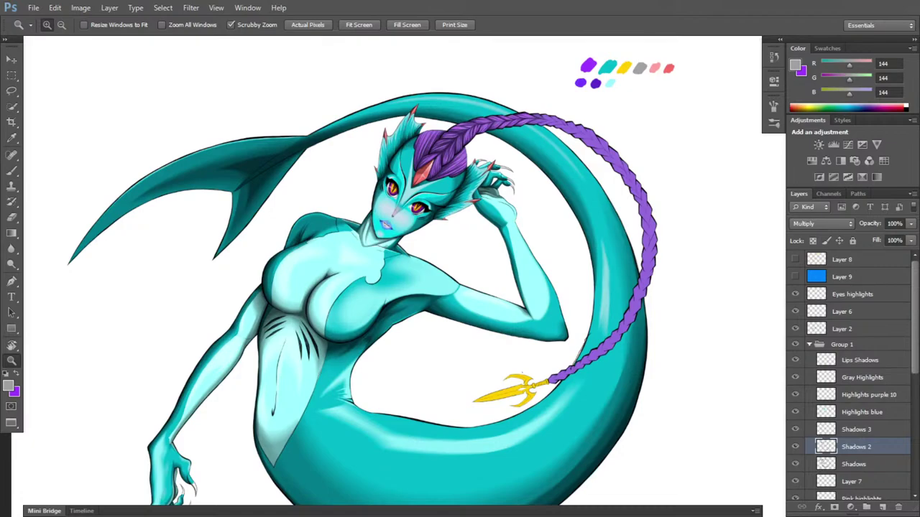
- Inspect where the strand shading stops on the purple braid, and check what the Shadows 2 layer contributes by hiding and showing it
click(476, 279)
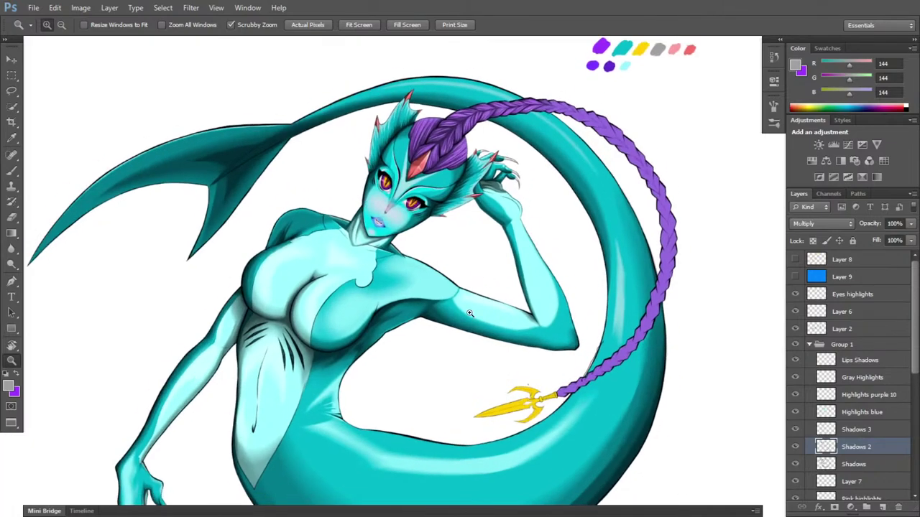
click(491, 253)
key(space)
drag(394, 274, 496, 332)
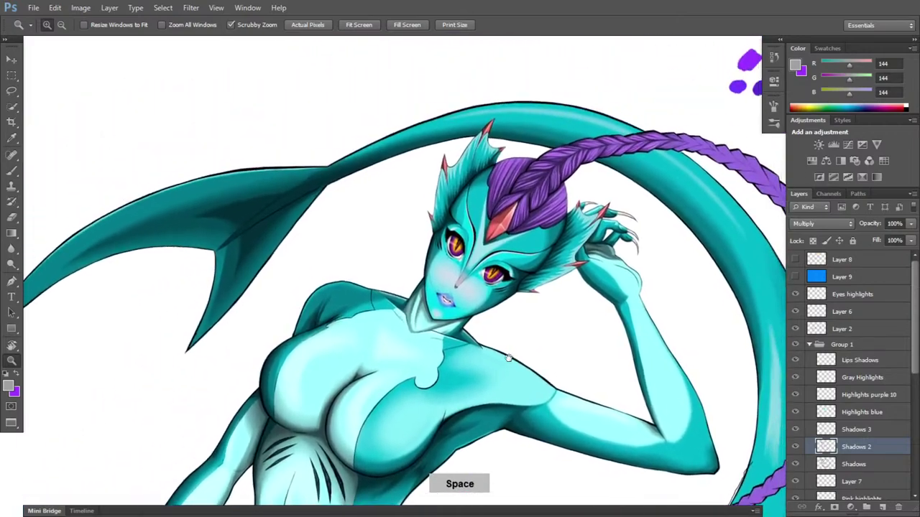
click(550, 312)
click(552, 311)
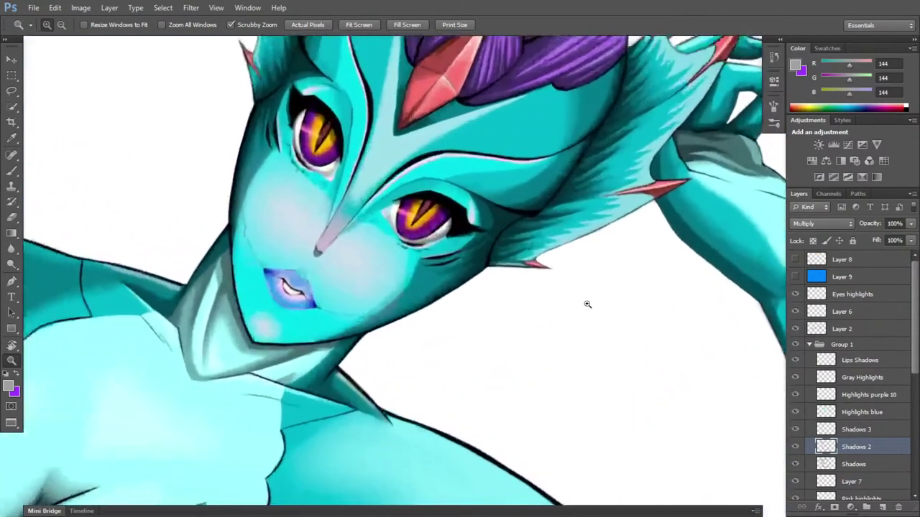
key(space)
drag(613, 235, 343, 436)
key(space)
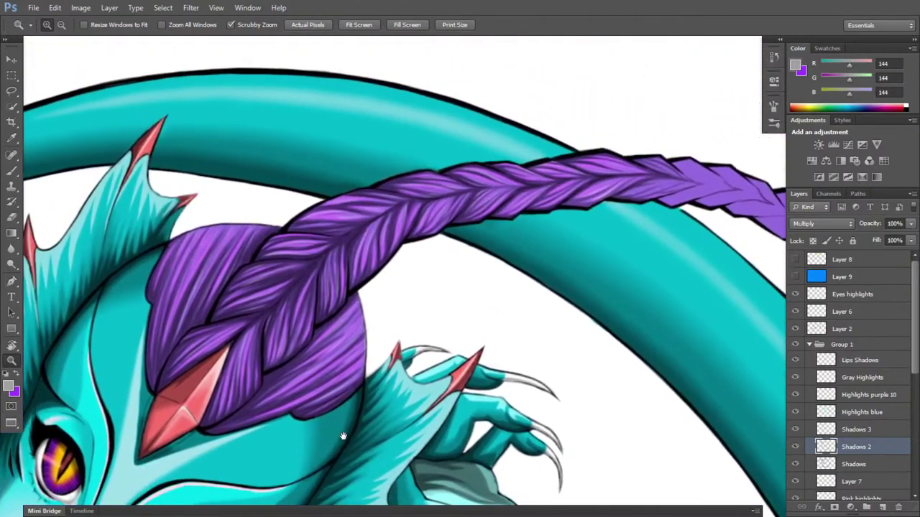
key(r)
drag(558, 273, 563, 214)
key(space)
drag(528, 207, 441, 335)
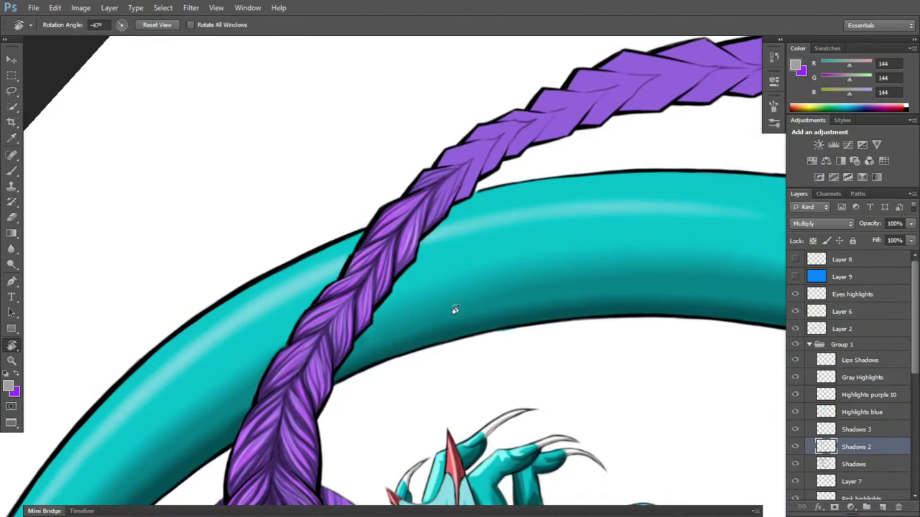
key(space)
key(space)
drag(456, 304, 458, 361)
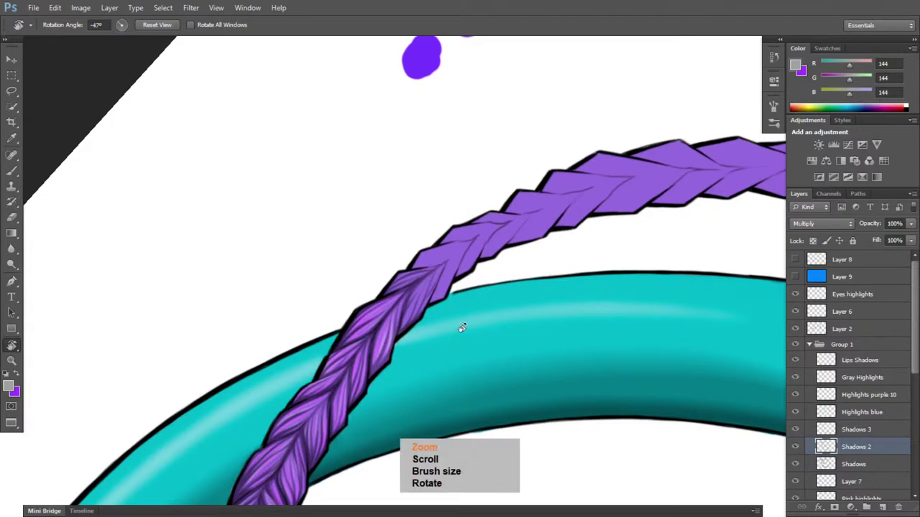
scroll(462, 328, up, 2)
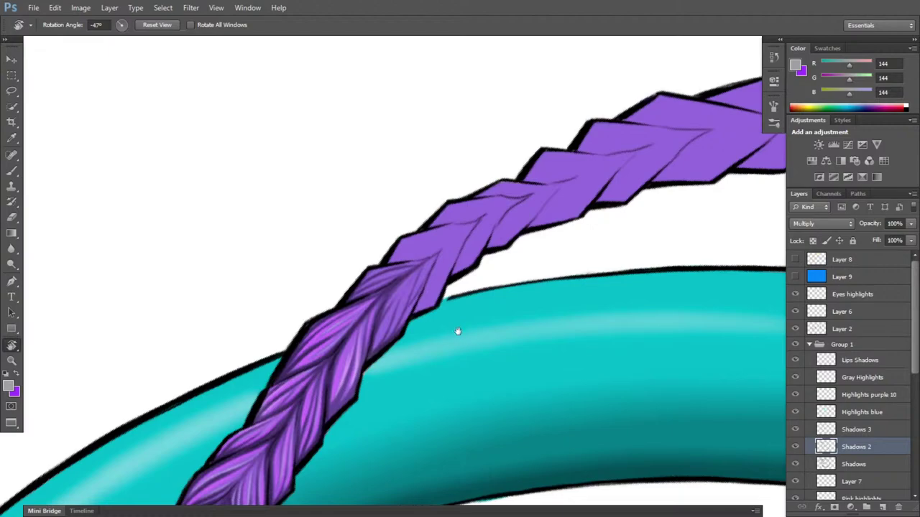
key(space)
key(b)
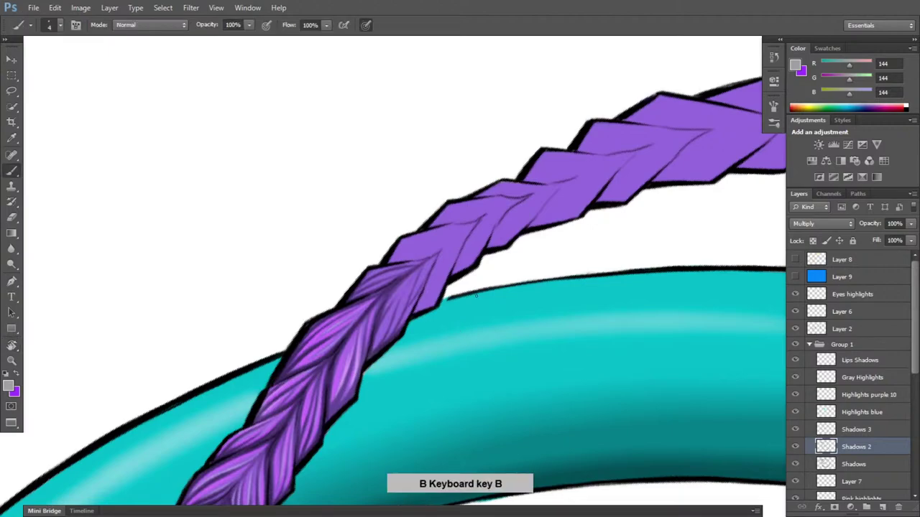
key(space)
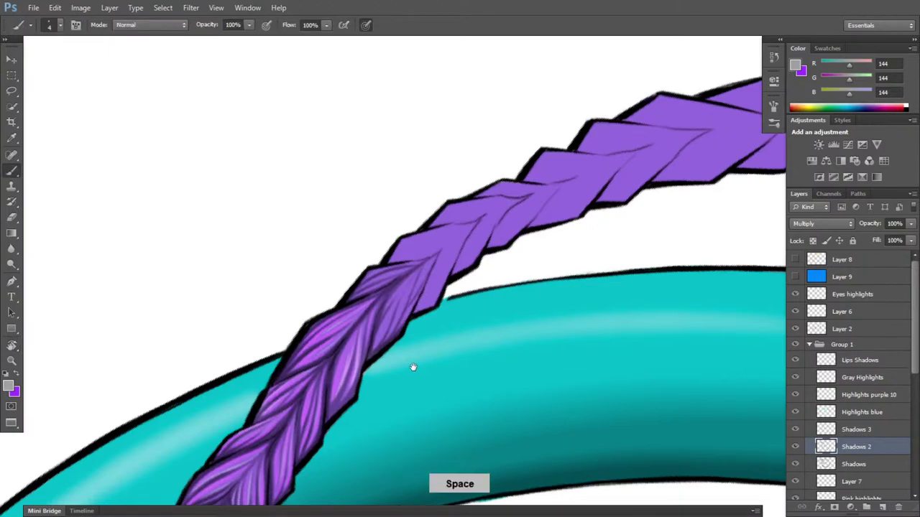
mouse_move(449, 270)
mouse_down()
mouse_move(542, 317)
mouse_move(479, 322)
mouse_move(461, 359)
mouse_up()
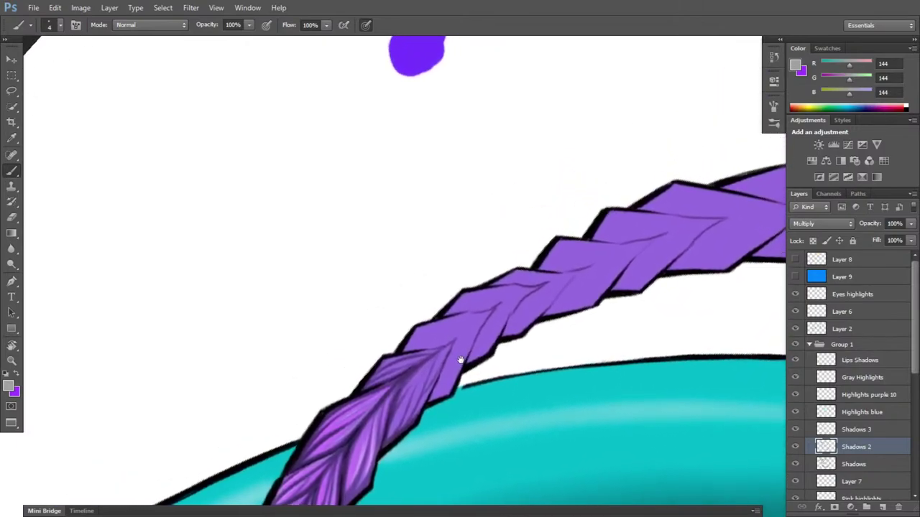
key(r)
mouse_move(535, 335)
mouse_down()
mouse_move(546, 304)
mouse_move(453, 337)
mouse_up()
key(space)
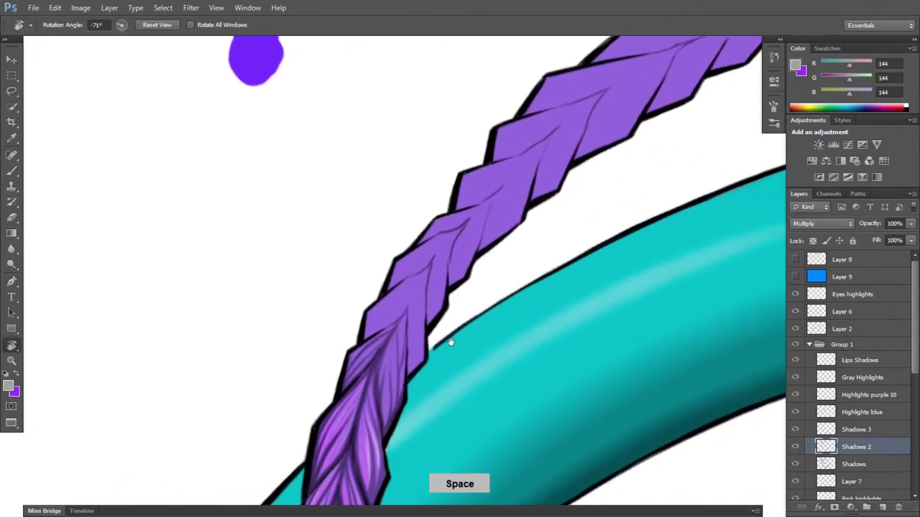
key(b)
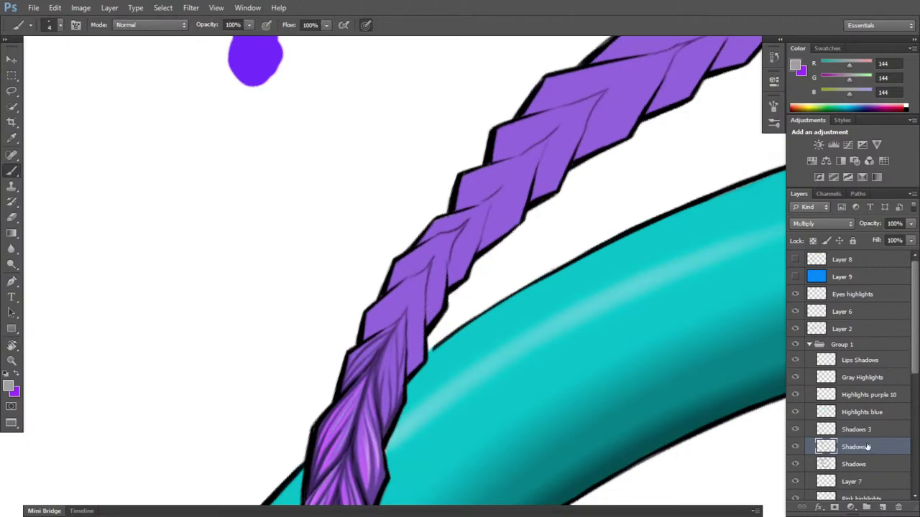
click(795, 447)
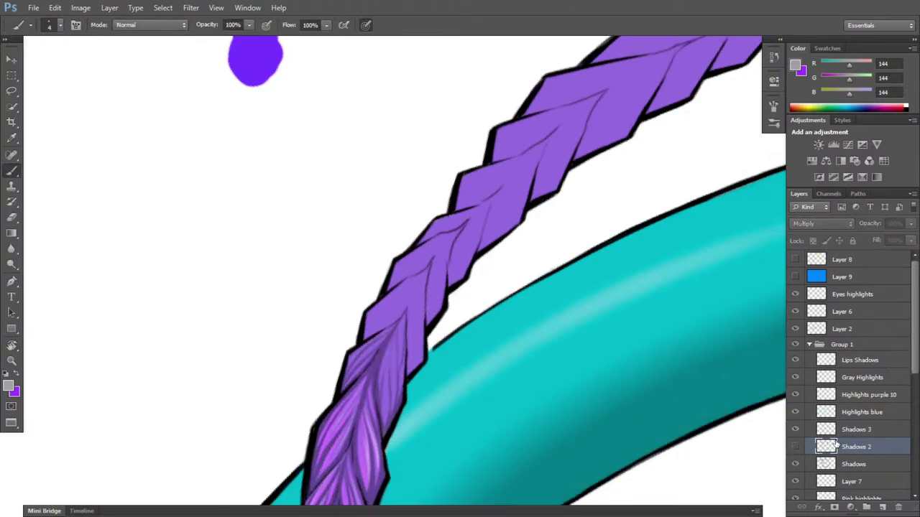
click(796, 447)
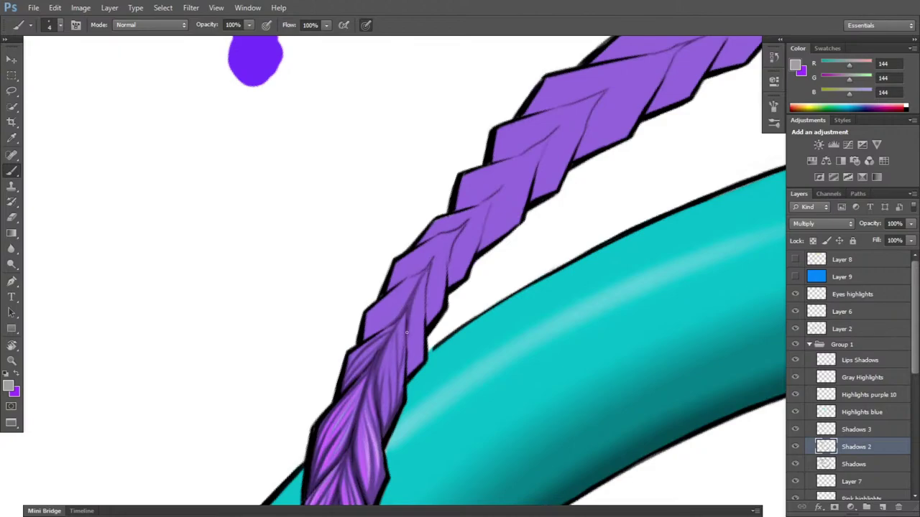
- On the Shadows 2 layer, paint thin gray strand shadows along the braid's center crease and across the first unshaded outer segment
mouse_move(406, 333)
mouse_down()
mouse_move(408, 343)
mouse_move(388, 343)
mouse_move(379, 365)
mouse_up()
drag(391, 329, 384, 345)
drag(409, 314, 406, 377)
drag(371, 328, 410, 290)
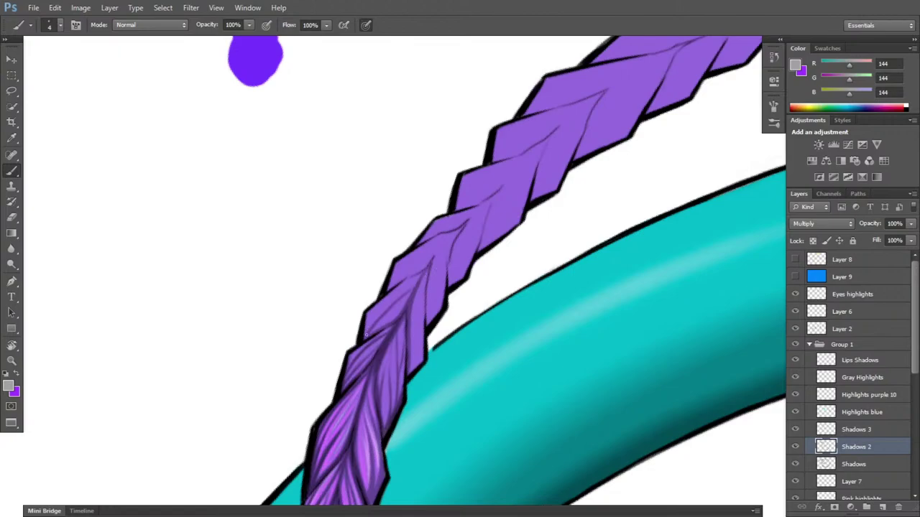
drag(371, 321, 419, 279)
mouse_move(390, 321)
mouse_down()
mouse_move(406, 300)
mouse_move(402, 307)
mouse_up()
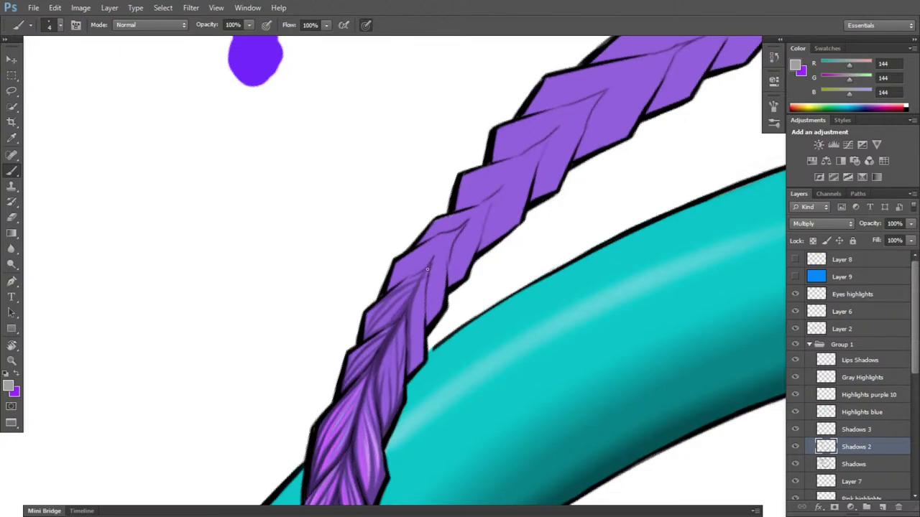
key(e)
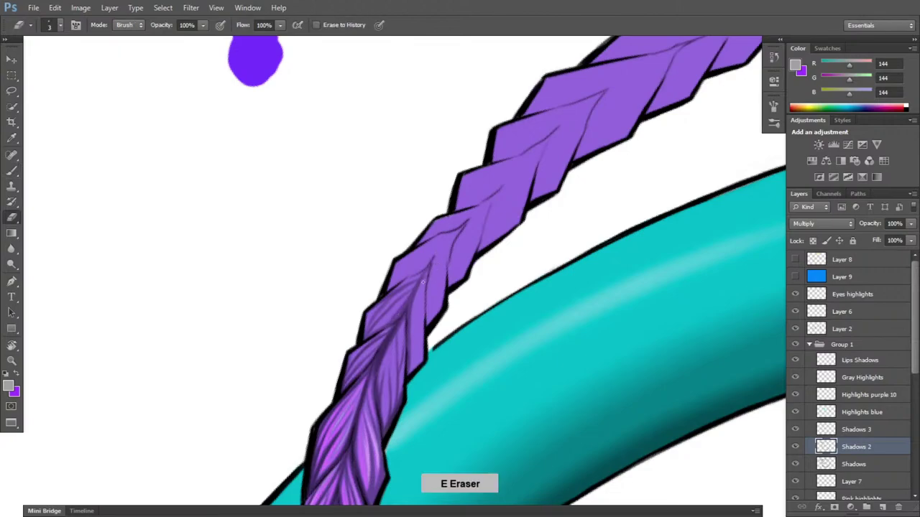
key(b)
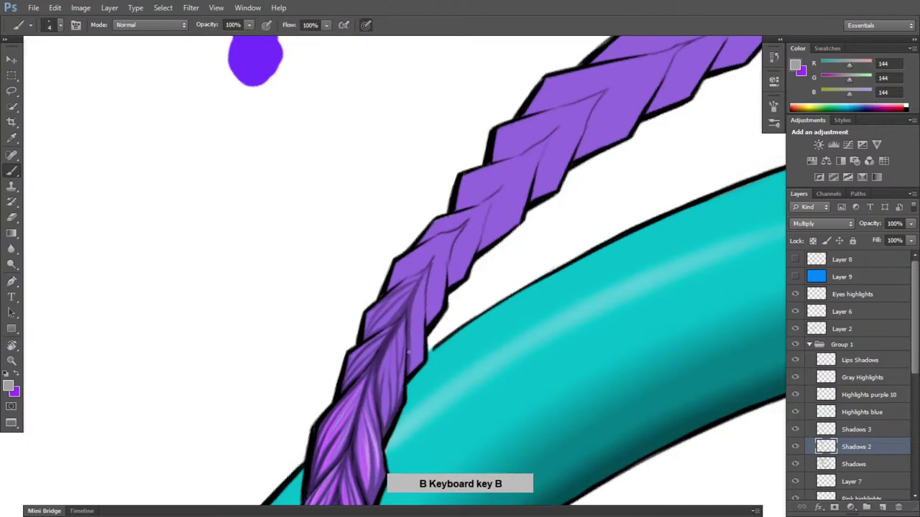
- Paint long strand shadows along the adjoining braid segment on the side facing the tail
drag(412, 370, 420, 276)
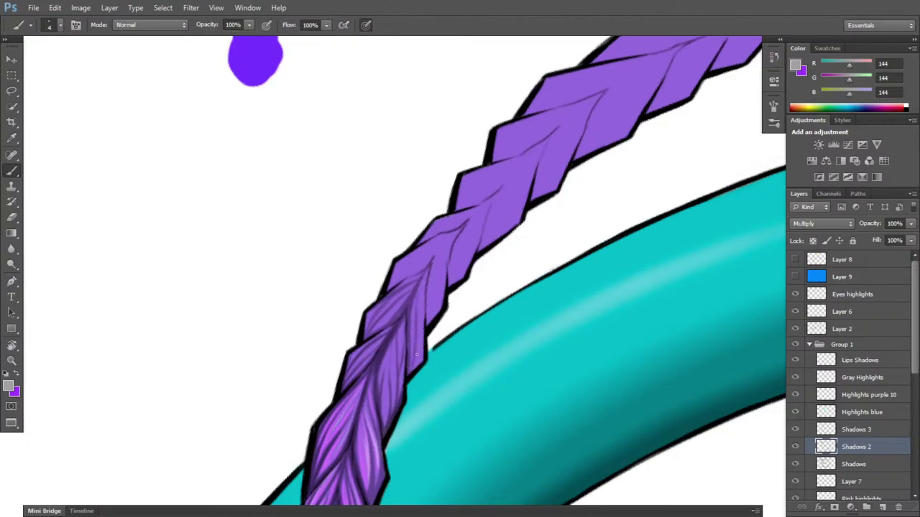
drag(416, 342, 427, 275)
drag(420, 363, 418, 340)
- Erase excess strokes from the tail-side braid segment and clear the strand lines on the outer segment with a size 3 eraser
key(e)
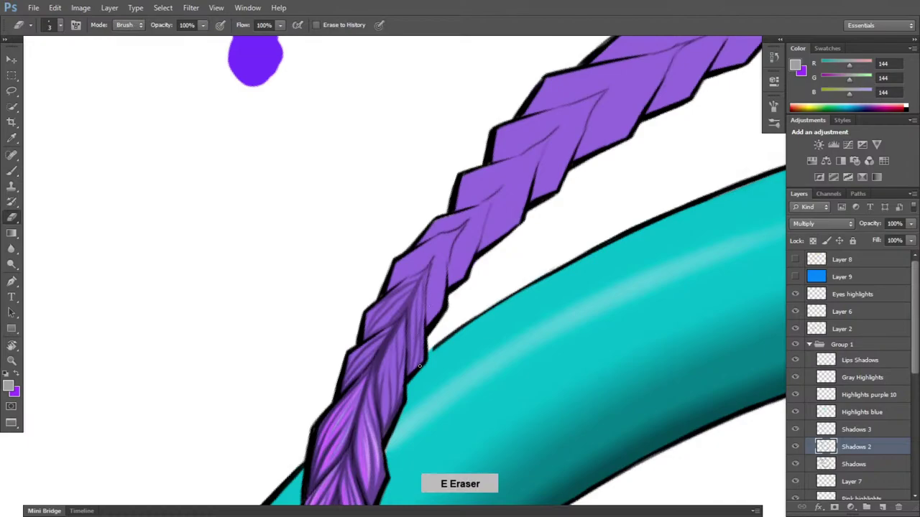
mouse_move(419, 348)
mouse_down()
mouse_move(419, 300)
mouse_move(414, 352)
mouse_up()
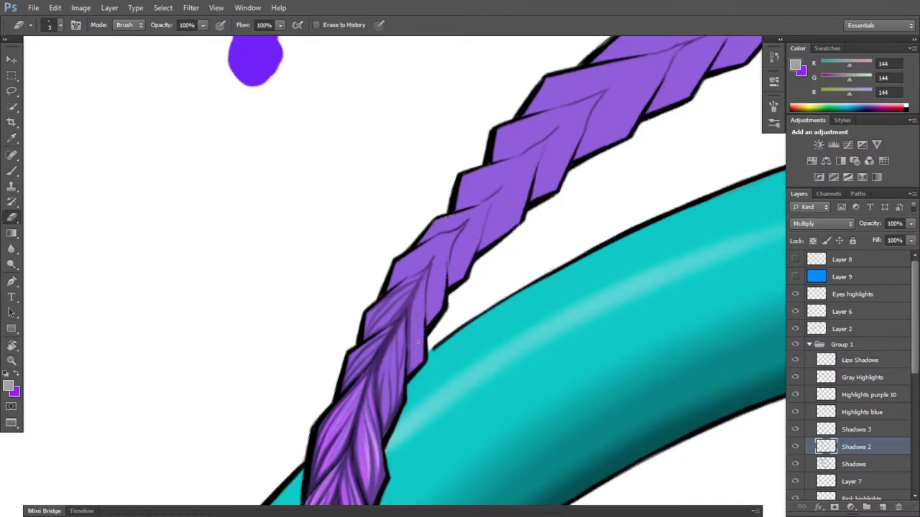
mouse_move(394, 303)
mouse_down()
mouse_move(361, 340)
mouse_move(412, 282)
mouse_move(368, 320)
mouse_up()
- Repaint the strand shadows on the cleared outer braid segment with the size 4 brush, from its edge toward the center crease
key(b)
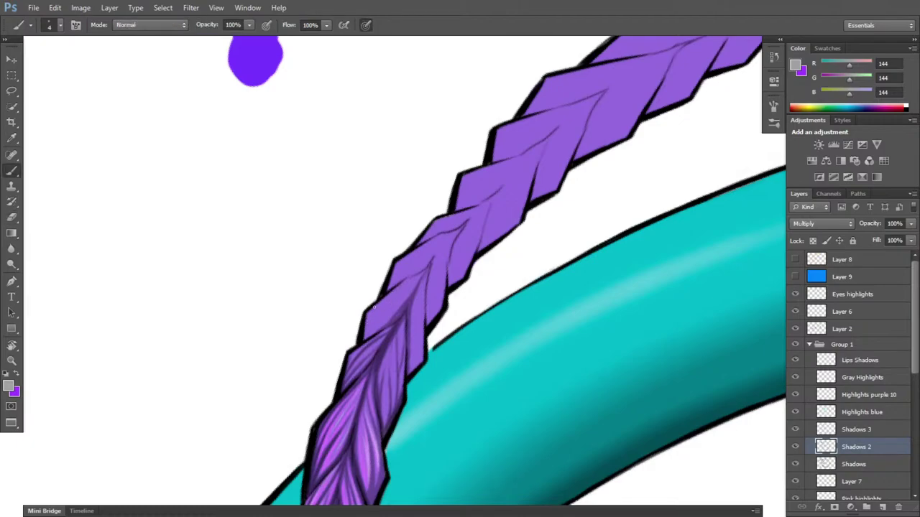
mouse_move(369, 331)
mouse_down()
mouse_move(421, 282)
mouse_move(370, 329)
mouse_move(417, 285)
mouse_move(371, 319)
mouse_move(413, 275)
mouse_up()
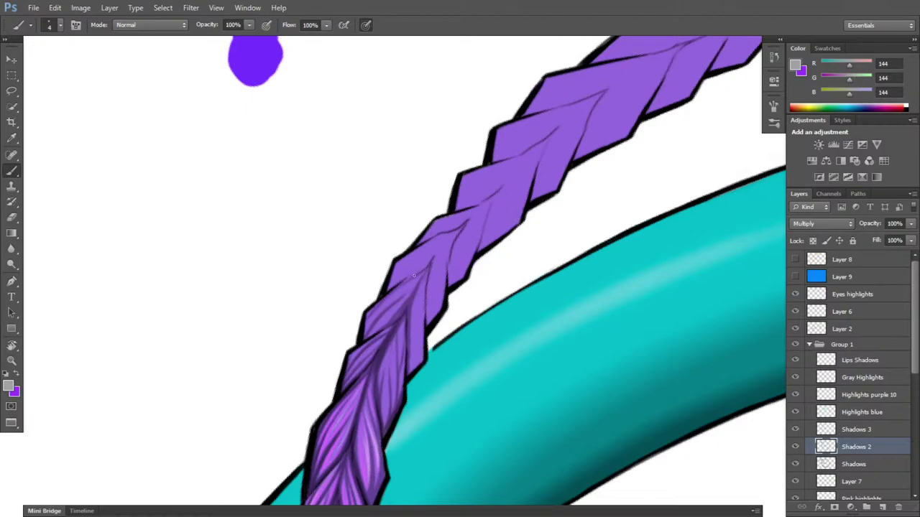
drag(378, 313, 396, 293)
drag(366, 342, 396, 309)
drag(403, 298, 414, 285)
- Rotate the canvas so the braid hangs downward, then refine the new segments' strand shadows with the size 4 brush and size 3 eraser
key(r)
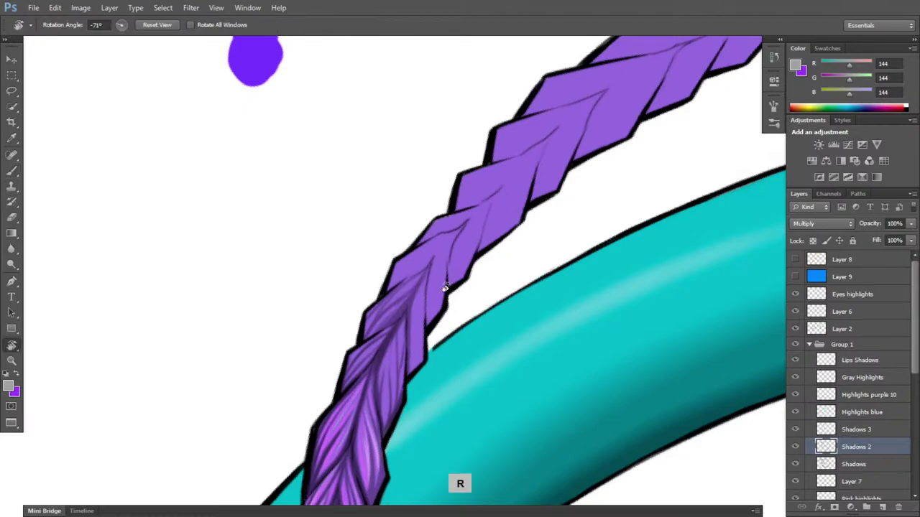
mouse_move(606, 309)
mouse_down()
mouse_move(602, 396)
mouse_move(445, 489)
mouse_move(239, 464)
mouse_move(196, 342)
mouse_up()
key(space)
drag(527, 255, 515, 313)
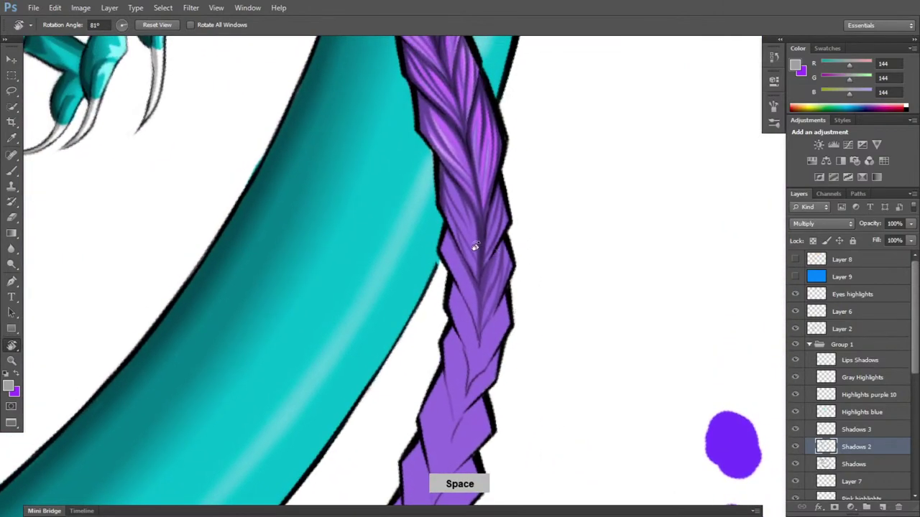
key(b)
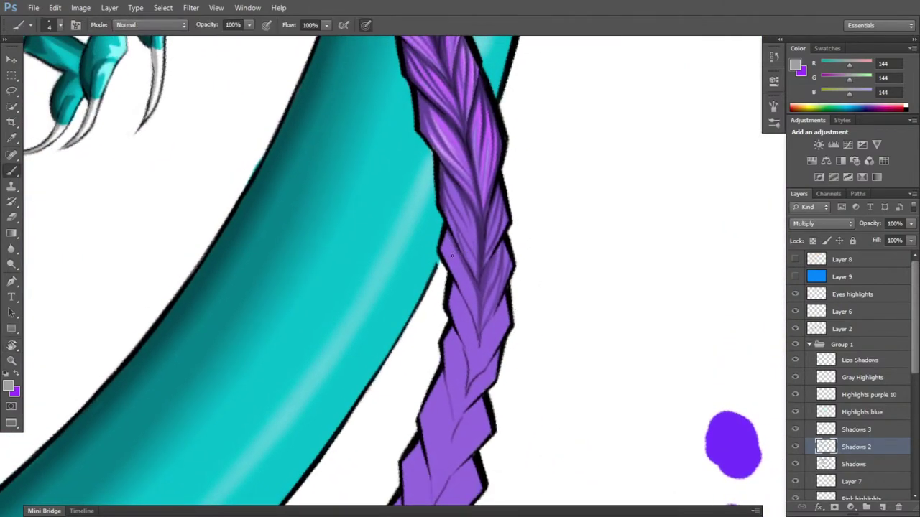
mouse_move(451, 245)
mouse_down()
mouse_move(481, 307)
mouse_move(467, 291)
mouse_move(474, 301)
mouse_up()
key(e)
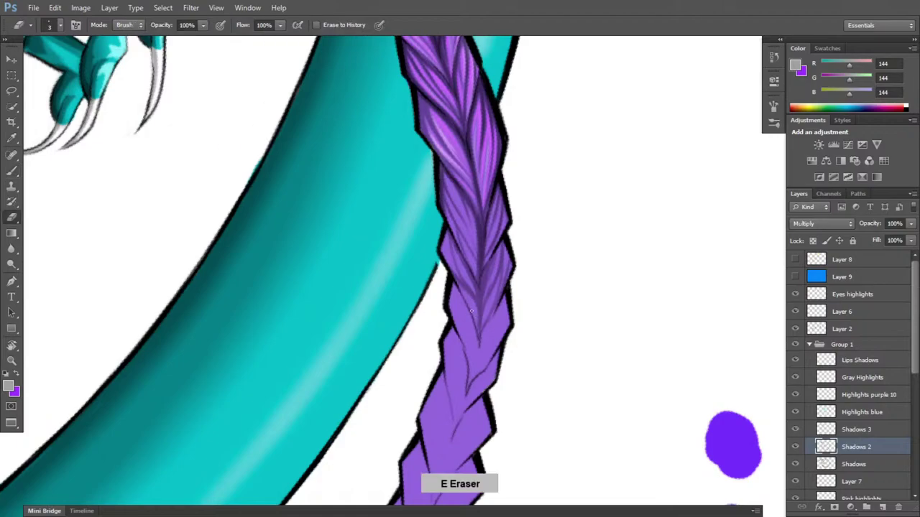
key(b)
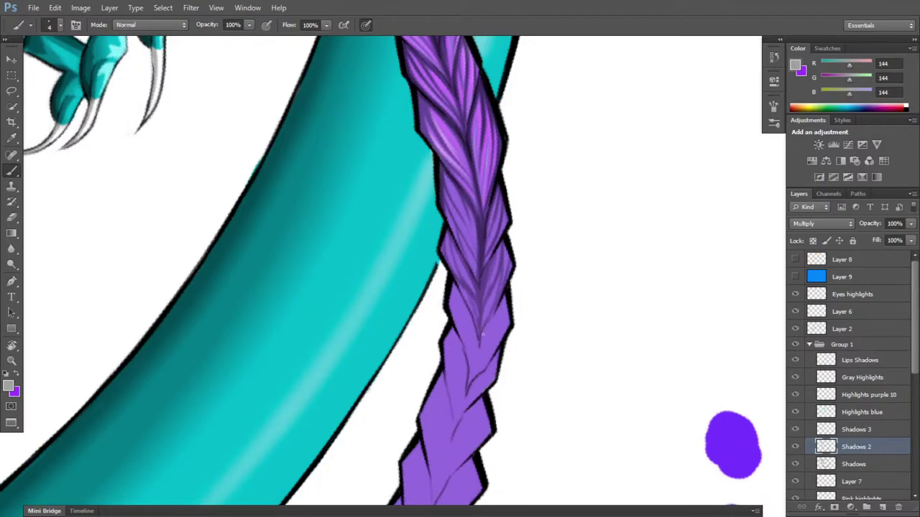
key(e)
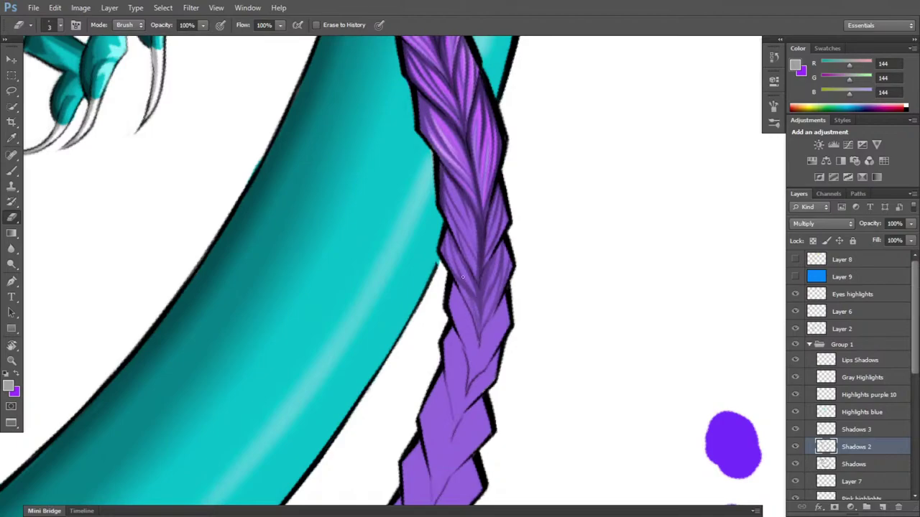
- On the Shadows layer, paint darker strokes along the center crease between the newly shaded braid segments
key(r)
drag(538, 322, 439, 197)
click(862, 429)
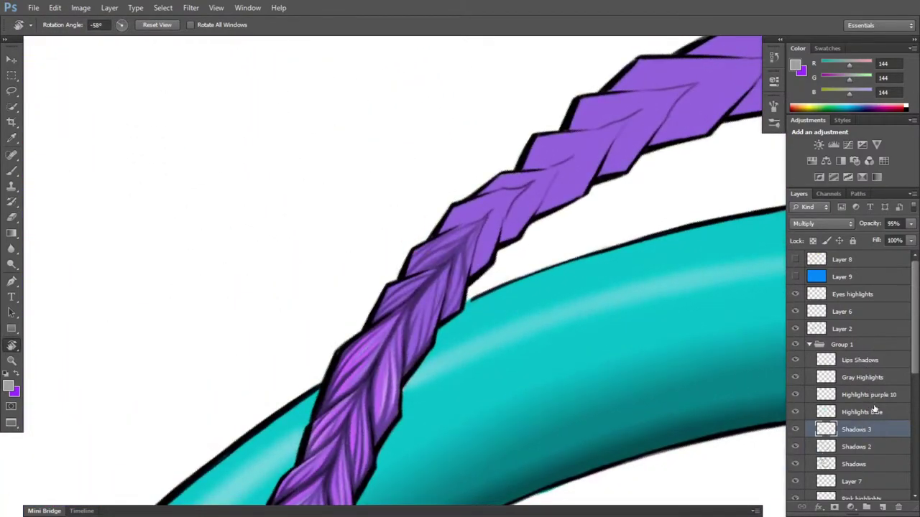
click(866, 460)
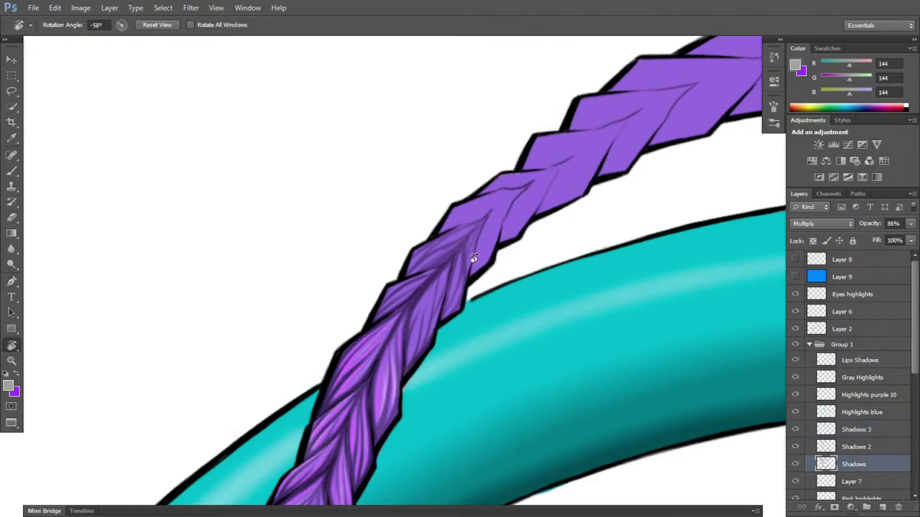
key(b)
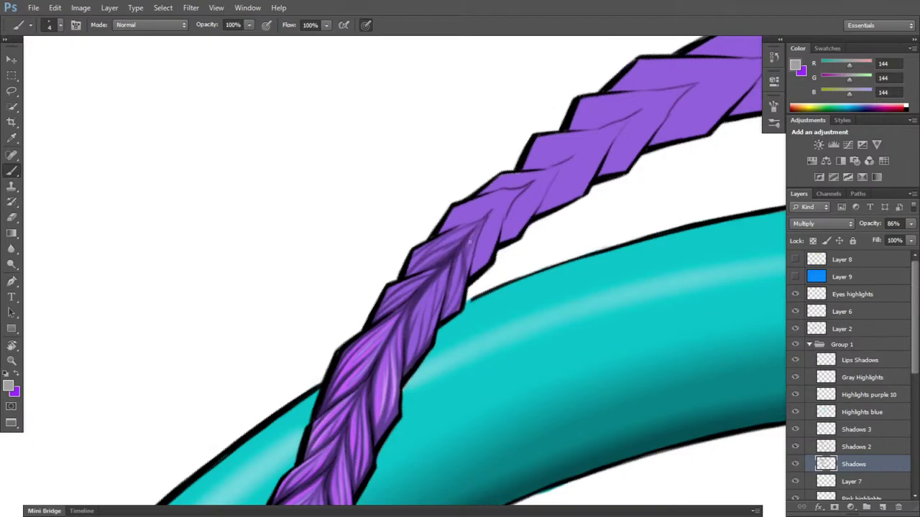
drag(465, 247, 460, 276)
- Deepen the shadow at the upper tip of the newly shaded outer braid segment on the Shadows layer
key(r)
drag(528, 297, 517, 232)
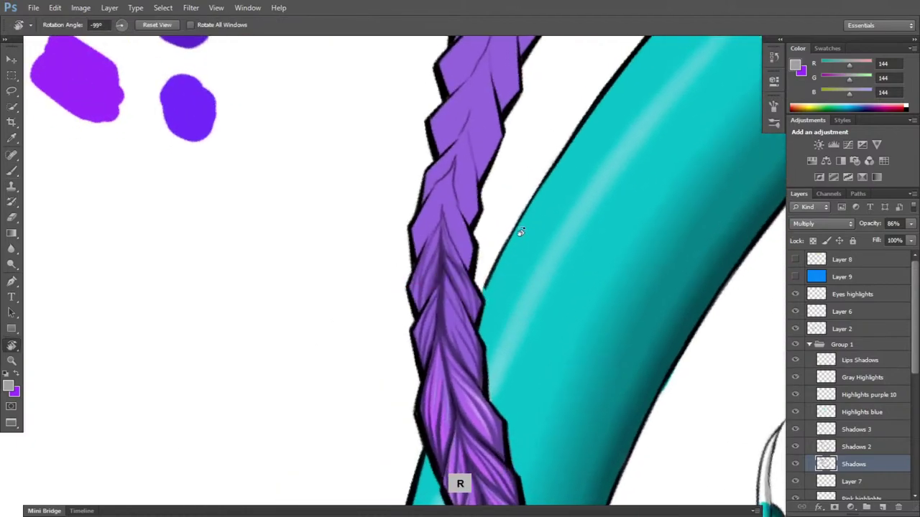
key(b)
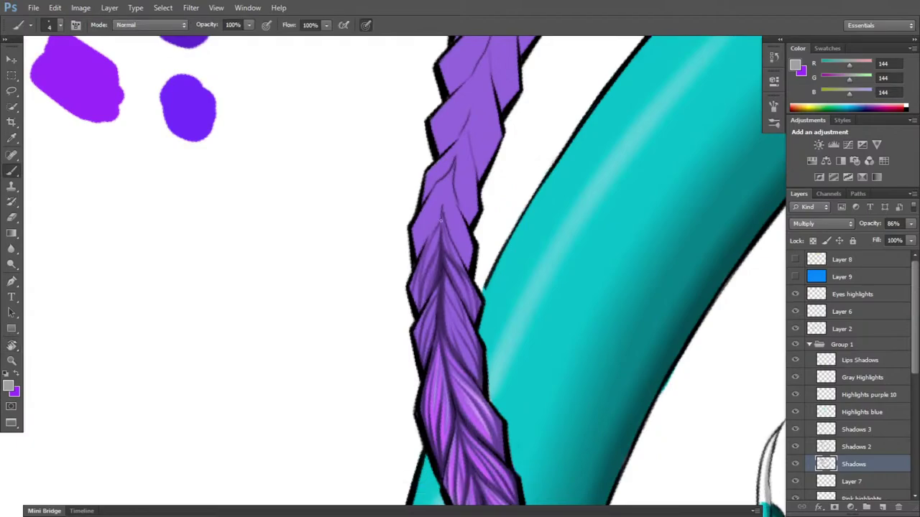
mouse_move(440, 221)
mouse_down()
mouse_move(431, 269)
mouse_move(432, 247)
mouse_up()
key(r)
mouse_move(547, 431)
mouse_down()
mouse_move(585, 421)
mouse_move(436, 460)
mouse_move(570, 447)
mouse_up()
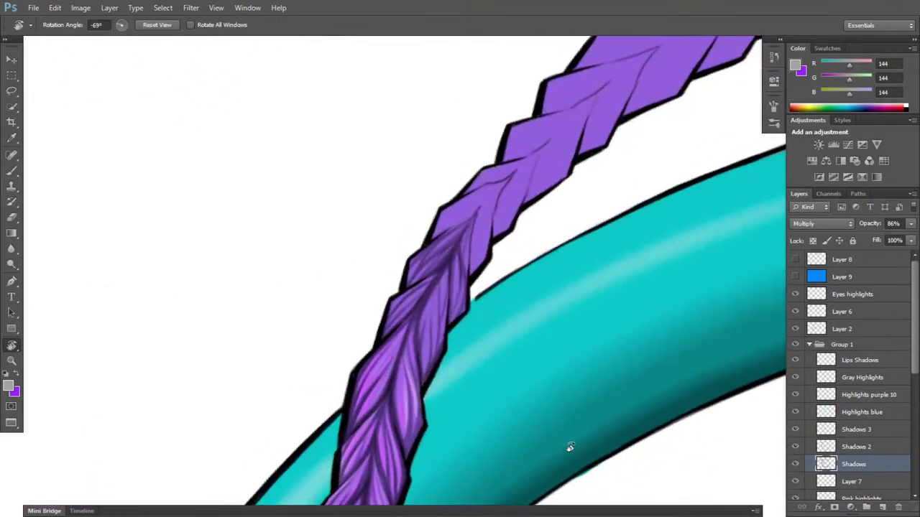
- On the Highlights purple 10 layer, paint purple strand highlights on the two newly shaded braid segments with the size 4 brush
click(866, 413)
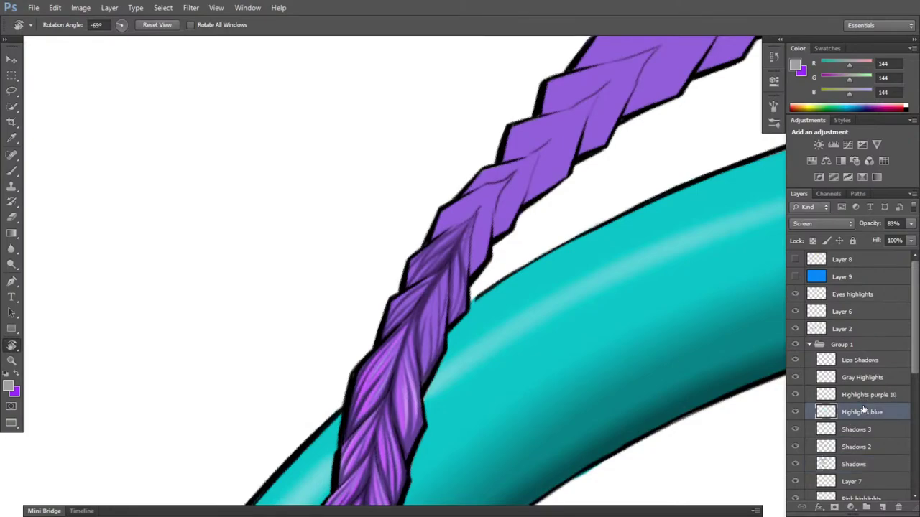
click(795, 412)
click(795, 412)
click(875, 394)
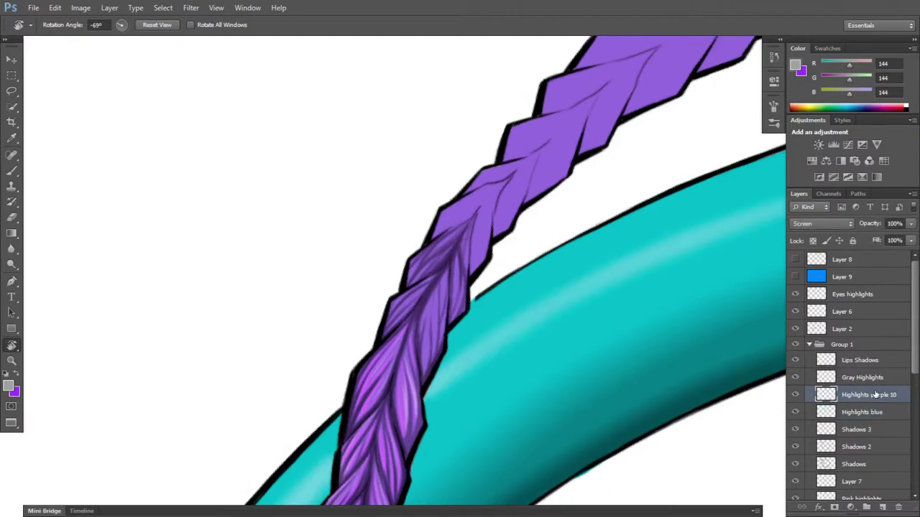
click(871, 378)
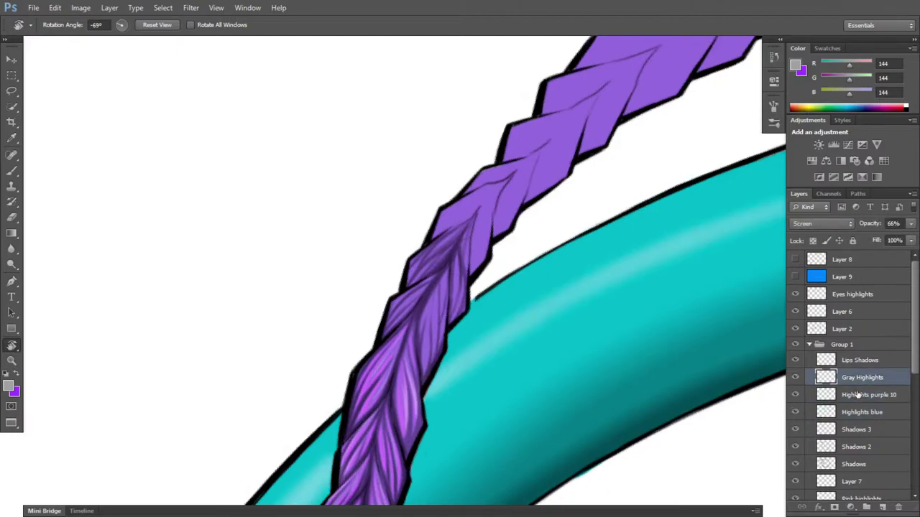
click(860, 395)
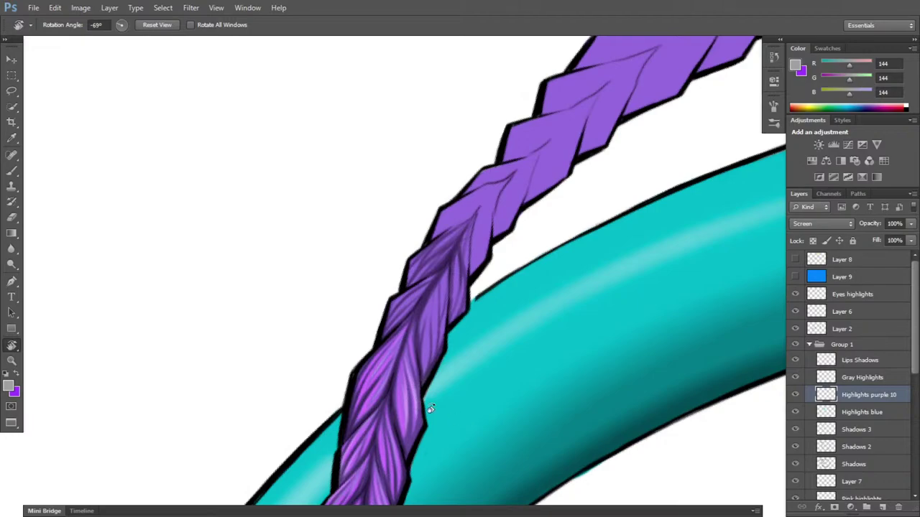
key(x)
key(b)
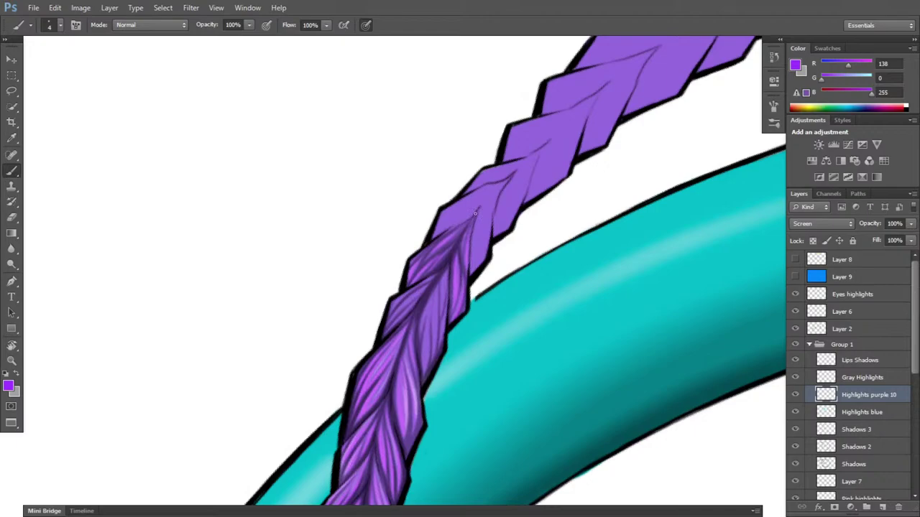
- Add light gray strand highlights to the same two braid segments on the Gray Highlights layer, refining them with the eraser
click(866, 377)
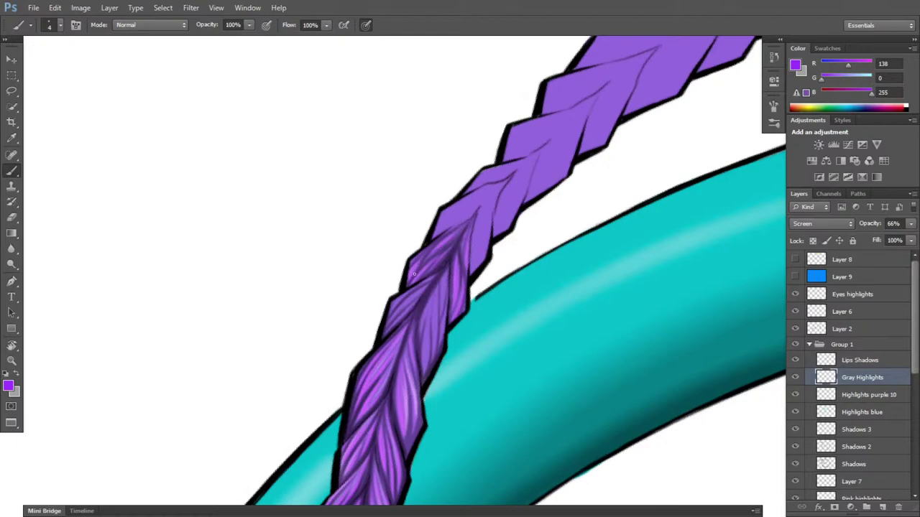
key(e)
key(b)
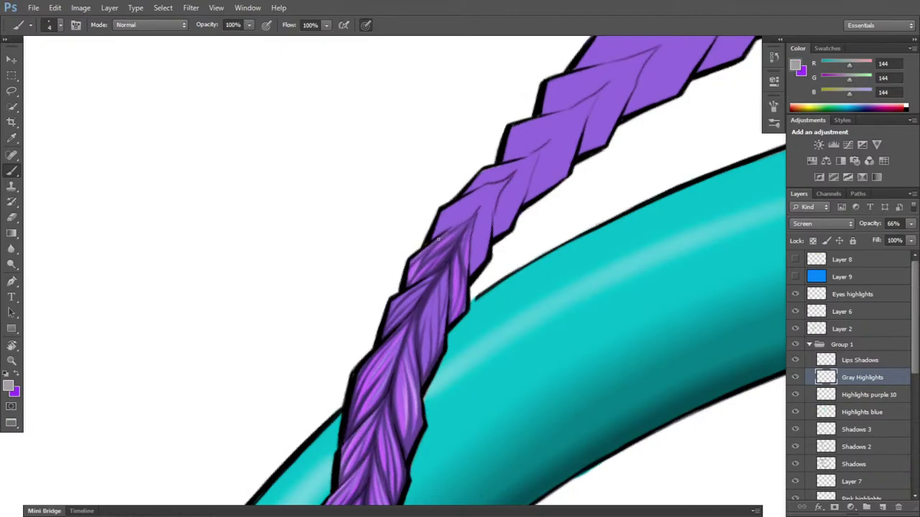
key(e)
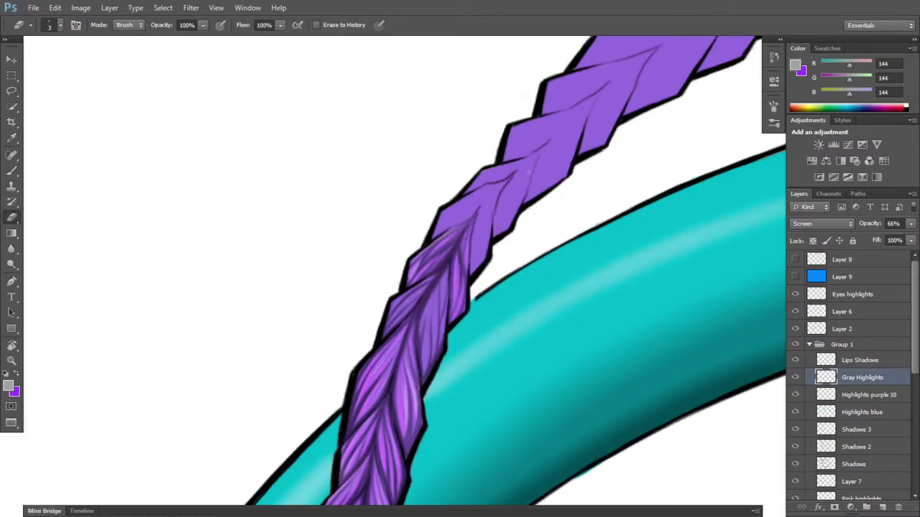
- Erase the new strand highlights from the Gray Highlights and Highlights purple 10 layers with a size 9 eraser
key(r)
drag(649, 343, 707, 343)
key(e)
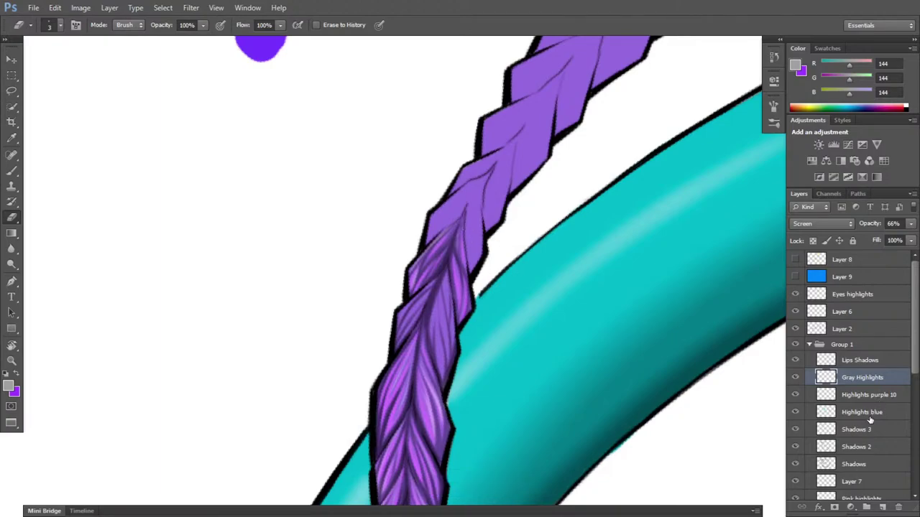
key(e)
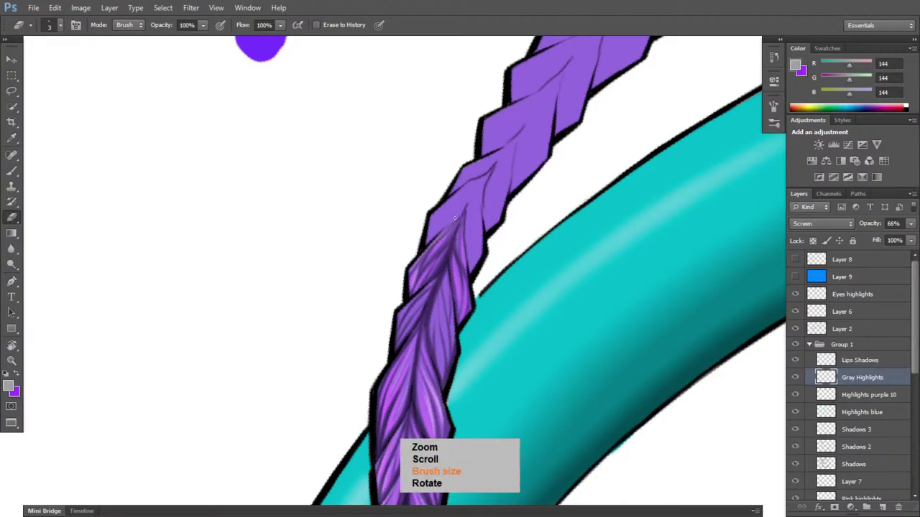
key(bracketright)
key(bracketright)
key(bracketright)
key(bracketright)
key(bracketright)
key(bracketright)
drag(444, 234, 406, 274)
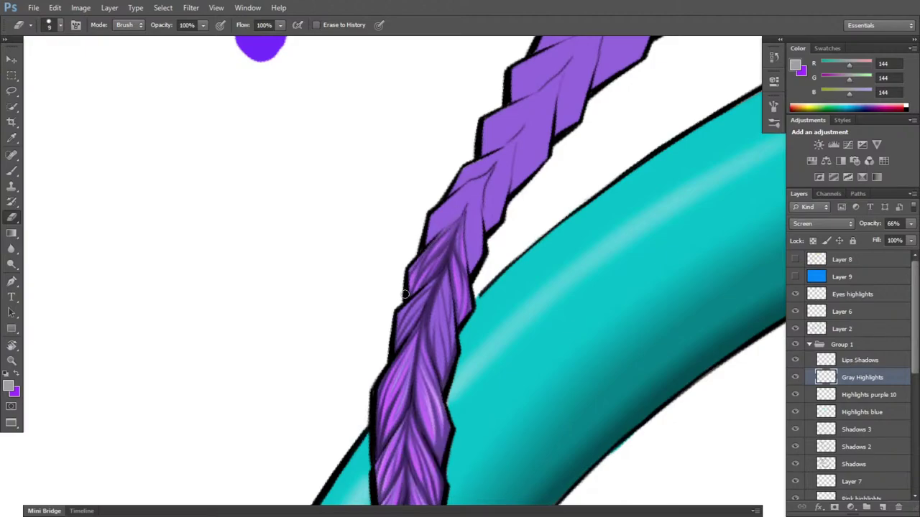
click(866, 396)
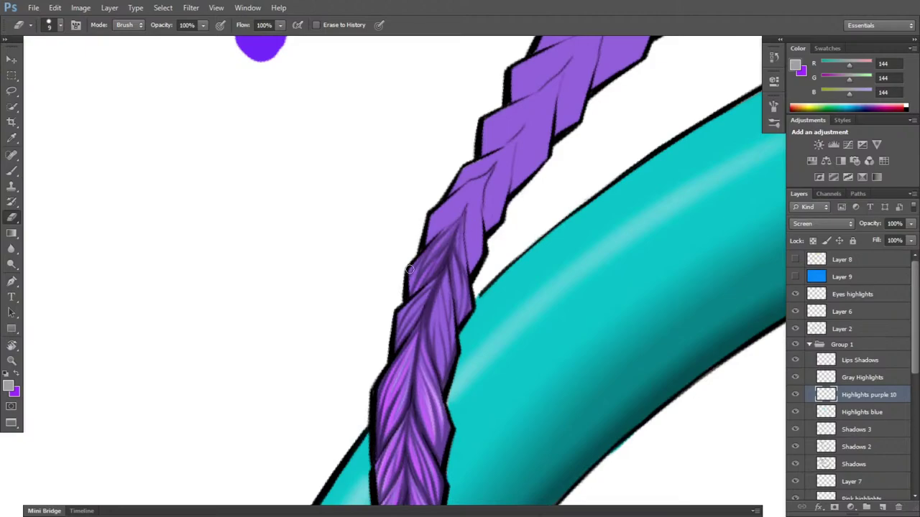
- Erase the two braid segments' strand shadows from the Shadows 2 and Shadows layers with the size 9 eraser
click(868, 447)
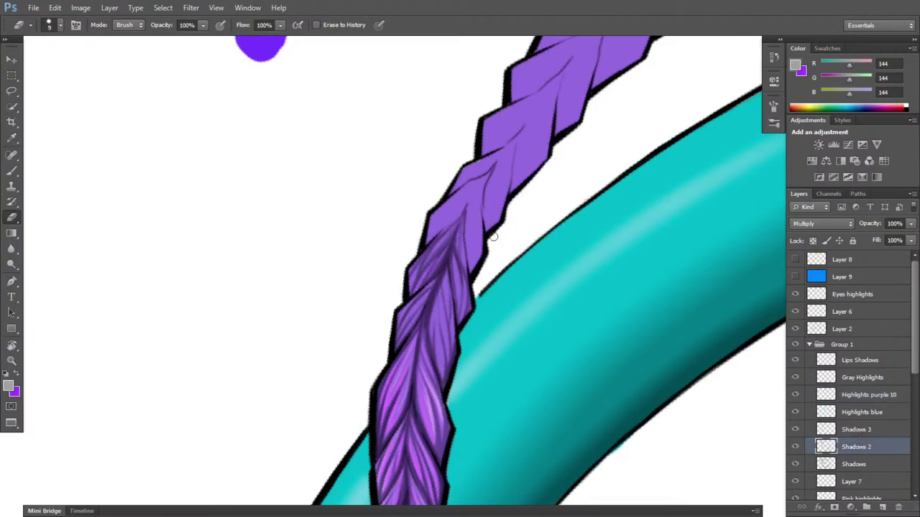
mouse_move(467, 293)
mouse_down()
mouse_move(458, 253)
mouse_move(426, 248)
mouse_move(407, 289)
mouse_move(439, 262)
mouse_up()
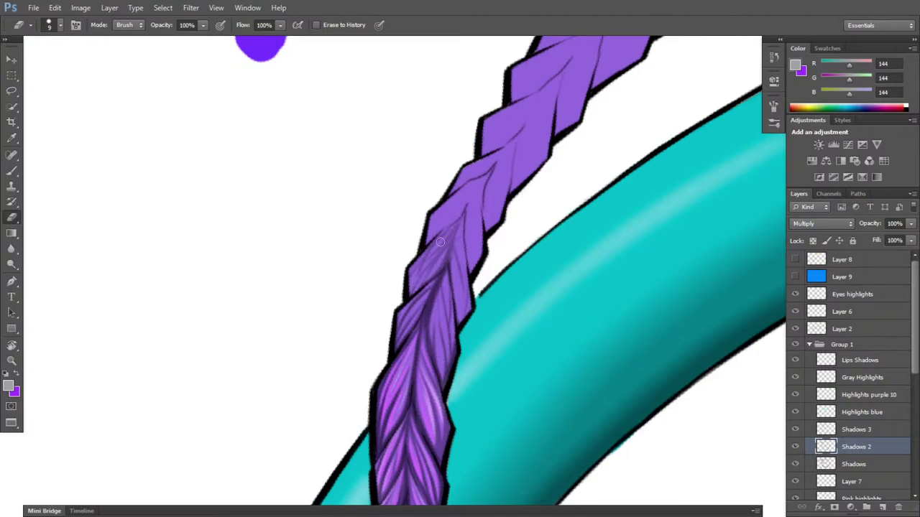
click(874, 464)
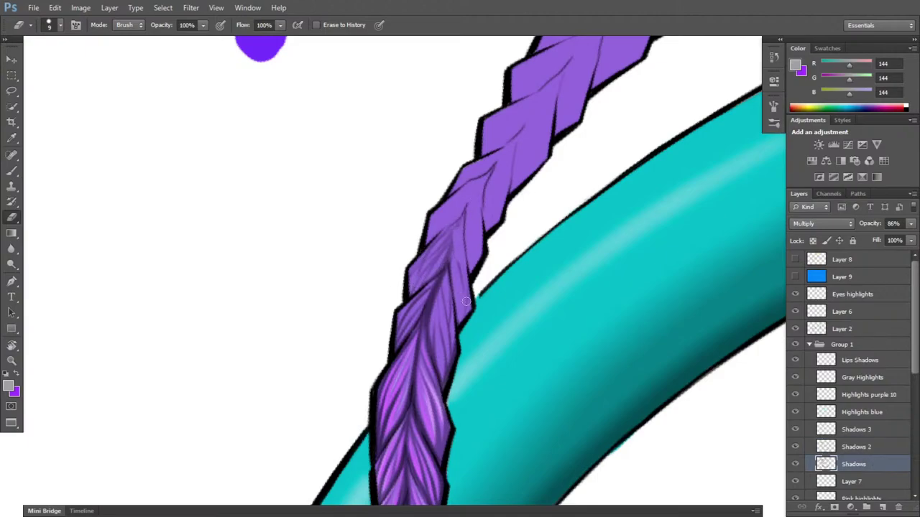
mouse_move(450, 236)
mouse_down()
mouse_move(407, 293)
mouse_move(461, 221)
mouse_up()
- Repaint thin gray strand shadows on both cleared braid segments on the Shadows layer with the size 4 brush
key(b)
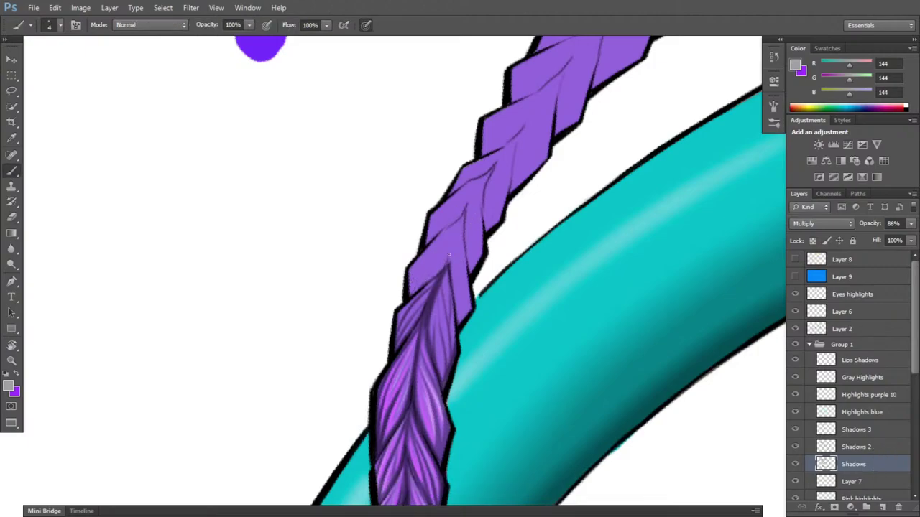
drag(450, 250, 442, 271)
mouse_move(459, 229)
mouse_down()
mouse_move(451, 262)
mouse_move(410, 293)
mouse_up()
drag(436, 257, 415, 284)
mouse_move(453, 239)
mouse_down()
mouse_move(415, 265)
mouse_move(440, 244)
mouse_up()
drag(458, 321, 458, 239)
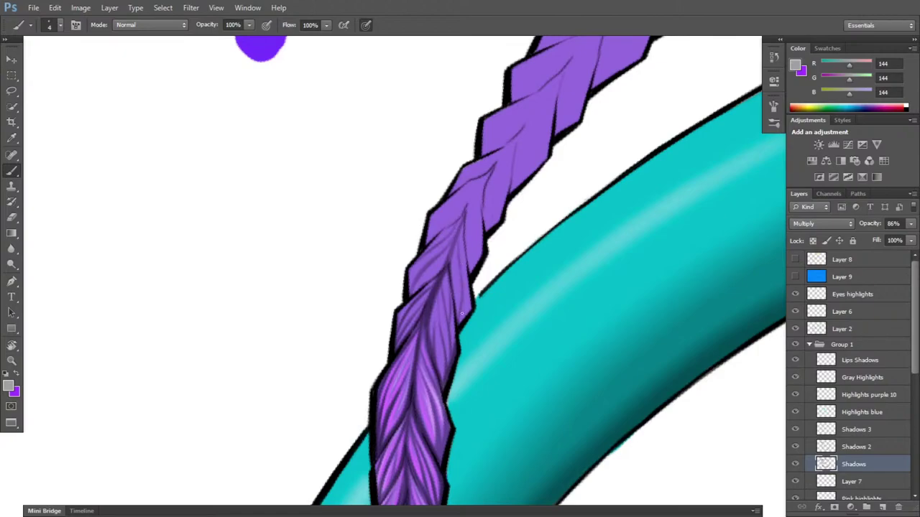
drag(467, 276, 461, 232)
drag(462, 302, 458, 246)
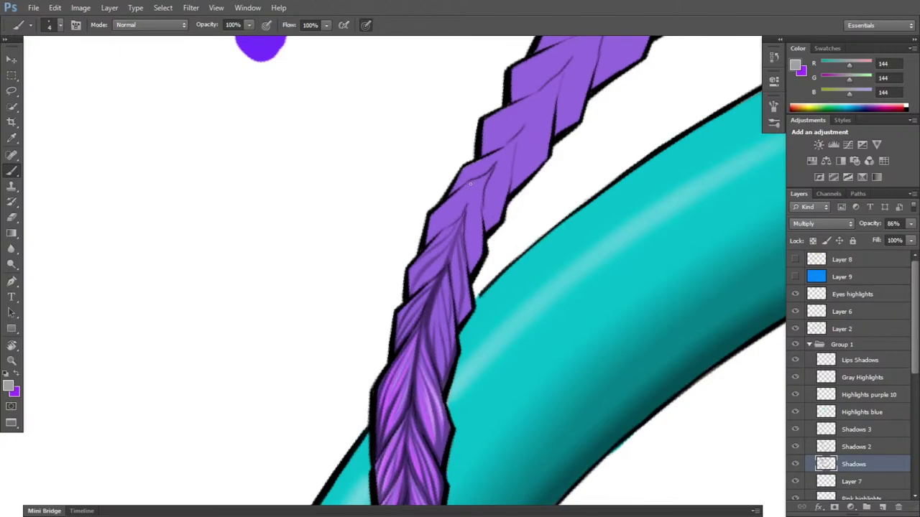
- Deepen the strand shadows and center crease of the two repainted braid segments on the Shadows 2 layer
click(856, 447)
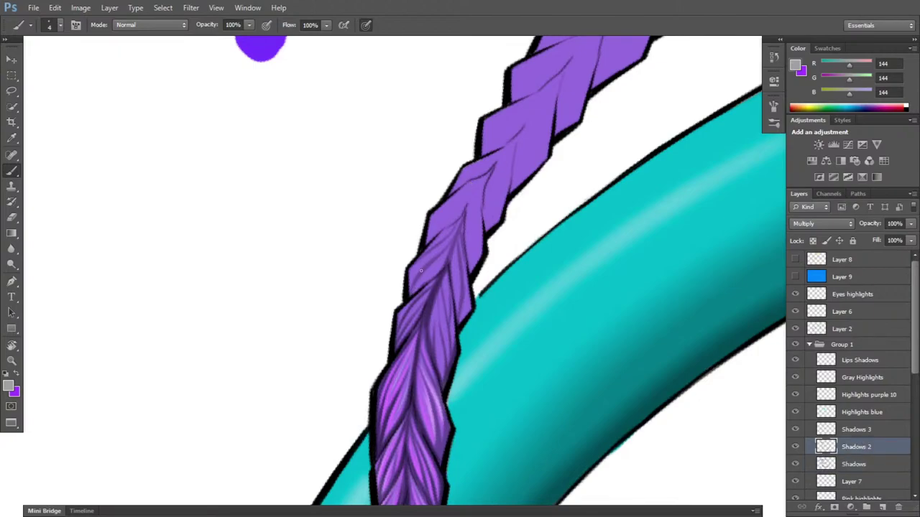
drag(430, 261, 413, 283)
drag(462, 295, 458, 237)
drag(409, 272, 452, 230)
drag(446, 267, 455, 240)
drag(431, 279, 450, 253)
drag(461, 242, 467, 212)
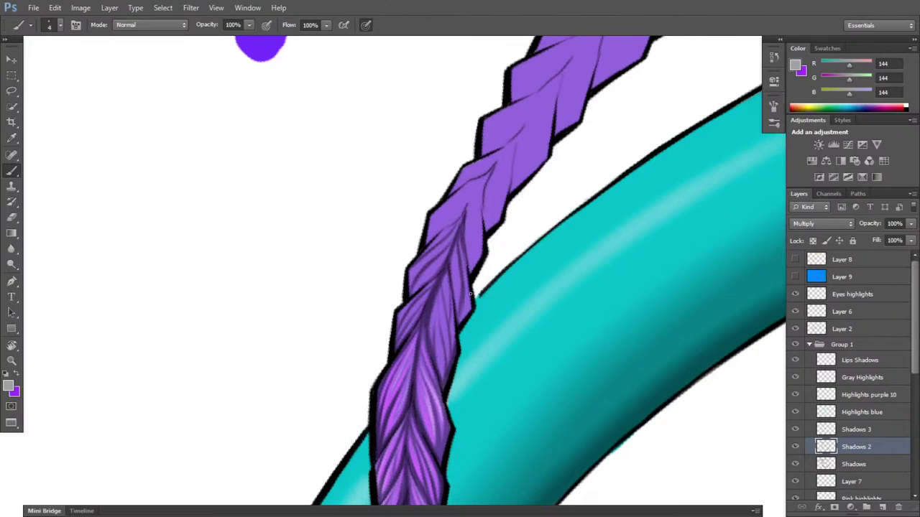
drag(467, 315, 470, 297)
- On the Highlights purple 10 layer, paint purple highlights between the strand shadows of the repainted outer braid segment
click(862, 432)
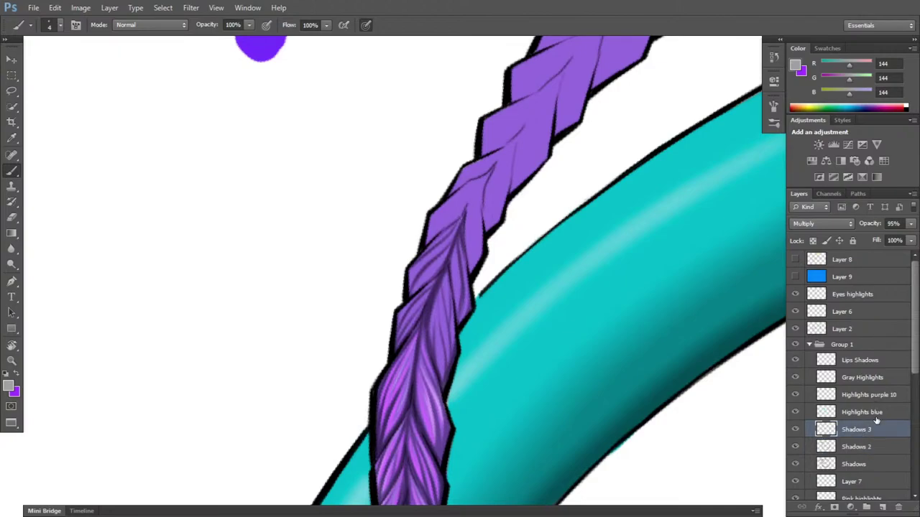
click(871, 442)
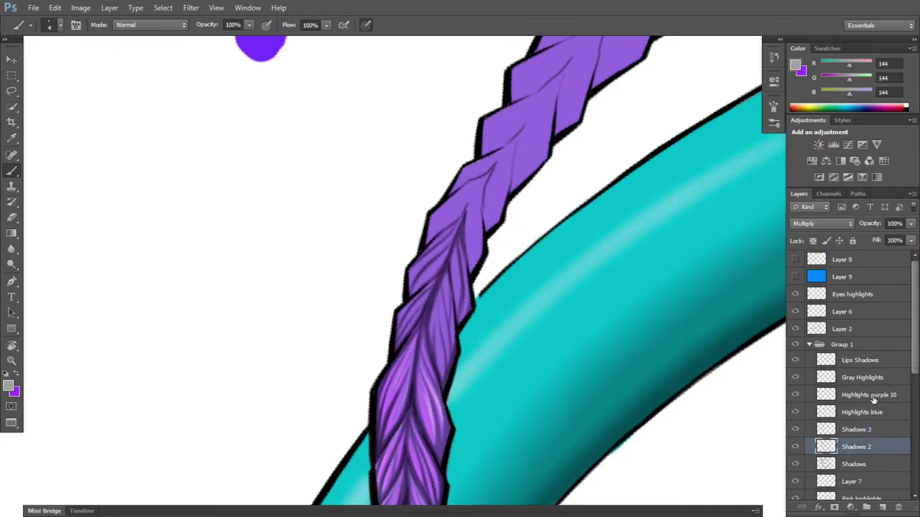
click(885, 410)
click(891, 393)
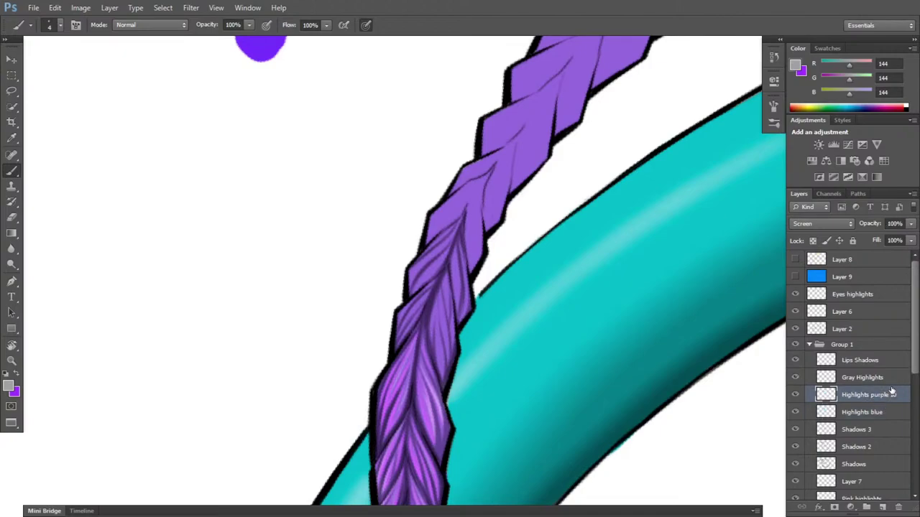
key(x)
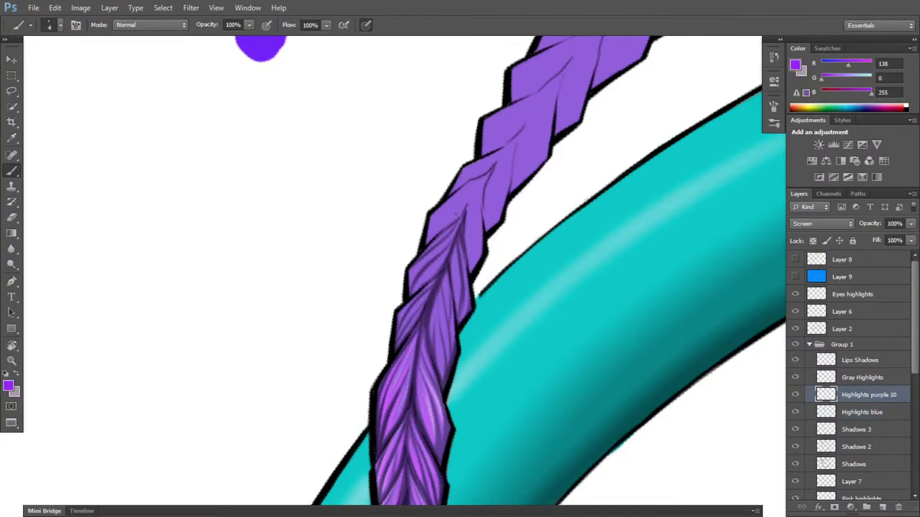
drag(421, 277, 414, 290)
- Refine the purple highlights with a size 4 eraser and extend them across both repainted braid segments with the size 4 brush
key(e)
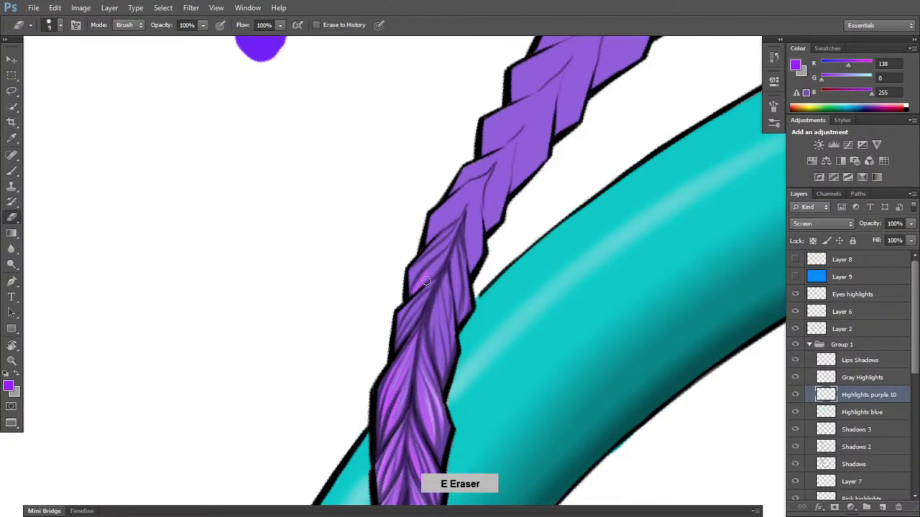
key(bracketleft)
key(bracketleft)
key(bracketleft)
key(bracketleft)
key(bracketleft)
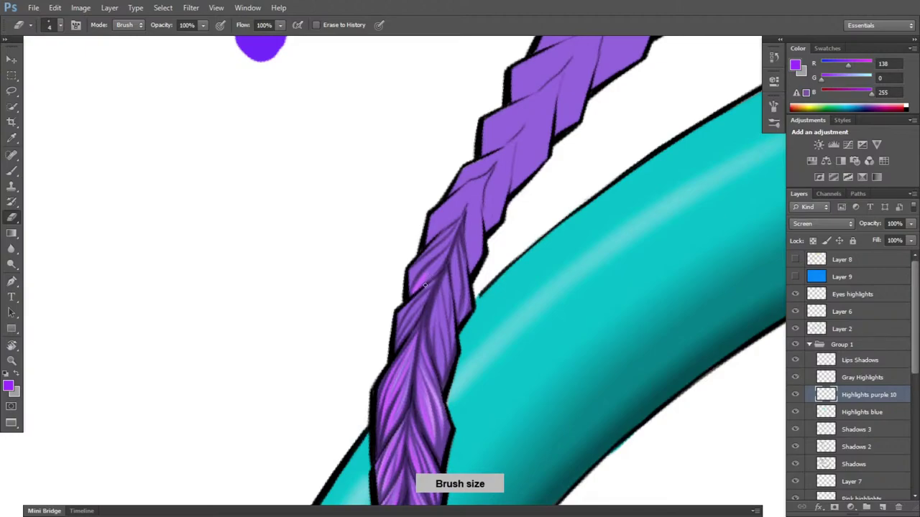
key(b)
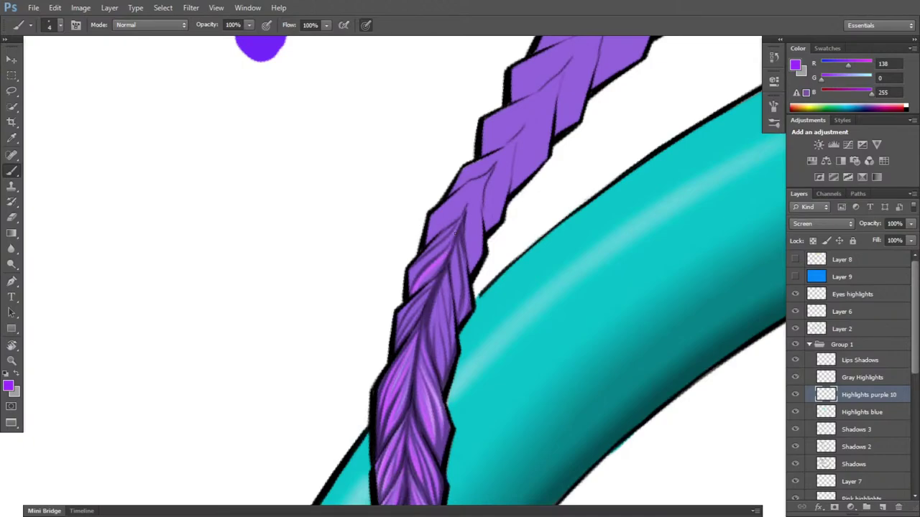
key(e)
key(b)
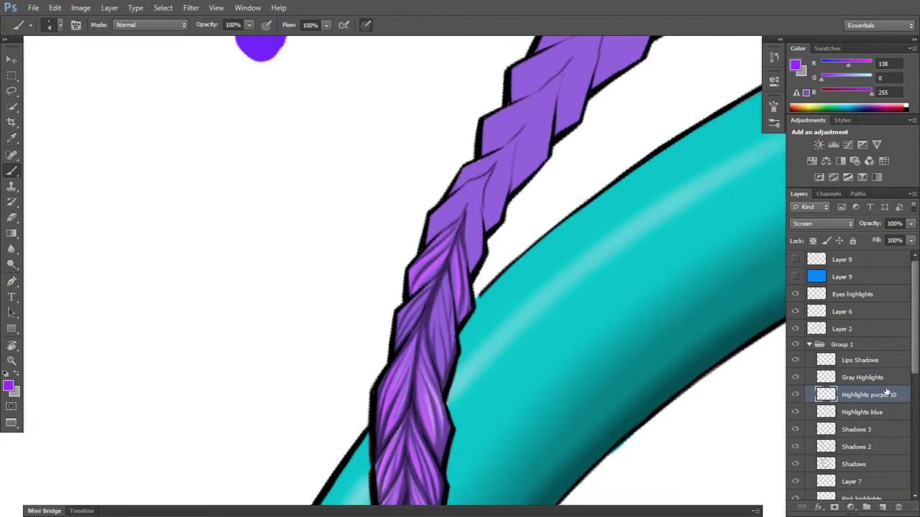
- On the Gray Highlights layer, paint gray strand highlights over the purple ones on both braid segments with the size 4 brush
click(869, 379)
key(b)
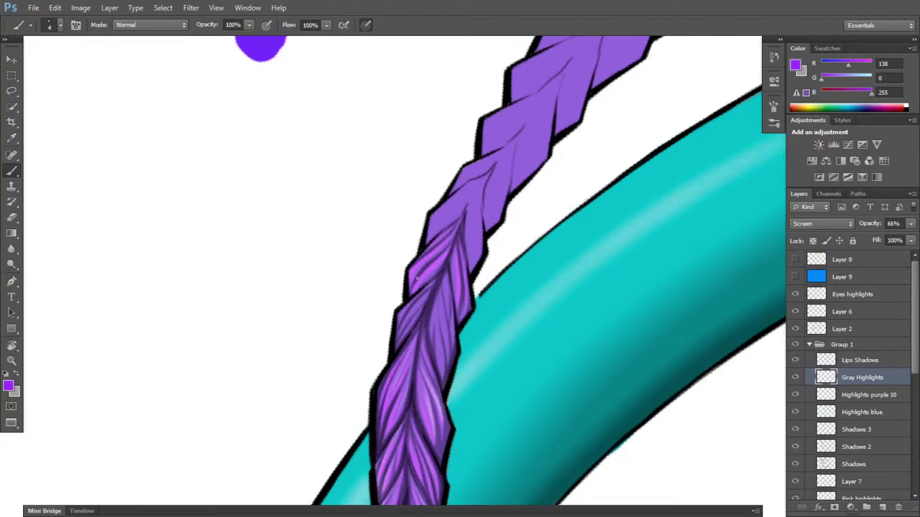
key(e)
key(b)
key(x)
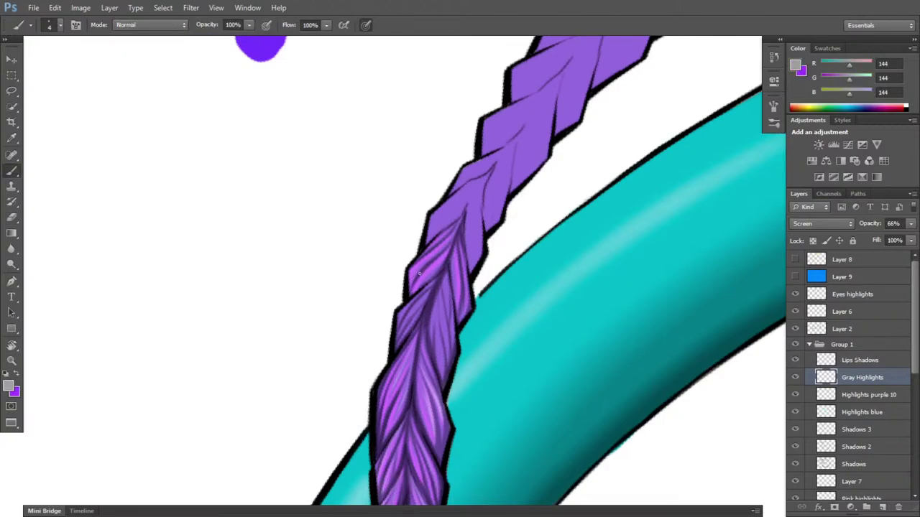
mouse_move(412, 282)
mouse_down()
mouse_move(450, 242)
mouse_move(419, 270)
mouse_move(459, 230)
mouse_move(457, 214)
mouse_move(425, 252)
mouse_move(454, 224)
mouse_move(430, 250)
mouse_move(453, 226)
mouse_up()
key(e)
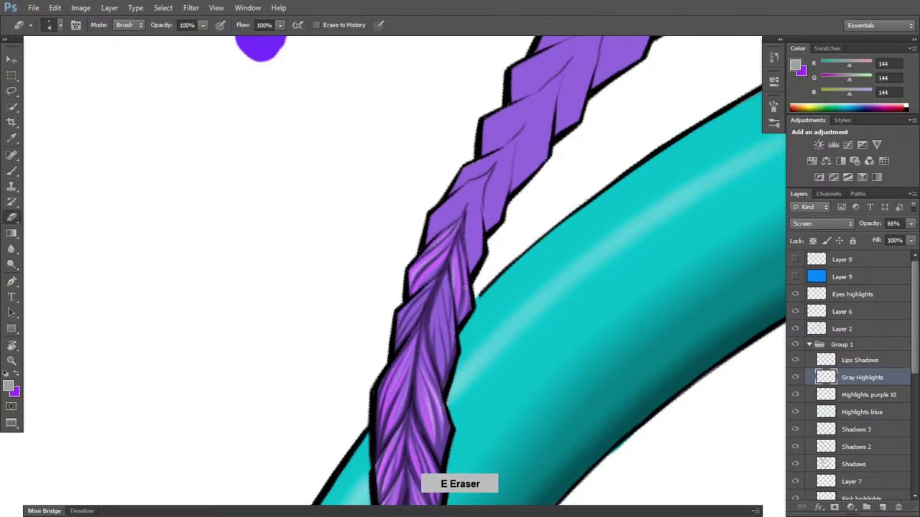
key(b)
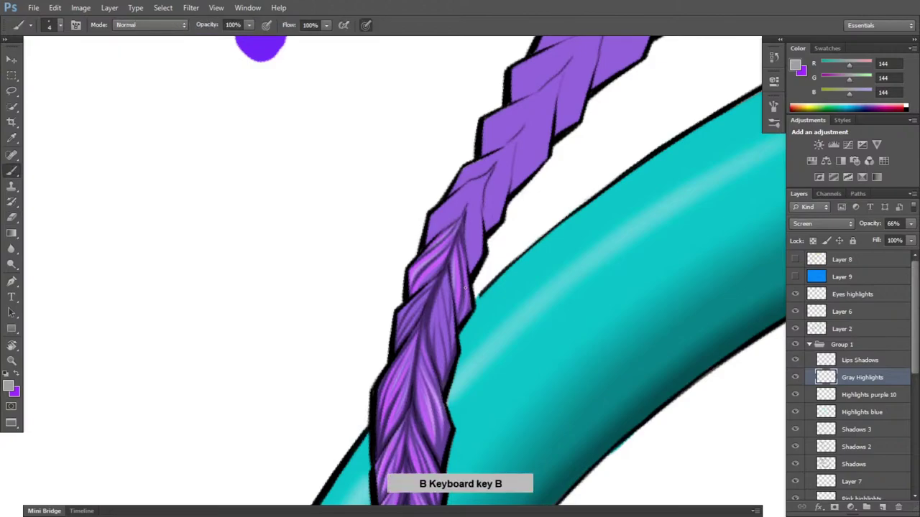
- On the Shadows layer, paint gray strand shadows on the next left-hand braid segment above the finished ones with the size 4 brush
alt+click(464, 287)
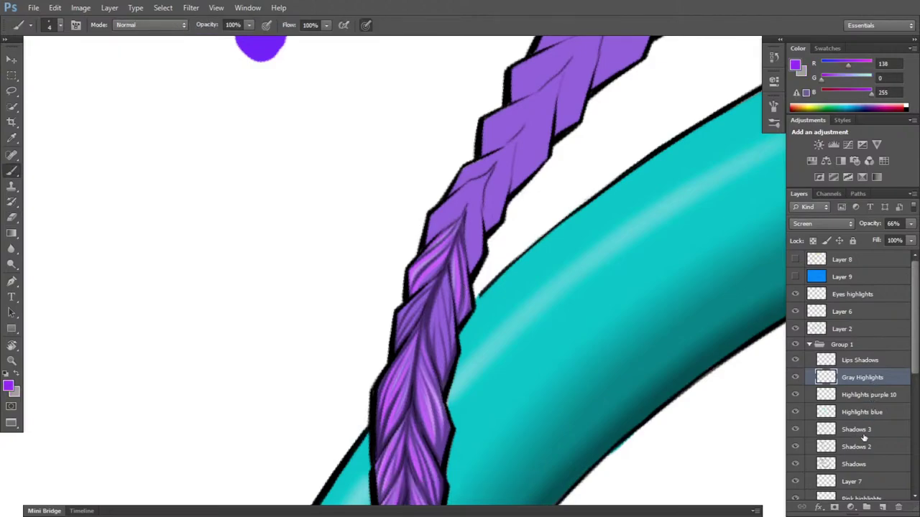
drag(862, 447, 867, 464)
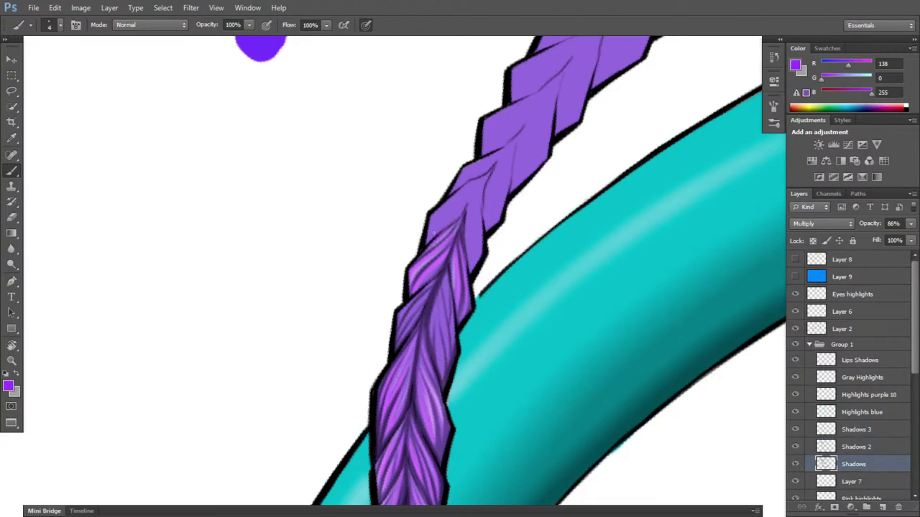
drag(427, 243, 429, 225)
key(e)
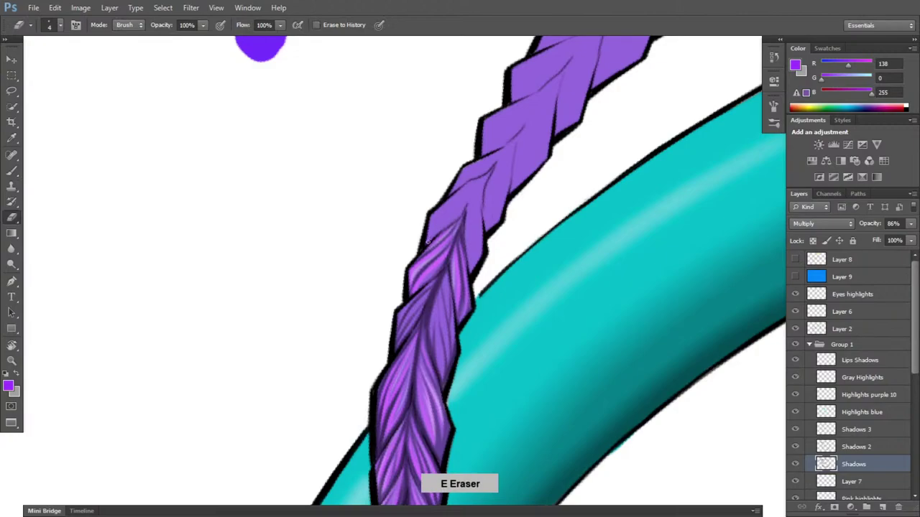
key(x)
key(b)
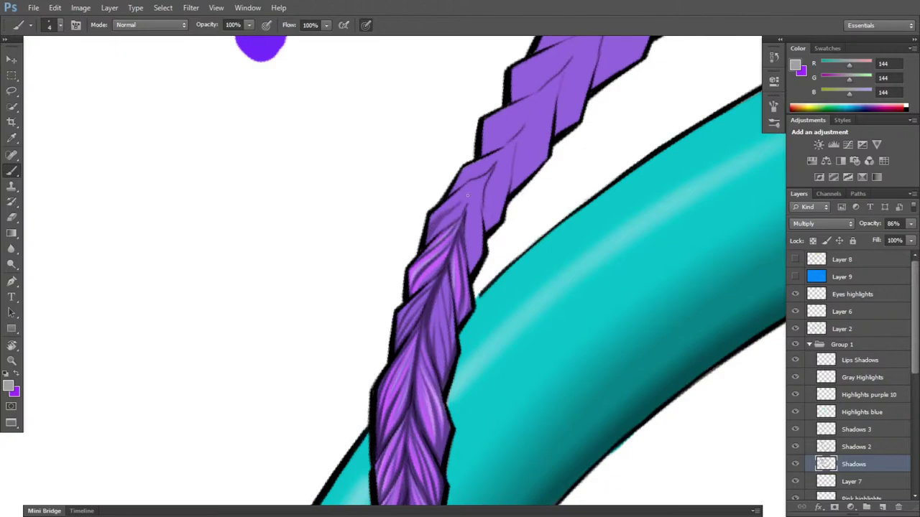
- Shade the center crease and add strand shadows to the matching right-hand braid segment on the Shadows layer
mouse_move(464, 210)
mouse_down()
mouse_move(425, 242)
mouse_move(472, 198)
mouse_move(453, 224)
mouse_move(488, 178)
mouse_up()
drag(493, 172, 462, 186)
drag(475, 244, 472, 219)
drag(479, 230, 481, 244)
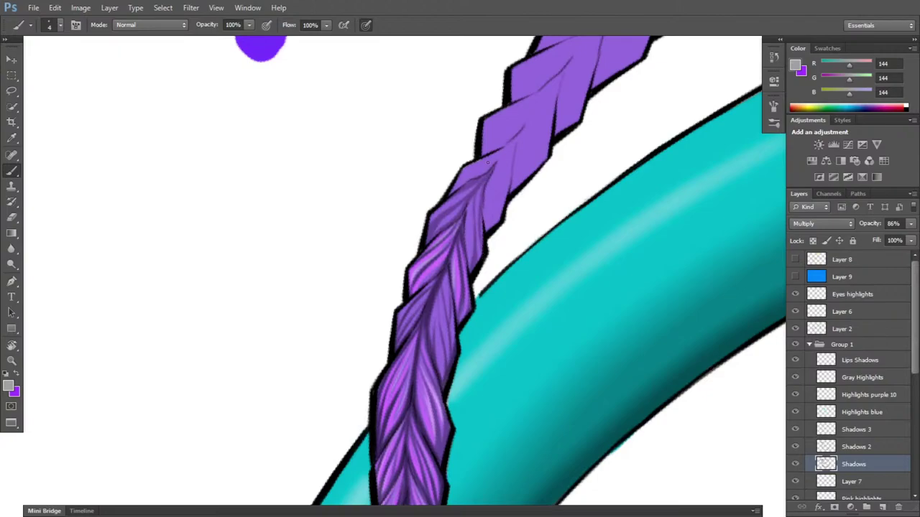
key(e)
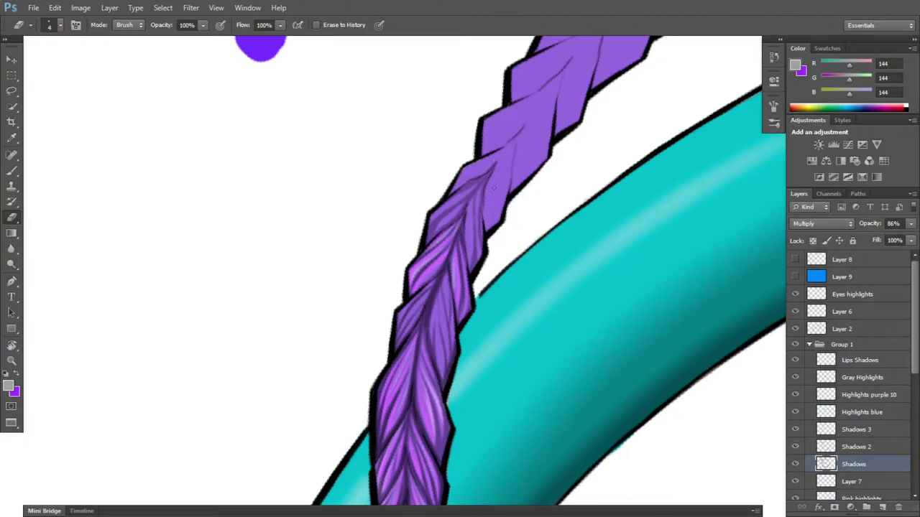
key(b)
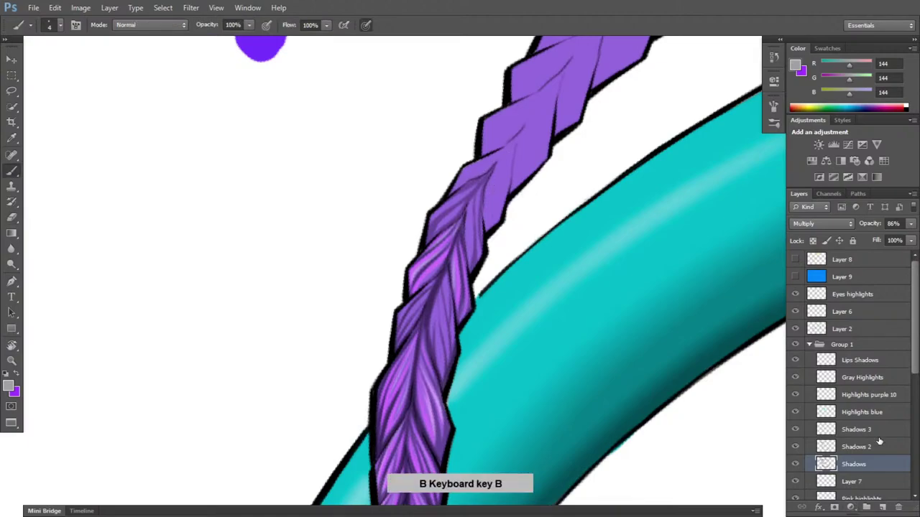
- On the Shadows 2 layer, deepen the strand shadows and center crease of the newly shaded pair of braid segments
click(862, 447)
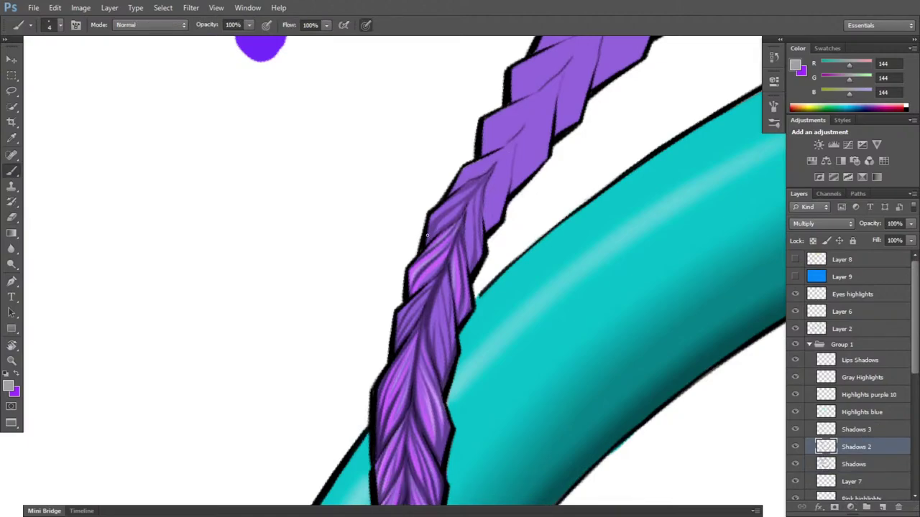
drag(431, 227, 456, 202)
drag(475, 262, 475, 250)
drag(463, 209, 483, 181)
drag(461, 210, 489, 173)
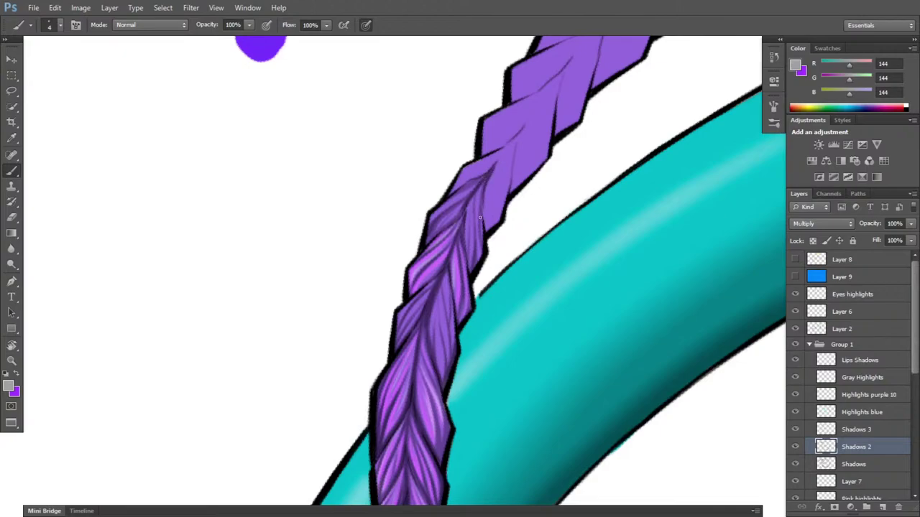
drag(461, 188, 479, 178)
- On the Highlights purple 10 layer, paint purple strand highlights on the new braid segments and refine them with the size 4 eraser
click(884, 395)
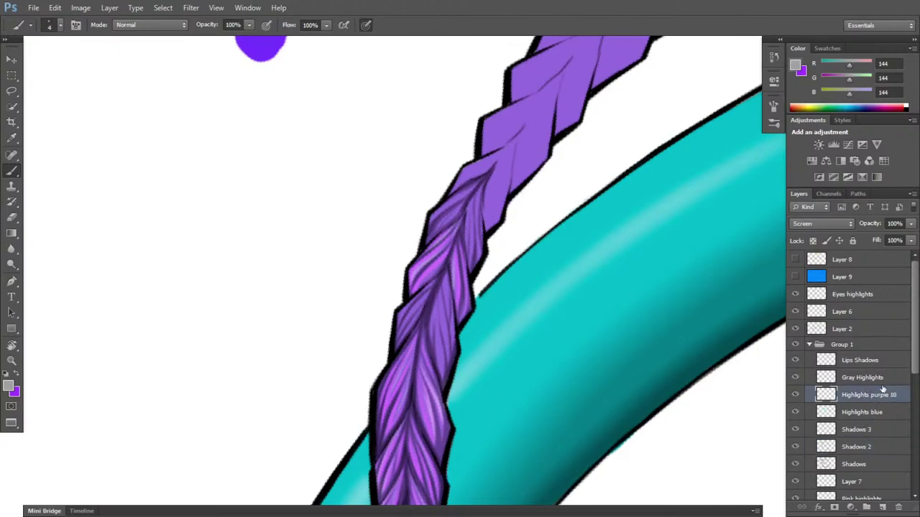
key(x)
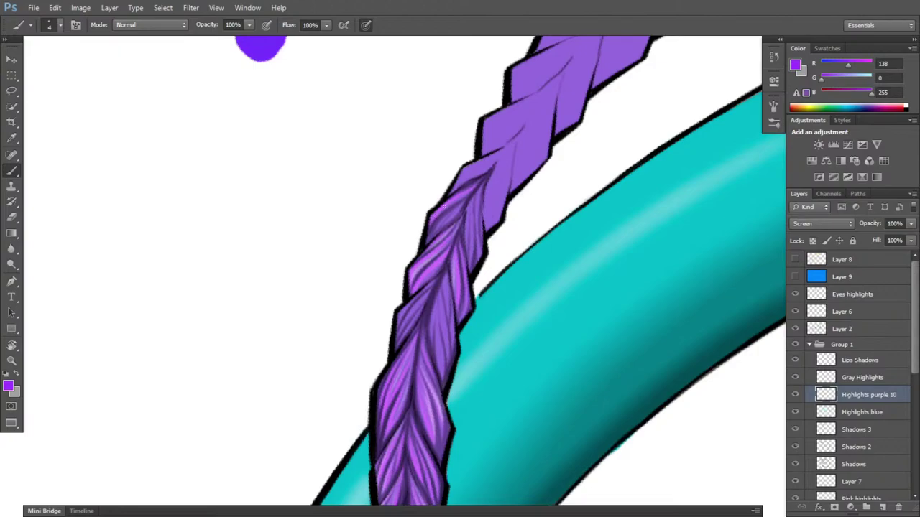
key(e)
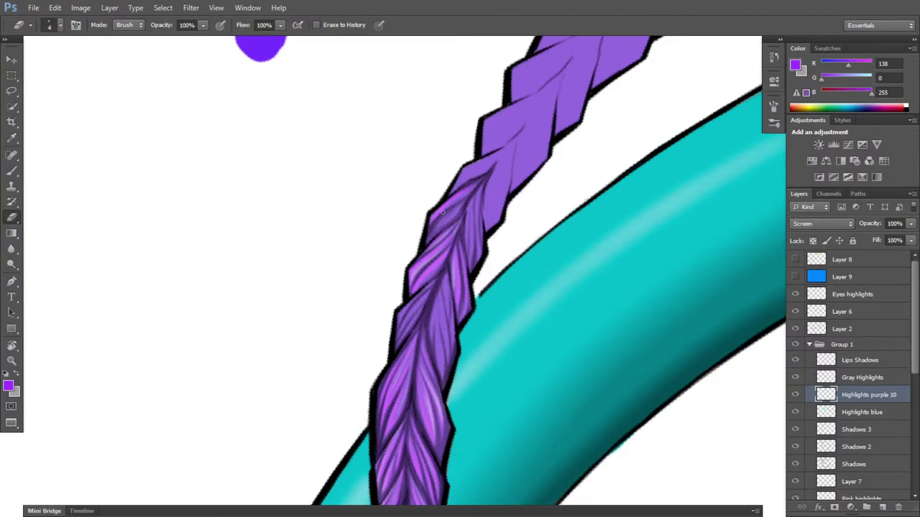
key(b)
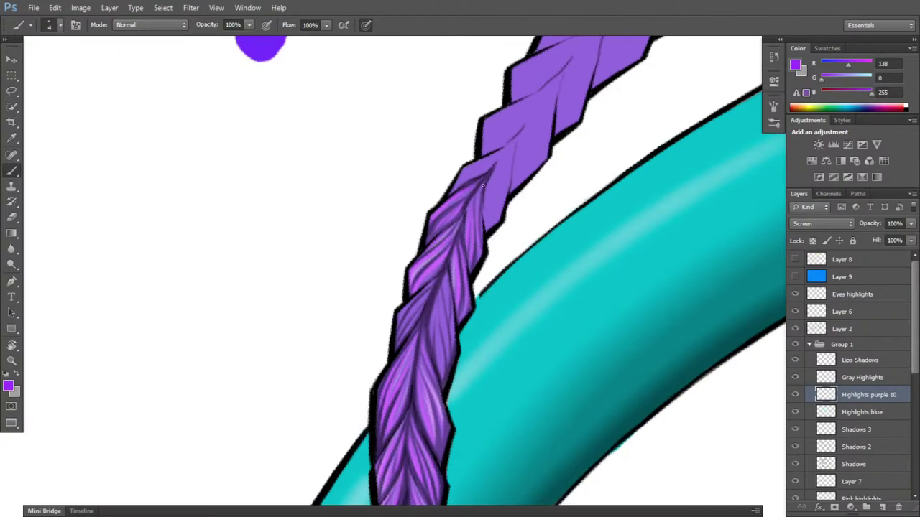
- On the Gray Highlights layer, add gray strand highlights to the new braid segments and trim them with the size 4 eraser
click(890, 375)
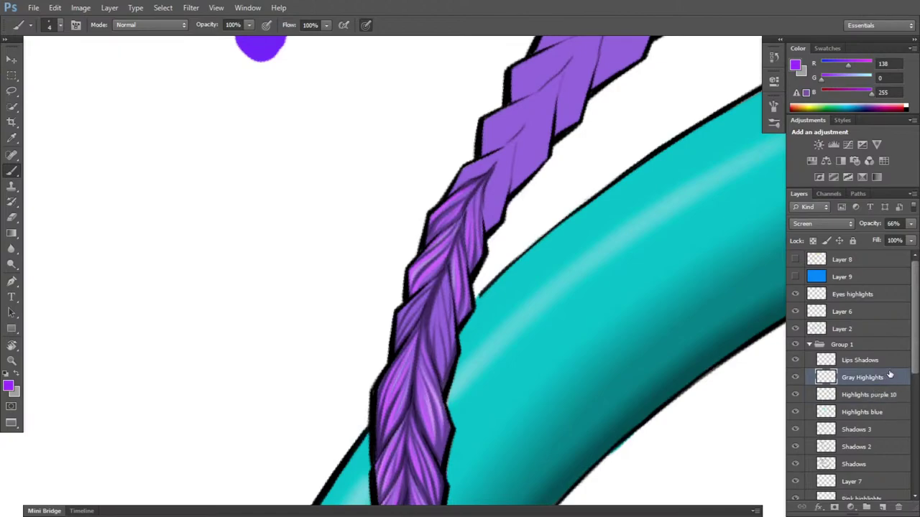
key(x)
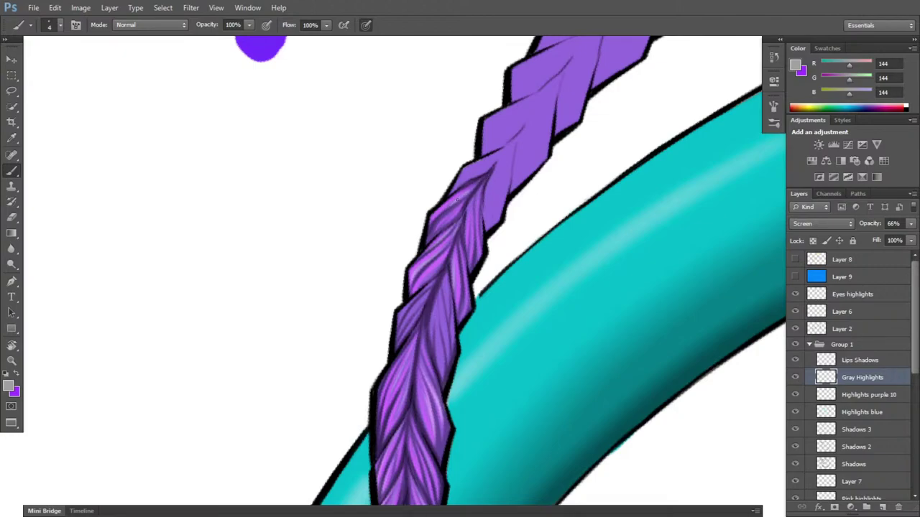
key(e)
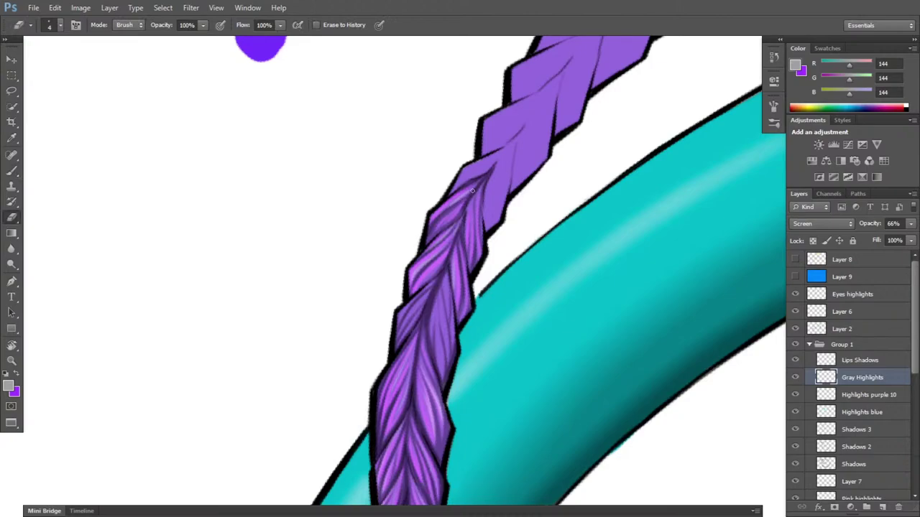
key(b)
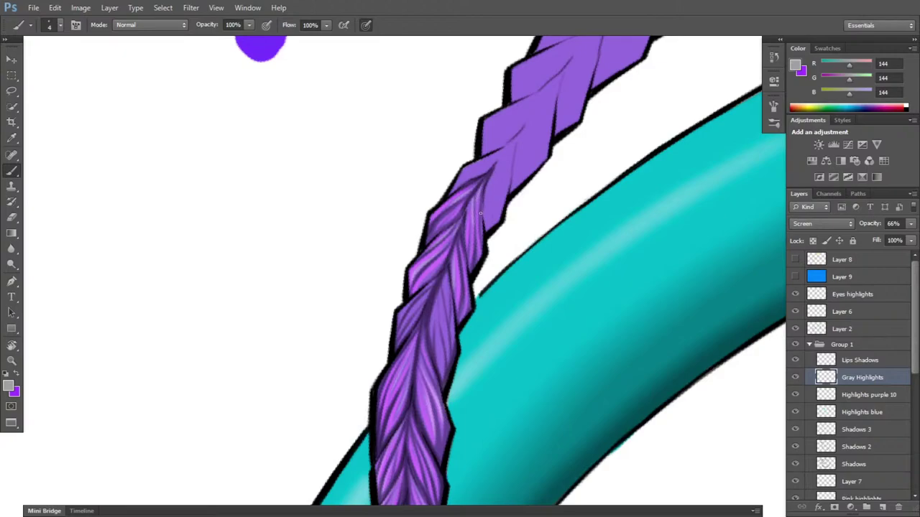
key(e)
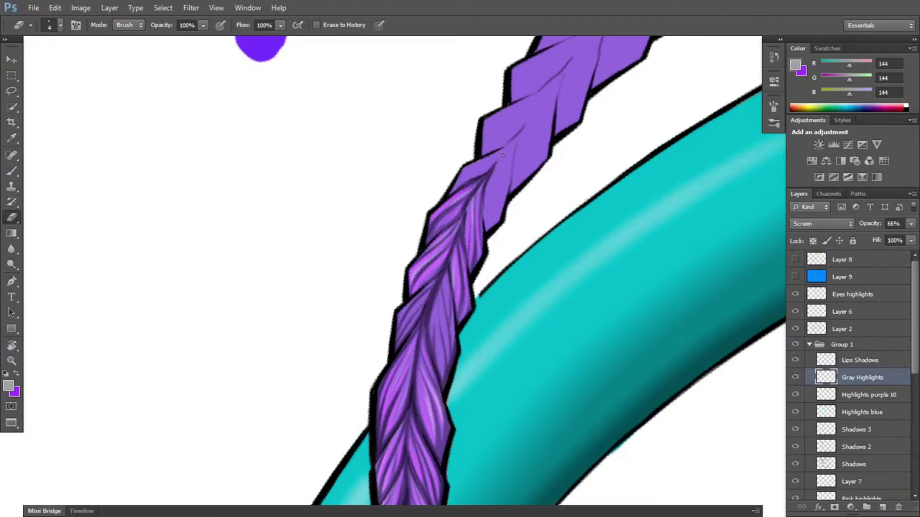
- On the Highlights purple 10 layer, paint and trim purple highlights on the duller right-hand segment farther down the braid
click(878, 396)
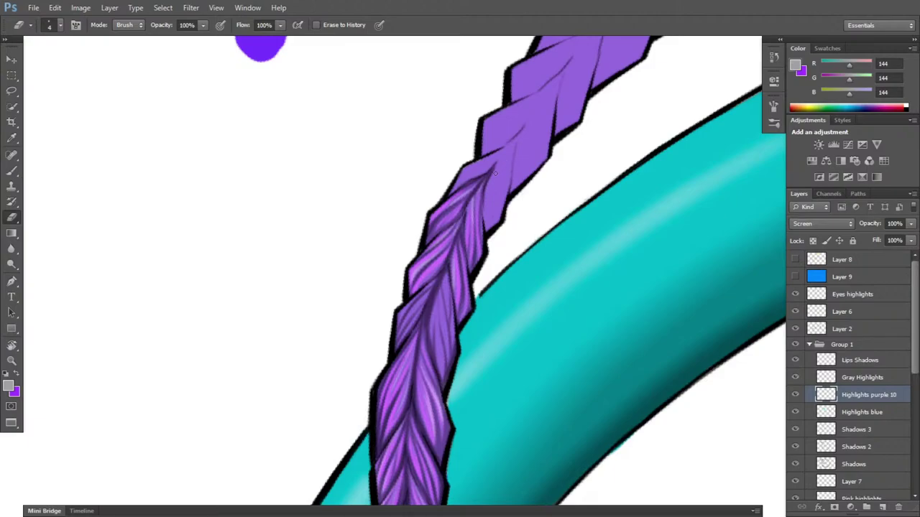
key(r)
mouse_move(493, 175)
mouse_down()
mouse_move(435, 437)
mouse_move(462, 452)
mouse_move(571, 434)
mouse_move(717, 385)
mouse_up()
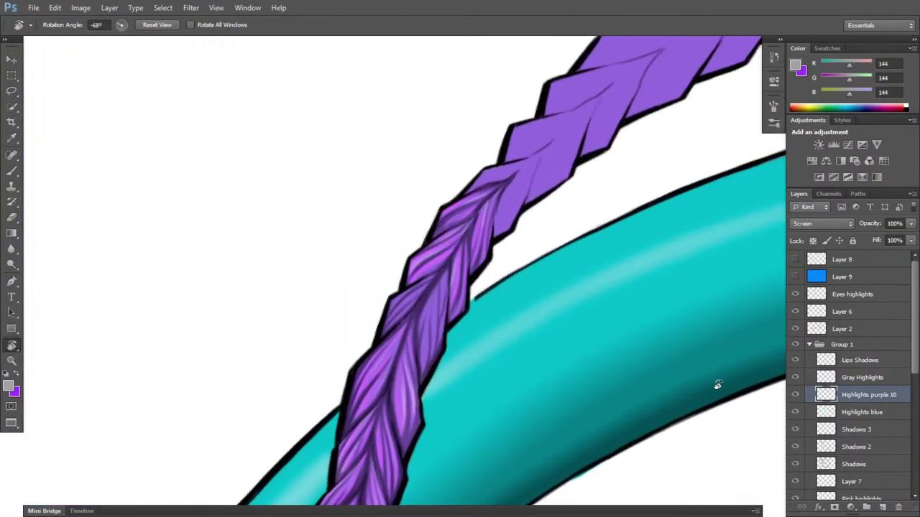
key(e)
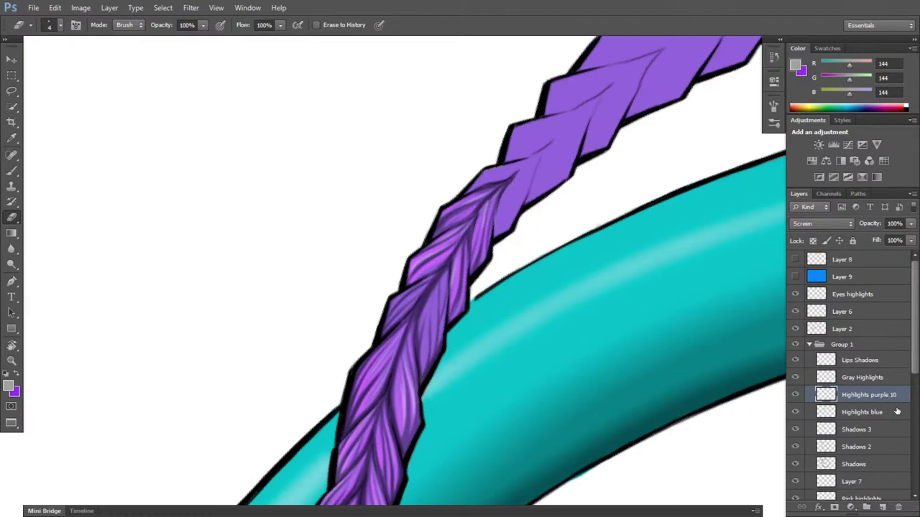
key(b)
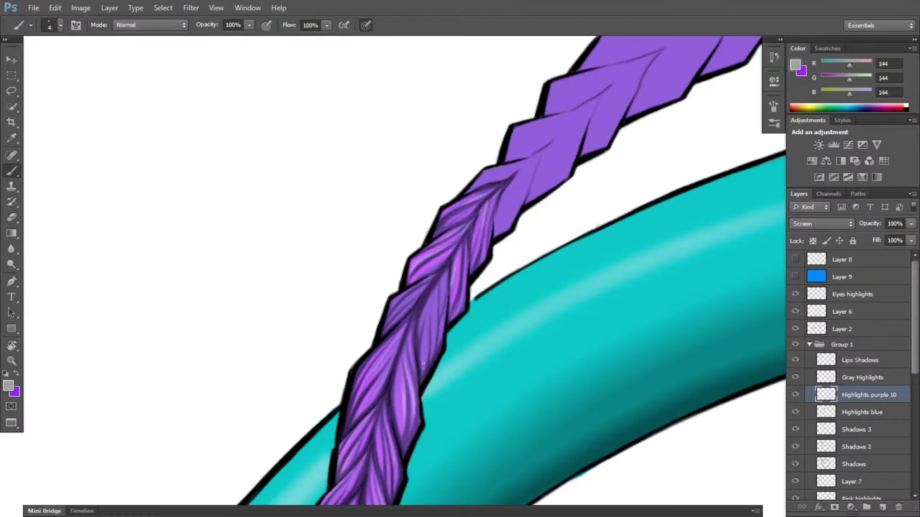
key(x)
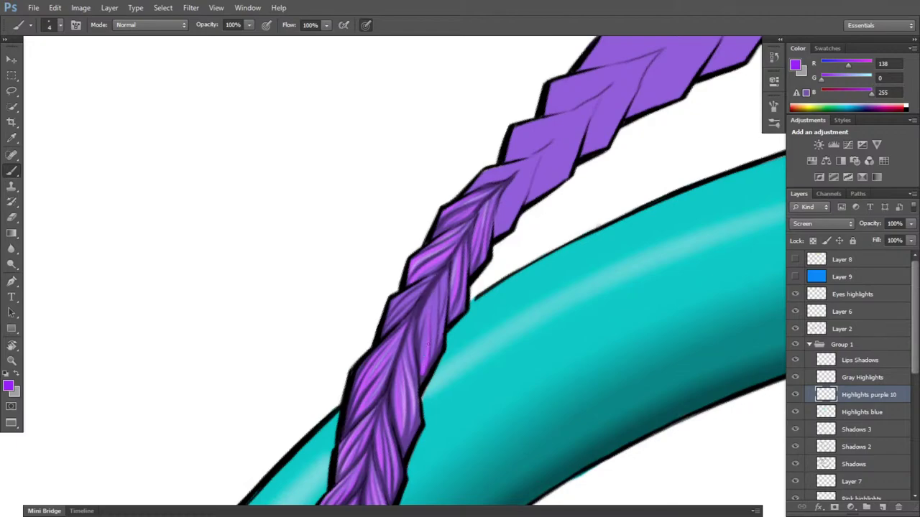
key(e)
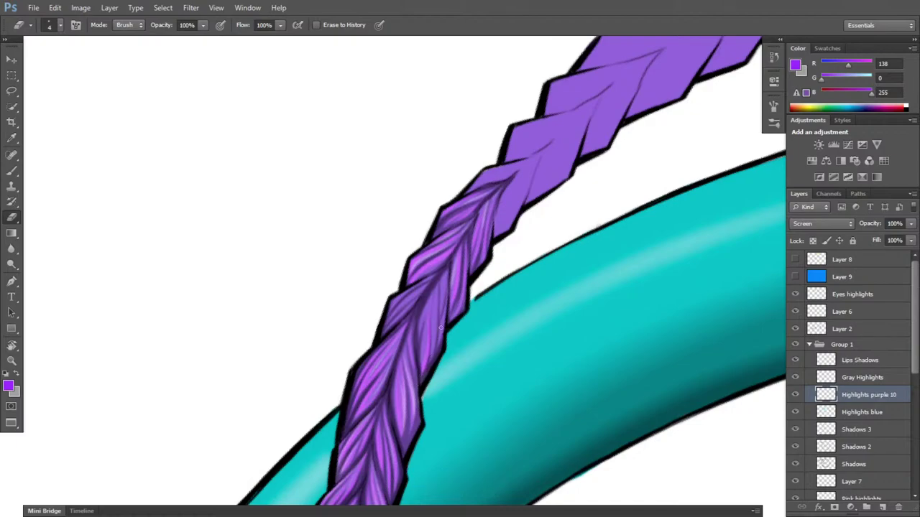
key(b)
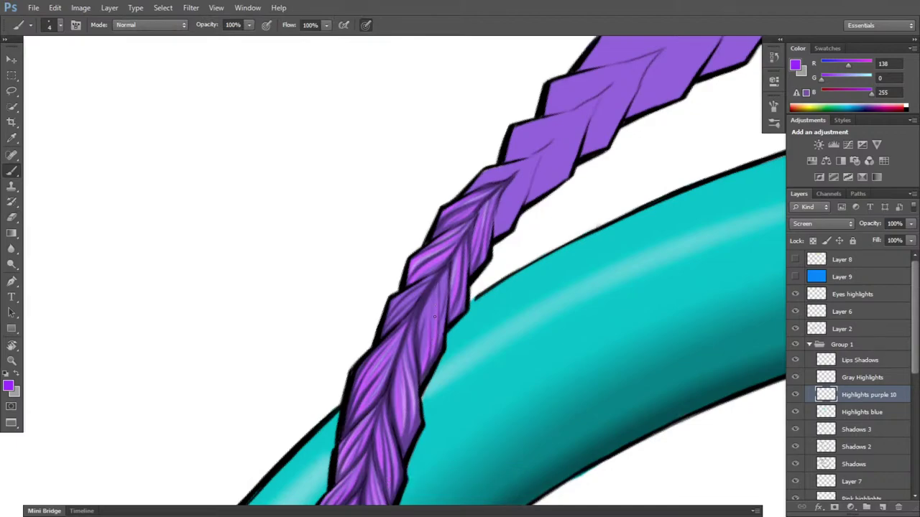
key(e)
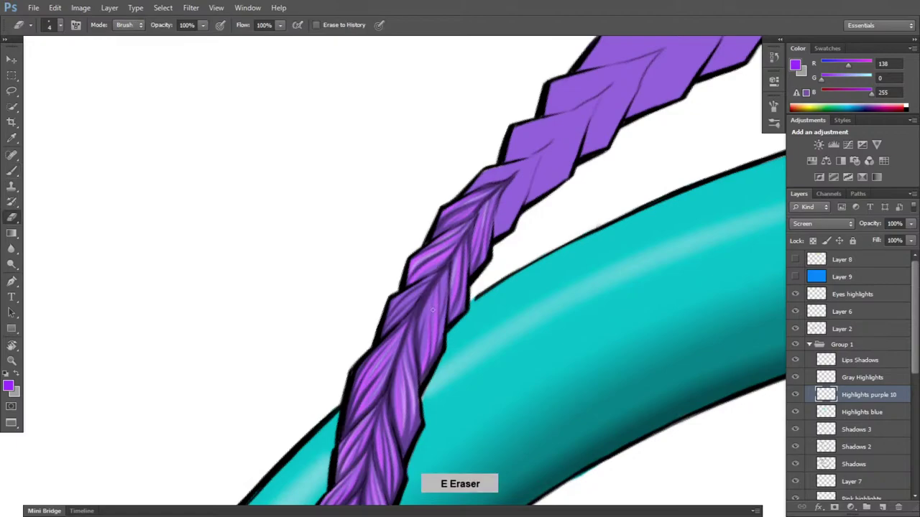
- Add purple strand highlights to the opposite left-hand segment of that darker braid section and thin them with the eraser
key(b)
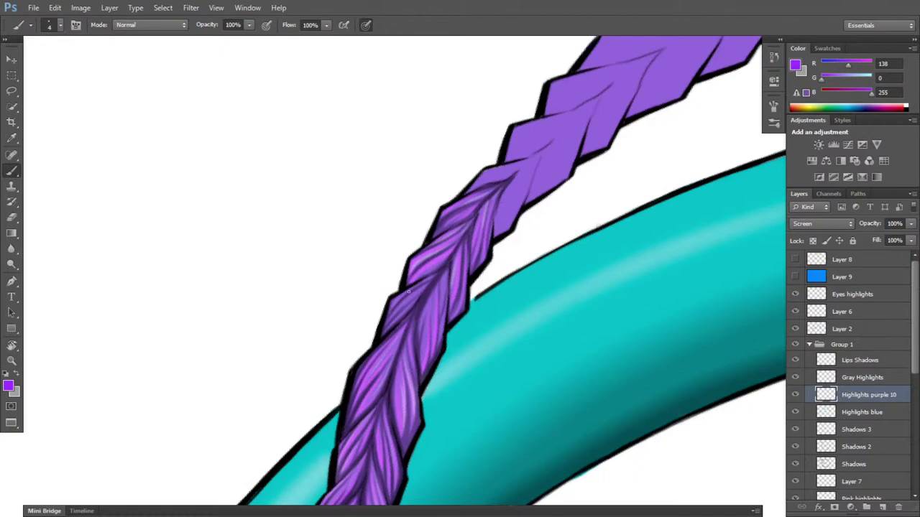
key(e)
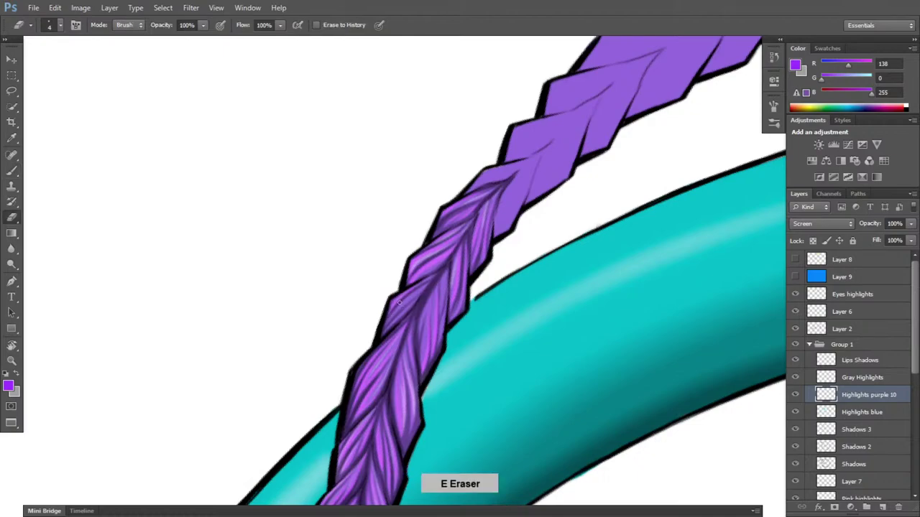
key(b)
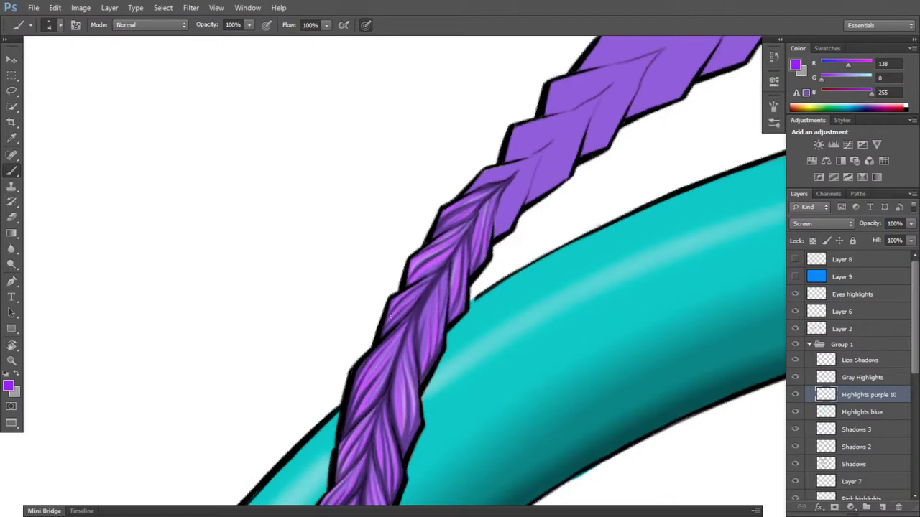
key(e)
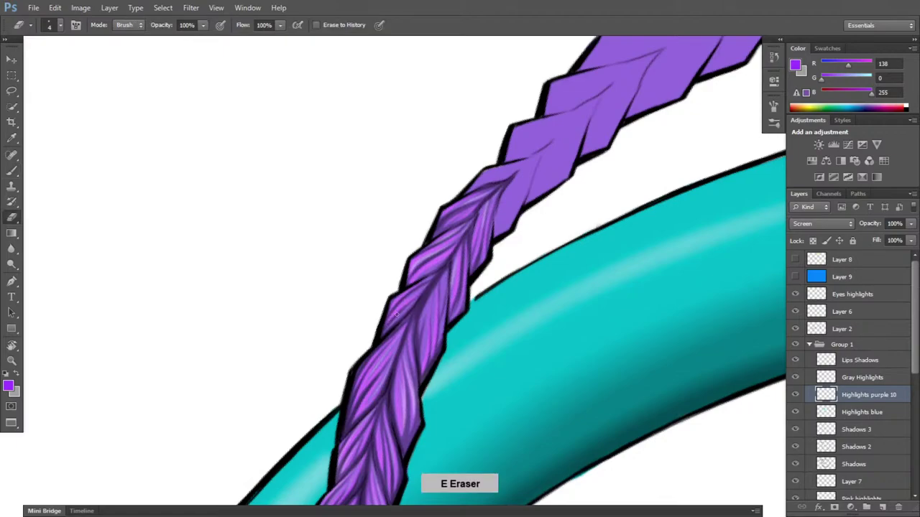
- Extend the purple highlights up the right-hand segment toward the center crease and clean up their edges with the eraser
key(b)
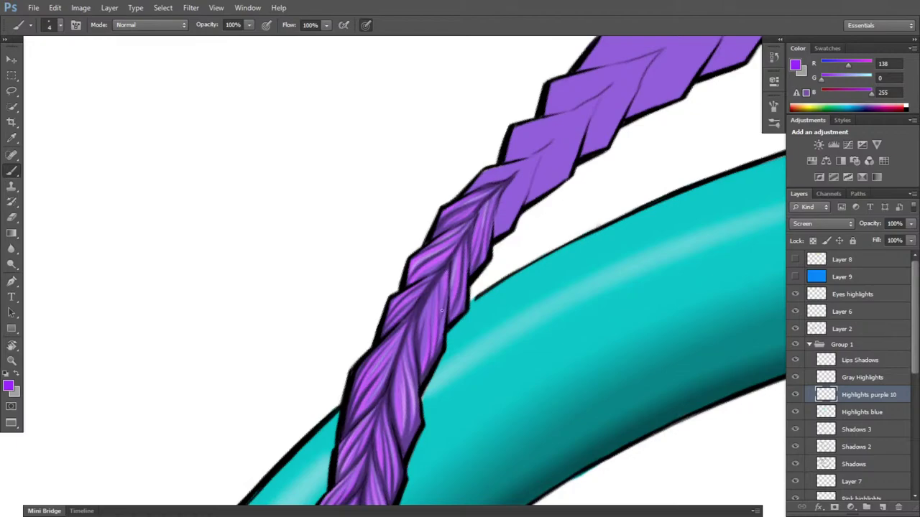
key(e)
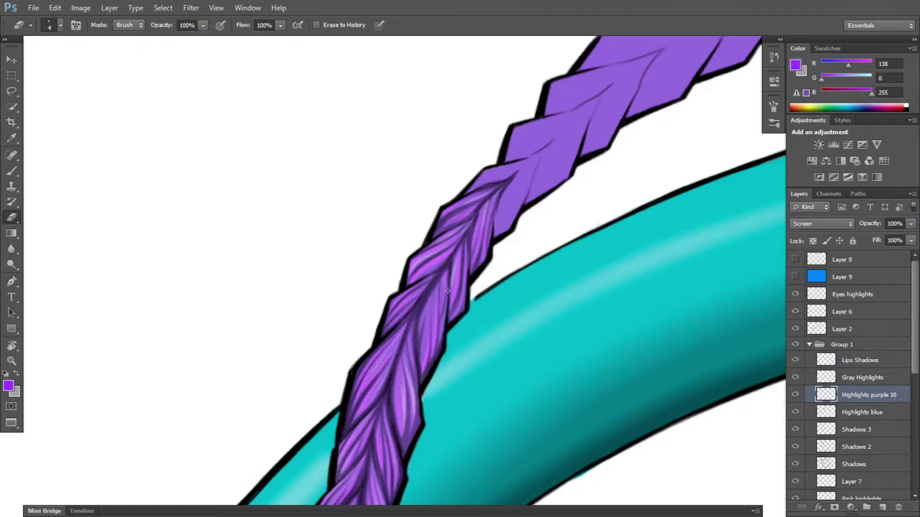
key(b)
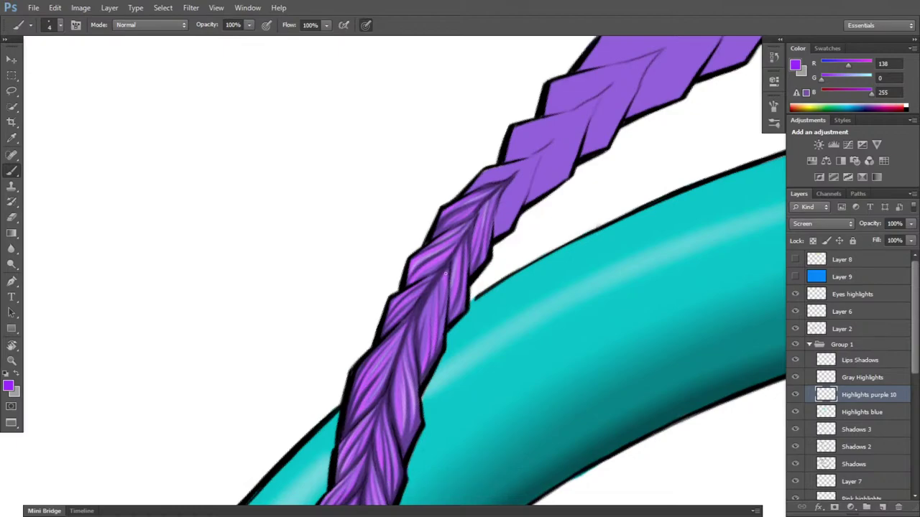
key(e)
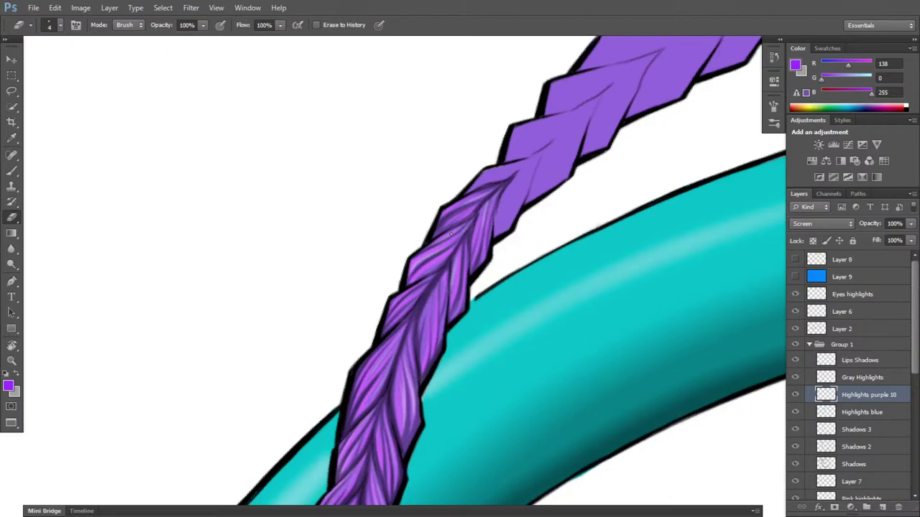
key(x)
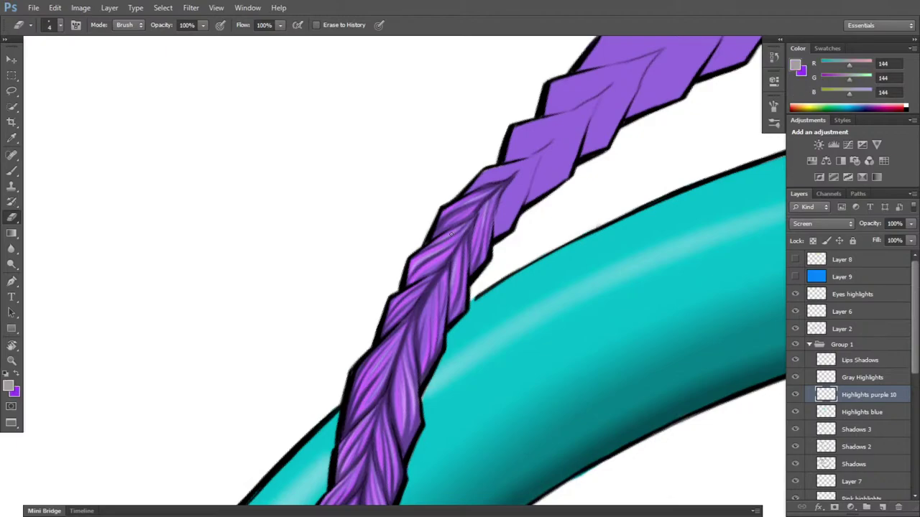
- On the Gray Highlights layer, add fine gray strands to the braid segments just highlighted in purple and trim them with the eraser
click(873, 380)
key(b)
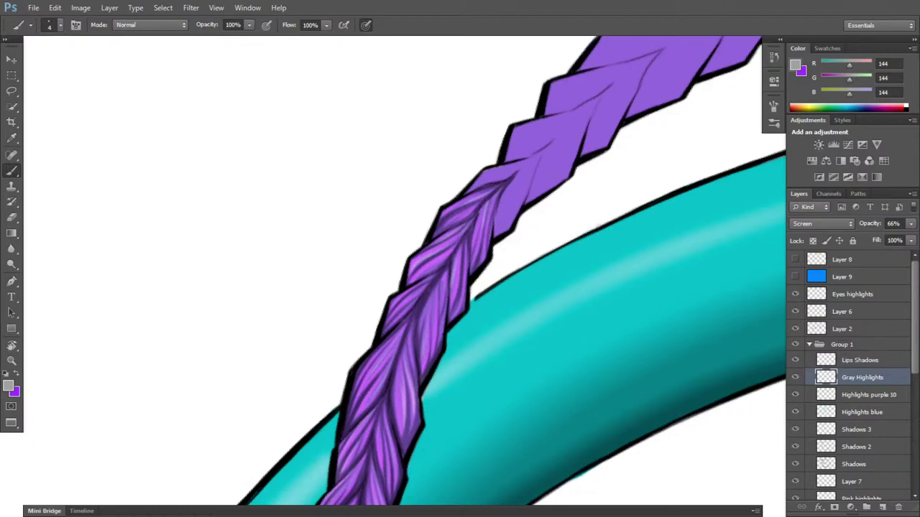
key(e)
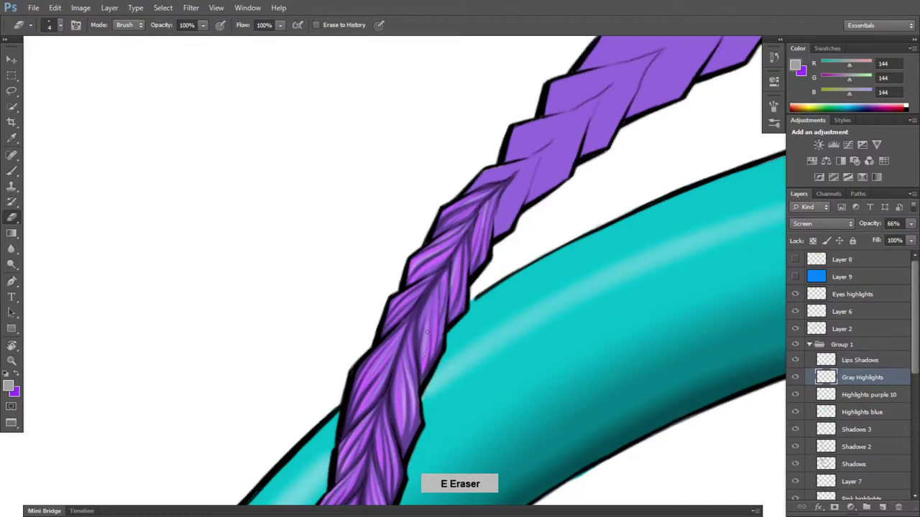
key(b)
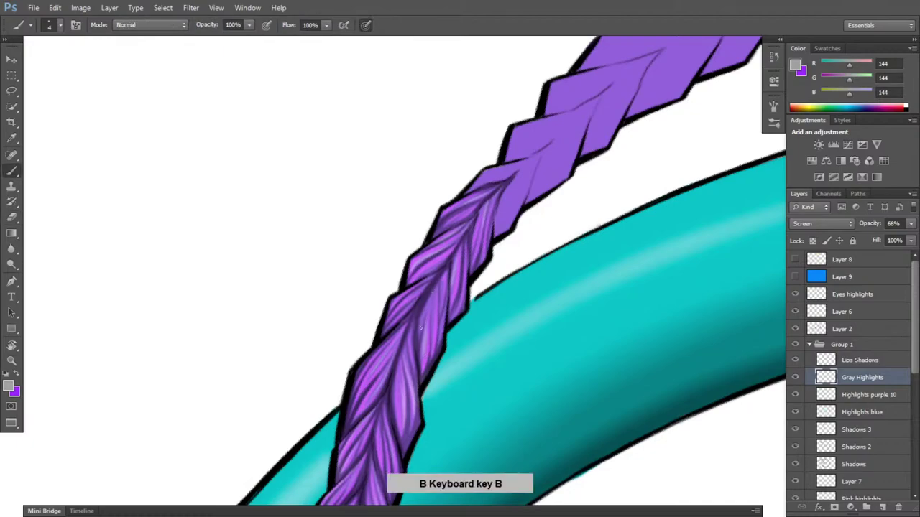
key(e)
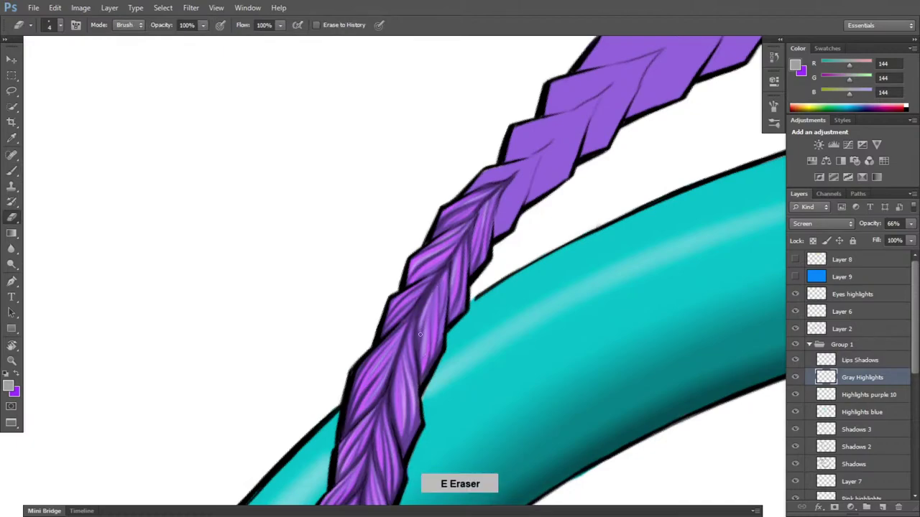
key(b)
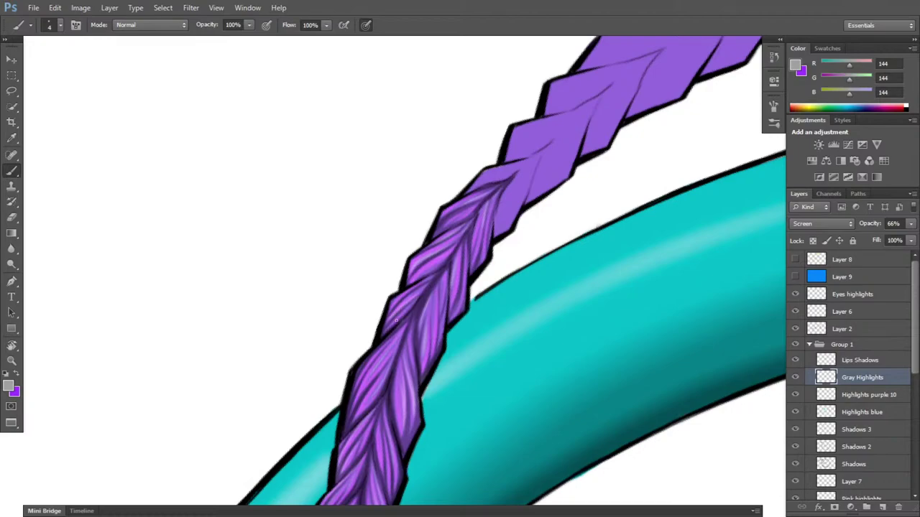
drag(390, 328, 406, 311)
- On the Shadows layer, darken the center crease of the next unshaded braid section with the size 4 brush and taper its tip
click(869, 462)
key(b)
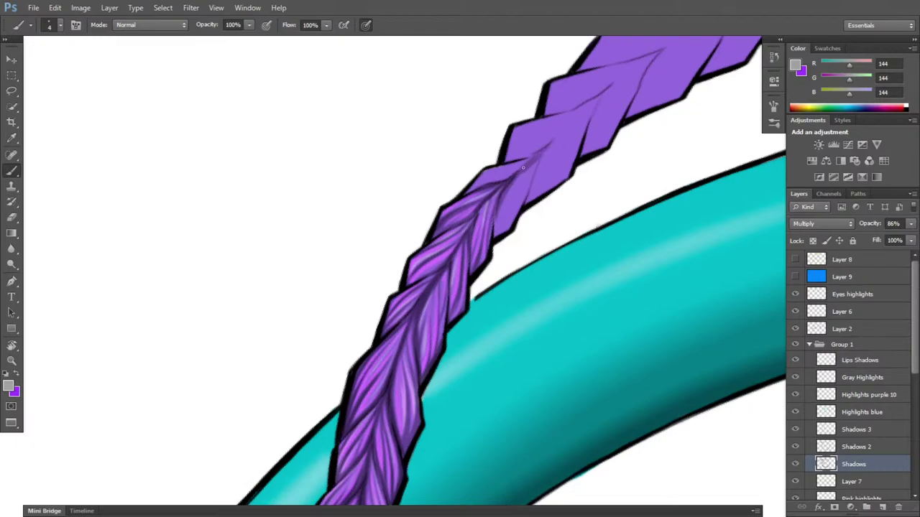
drag(540, 160, 547, 147)
drag(474, 189, 495, 182)
key(e)
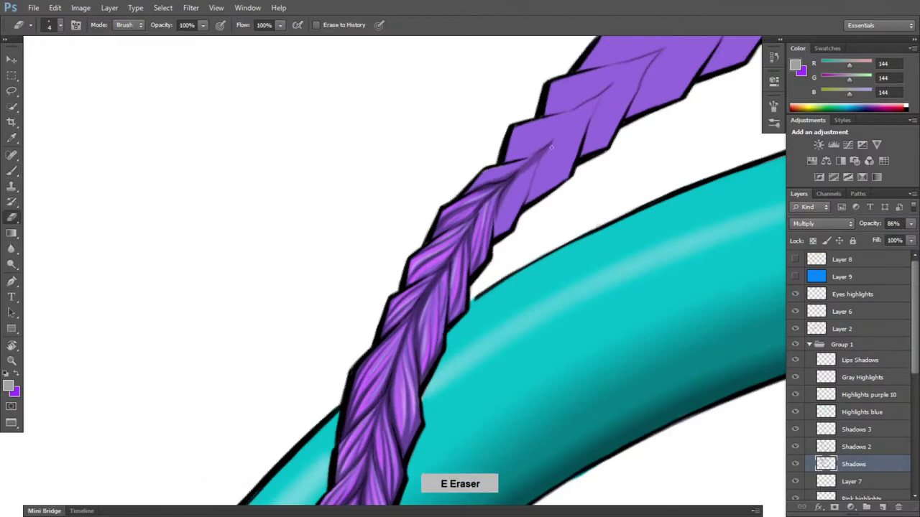
- Paint fine shadow strands on the right-hand segment of that braid section and thin them with the eraser
key(b)
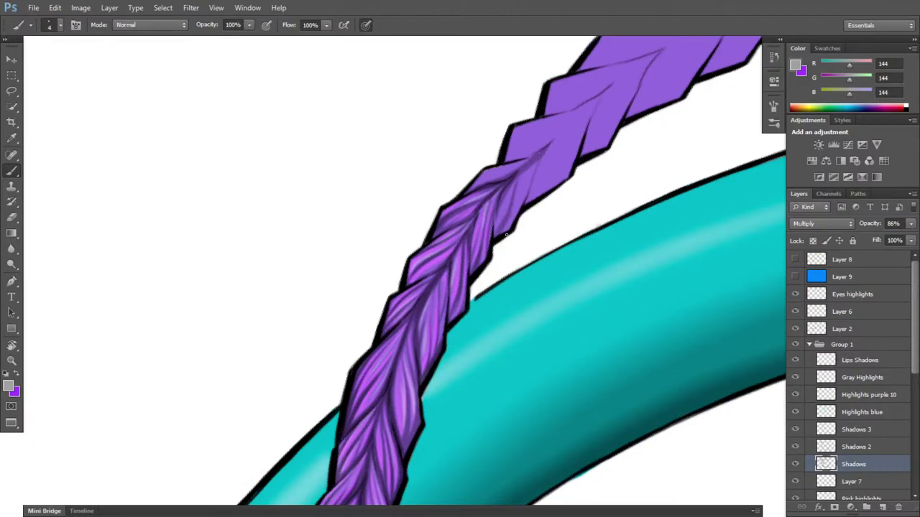
key(e)
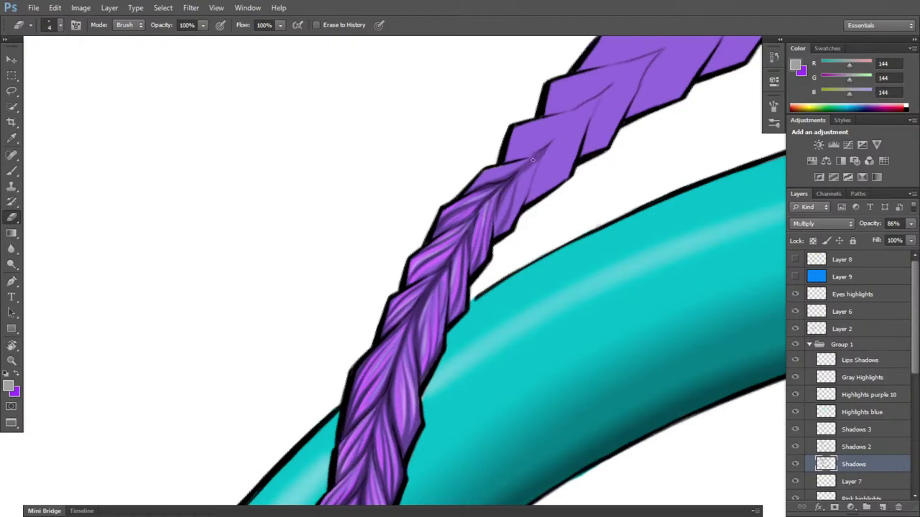
key(b)
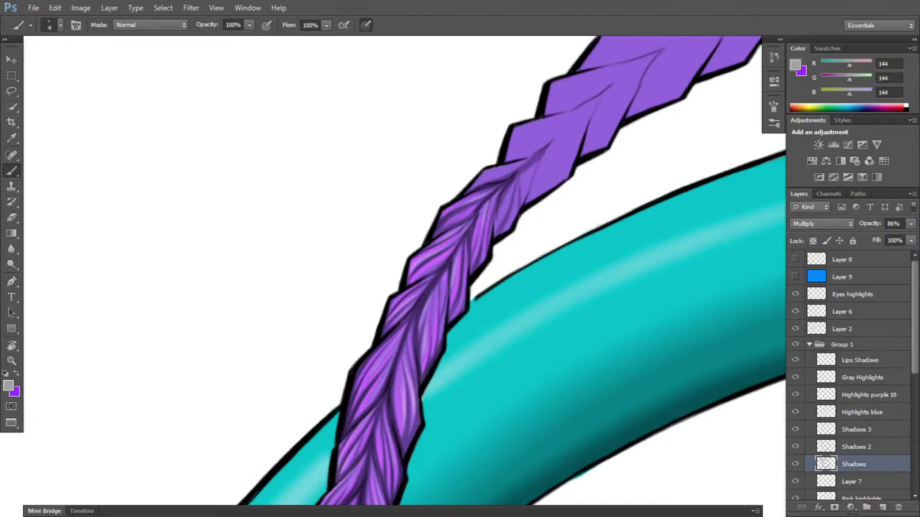
drag(525, 192, 541, 152)
key(e)
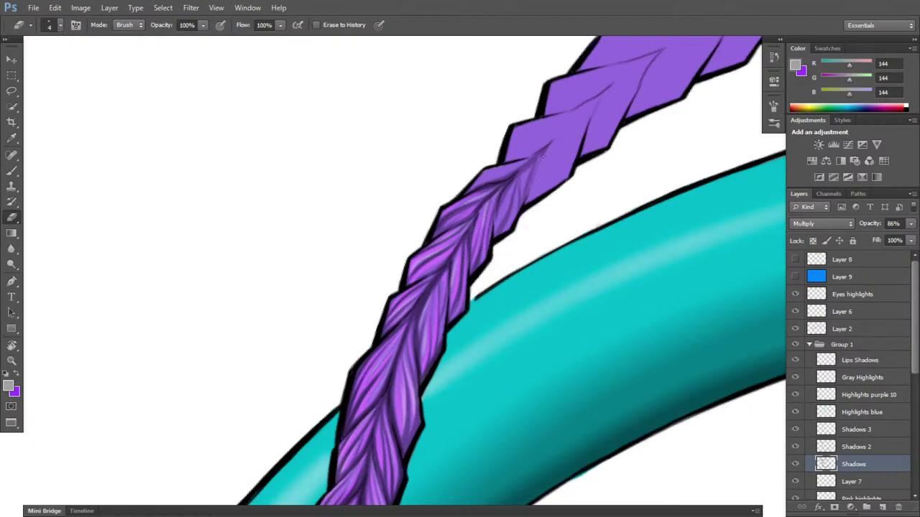
key(b)
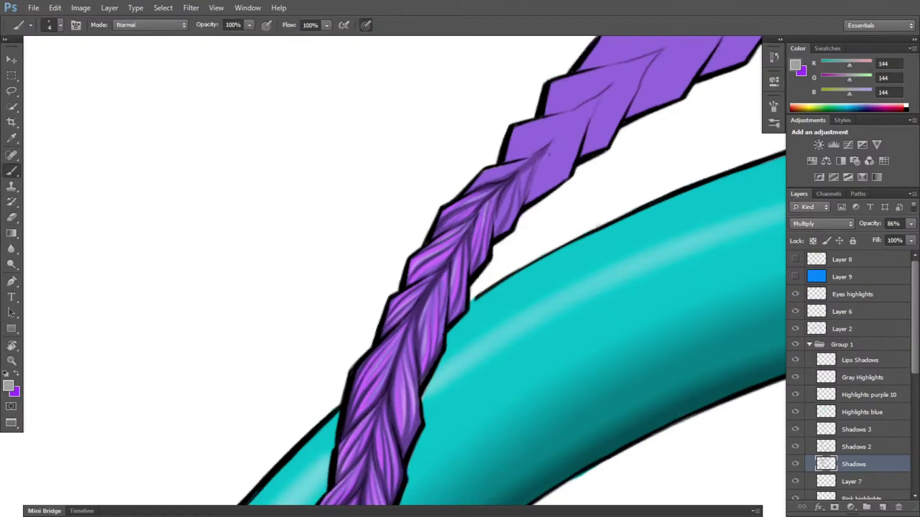
key(e)
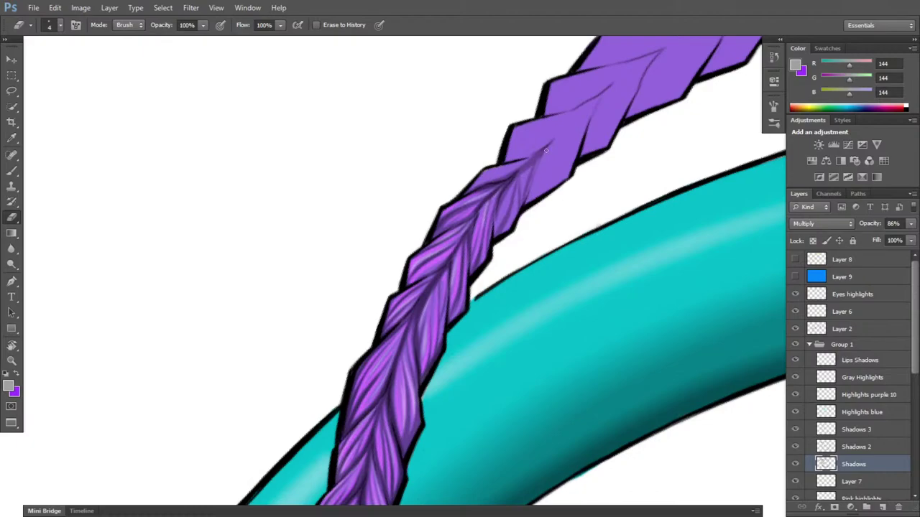
- Add shadow strands to the left-hand segment of the same braid section, fanning from the crease, and clean them up with the eraser
key(b)
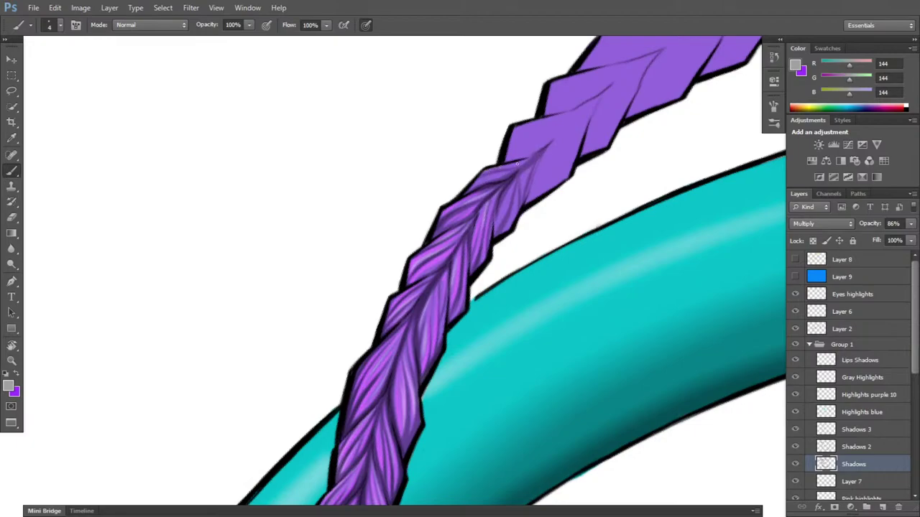
key(e)
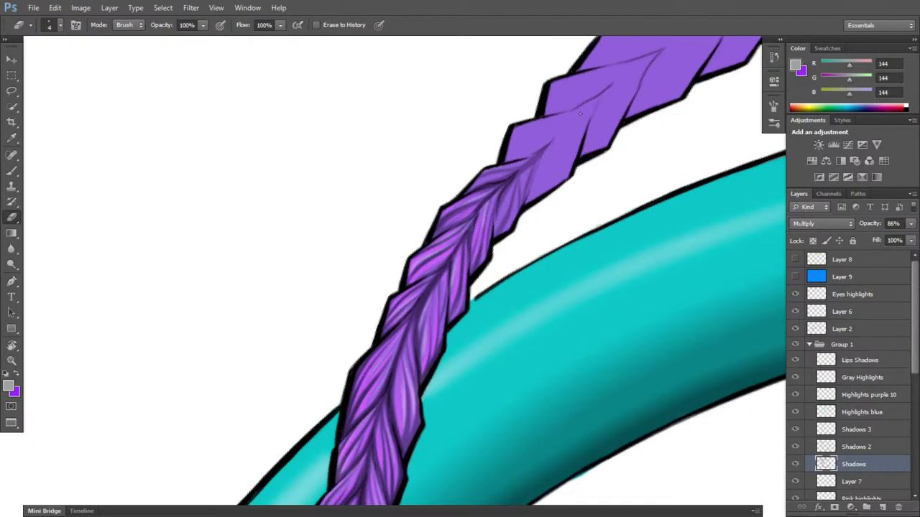
key(b)
key(e)
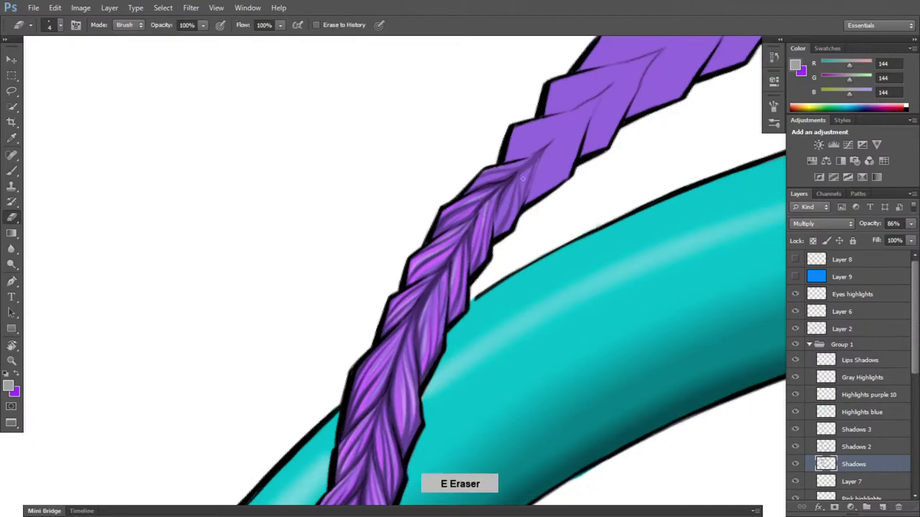
key(b)
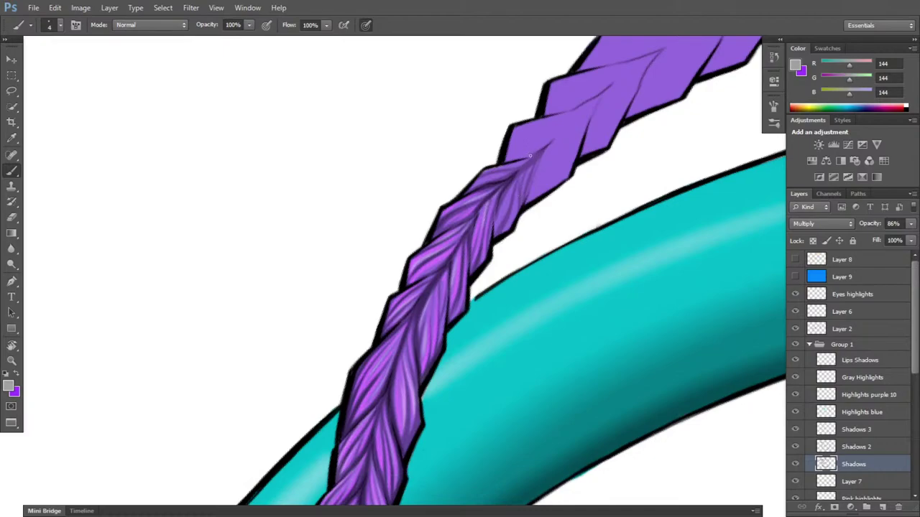
key(e)
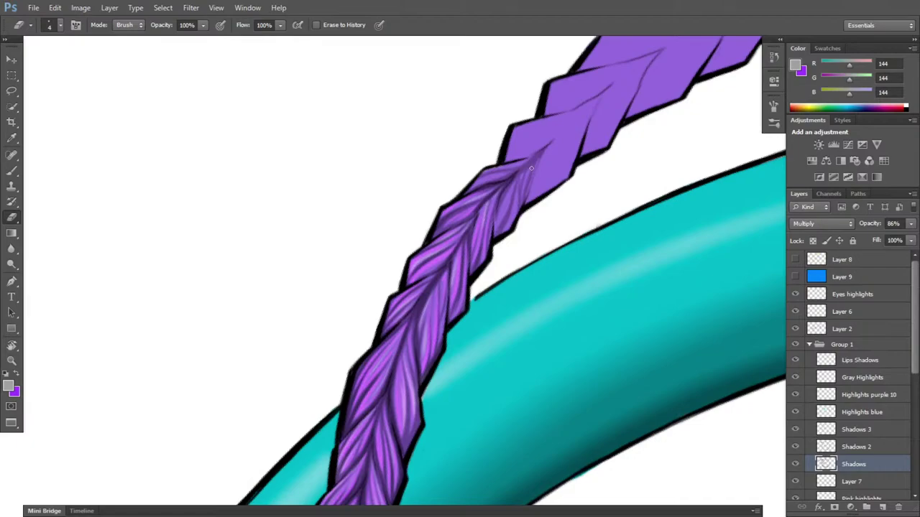
key(r)
key(b)
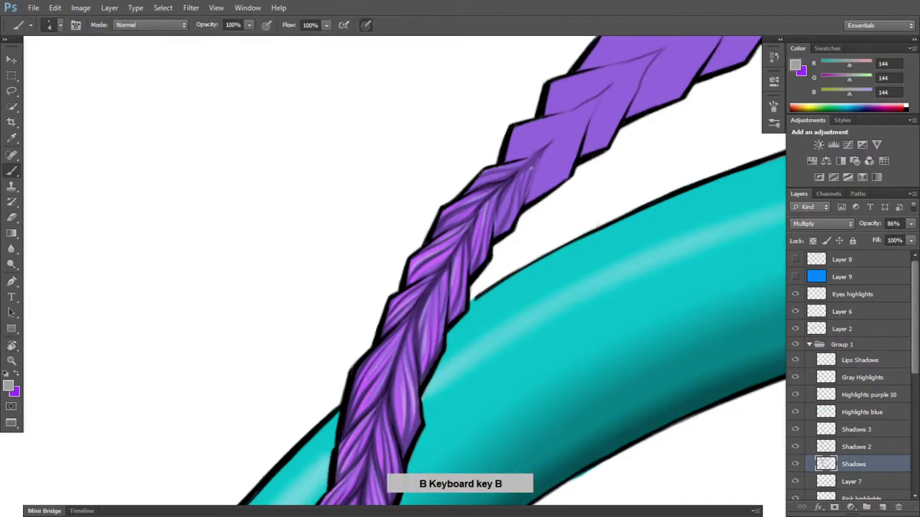
- On the Shadows 2 layer, deepen the shadows at the right-hand segment's lower end and along the center crease
click(877, 447)
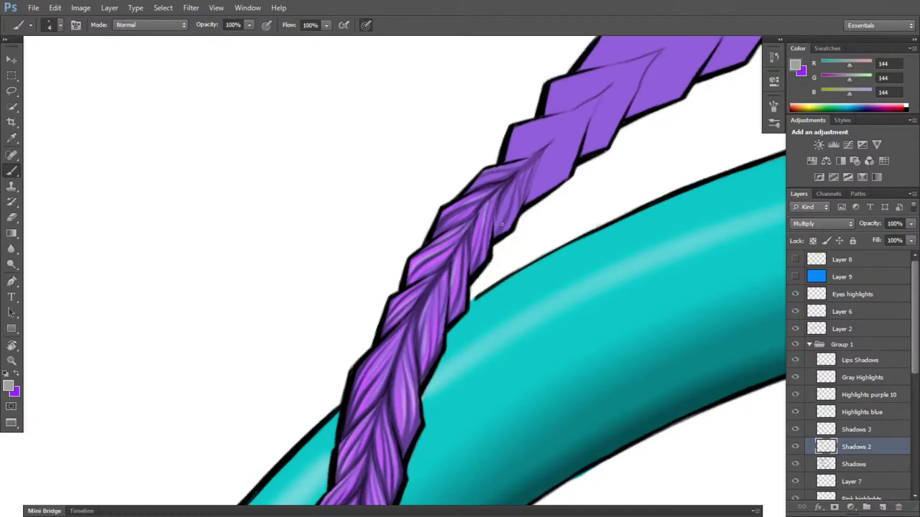
drag(509, 207, 496, 234)
drag(545, 148, 533, 160)
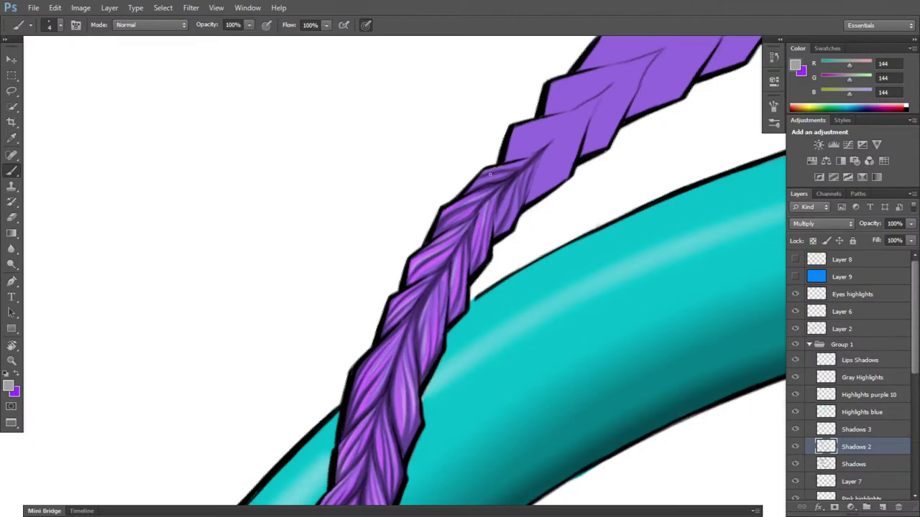
- On the Highlights purple 10 layer, paint bright purple strand highlights on both segments of the newly shaded braid section
click(877, 395)
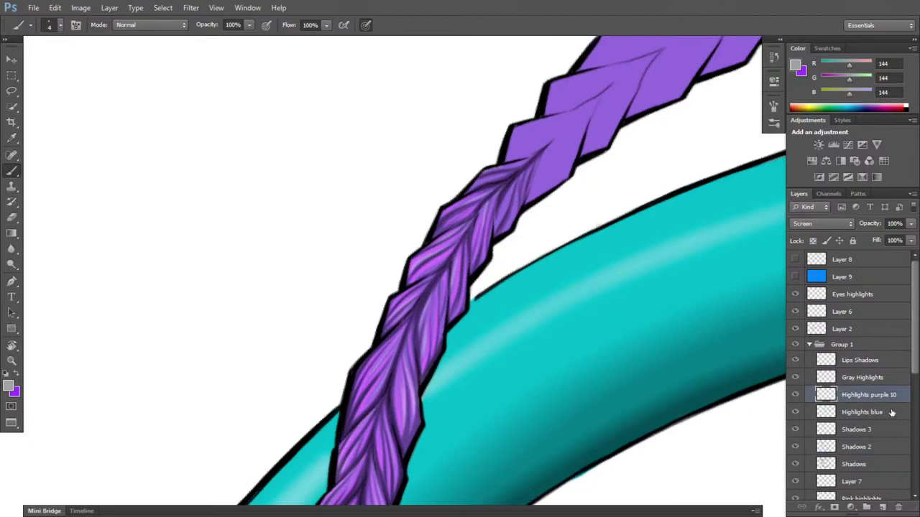
key(r)
drag(634, 269, 708, 212)
key(b)
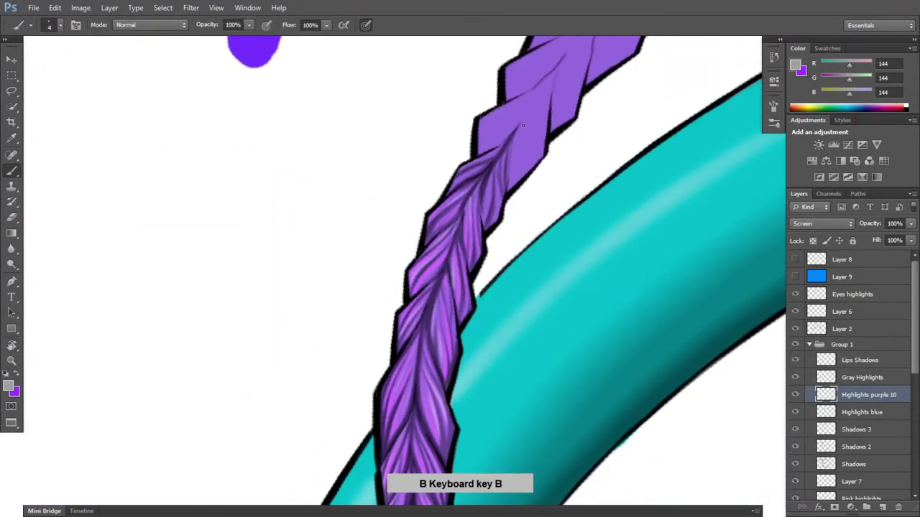
key(x)
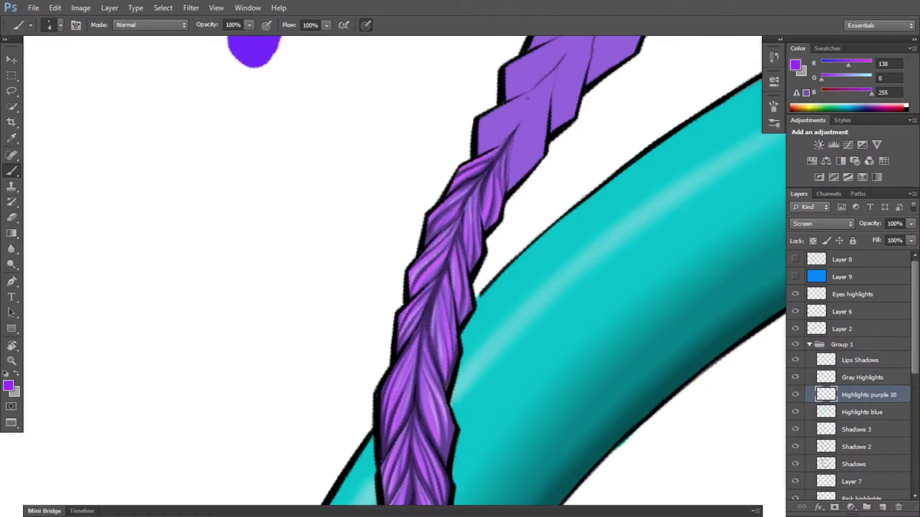
- On the Gray Highlights layer, paint gray strand highlights on the left-hand segment of the new braid section
click(887, 381)
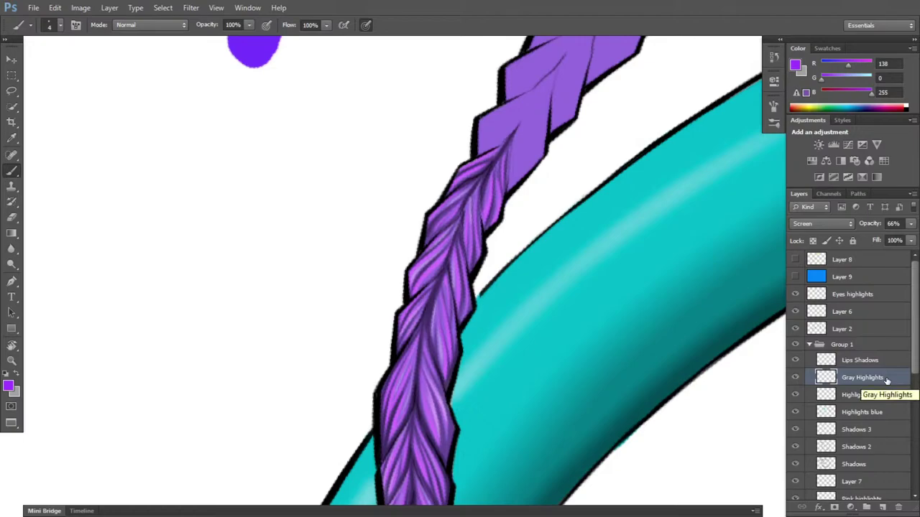
key(x)
key(r)
drag(561, 259, 513, 179)
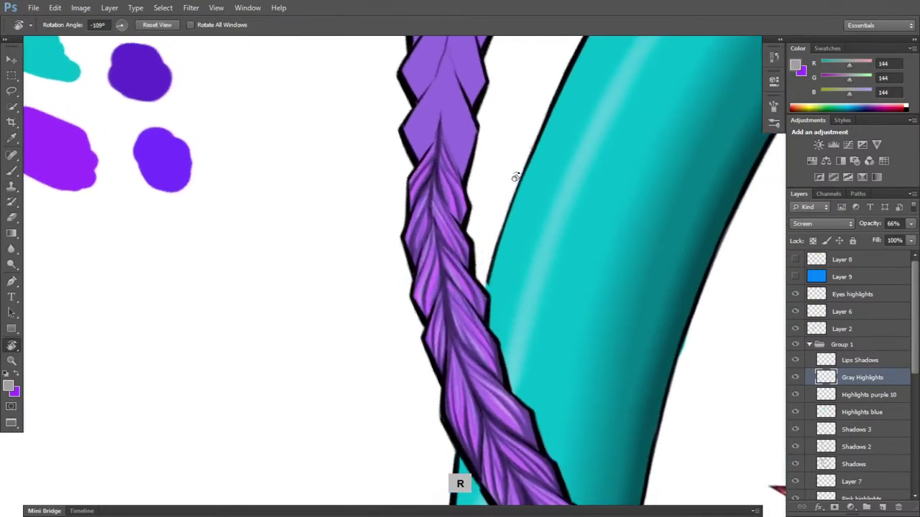
key(b)
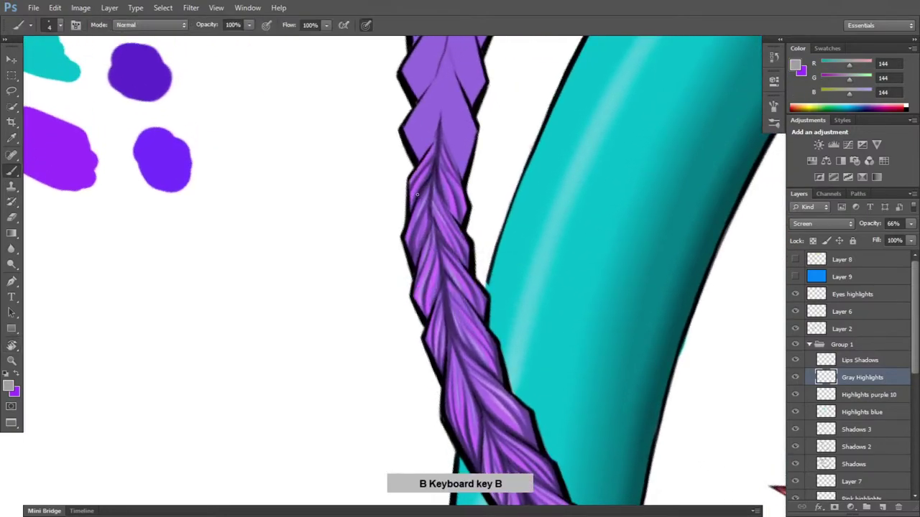
mouse_move(428, 173)
mouse_down()
mouse_move(411, 205)
mouse_move(439, 141)
mouse_move(418, 174)
mouse_up()
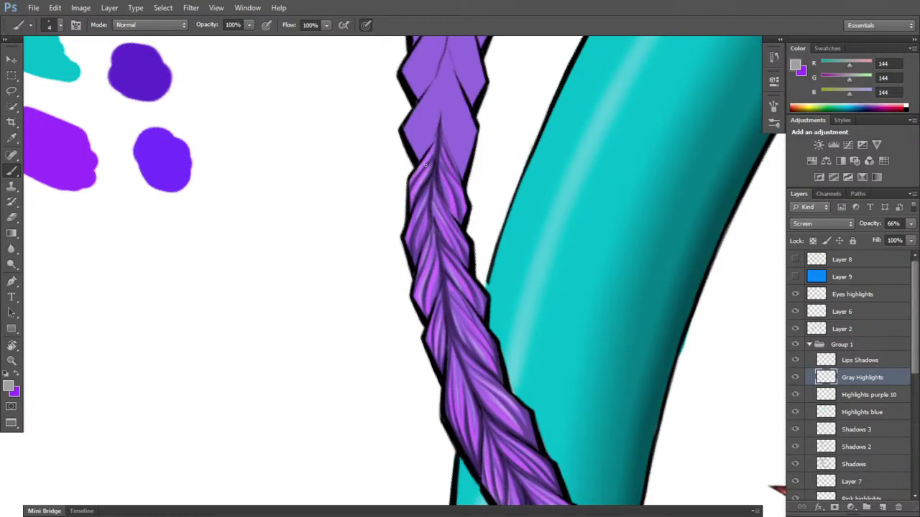
- Add gray strand highlights to the right-hand segment of the same braid section and trim their edges with the eraser
key(r)
mouse_move(460, 484)
mouse_down()
mouse_move(504, 403)
mouse_move(515, 261)
mouse_up()
key(b)
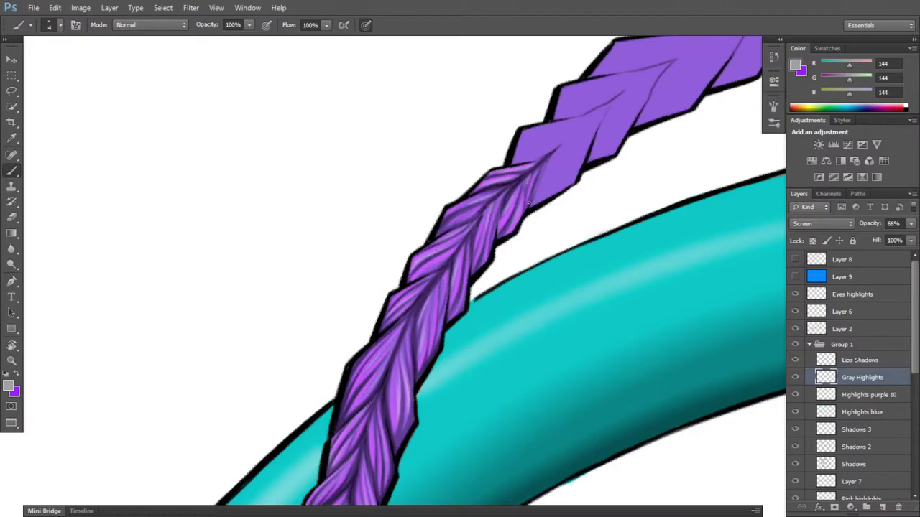
key(e)
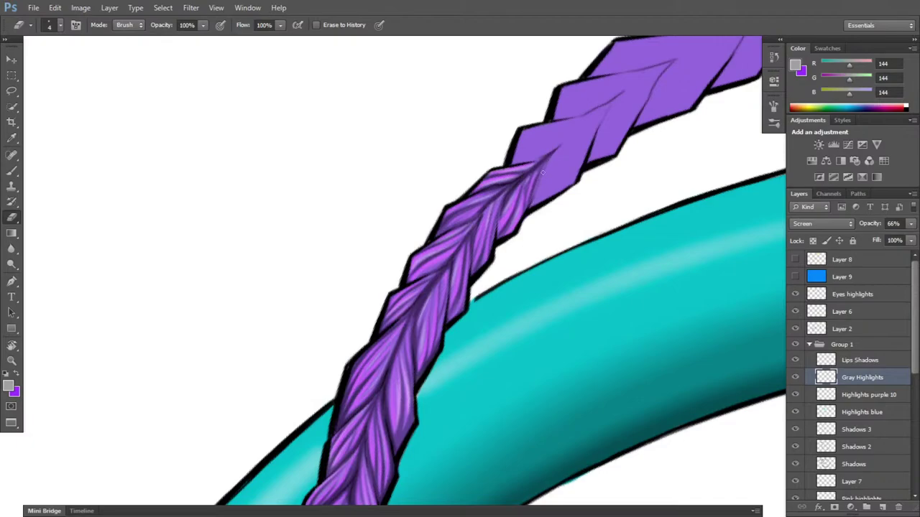
key(b)
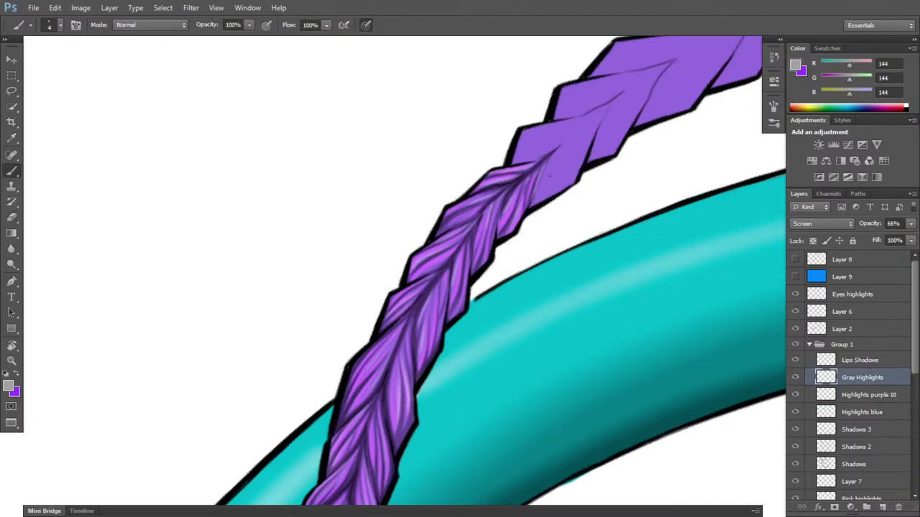
key(e)
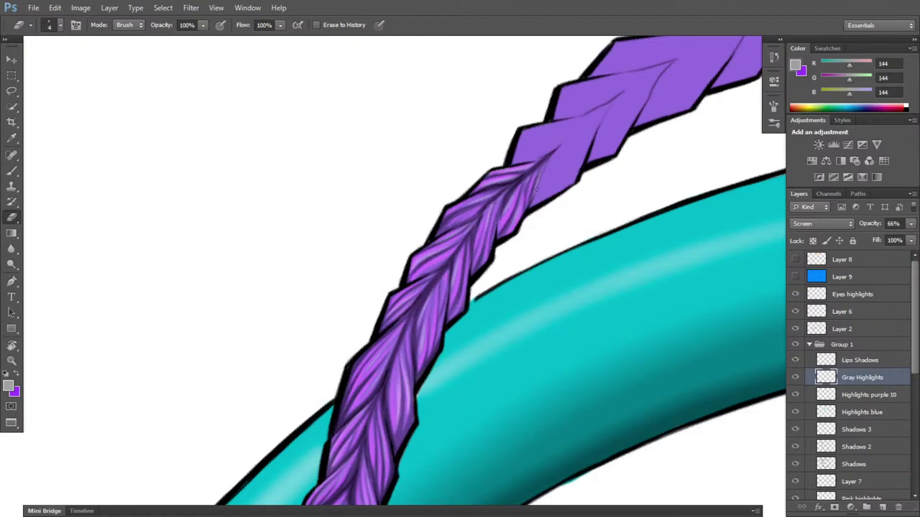
key(r)
mouse_move(647, 359)
mouse_down()
mouse_move(596, 417)
mouse_move(597, 467)
mouse_move(352, 456)
mouse_move(654, 390)
mouse_up()
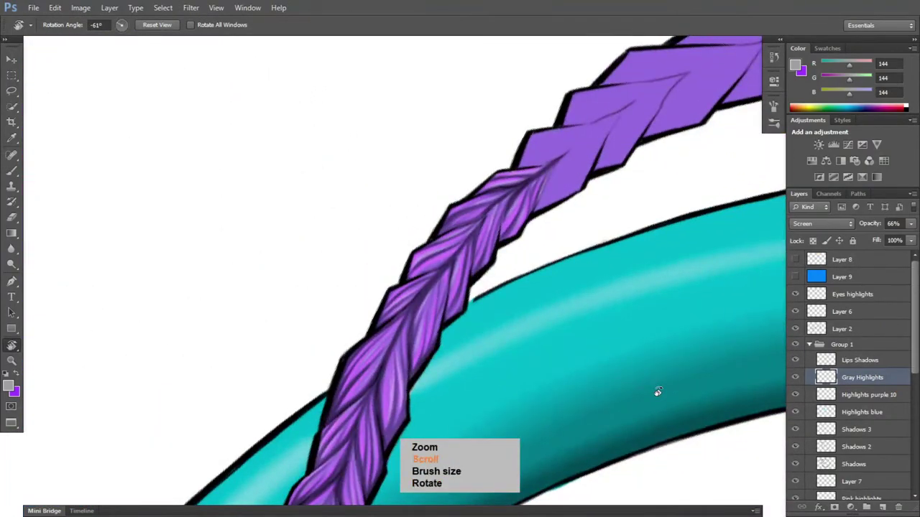
key(ctrl+plus)
scroll(658, 392, down, 5)
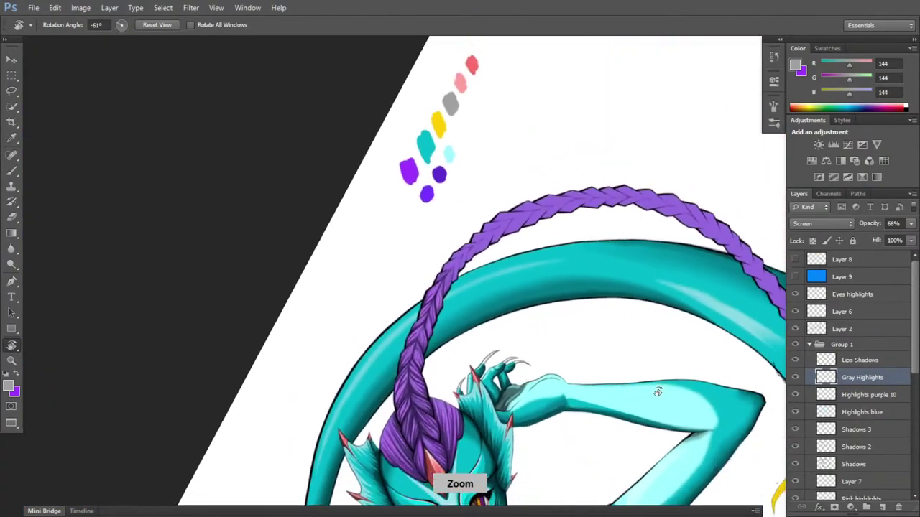
scroll(657, 392, up, 3)
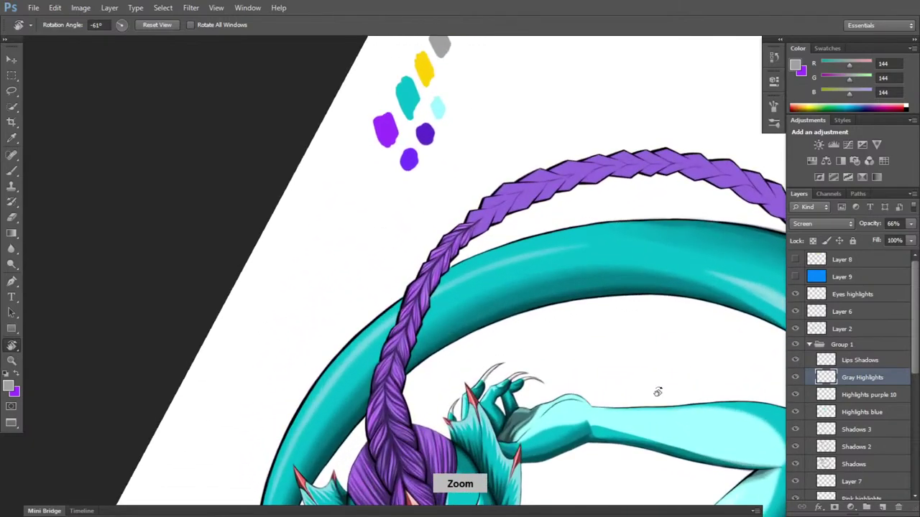
- On the Shadows layer, paint fine shadow strands on the left-hand segment of the next unshaded braid section and clean them with the eraser
scroll(658, 392, up, 3)
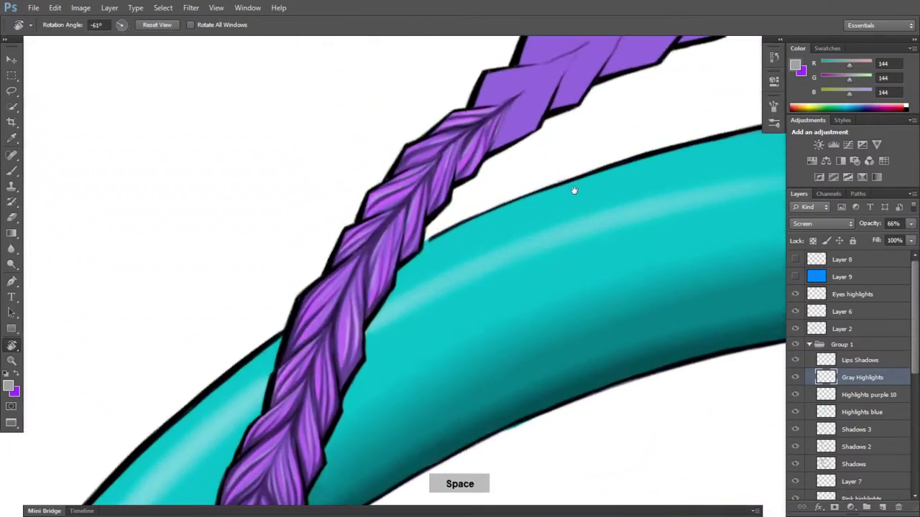
drag(573, 189, 502, 325)
key(r)
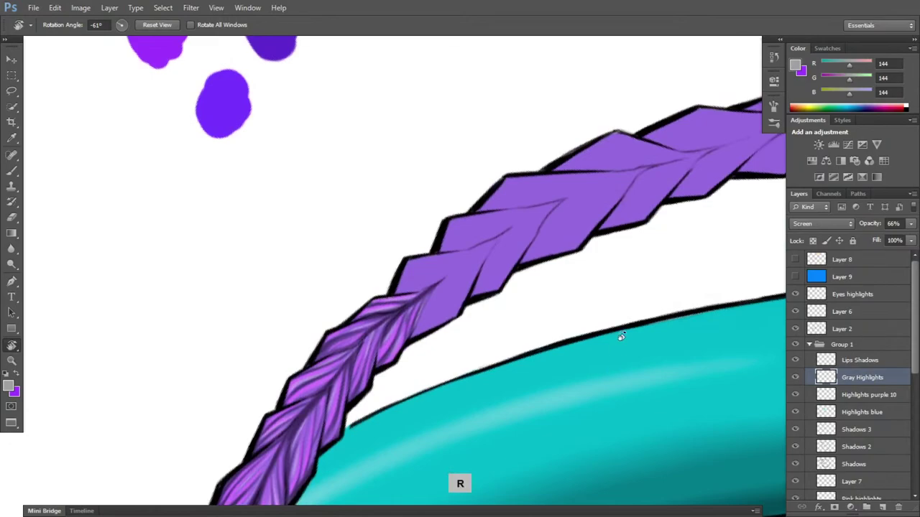
drag(637, 329, 627, 275)
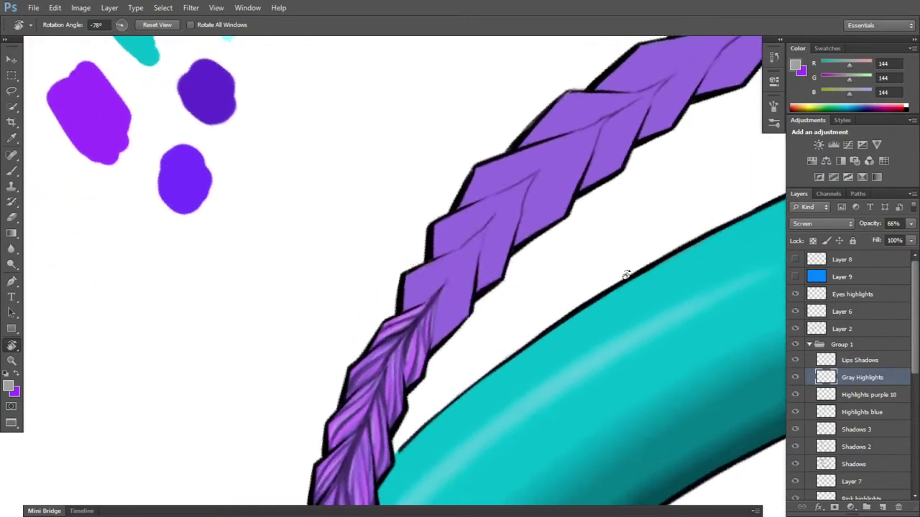
click(864, 464)
key(b)
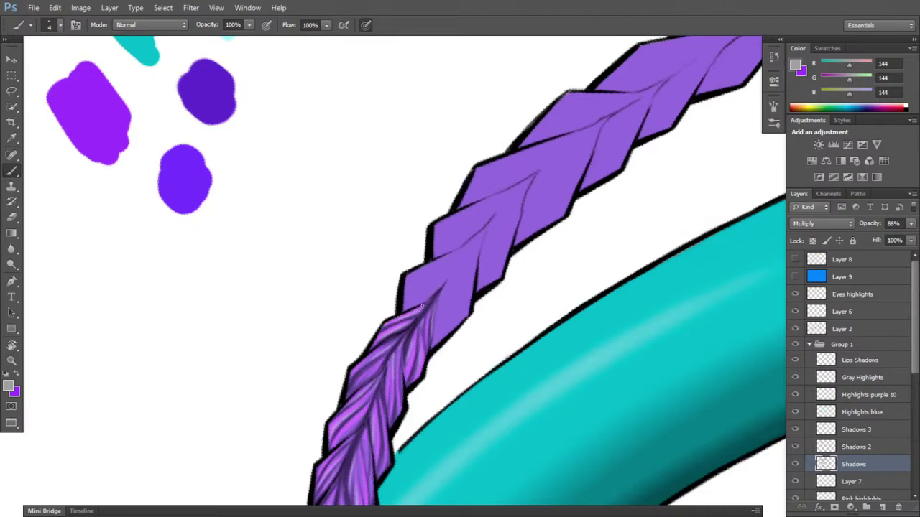
mouse_move(460, 263)
mouse_down()
mouse_move(487, 227)
mouse_move(480, 239)
mouse_up()
mouse_move(404, 306)
mouse_down()
mouse_move(445, 273)
mouse_move(405, 297)
mouse_up()
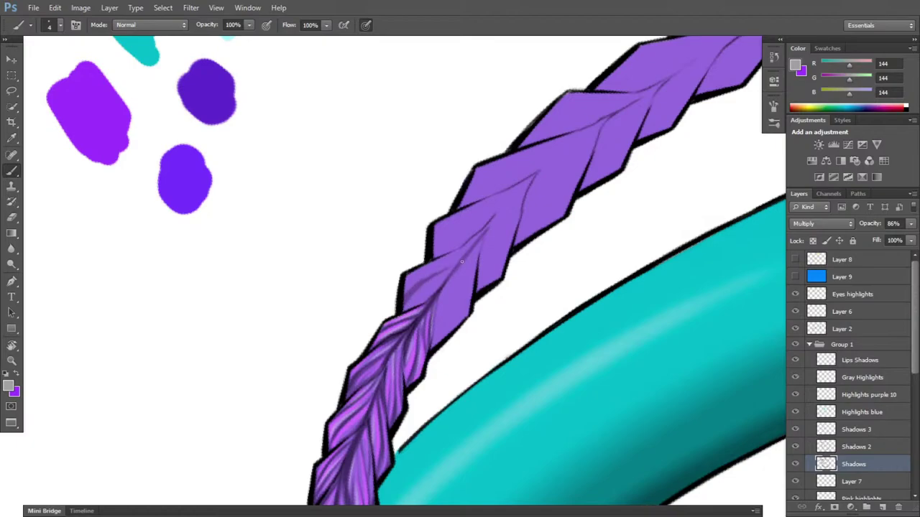
mouse_move(457, 256)
mouse_down()
mouse_move(424, 268)
mouse_move(466, 249)
mouse_up()
drag(407, 309, 420, 294)
drag(430, 271, 406, 288)
key(e)
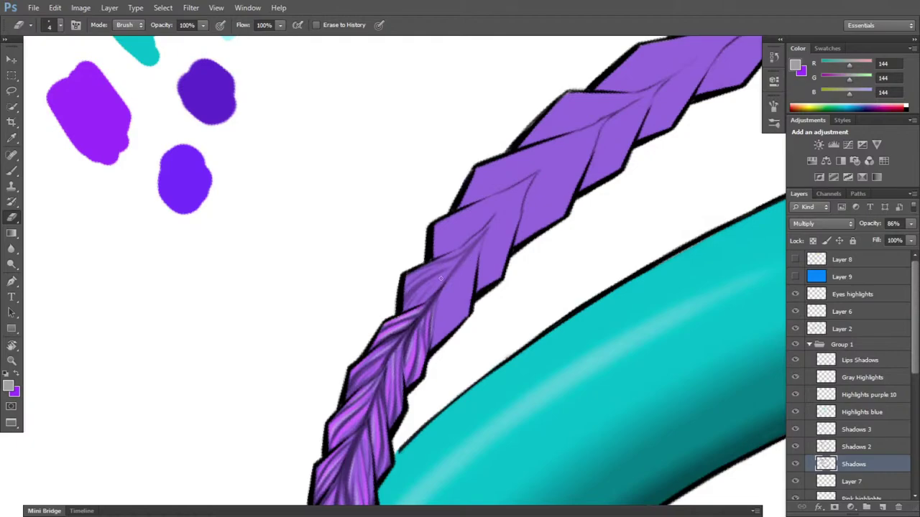
- Shade the center crease and paint shadow strands across the right-hand segment of the same braid section
key(b)
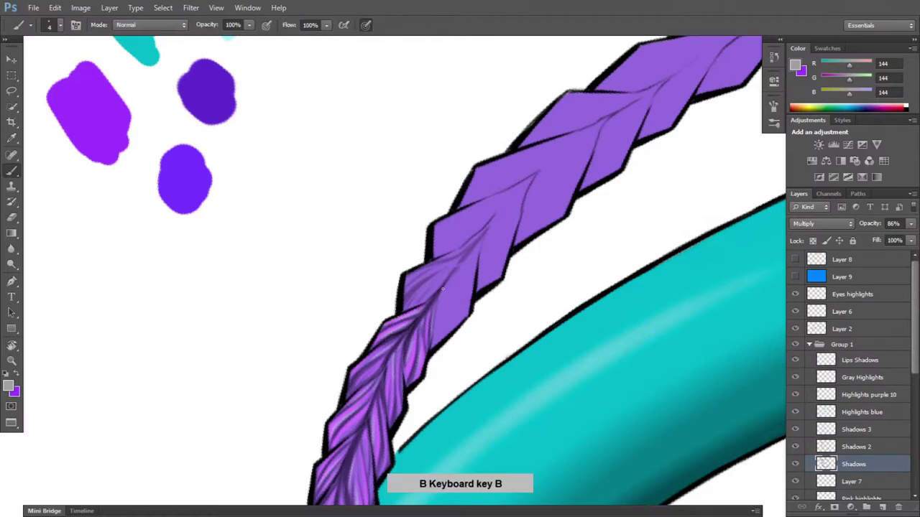
drag(457, 260, 478, 243)
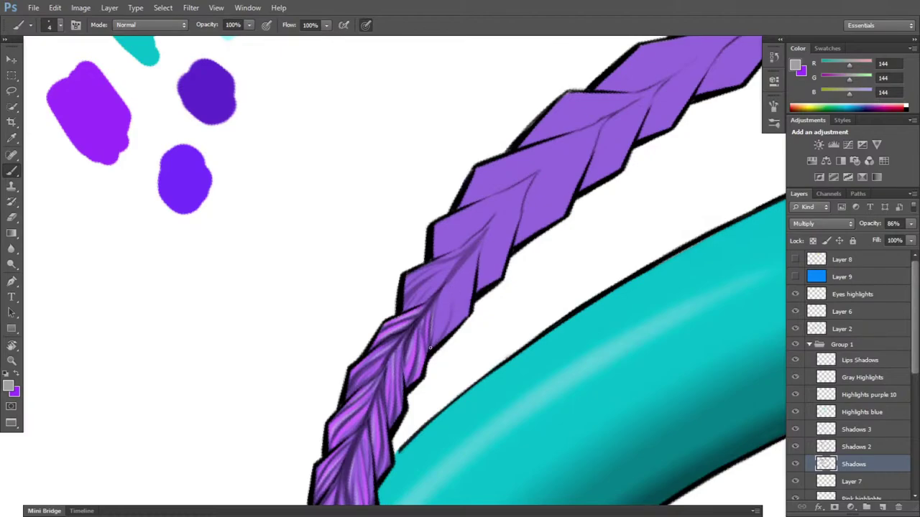
drag(443, 326, 451, 308)
drag(461, 315, 468, 280)
drag(467, 290, 466, 261)
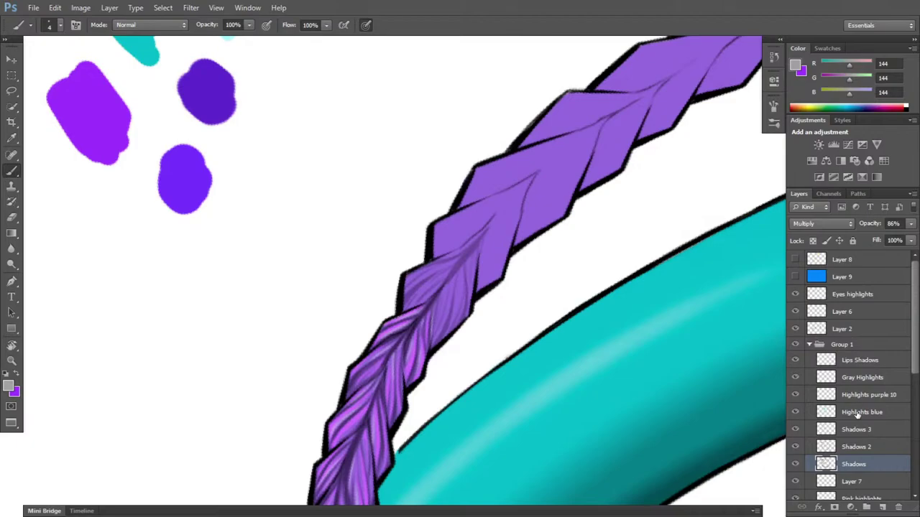
- On the Shadows 2 layer, deepen the shadows along the section's center crease and the right-hand segment's upper edge
click(869, 447)
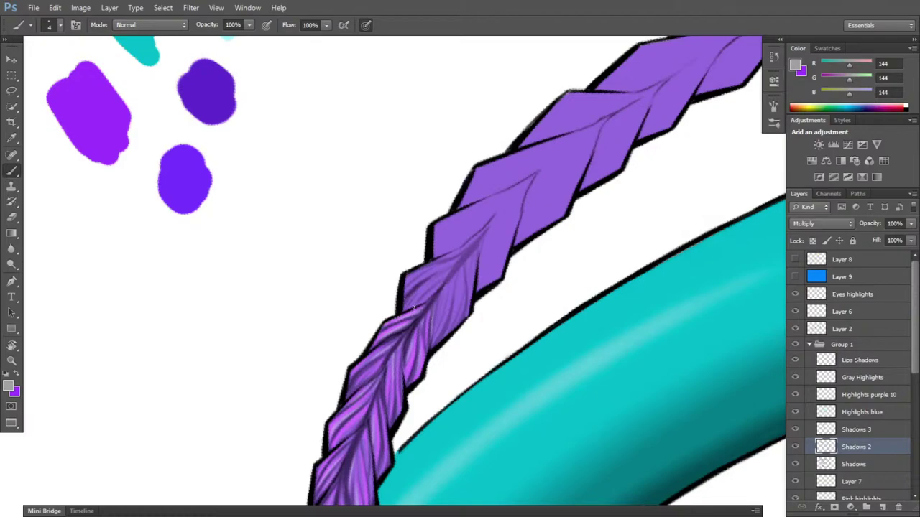
drag(421, 299, 478, 238)
mouse_move(463, 307)
mouse_down()
mouse_move(461, 248)
mouse_move(448, 256)
mouse_move(477, 244)
mouse_move(489, 222)
mouse_move(478, 257)
mouse_up()
key(e)
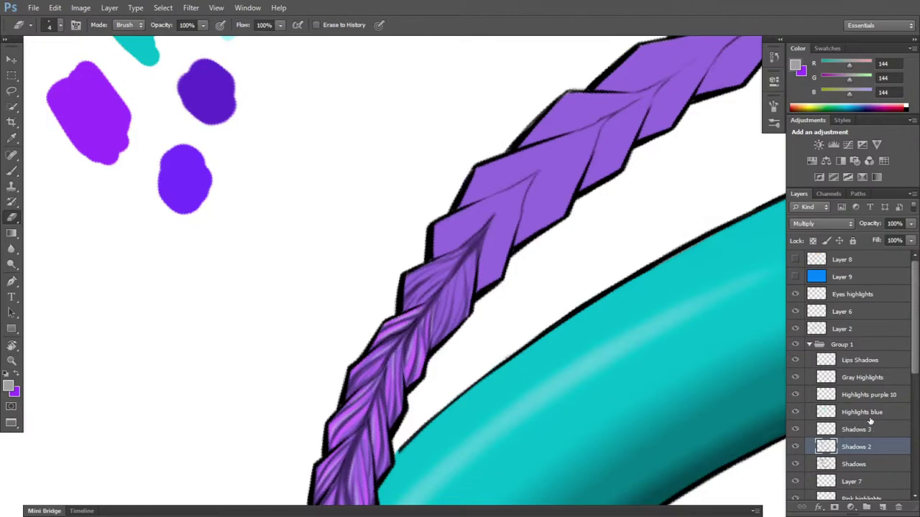
- On the Highlights purple 10 layer, paint bright purple strand highlights on the left-hand segment of the newly shaded section
click(885, 395)
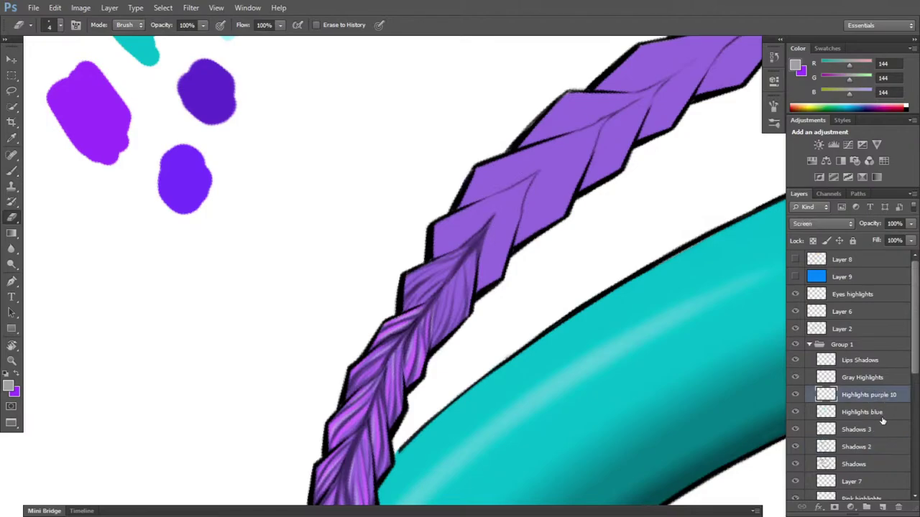
key(x)
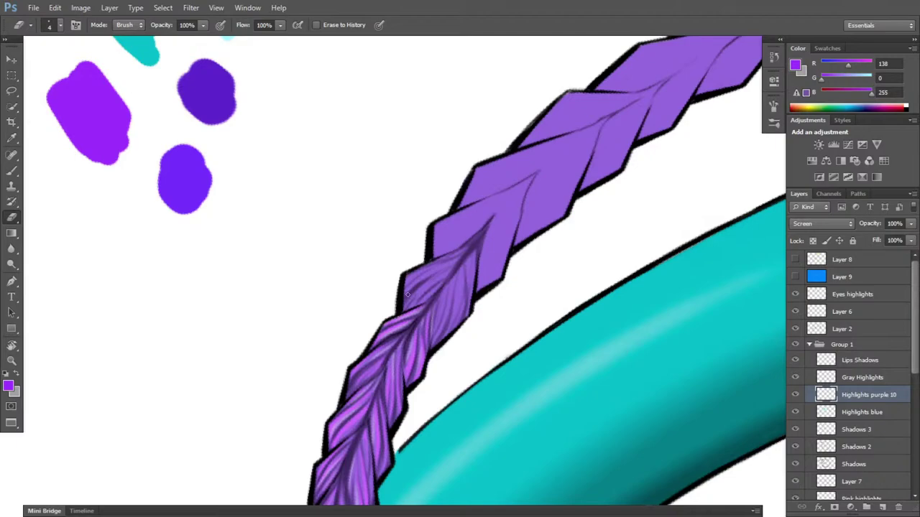
key(r)
mouse_move(451, 275)
mouse_down()
mouse_move(579, 295)
mouse_move(585, 268)
mouse_up()
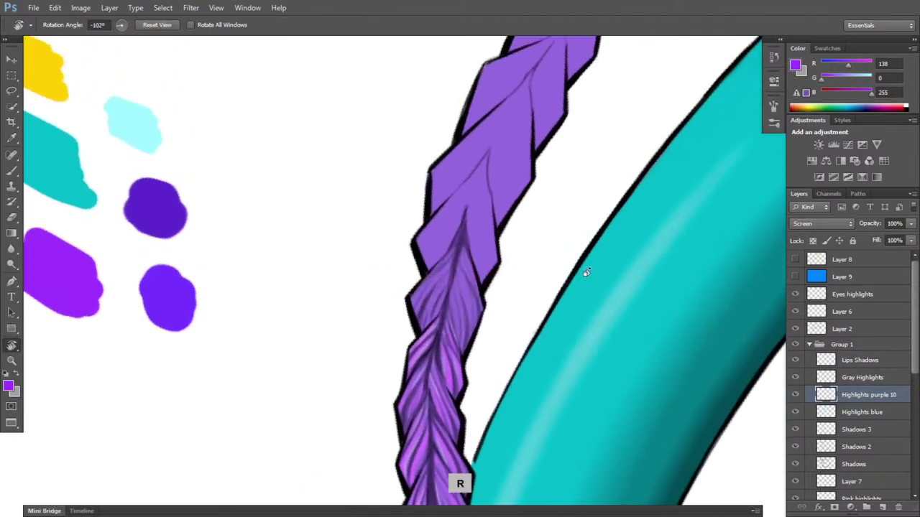
key(b)
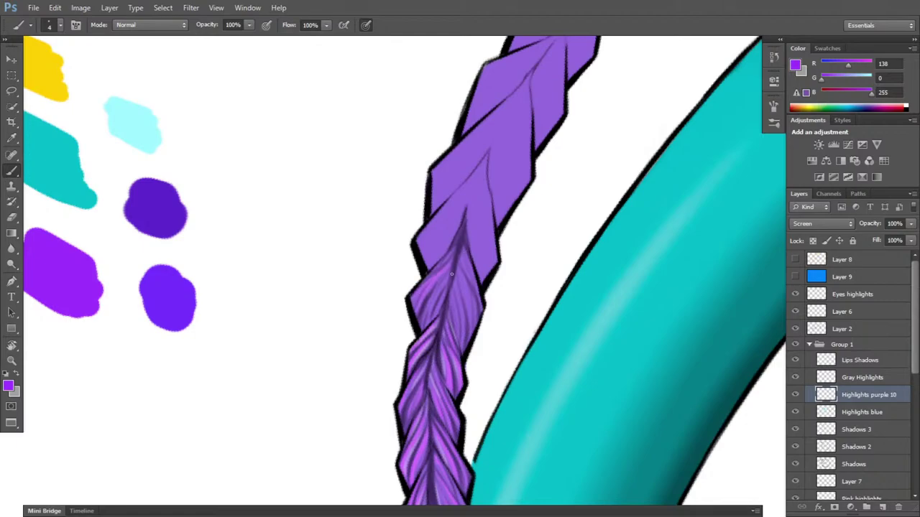
key(e)
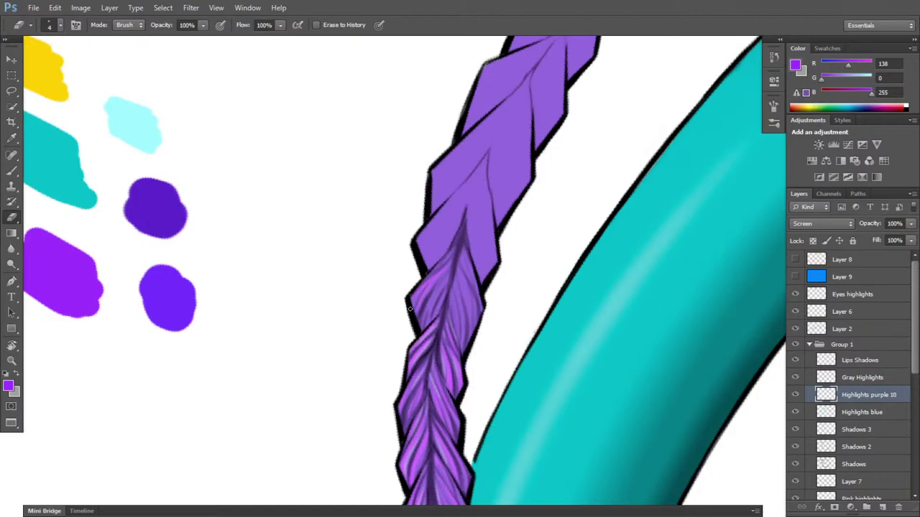
key(b)
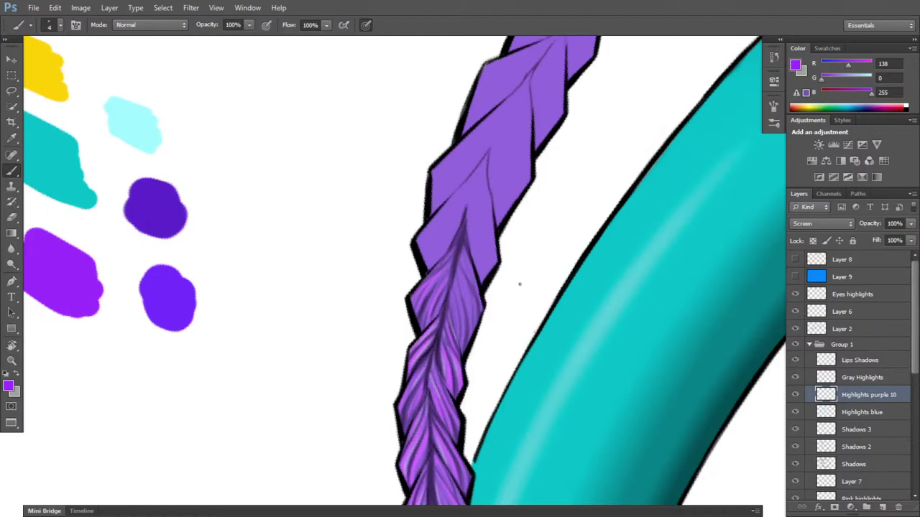
- Add bright purple strand highlights to the right-hand segment of the same section and trim their edges with the eraser
key(r)
mouse_move(520, 284)
mouse_down()
mouse_move(513, 380)
mouse_move(478, 396)
mouse_up()
key(b)
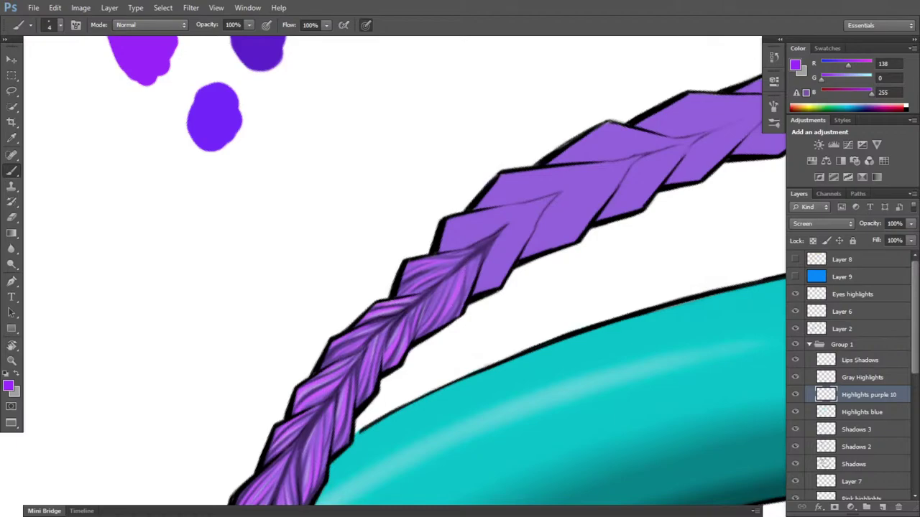
key(e)
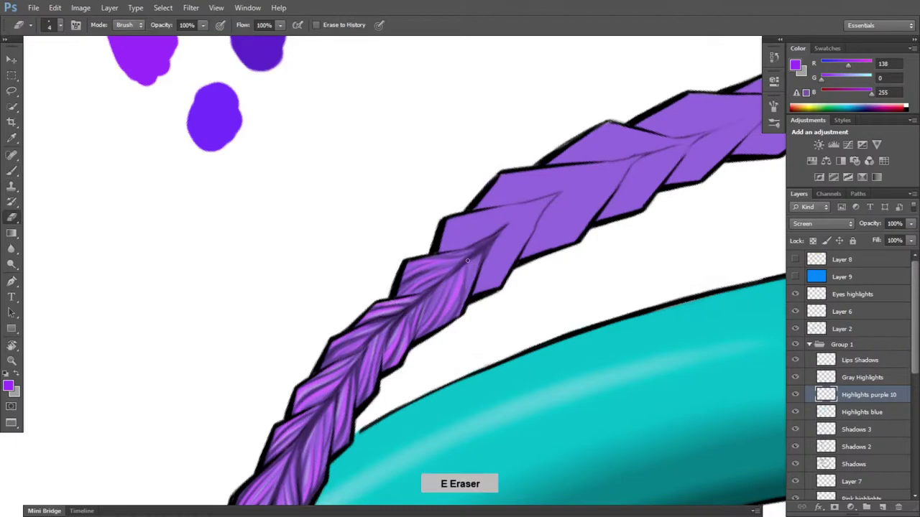
key(b)
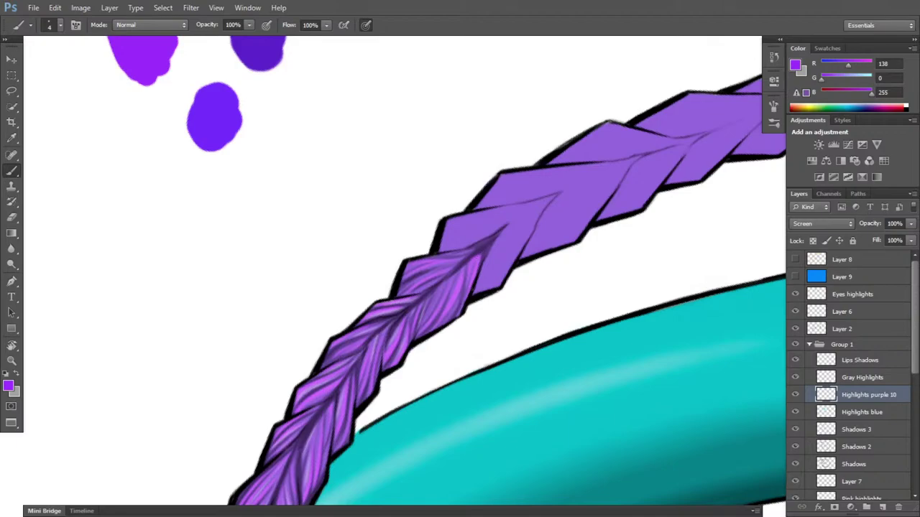
key(e)
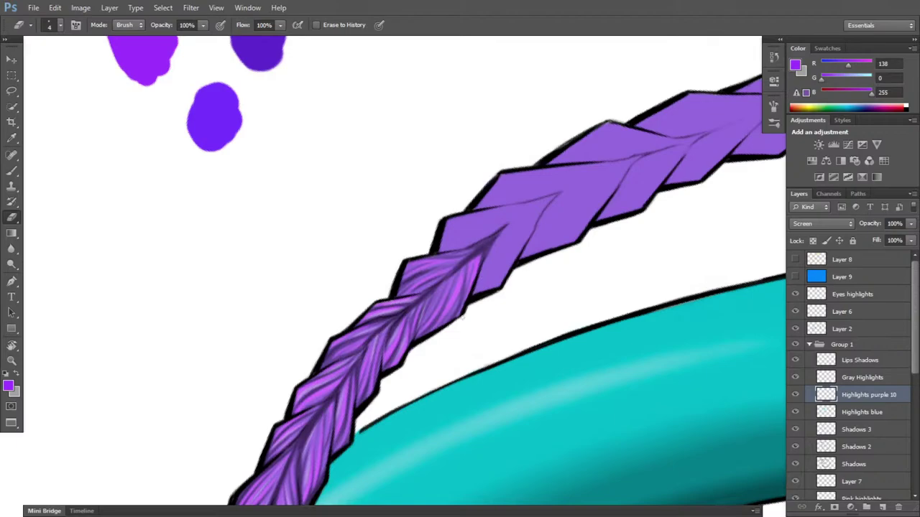
key(e)
- On the Gray Highlights layer, paint gray strand highlights on the section's left-hand segment and erase the overflow at its edge
click(875, 414)
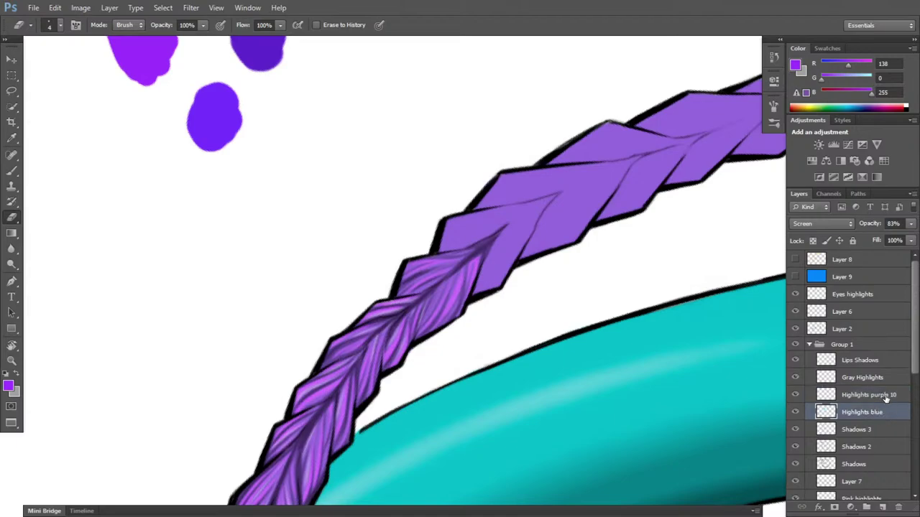
click(877, 380)
key(x)
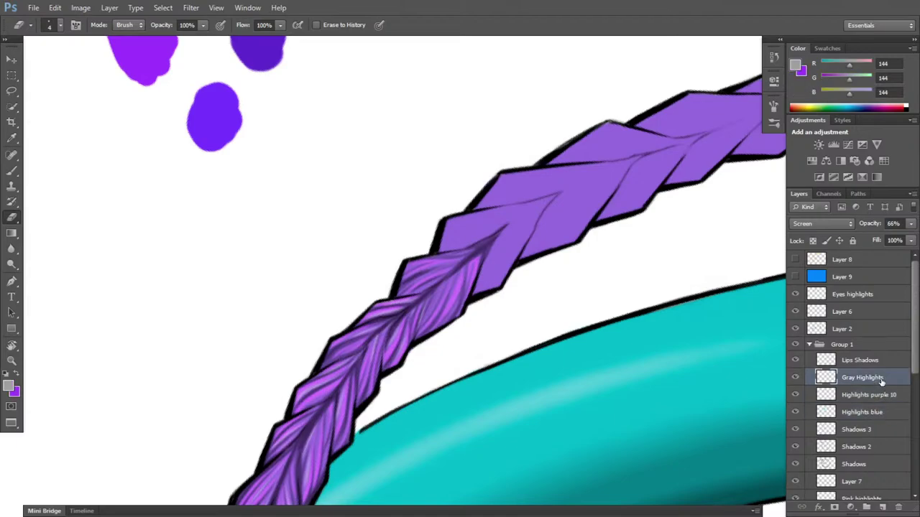
key(r)
mouse_move(616, 366)
mouse_down()
mouse_move(625, 288)
mouse_move(616, 236)
mouse_move(439, 272)
mouse_up()
key(b)
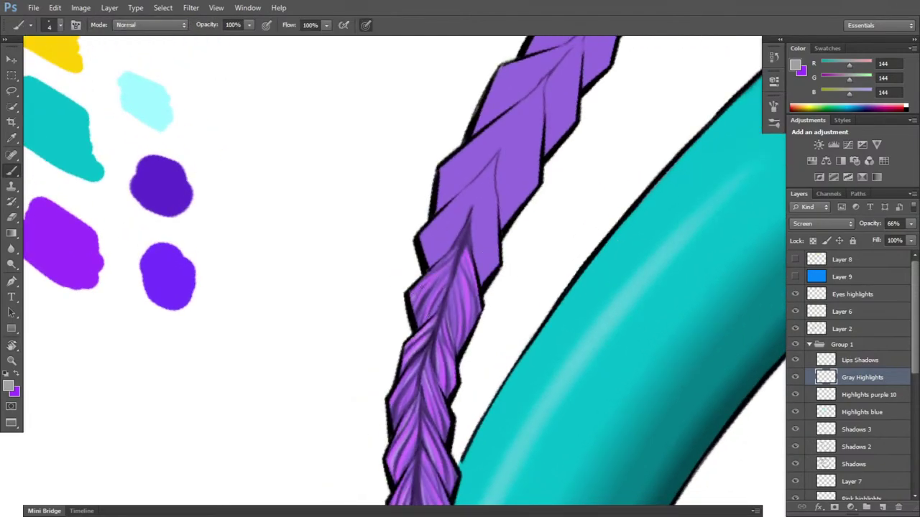
drag(413, 299, 418, 291)
key(e)
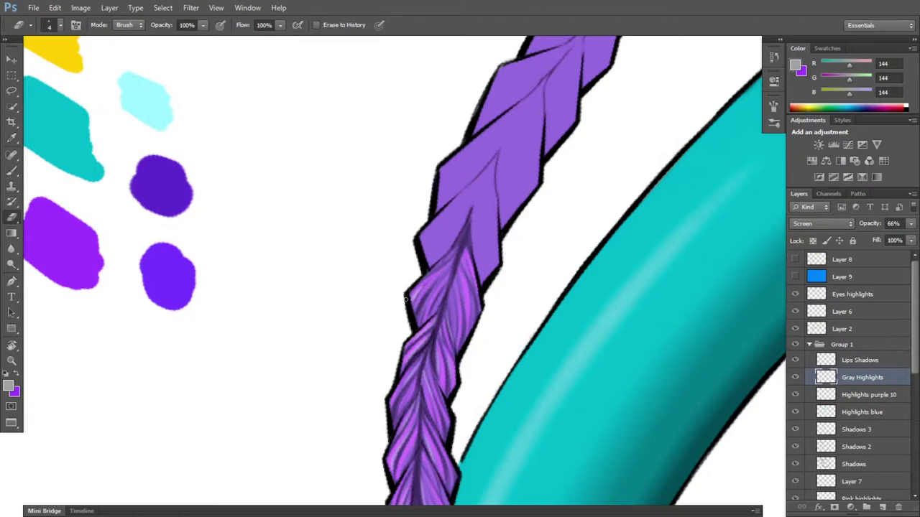
key(b)
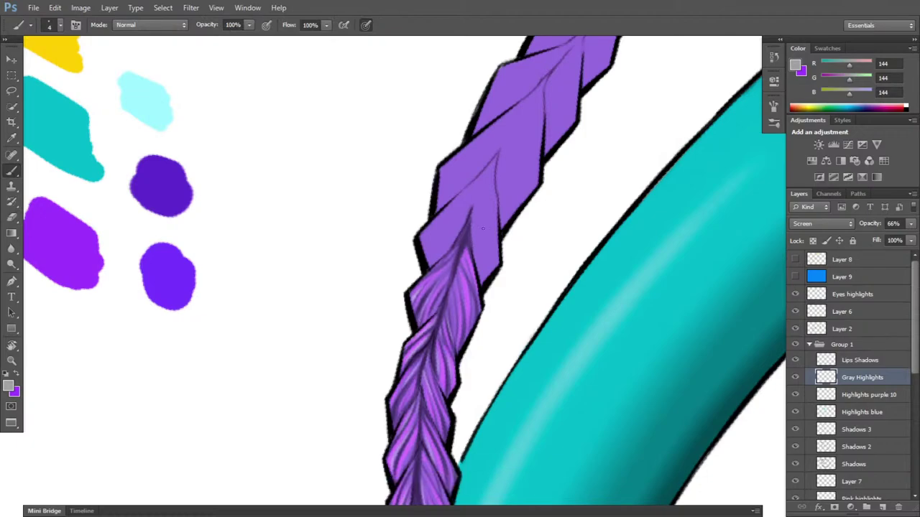
- Paint gray strand highlights on the right-hand segment of the same braid section and tidy them with the eraser
key(r)
drag(492, 295, 431, 402)
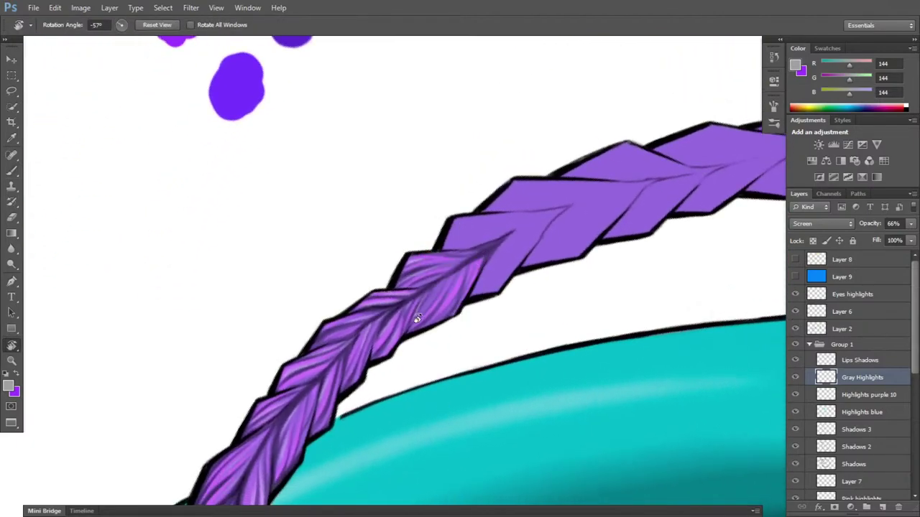
key(b)
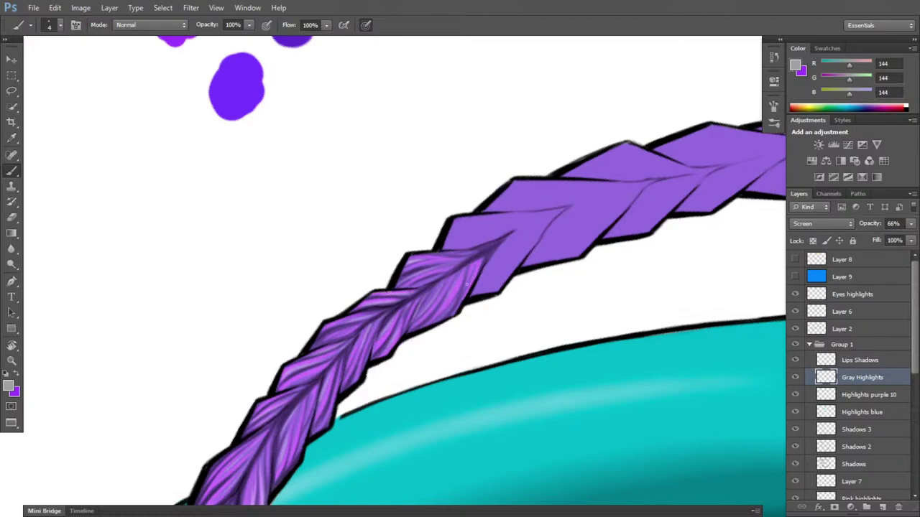
key(r)
key(e)
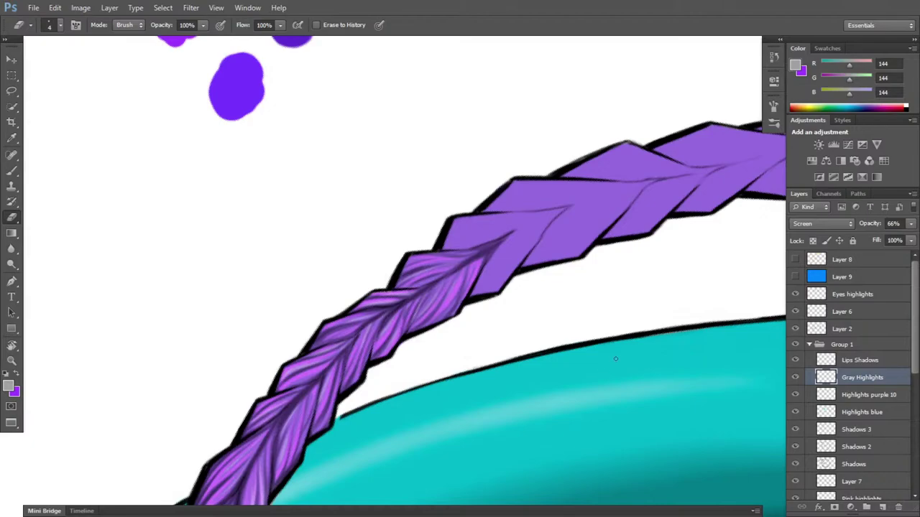
- On the Shadows layer, darken the base of the next unshaded braid section where it meets the last finished section
scroll(624, 318, down, 4)
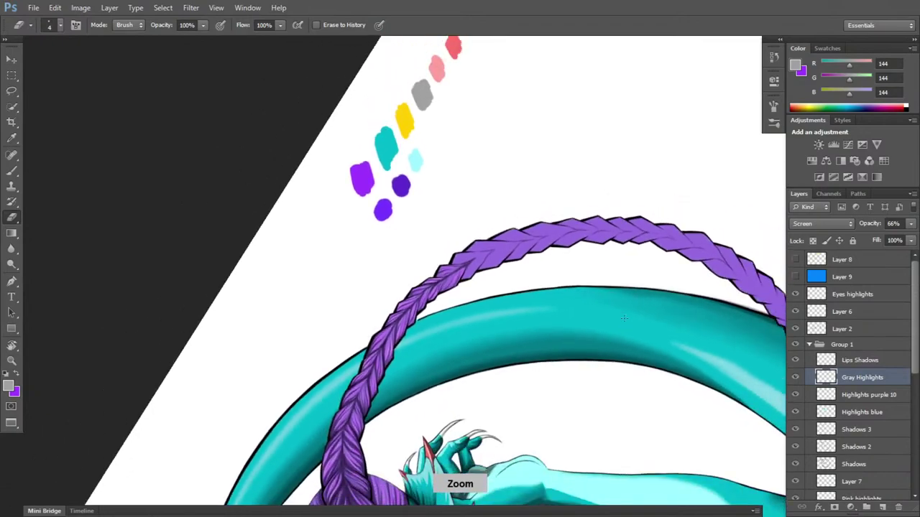
scroll(624, 318, down, 3)
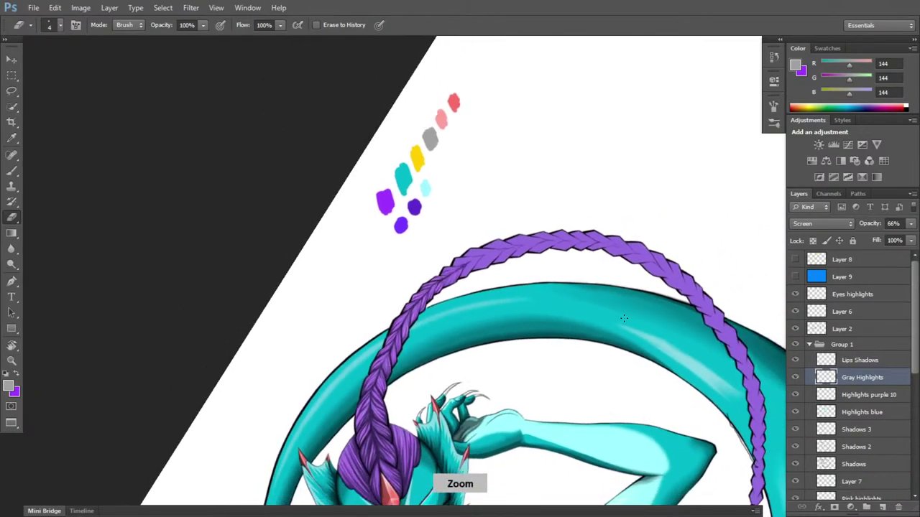
scroll(617, 332, up, 8)
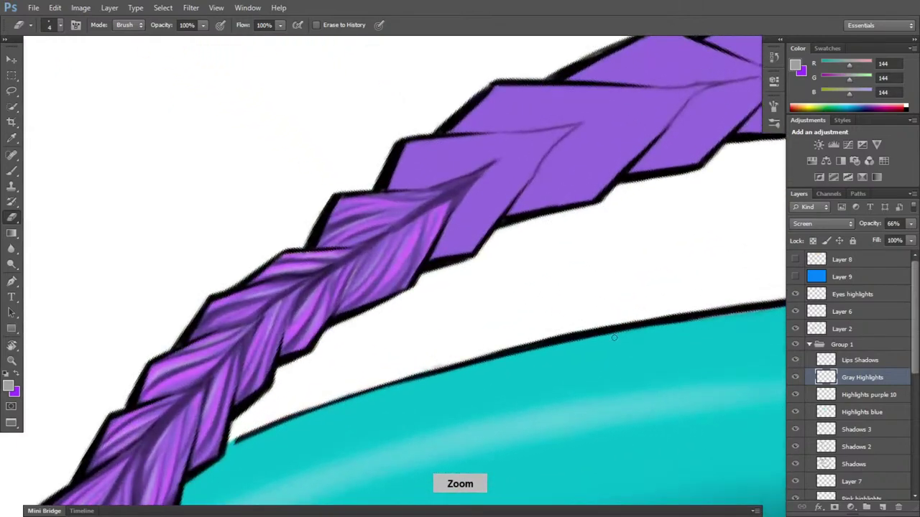
key(r)
drag(614, 338, 608, 209)
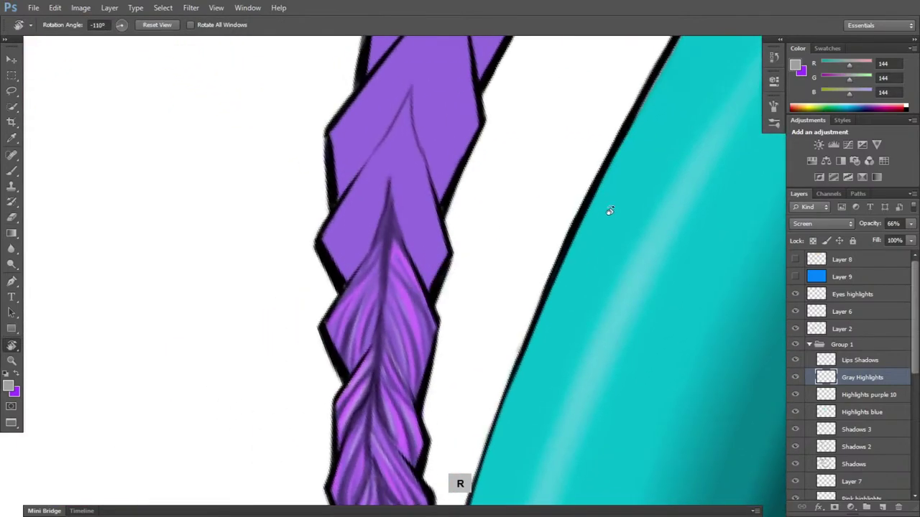
click(870, 447)
key(b)
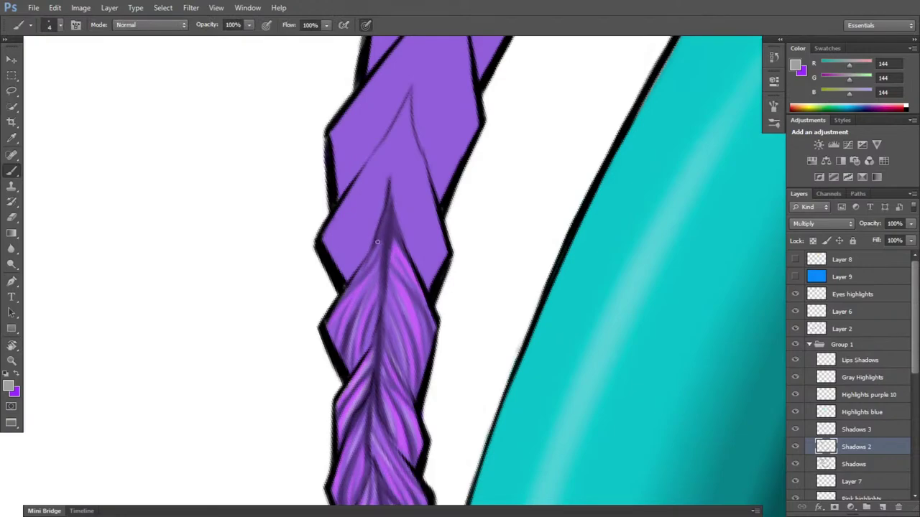
click(861, 464)
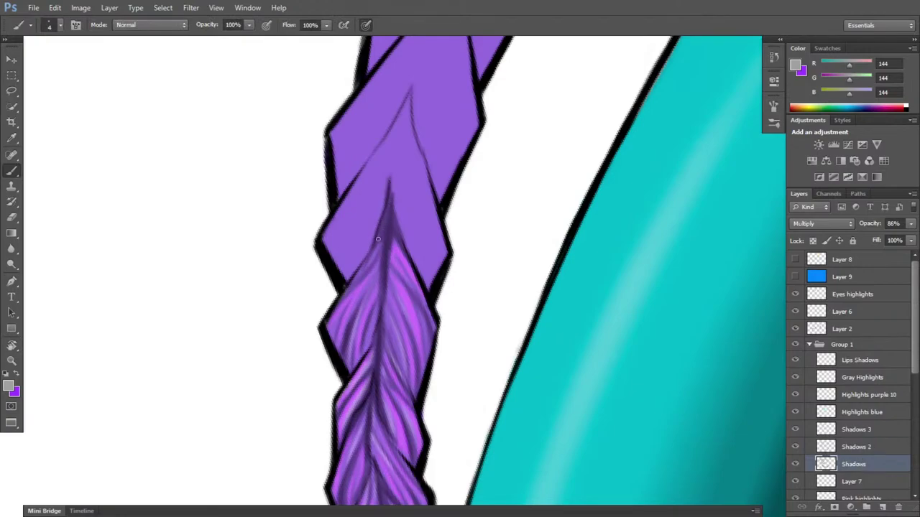
drag(375, 246, 388, 203)
right_click(392, 214)
key(Escape)
drag(398, 246, 433, 324)
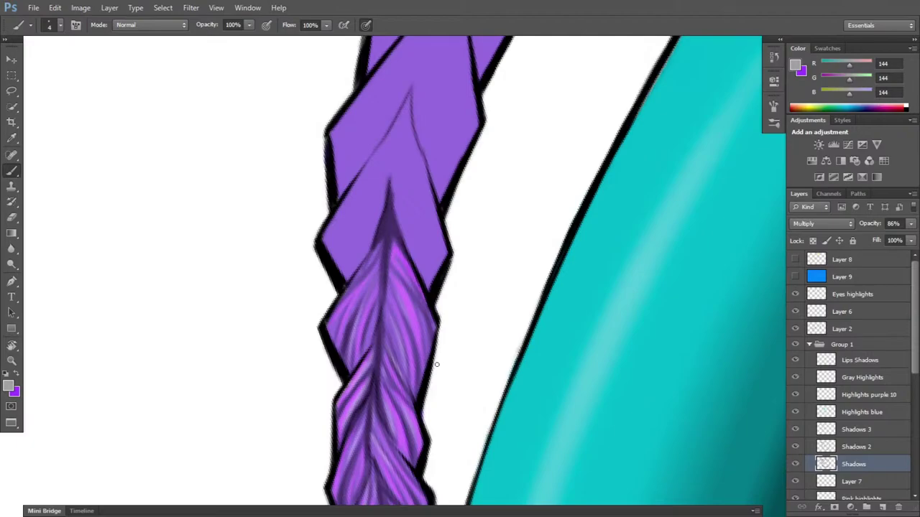
drag(377, 241, 352, 279)
mouse_move(374, 251)
mouse_down()
mouse_move(362, 274)
mouse_move(391, 195)
mouse_up()
- Paint a dark center line from the darkened base up to the tip of the unshaded braid section
key(space)
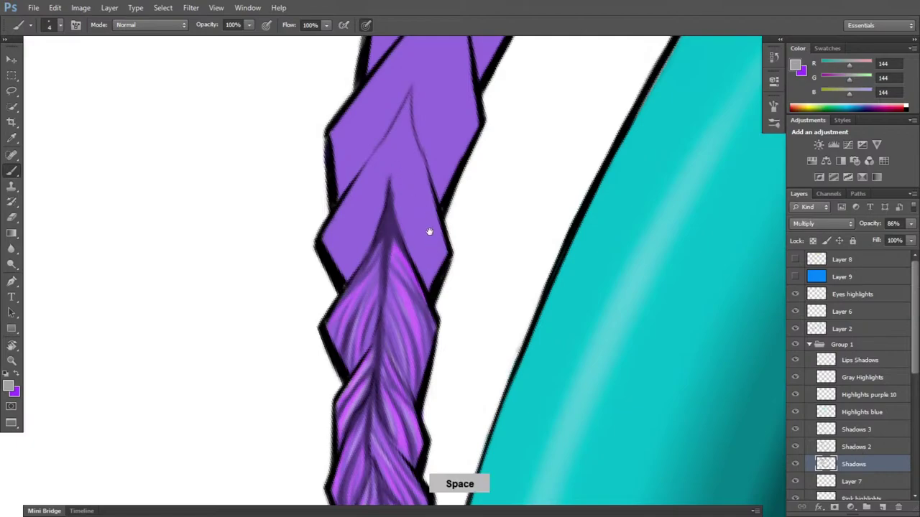
drag(431, 232, 414, 304)
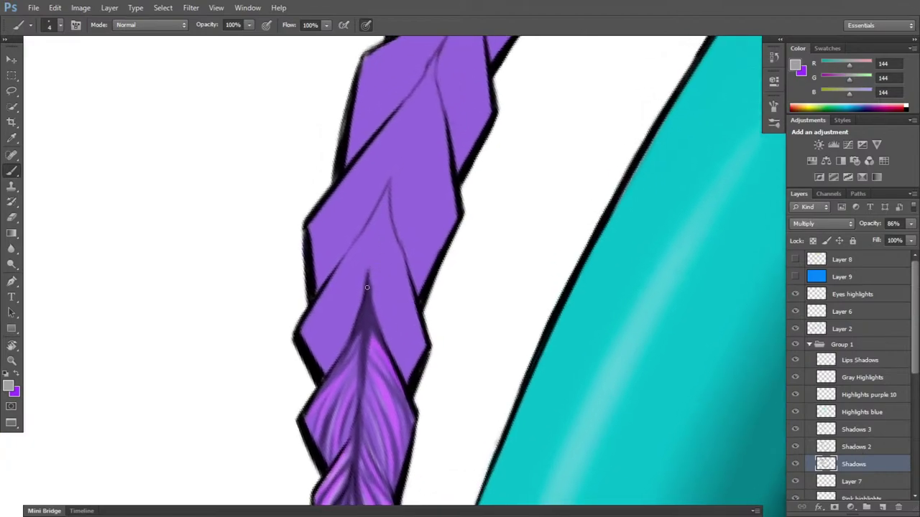
mouse_move(367, 288)
mouse_down()
mouse_move(377, 235)
mouse_move(366, 303)
mouse_move(381, 218)
mouse_move(367, 303)
mouse_move(390, 176)
mouse_up()
key(e)
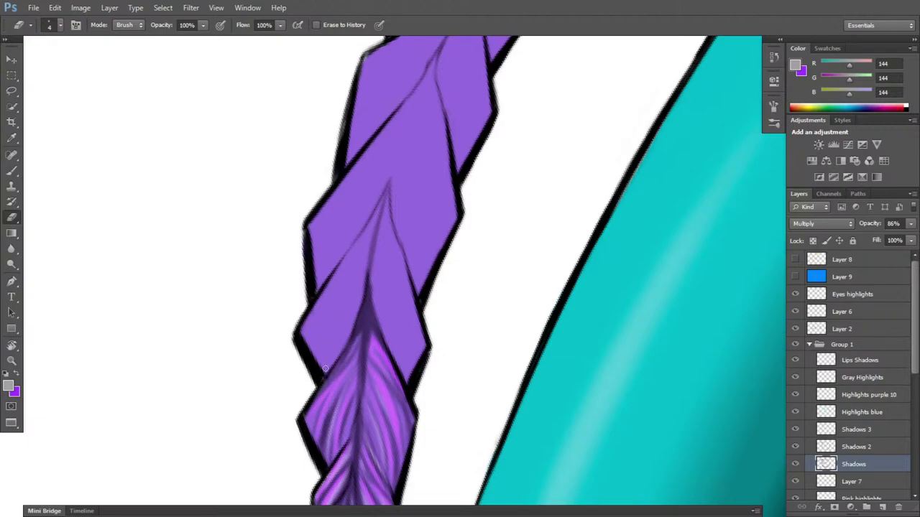
- Paint the first curved shadow strands inside the section's left-hand segment and thin them with the eraser
key(b)
mouse_move(325, 374)
mouse_down()
mouse_move(340, 307)
mouse_move(328, 357)
mouse_move(344, 312)
mouse_move(334, 320)
mouse_move(375, 227)
mouse_up()
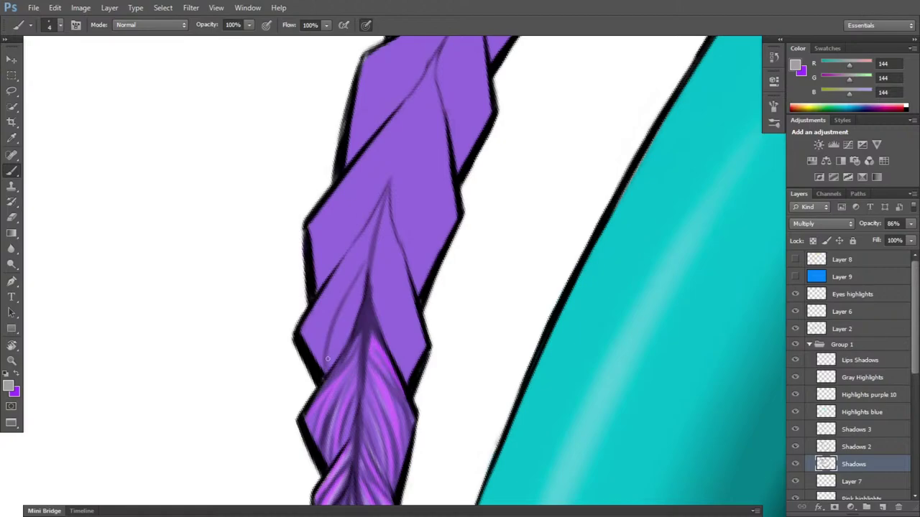
drag(327, 366, 329, 333)
drag(321, 363, 318, 324)
key(e)
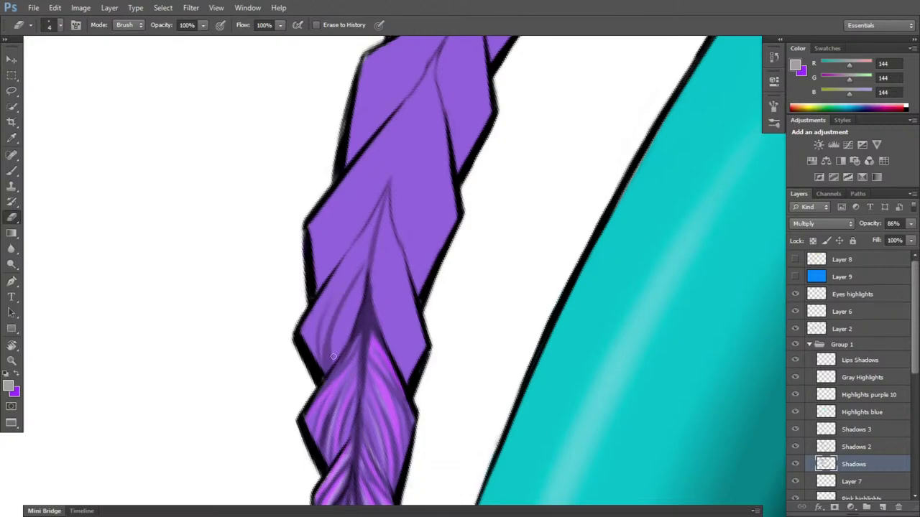
key(b)
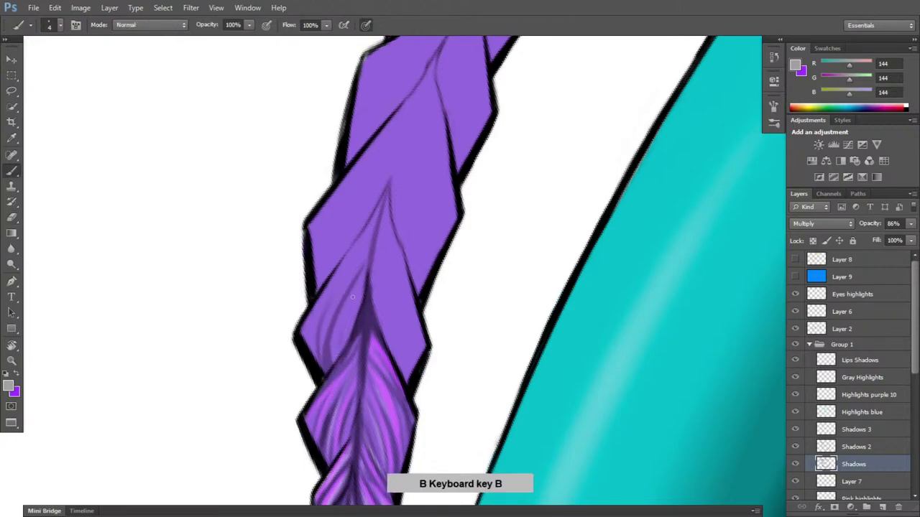
drag(361, 274, 352, 305)
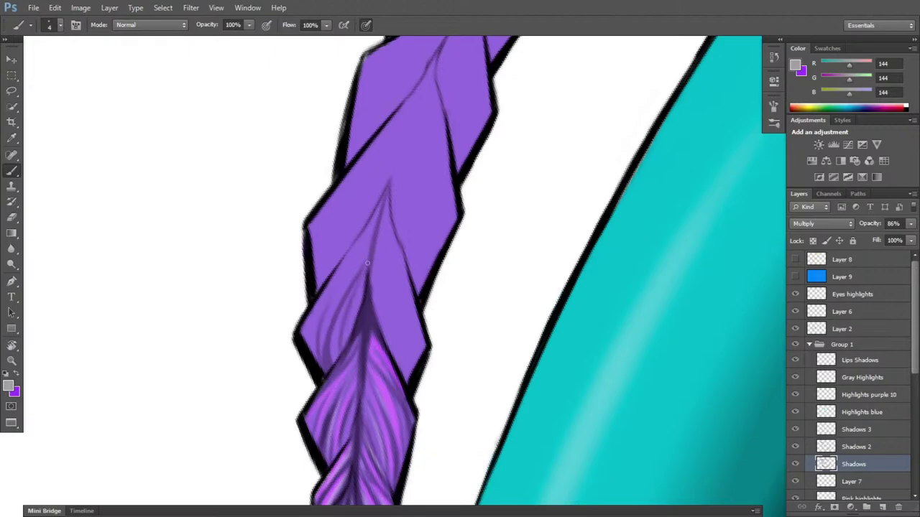
key(e)
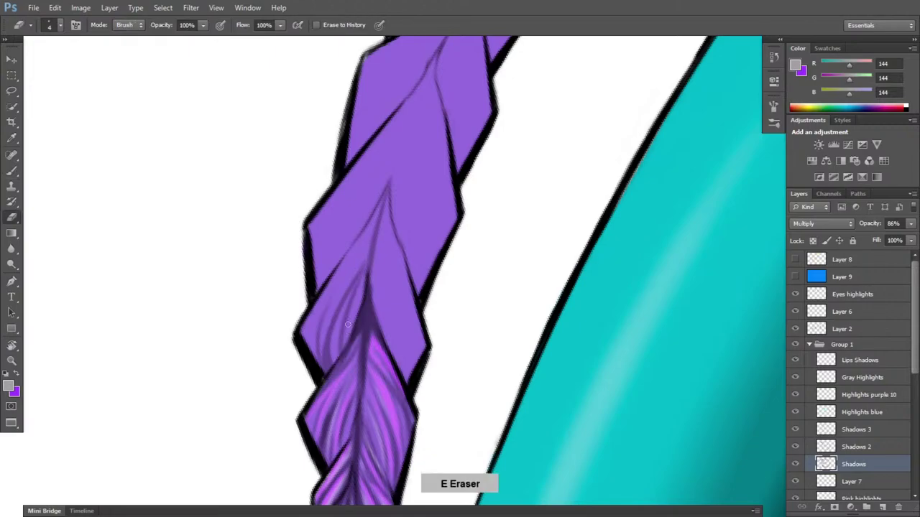
key(e)
- Add shadow strands along the outer and upper edges of the left-hand segment and refine them with the eraser
key(b)
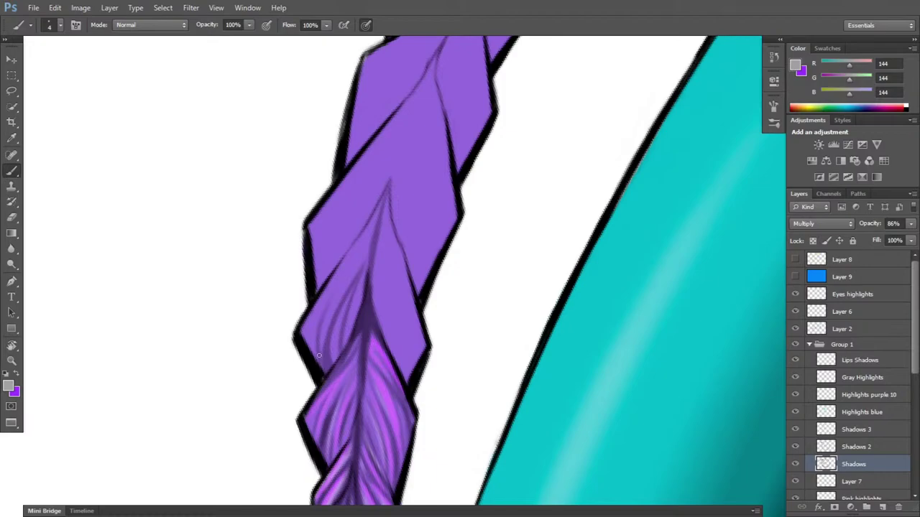
drag(319, 363, 333, 297)
key(e)
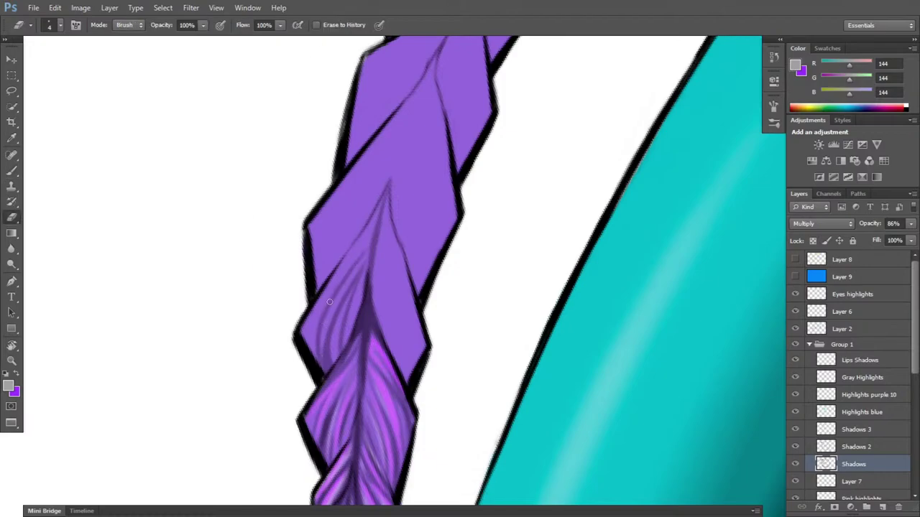
key(b)
drag(309, 320, 387, 198)
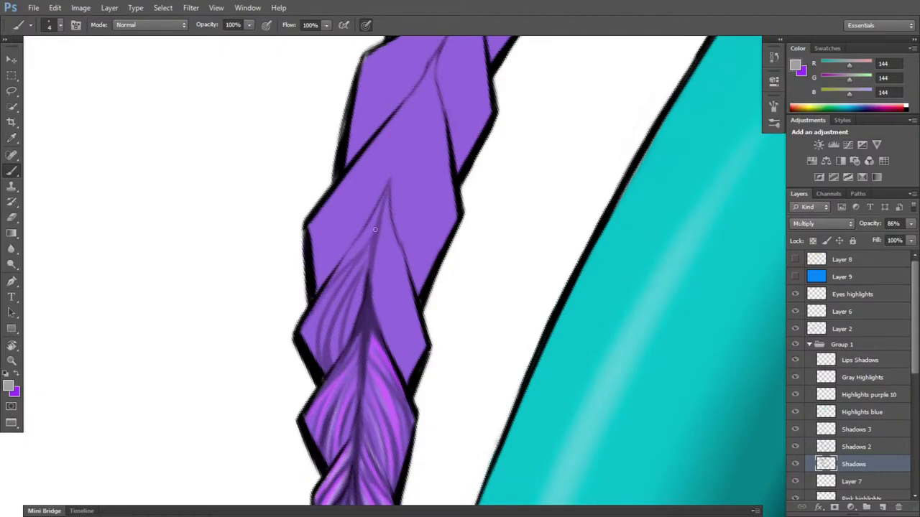
drag(338, 274, 389, 192)
key(r)
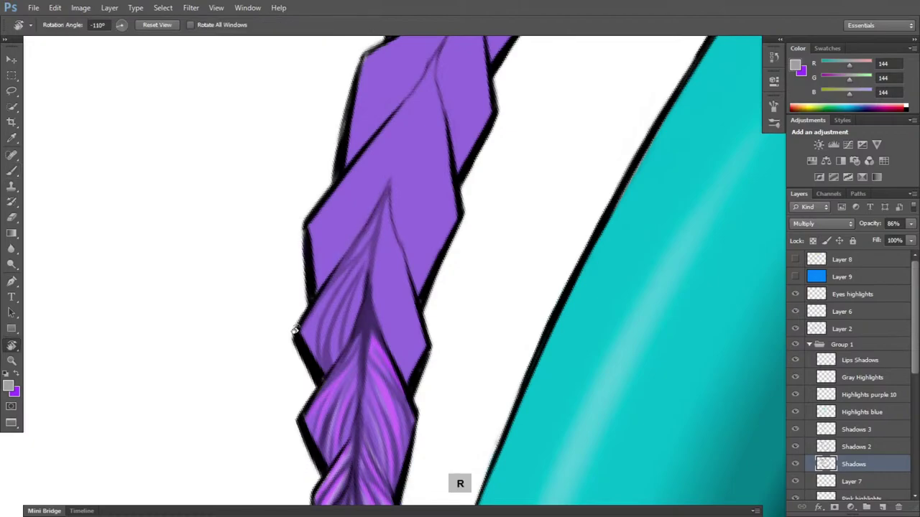
drag(458, 482, 460, 437)
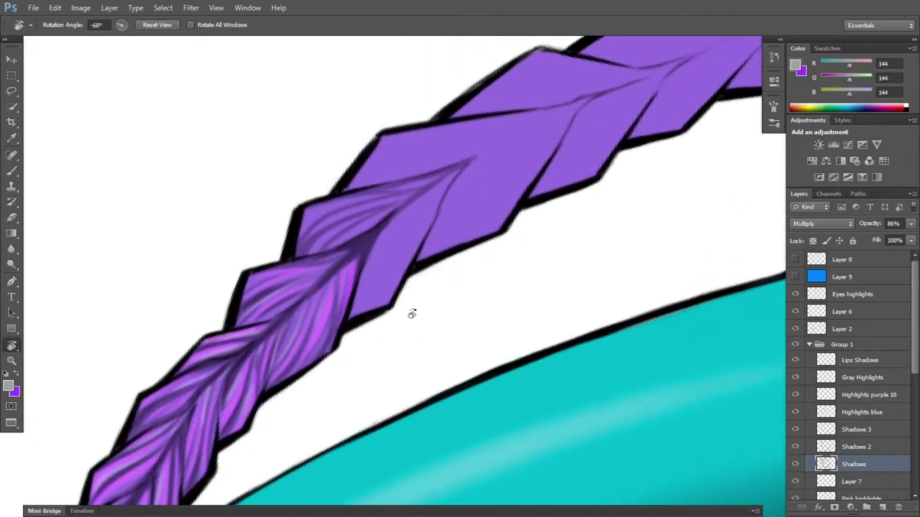
mouse_move(412, 312)
mouse_down()
mouse_move(529, 294)
mouse_move(534, 279)
mouse_up()
key(e)
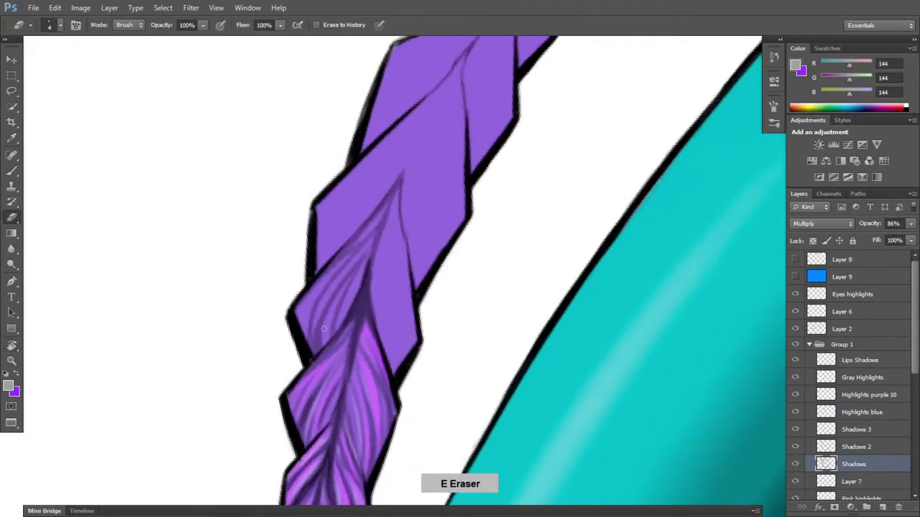
key(b)
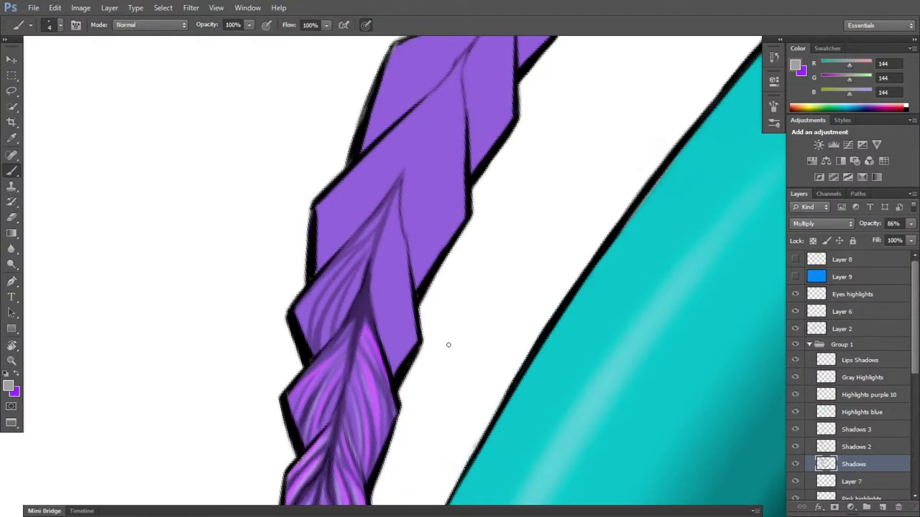
- Paint shadow strands on the right-hand segment of the same section up to its tip and clean them with the eraser
key(r)
drag(476, 349, 452, 388)
key(b)
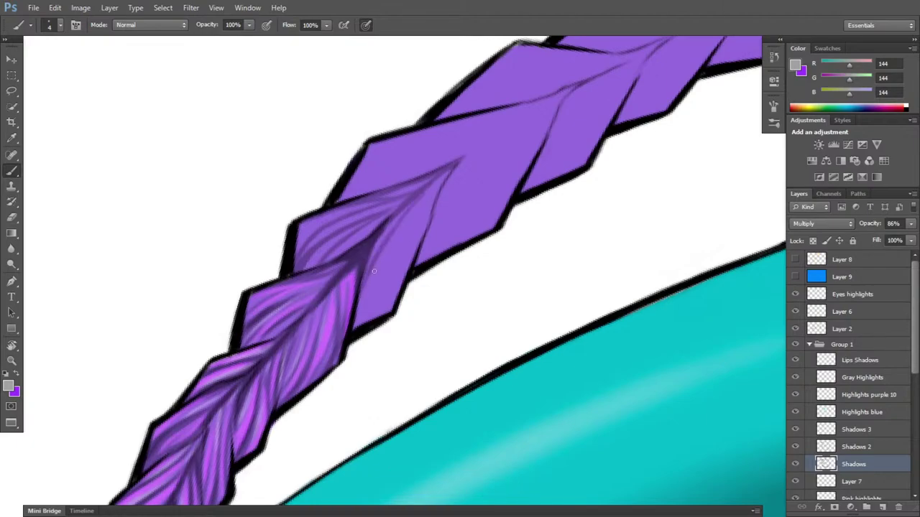
drag(360, 328, 406, 232)
mouse_move(404, 273)
mouse_down()
mouse_move(414, 217)
mouse_move(432, 192)
mouse_up()
drag(420, 239, 436, 187)
key(e)
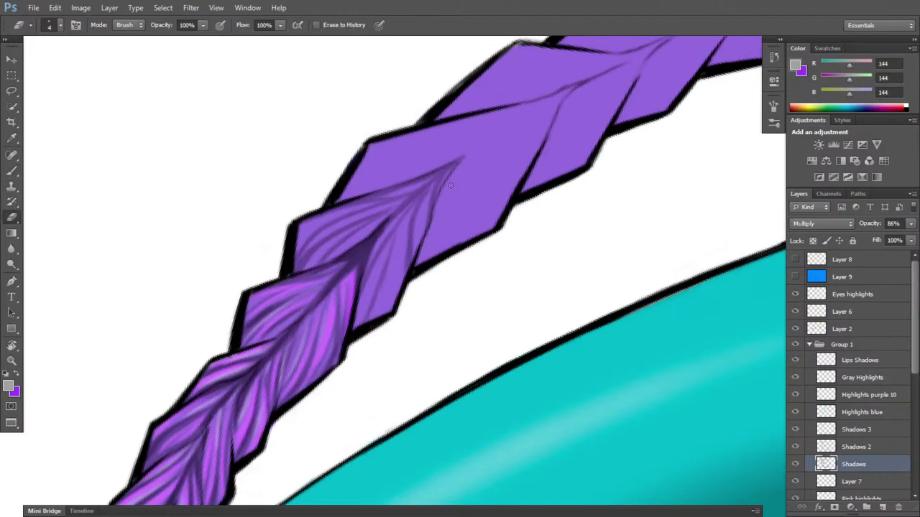
key(b)
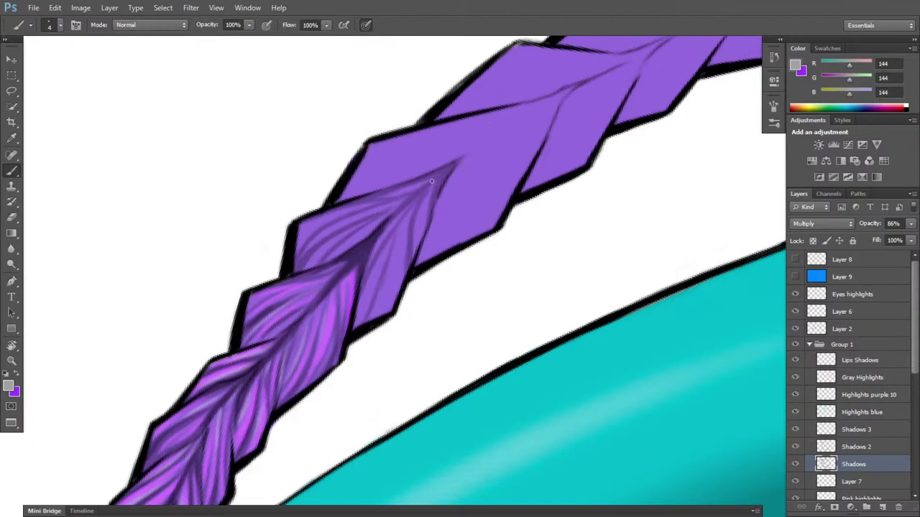
key(e)
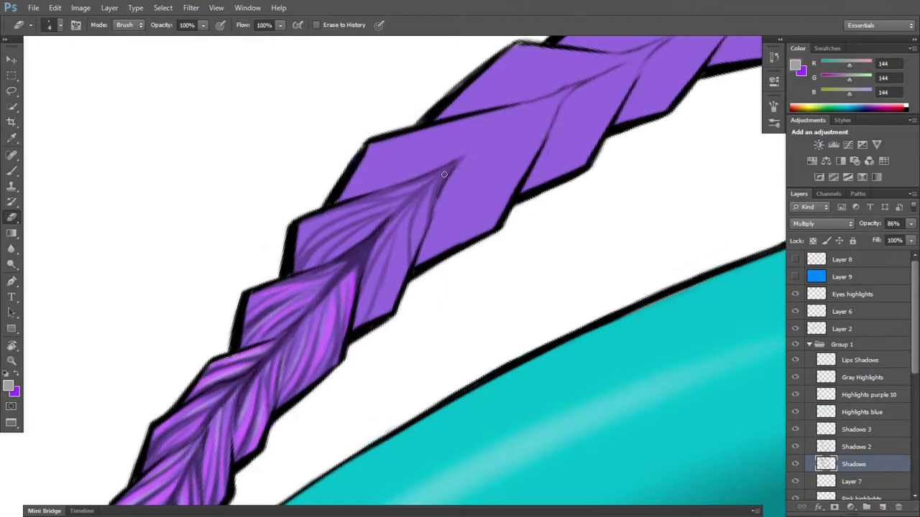
- On the Shadows 2 layer, deepen the shadow strands of the section's right-hand segment
click(867, 444)
key(b)
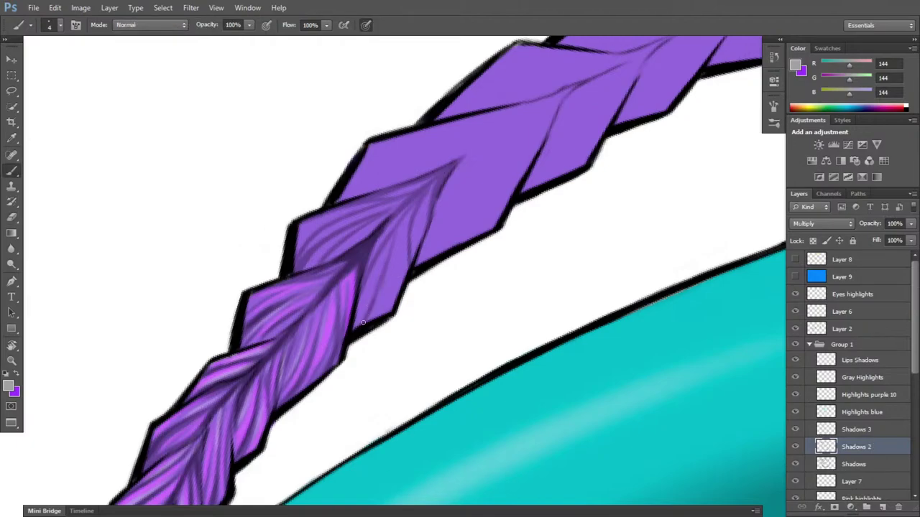
drag(364, 319, 399, 236)
drag(363, 282, 434, 195)
mouse_move(423, 236)
mouse_down()
mouse_move(453, 162)
mouse_move(480, 149)
mouse_move(390, 205)
mouse_move(360, 249)
mouse_move(374, 225)
mouse_move(370, 279)
mouse_move(370, 246)
mouse_up()
- Deepen the shadow strands of the left-hand segment on the Shadows 2 layer, from the center line to the outer edge
key(r)
key(b)
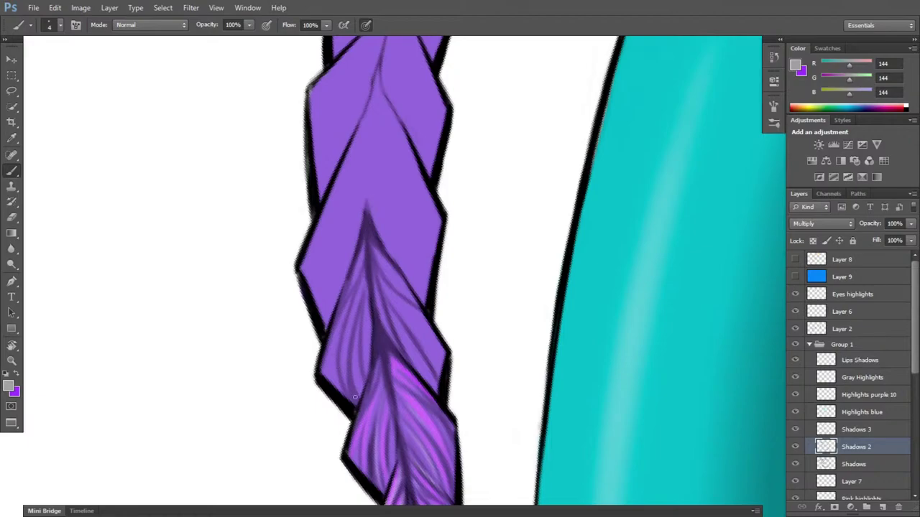
mouse_move(355, 399)
mouse_down()
mouse_move(351, 324)
mouse_move(365, 289)
mouse_up()
drag(361, 366, 366, 302)
drag(361, 340, 366, 292)
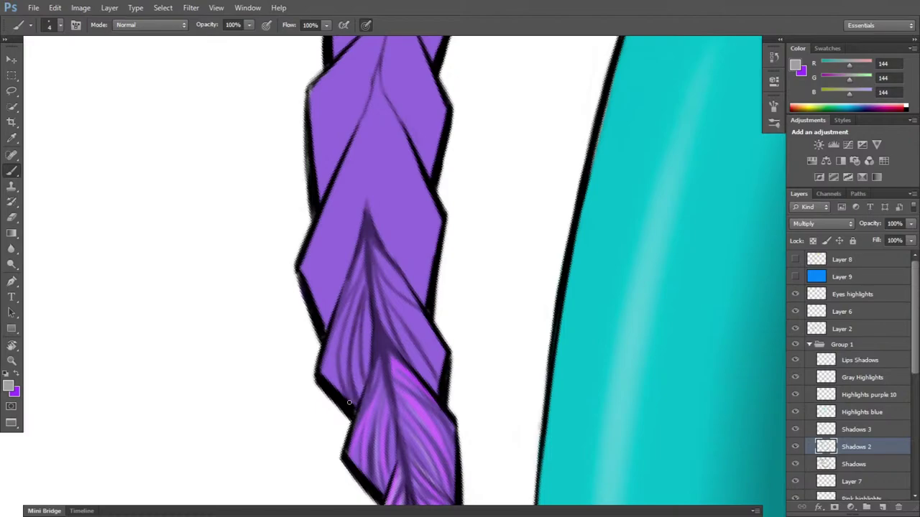
mouse_move(344, 394)
mouse_down()
mouse_move(341, 331)
mouse_move(365, 265)
mouse_up()
mouse_move(329, 340)
mouse_down()
mouse_move(354, 272)
mouse_move(348, 282)
mouse_up()
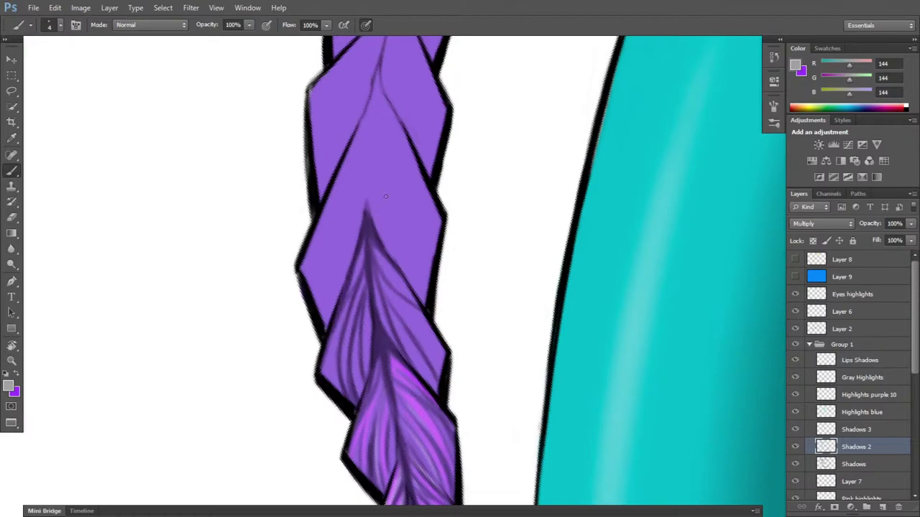
key(r)
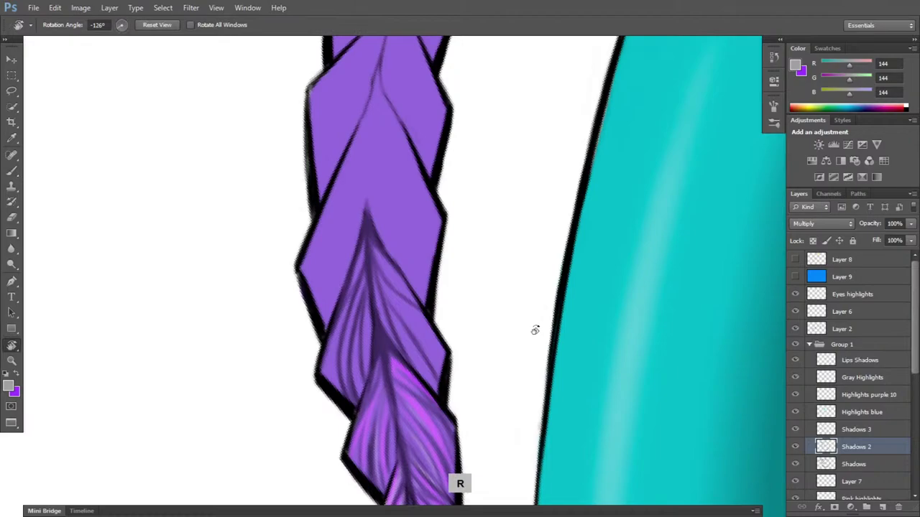
key(b)
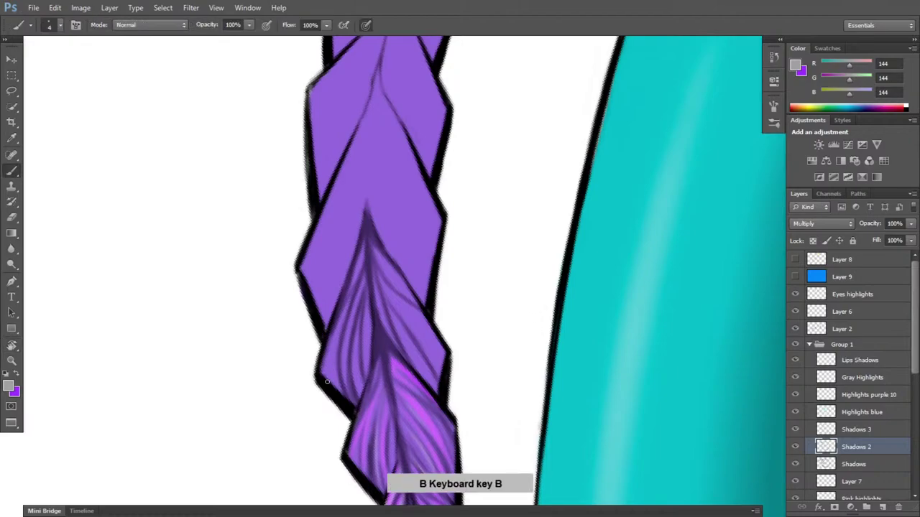
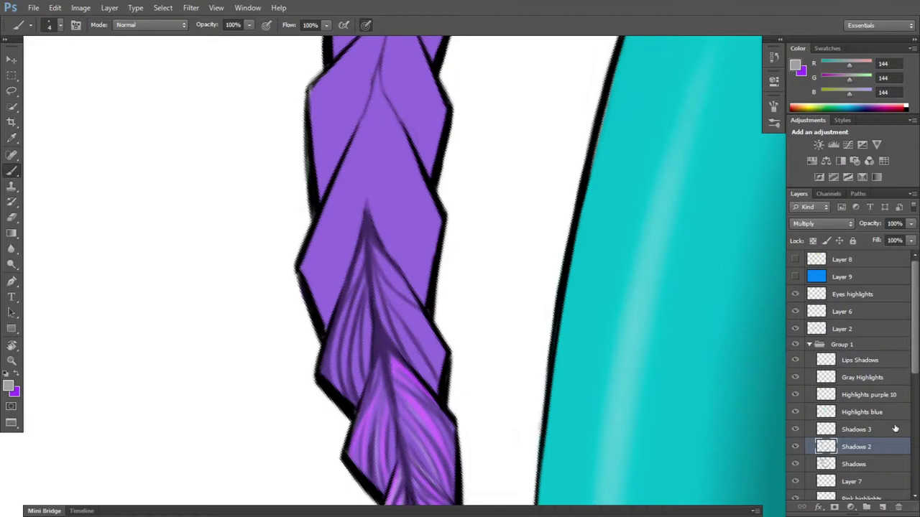
- On the Highlights purple 10 layer, paint purple (138, 0, 255) highlight strands on the section's left-hand segment and refine them with the eraser
key(r)
drag(640, 387, 532, 503)
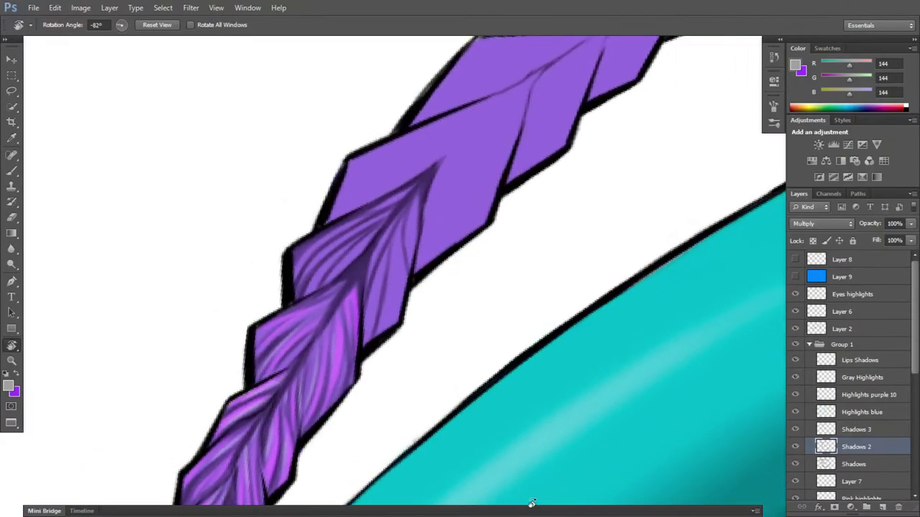
click(883, 396)
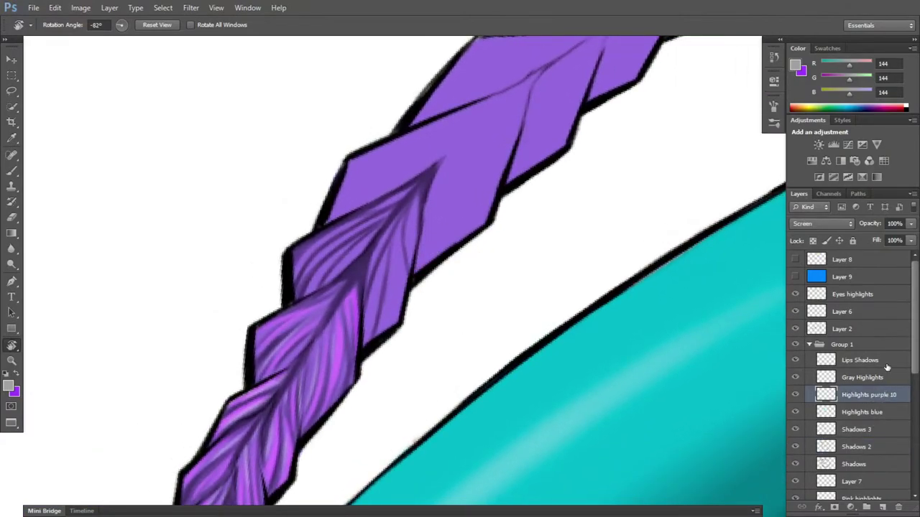
key(x)
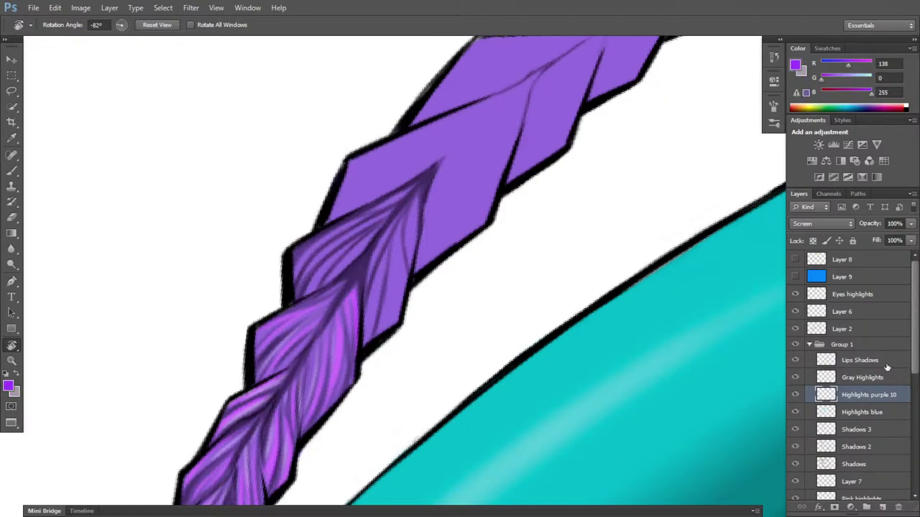
key(b)
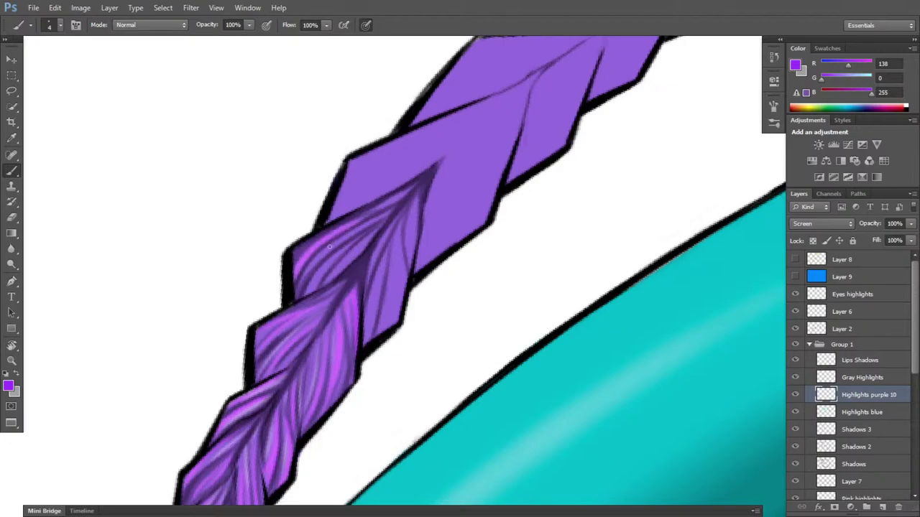
key(e)
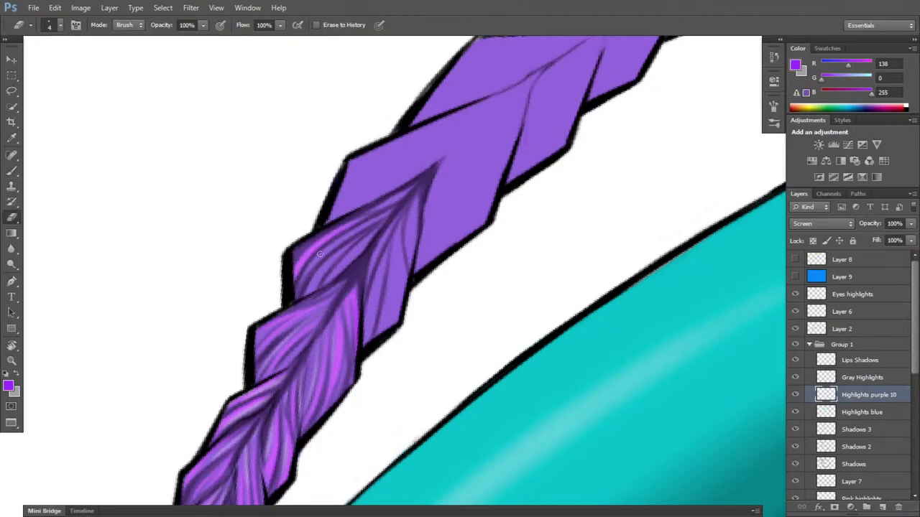
key(b)
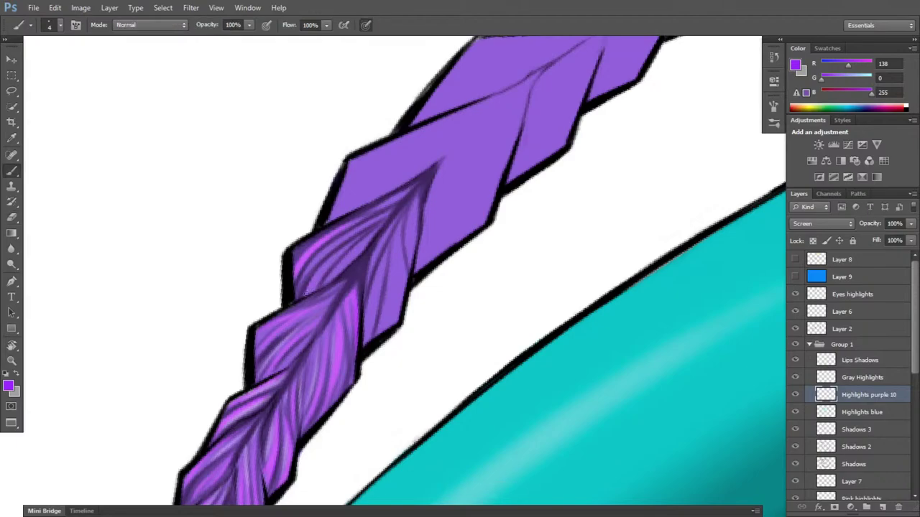
drag(329, 265, 352, 249)
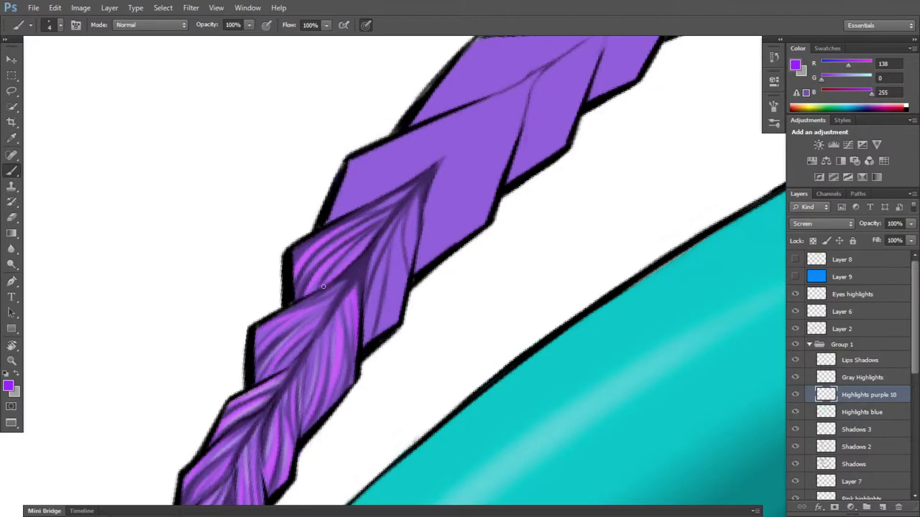
key(e)
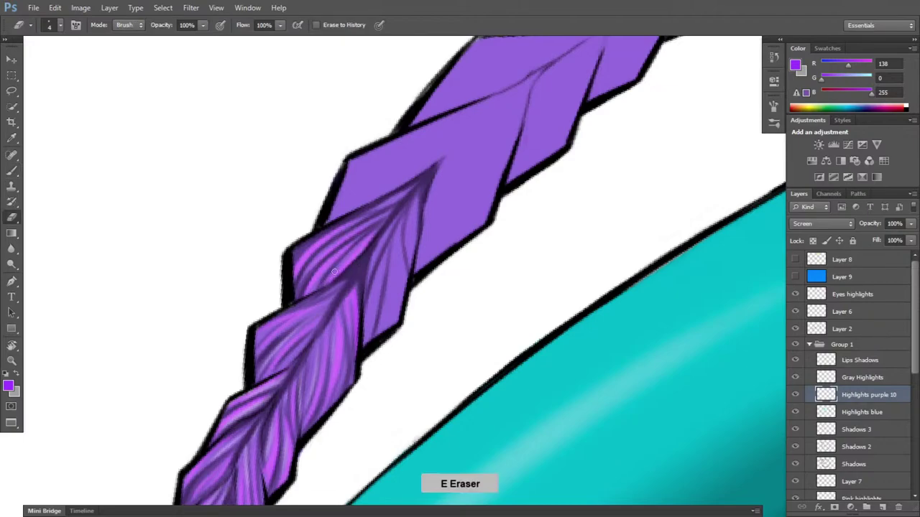
- Paint purple highlight strands across the section's right-hand segment up to its tip and clean them with the eraser
key(b)
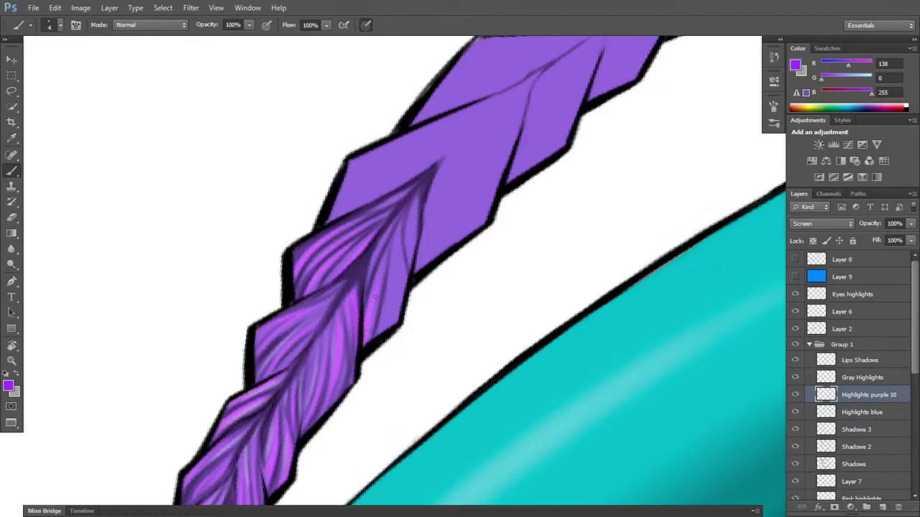
key(b)
key(e)
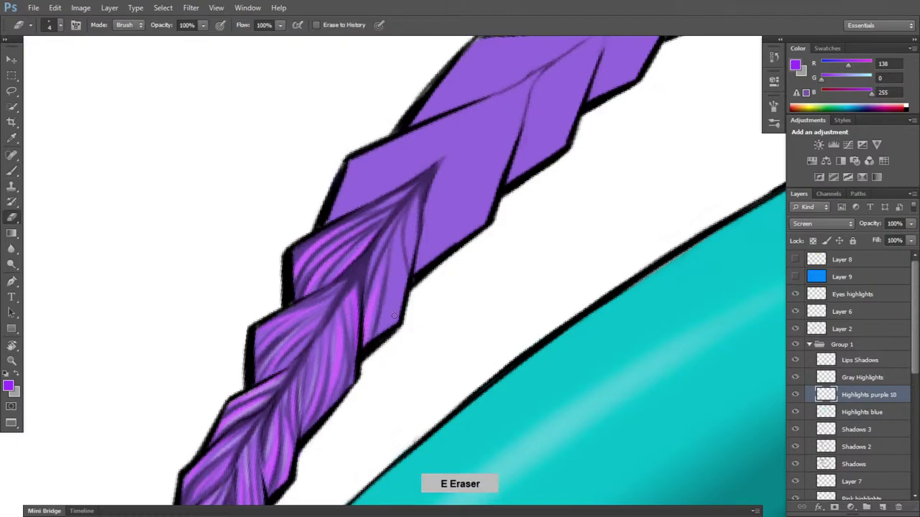
key(b)
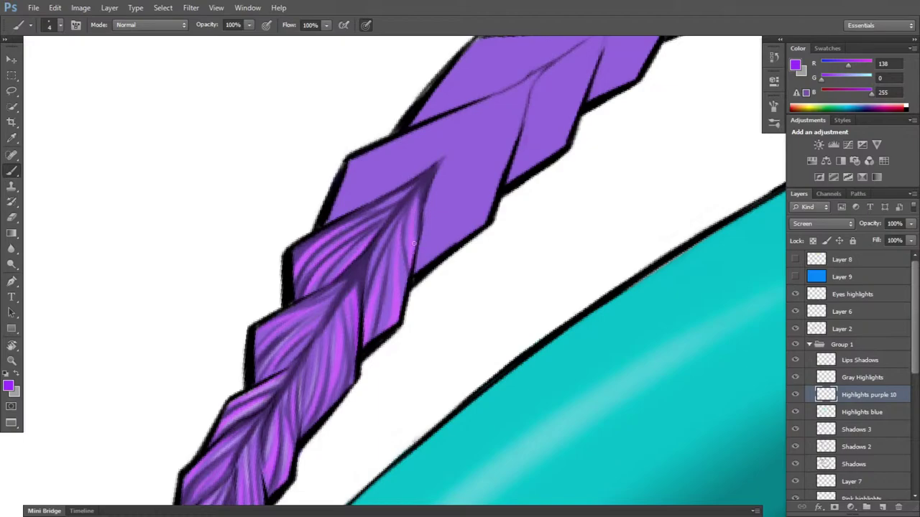
key(e)
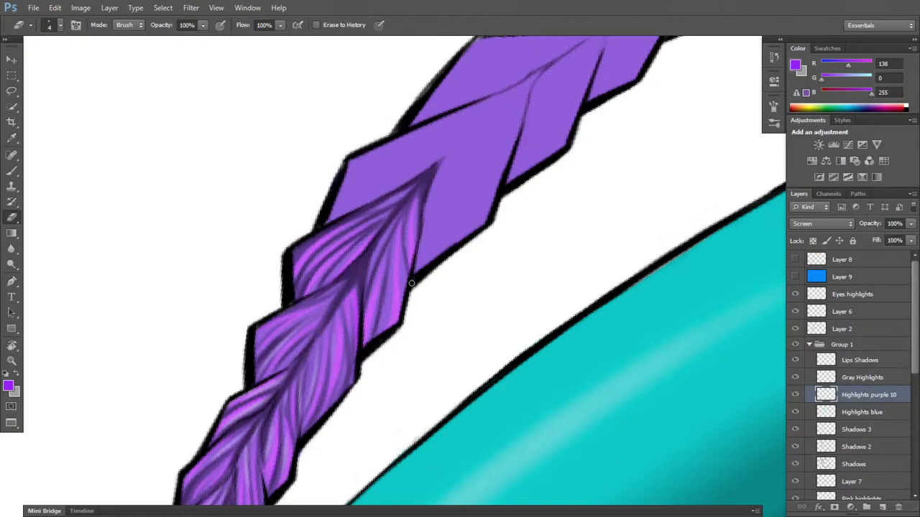
- On the Gray Highlights layer, paint thin gray (144, 144, 144) strands on both segments of the section and thin them with the eraser
key(b)
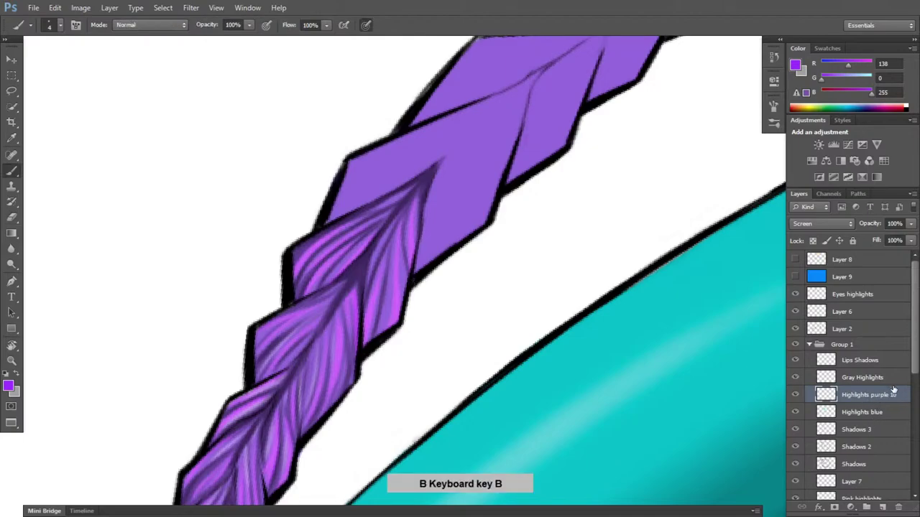
click(863, 377)
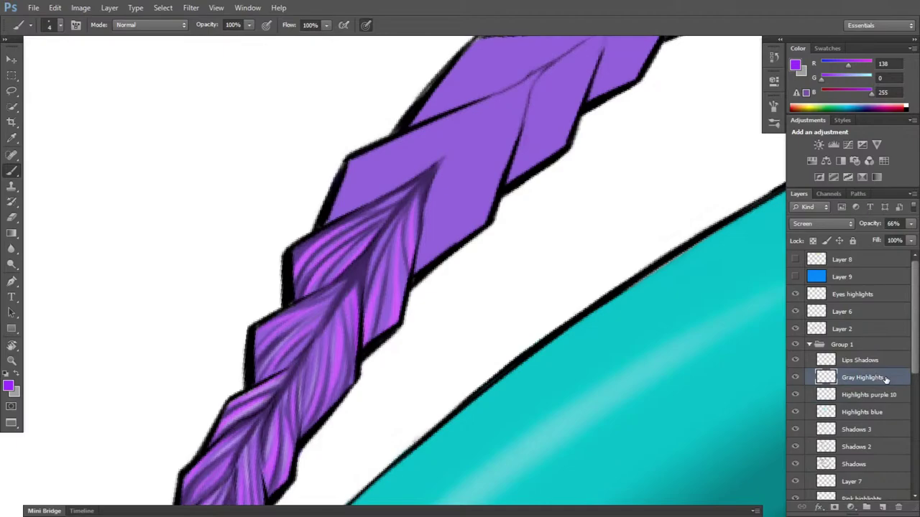
key(x)
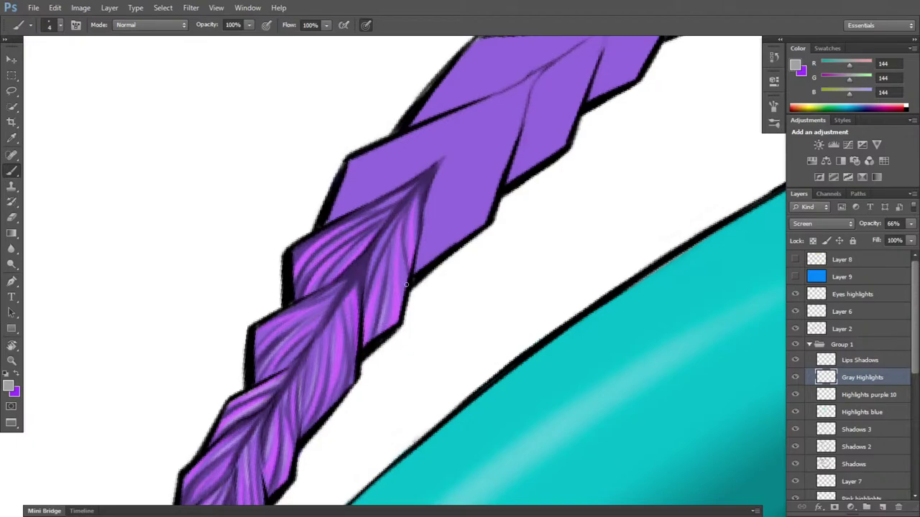
key(e)
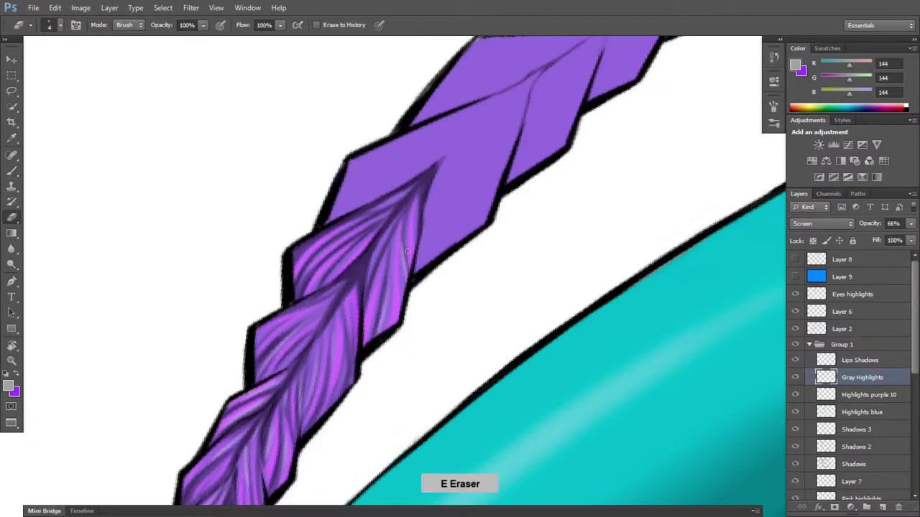
key(b)
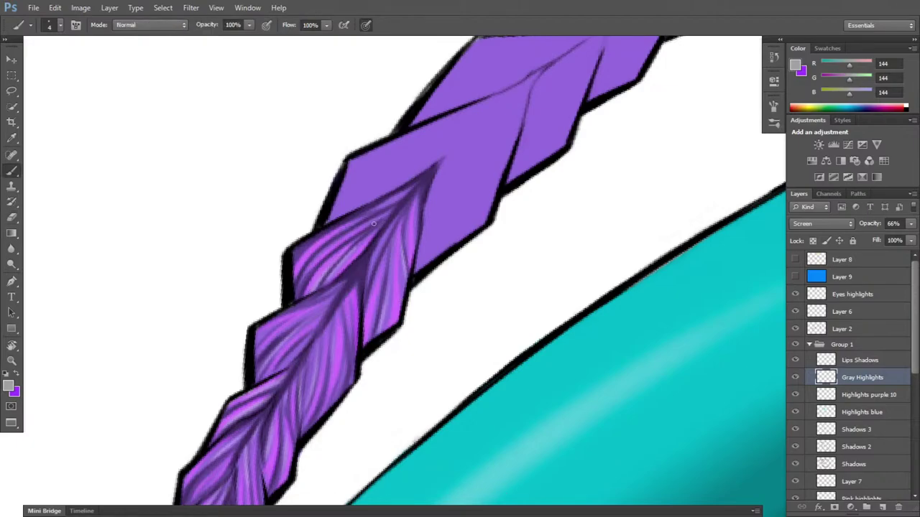
key(e)
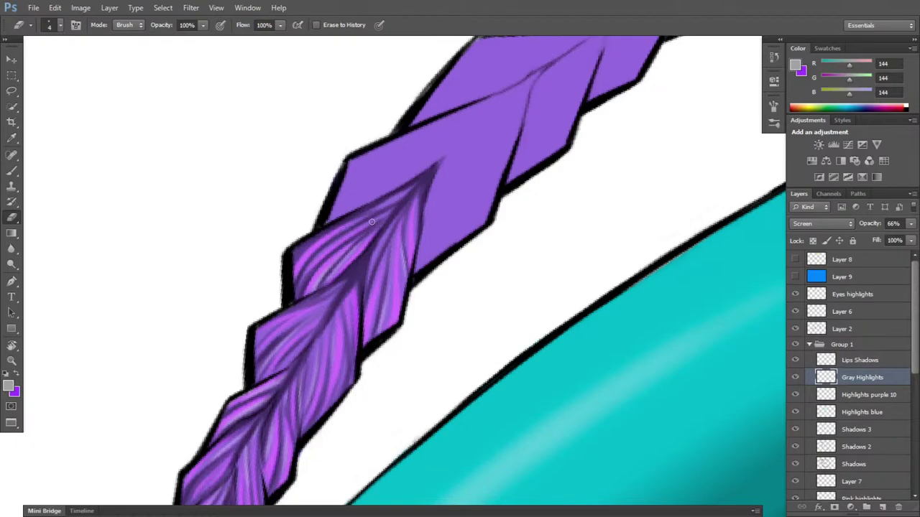
- Add a gray highlight strand near the upper tip of the left-hand segment and trim it with the eraser
key(r)
mouse_move(392, 259)
mouse_down()
mouse_move(381, 220)
mouse_move(431, 288)
mouse_move(371, 290)
mouse_move(360, 262)
mouse_up()
key(b)
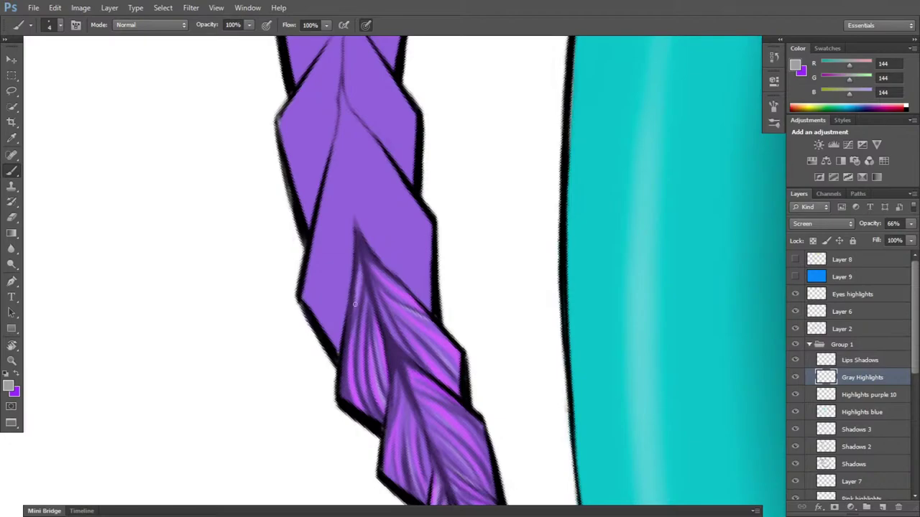
key(e)
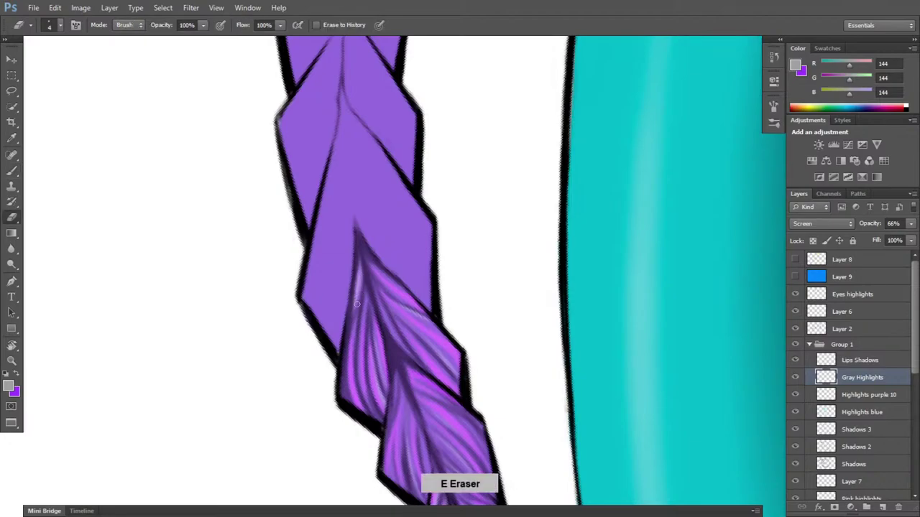
drag(355, 297, 360, 245)
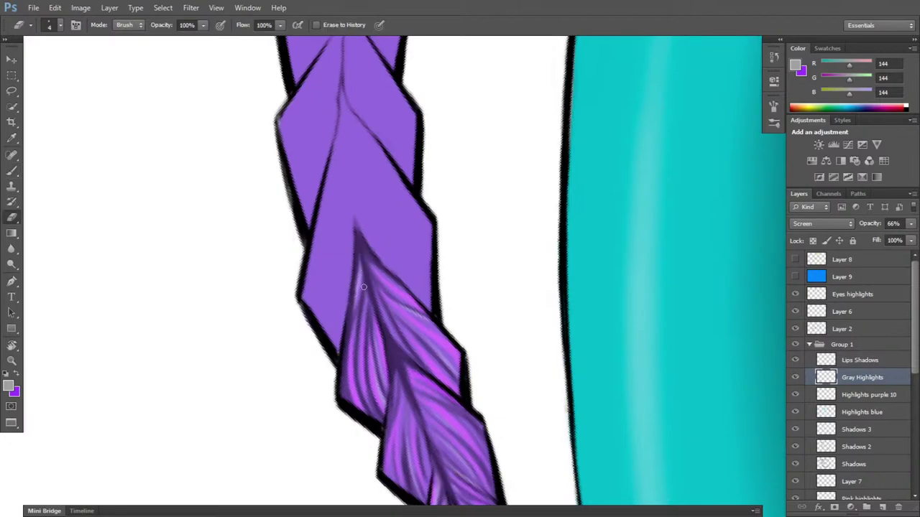
- Erase excess purple highlight along the right-hand segment's outer edge on the Highlights purple 10 layer
key(r)
drag(614, 363, 371, 459)
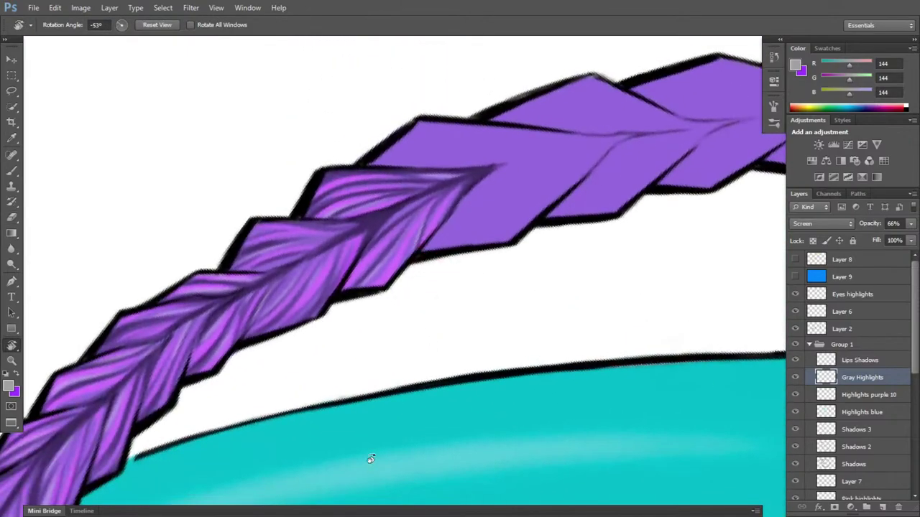
key(e)
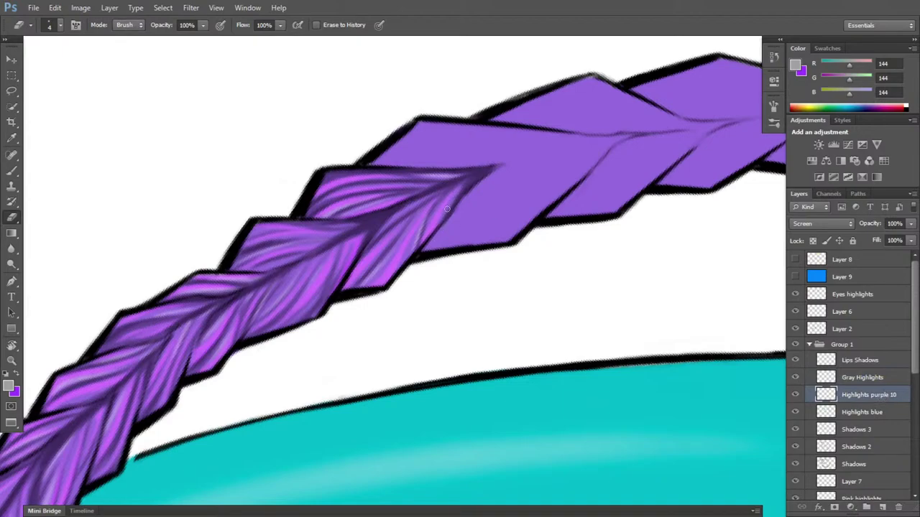
- On the Shadows layer, paint a gray center line through the next unshaded braid section, from the finished tip to the section above
key(r)
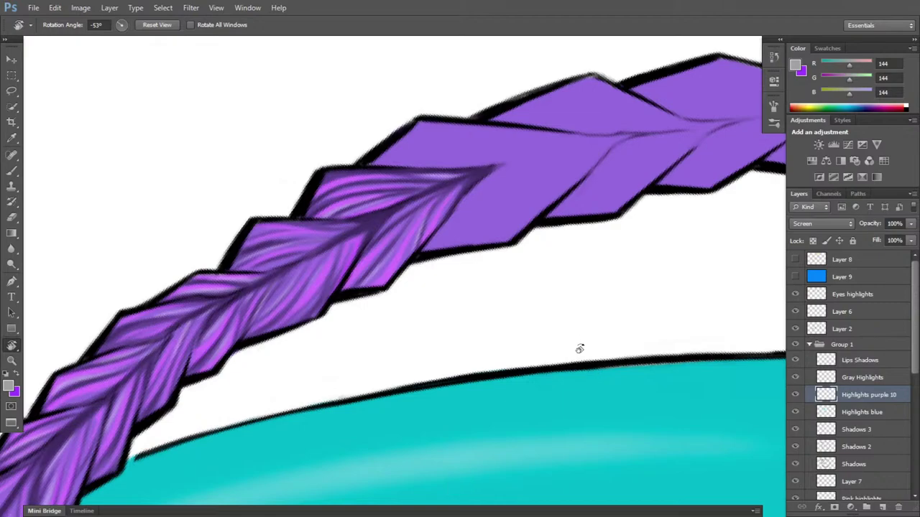
drag(581, 347, 481, 438)
key(space)
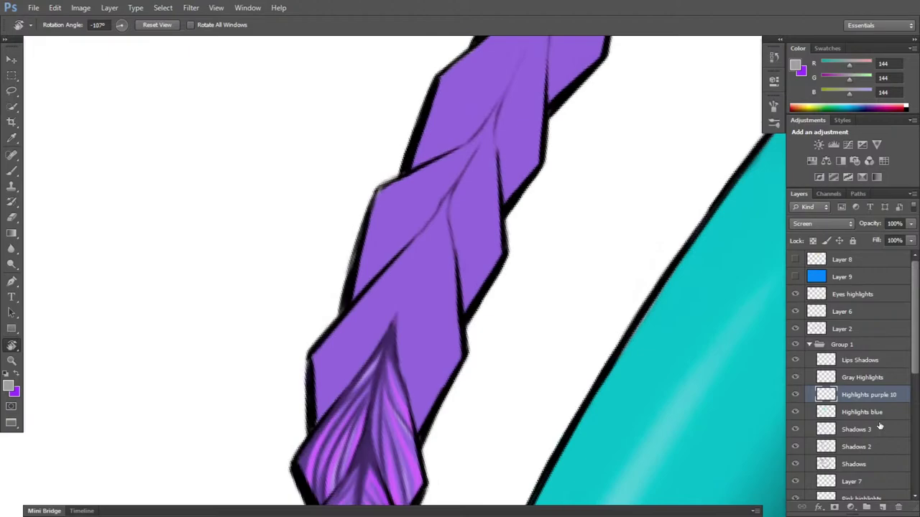
click(867, 464)
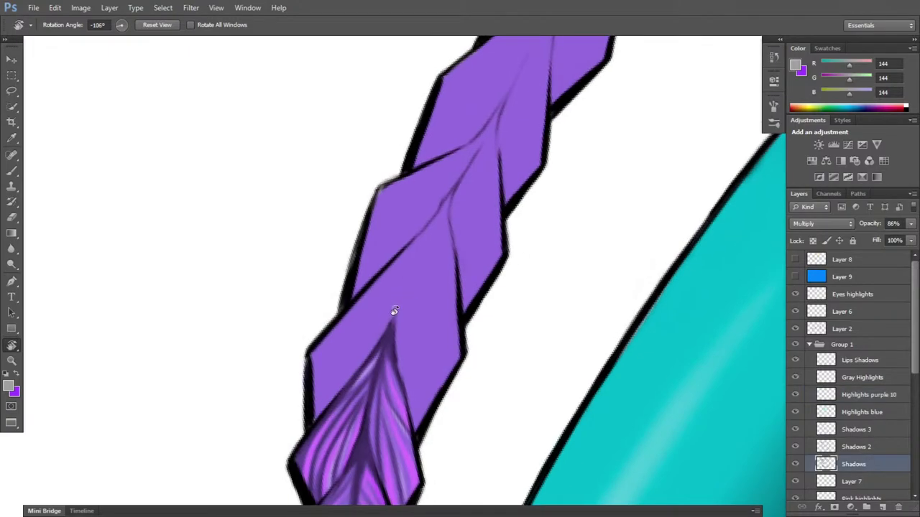
key(b)
drag(394, 322, 431, 231)
drag(396, 322, 449, 203)
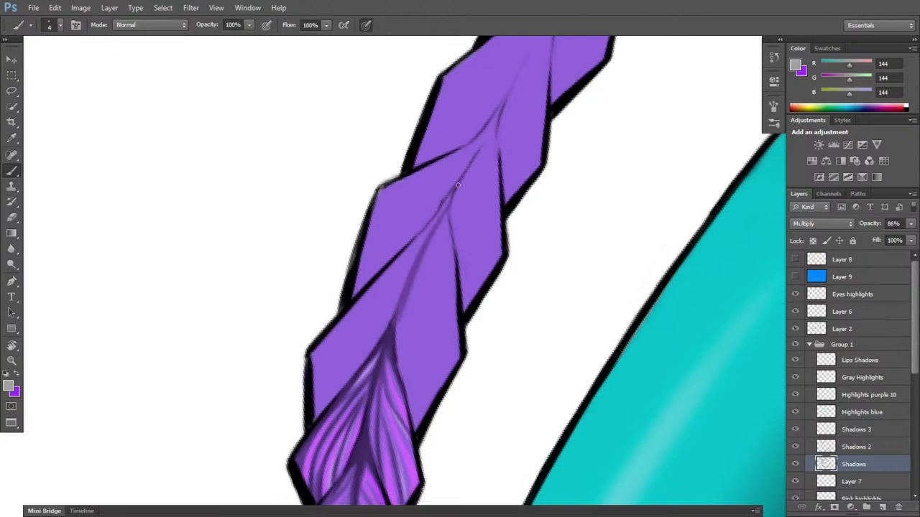
drag(410, 289, 464, 166)
- With the braid turned upside down, paint curved shadow strands from the center line across the new section's right-hand segment
key(r)
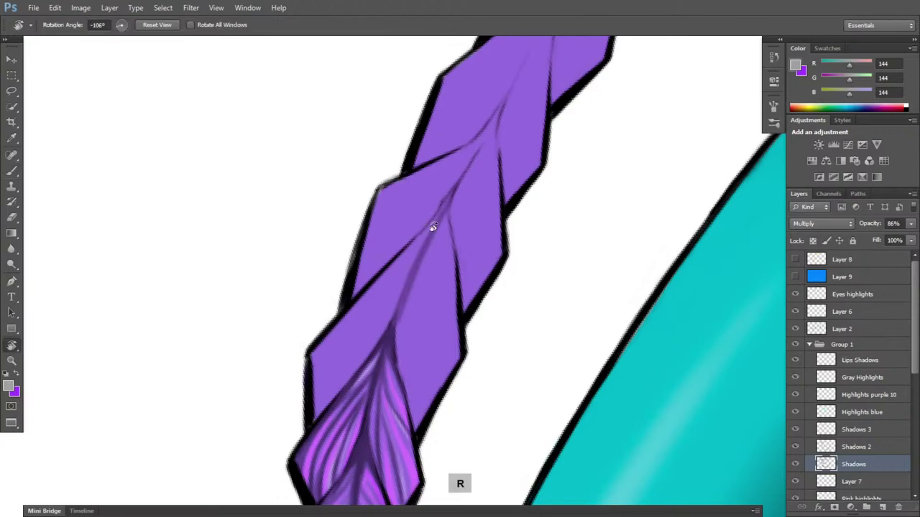
mouse_move(431, 230)
mouse_down()
mouse_move(450, 158)
mouse_move(311, 299)
mouse_up()
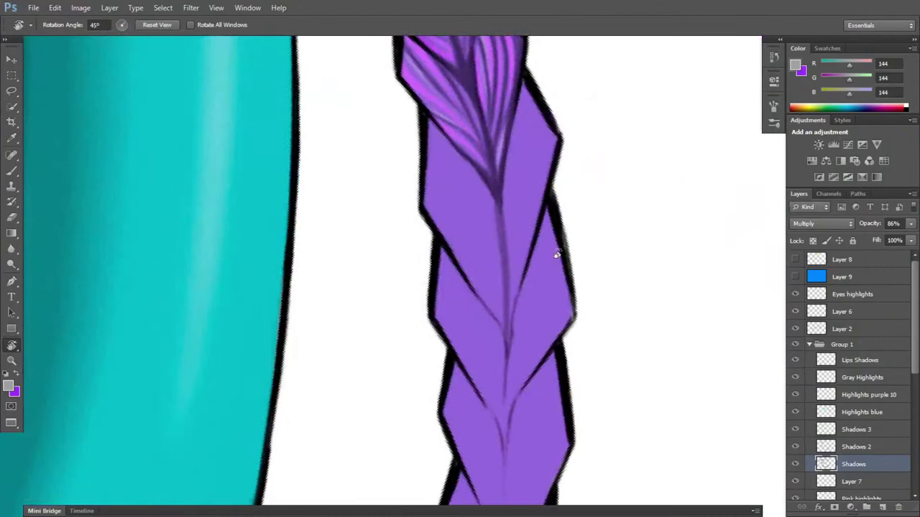
drag(532, 281, 450, 423)
key(b)
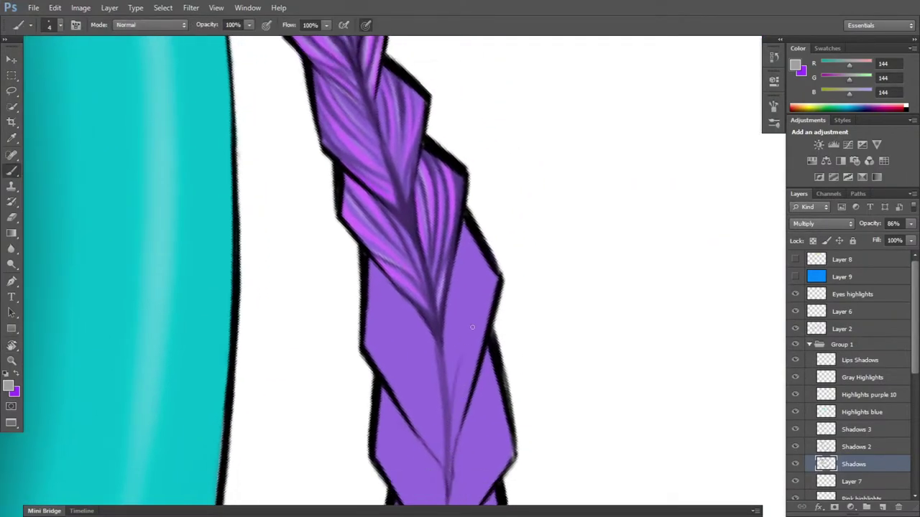
drag(459, 368, 490, 271)
drag(447, 381, 452, 316)
mouse_move(451, 363)
mouse_down()
mouse_move(479, 233)
mouse_move(451, 330)
mouse_move(472, 239)
mouse_up()
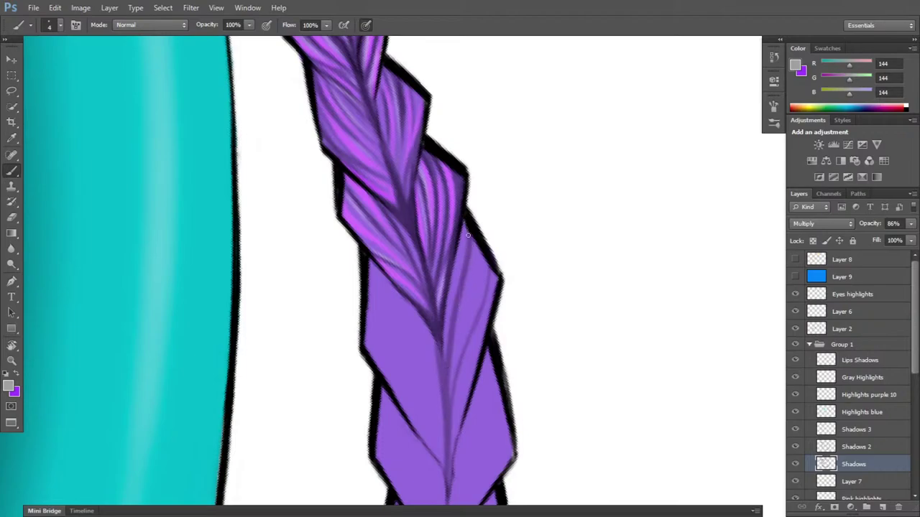
key(e)
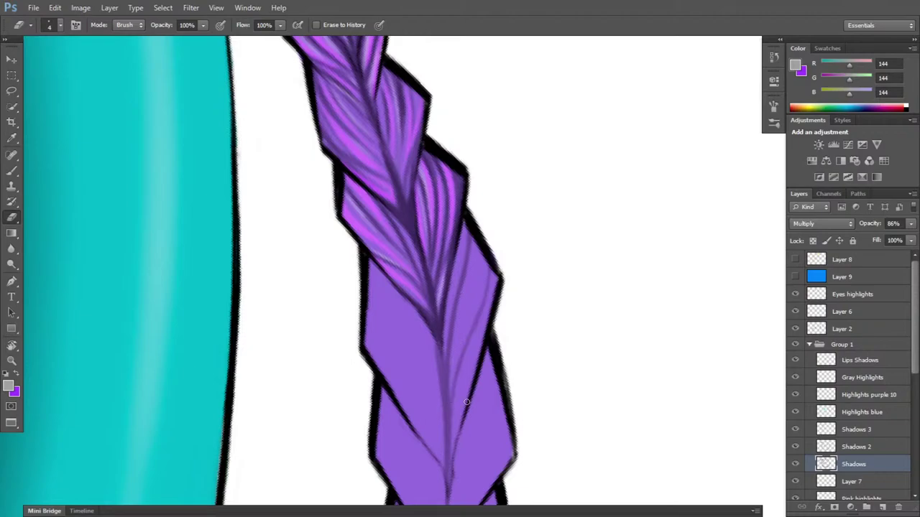
- Clean up the shadow strands on the new section's right-hand segment, alternating between eraser and brush along its lower edge and outer corner
key(r)
mouse_move(470, 376)
mouse_down()
mouse_move(542, 388)
mouse_move(498, 433)
mouse_up()
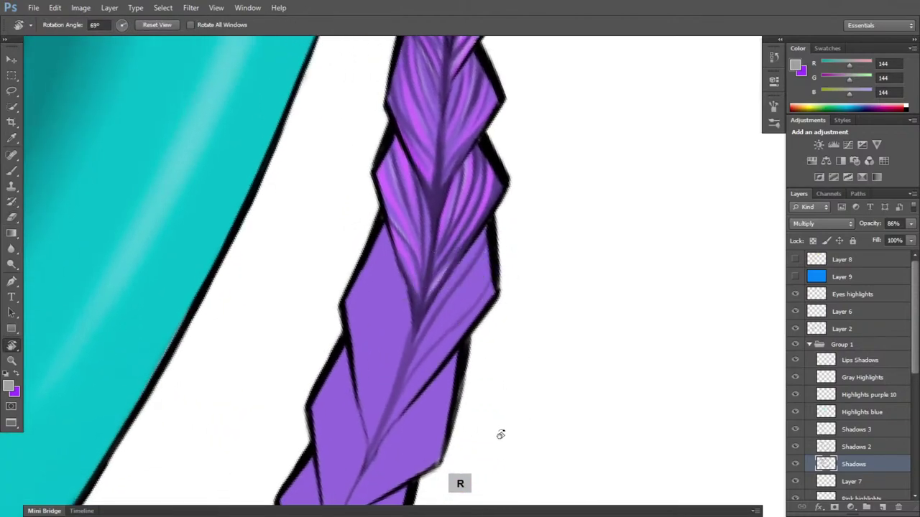
drag(544, 409, 508, 399)
key(e)
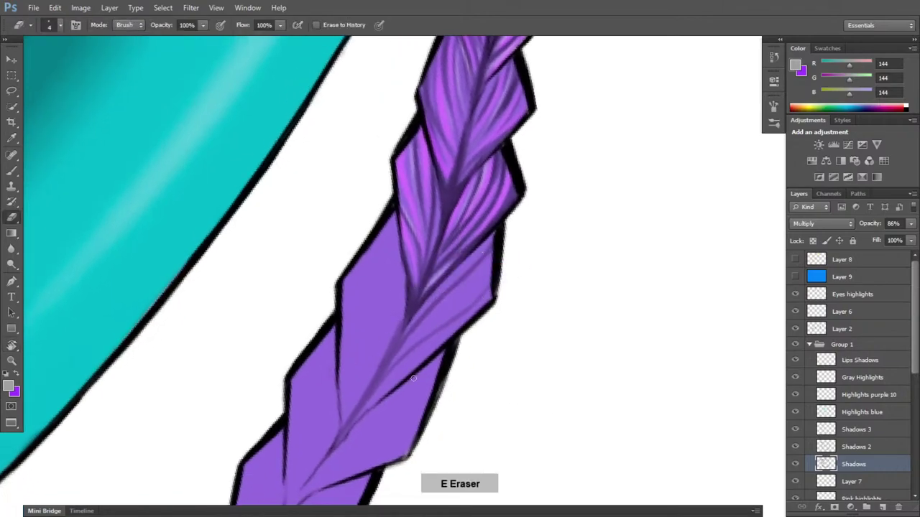
key(b)
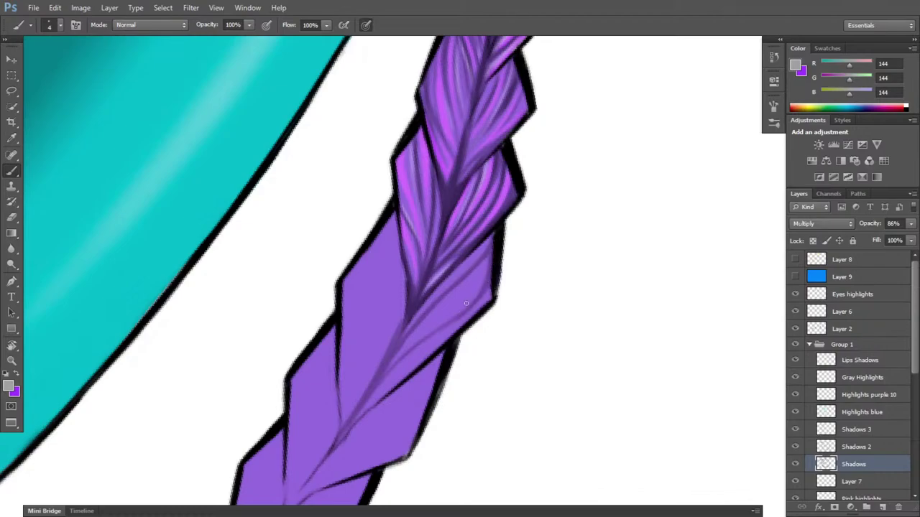
key(e)
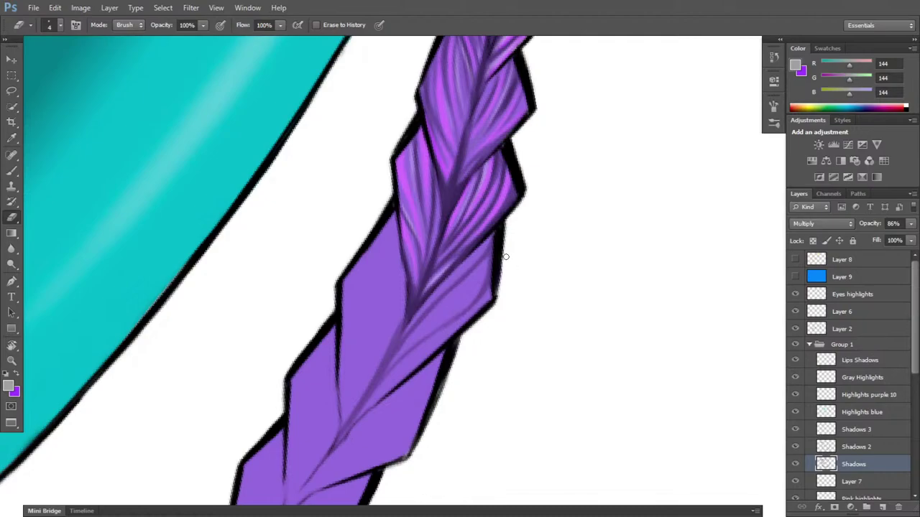
key(b)
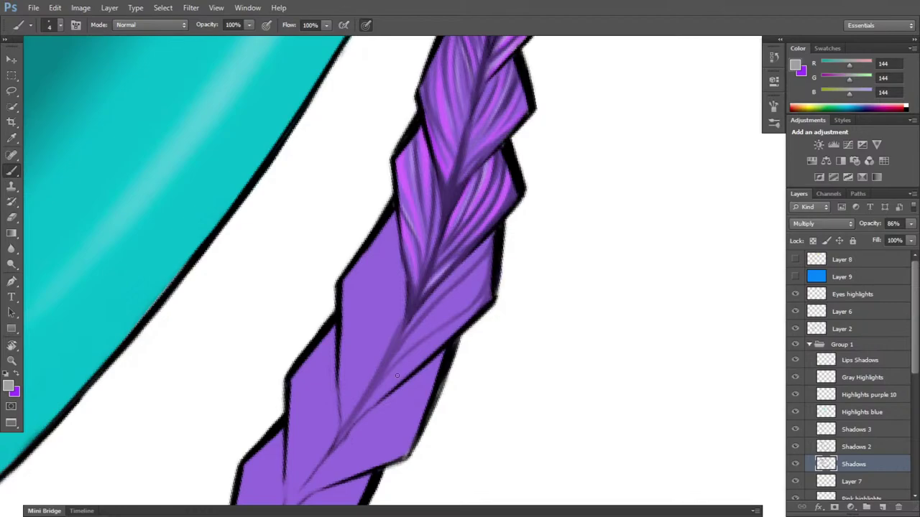
key(b)
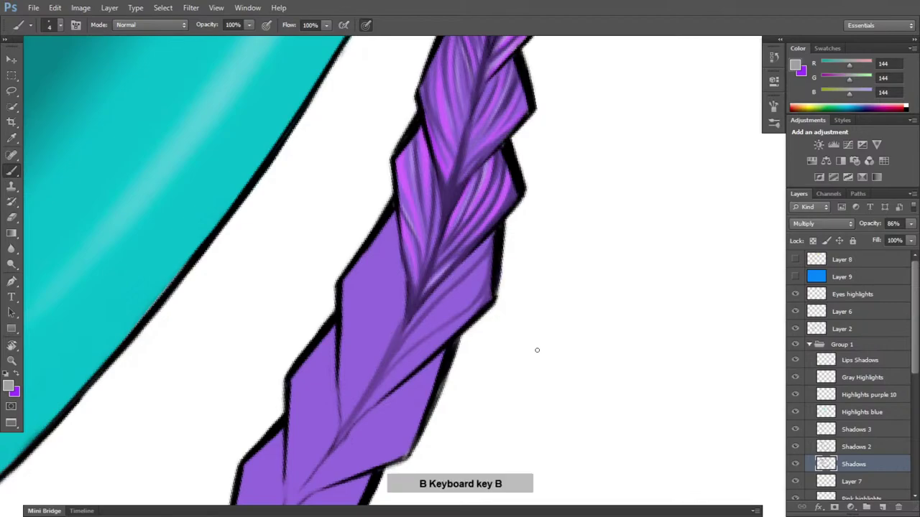
- Paint curved gray shadow strands from the center line up across the new section's left-hand segment on the Shadows layer
key(space)
key(r)
drag(509, 318, 498, 324)
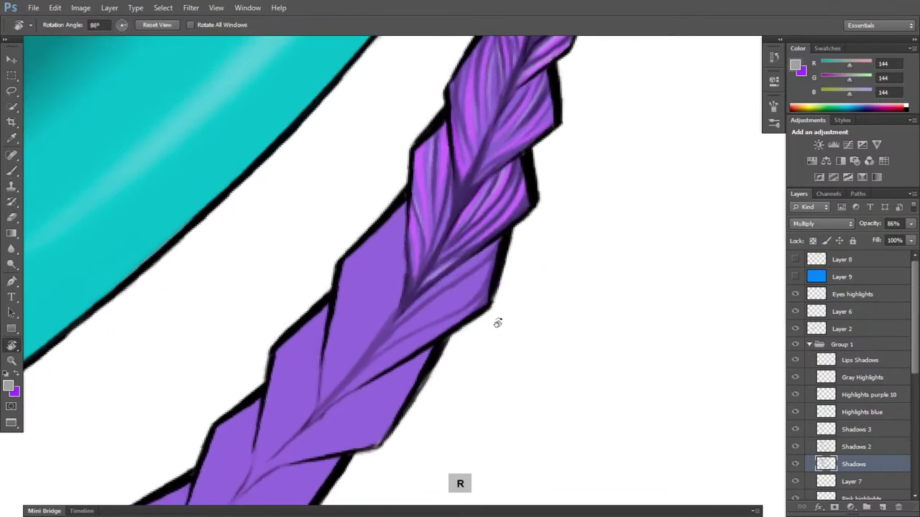
key(b)
mouse_move(335, 383)
mouse_down()
mouse_move(385, 215)
mouse_move(354, 294)
mouse_move(393, 212)
mouse_up()
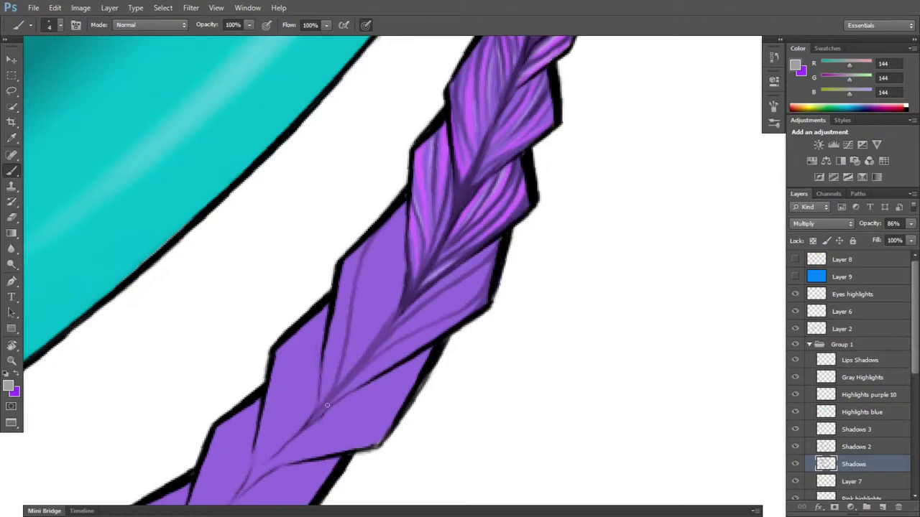
mouse_move(345, 374)
mouse_down()
mouse_move(370, 342)
mouse_move(403, 228)
mouse_up()
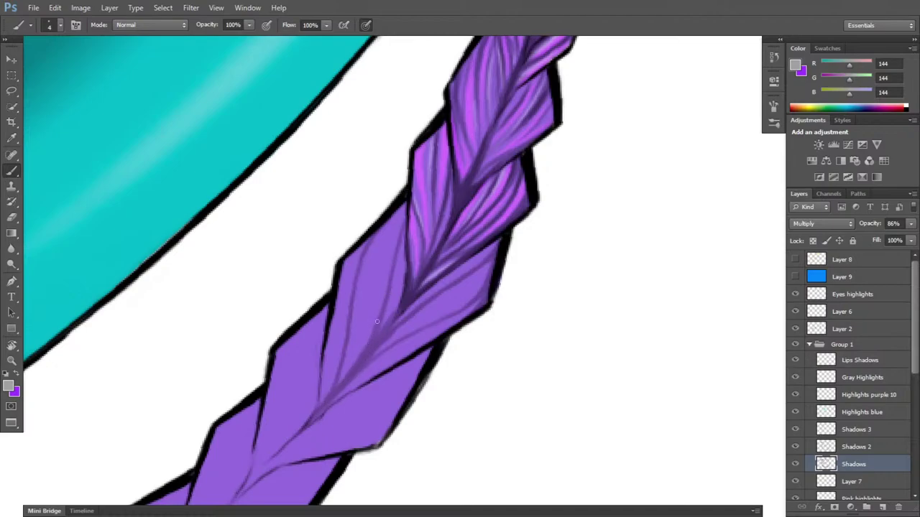
drag(365, 350, 381, 312)
- Thin the left-hand segment's inner shadow strand with the eraser and add finer strands between the existing ones
key(e)
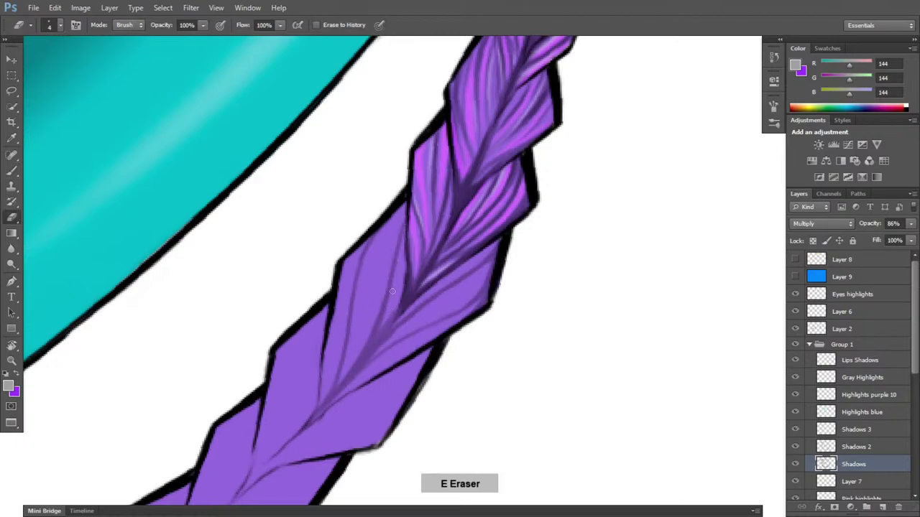
drag(373, 329, 381, 309)
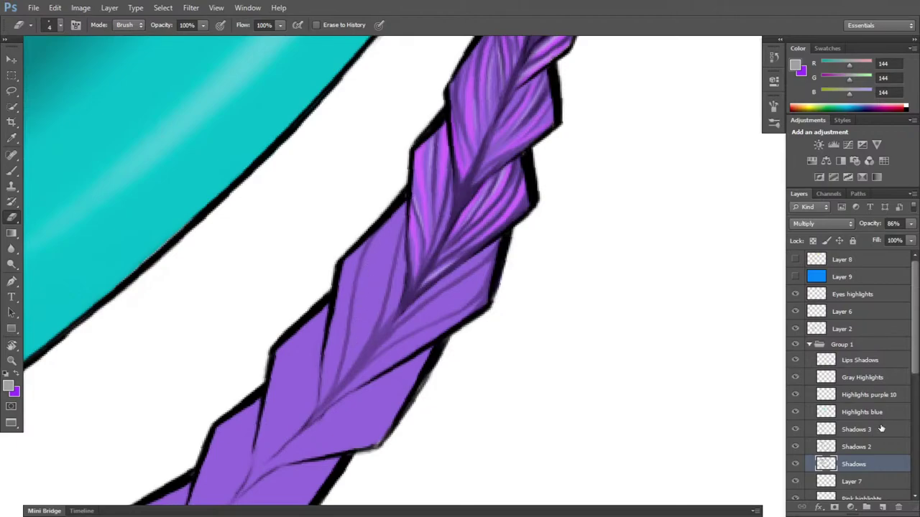
key(b)
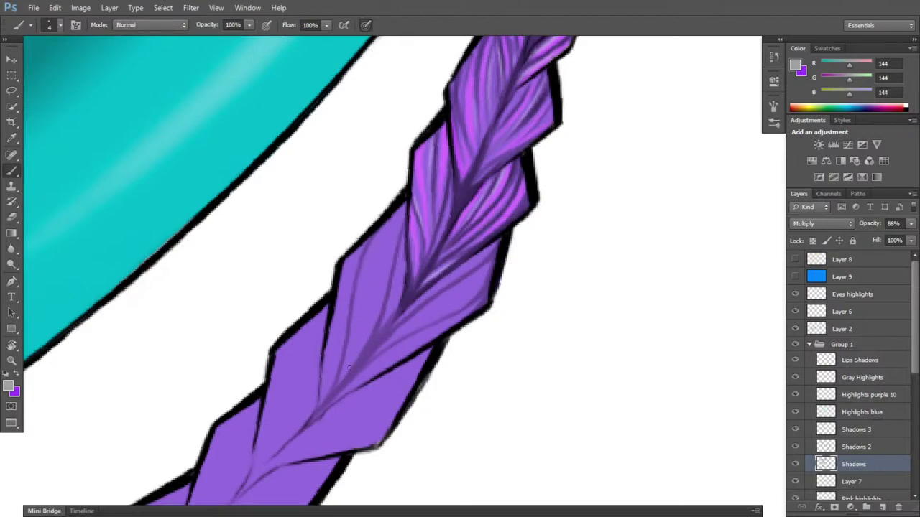
drag(347, 372, 356, 332)
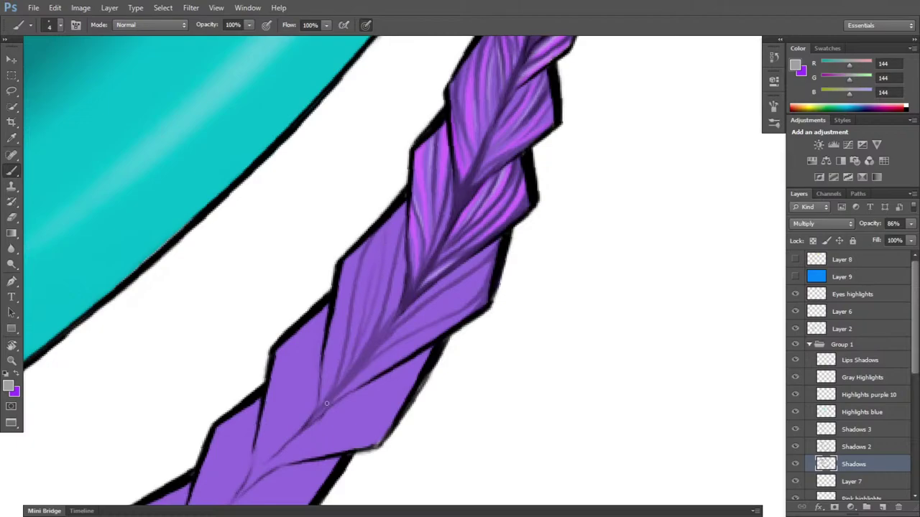
drag(328, 388, 335, 340)
- On the Shadows 2 layer, darken the new section's center line and the lower tip where both segments meet
key(r)
drag(565, 371, 536, 296)
key(b)
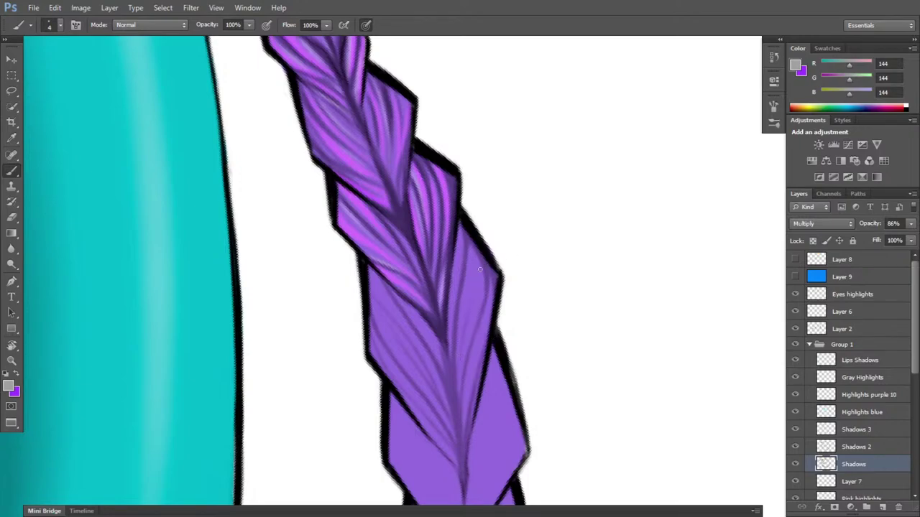
click(870, 445)
drag(462, 481, 470, 408)
drag(481, 371, 468, 420)
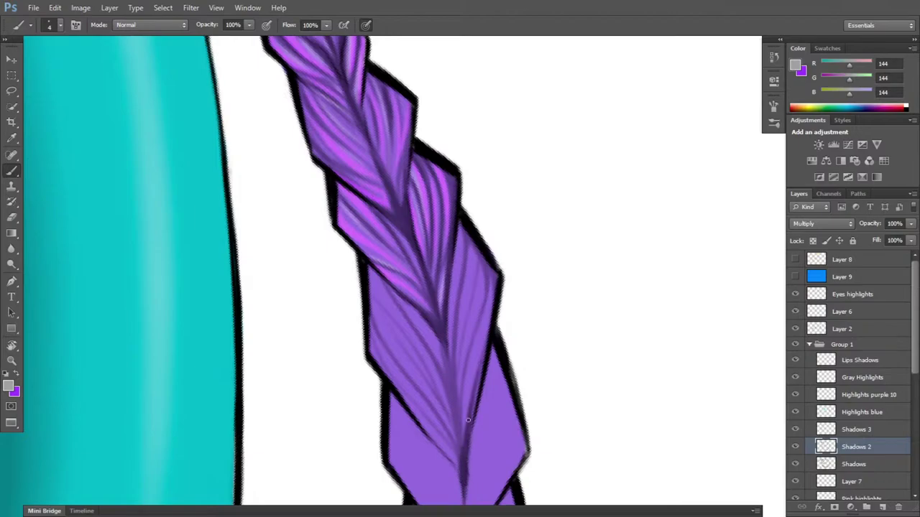
drag(460, 453, 457, 411)
mouse_move(461, 469)
mouse_down()
mouse_move(457, 394)
mouse_move(439, 338)
mouse_move(452, 411)
mouse_up()
drag(439, 336, 457, 440)
- Paint darker shadow strands from the center line up through the right-hand segment on the Shadows 2 layer
drag(458, 412, 494, 264)
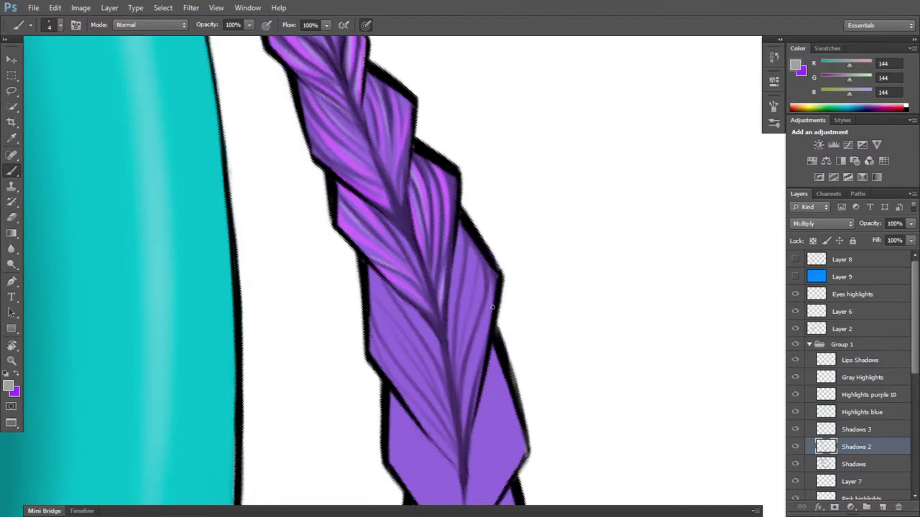
drag(455, 385, 465, 244)
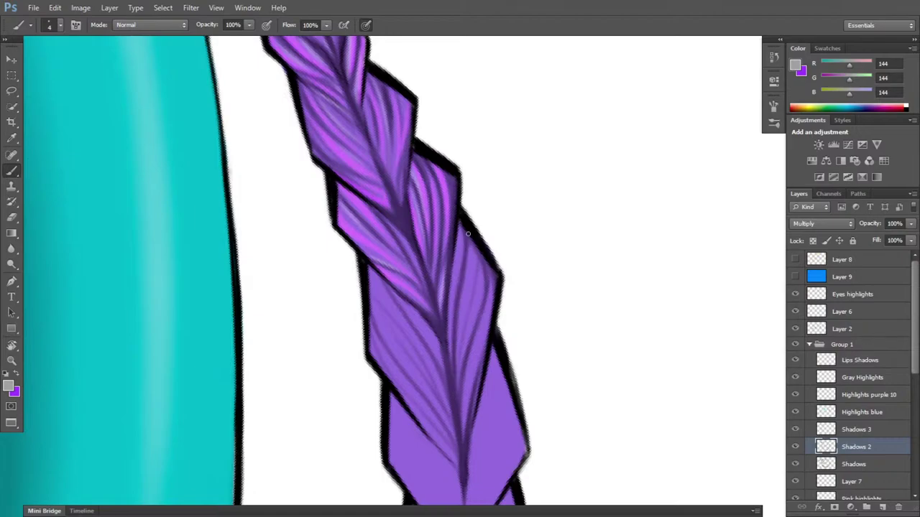
drag(457, 381, 477, 269)
- Add darker shadow strands across the left-hand segment on the Shadows 2 layer, trimming near its outer corner with the eraser
key(r)
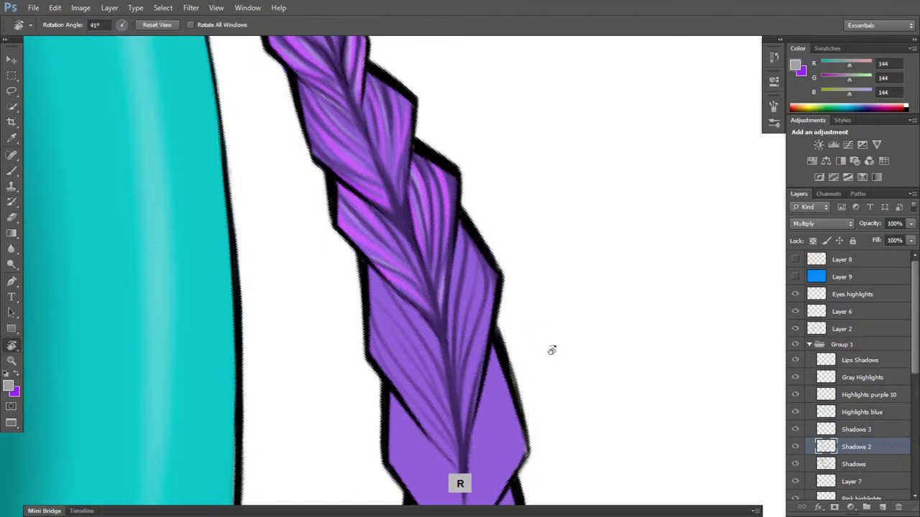
mouse_move(551, 349)
mouse_down()
mouse_move(466, 398)
mouse_move(452, 394)
mouse_up()
key(b)
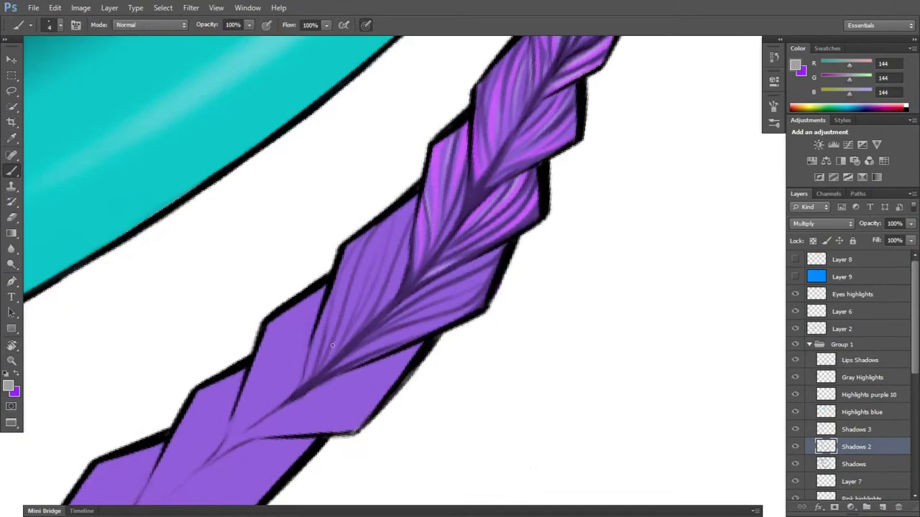
drag(366, 235, 357, 269)
key(e)
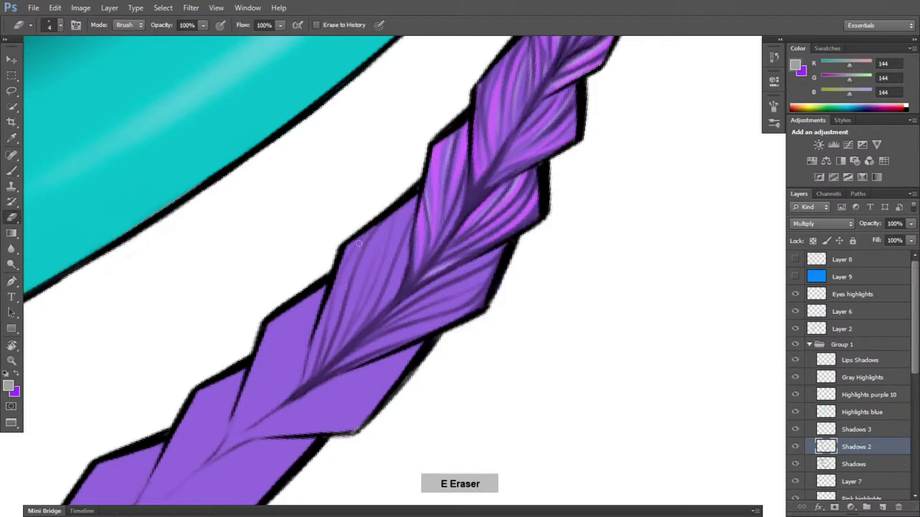
key(b)
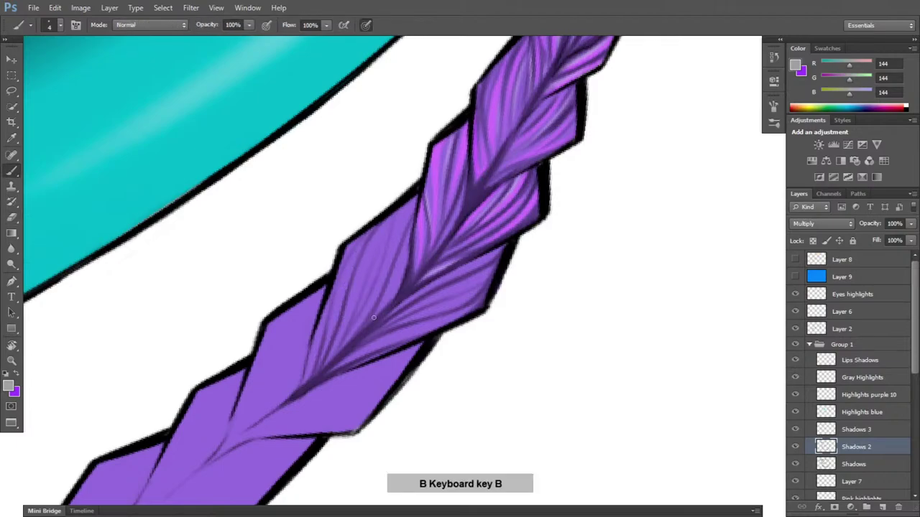
mouse_move(391, 275)
mouse_down()
mouse_move(424, 192)
mouse_move(385, 288)
mouse_move(414, 195)
mouse_move(409, 240)
mouse_up()
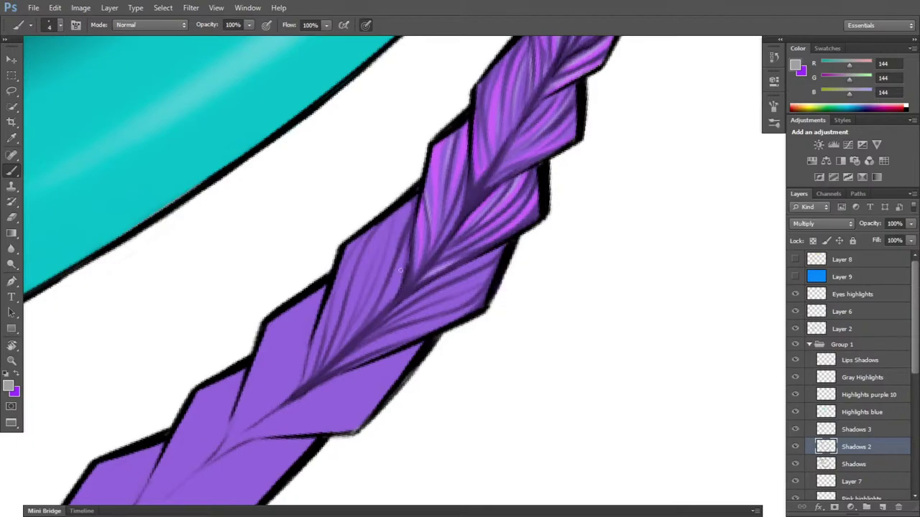
mouse_move(394, 294)
mouse_down()
mouse_move(409, 250)
mouse_move(608, 328)
mouse_move(549, 228)
mouse_move(495, 227)
mouse_up()
- On the Highlights purple 10 layer, paint purple highlight strands between the shadows of the new section's right-hand segment
key(r)
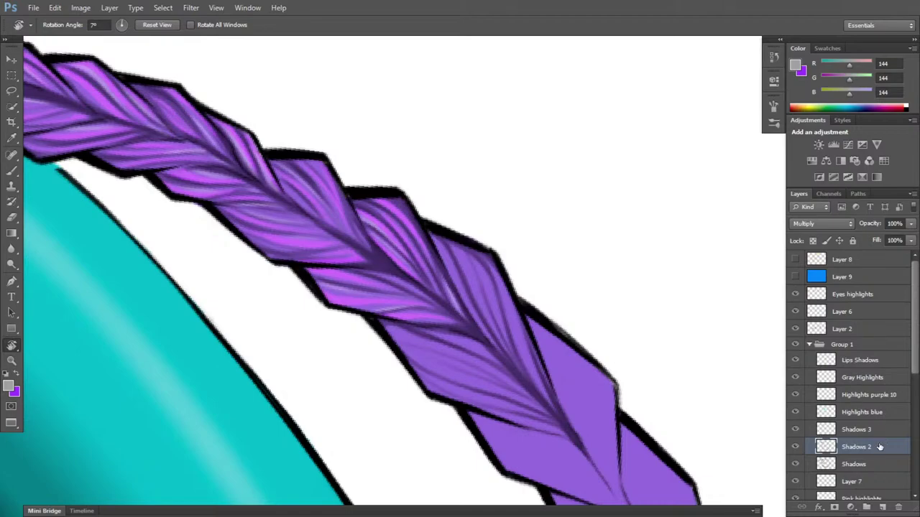
click(874, 399)
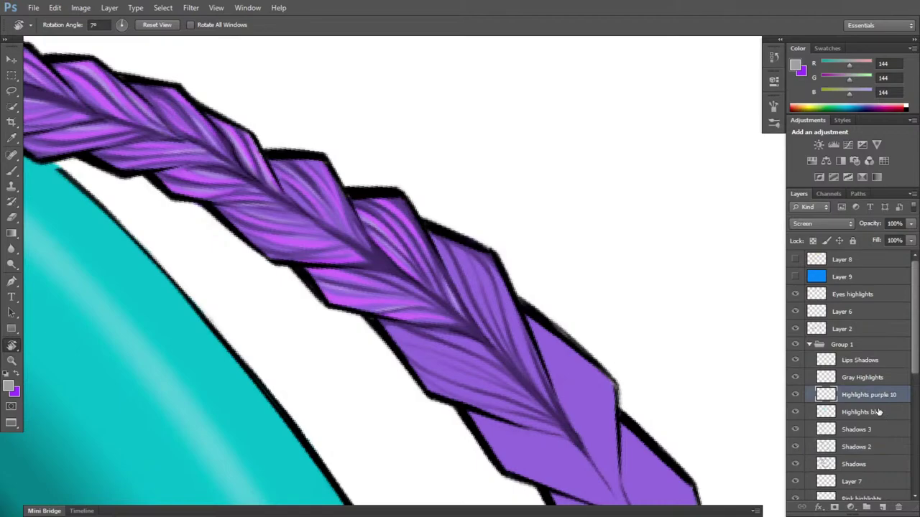
key(x)
key(r)
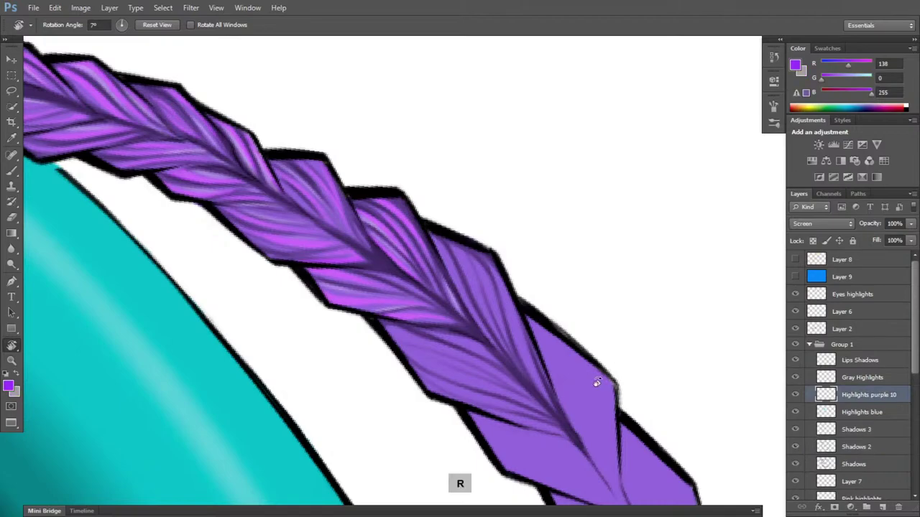
mouse_move(596, 380)
mouse_down()
mouse_move(517, 467)
mouse_move(442, 484)
mouse_up()
key(b)
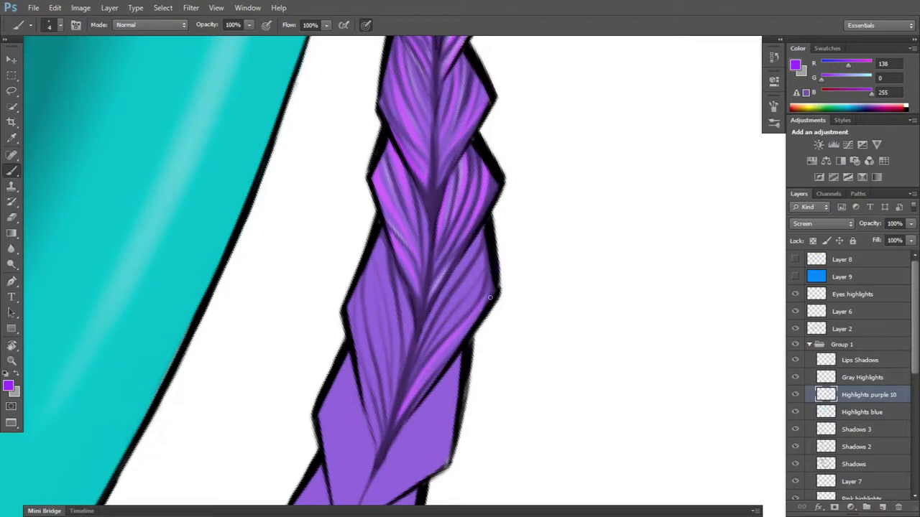
drag(414, 375, 475, 294)
- With the braid turned sideways, touch up the right-hand segment's purple highlights with the brush and eraser
key(r)
mouse_move(592, 266)
mouse_down()
mouse_move(546, 349)
mouse_move(496, 376)
mouse_up()
key(b)
key(e)
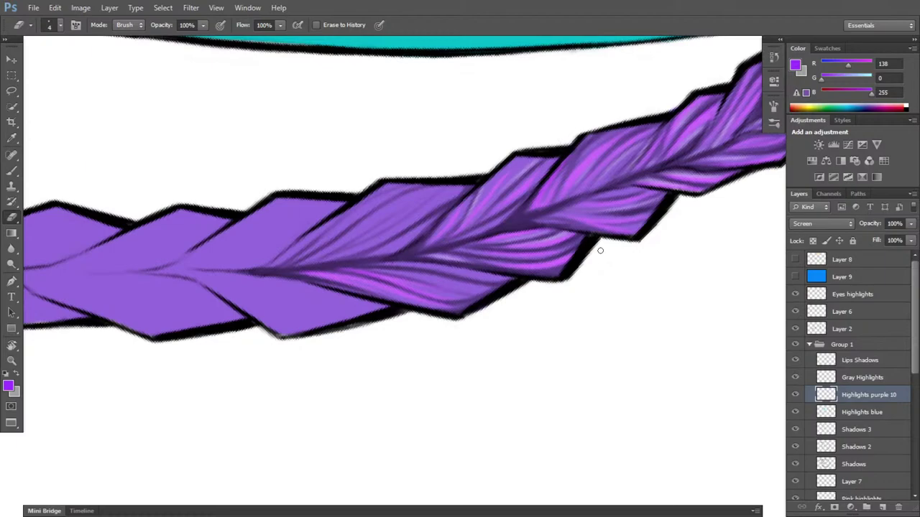
- Paint purple highlight strands along the outer part of the left-hand segment and trim their upper ends with the eraser
key(r)
drag(637, 289, 624, 125)
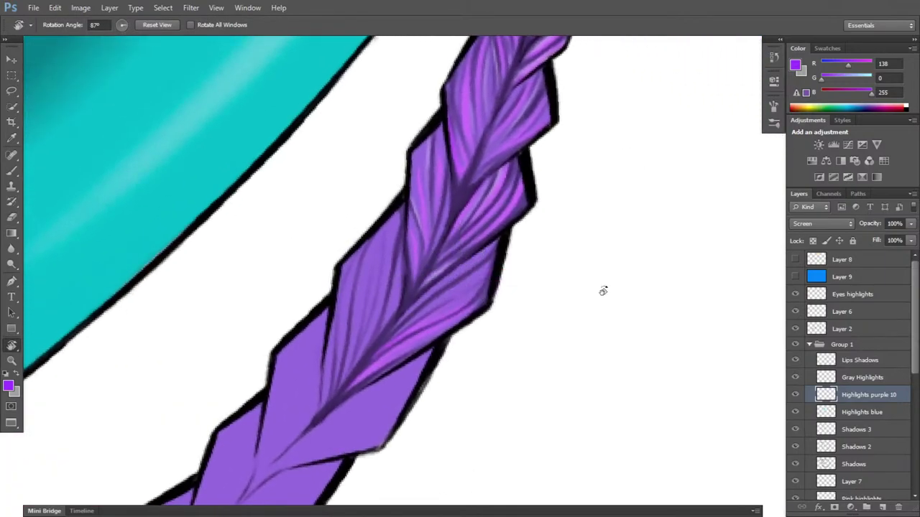
drag(603, 290, 604, 260)
key(b)
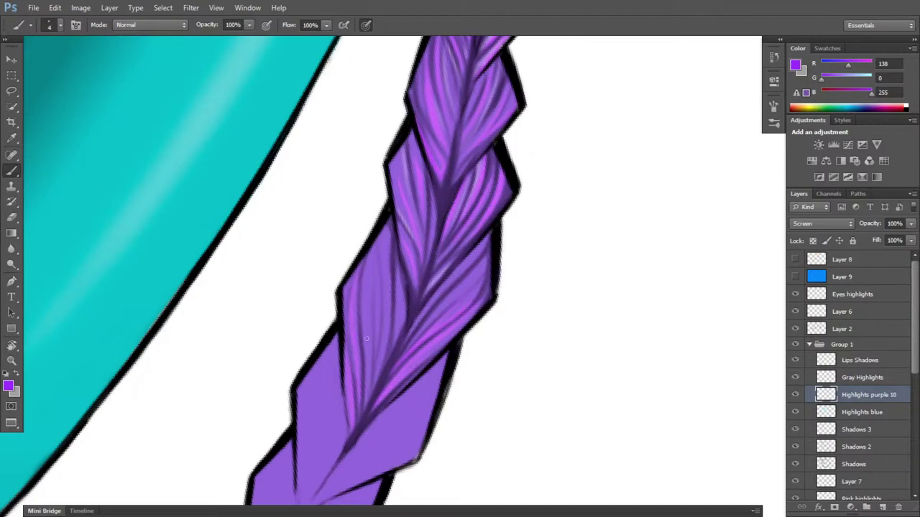
drag(363, 356, 365, 281)
key(e)
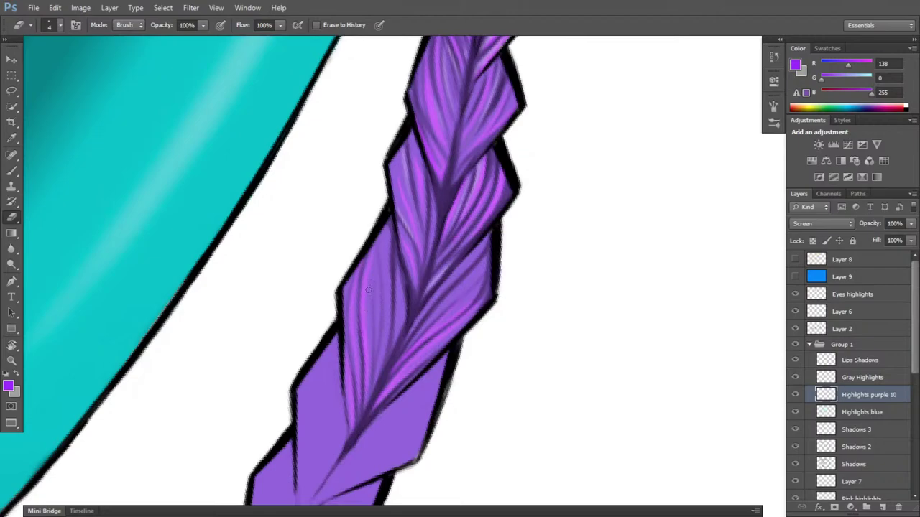
key(b)
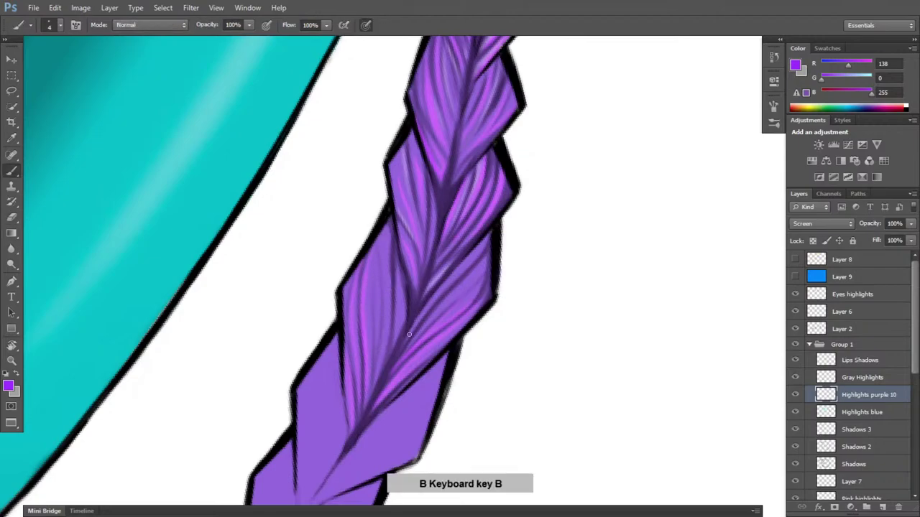
- Add purple highlight strands through the middle and inner part of the left-hand segment and erase the excess
key(r)
drag(430, 345, 474, 281)
key(b)
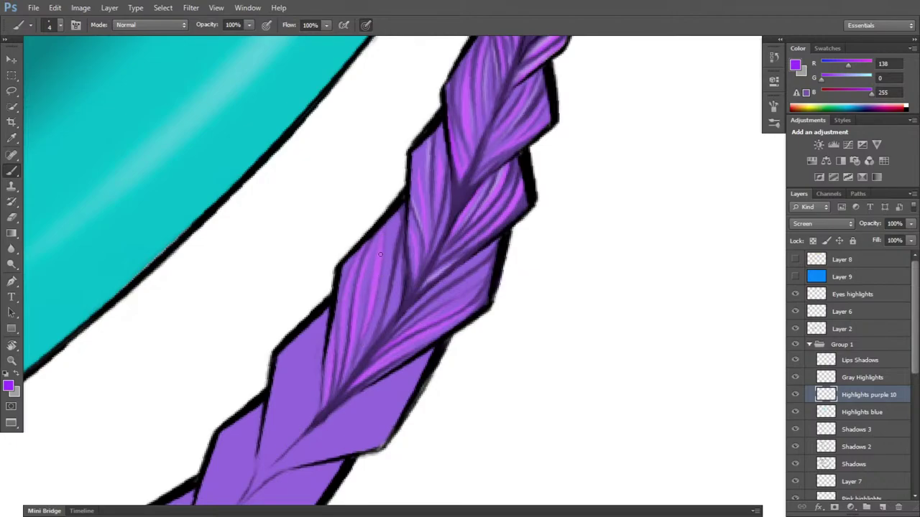
key(b)
key(e)
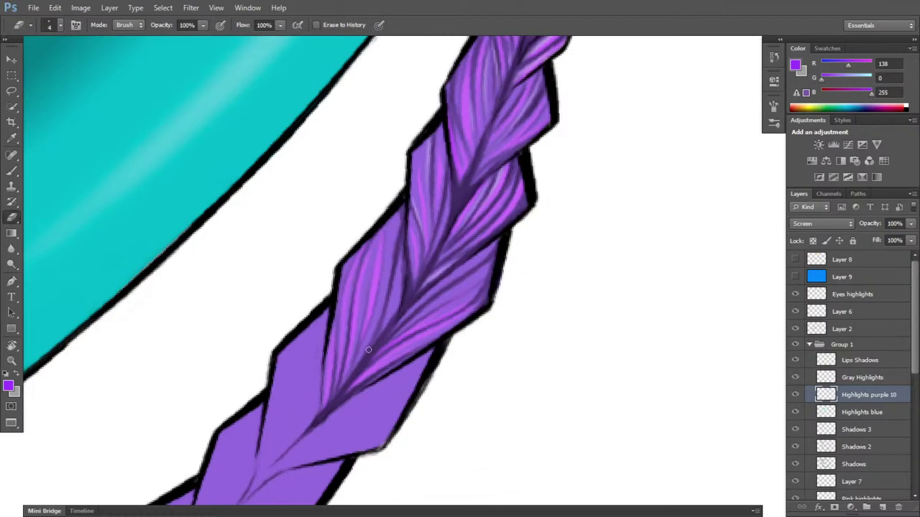
key(e)
key(b)
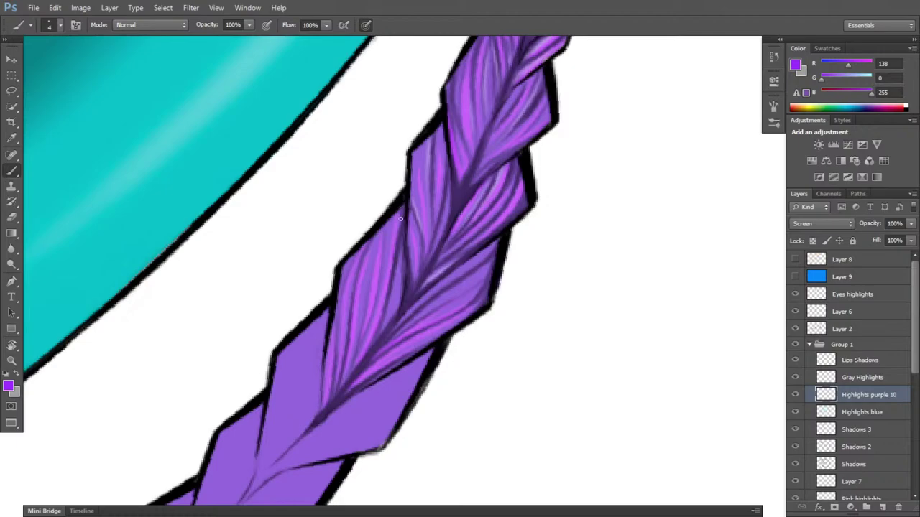
key(e)
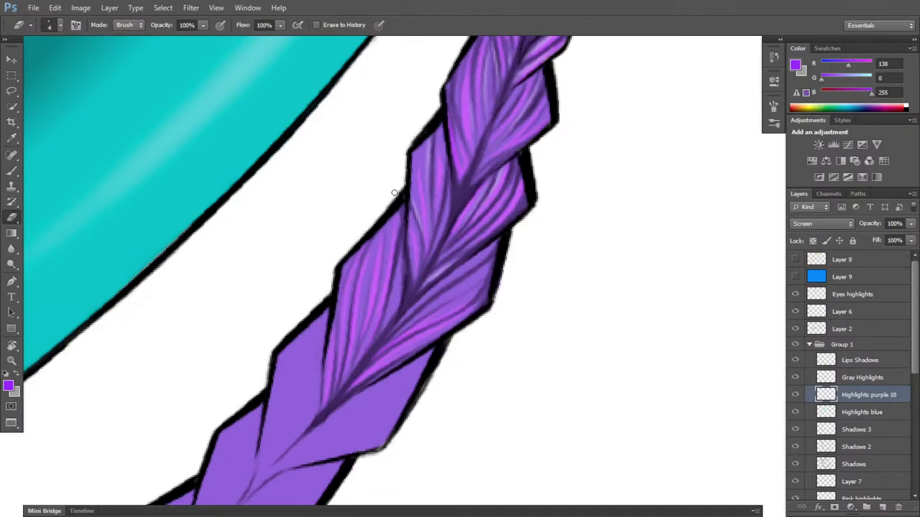
- Touch up the purple highlight strands on the left-hand segment's inner edge and the right-hand segment with the brush and eraser
key(b)
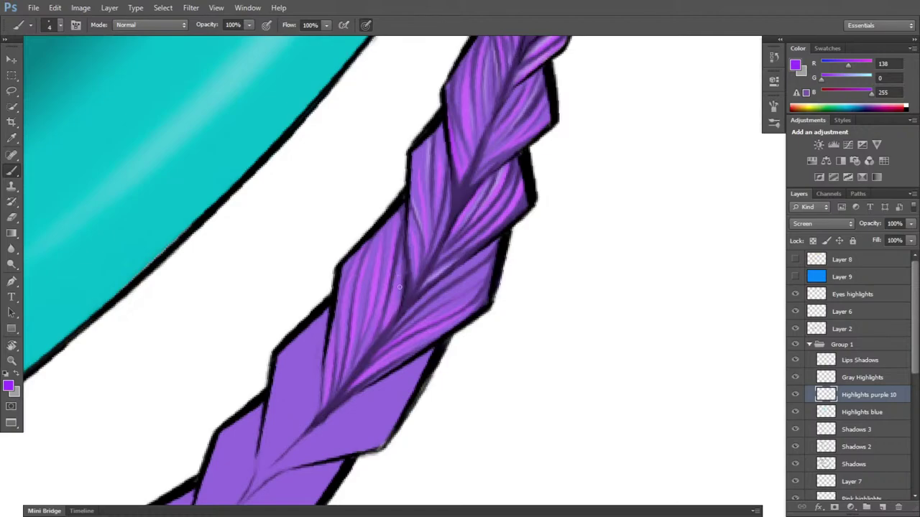
key(e)
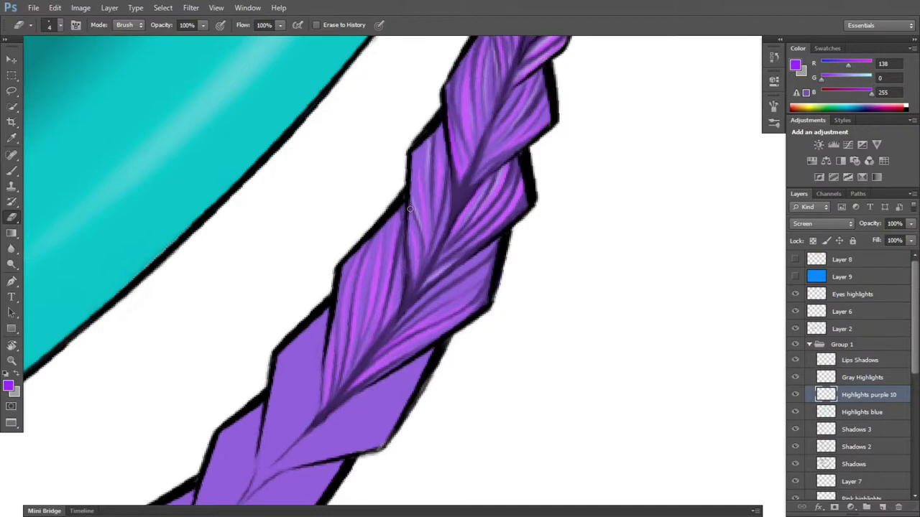
key(r)
mouse_move(595, 343)
mouse_down()
mouse_move(606, 355)
mouse_move(591, 275)
mouse_up()
key(b)
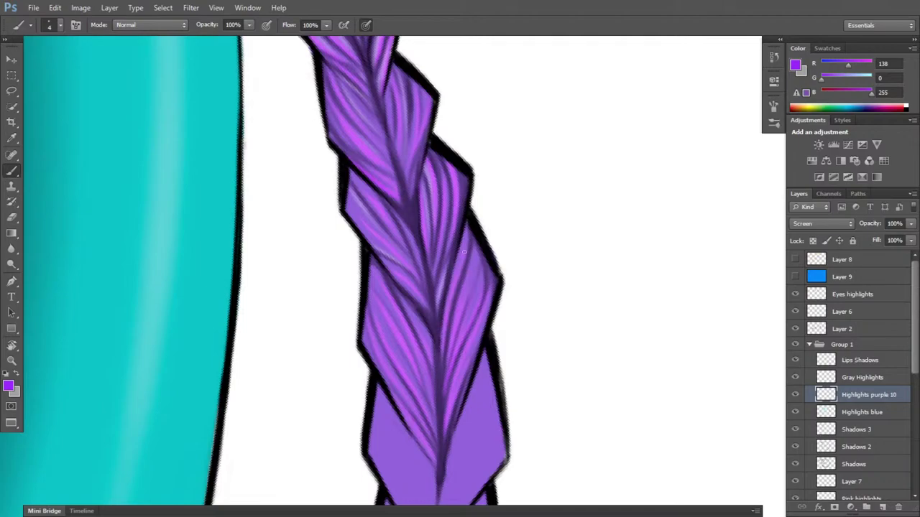
key(e)
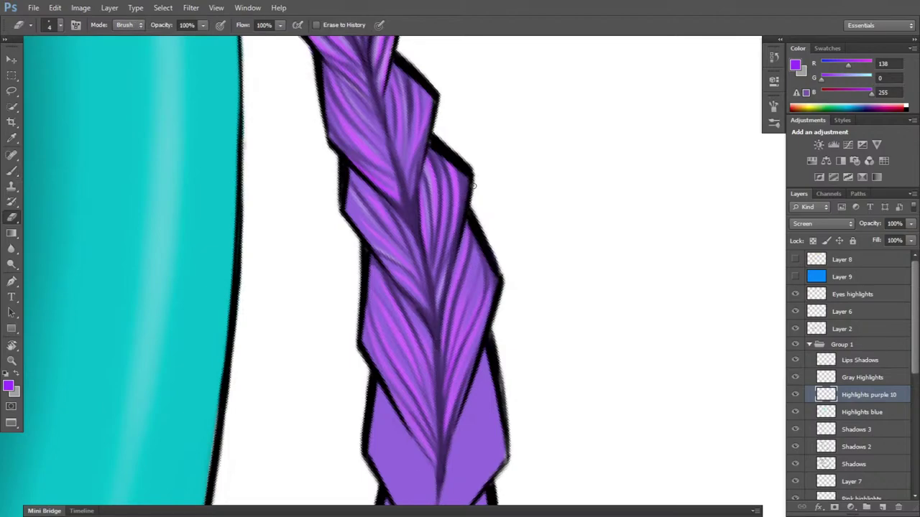
- On the Gray Highlights layer, paint soft gray highlight strands over the middle of the right-hand segment
click(877, 380)
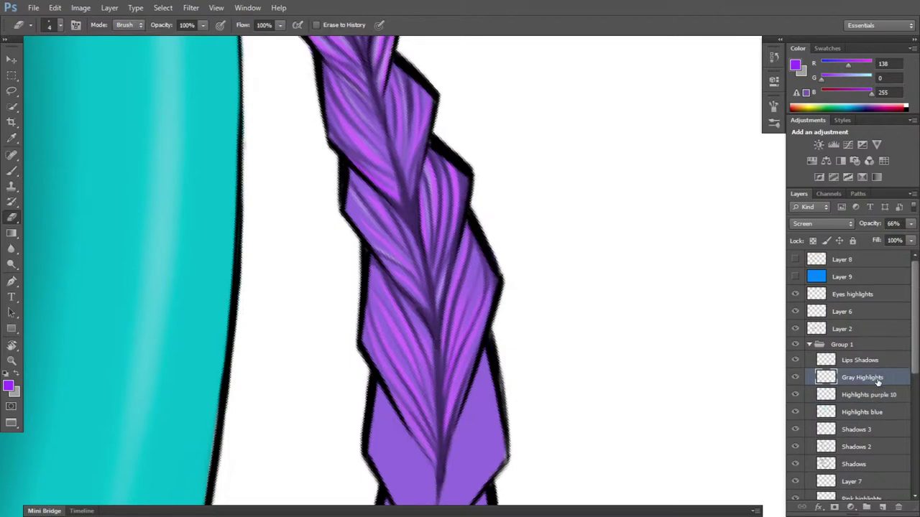
key(x)
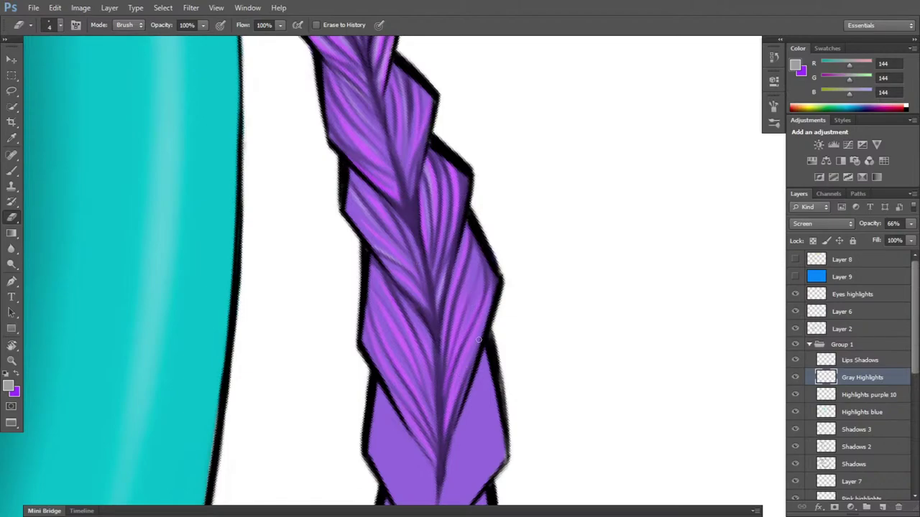
key(b)
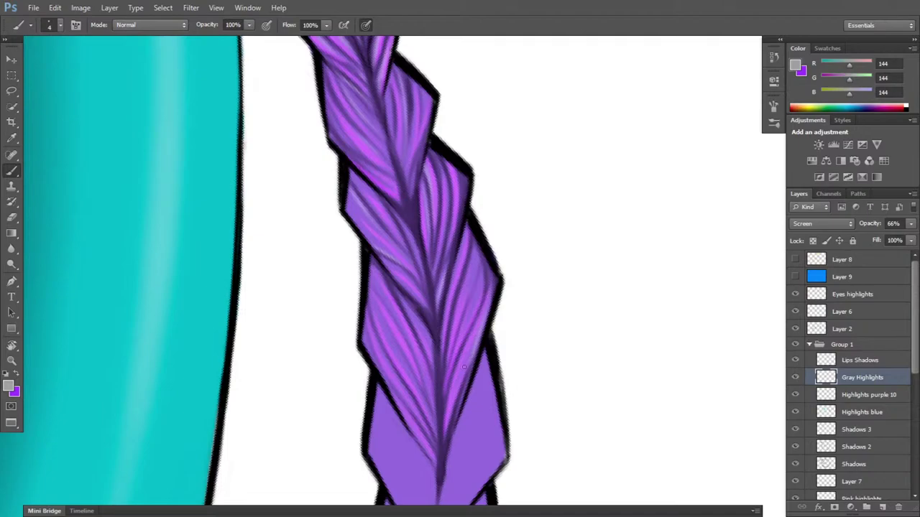
drag(474, 297, 464, 324)
drag(480, 283, 468, 322)
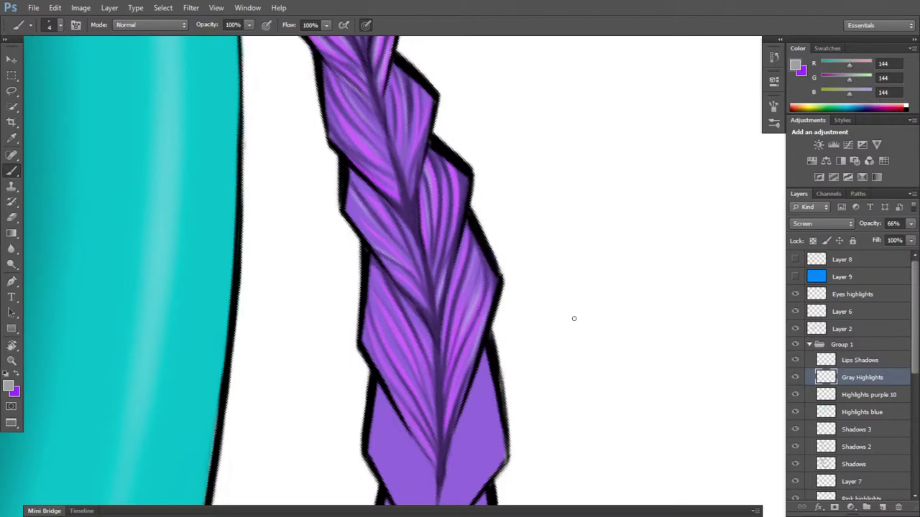
- With the braid tilted, paint gray highlight strands through the middle of the left-hand segment
key(r)
mouse_move(589, 364)
mouse_down()
mouse_move(569, 464)
mouse_move(554, 474)
mouse_up()
key(b)
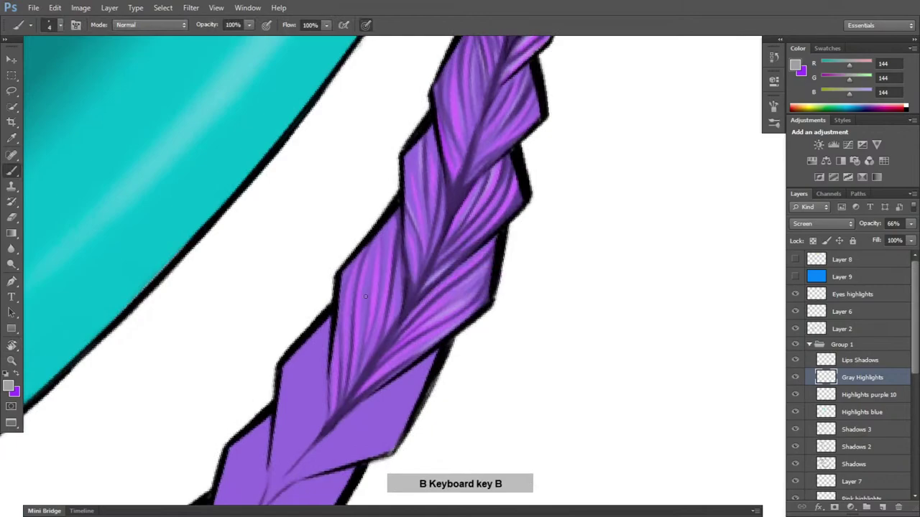
drag(358, 357, 366, 283)
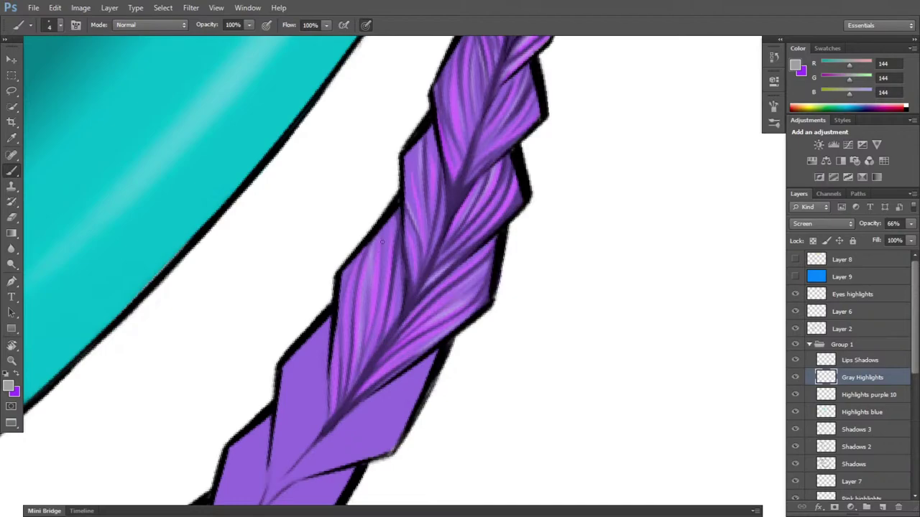
drag(382, 270, 378, 291)
- On the Shadows layer, paint gray shadow strokes along the centre line of the next unshaded braid section
key(r)
drag(610, 386, 590, 251)
key(space)
drag(566, 362, 466, 294)
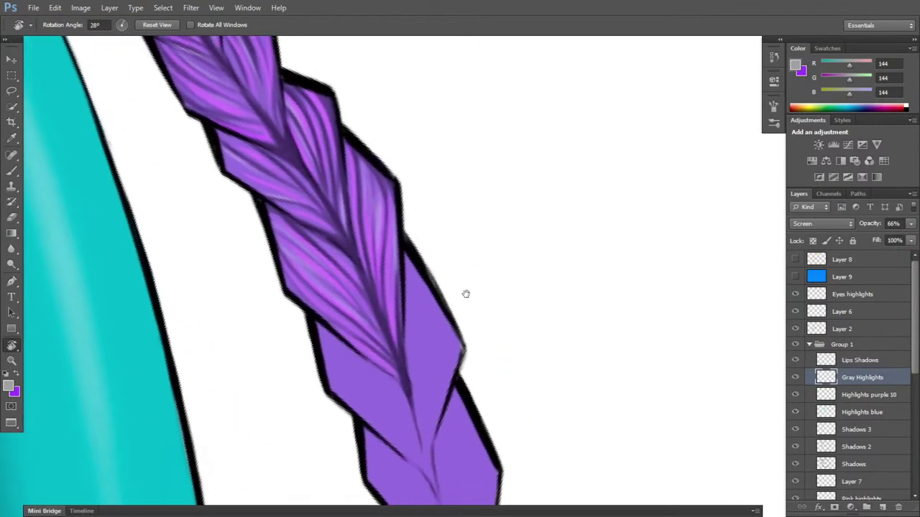
key(r)
drag(546, 283, 567, 331)
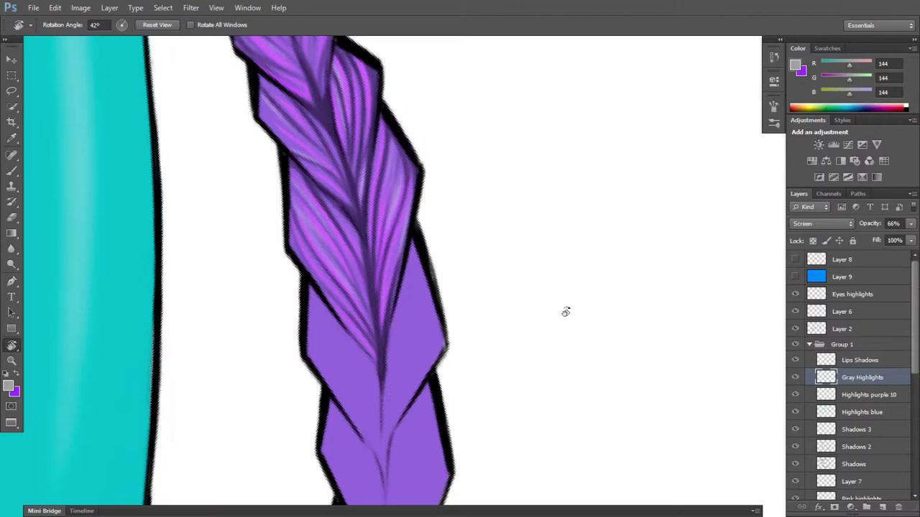
key(b)
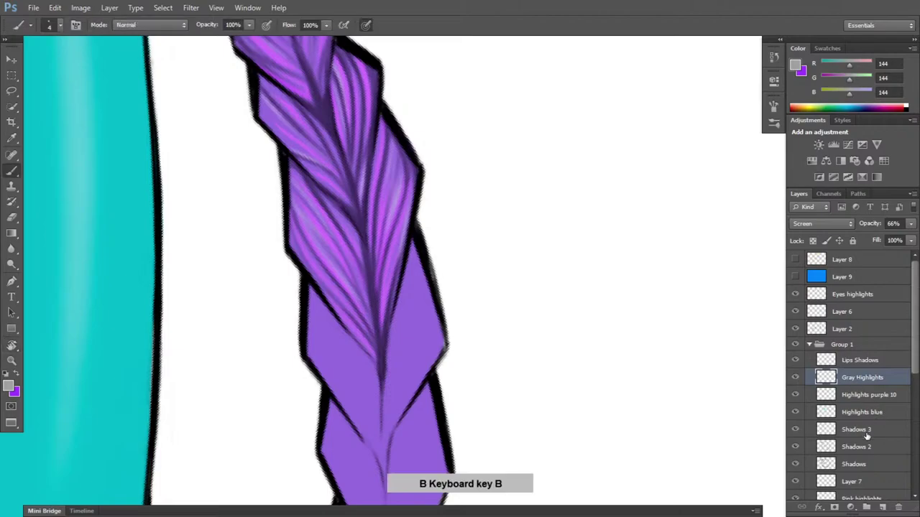
click(860, 464)
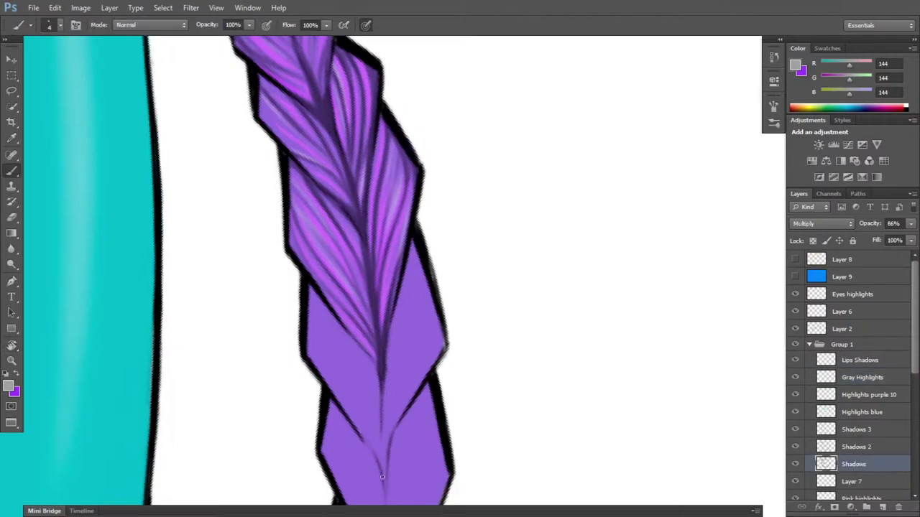
mouse_move(389, 435)
mouse_down()
mouse_move(384, 475)
mouse_move(382, 441)
mouse_up()
drag(384, 480, 381, 391)
drag(379, 447, 369, 361)
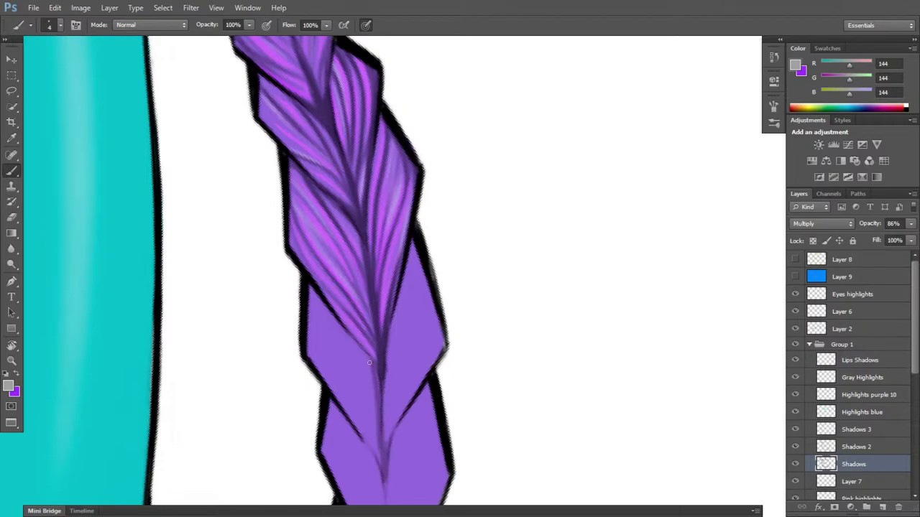
- Widen the new section's centre shadow and paint a curved shadow strand across its right-hand segment
mouse_move(376, 427)
mouse_down()
mouse_move(375, 380)
mouse_move(382, 468)
mouse_move(384, 391)
mouse_up()
drag(386, 445, 394, 318)
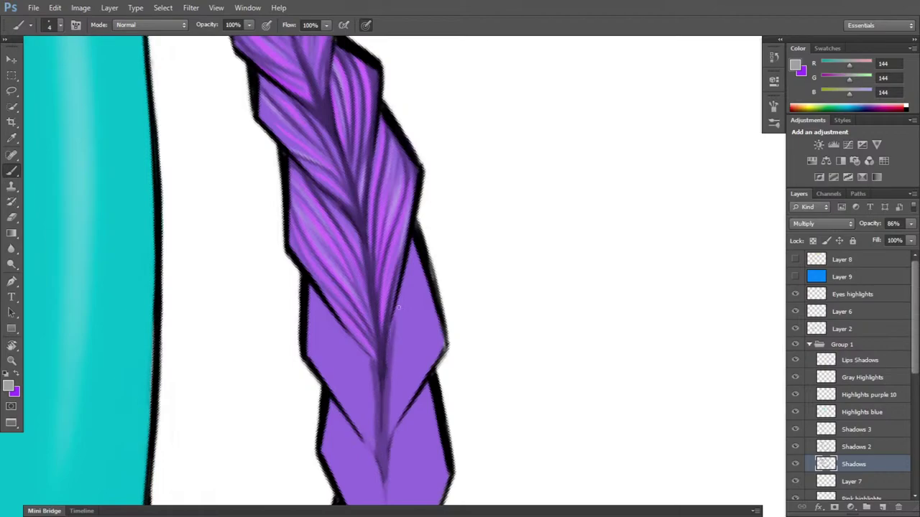
drag(389, 352, 397, 311)
mouse_move(391, 428)
mouse_down()
mouse_move(389, 406)
mouse_move(427, 302)
mouse_up()
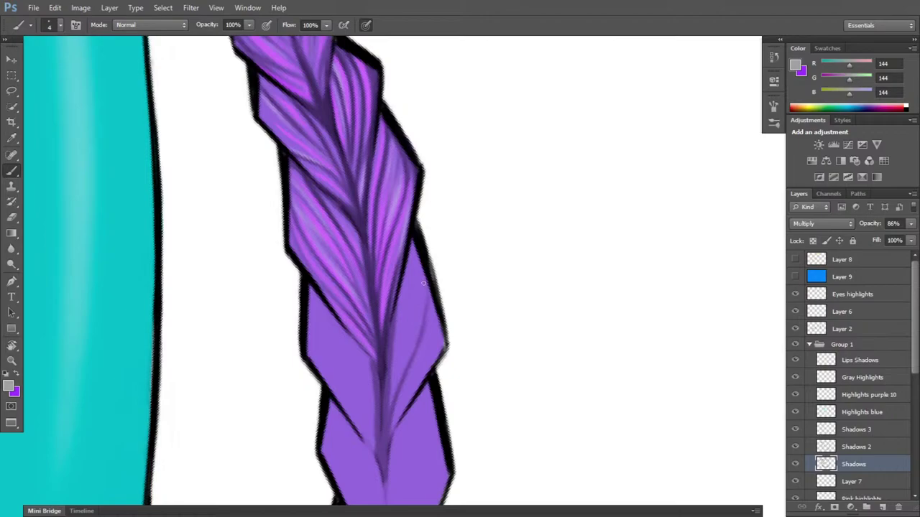
mouse_move(419, 337)
mouse_down()
mouse_move(428, 312)
mouse_move(424, 270)
mouse_up()
- Paint fanned shadow strands from the centre up through the new section's left-hand segment and clean them with the eraser
key(r)
mouse_move(455, 386)
mouse_down()
mouse_move(425, 435)
mouse_move(309, 333)
mouse_up()
key(e)
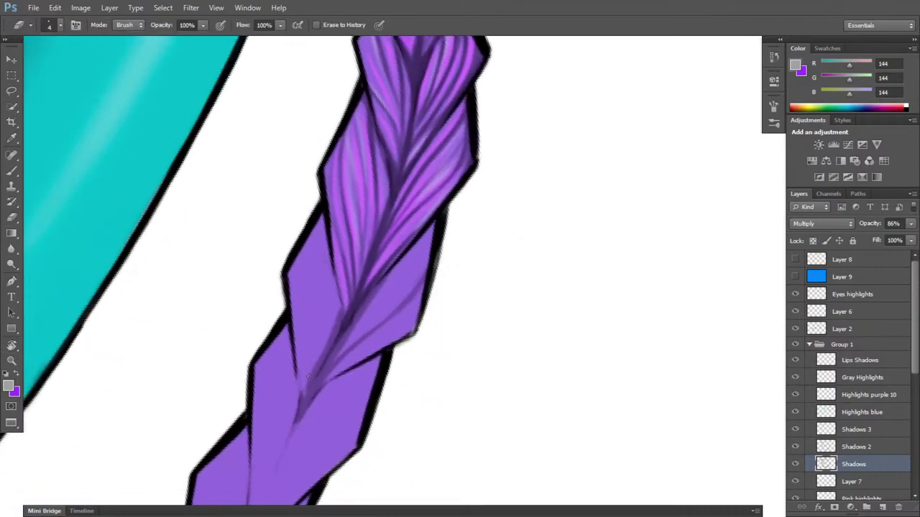
key(b)
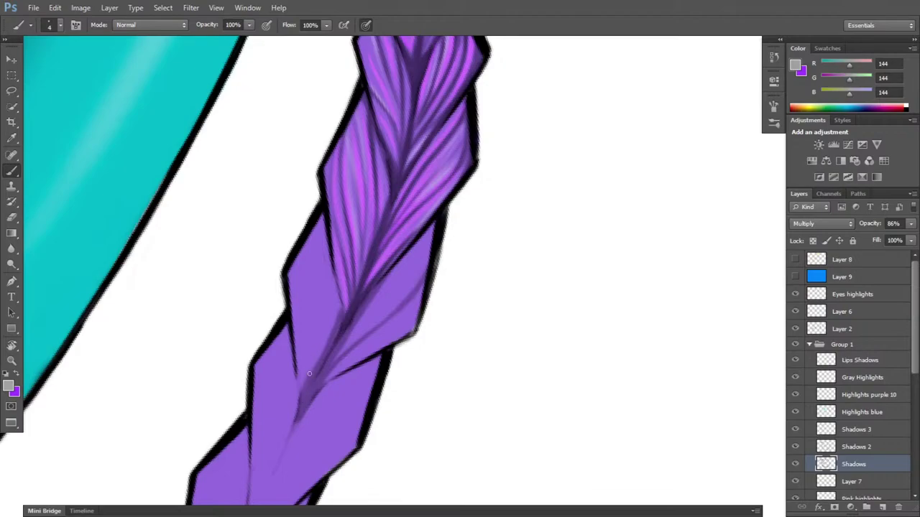
mouse_move(309, 373)
mouse_down()
mouse_move(304, 268)
mouse_move(312, 338)
mouse_move(306, 291)
mouse_up()
mouse_move(315, 355)
mouse_down()
mouse_move(316, 244)
mouse_move(315, 334)
mouse_move(327, 224)
mouse_move(318, 274)
mouse_up()
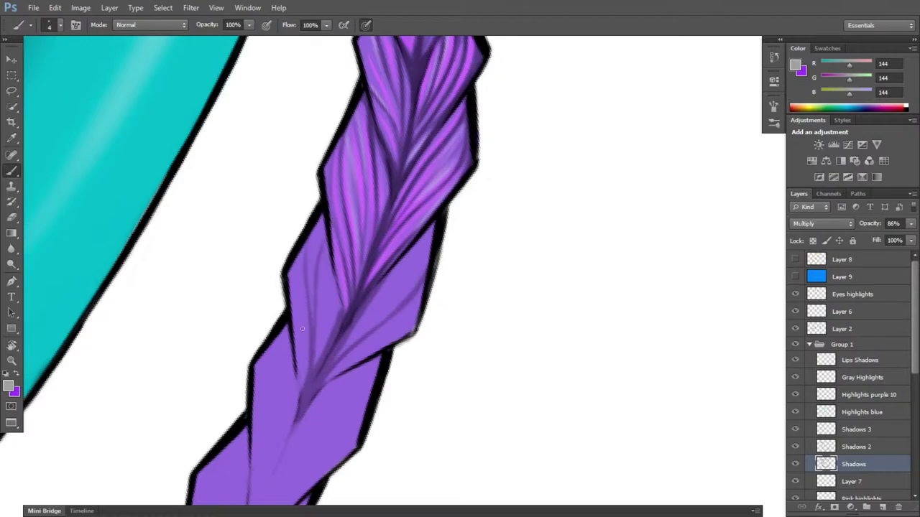
drag(303, 336, 299, 315)
drag(319, 357, 327, 259)
key(e)
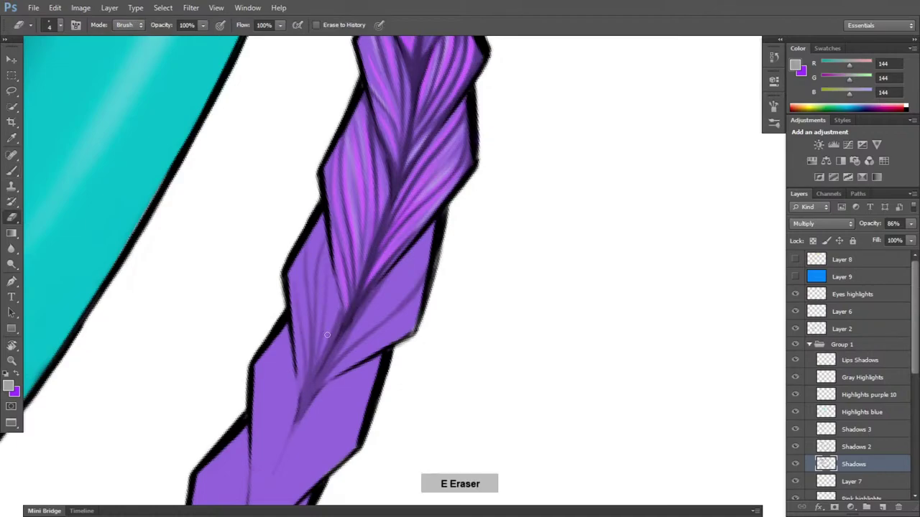
- Fill the new section's right-hand segment with more shadow strands and trim them along the outline
key(b)
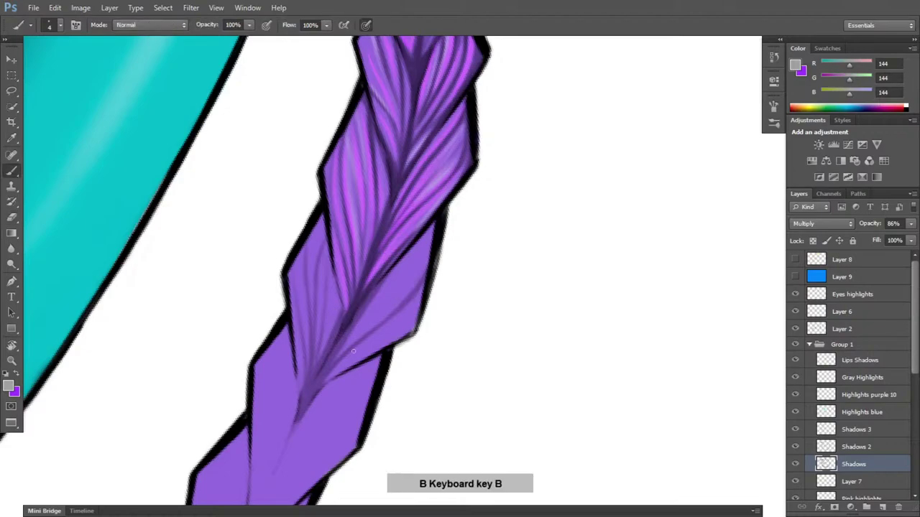
drag(361, 330, 414, 267)
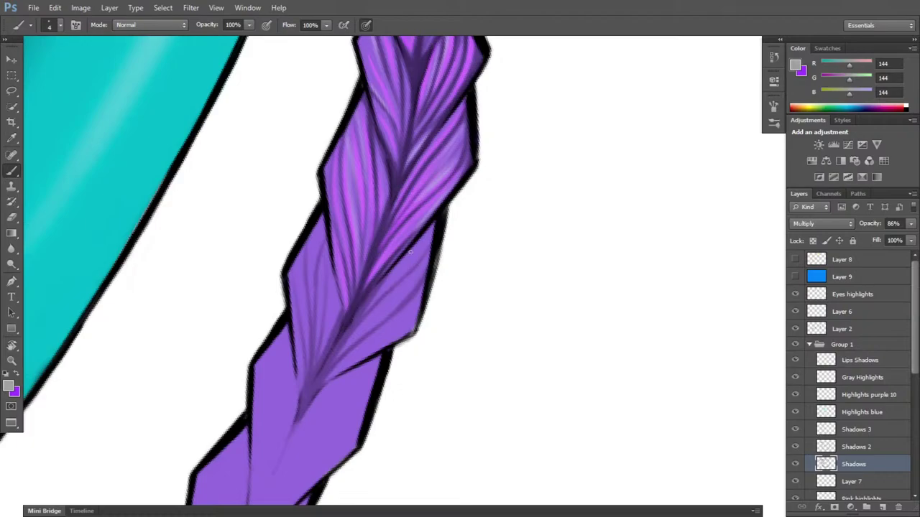
key(r)
mouse_move(489, 363)
mouse_down()
mouse_move(513, 287)
mouse_move(493, 338)
mouse_up()
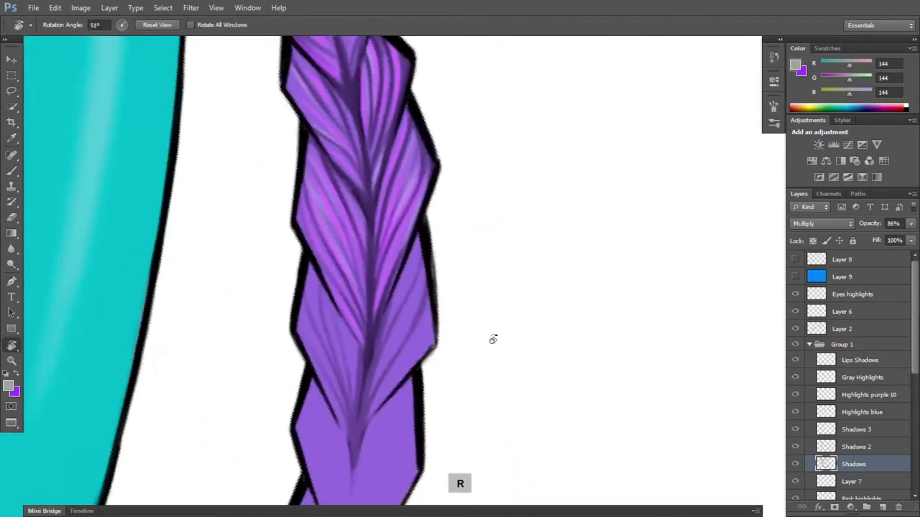
key(b)
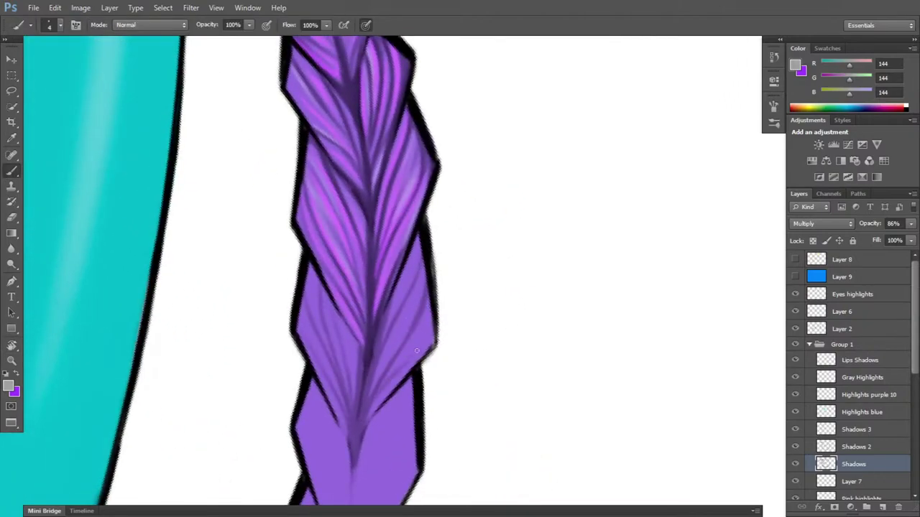
key(e)
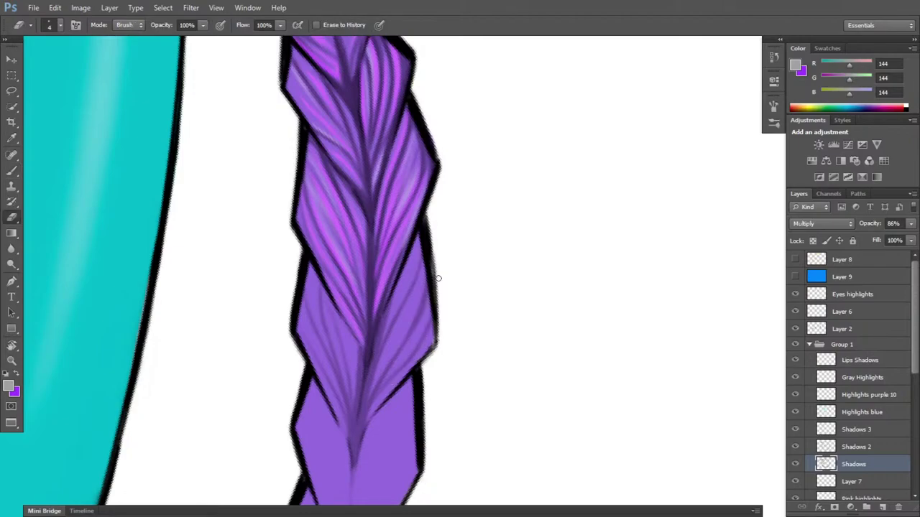
- Switch to the Shadows 2 layer for deeper shading of the new braid section
click(877, 446)
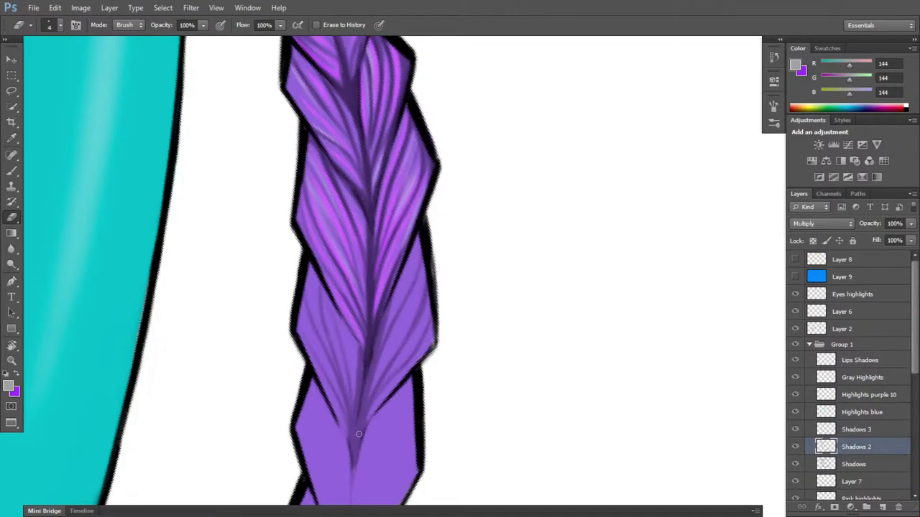
- Brush darker gray strands along the centre crease and right half of the partly shaded braid segment on the Shadows 2 layer
key(b)
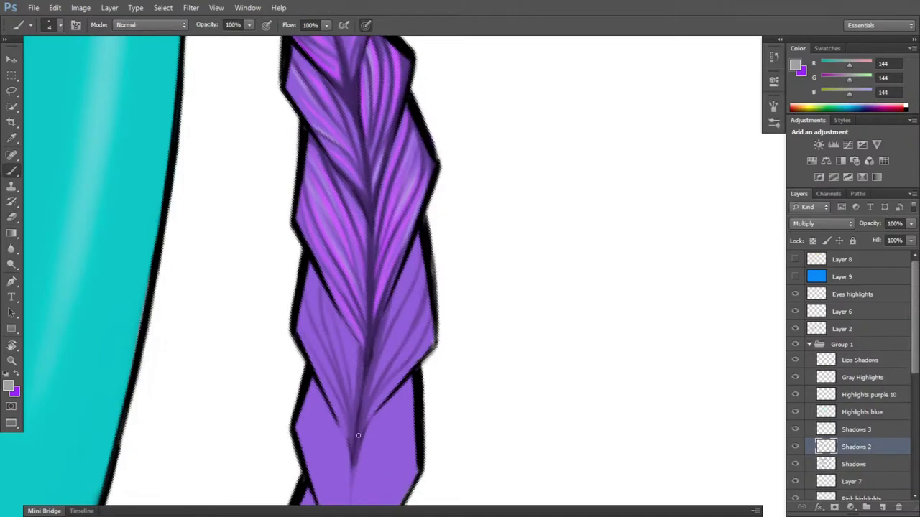
drag(355, 460, 370, 365)
drag(361, 403, 366, 377)
drag(354, 437, 369, 346)
drag(365, 410, 426, 299)
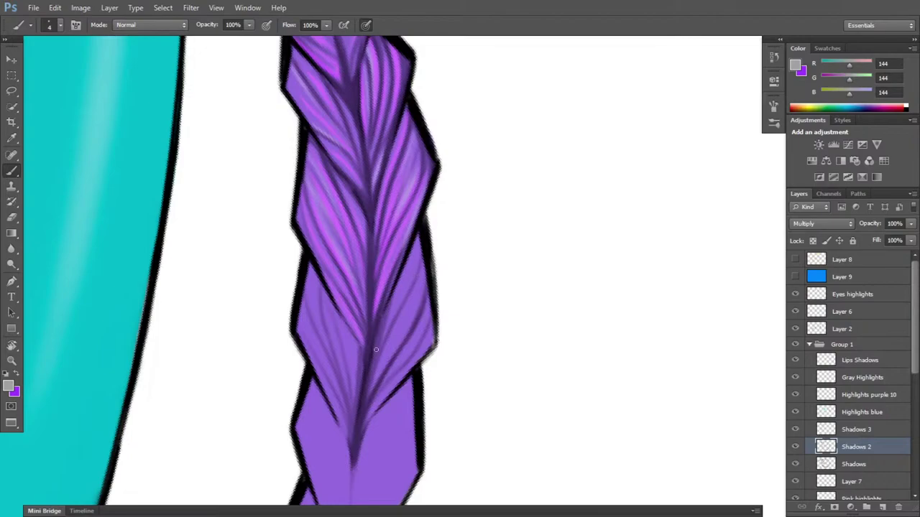
drag(371, 368, 398, 310)
drag(371, 373, 385, 315)
drag(376, 350, 425, 262)
drag(375, 398, 410, 356)
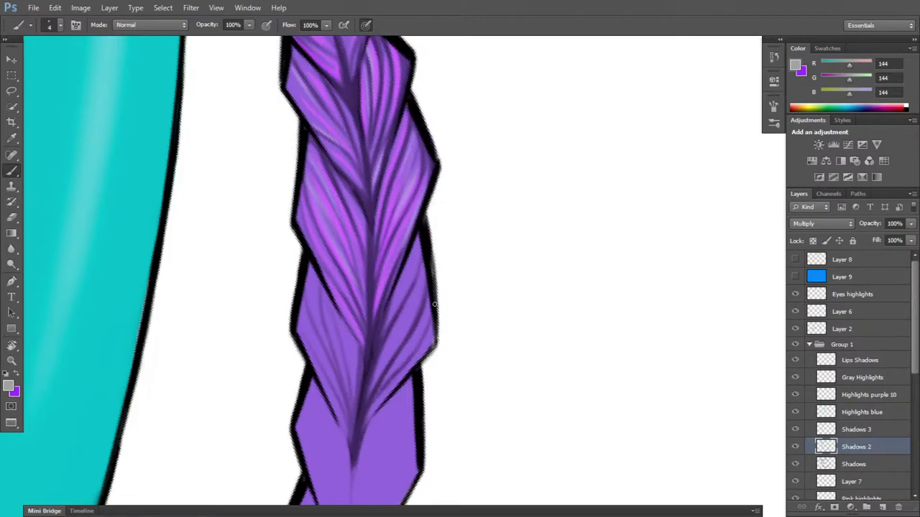
- On the Shadows layer, brush soft shadow strands into the left half of the same braid segment and refine them with the Eraser
key(r)
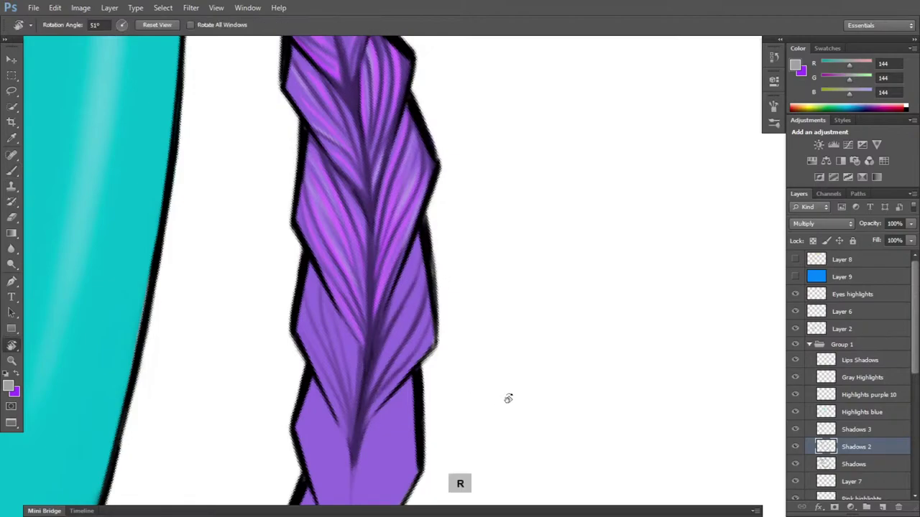
click(866, 465)
key(b)
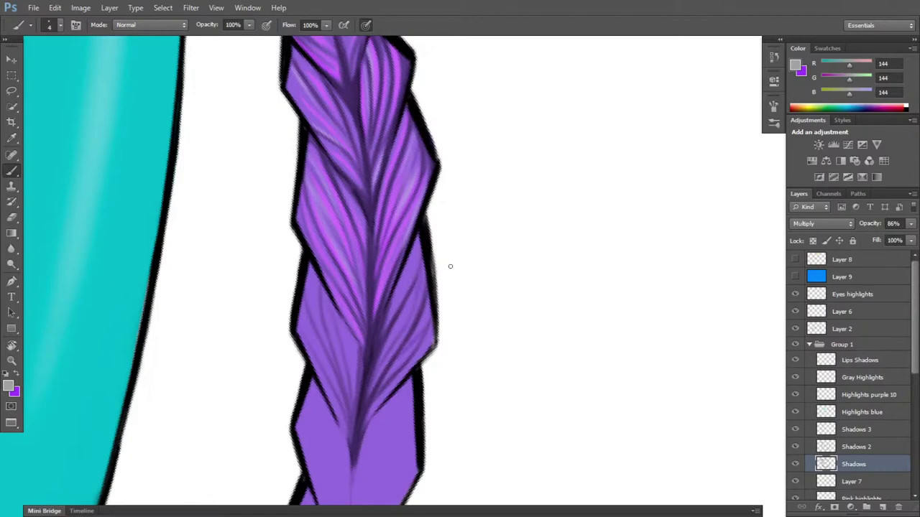
key(r)
mouse_move(335, 322)
mouse_down()
mouse_move(371, 460)
mouse_move(338, 429)
mouse_up()
key(b)
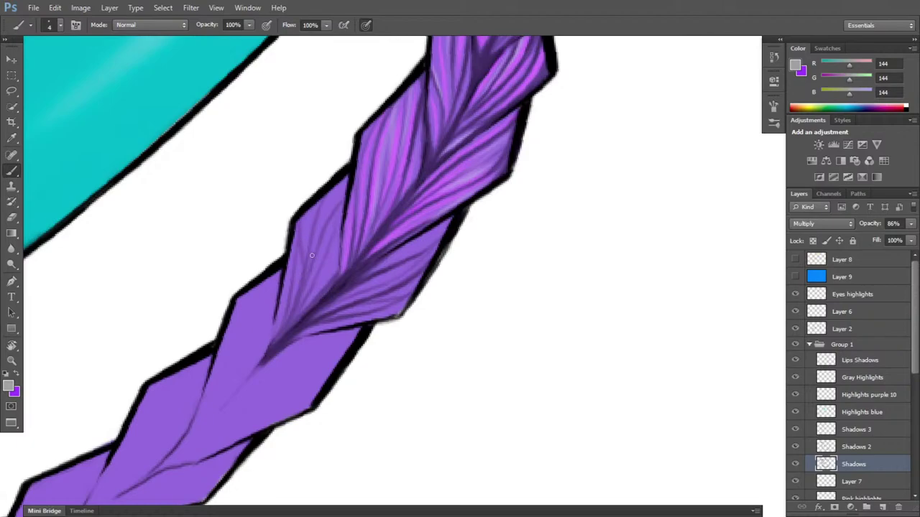
key(e)
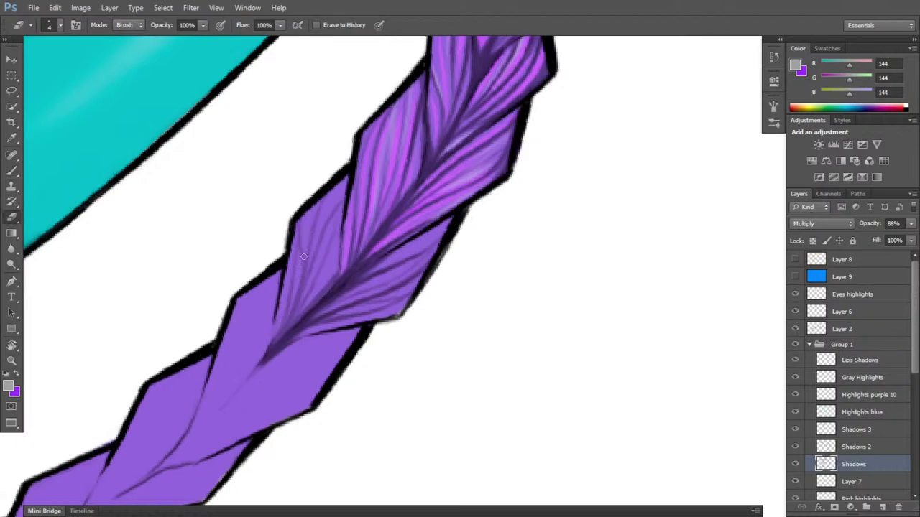
key(b)
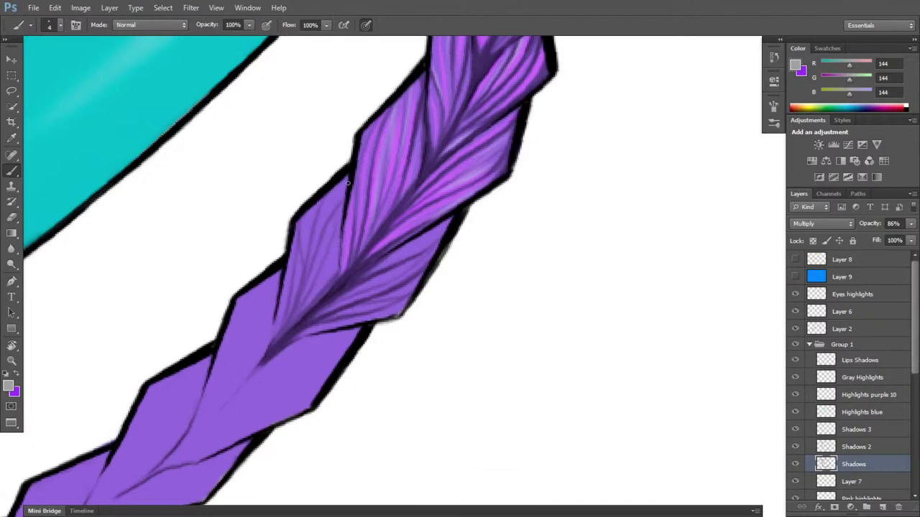
key(e)
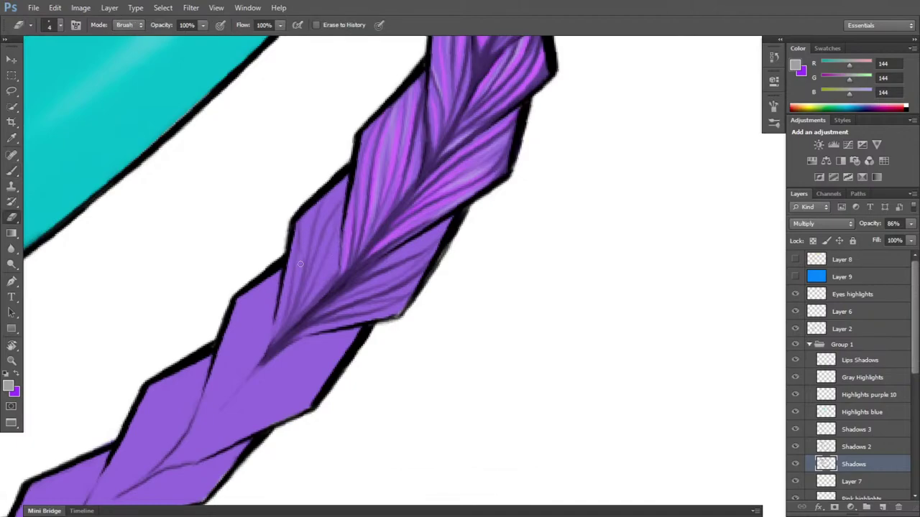
key(b)
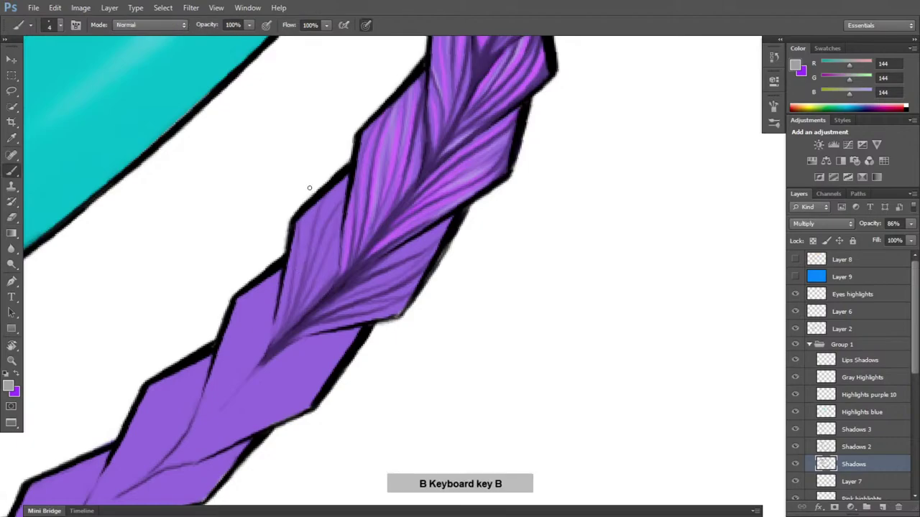
- On the Shadows 2 layer, darken the strands in the left half of the segment from the centre crease outward
click(866, 448)
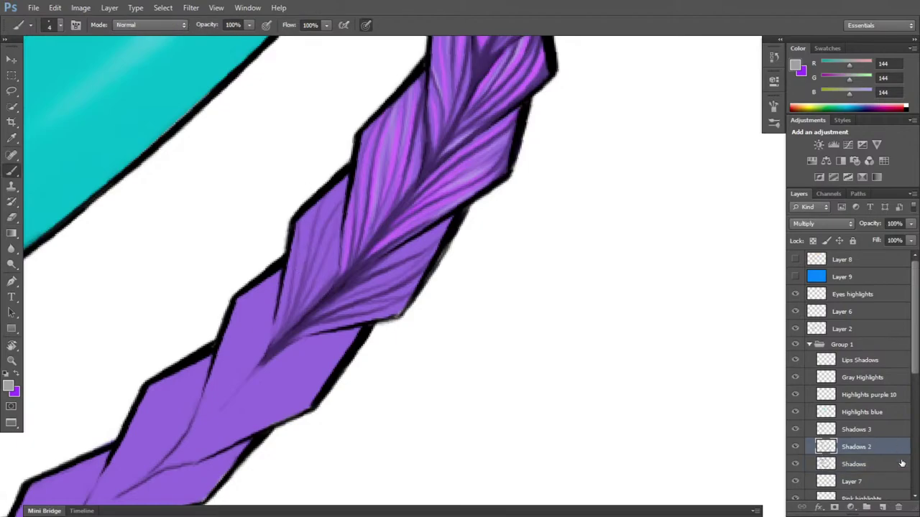
drag(294, 305, 282, 337)
drag(303, 277, 332, 184)
drag(291, 316, 313, 256)
- Deepen the shadows beside the segment's centre crease and along the lower edge of its left half down to the tip
key(r)
drag(464, 377, 540, 340)
key(b)
mouse_move(350, 345)
mouse_down()
mouse_move(334, 392)
mouse_move(343, 363)
mouse_up()
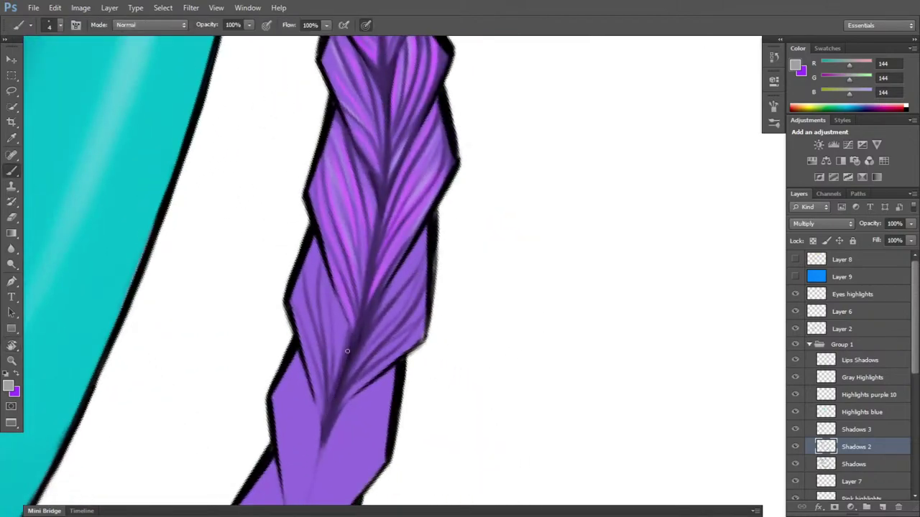
drag(351, 325, 345, 352)
drag(347, 305, 337, 356)
drag(340, 289, 332, 316)
drag(316, 396, 323, 422)
drag(310, 379, 323, 426)
drag(306, 361, 311, 378)
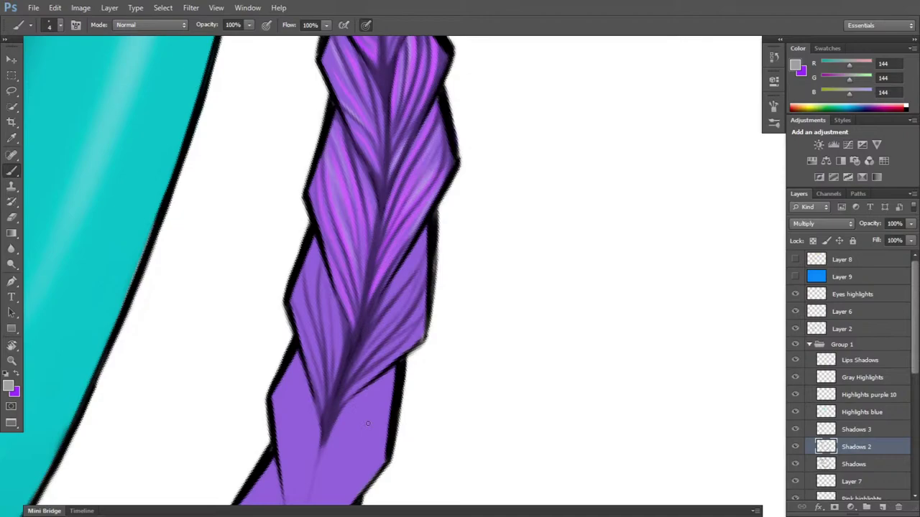
- Reduce the brush size to 3 and add thin dark strands near the outer edge of the segment's left half
key(r)
mouse_move(367, 424)
mouse_down()
mouse_move(581, 360)
mouse_move(580, 257)
mouse_move(597, 311)
mouse_move(571, 400)
mouse_up()
key(b)
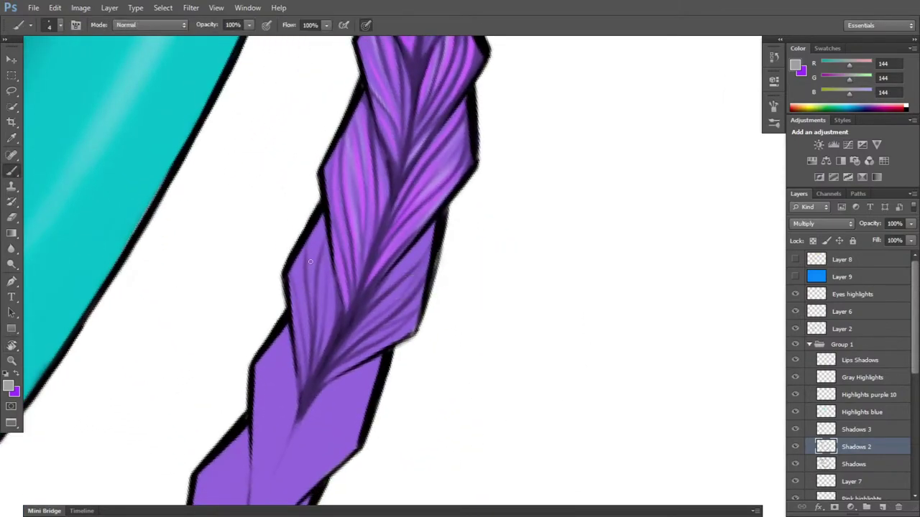
key([)
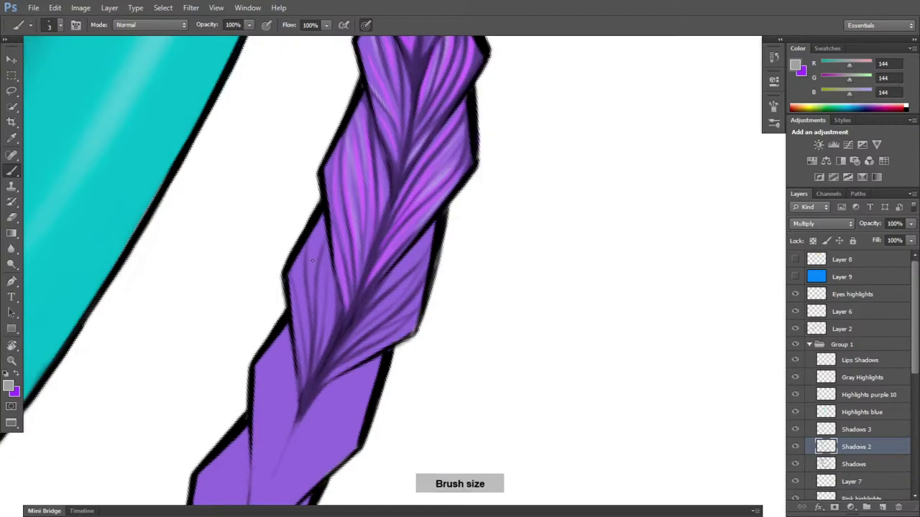
key(b)
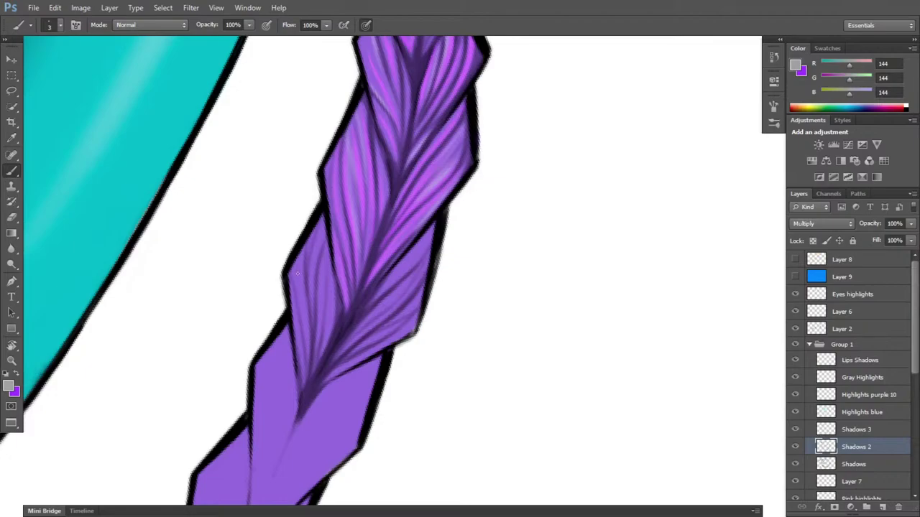
drag(298, 292, 308, 228)
- On the Highlights purple 10 layer, paint purple (138, 0, 255) highlight strands in the segment's right half and clean them up with the Eraser
key(r)
drag(312, 363, 618, 353)
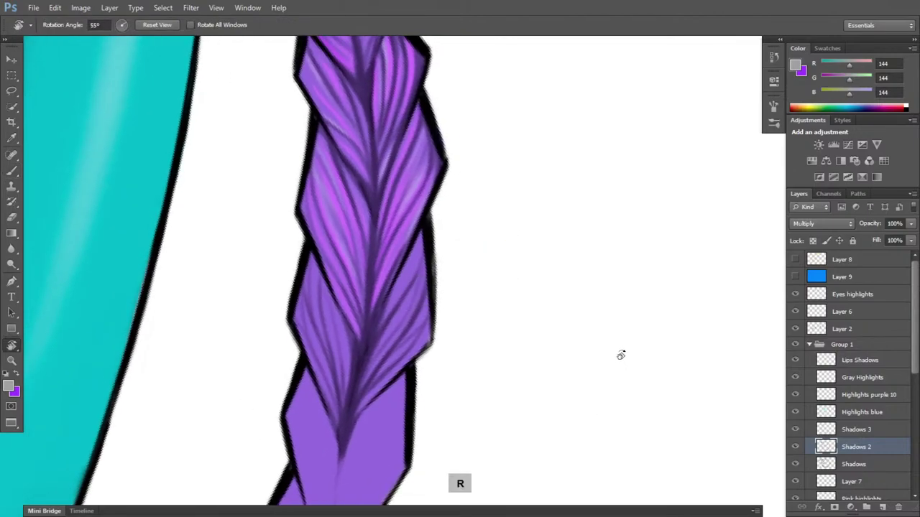
click(877, 393)
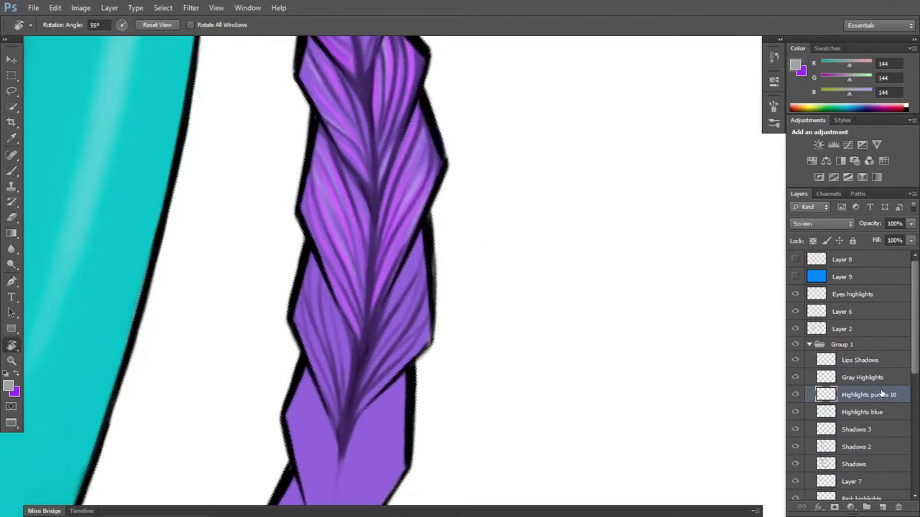
key(x)
key(b)
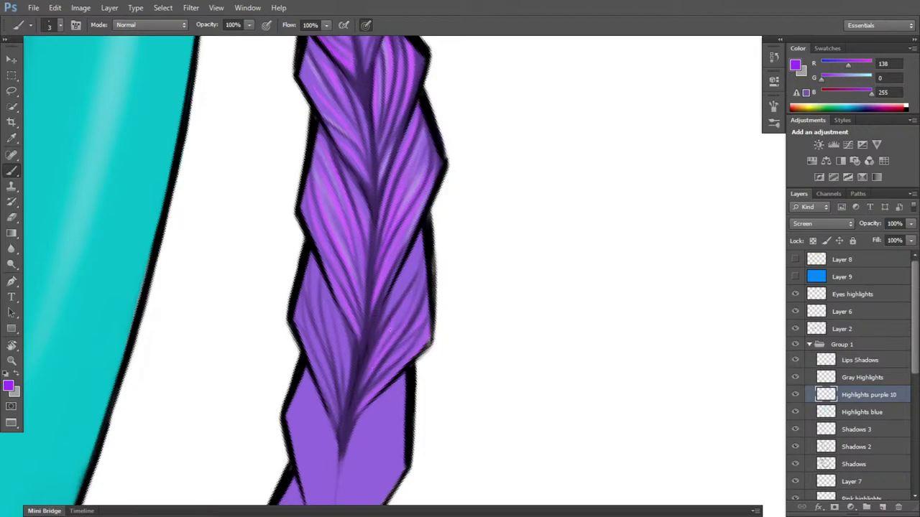
key(e)
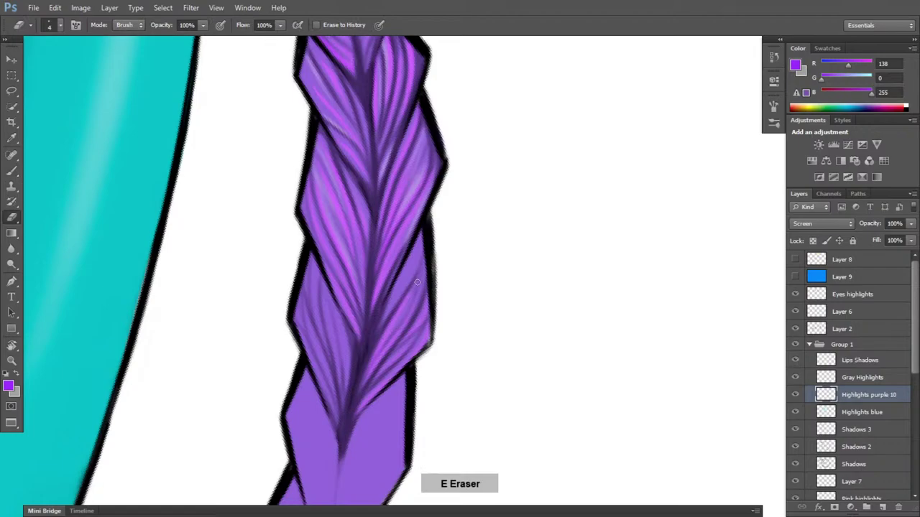
key(b)
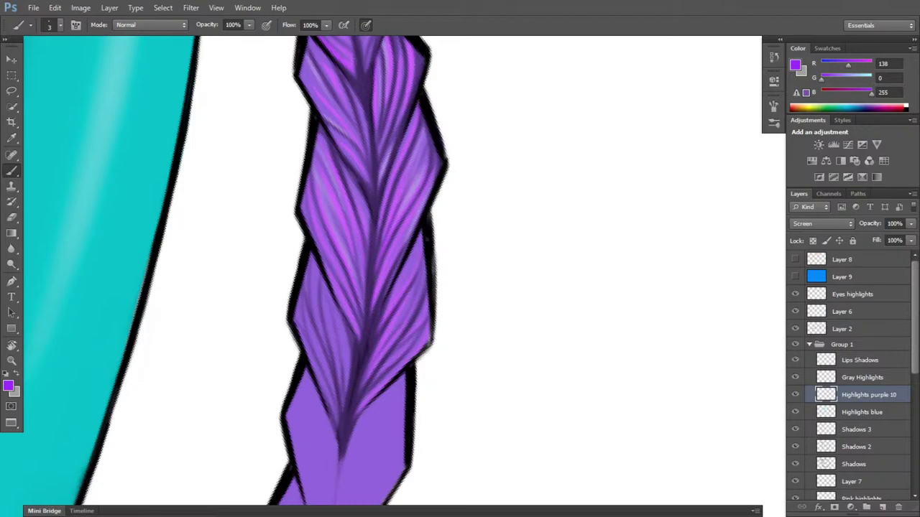
- Paint matching purple highlight strands between the shadows in the segment's left half
key(r)
drag(530, 407, 468, 430)
key(b)
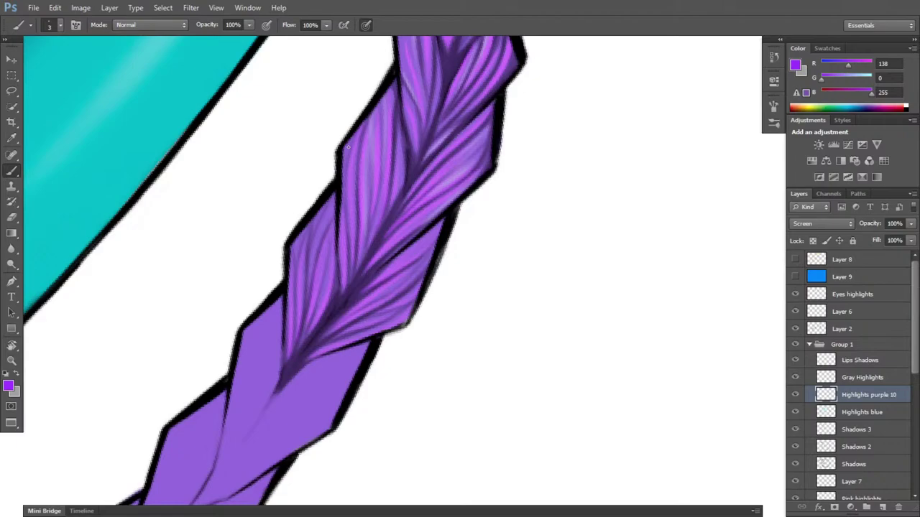
- On the Gray Highlights layer, paint thin gray (144, 144, 144) highlights across both halves of the segment and tidy them with the Eraser
click(865, 379)
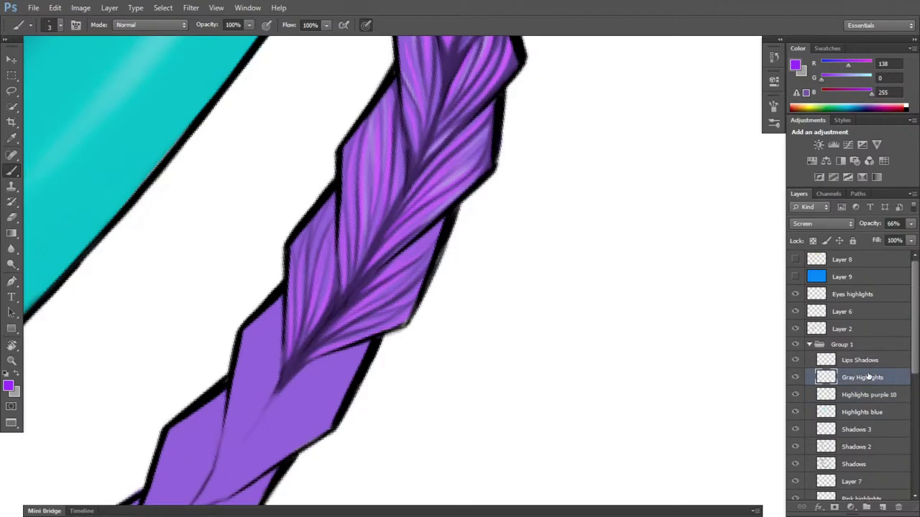
key(x)
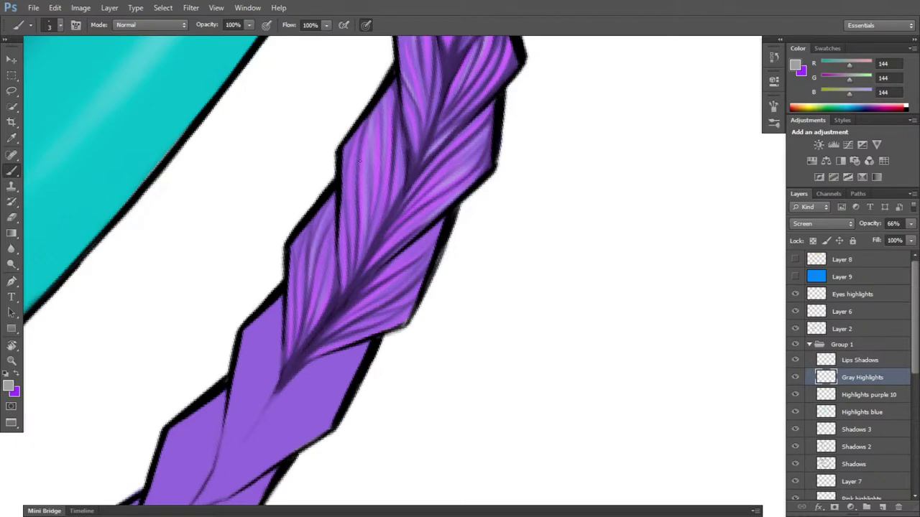
key(r)
mouse_move(496, 360)
mouse_down()
mouse_move(524, 302)
mouse_move(518, 312)
mouse_up()
key(b)
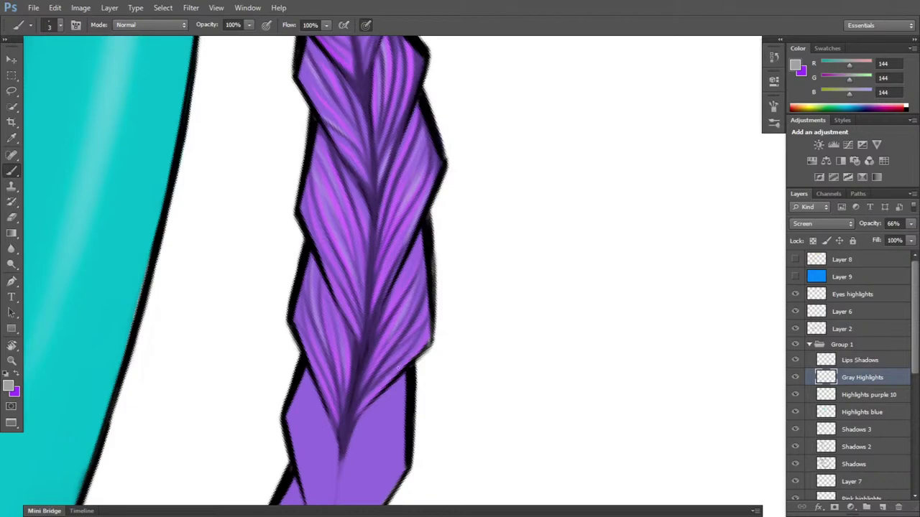
drag(398, 368, 378, 388)
drag(416, 257, 400, 289)
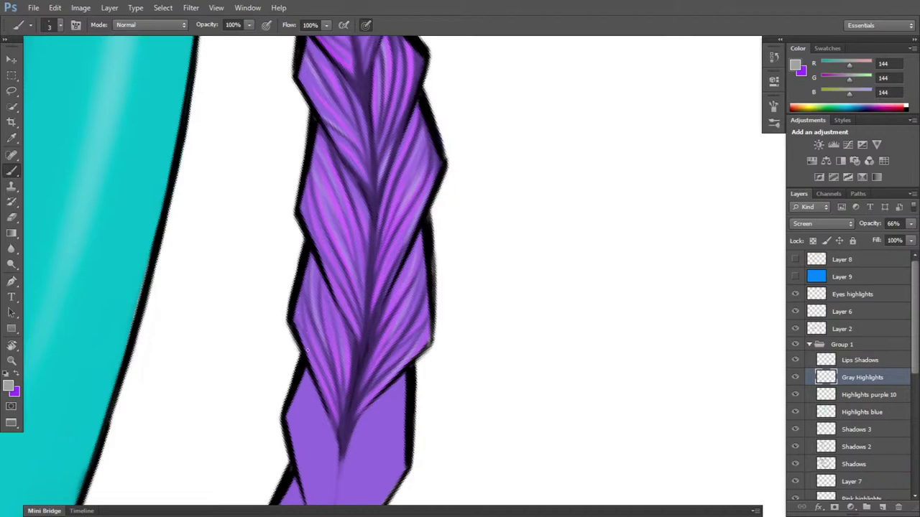
drag(307, 350, 319, 375)
key(e)
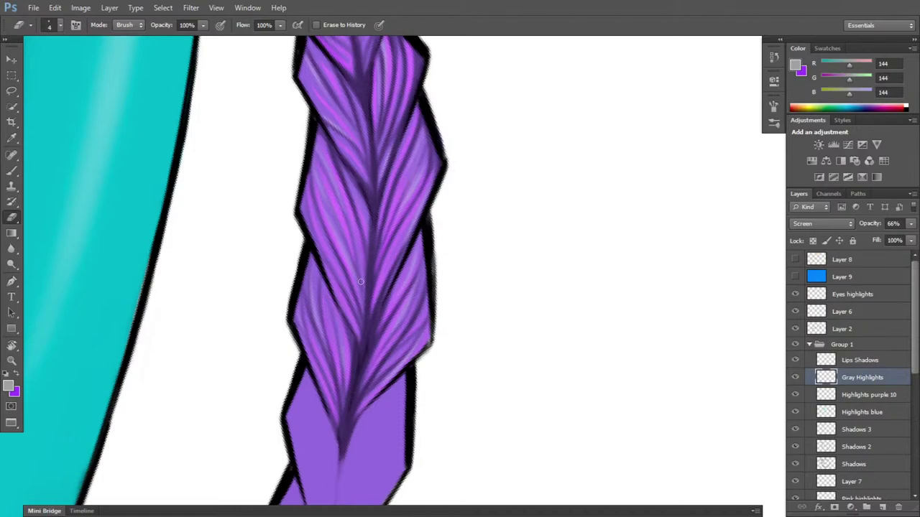
- On the Shadows layer, brush the first shadow strands from the centre crease into the left half of the next unshaded braid segment below
key(r)
mouse_move(637, 365)
mouse_down()
mouse_move(653, 381)
mouse_move(656, 363)
mouse_move(657, 376)
mouse_move(587, 409)
mouse_move(642, 289)
mouse_move(634, 370)
mouse_up()
key(space)
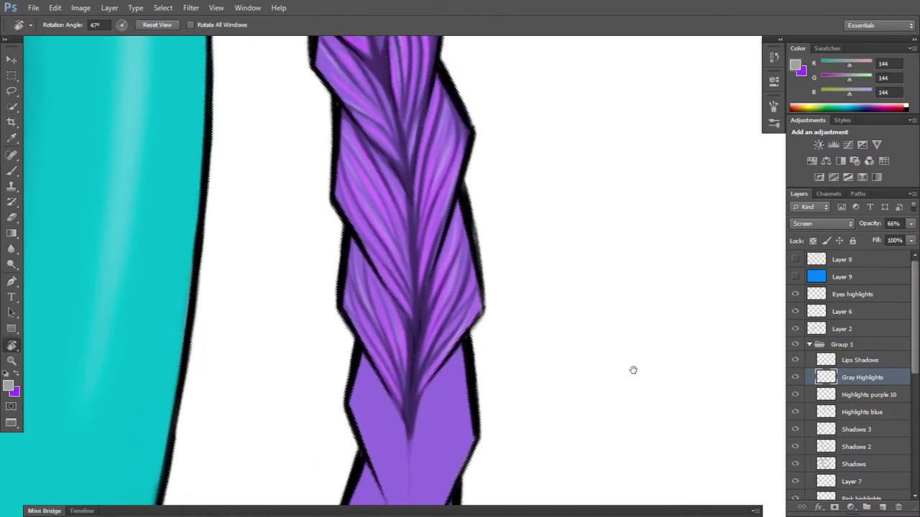
key(r)
drag(611, 403, 555, 252)
key(space)
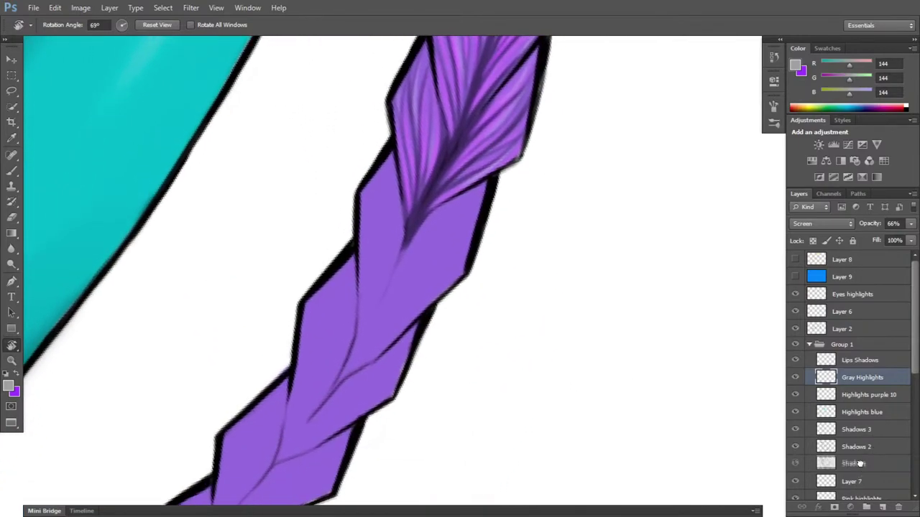
click(859, 463)
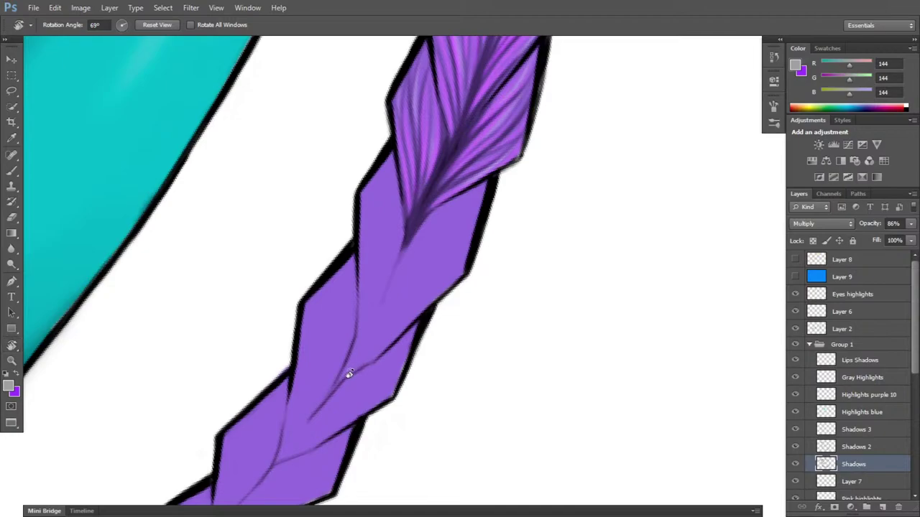
key(b)
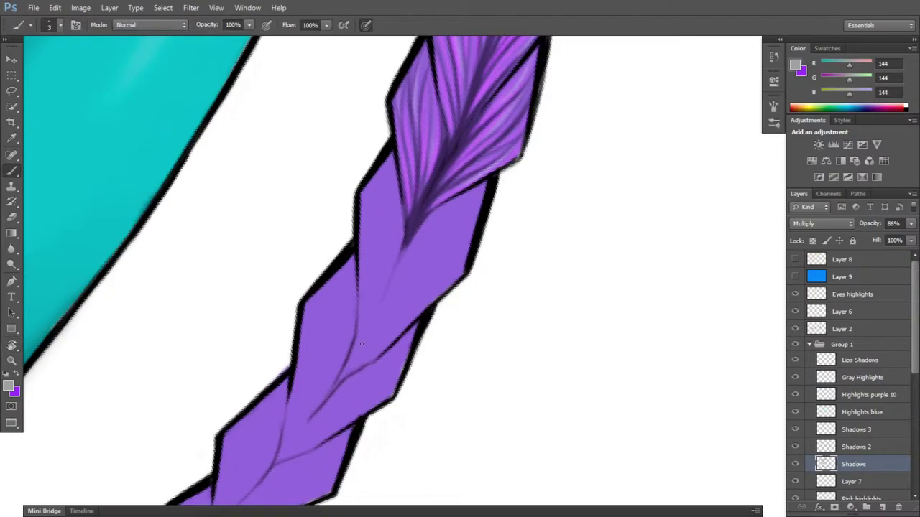
mouse_move(362, 345)
mouse_down()
mouse_move(344, 378)
mouse_move(388, 293)
mouse_up()
drag(342, 378, 372, 298)
mouse_move(361, 337)
mouse_down()
mouse_move(379, 256)
mouse_move(372, 186)
mouse_up()
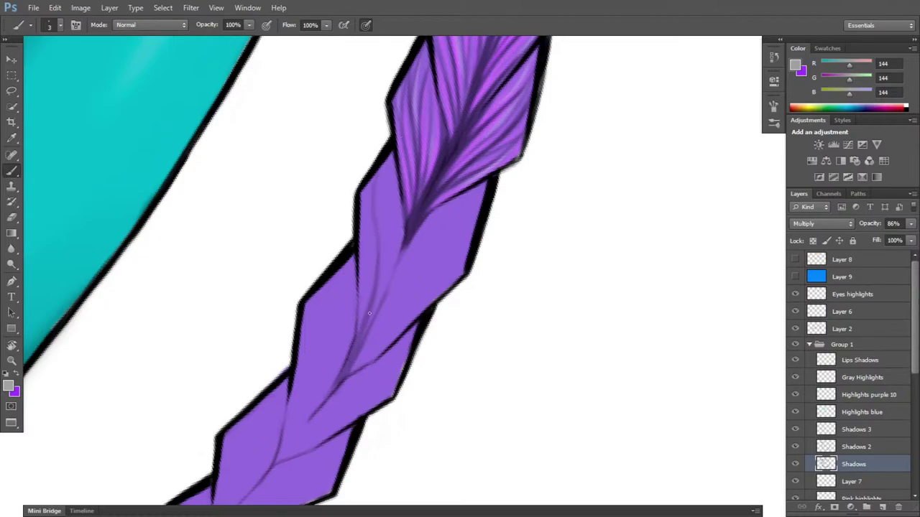
- Strengthen and clean up the left half's long shadow strand, and add further strands up toward the segment above
drag(373, 290, 373, 185)
key(e)
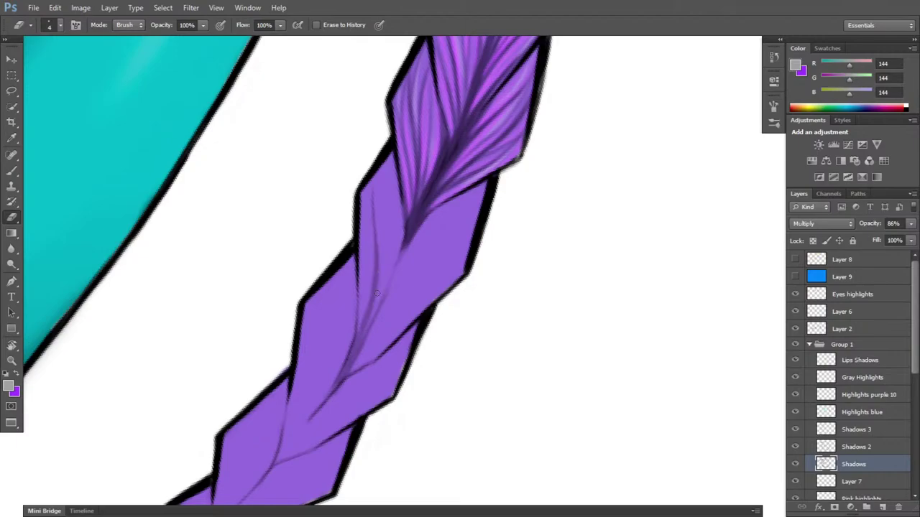
key(b)
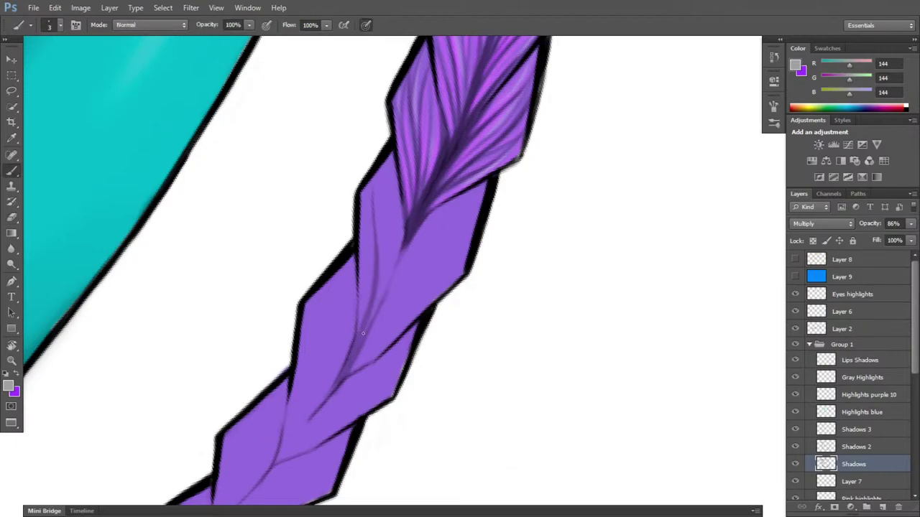
drag(376, 314, 402, 126)
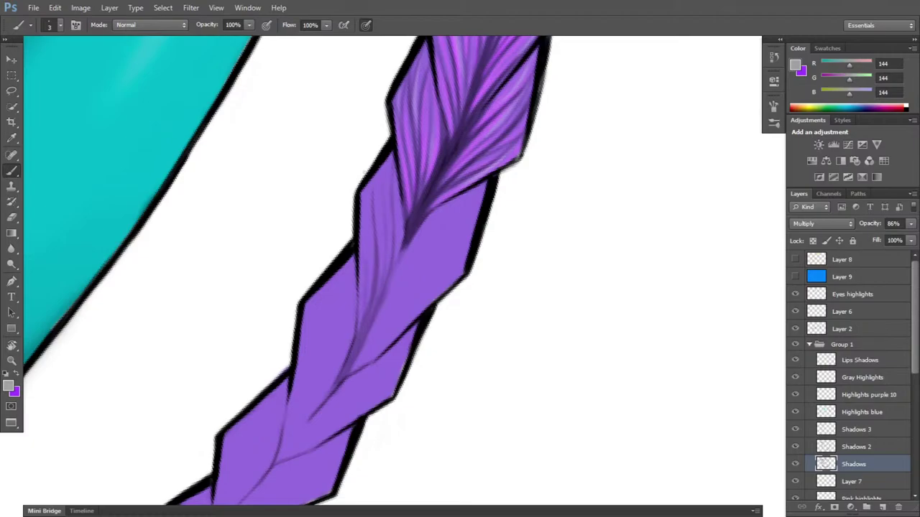
- Finish the left half's shadow strands on the Shadows layer, and brush a long strand along the lower edge of the segment's right half
drag(363, 243, 363, 178)
key(e)
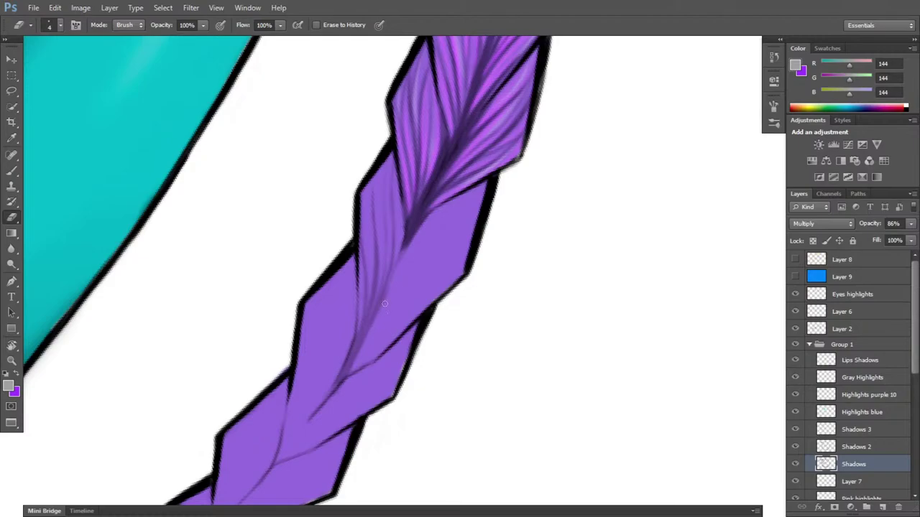
key(r)
mouse_move(524, 294)
mouse_down()
mouse_move(532, 247)
mouse_move(537, 264)
mouse_up()
key(b)
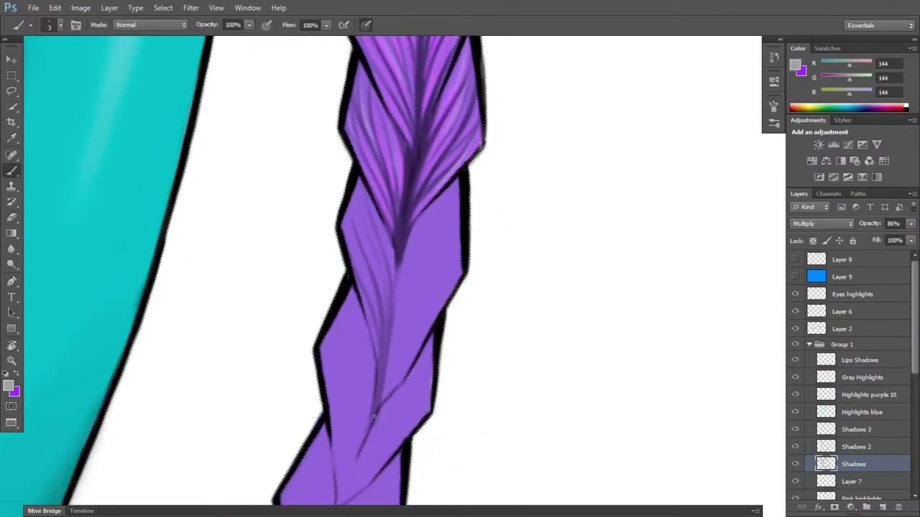
drag(377, 407, 400, 366)
drag(414, 335, 403, 356)
drag(433, 304, 411, 340)
drag(446, 286, 429, 307)
drag(461, 244, 452, 269)
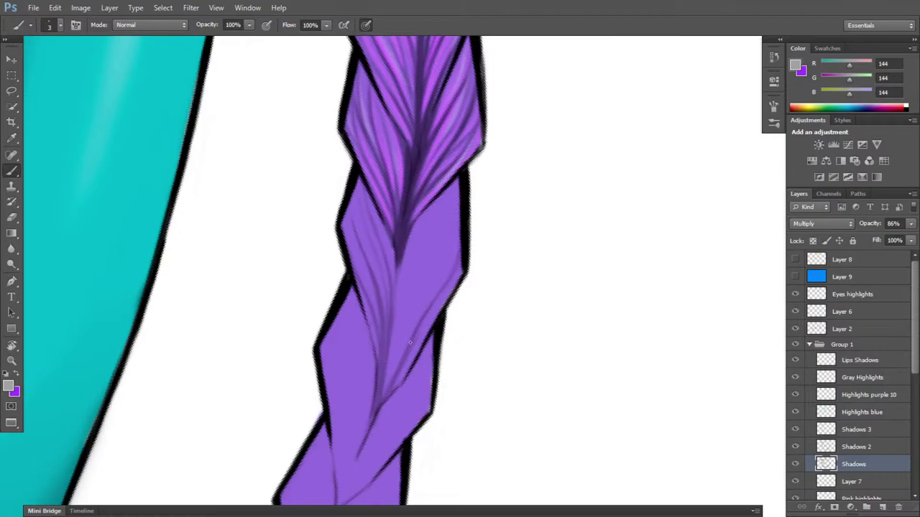
key(e)
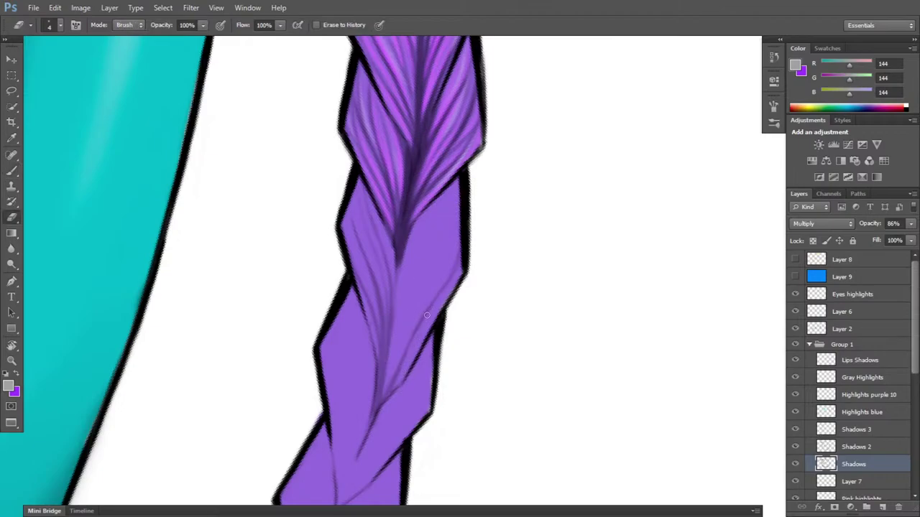
key(b)
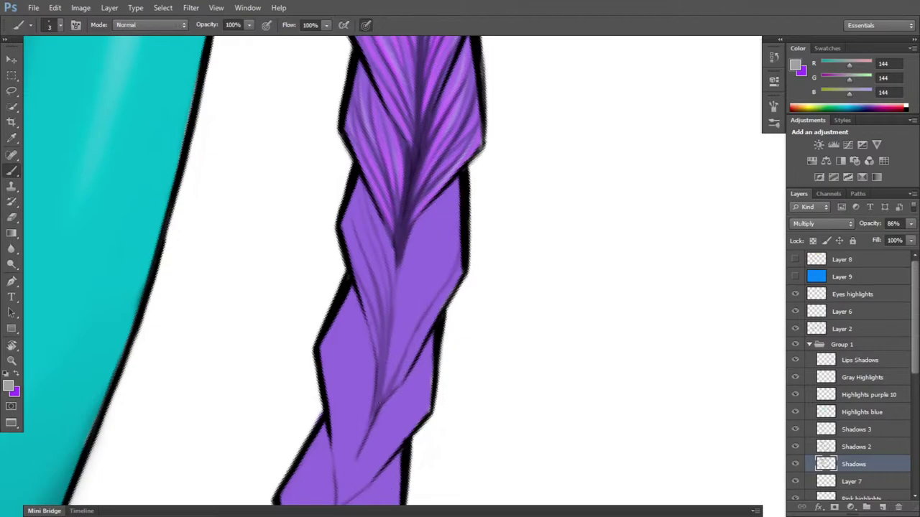
- Brush further shadow strands fanning up through the right half and darken the centre crease below the segment above
mouse_move(395, 357)
mouse_down()
mouse_move(382, 404)
mouse_move(400, 332)
mouse_move(460, 233)
mouse_up()
mouse_move(407, 309)
mouse_down()
mouse_move(457, 197)
mouse_move(428, 243)
mouse_move(457, 197)
mouse_move(436, 233)
mouse_move(460, 184)
mouse_up()
mouse_move(431, 240)
mouse_down()
mouse_move(458, 177)
mouse_move(439, 228)
mouse_move(454, 191)
mouse_move(438, 229)
mouse_move(444, 188)
mouse_move(405, 251)
mouse_up()
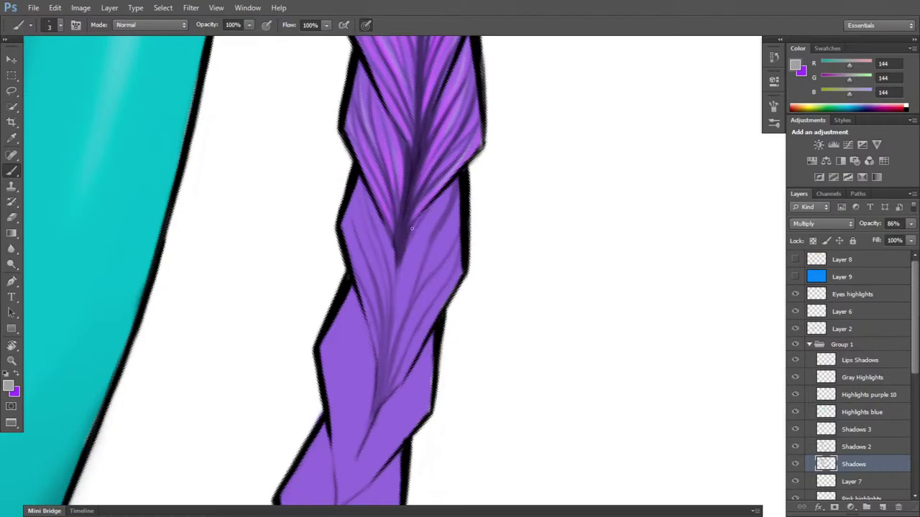
mouse_move(443, 195)
mouse_down()
mouse_move(405, 244)
mouse_move(447, 185)
mouse_up()
drag(411, 245, 393, 309)
drag(407, 255, 398, 277)
- Shade the left half's upper edge beneath the overlapping segment and erase the paint that spills outside the outline
drag(364, 189, 397, 269)
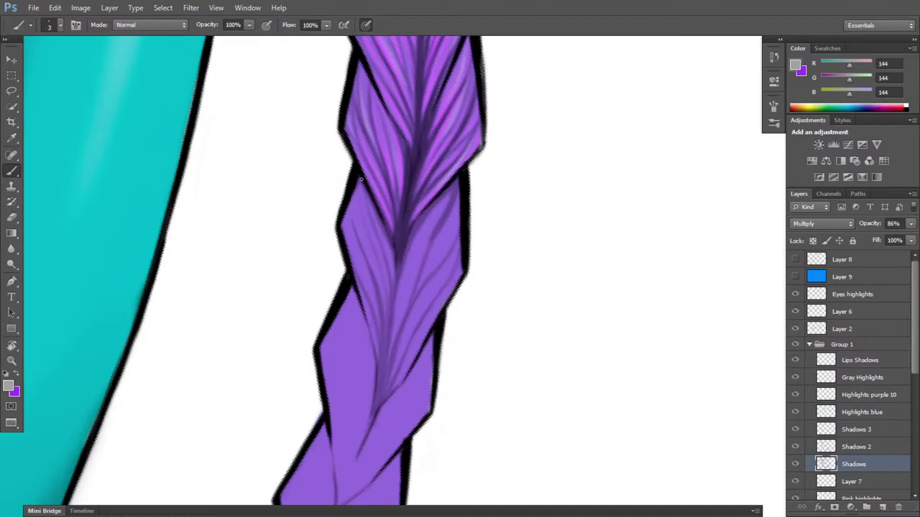
drag(337, 228, 334, 241)
drag(371, 201, 378, 223)
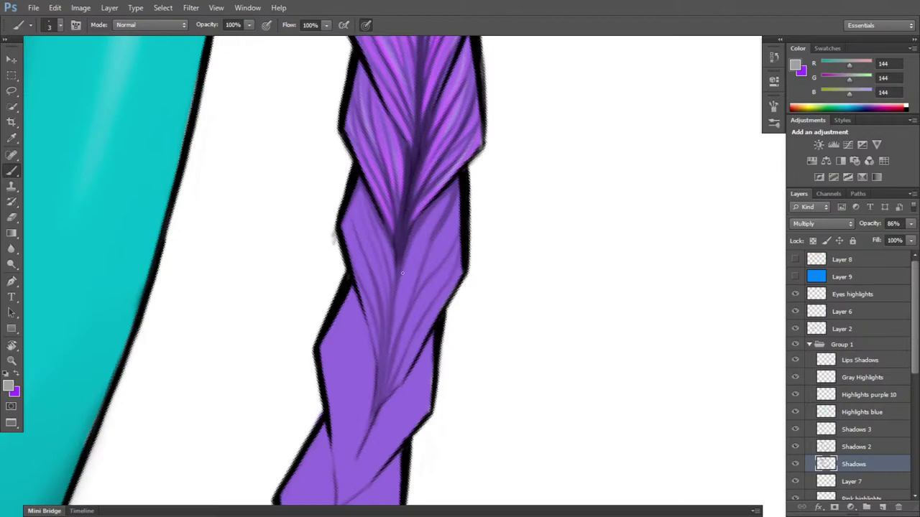
key(e)
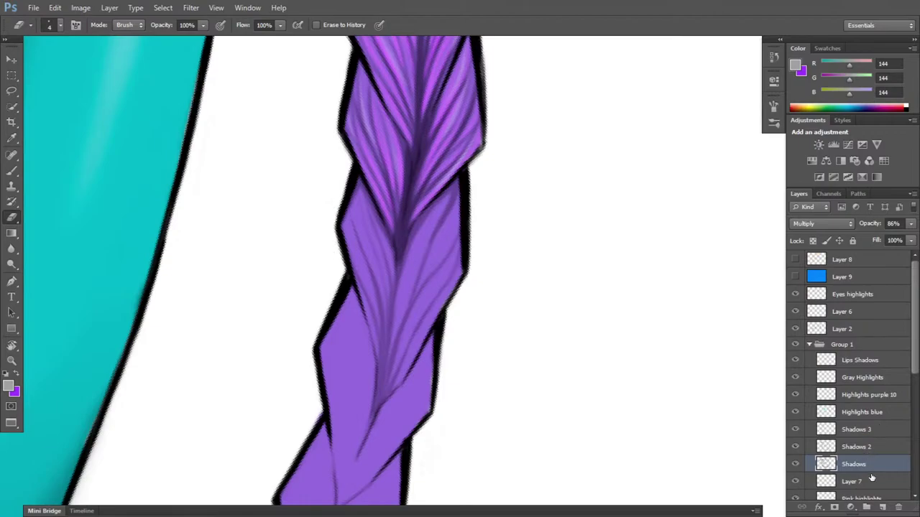
- On the Shadows 2 layer, deepen the segment's centre crease with dark strokes from its lower tip up to the segment above
click(870, 447)
key(b)
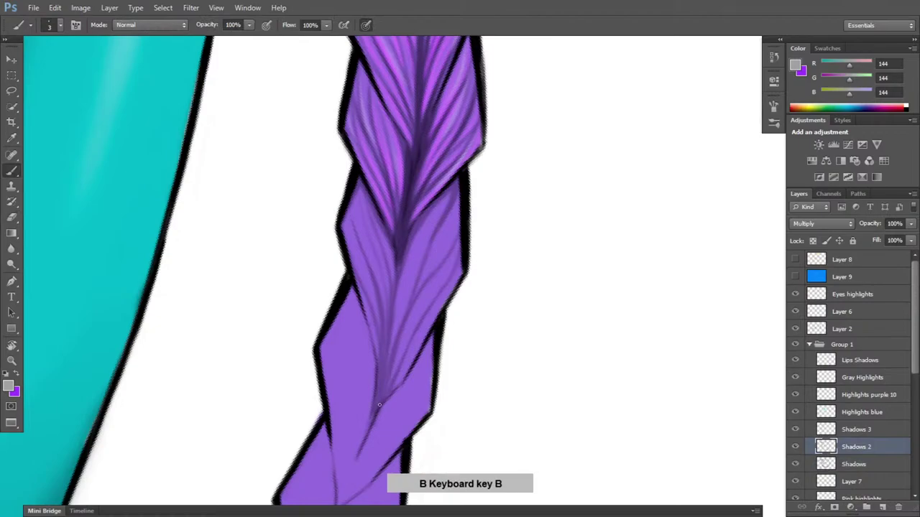
drag(379, 408, 386, 345)
drag(388, 385, 390, 347)
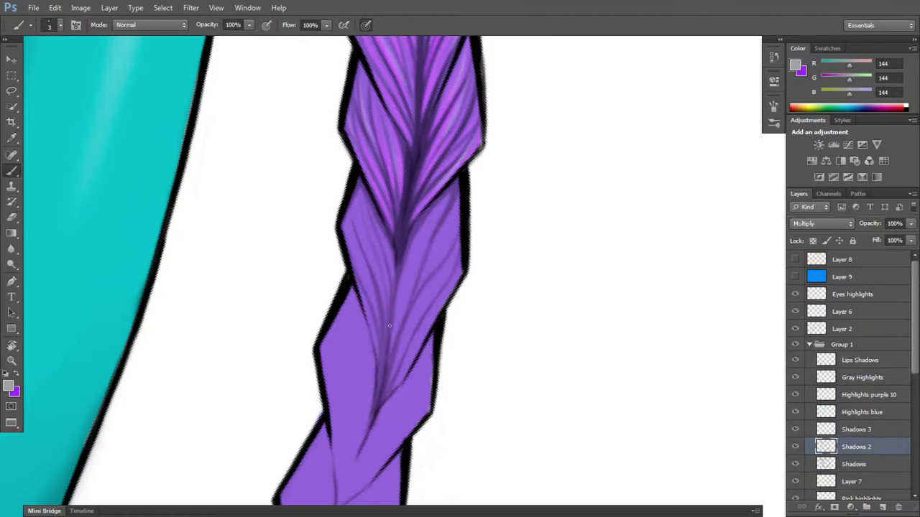
drag(376, 400, 388, 327)
drag(389, 329, 396, 271)
drag(389, 371, 404, 327)
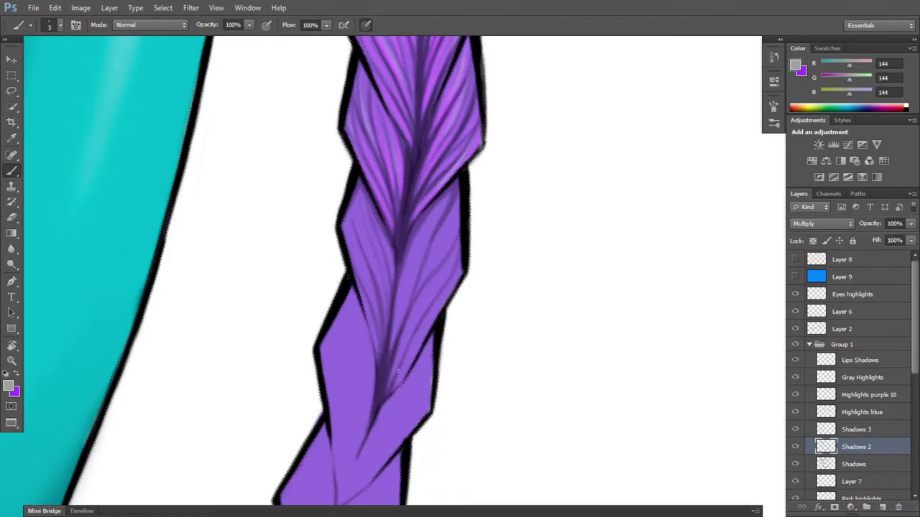
- Add darker strands on Shadows 2 along the outer edge of the segment's left half
mouse_move(404, 358)
mouse_down()
mouse_move(426, 316)
mouse_move(378, 314)
mouse_move(441, 438)
mouse_move(431, 424)
mouse_up()
key(r)
key(b)
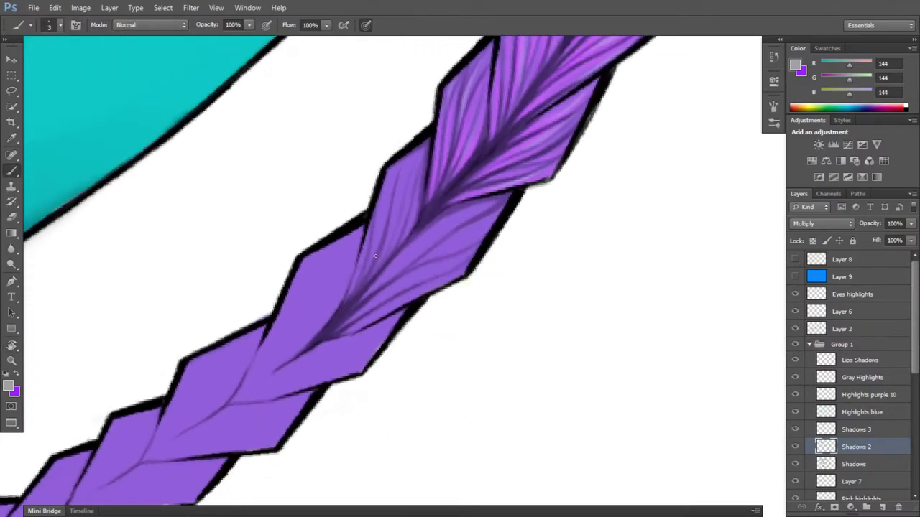
mouse_move(355, 293)
mouse_down()
mouse_move(378, 259)
mouse_move(352, 302)
mouse_move(366, 221)
mouse_up()
- Add fine darker strands on Shadows 2 between the existing shadows across the segment's right half
key(r)
drag(554, 333, 541, 235)
key(b)
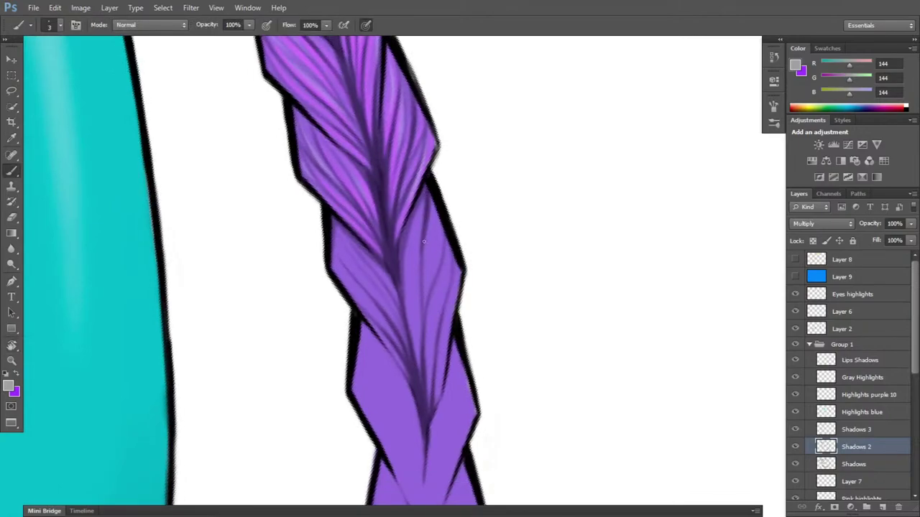
drag(424, 242, 424, 316)
drag(401, 276, 406, 228)
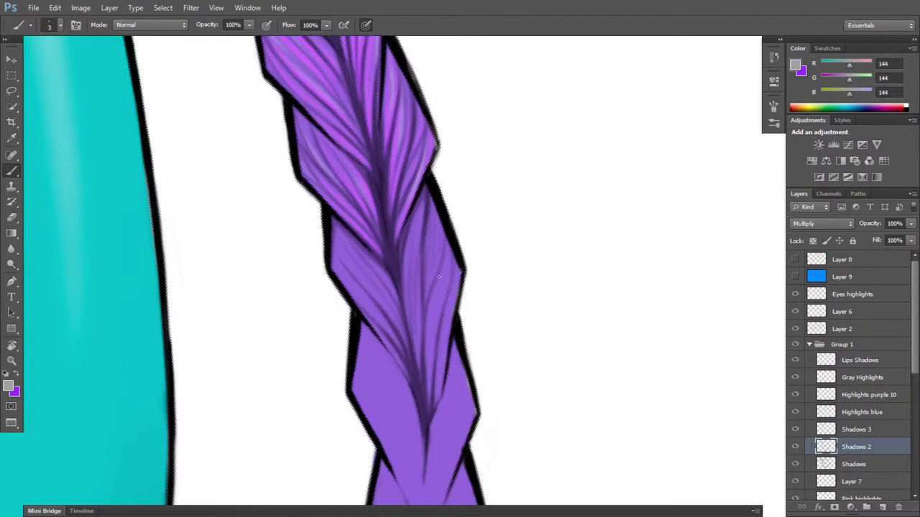
drag(445, 253, 429, 345)
drag(443, 293, 433, 349)
- On the Highlights purple 10 layer, paint purple (138, 0, 255) highlight strands between the shadows in the segment's left half
key(r)
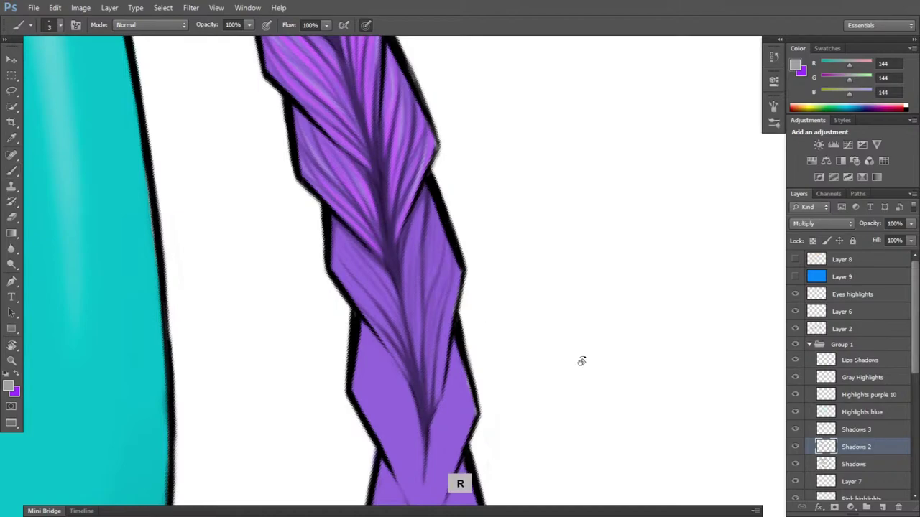
mouse_move(580, 362)
mouse_down()
mouse_move(520, 448)
mouse_move(470, 455)
mouse_up()
key(b)
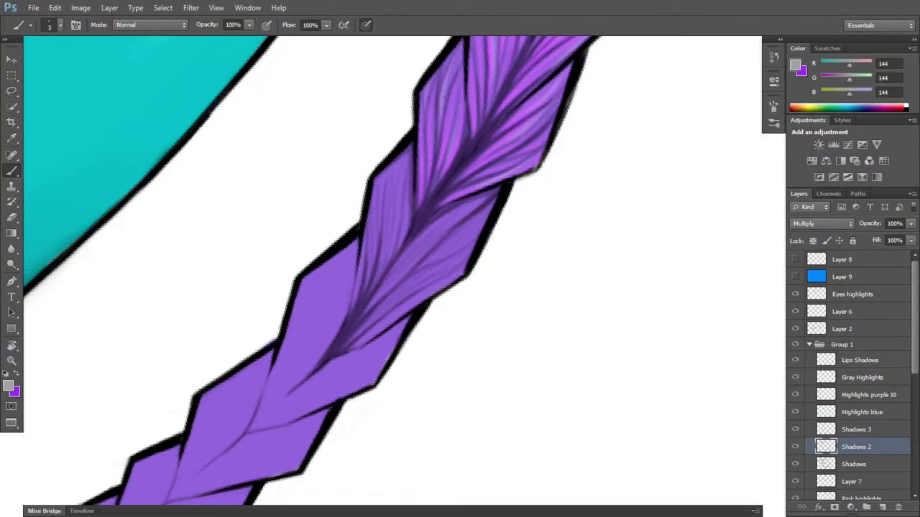
click(883, 397)
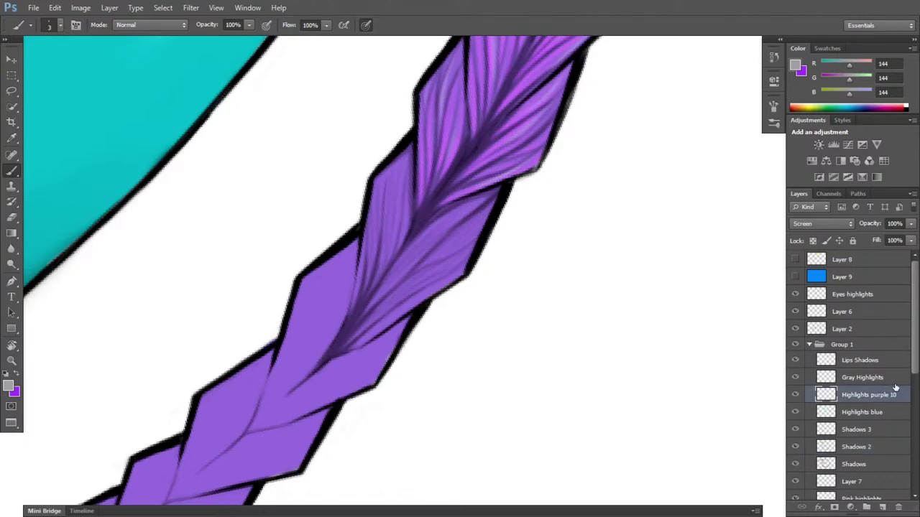
key(x)
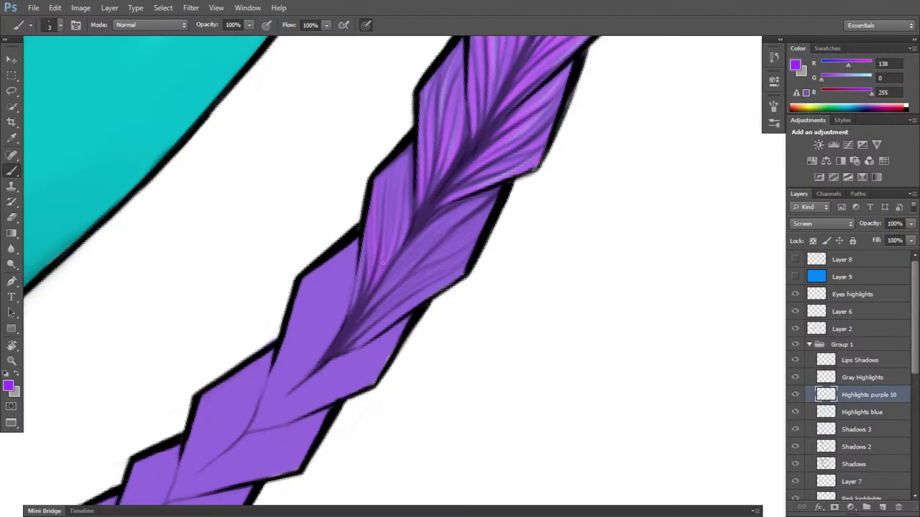
- Paint matching purple highlight strands across the segment's right half and tidy them with the Eraser
key(r)
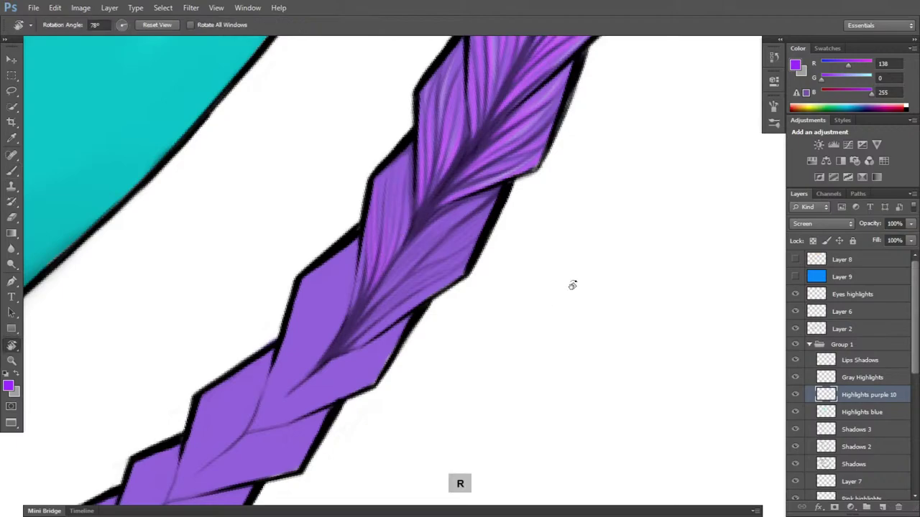
drag(570, 283, 564, 270)
key(b)
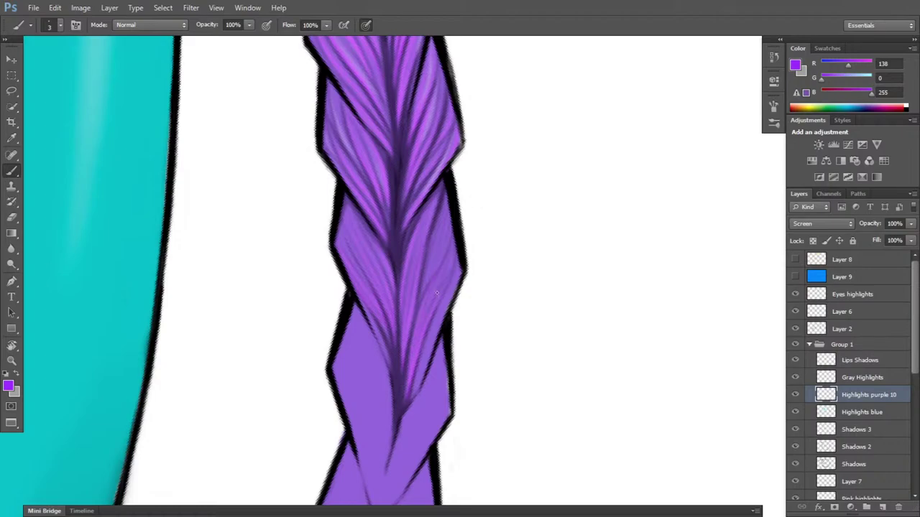
key(e)
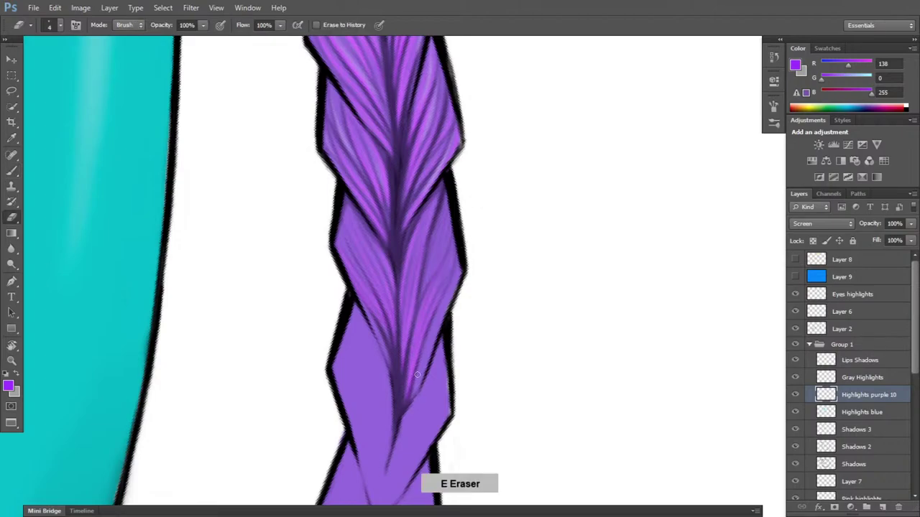
key(b)
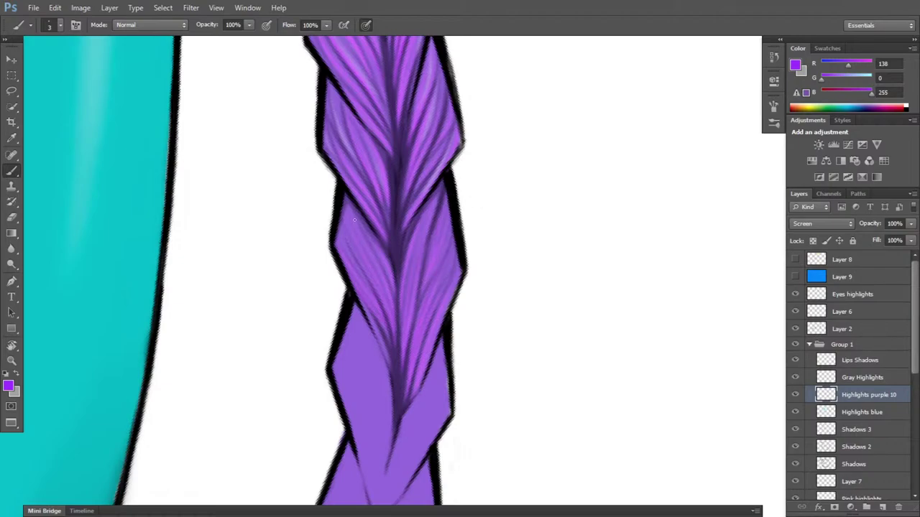
- On the Gray Highlights layer, paint thin gray (144, 144, 144) highlights along the strands in the segment's left half
click(877, 383)
key(x)
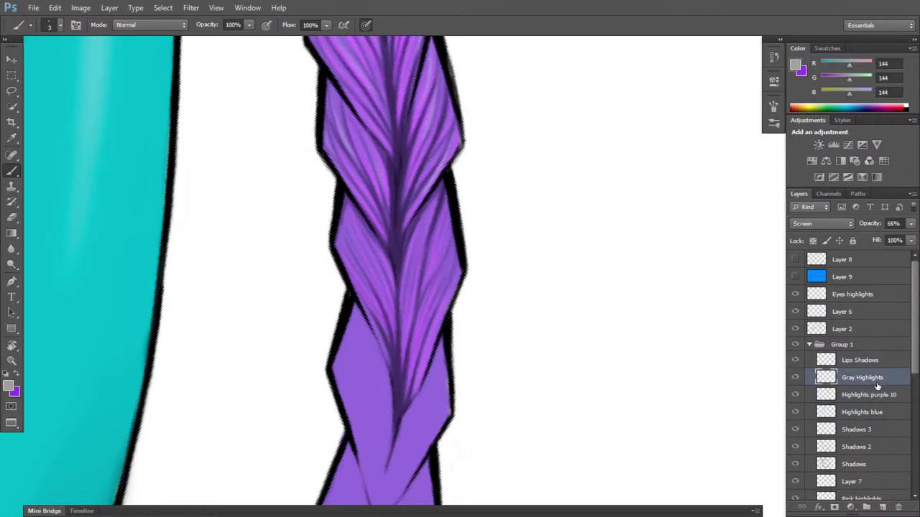
key(r)
drag(550, 350, 466, 440)
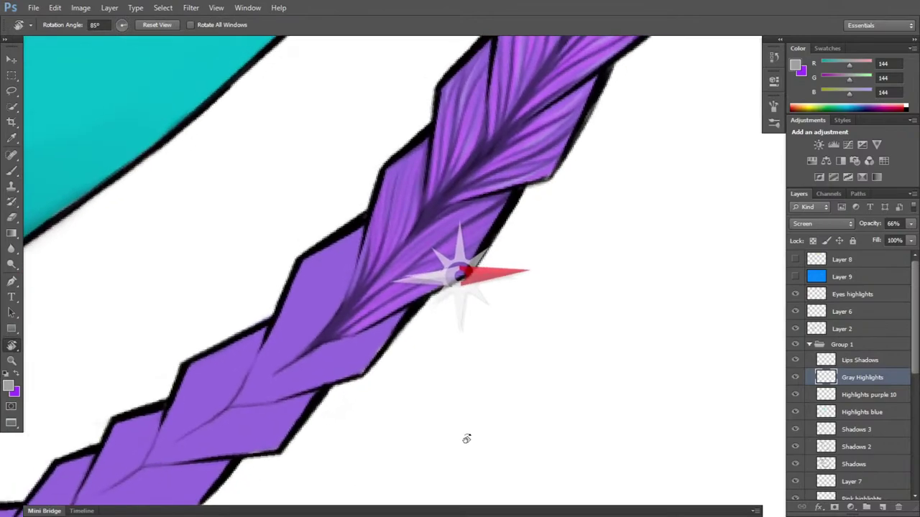
key(b)
drag(348, 300, 370, 217)
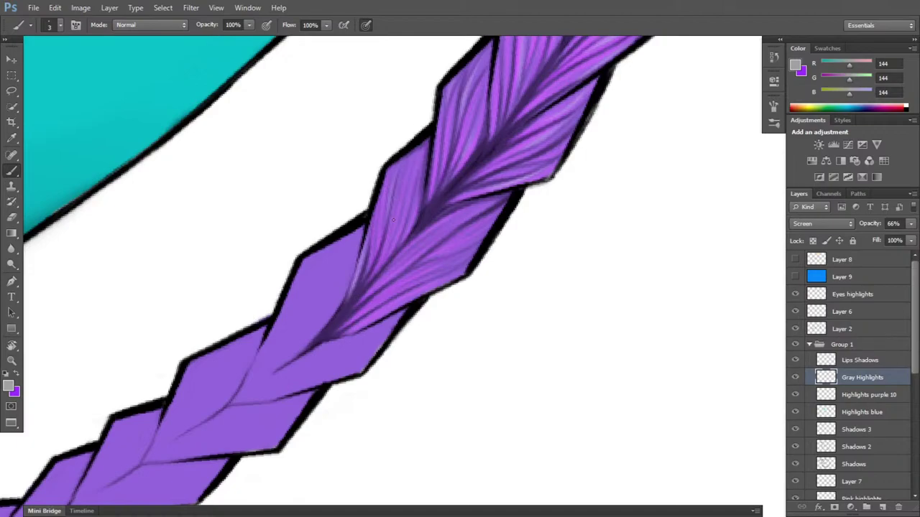
drag(403, 164, 408, 227)
- Paint thin gray highlights along the outer strands and lower edge of the segment's right half
key(r)
mouse_move(504, 303)
mouse_down()
mouse_move(550, 275)
mouse_move(554, 257)
mouse_up()
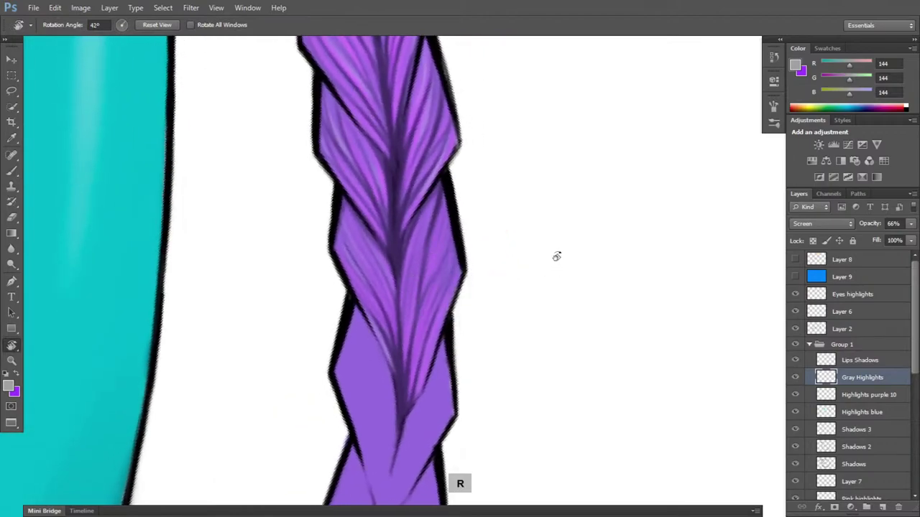
key(b)
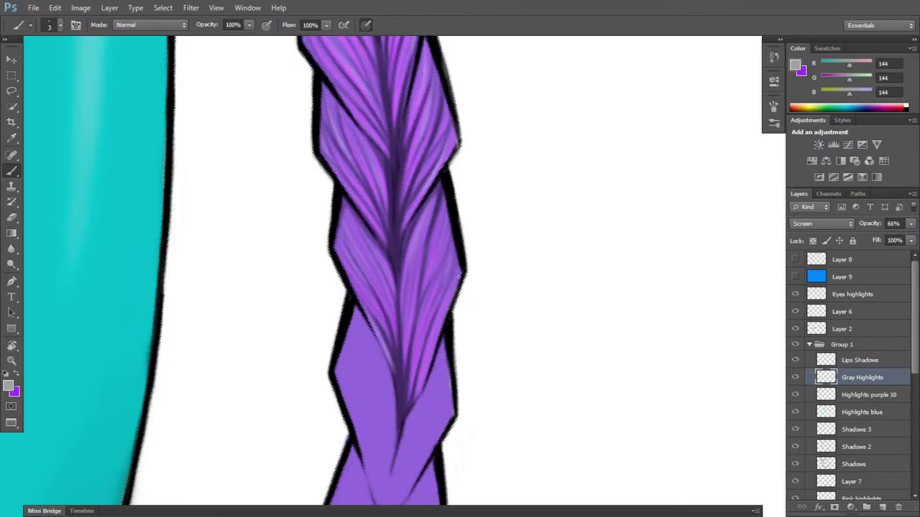
drag(448, 303, 441, 321)
- Review the shaded braid within the full illustration, and return to a close view of the next unshaded segment
key(r)
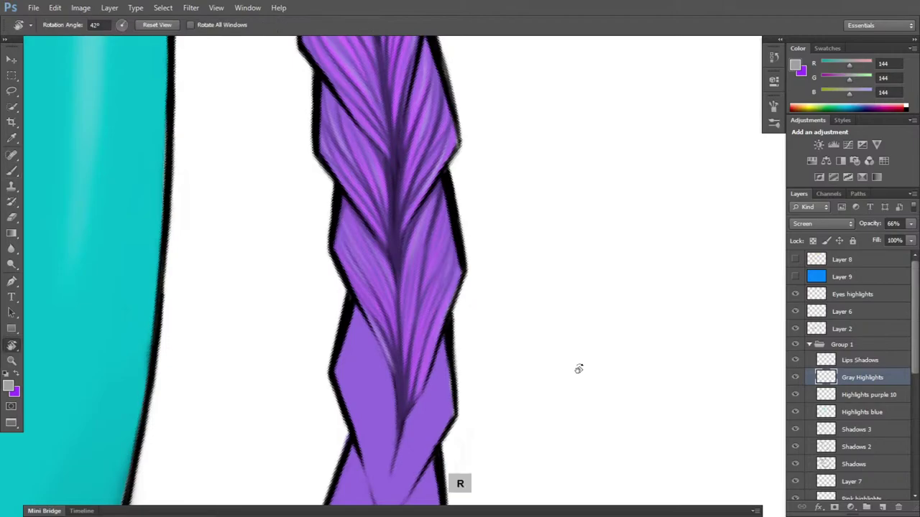
drag(579, 367, 505, 185)
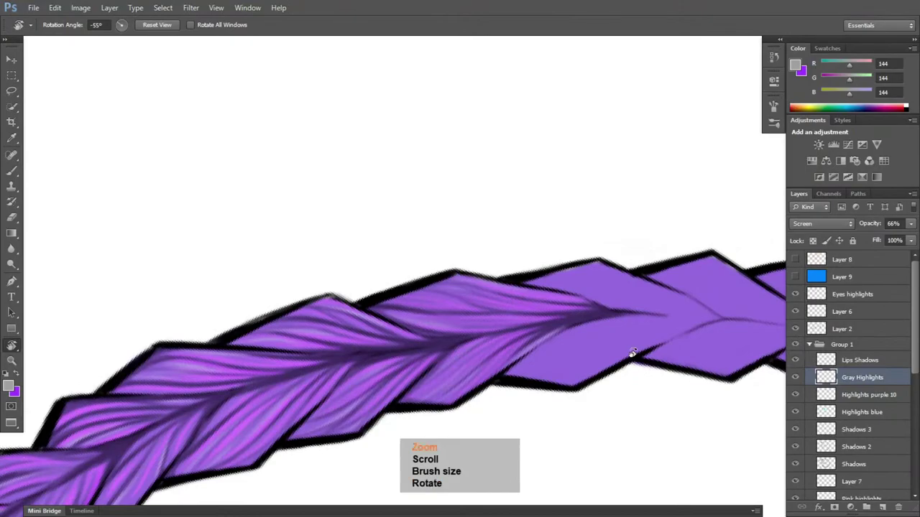
scroll(631, 353, down, 10)
scroll(631, 352, down, 3)
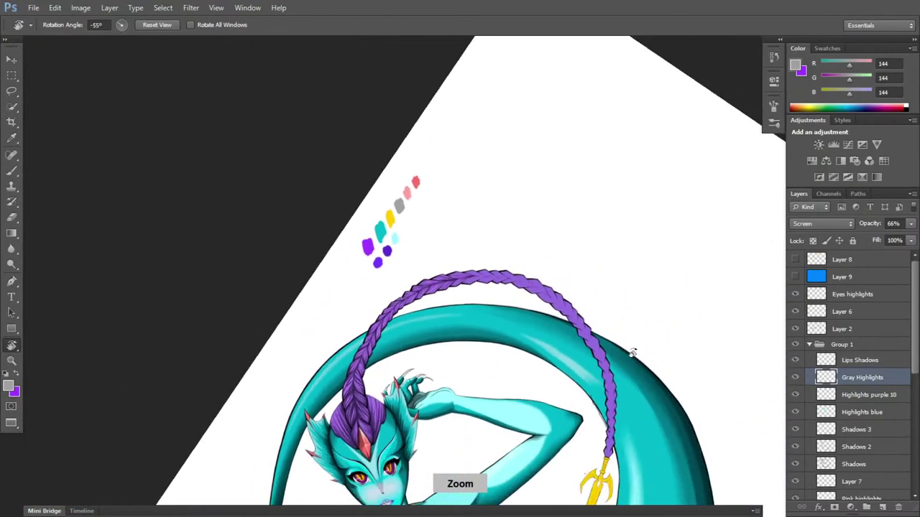
drag(631, 352, 474, 434)
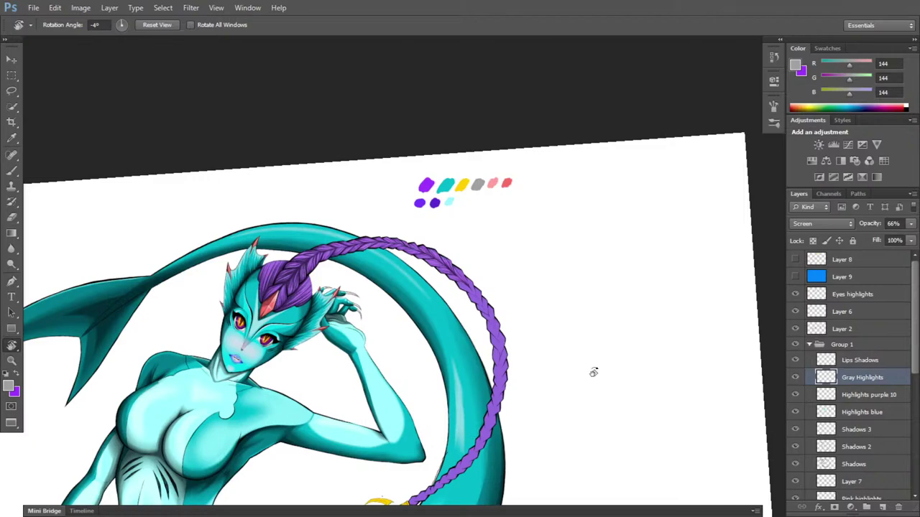
scroll(597, 367, up, 5)
scroll(597, 367, up, 3)
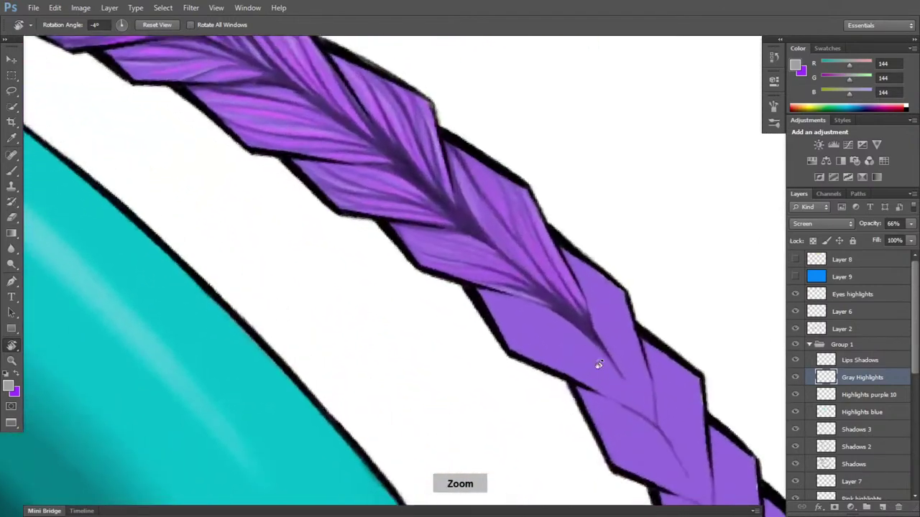
key(r)
drag(596, 365, 396, 474)
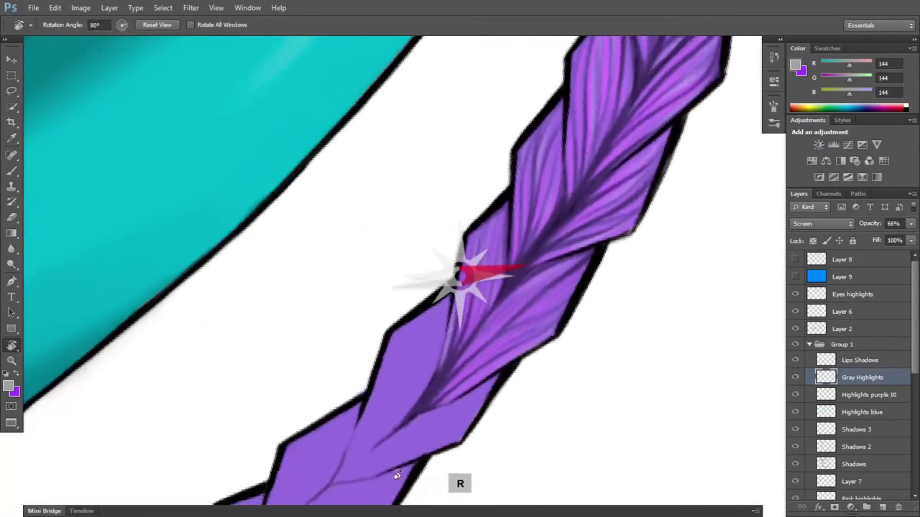
key(space)
drag(551, 375, 522, 274)
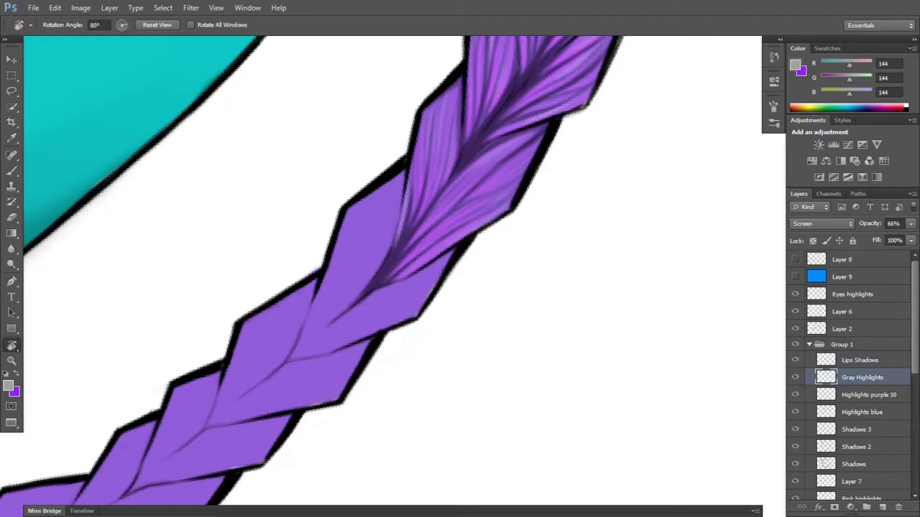
- On the Shadows layer, extend the dark center line of the next braid segment down to its lower junction
key(r)
drag(569, 350, 554, 227)
key(b)
key(e)
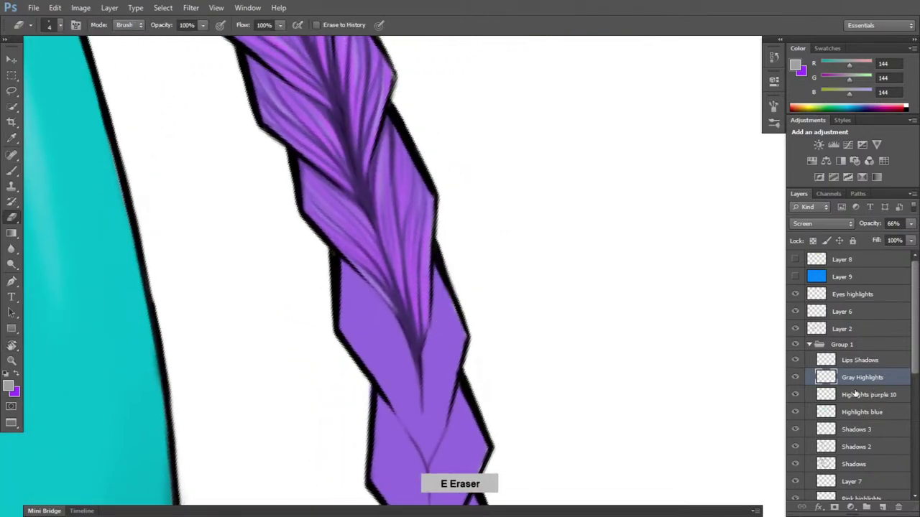
key(b)
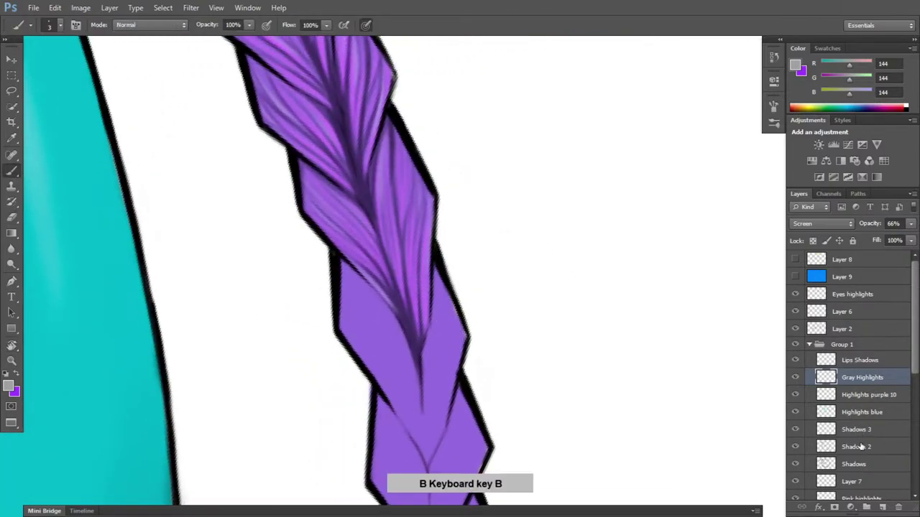
click(855, 464)
key(b)
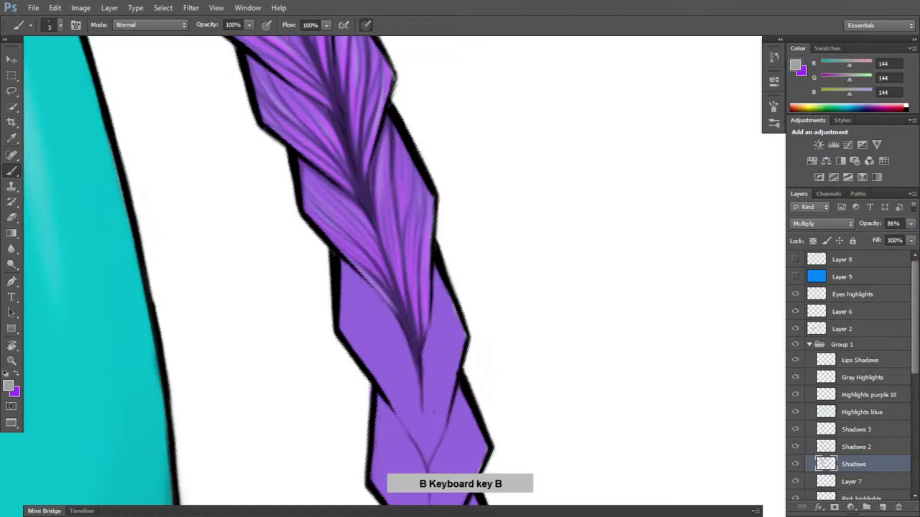
key(r)
drag(551, 394, 476, 376)
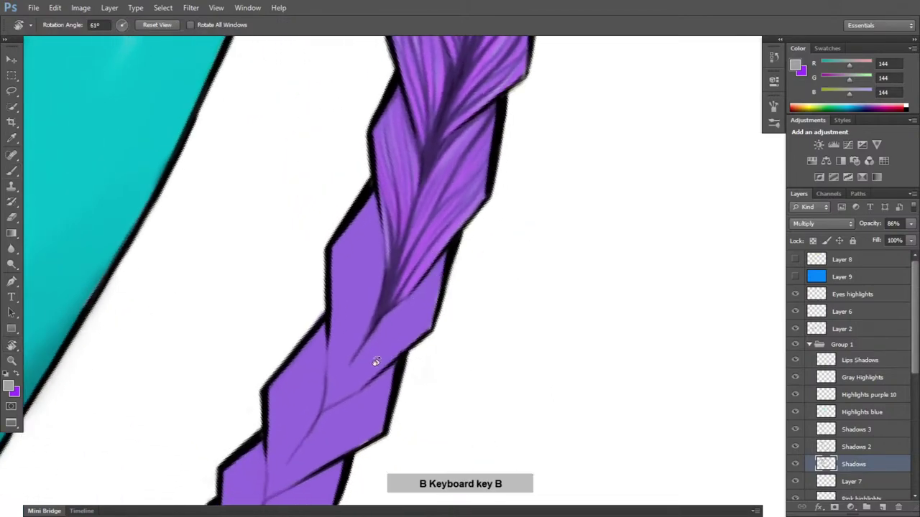
key(b)
mouse_move(326, 405)
mouse_down()
mouse_move(351, 363)
mouse_move(342, 377)
mouse_up()
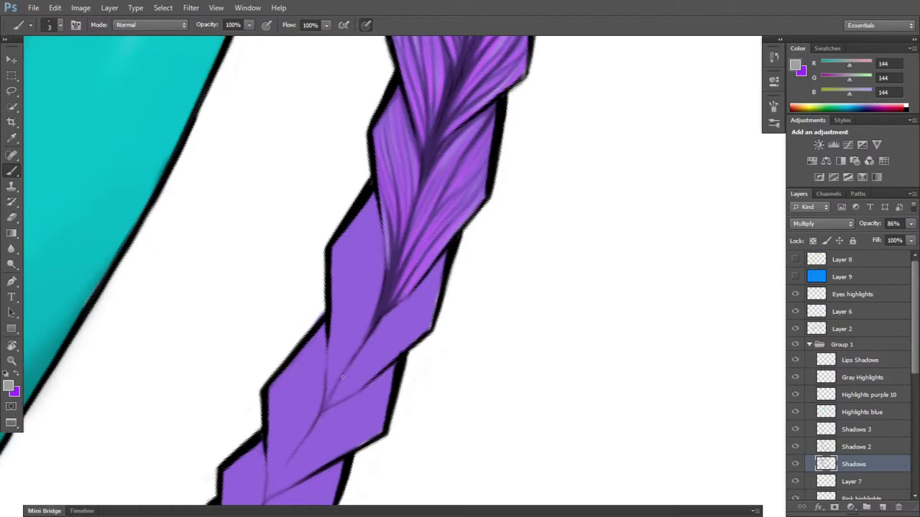
- Paint thin curved strand shadows fanning upward from the center line across the segment's left half
mouse_move(351, 336)
mouse_down()
mouse_move(338, 378)
mouse_move(353, 309)
mouse_up()
mouse_move(352, 342)
mouse_down()
mouse_move(347, 231)
mouse_move(352, 322)
mouse_move(360, 199)
mouse_move(349, 253)
mouse_move(354, 219)
mouse_up()
drag(350, 358, 372, 291)
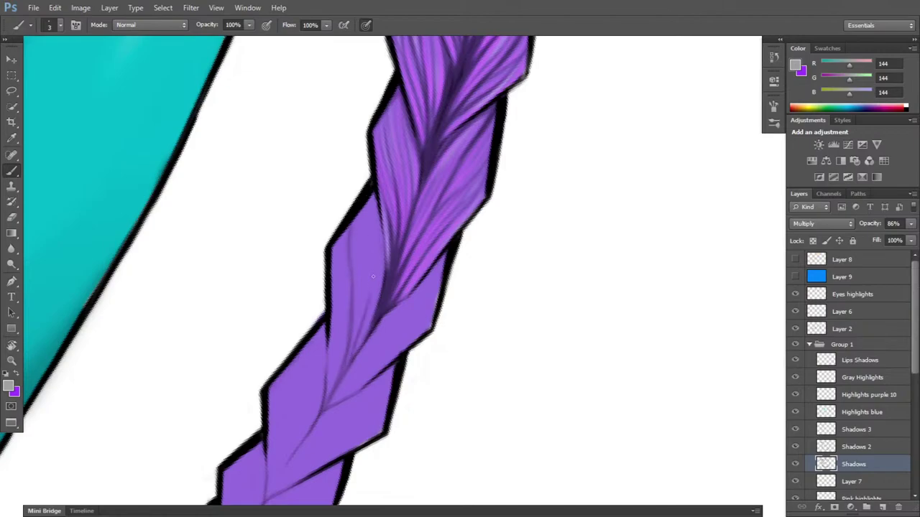
drag(374, 248, 375, 216)
drag(328, 395, 332, 257)
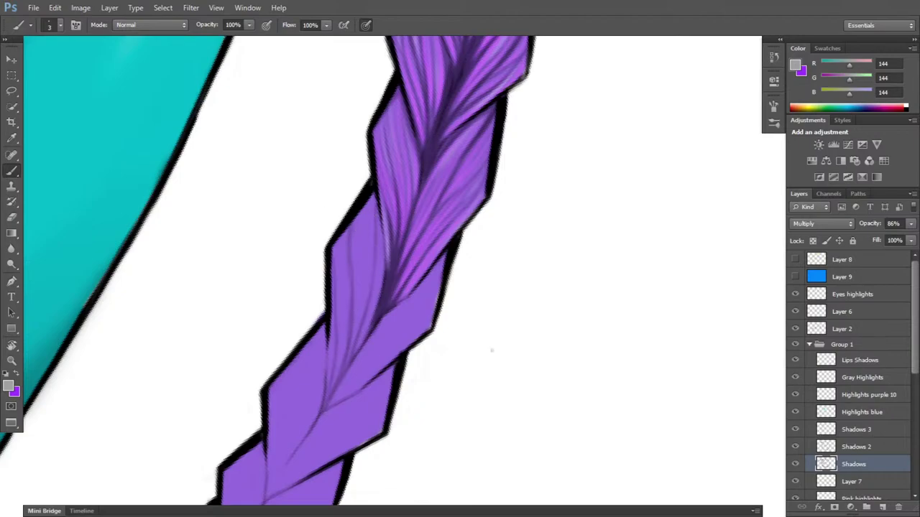
- Paint matching thin strand shadows from the center line outward across the segment's right half
key(r)
drag(492, 351, 525, 332)
key(b)
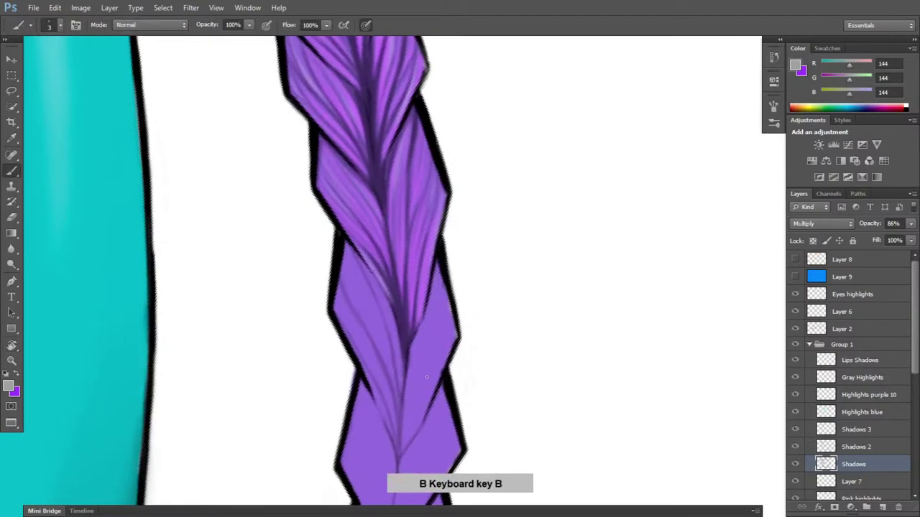
drag(402, 433, 454, 324)
drag(403, 385, 446, 274)
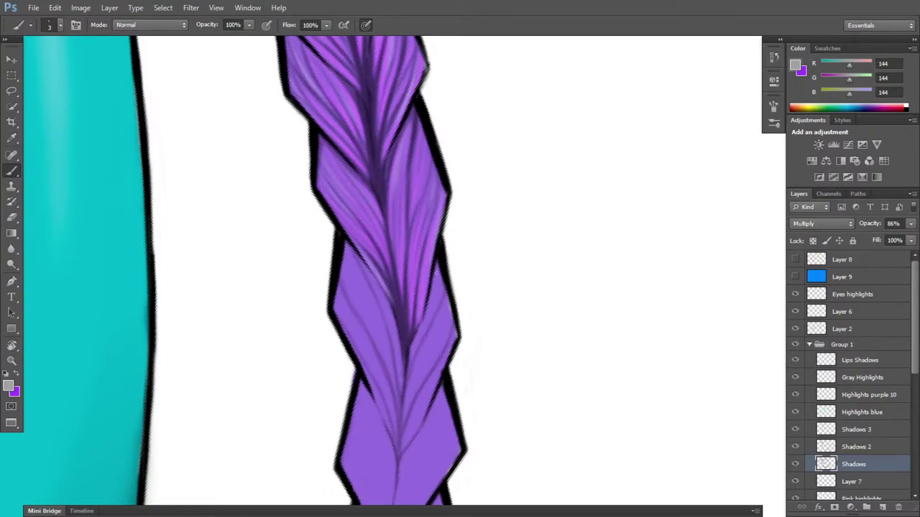
drag(405, 441, 427, 397)
- Add another fine shadow strand near the left half's outer edge and deepen the shadow at the segment's lower junction
key(r)
mouse_move(484, 353)
mouse_down()
mouse_move(511, 438)
mouse_move(371, 328)
mouse_up()
key(b)
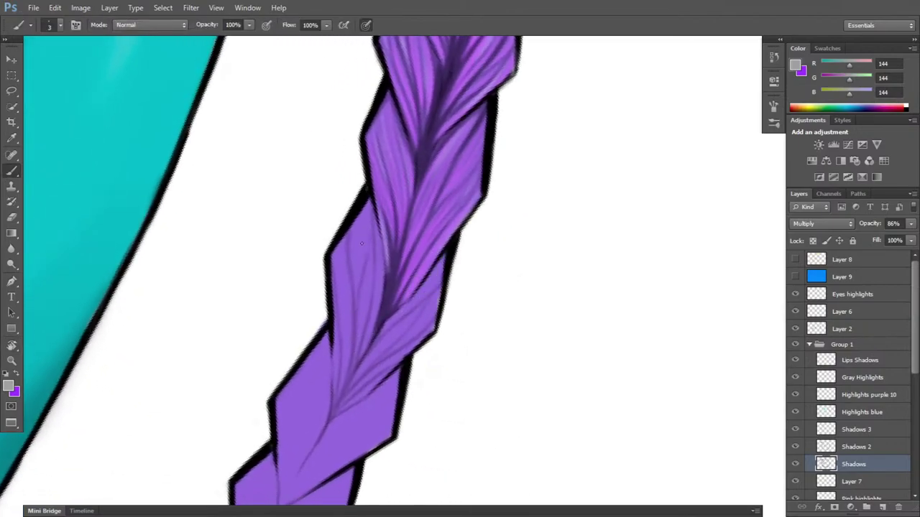
drag(340, 318, 338, 288)
key(r)
mouse_move(641, 403)
mouse_down()
mouse_move(649, 338)
mouse_move(640, 323)
mouse_up()
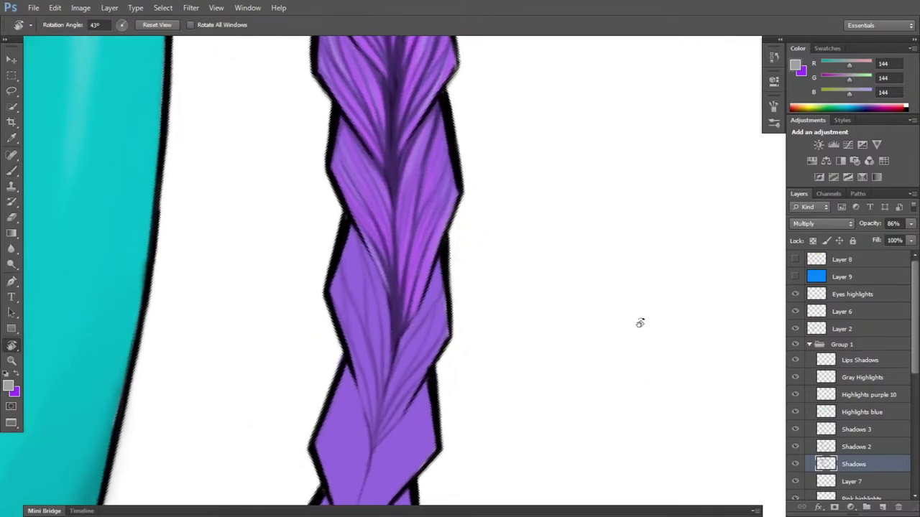
key(b)
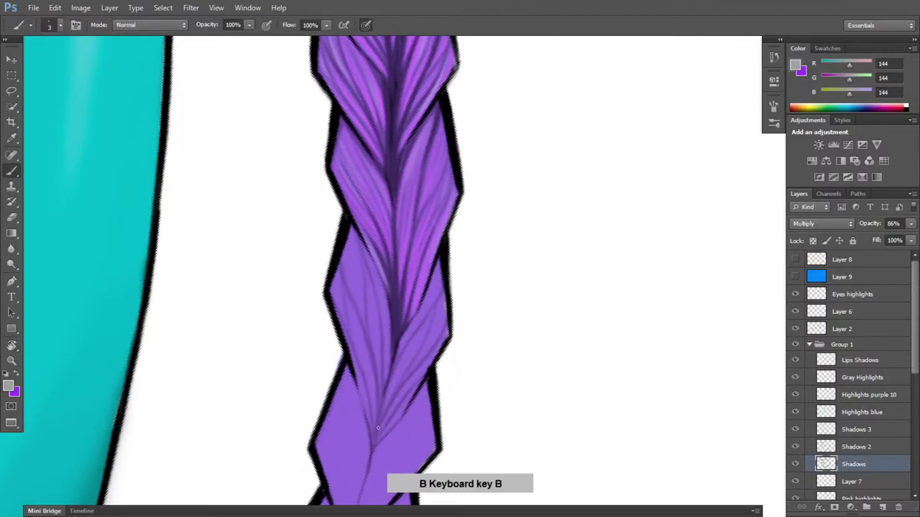
drag(373, 433, 382, 394)
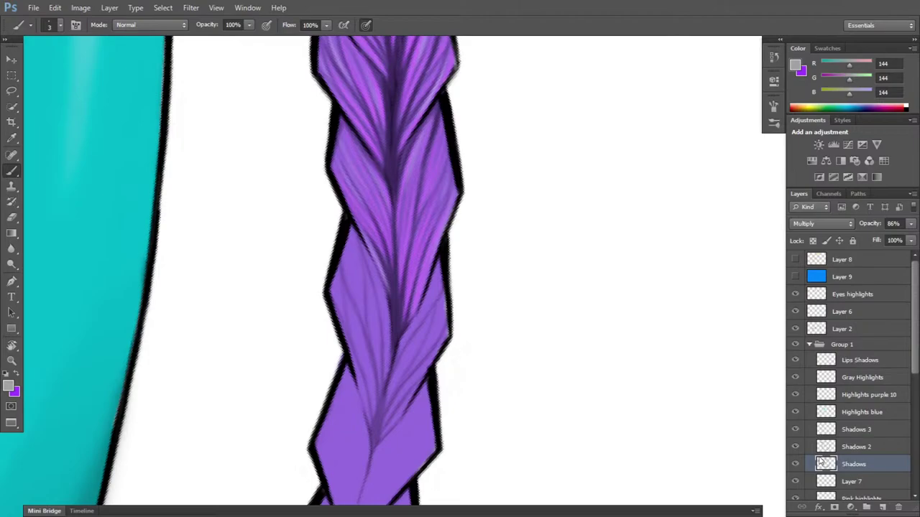
key(b)
key(b)
- Inspect the braid's shading across the whole illustration and near the head, then return to a close view of the partly shaded segment
key(r)
drag(610, 362, 604, 245)
scroll(604, 244, up, 3)
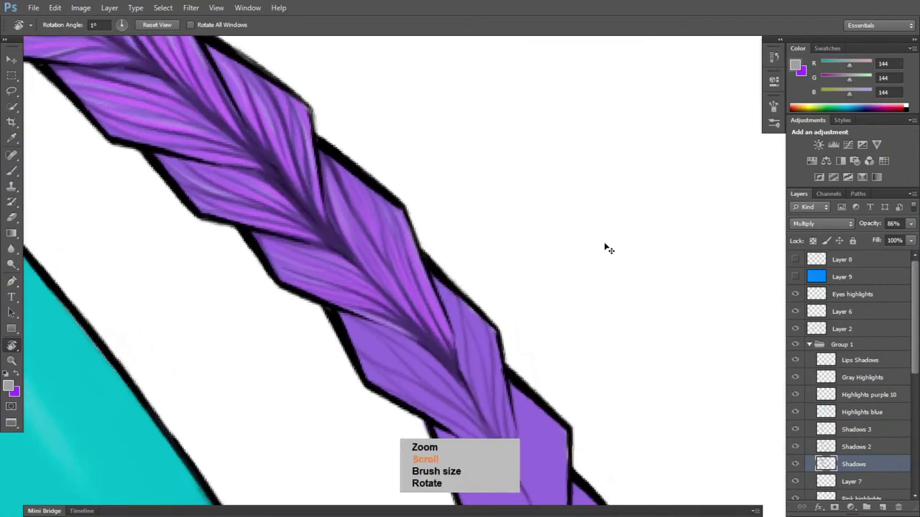
scroll(604, 243, down, 5)
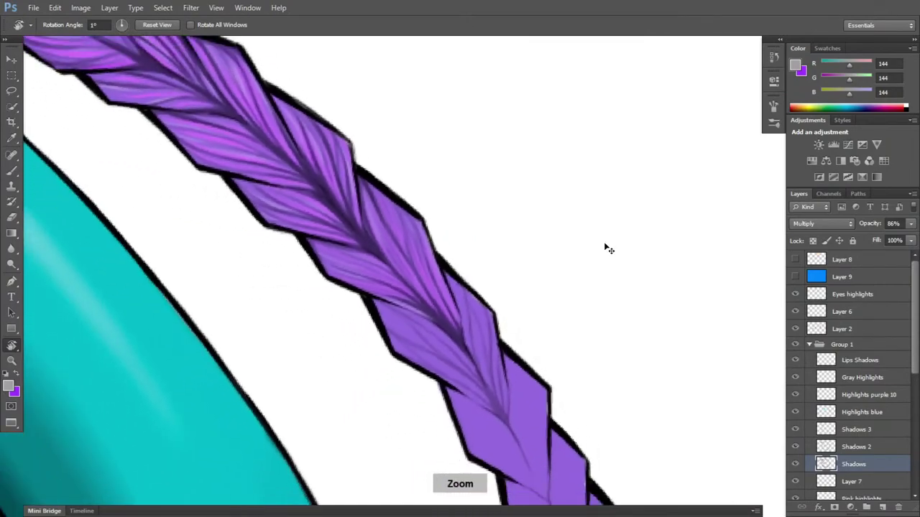
scroll(604, 244, down, 5)
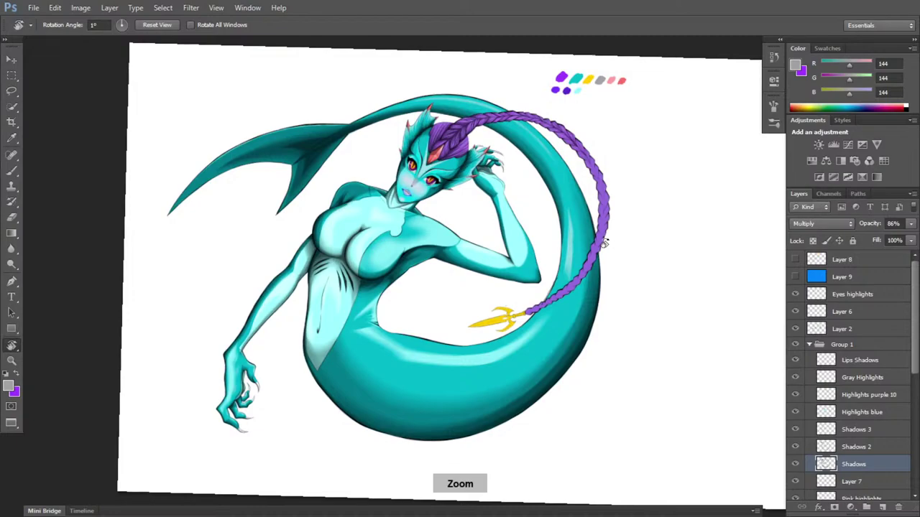
drag(636, 352, 653, 337)
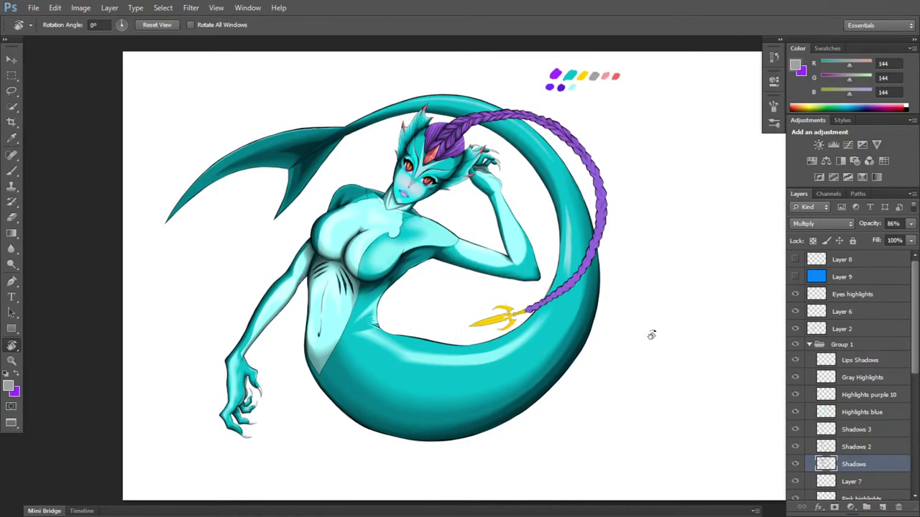
key(r)
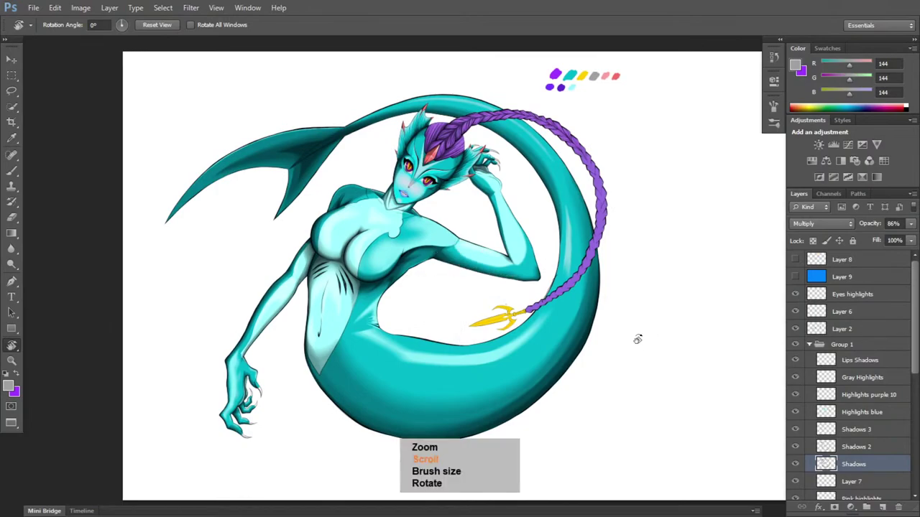
scroll(637, 340, up, 5)
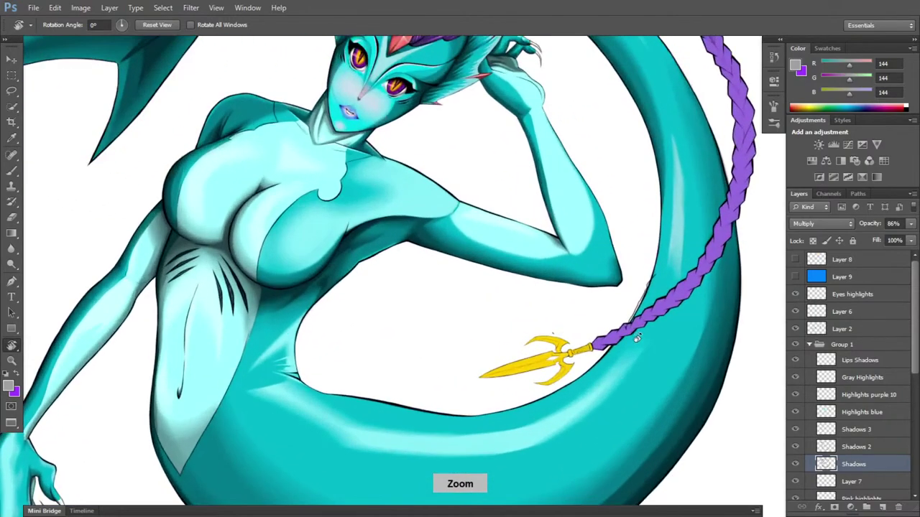
key(space)
drag(643, 284, 544, 496)
drag(666, 364, 591, 377)
scroll(591, 376, up, 5)
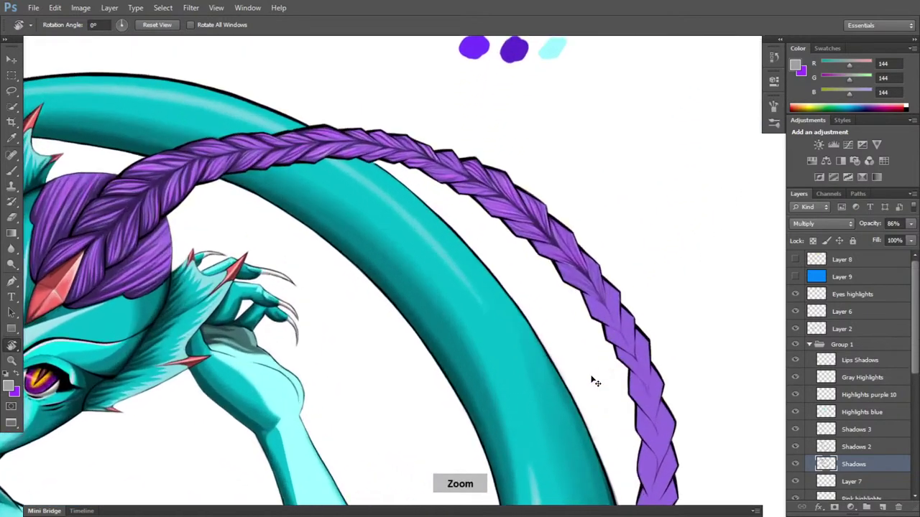
key(space)
drag(715, 365, 728, 355)
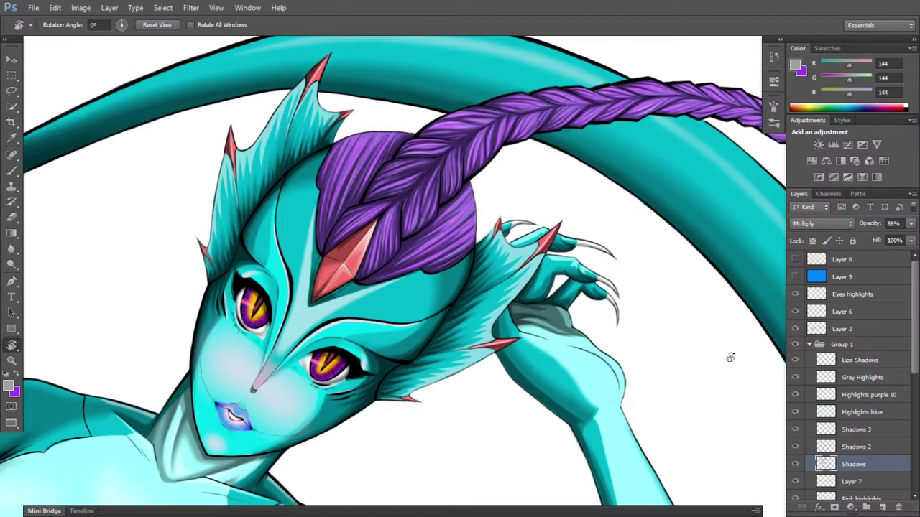
key(space)
drag(639, 356, 322, 383)
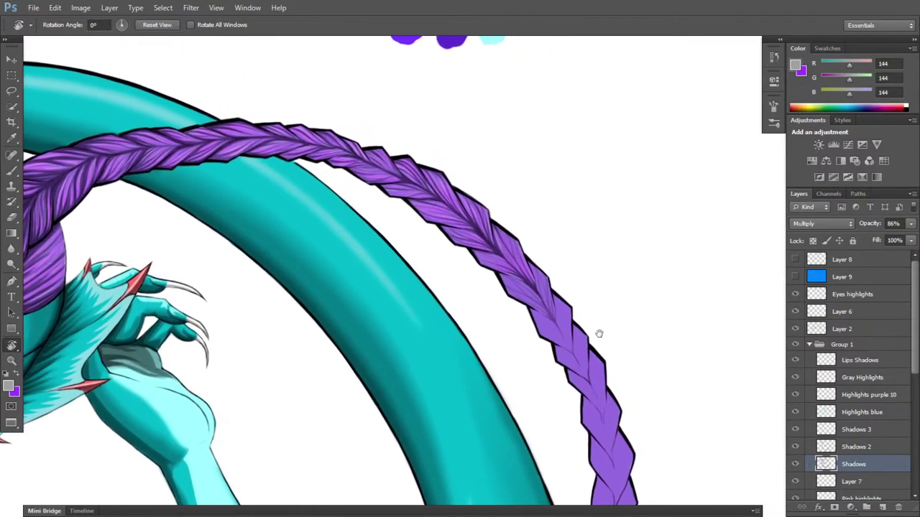
drag(599, 333, 581, 337)
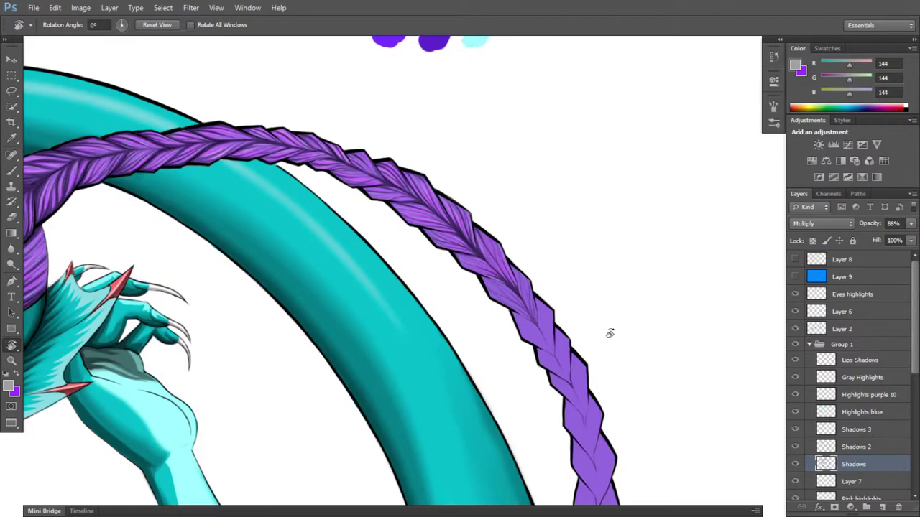
drag(610, 334, 510, 432)
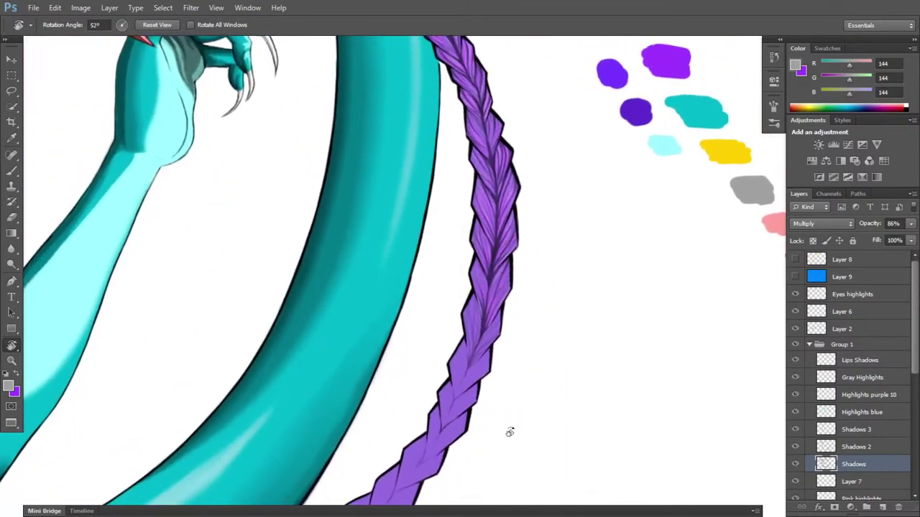
key(ctrl+plus)
key(ctrl+plus)
key(ctrl+plus)
key(ctrl+plus)
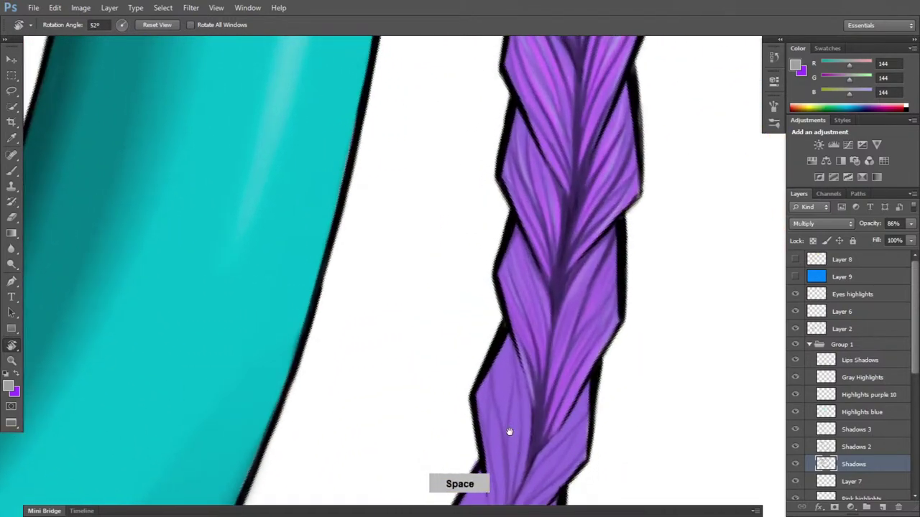
drag(559, 396, 499, 247)
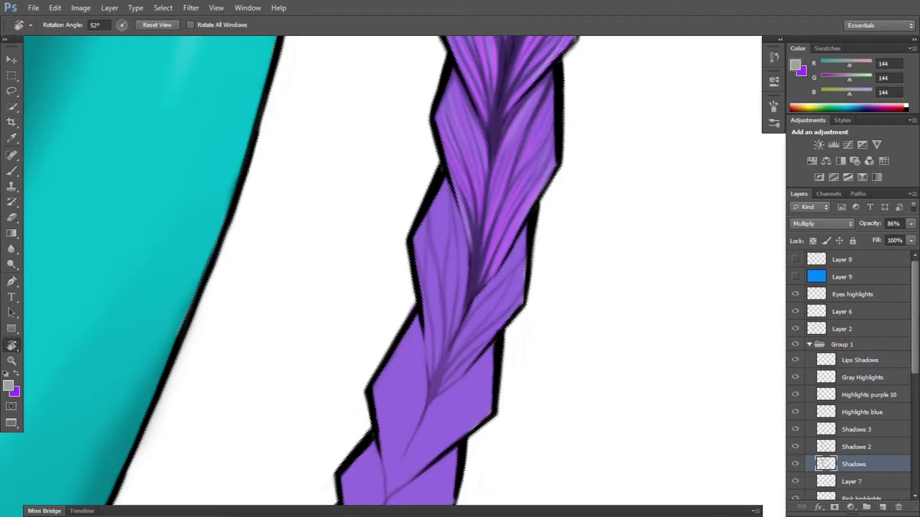
- On the Shadows 2 layer, darken the segment's center line, lower junction and strand bases in both halves
click(866, 448)
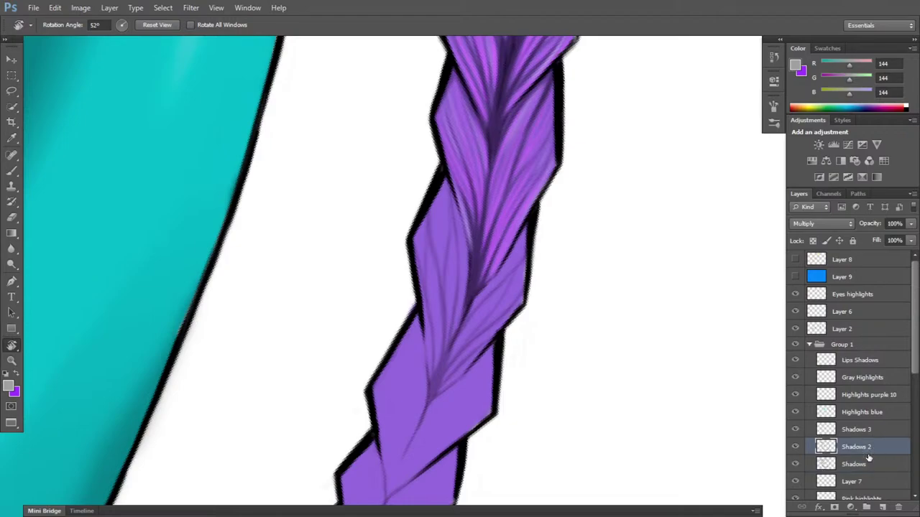
key(b)
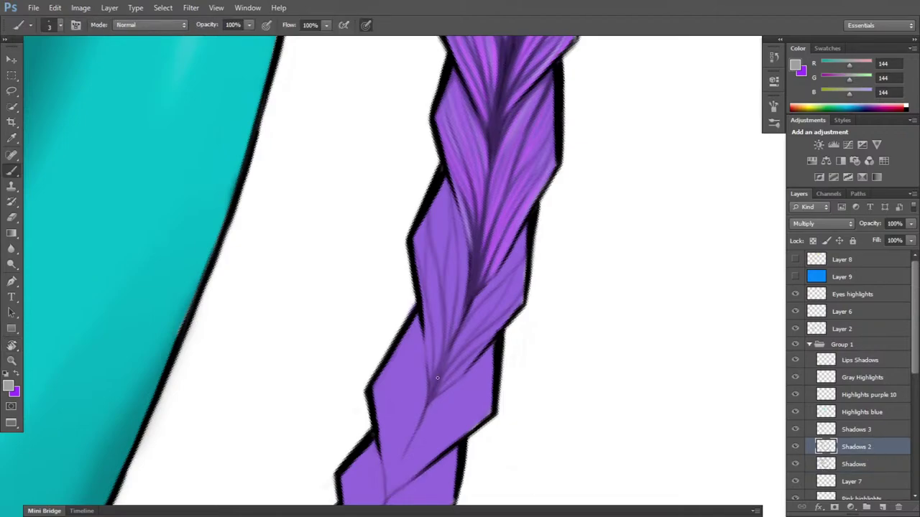
drag(436, 384, 443, 361)
drag(433, 395, 432, 329)
mouse_move(430, 382)
mouse_down()
mouse_move(420, 287)
mouse_move(426, 406)
mouse_move(464, 302)
mouse_up()
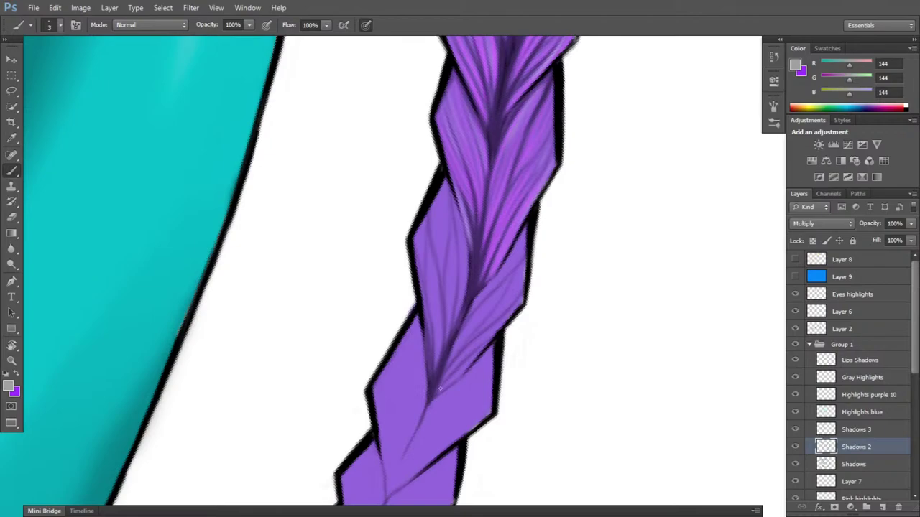
mouse_move(434, 402)
mouse_down()
mouse_move(522, 265)
mouse_move(474, 310)
mouse_move(529, 256)
mouse_move(501, 299)
mouse_up()
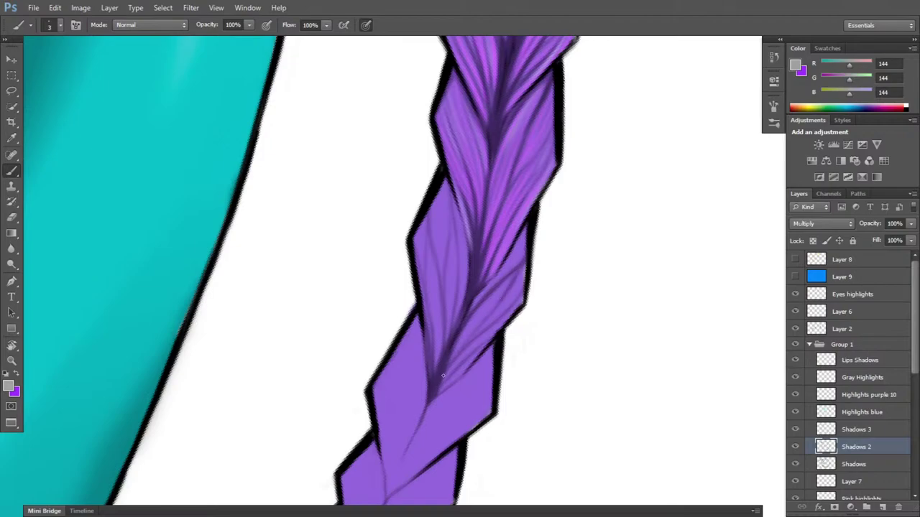
mouse_move(443, 380)
mouse_down()
mouse_move(503, 332)
mouse_move(434, 383)
mouse_move(499, 319)
mouse_up()
drag(440, 361, 434, 248)
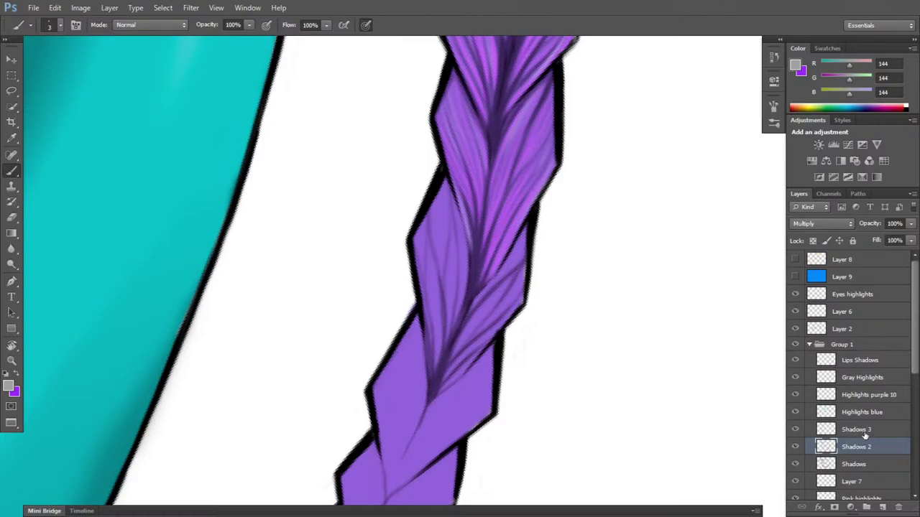
- On the Highlights purple 10 layer, paint purple (138, 0, 255) highlight strands across the segment's left half
click(871, 395)
click(876, 378)
click(890, 396)
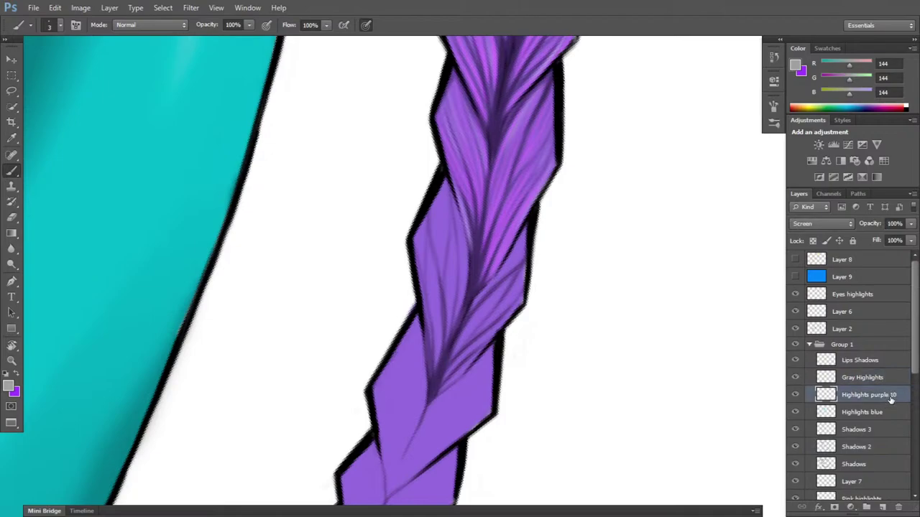
key(x)
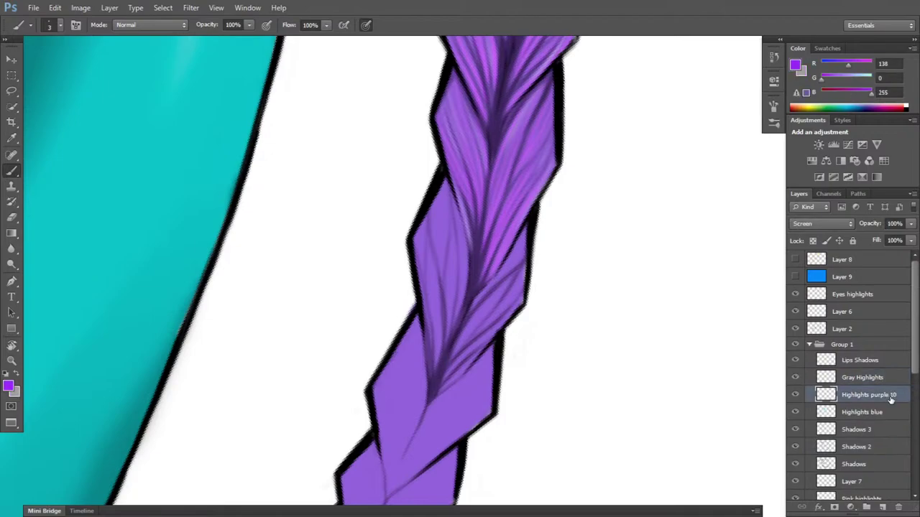
key(b)
key(r)
drag(554, 387, 435, 340)
key(b)
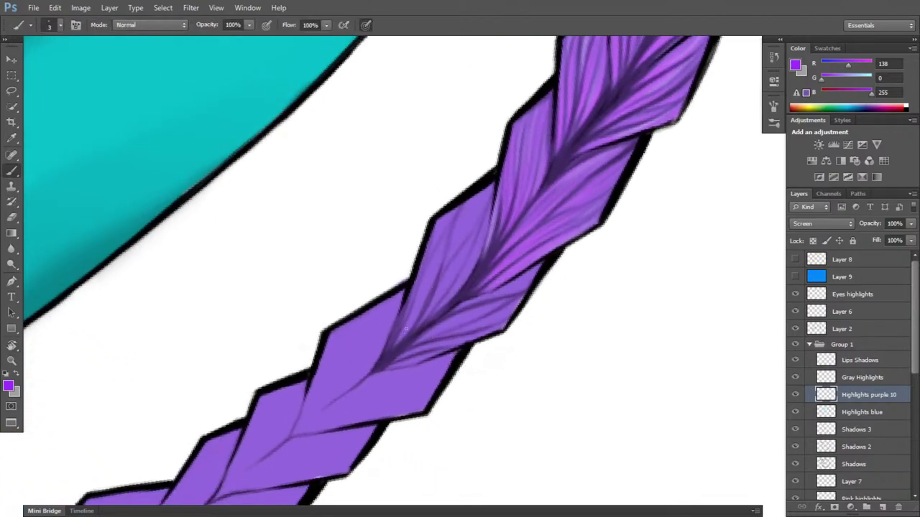
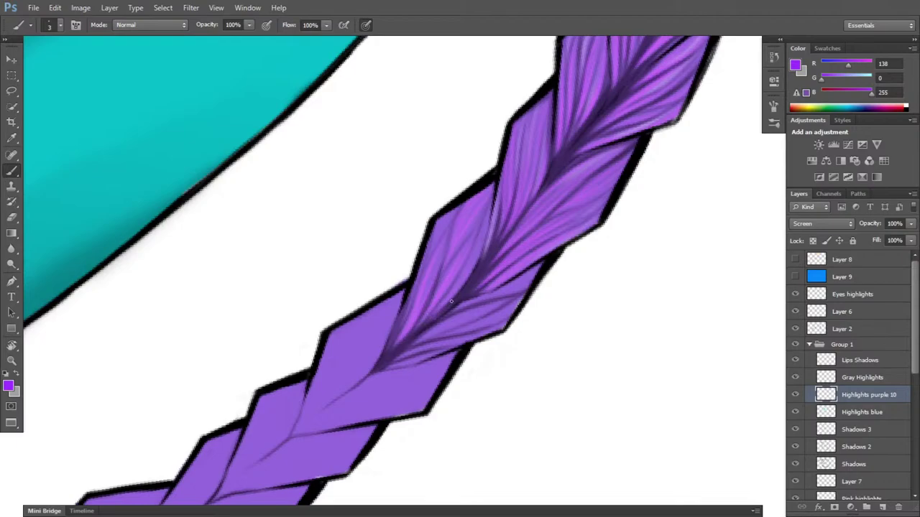
- On the Highlights purple 10 layer, paint purple highlight strands across the braid segment's right half and touch up the left half
key(r)
mouse_move(602, 329)
mouse_down()
mouse_move(585, 240)
mouse_move(601, 252)
mouse_up()
key(b)
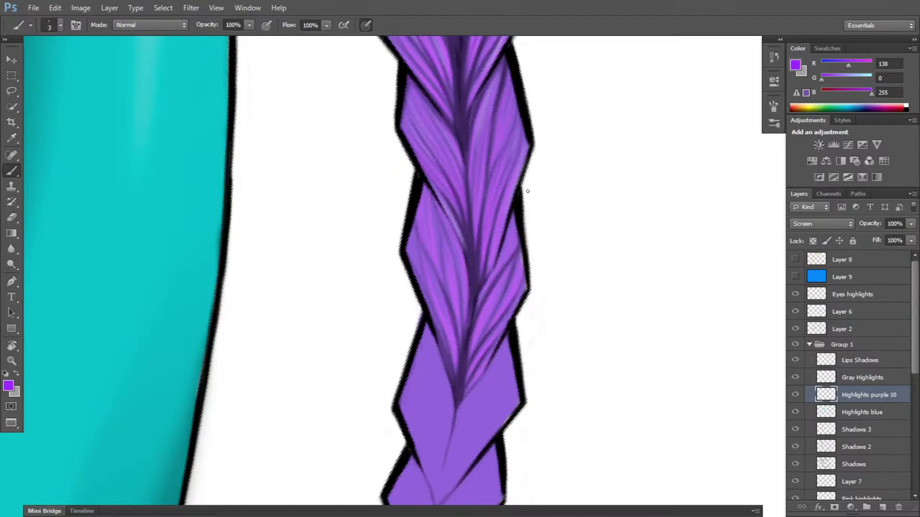
key(r)
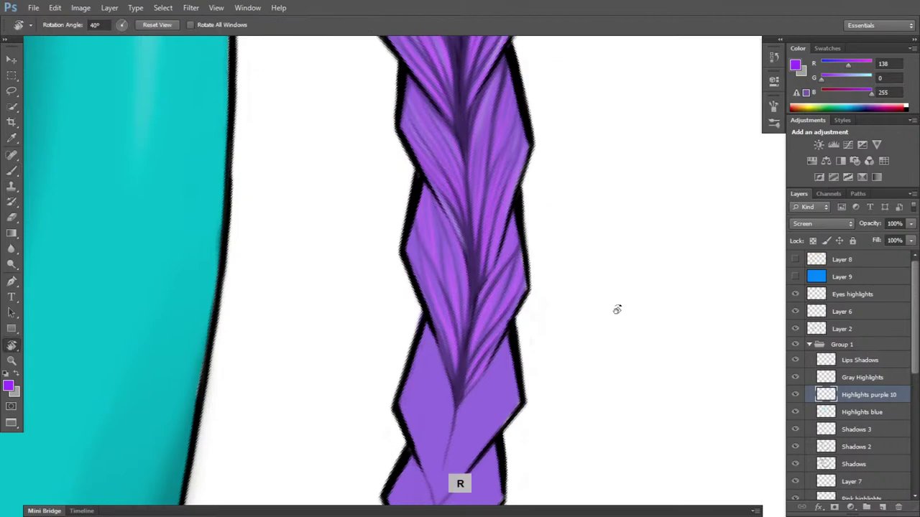
drag(637, 330, 585, 433)
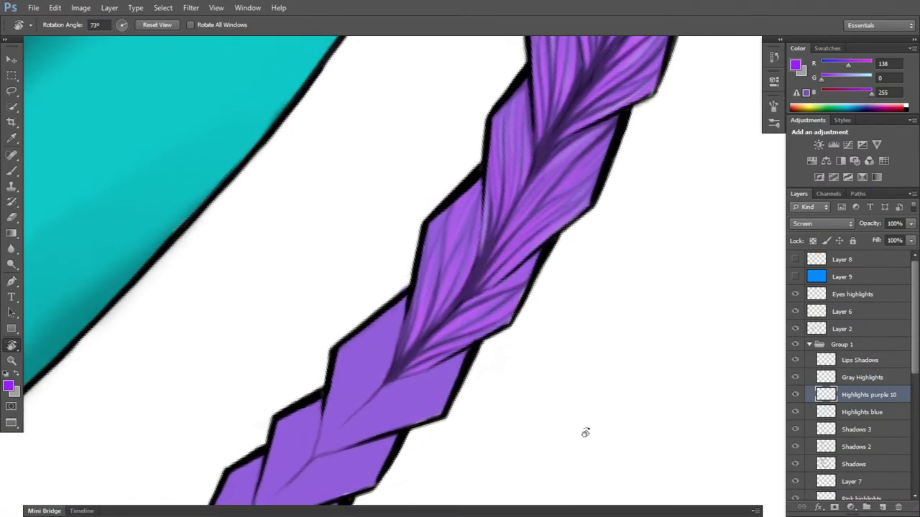
key(b)
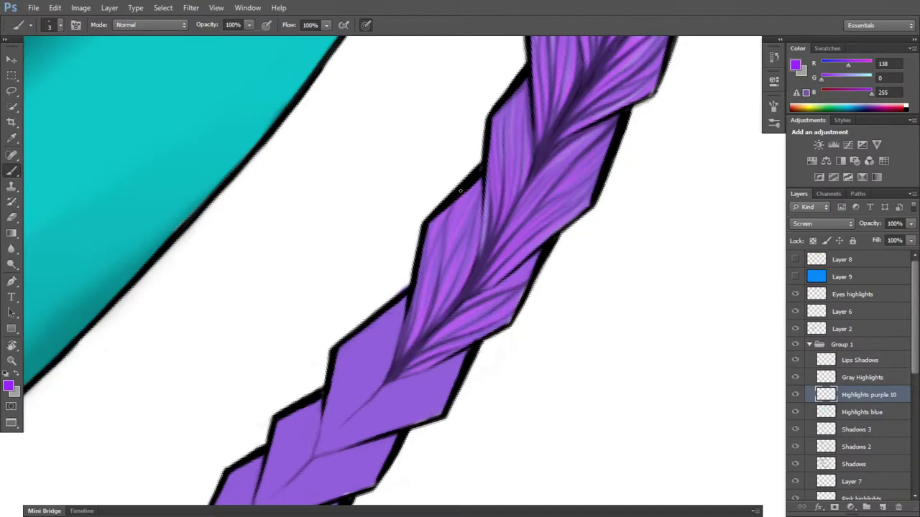
key(r)
drag(648, 374, 660, 271)
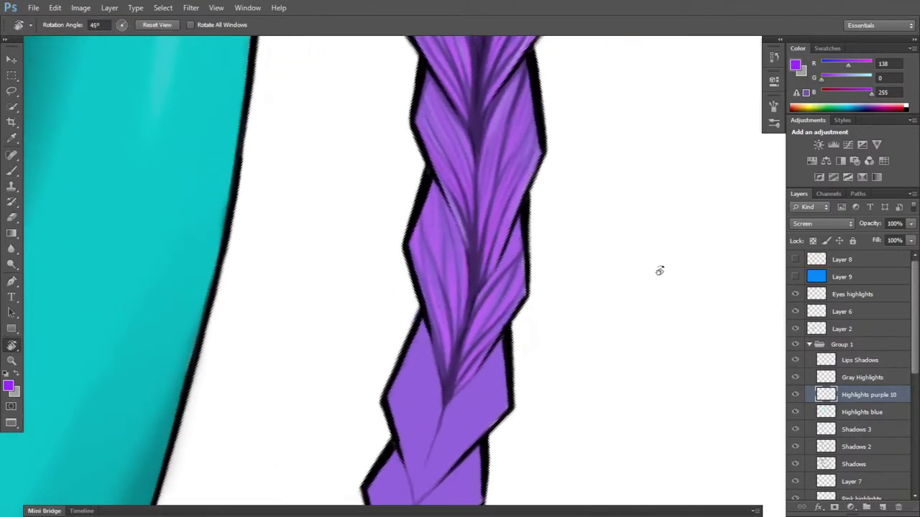
- On the Gray Highlights layer, paint fine gray (144, 144, 144) highlight strands across both halves of the segment
click(871, 377)
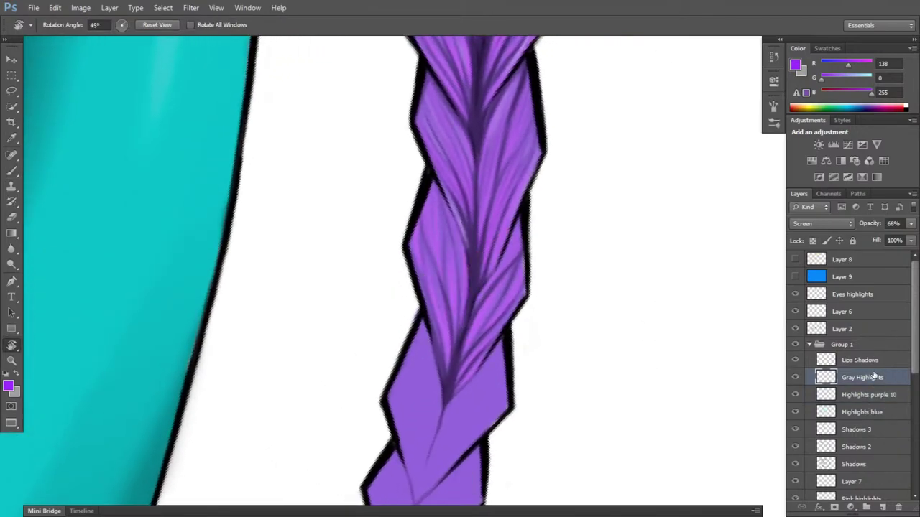
key(x)
key(b)
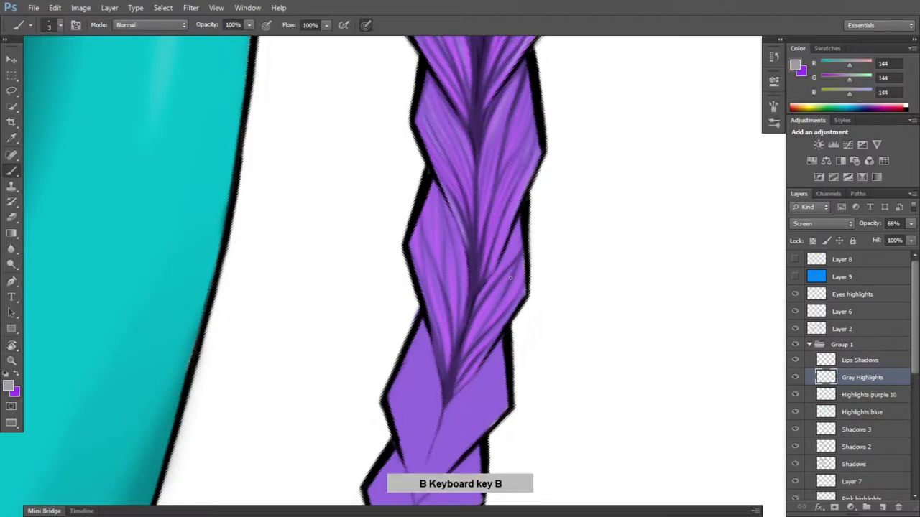
key(r)
mouse_move(546, 348)
mouse_down()
mouse_move(534, 361)
mouse_move(484, 370)
mouse_up()
key(b)
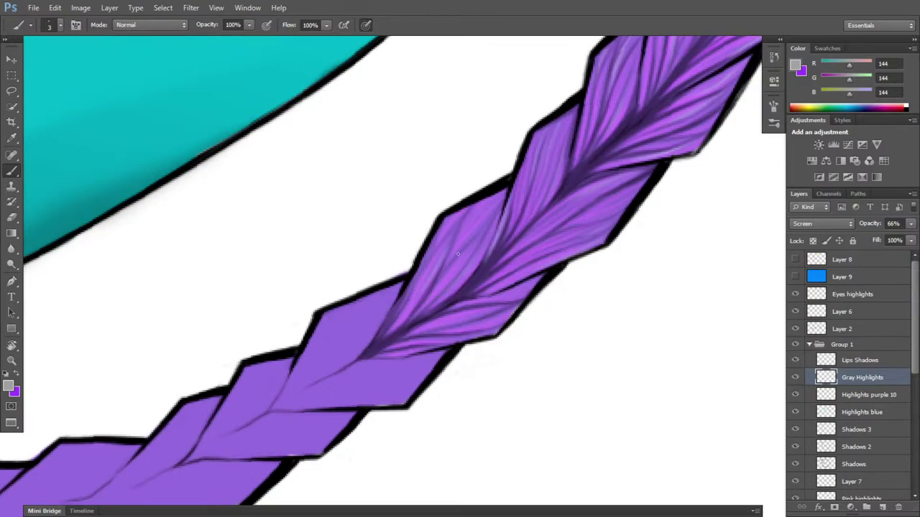
key(r)
drag(594, 376, 654, 244)
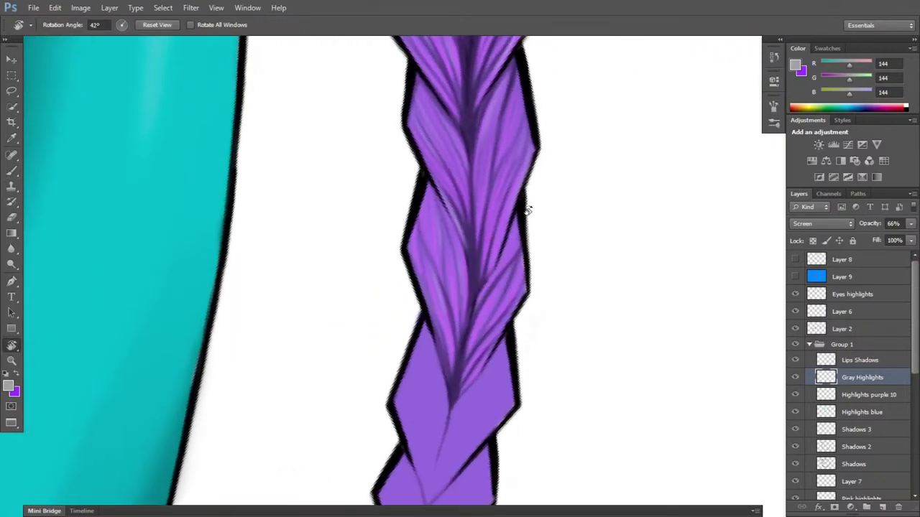
- On the Shadows layer, shade the upper edges of both segment halves beneath the overlapping segment, plus the right half's outer edge
click(859, 486)
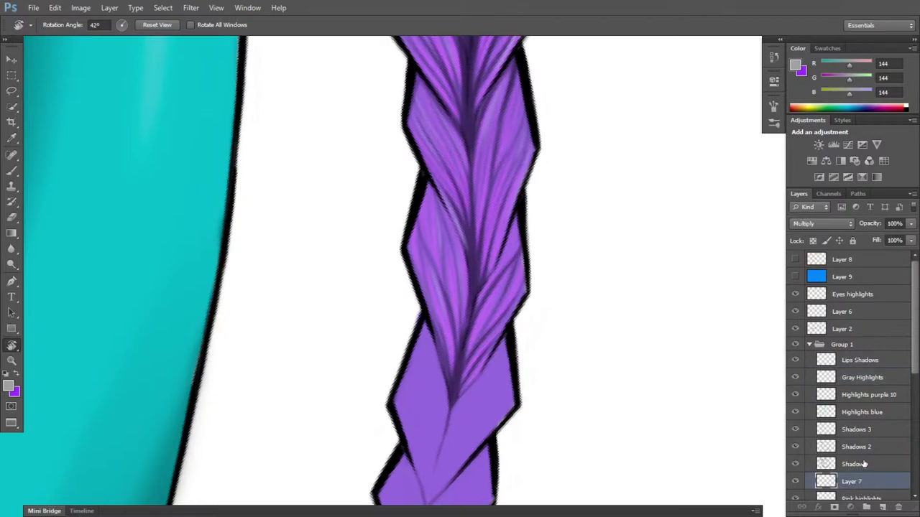
click(871, 467)
key(b)
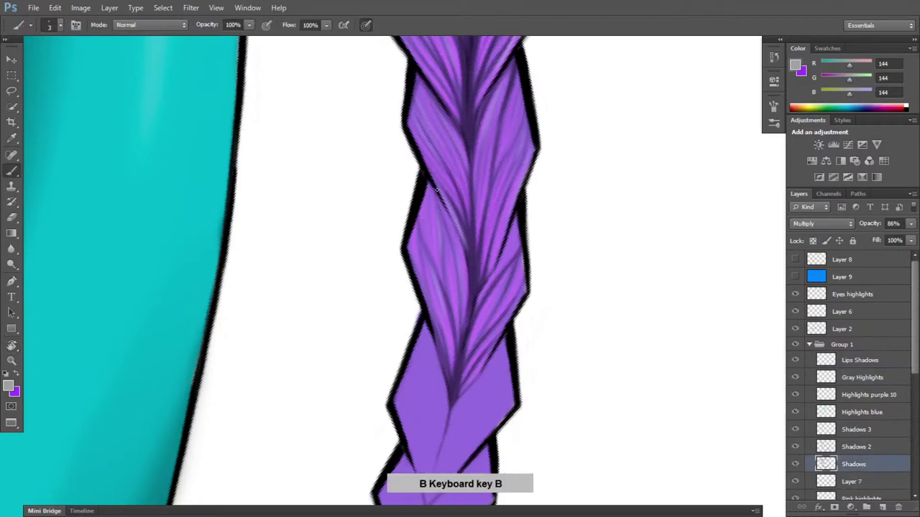
drag(436, 198, 457, 242)
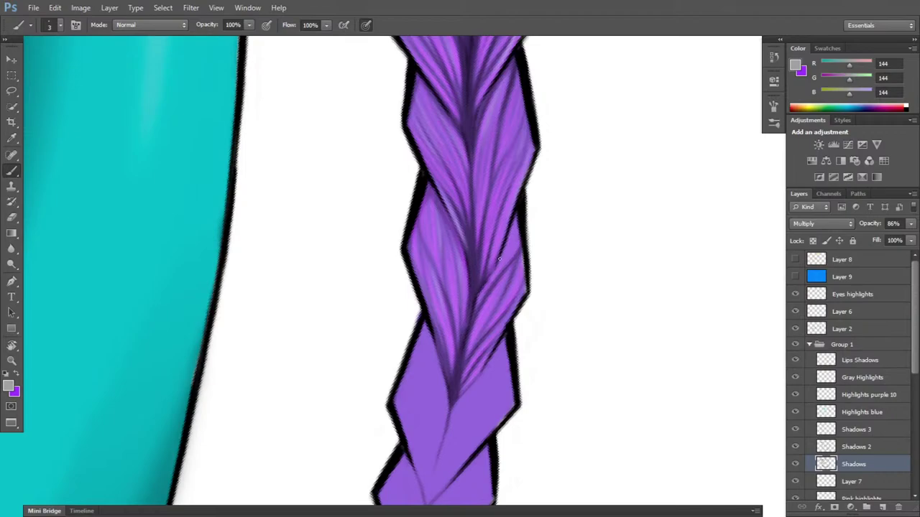
drag(487, 282, 510, 234)
drag(519, 240, 518, 220)
drag(524, 256, 513, 316)
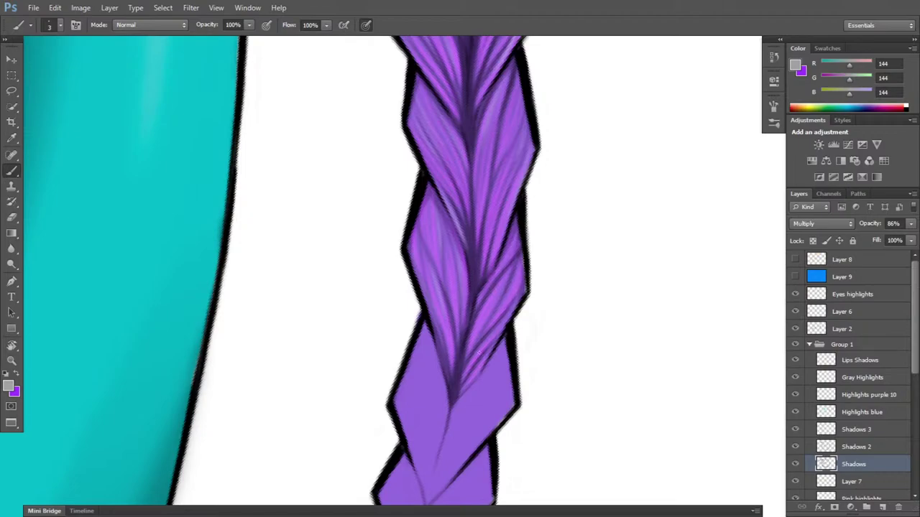
- On the Shadows 2 layer, deepen the shadows along both halves' upper inner edges and the left half's strands
click(856, 449)
key(b)
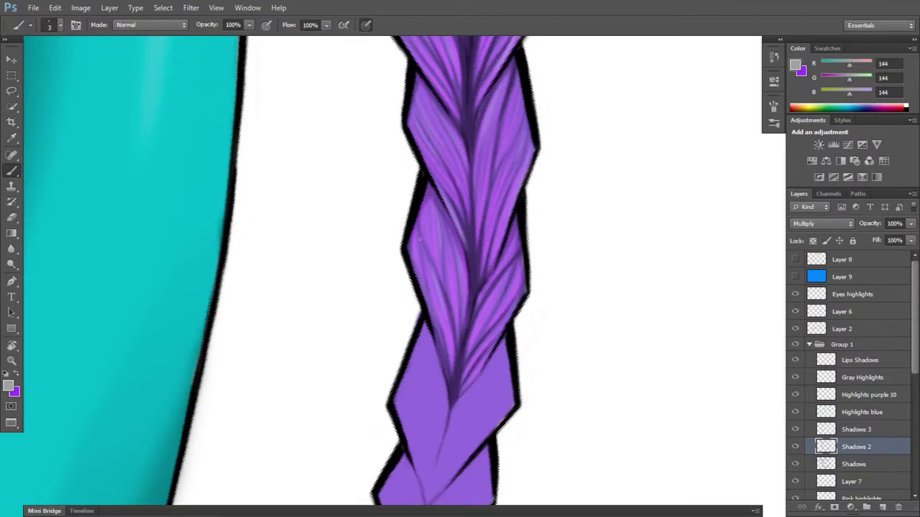
drag(430, 264, 451, 320)
drag(432, 196, 467, 268)
mouse_move(454, 237)
mouse_down()
mouse_move(466, 273)
mouse_move(464, 334)
mouse_move(463, 269)
mouse_up()
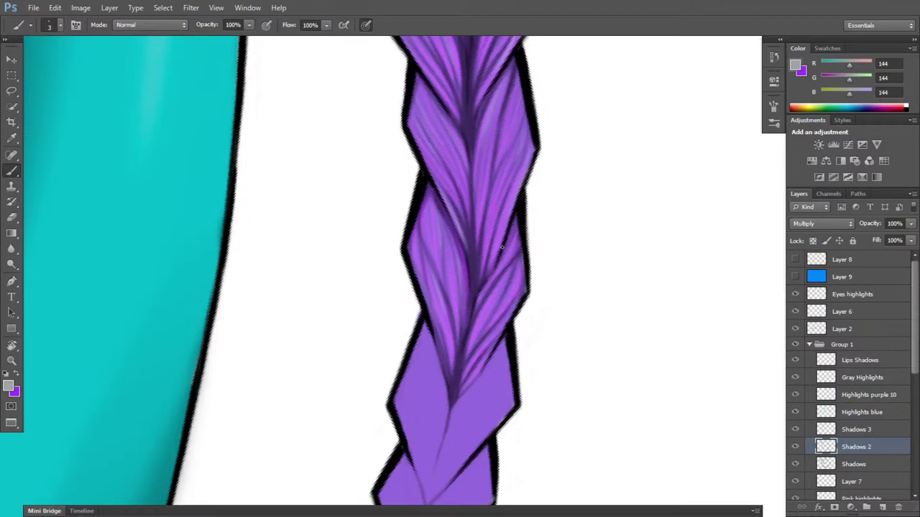
mouse_move(514, 227)
mouse_down()
mouse_move(485, 290)
mouse_move(480, 297)
mouse_up()
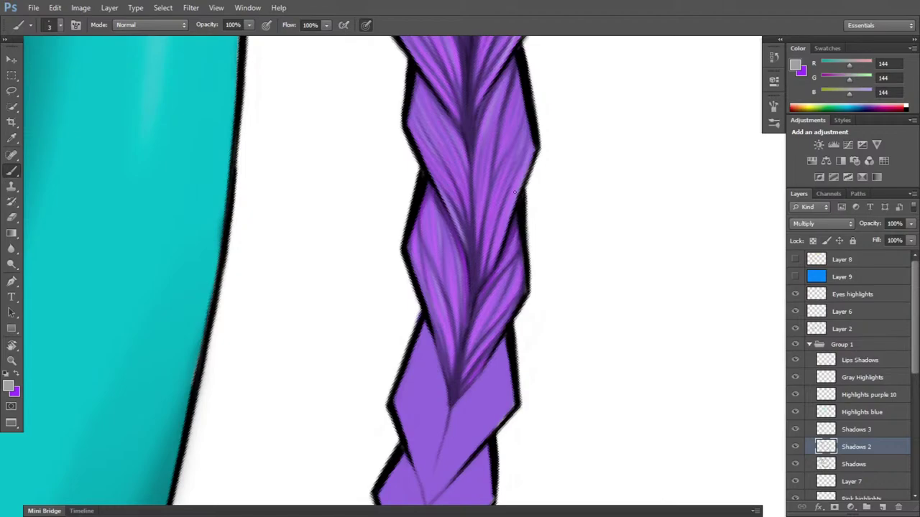
- On the Shadows layer, paint a thicker shadow along the center line of the next unshaded braid segment down
drag(538, 384, 568, 285)
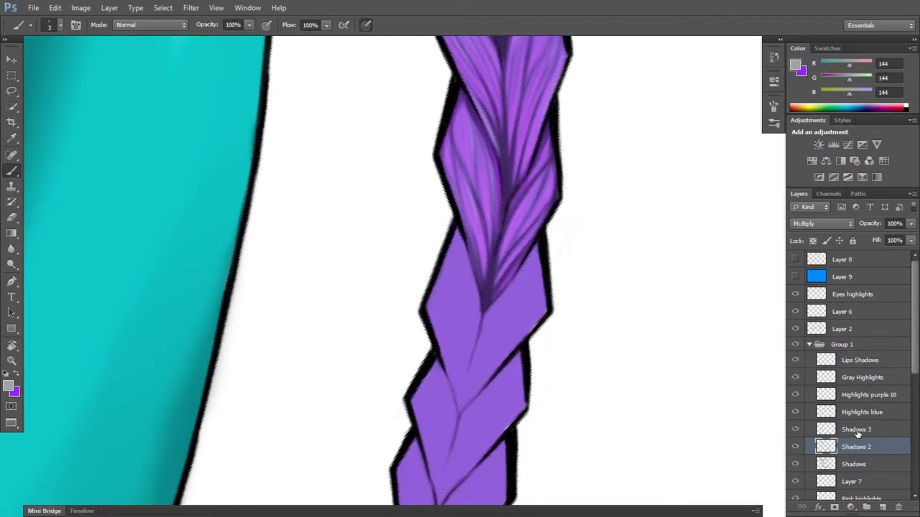
click(867, 468)
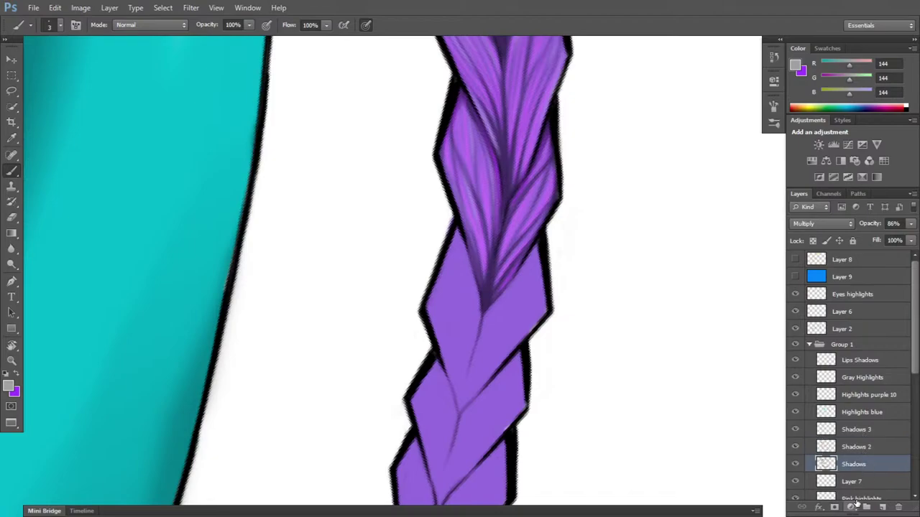
key(b)
drag(459, 411, 488, 313)
drag(464, 392, 497, 305)
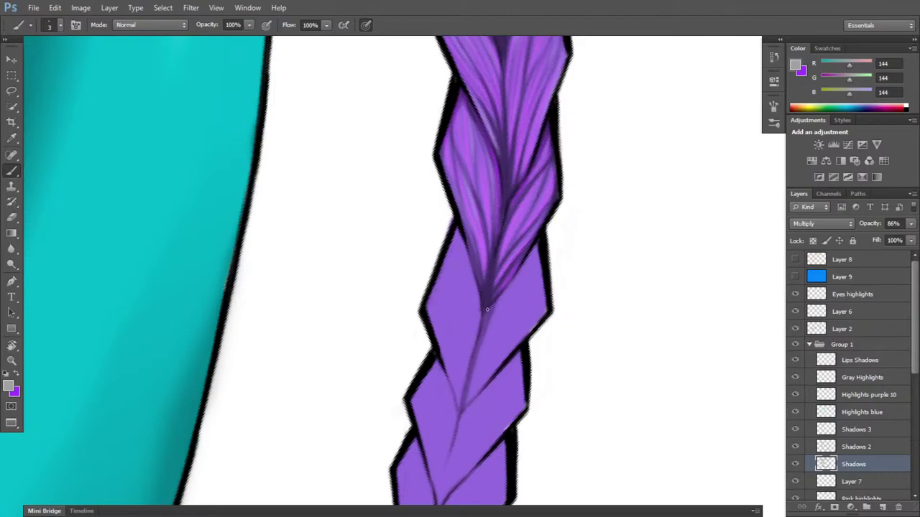
key(r)
drag(503, 349, 514, 376)
key(b)
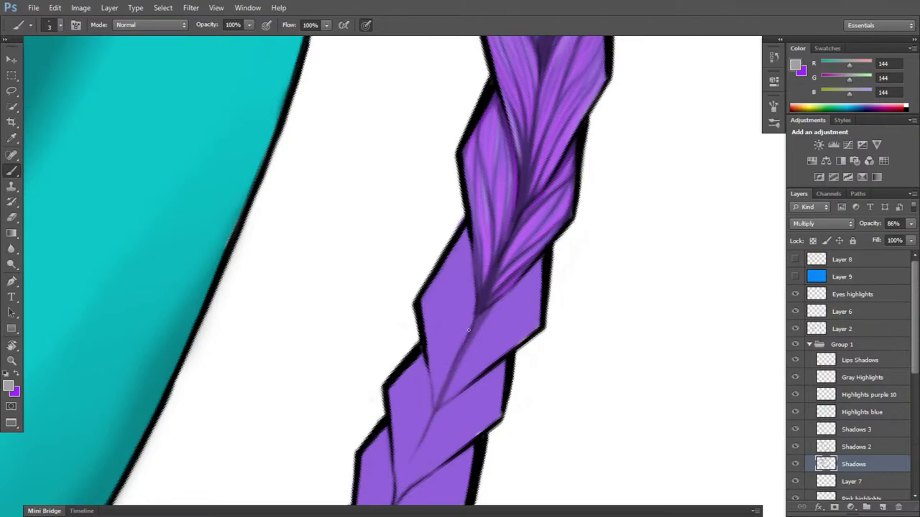
drag(468, 330, 475, 307)
mouse_move(437, 395)
mouse_down()
mouse_move(436, 389)
mouse_move(428, 341)
mouse_move(437, 404)
mouse_move(425, 318)
mouse_up()
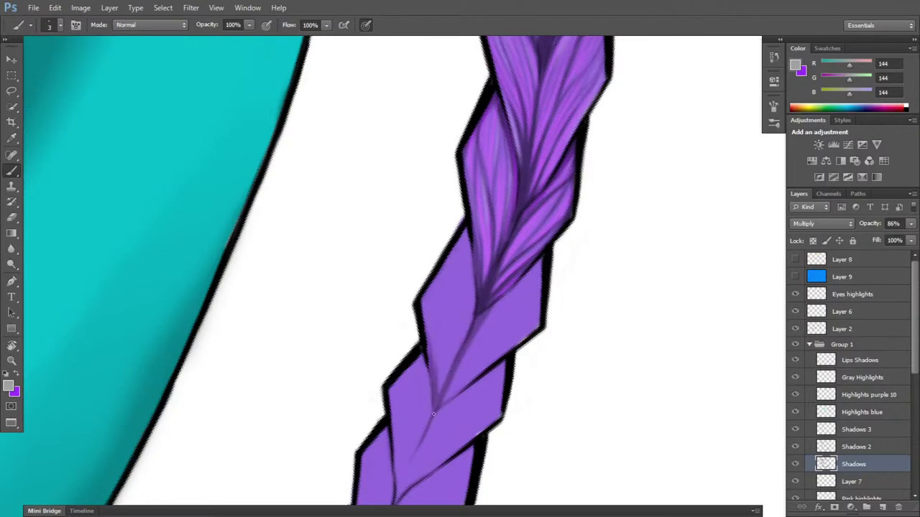
drag(436, 381, 457, 271)
drag(441, 330, 460, 255)
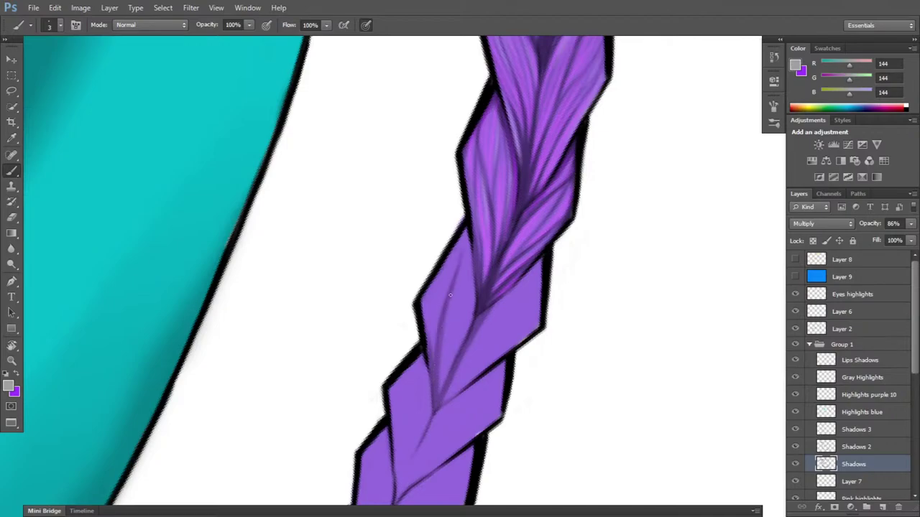
drag(450, 294, 462, 237)
mouse_move(435, 359)
mouse_down()
mouse_move(435, 287)
mouse_move(431, 361)
mouse_move(447, 253)
mouse_up()
mouse_move(443, 381)
mouse_down()
mouse_move(473, 230)
mouse_move(460, 267)
mouse_up()
key(e)
mouse_move(468, 310)
mouse_down()
mouse_move(469, 283)
mouse_move(465, 289)
mouse_up()
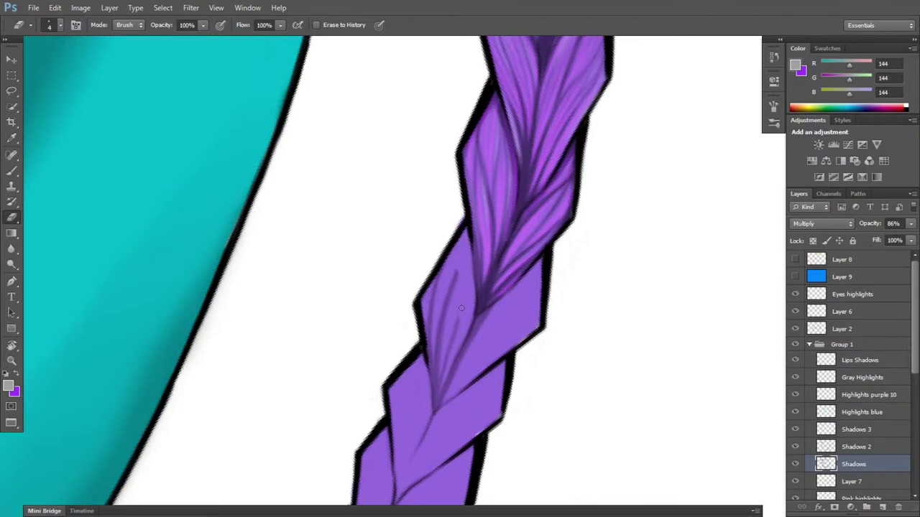
mouse_move(462, 308)
mouse_down()
mouse_move(430, 406)
mouse_move(446, 298)
mouse_move(437, 322)
mouse_move(449, 270)
mouse_move(448, 319)
mouse_move(459, 263)
mouse_up()
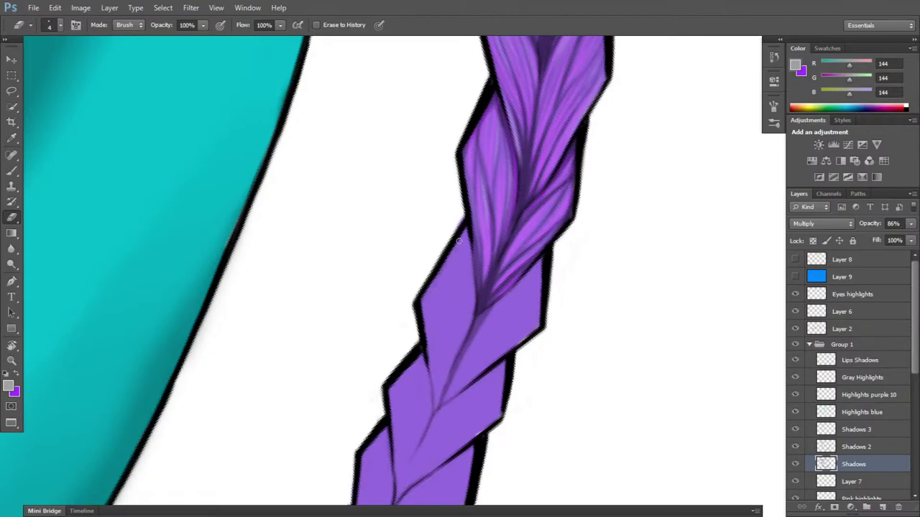
- Paint curved hair-strand shadows across the new segment's right half, fanning from the center line, and darken its lower junction
key(b)
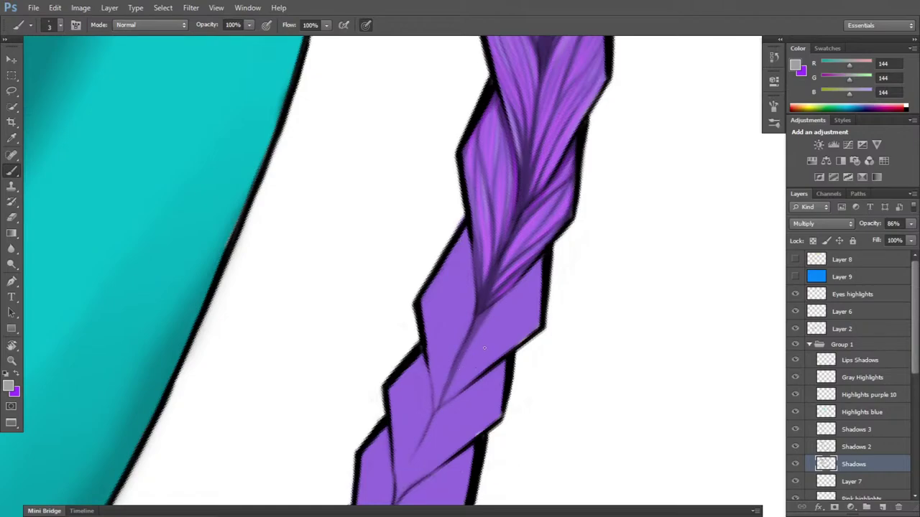
drag(451, 385, 536, 309)
drag(474, 338, 542, 271)
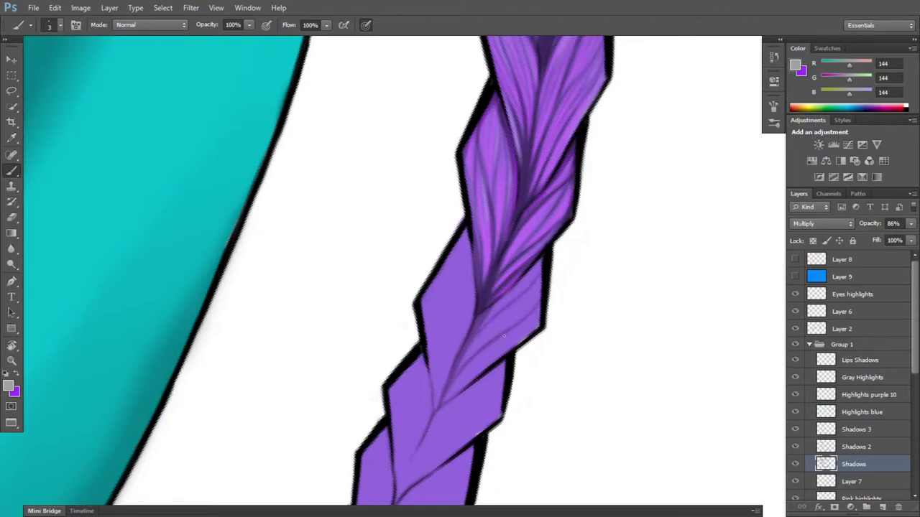
drag(470, 373, 528, 332)
mouse_move(459, 367)
mouse_down()
mouse_move(491, 341)
mouse_move(452, 379)
mouse_move(526, 314)
mouse_up()
drag(487, 318, 534, 285)
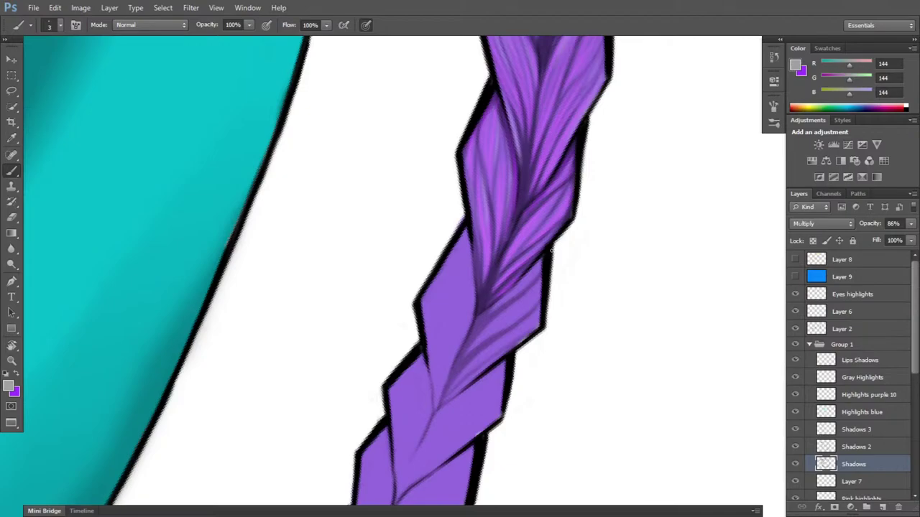
key(r)
drag(569, 353, 589, 292)
key(b)
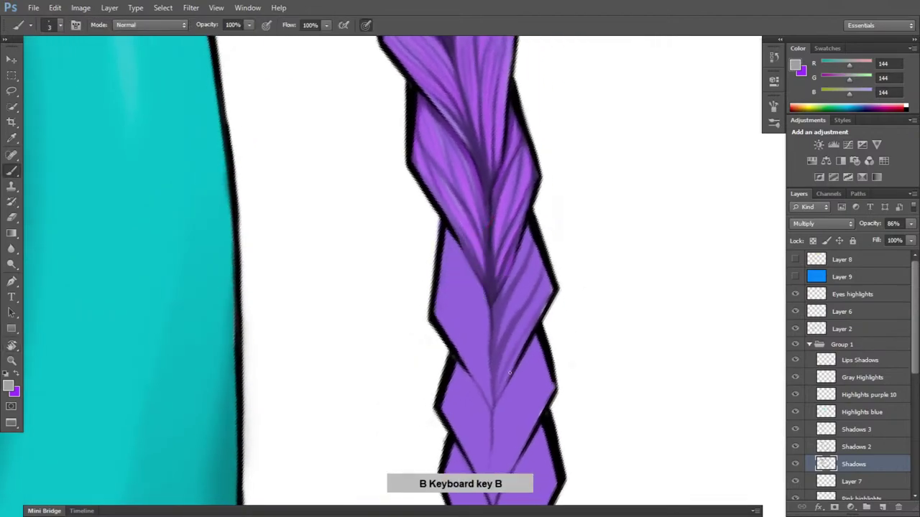
drag(497, 392, 511, 373)
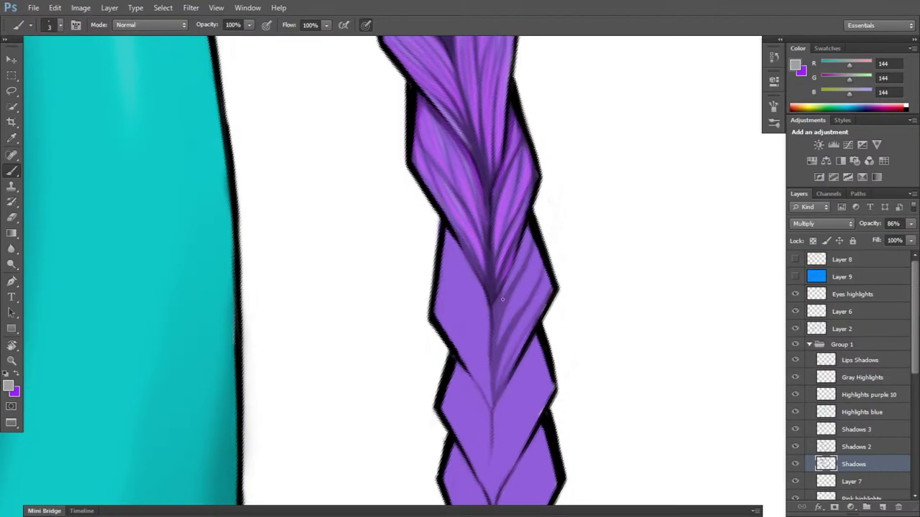
key(e)
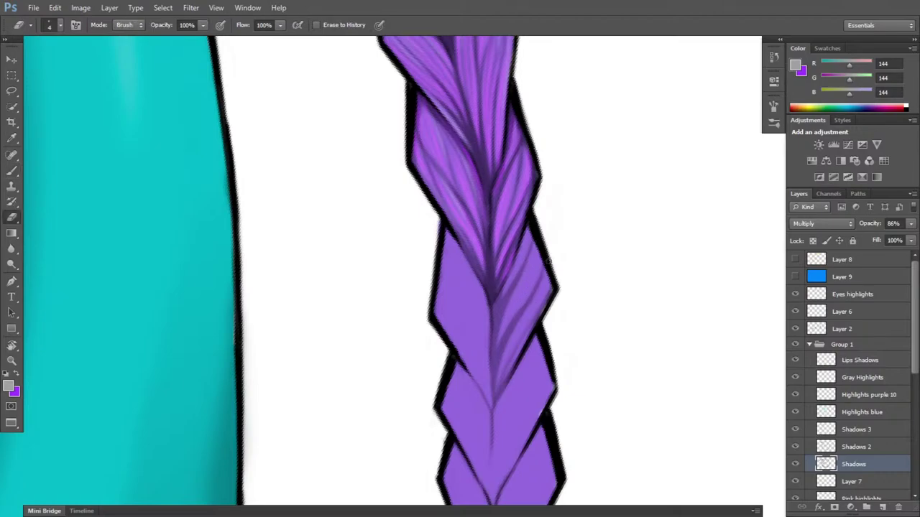
- Paint curved hair-strand shadows across the middle of the segment's left half, fanning from the center line to the outer edge
key(r)
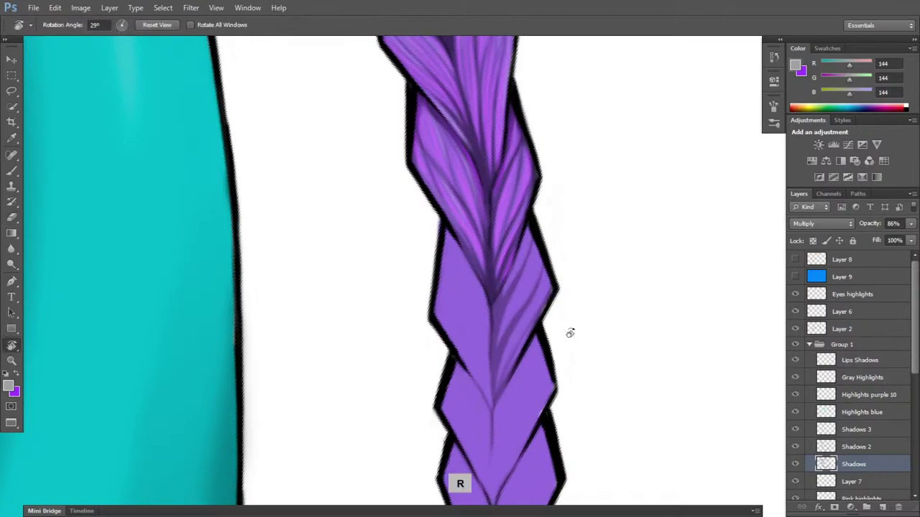
mouse_move(583, 323)
mouse_down()
mouse_move(580, 386)
mouse_move(509, 453)
mouse_up()
key(b)
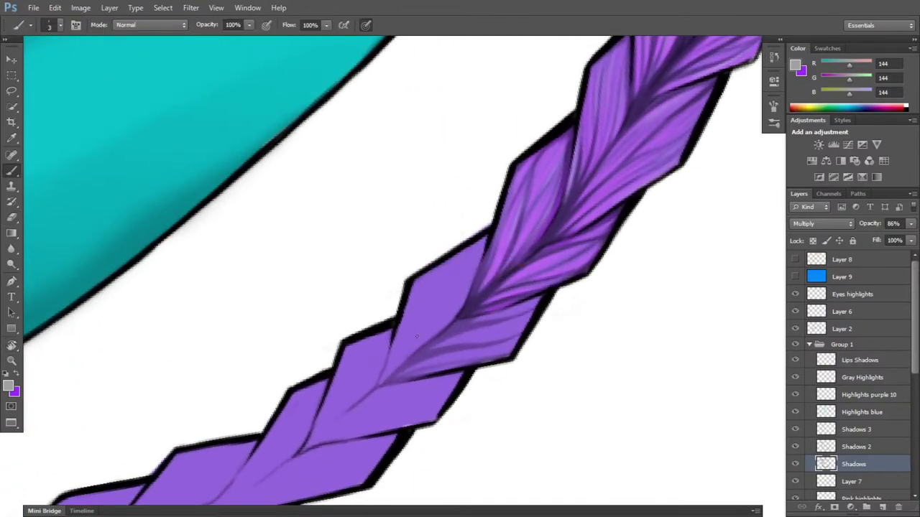
mouse_move(405, 363)
mouse_down()
mouse_move(427, 295)
mouse_move(448, 260)
mouse_up()
drag(424, 319, 451, 256)
key(e)
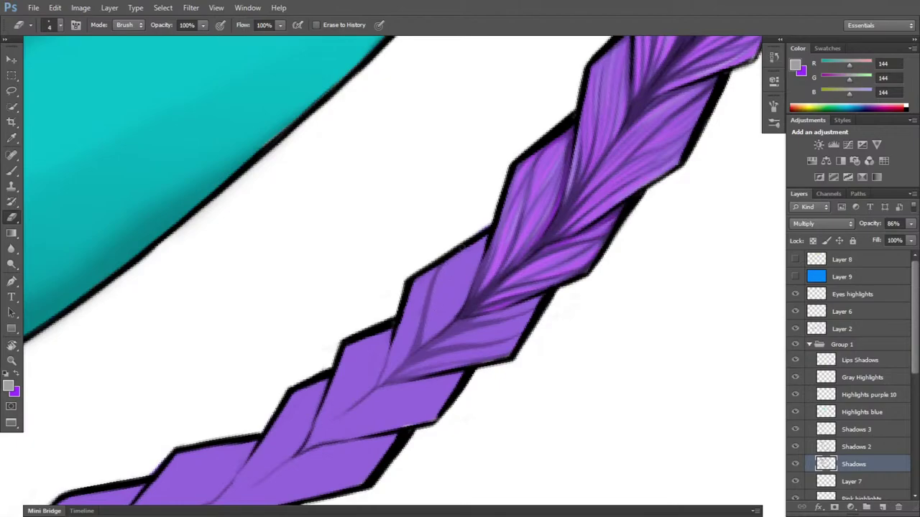
key(b)
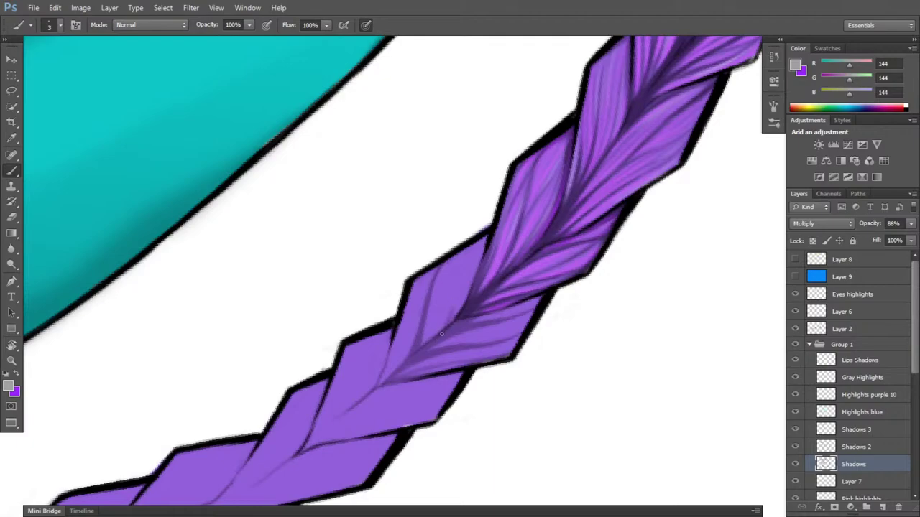
mouse_move(426, 348)
mouse_down()
mouse_move(453, 294)
mouse_move(435, 337)
mouse_move(452, 296)
mouse_move(447, 320)
mouse_move(454, 289)
mouse_move(452, 316)
mouse_move(463, 256)
mouse_up()
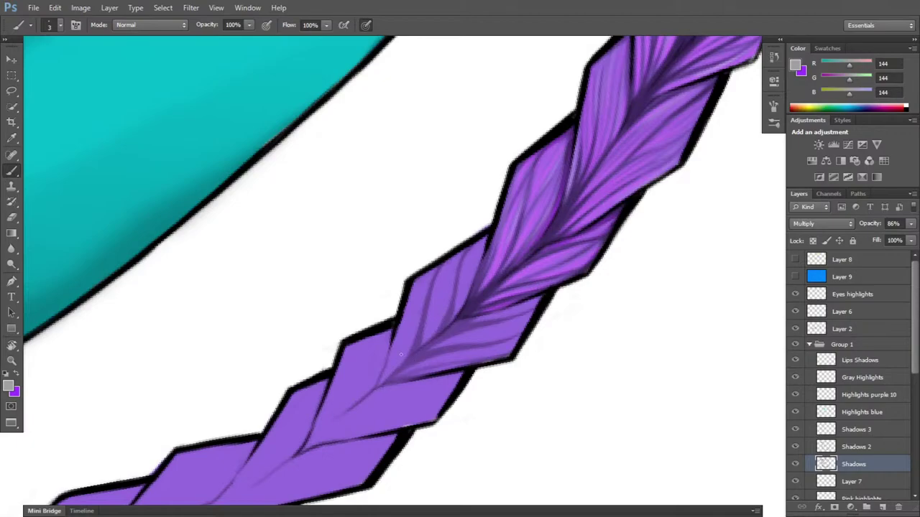
- Shade the left half's lower tip and outer edge, and add strand shadows near its upper inner edge
mouse_move(382, 382)
mouse_down()
mouse_move(390, 350)
mouse_move(384, 375)
mouse_move(397, 366)
mouse_move(383, 386)
mouse_move(403, 365)
mouse_move(398, 346)
mouse_up()
drag(393, 366, 405, 335)
drag(420, 287, 414, 300)
key(e)
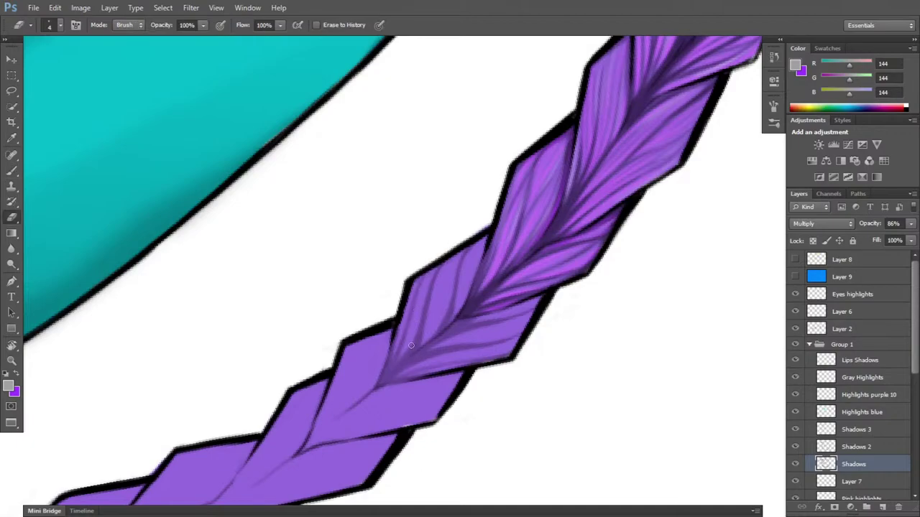
key(b)
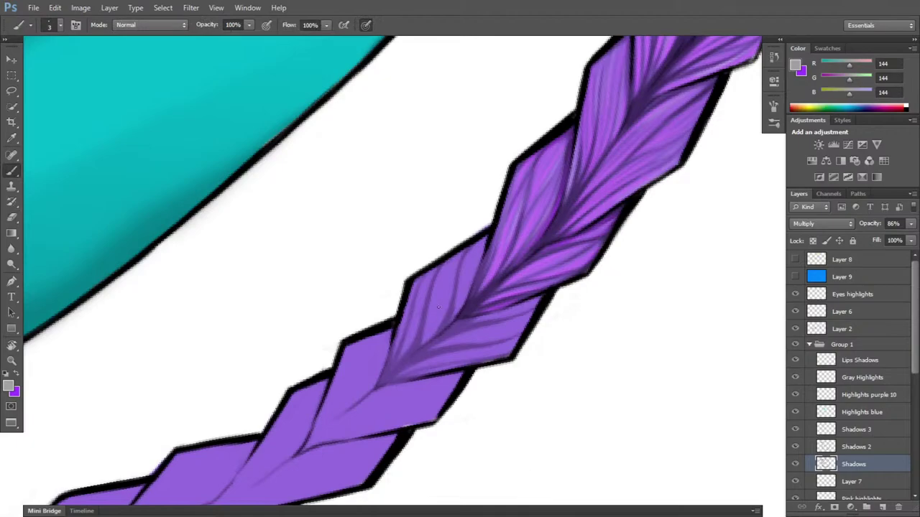
drag(442, 294, 450, 262)
drag(457, 306, 484, 253)
key(e)
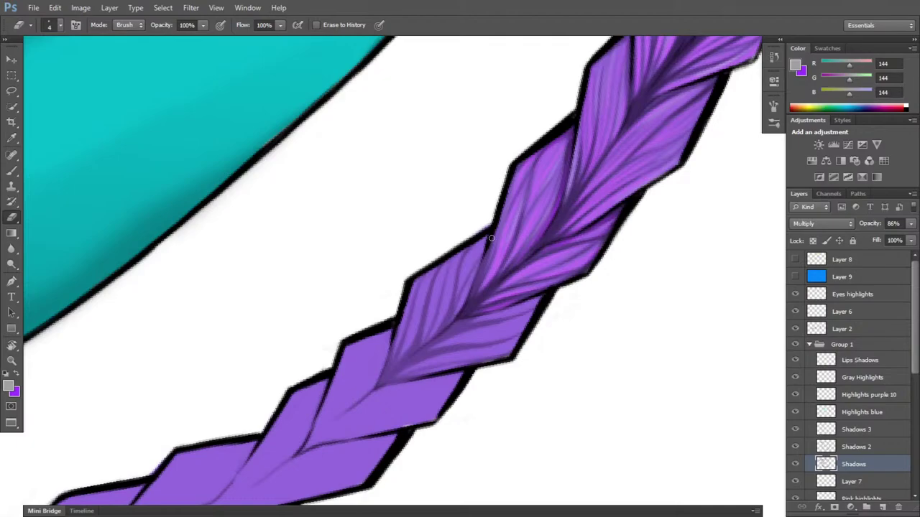
- On the Shadows 2 layer, deepen the segment's center line, lower junction and the right half's inner strands
key(r)
drag(616, 384, 614, 226)
key(b)
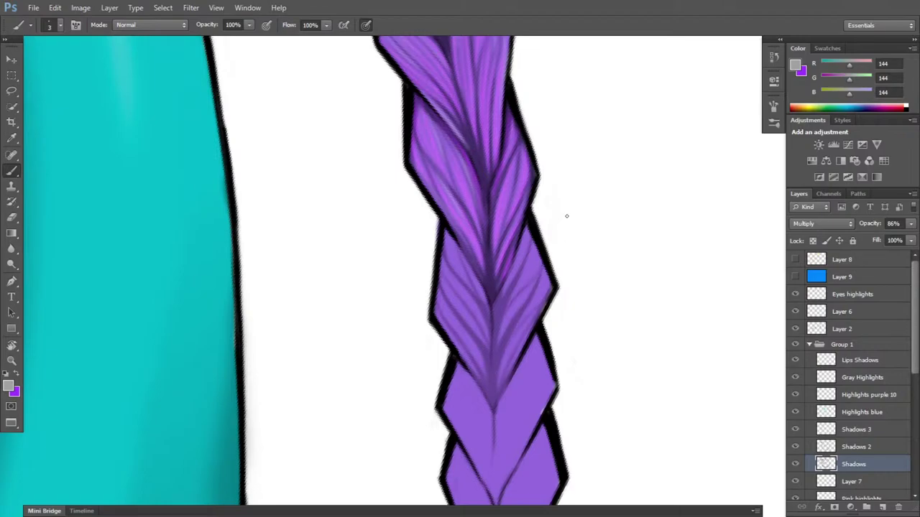
click(868, 448)
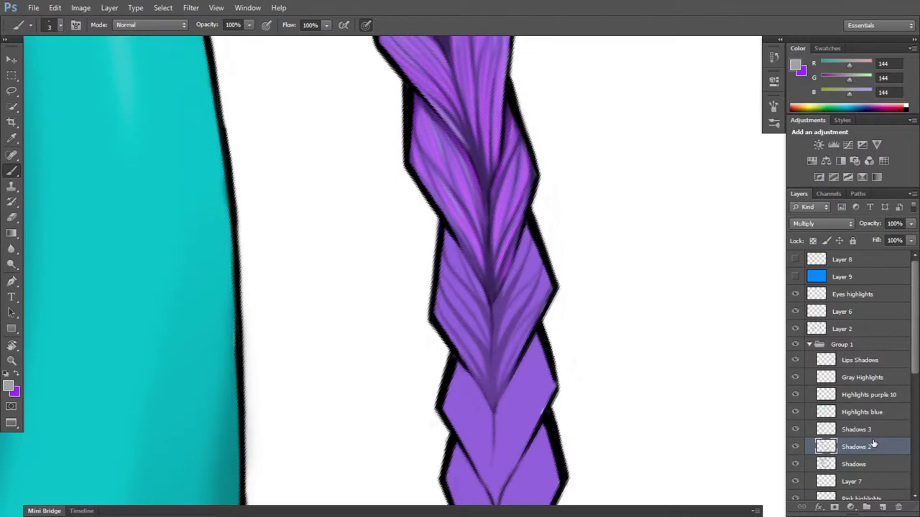
drag(493, 405, 492, 312)
drag(493, 386, 486, 306)
drag(493, 383, 526, 306)
drag(495, 367, 501, 346)
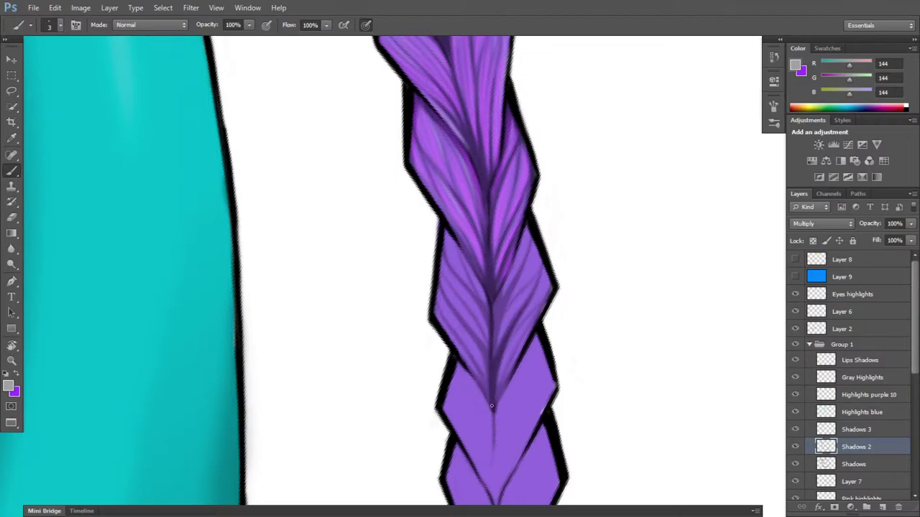
mouse_move(492, 406)
mouse_down()
mouse_move(489, 371)
mouse_move(512, 287)
mouse_move(490, 360)
mouse_move(521, 271)
mouse_move(489, 354)
mouse_move(523, 270)
mouse_move(489, 324)
mouse_move(517, 277)
mouse_move(493, 320)
mouse_move(505, 273)
mouse_up()
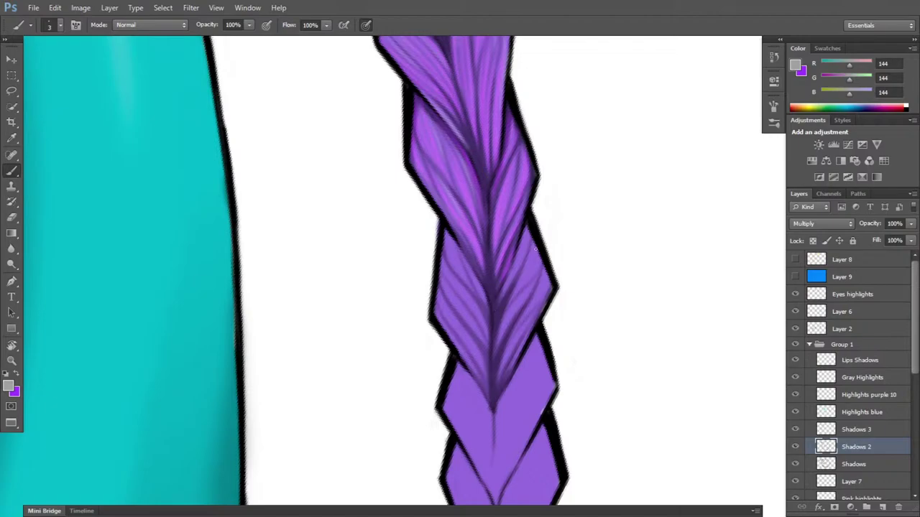
- Deepen the strand shadows on the segment's left half from the lower tip up along the center line
key(r)
mouse_move(530, 272)
mouse_down()
mouse_move(569, 396)
mouse_move(505, 425)
mouse_move(451, 349)
mouse_up()
key(b)
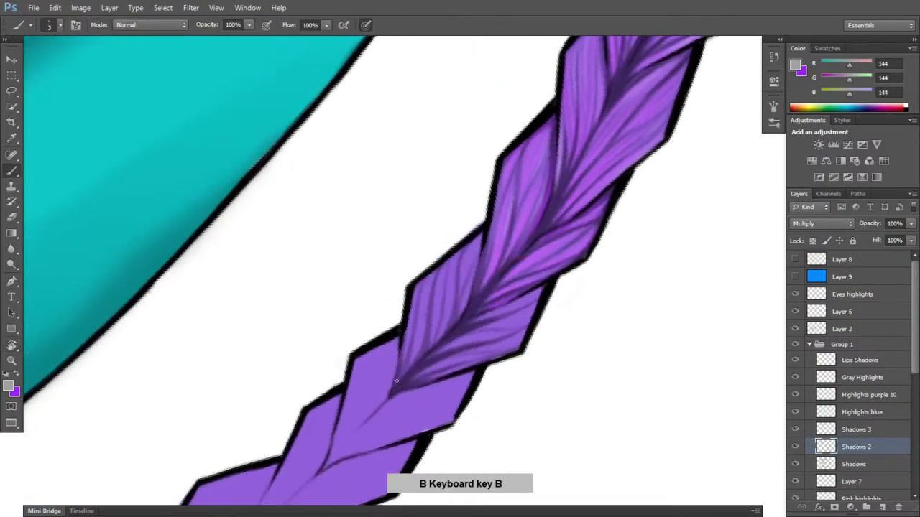
mouse_move(398, 383)
mouse_down()
mouse_move(413, 316)
mouse_move(402, 383)
mouse_move(406, 360)
mouse_up()
drag(416, 302, 415, 322)
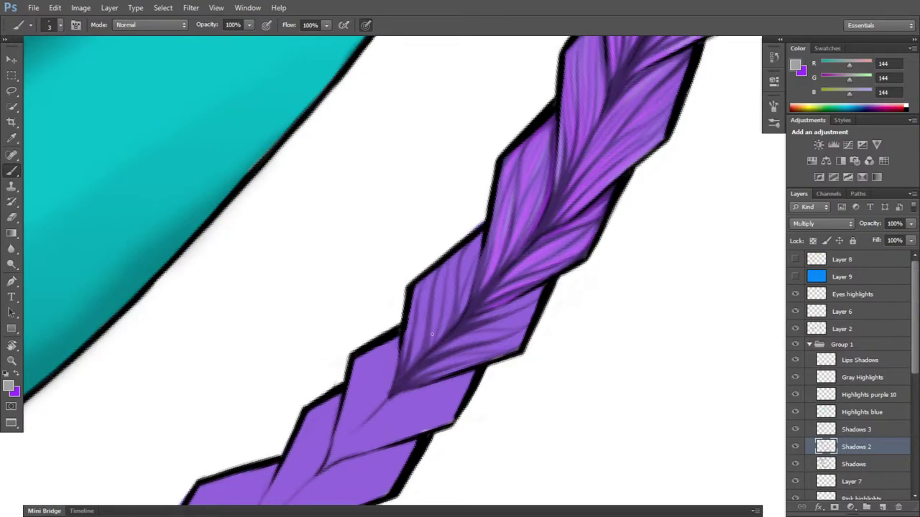
mouse_move(421, 354)
mouse_down()
mouse_move(433, 290)
mouse_move(460, 298)
mouse_move(460, 276)
mouse_up()
key(e)
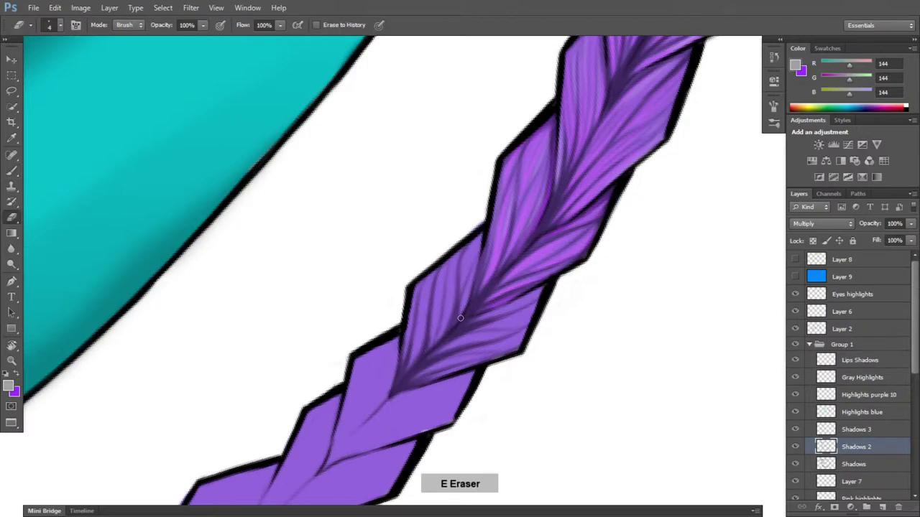
- On the Highlights purple 10 layer, paint bright purple highlights between the strands of the segment's right half
key(r)
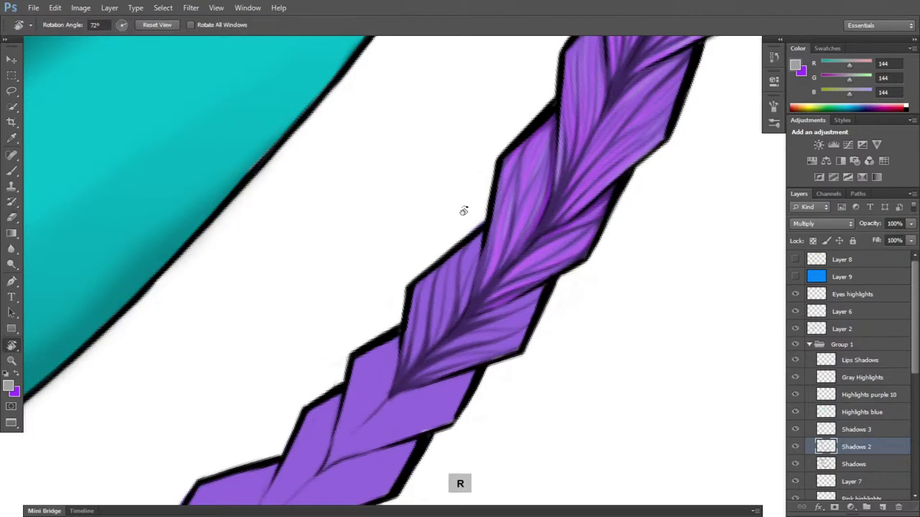
drag(464, 210, 612, 243)
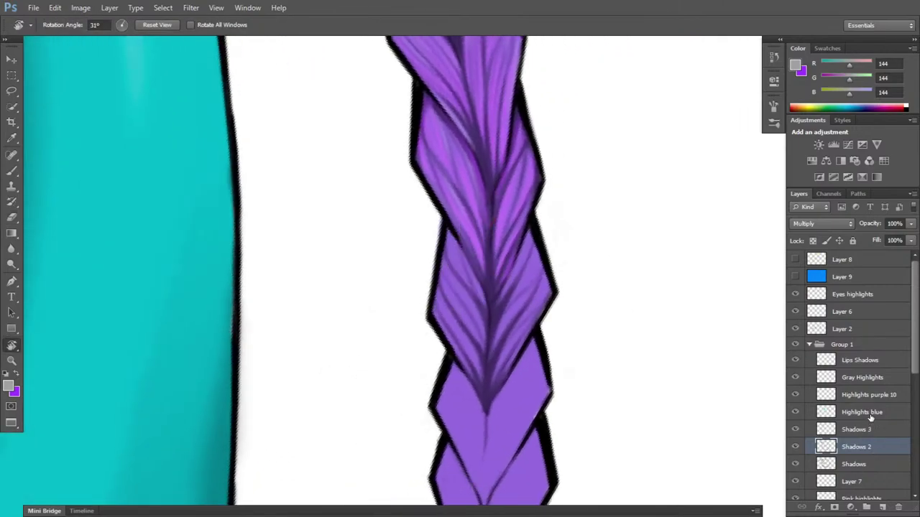
click(878, 396)
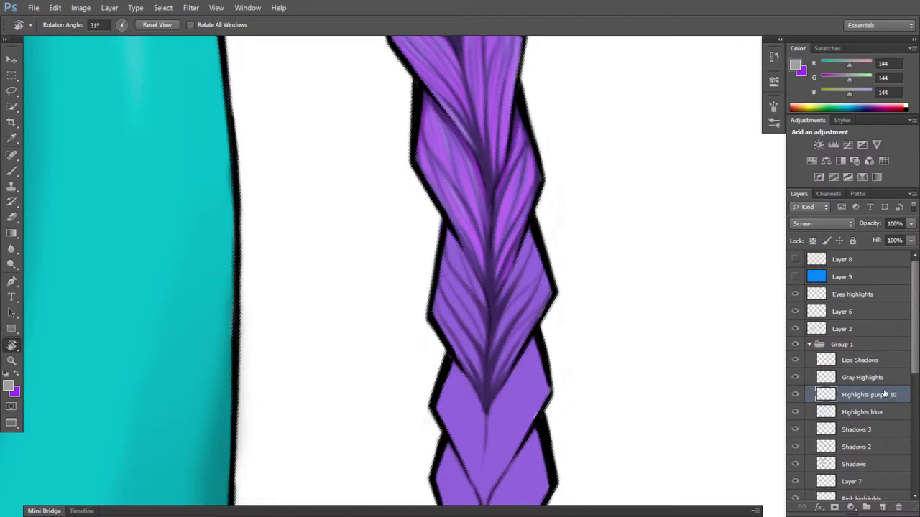
key(x)
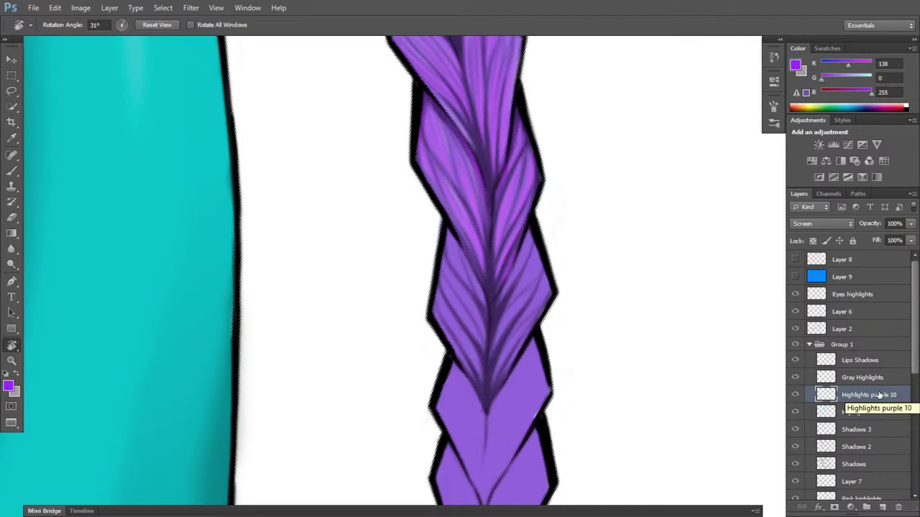
key(b)
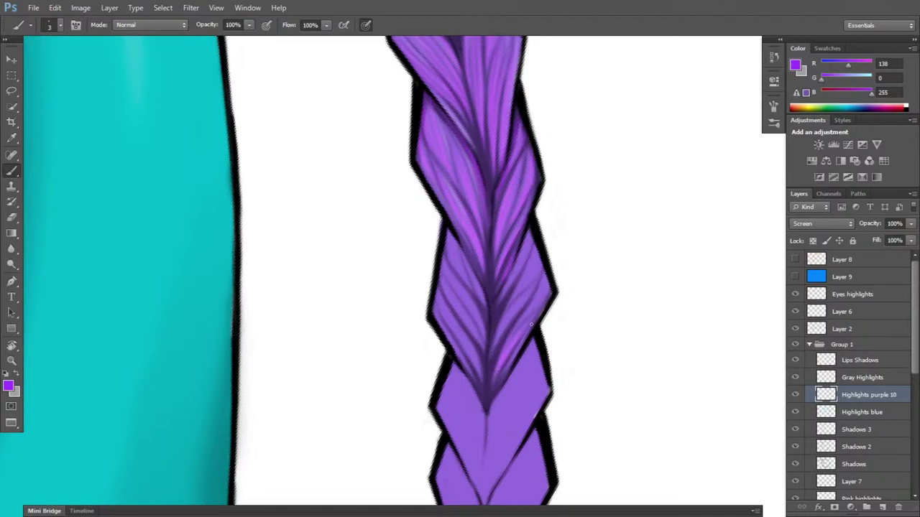
key(e)
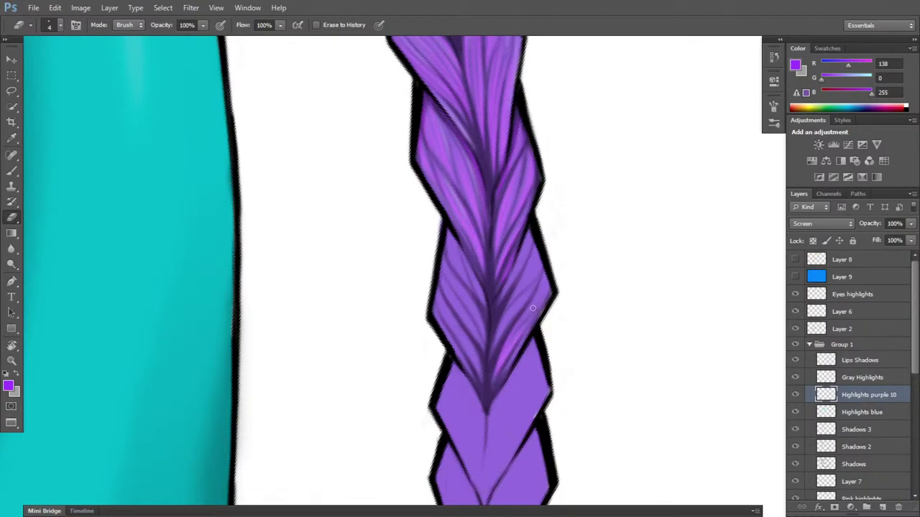
key(b)
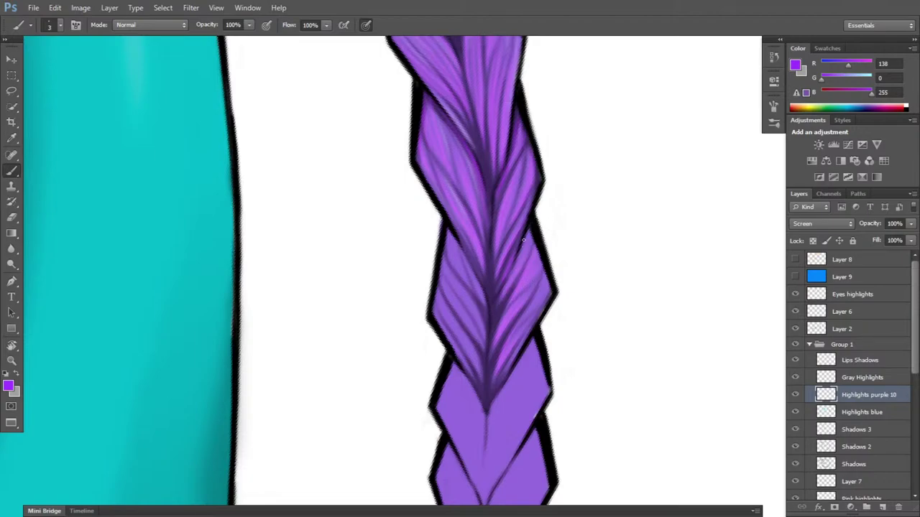
- Paint matching bright purple highlights between the strands of the segment's left half
key(r)
mouse_move(544, 349)
mouse_down()
mouse_move(465, 406)
mouse_move(396, 350)
mouse_up()
key(b)
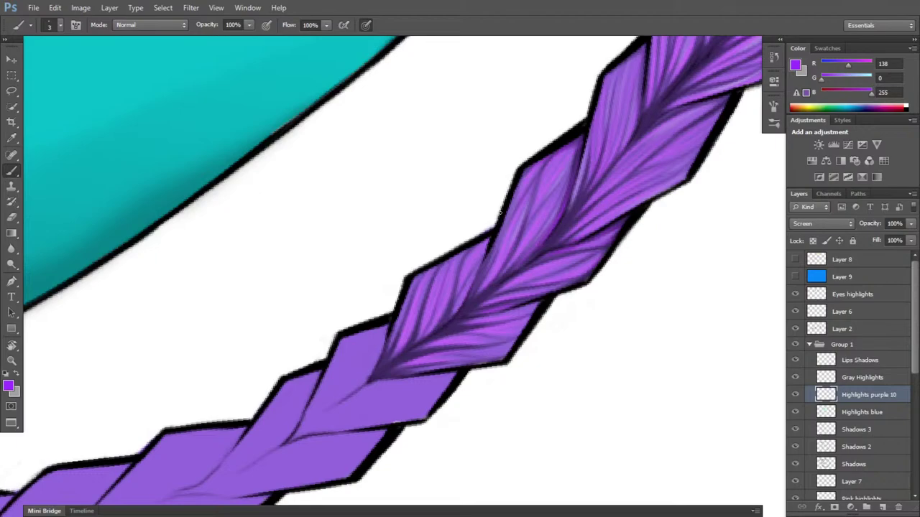
- On the Gray Highlights layer, paint gray highlight strands on the segment's right half using the gray color
key(r)
mouse_move(657, 399)
mouse_down()
mouse_move(636, 283)
mouse_move(596, 191)
mouse_up()
key(b)
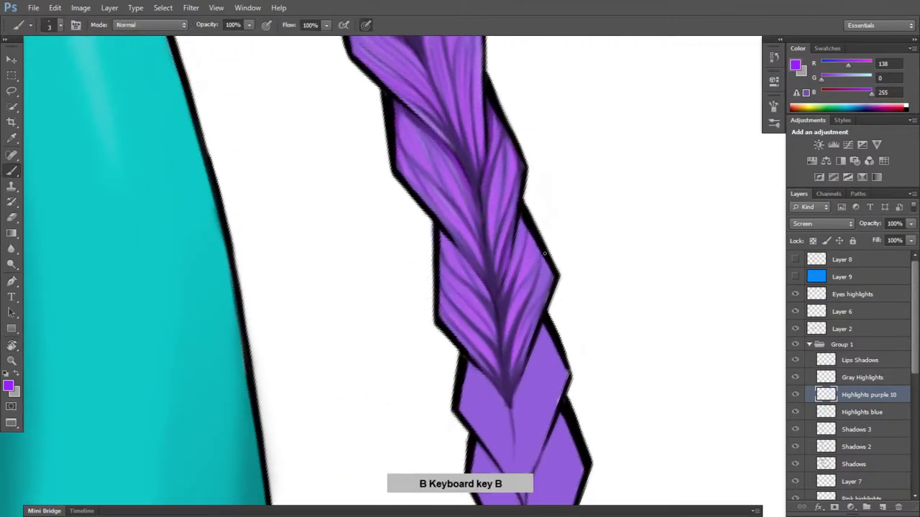
click(871, 379)
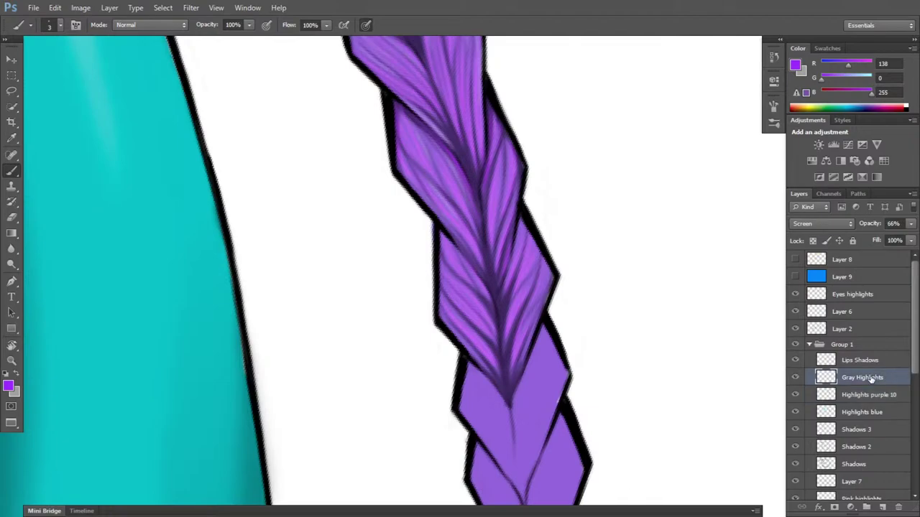
key(x)
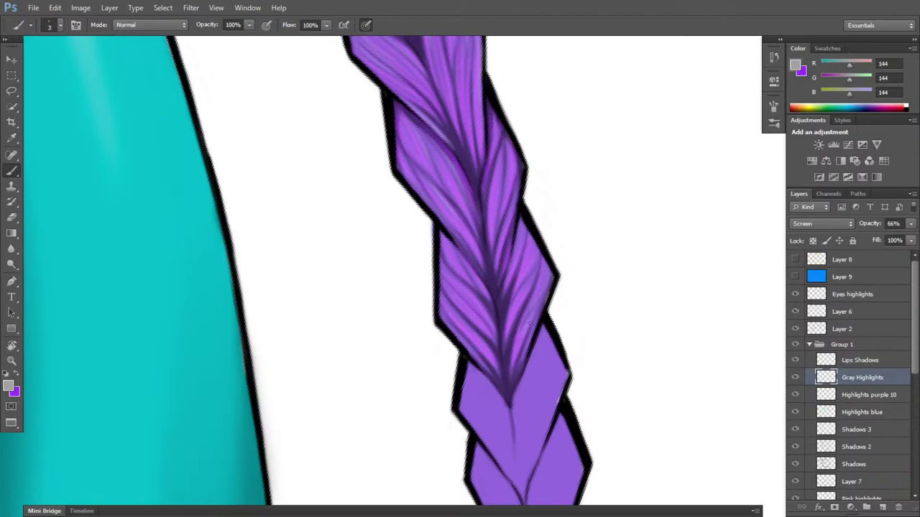
drag(511, 269, 523, 230)
- Add gray highlight strands to the segment's left half and undo the last change
key(r)
mouse_move(529, 191)
mouse_down()
mouse_move(540, 388)
mouse_move(474, 396)
mouse_move(517, 424)
mouse_up()
key(b)
key(r)
key(b)
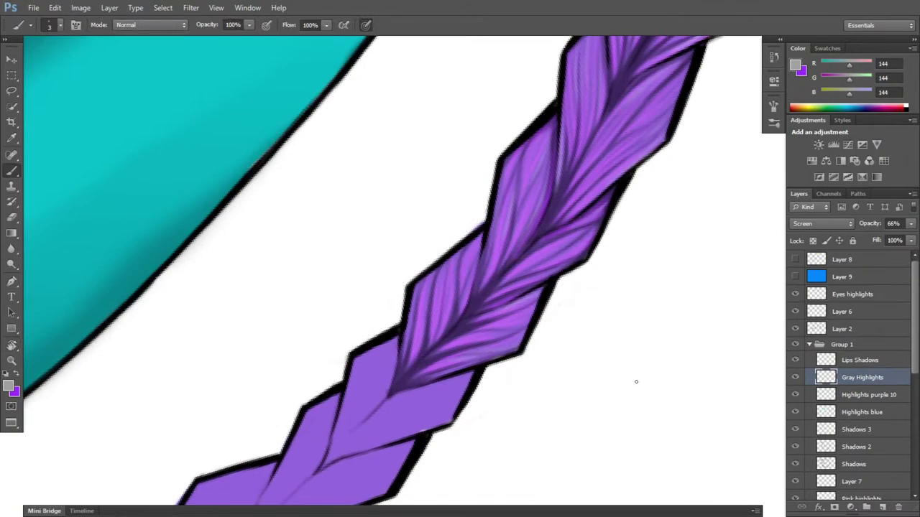
key(ctrl+z)
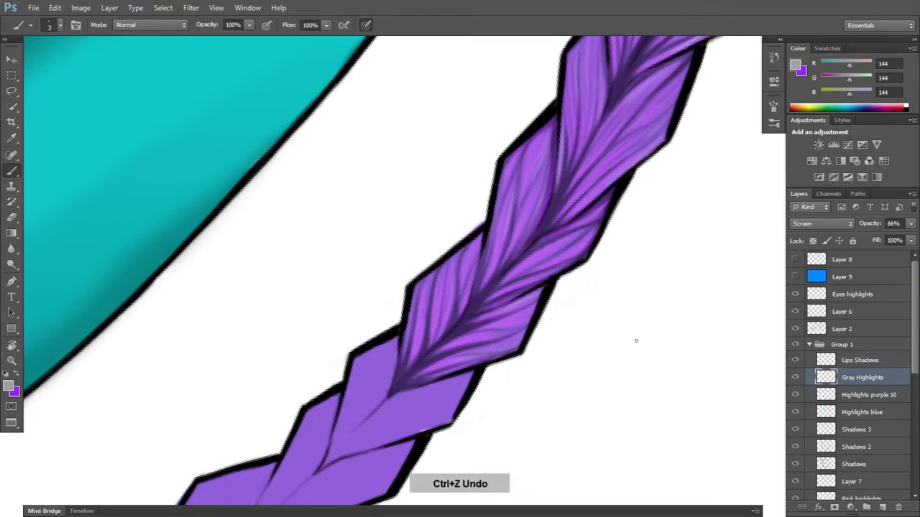
- On the Shadows layer, paint a thicker shadow along the center line of the next plain braid segment down
key(r)
drag(651, 396, 630, 246)
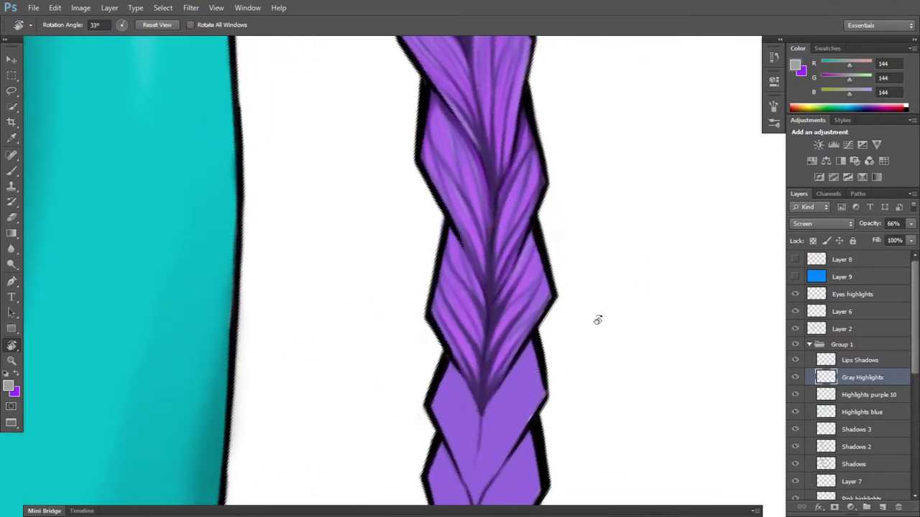
key(space)
drag(565, 417, 578, 332)
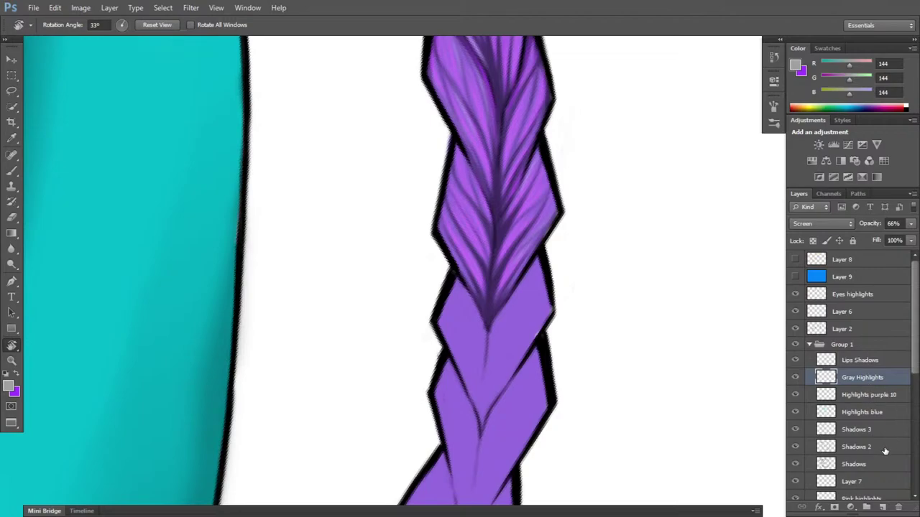
click(860, 467)
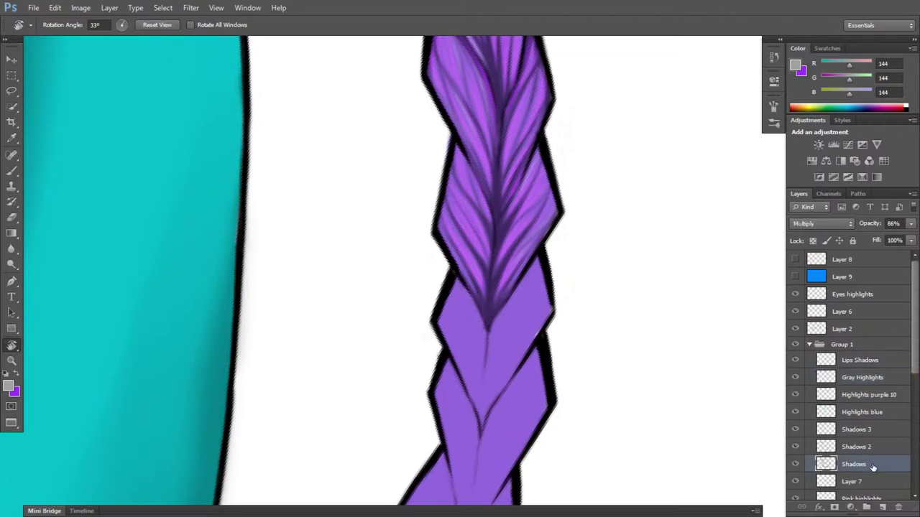
key(b)
drag(481, 426, 487, 339)
drag(481, 417, 481, 403)
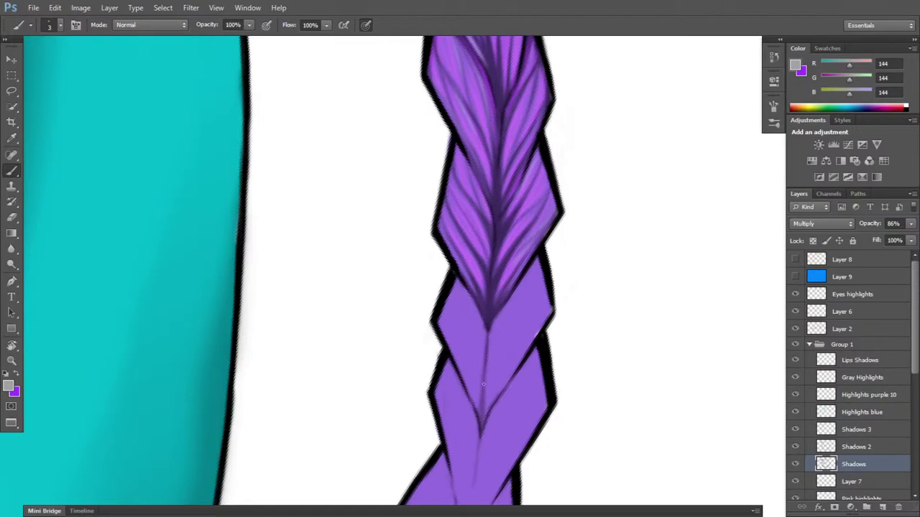
drag(485, 369, 487, 352)
- Paint curved hair-strand shadows across the right half of this lower segment, fanning up from the center line
mouse_move(486, 415)
mouse_down()
mouse_move(541, 323)
mouse_move(484, 409)
mouse_move(494, 356)
mouse_move(483, 403)
mouse_move(530, 316)
mouse_move(521, 325)
mouse_move(546, 281)
mouse_up()
drag(490, 348, 523, 280)
mouse_move(494, 342)
mouse_down()
mouse_move(551, 219)
mouse_move(496, 359)
mouse_move(498, 330)
mouse_move(542, 264)
mouse_up()
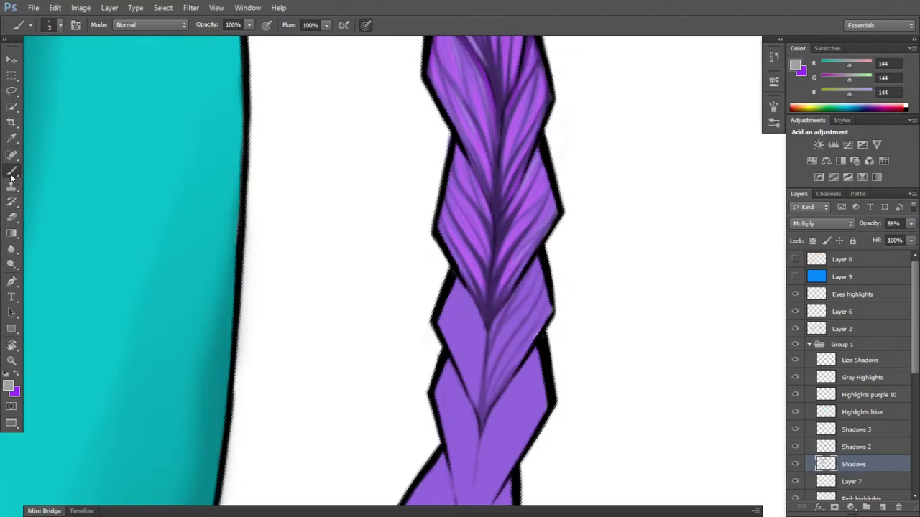
- Paint curved hair-strand shadows across the left half of the lower braid segment on the Shadows layer
key(b)
drag(473, 351, 449, 300)
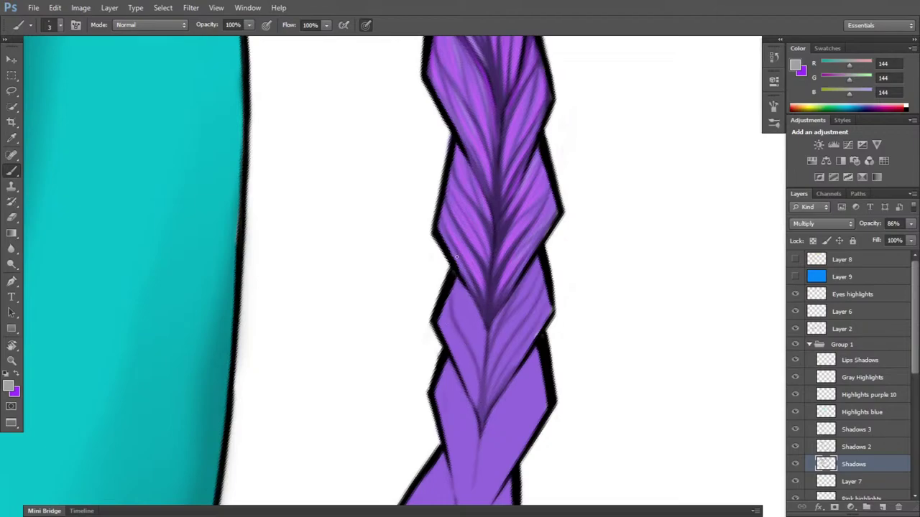
drag(480, 356, 467, 307)
key(e)
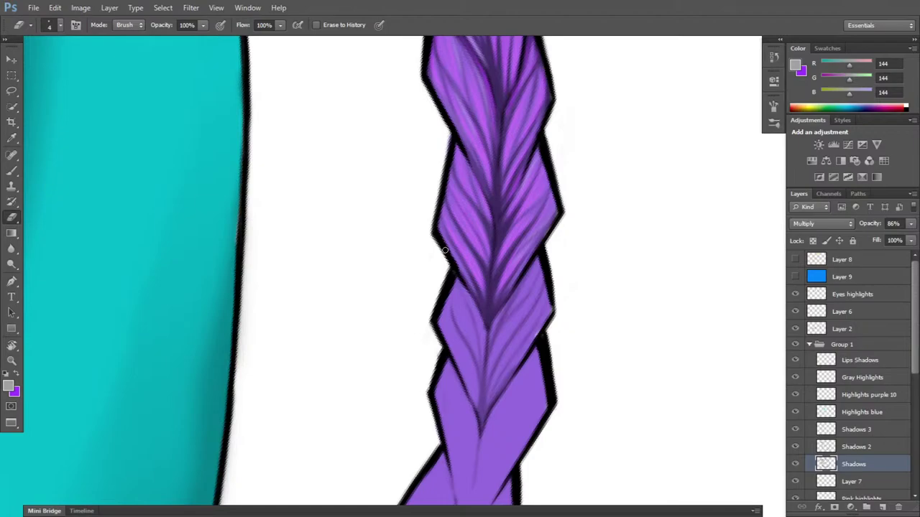
key(b)
drag(633, 424, 471, 460)
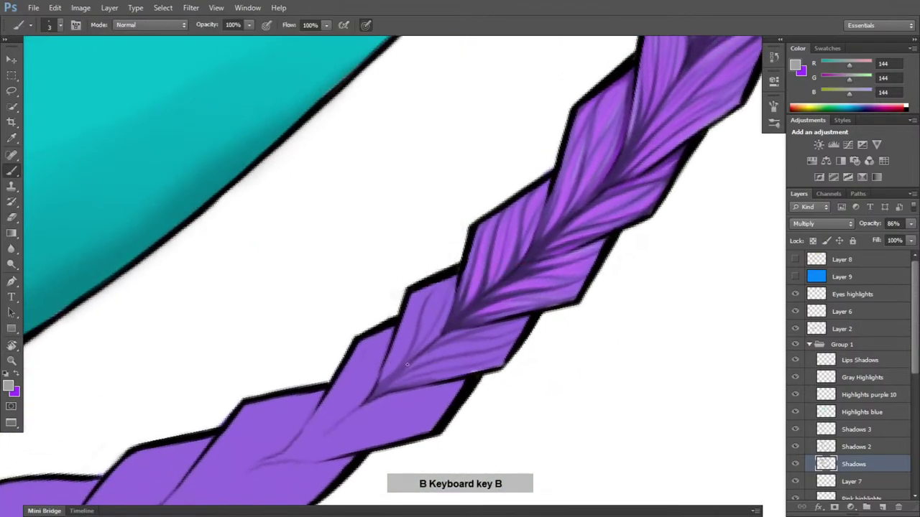
- On the Shadows 2 layer, paint deeper shadow strokes over the strands in the segment's left half
click(866, 449)
key(b)
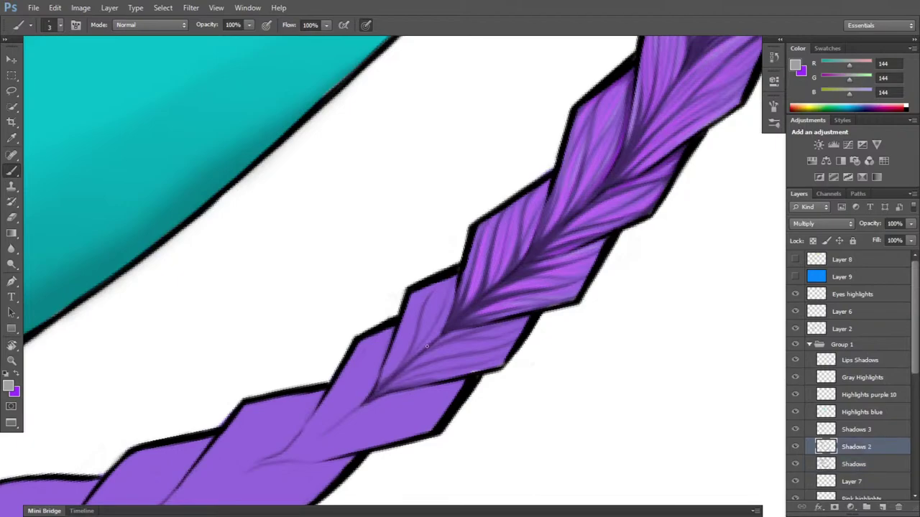
drag(426, 346, 397, 377)
drag(416, 339, 399, 365)
drag(421, 323, 412, 340)
- Deepen the shadows where the segment tucks under the one above and along its outer edges on both halves
key(r)
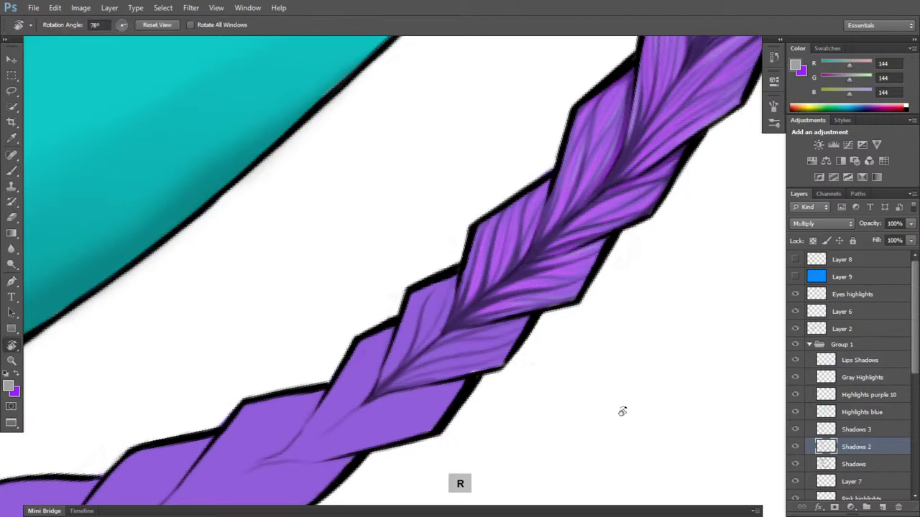
drag(623, 410, 622, 261)
key(b)
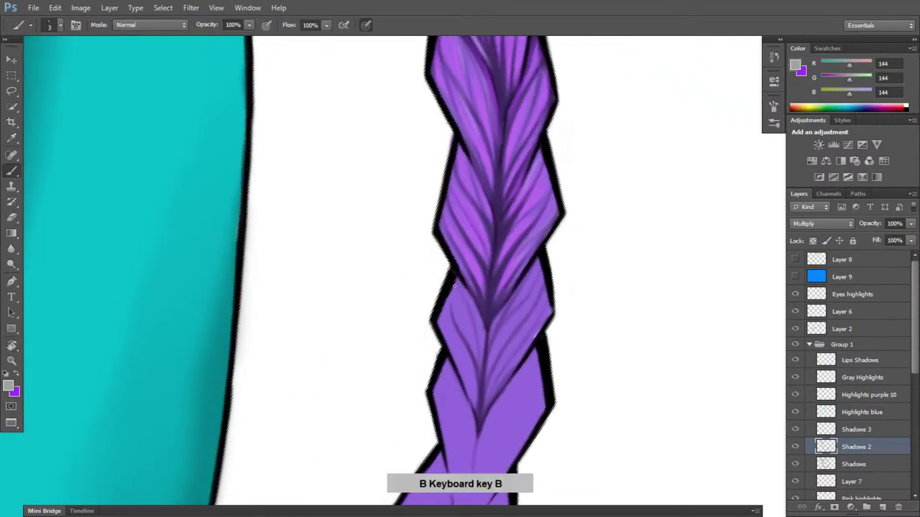
drag(473, 300, 480, 320)
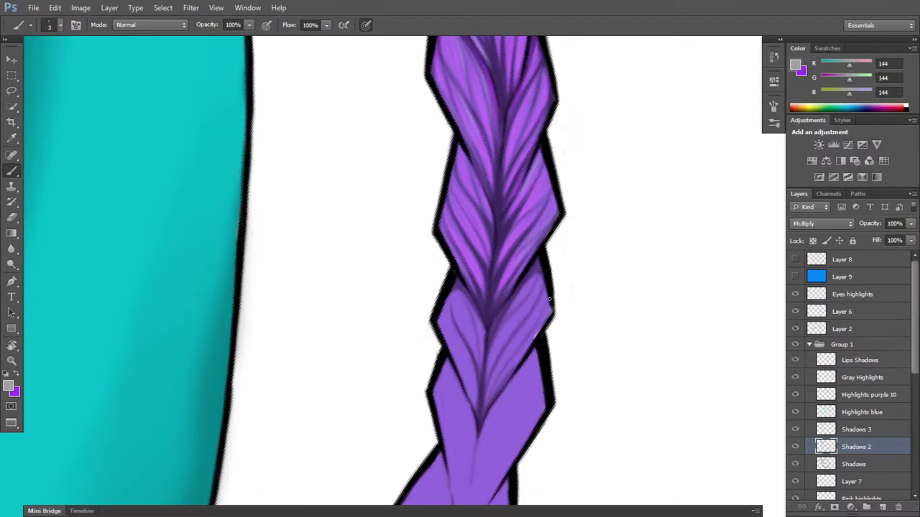
mouse_move(547, 288)
mouse_down()
mouse_move(550, 313)
mouse_move(510, 374)
mouse_up()
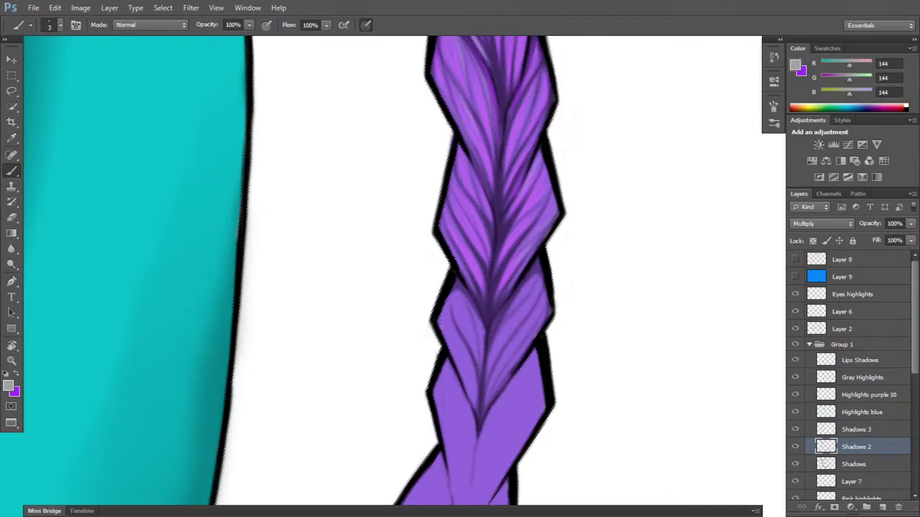
drag(439, 316, 478, 421)
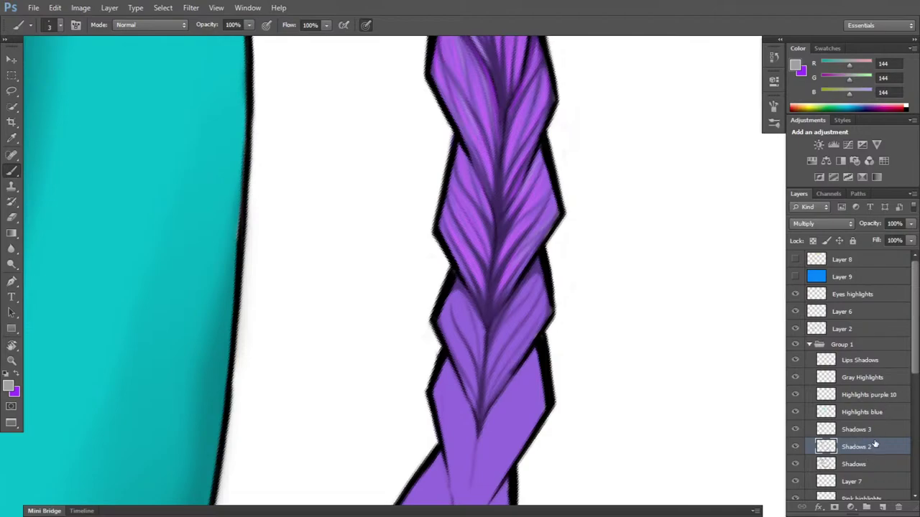
- On the Highlights purple 10 layer, paint purple highlight strands on both halves of the segment using the purple color
click(887, 395)
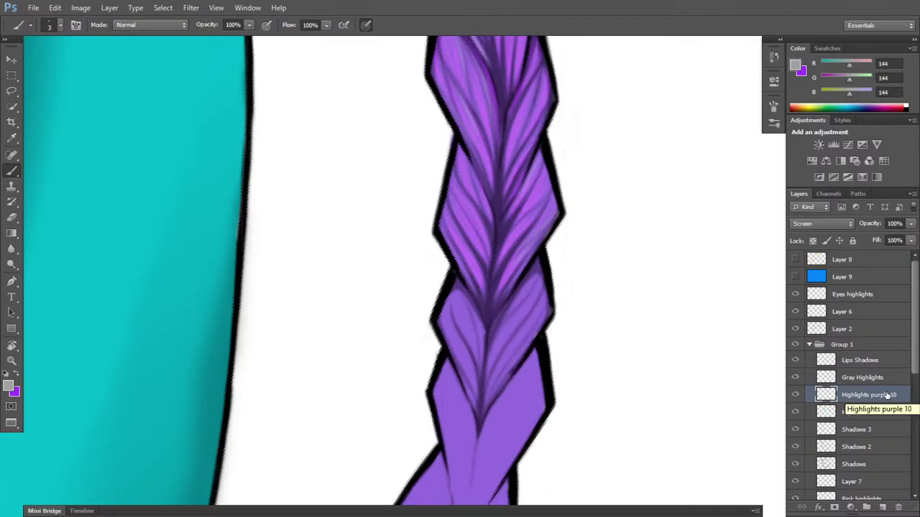
key(x)
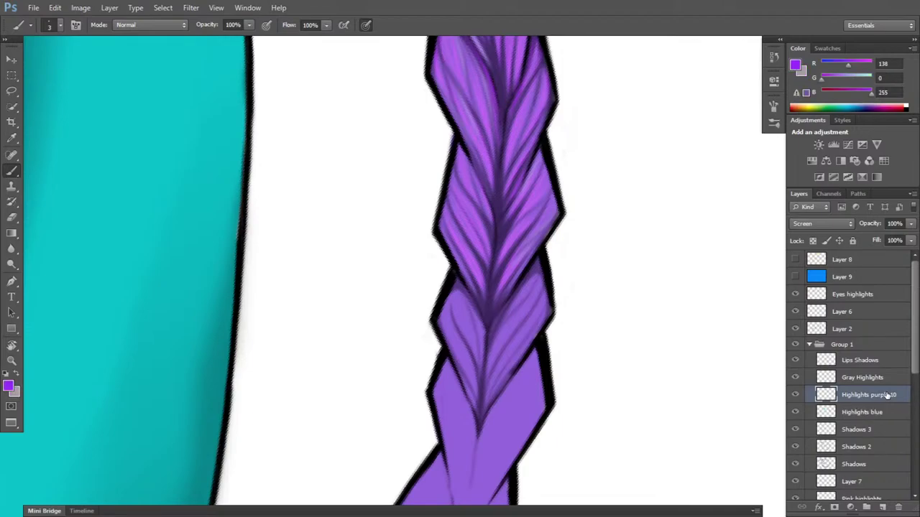
key(b)
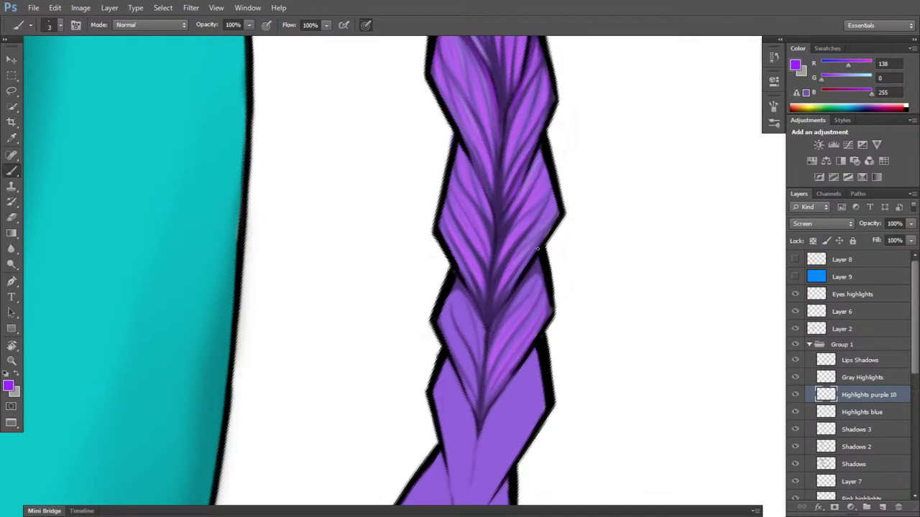
key(r)
mouse_move(455, 284)
mouse_down()
mouse_move(446, 460)
mouse_move(406, 343)
mouse_up()
key(b)
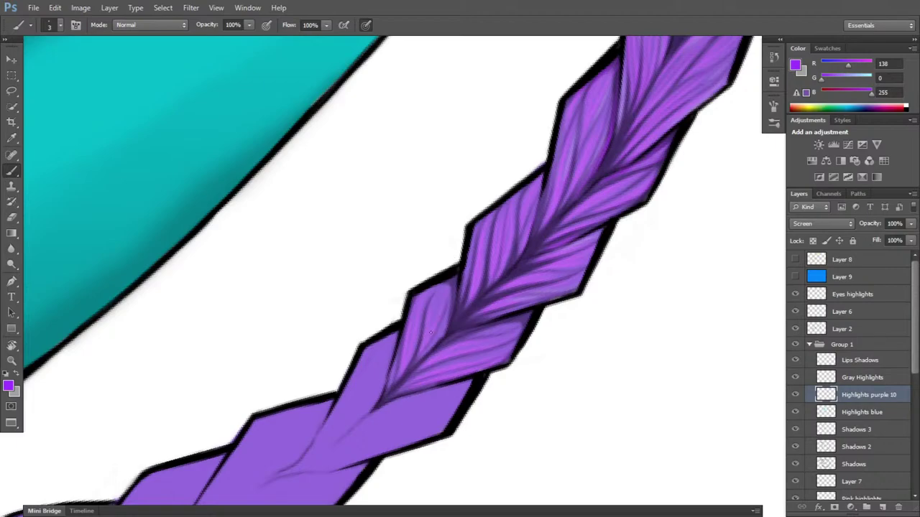
- On the Gray Highlights layer, paint gray highlight strands over the segment using the gray color
key(r)
drag(493, 338, 518, 306)
click(866, 378)
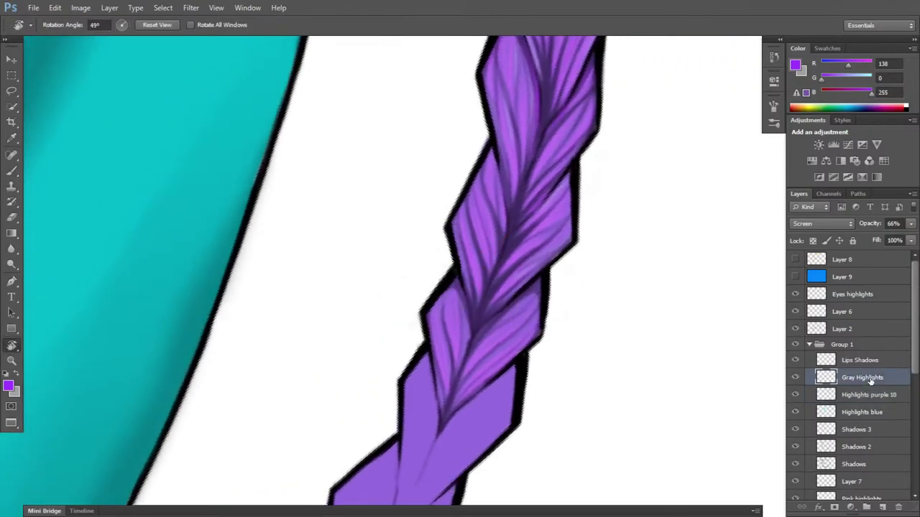
key(x)
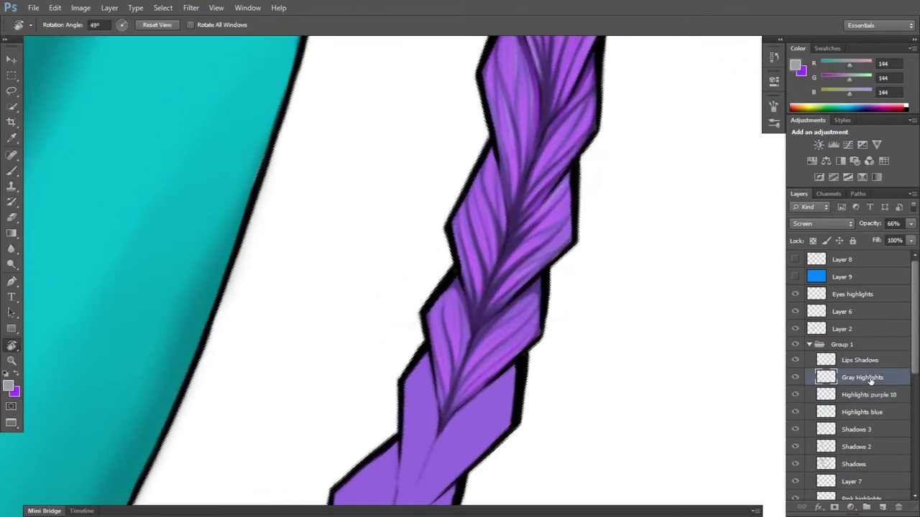
key(b)
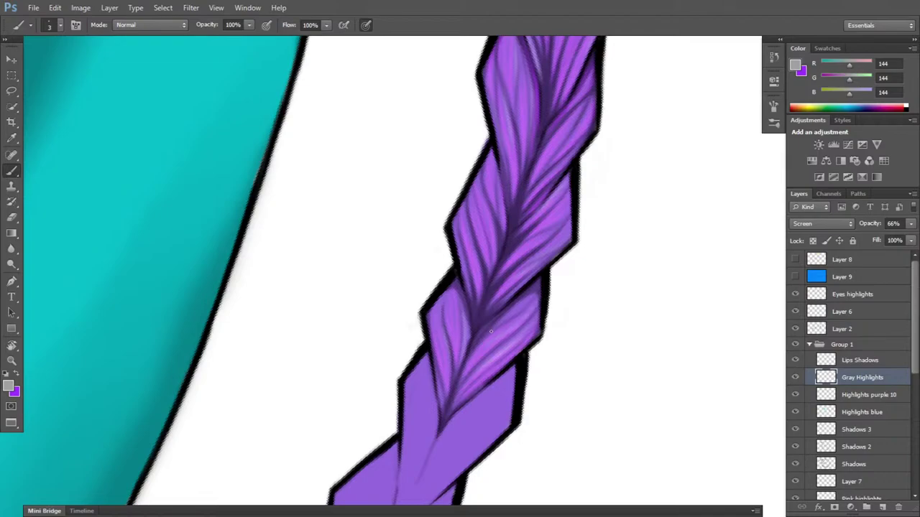
- Examine the shaded part of the braid against the whole mermaid figure
key(r)
drag(608, 347, 583, 206)
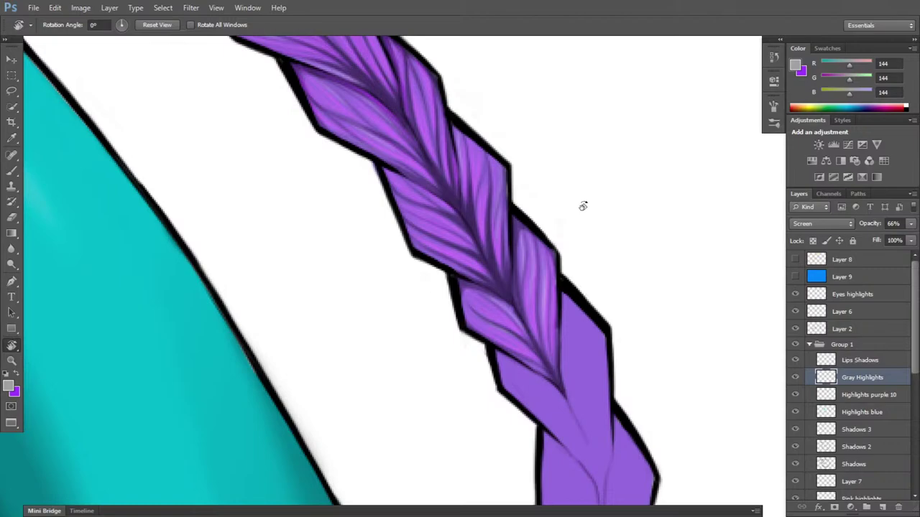
click(633, 315)
drag(633, 314, 630, 314)
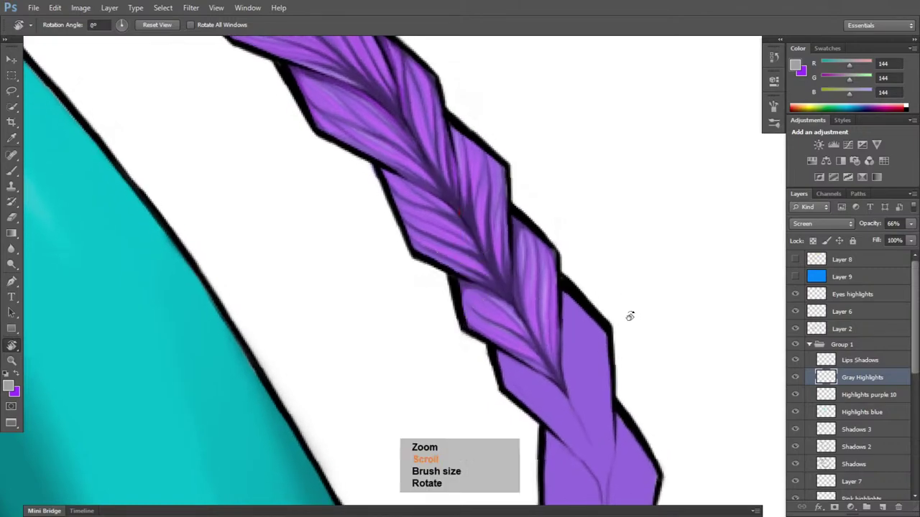
scroll(624, 320, down, 2)
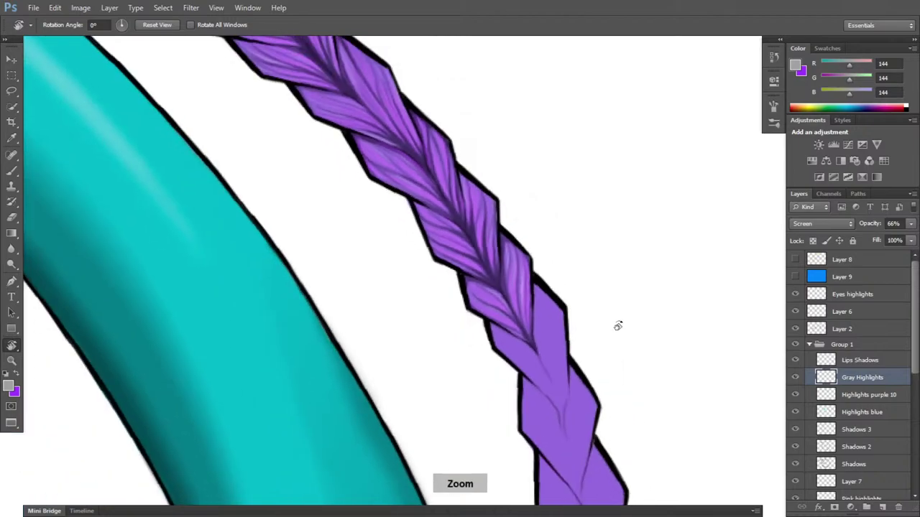
scroll(611, 330, down, 4)
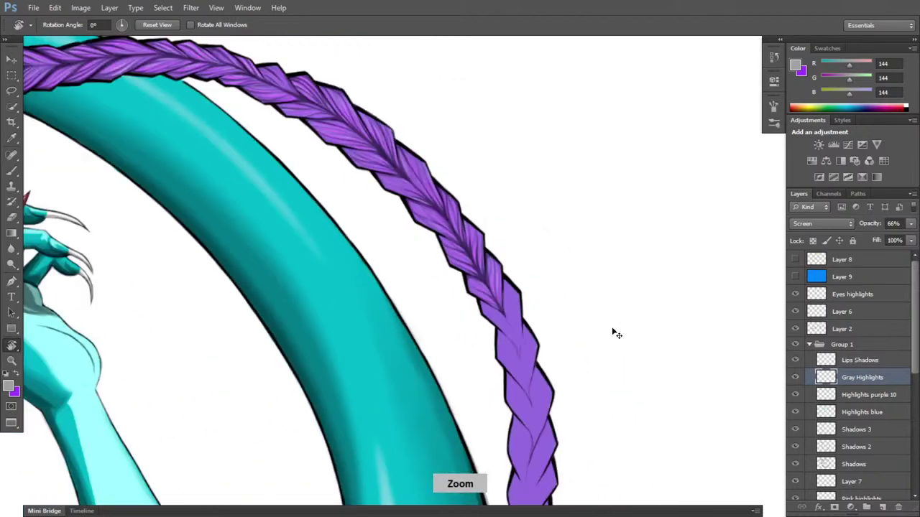
scroll(612, 329, down, 4)
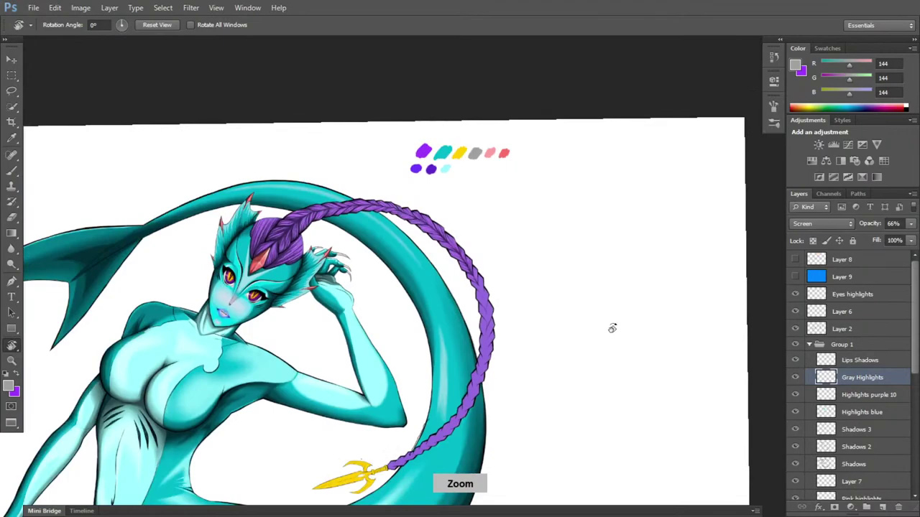
drag(613, 328, 630, 342)
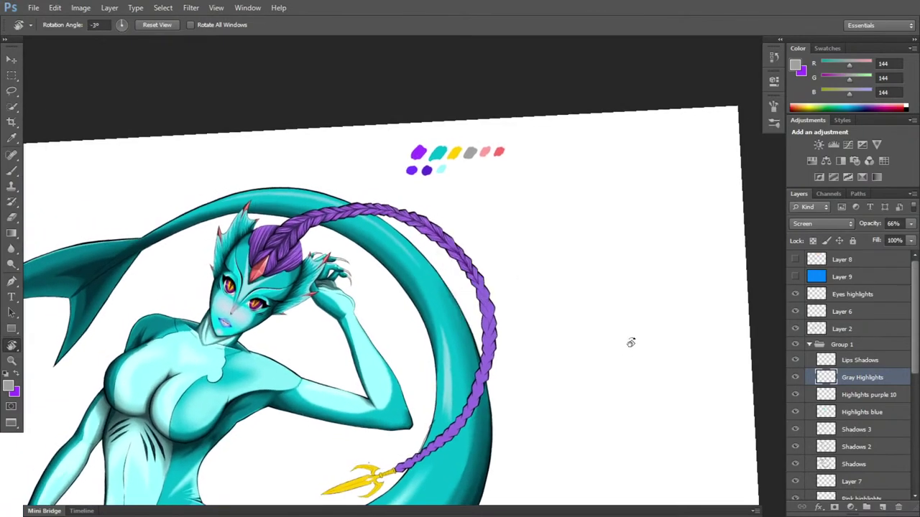
scroll(630, 343, up, 2)
scroll(631, 343, up, 3)
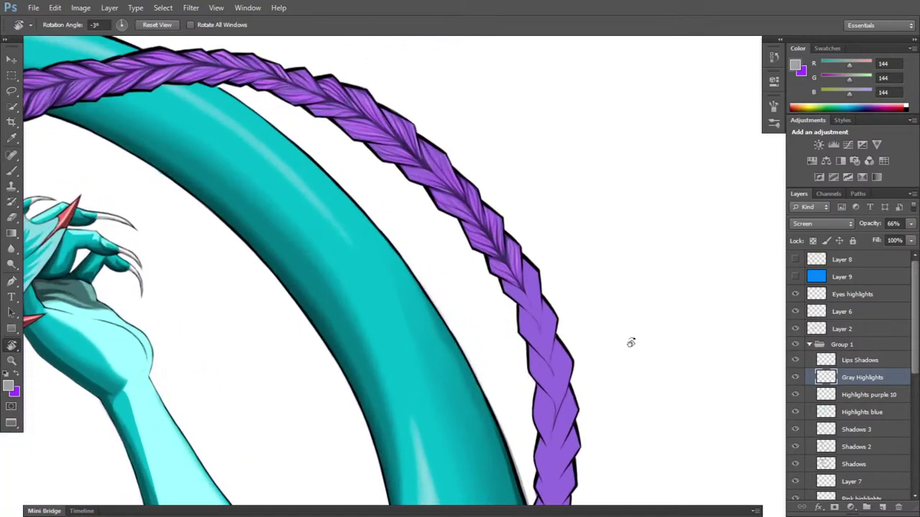
scroll(631, 343, up, 2)
- On the Shadows layer, add further hair-strand shadows to the left half of the last highlighted segment
key(r)
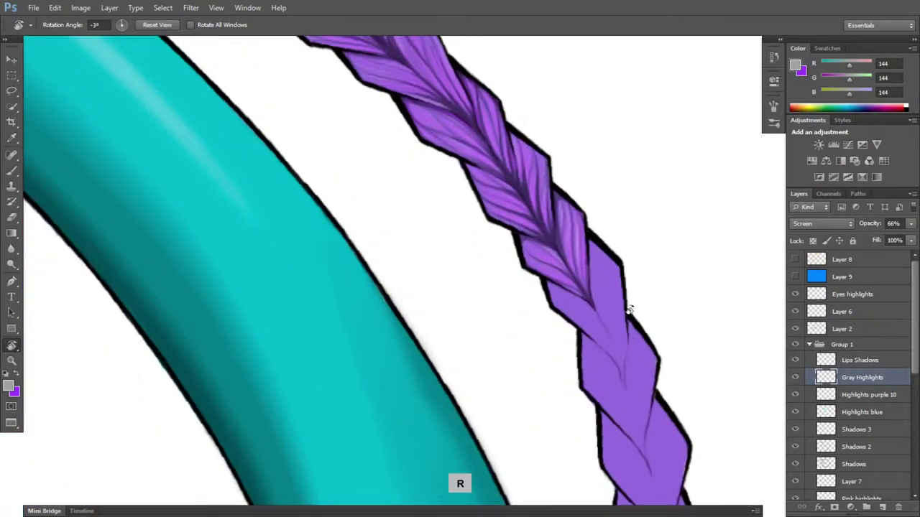
drag(627, 310, 516, 468)
key(space)
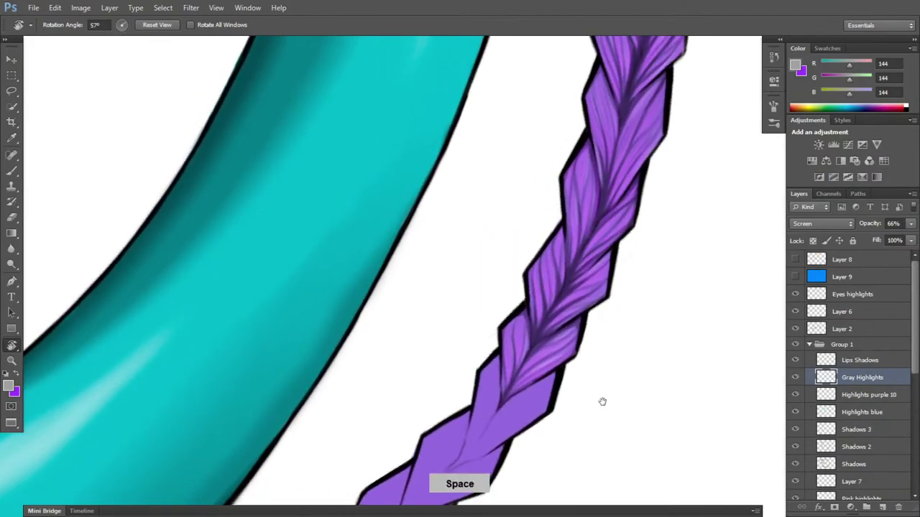
drag(602, 400, 620, 355)
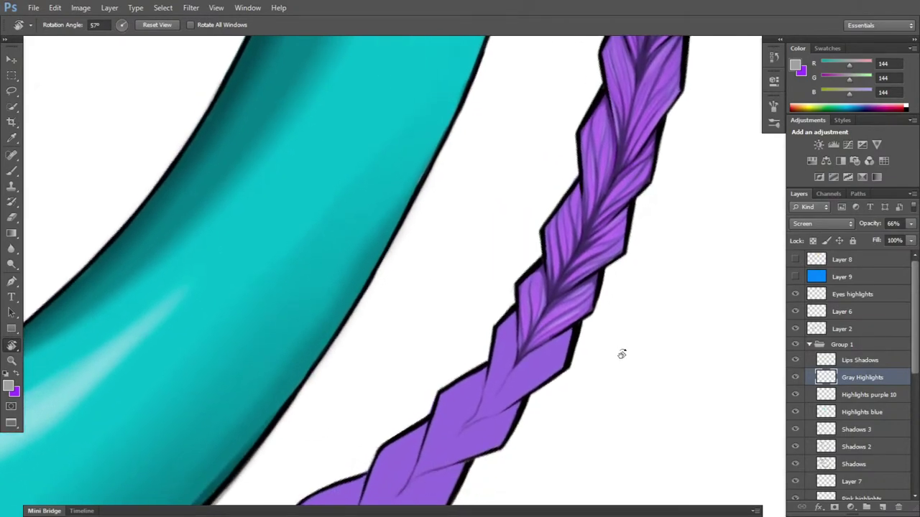
scroll(601, 325, up, 3)
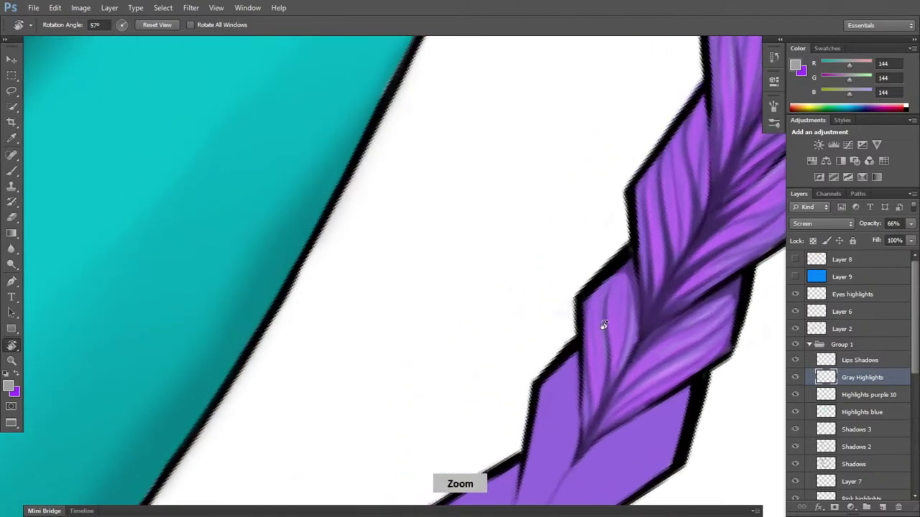
click(866, 462)
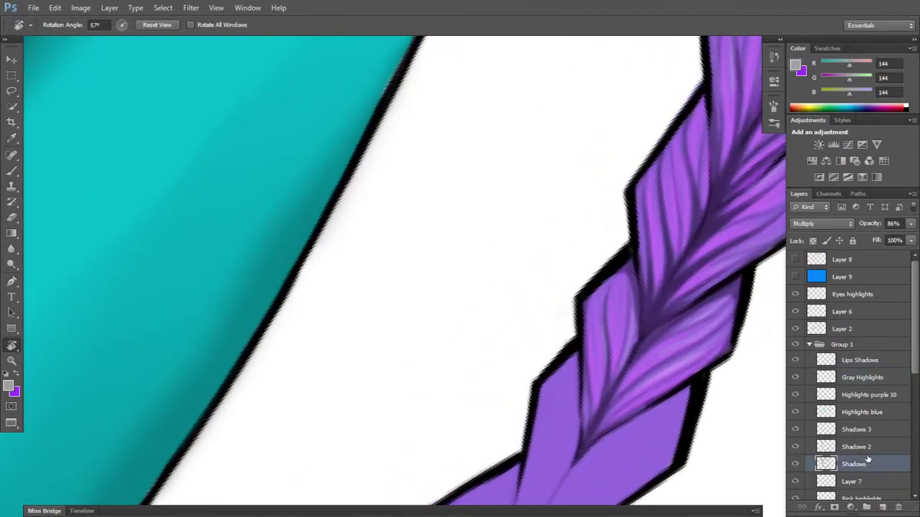
key(e)
key(b)
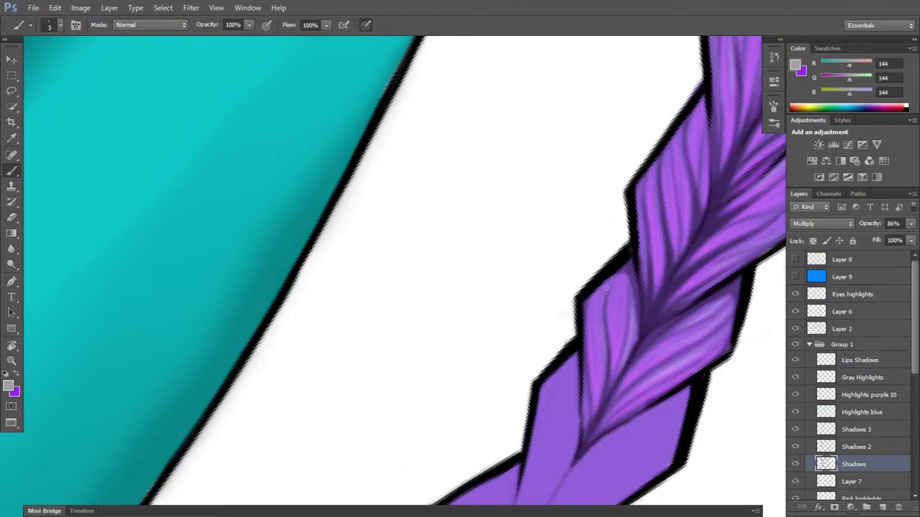
drag(600, 281, 597, 393)
key(r)
mouse_move(706, 402)
mouse_down()
mouse_move(721, 223)
mouse_move(726, 249)
mouse_up()
key(b)
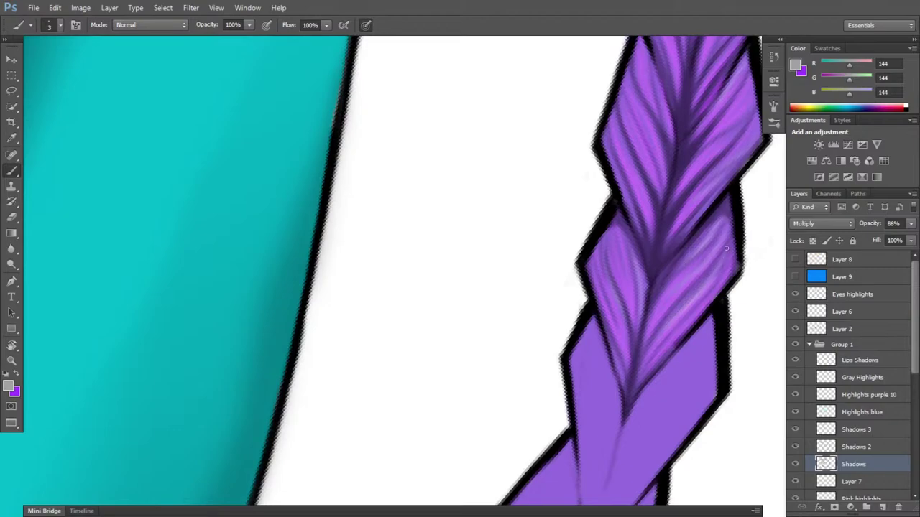
- Paint a thicker shadow along the center line and upper-left edge of the next plain braid segment down
key(space)
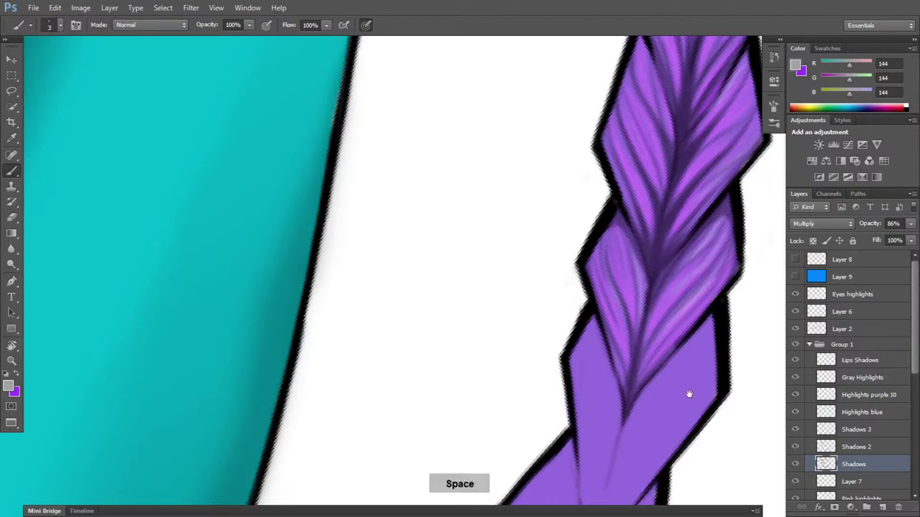
mouse_move(688, 395)
mouse_down()
mouse_move(688, 324)
mouse_move(650, 298)
mouse_up()
key(b)
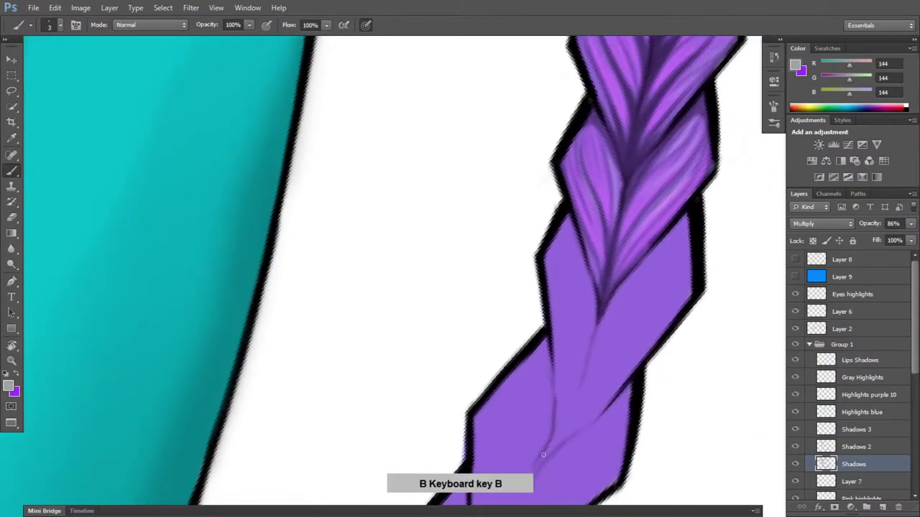
mouse_move(543, 455)
mouse_down()
mouse_move(564, 422)
mouse_move(541, 465)
mouse_move(579, 391)
mouse_move(601, 302)
mouse_up()
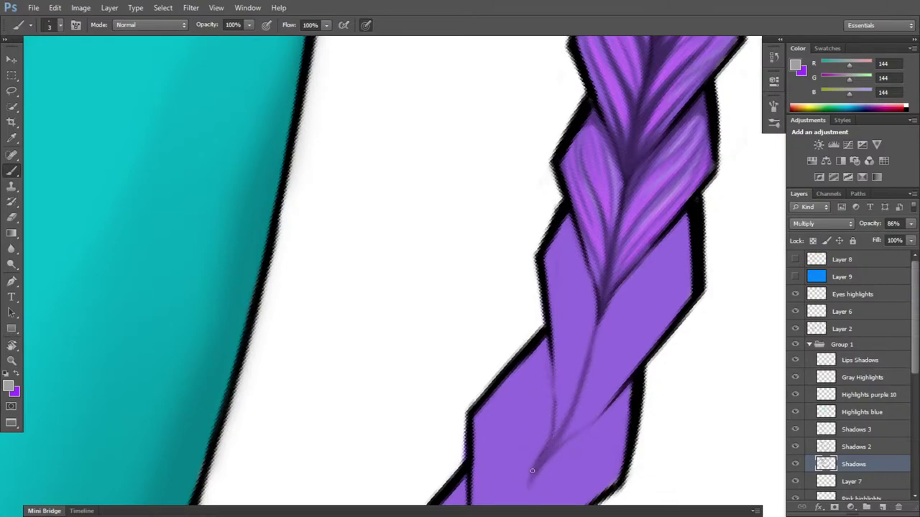
drag(556, 431, 554, 409)
mouse_move(581, 374)
mouse_down()
mouse_move(555, 437)
mouse_move(600, 316)
mouse_move(590, 272)
mouse_up()
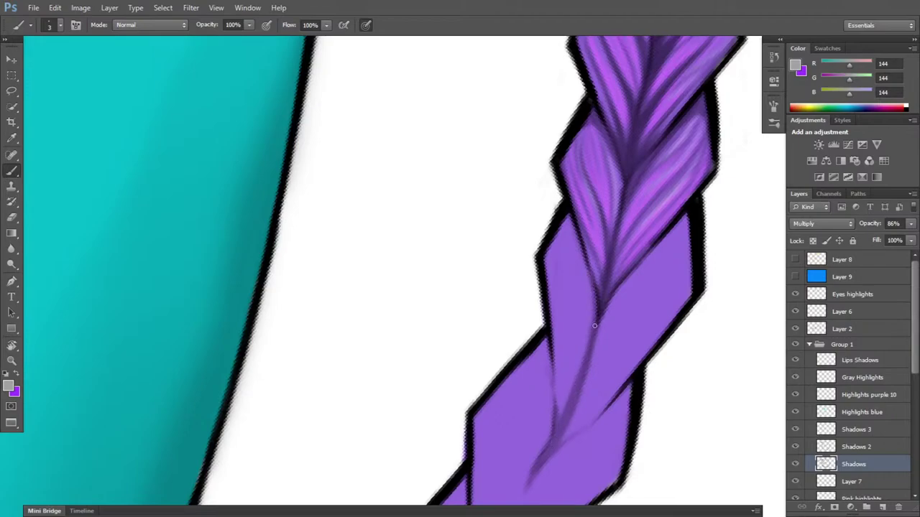
drag(596, 325, 582, 255)
drag(594, 321, 562, 206)
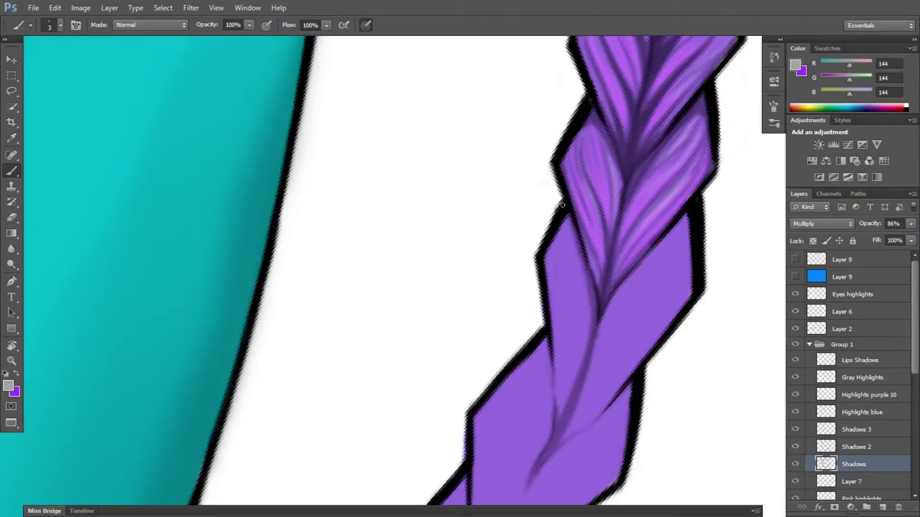
- On the Shadows layer, paint hair-strand shadows across the right half of the plain braid segment, fanning out from its center line
mouse_move(556, 431)
mouse_down()
mouse_move(555, 446)
mouse_move(611, 404)
mouse_move(565, 437)
mouse_move(599, 412)
mouse_move(588, 411)
mouse_move(588, 391)
mouse_move(617, 344)
mouse_up()
drag(594, 374, 636, 325)
drag(605, 361, 690, 259)
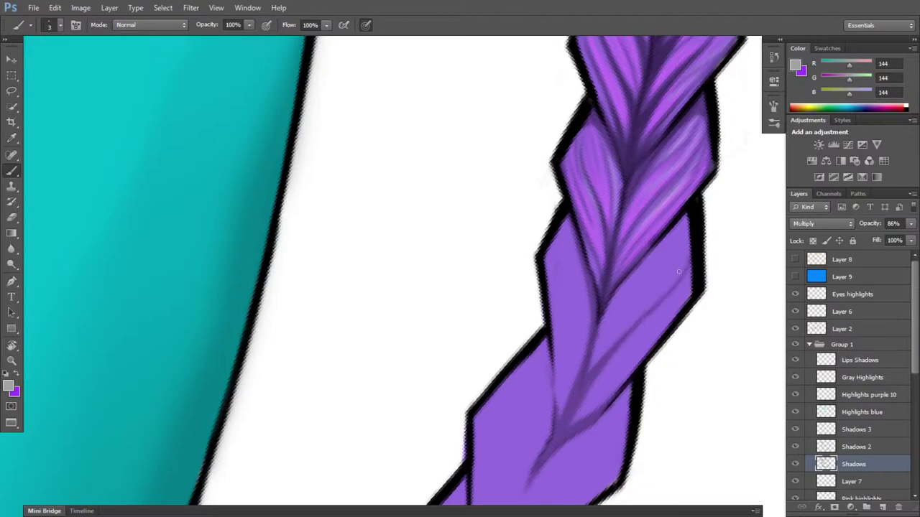
drag(599, 328, 641, 280)
mouse_move(609, 309)
mouse_down()
mouse_move(680, 246)
mouse_move(659, 265)
mouse_move(687, 203)
mouse_up()
mouse_move(599, 330)
mouse_down()
mouse_move(630, 288)
mouse_move(590, 347)
mouse_move(651, 272)
mouse_move(632, 290)
mouse_move(687, 210)
mouse_up()
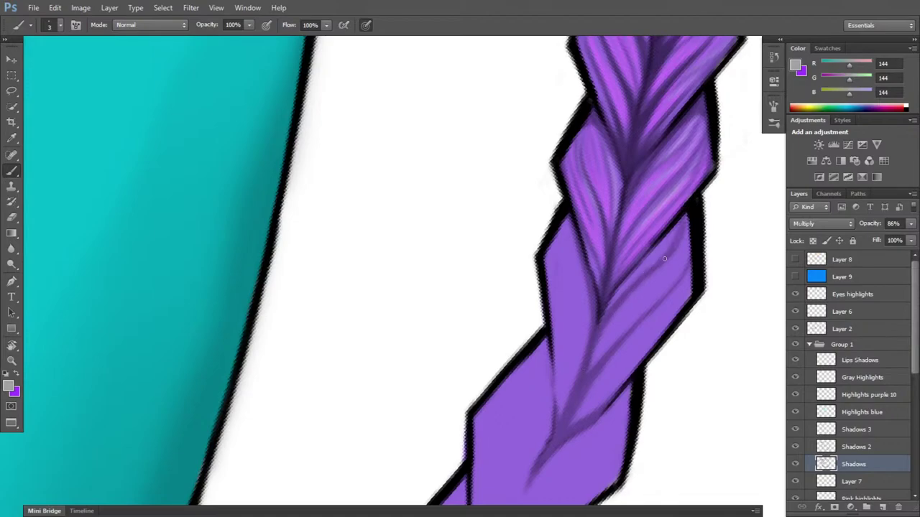
key(e)
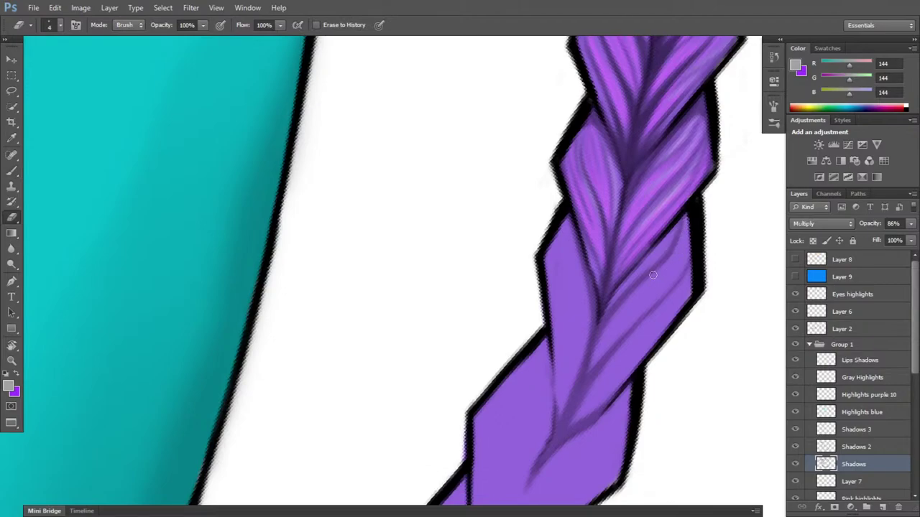
- Paint hair-strand shadows down the left half of the same segment on the Shadows layer
key(r)
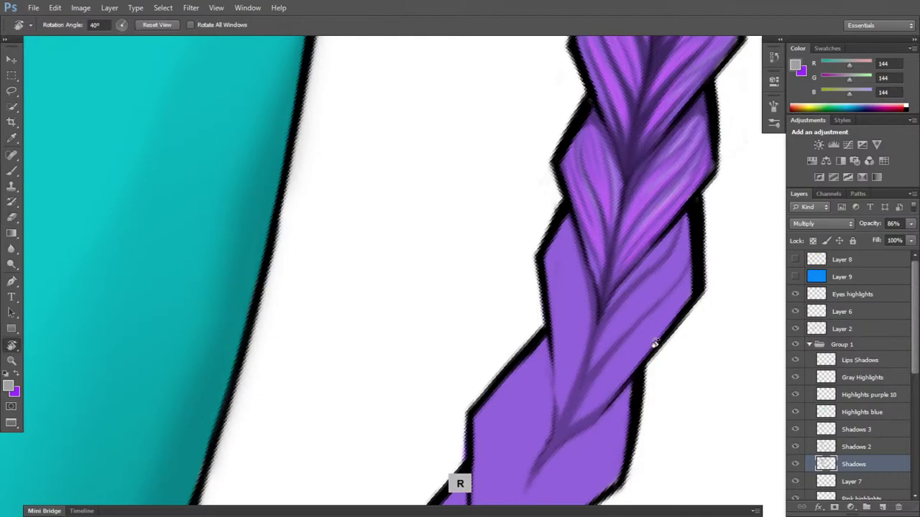
mouse_move(653, 343)
mouse_down()
mouse_move(575, 462)
mouse_move(492, 414)
mouse_move(516, 385)
mouse_move(547, 305)
mouse_up()
key(b)
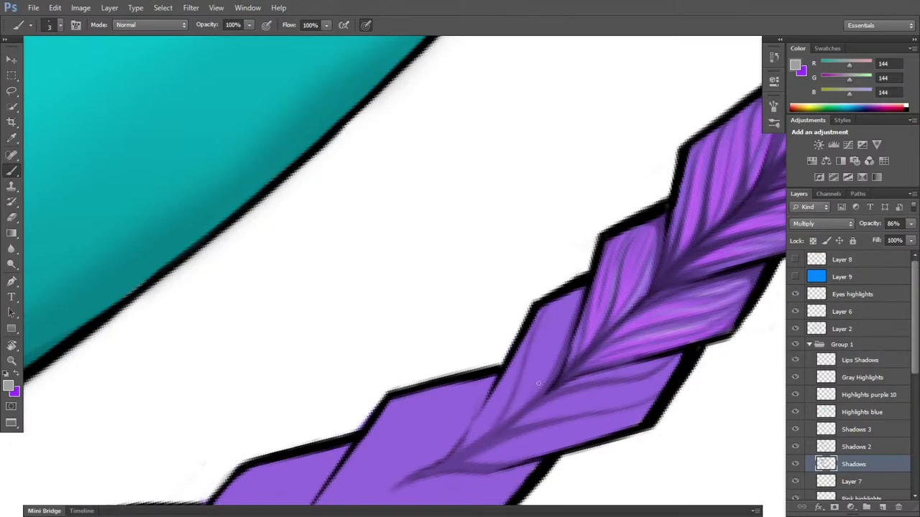
drag(549, 351, 530, 398)
drag(559, 319, 544, 374)
drag(573, 292, 558, 327)
- On the Shadows 2 layer, darken the segment's bottom tip and lower-right edge with deeper shadow strokes
key(r)
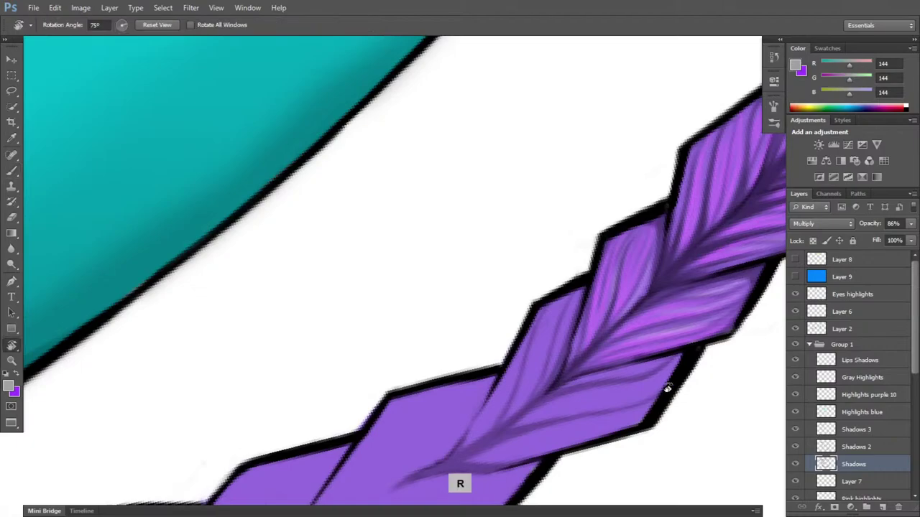
drag(668, 384, 626, 220)
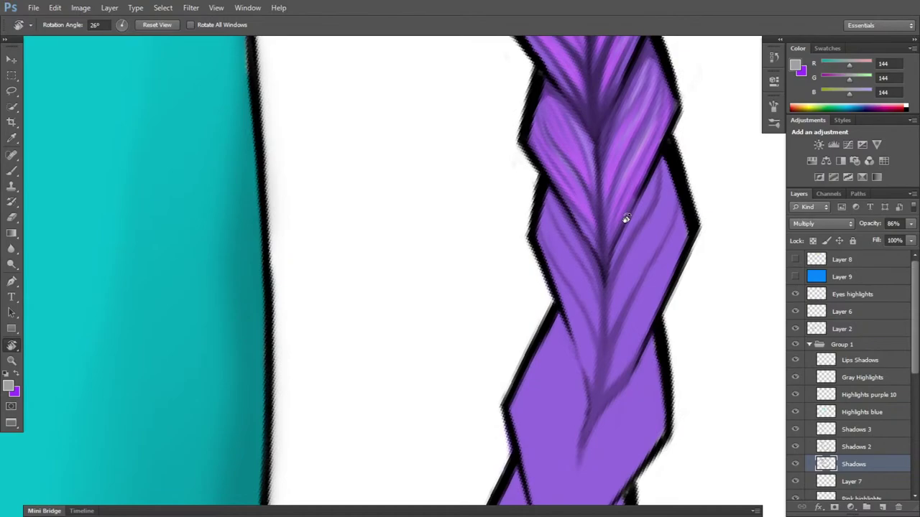
mouse_move(649, 329)
mouse_down()
mouse_move(649, 358)
mouse_move(650, 345)
mouse_up()
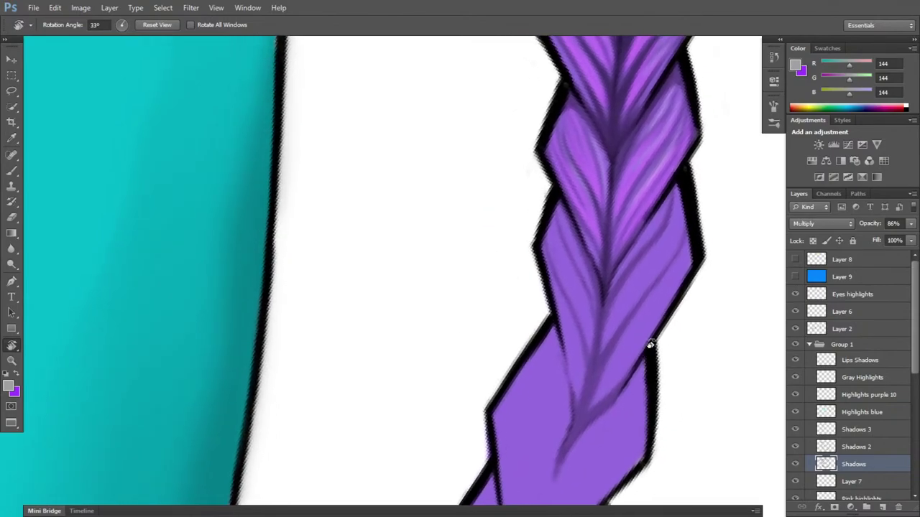
key(b)
click(865, 446)
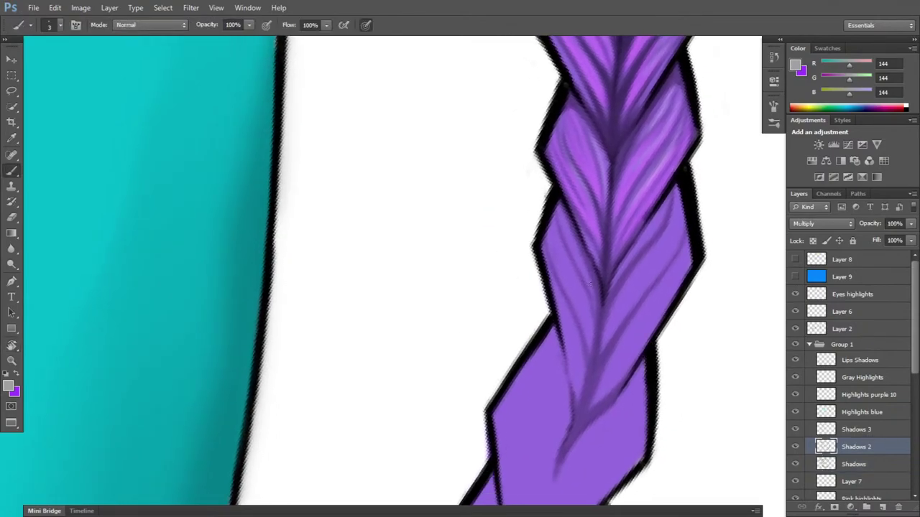
mouse_move(575, 430)
mouse_down()
mouse_move(563, 453)
mouse_move(603, 412)
mouse_up()
drag(566, 446, 554, 474)
drag(581, 424, 623, 385)
- Deepen the segment's center line and the roots of its right-half strands on the Shadows 2 layer
drag(572, 434, 595, 371)
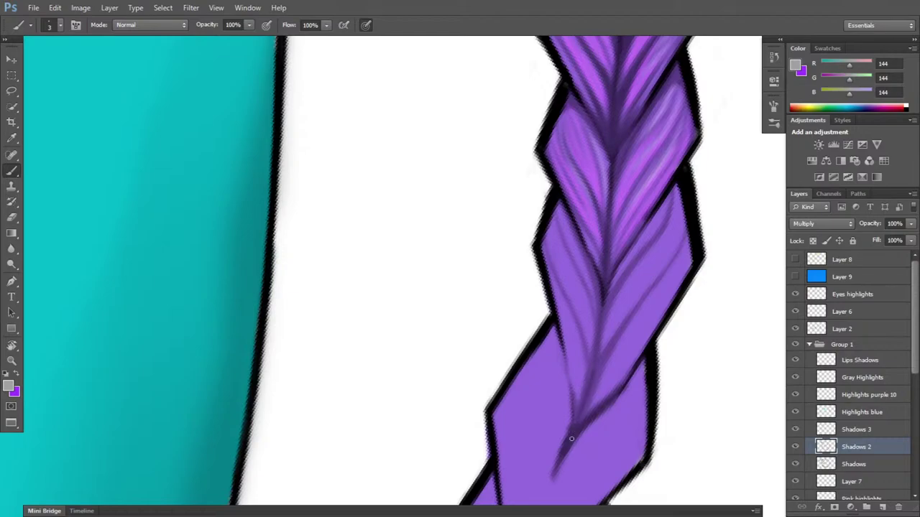
drag(581, 415, 605, 300)
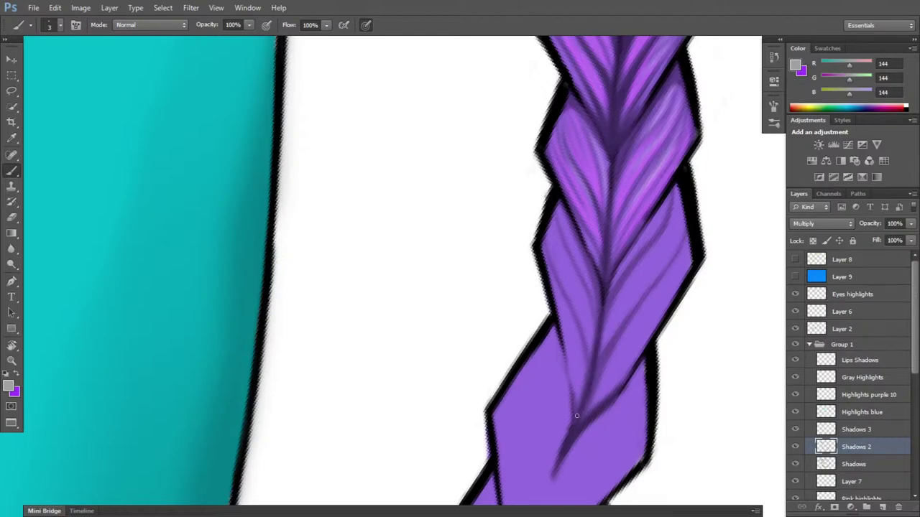
drag(579, 422, 611, 348)
drag(596, 379, 618, 334)
drag(602, 364, 640, 301)
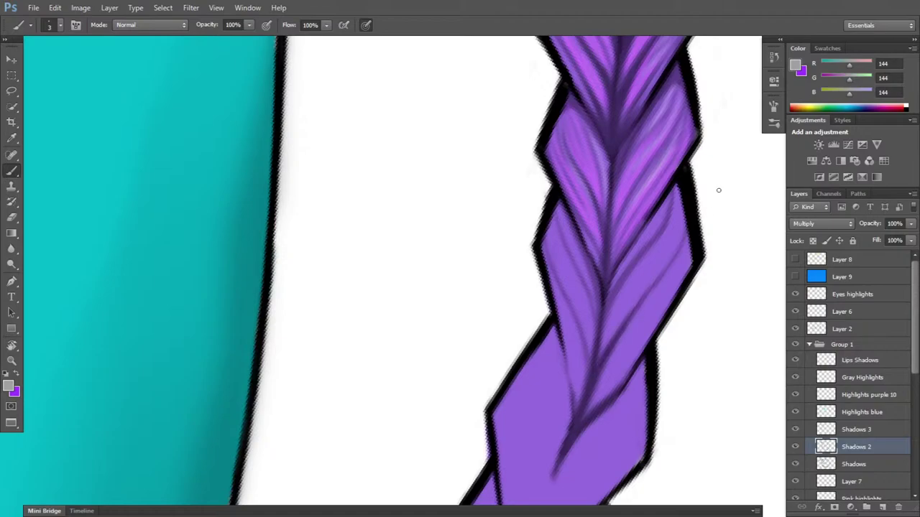
drag(599, 322, 646, 247)
- Return to the Shadows layer and add finer hair-strand shadows between the existing ones on the segment's left half
key(r)
mouse_move(682, 384)
mouse_down()
mouse_move(577, 495)
mouse_move(527, 401)
mouse_up()
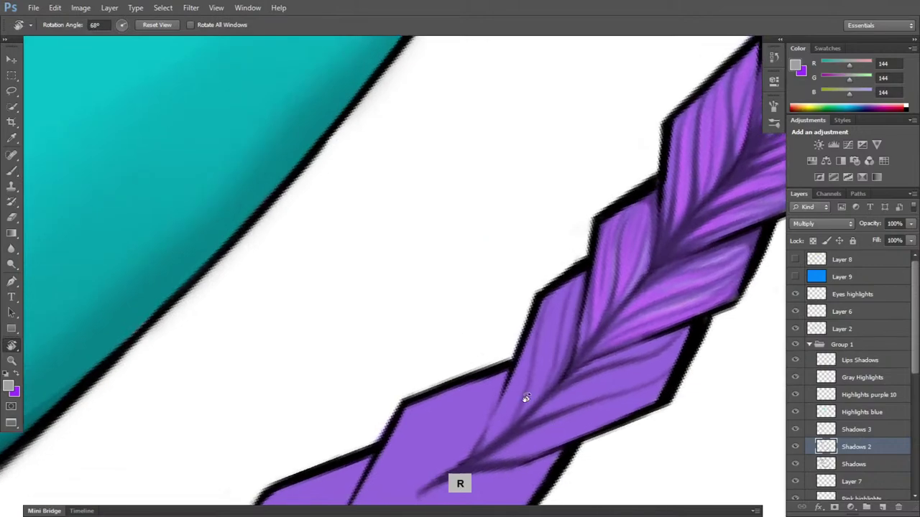
key(b)
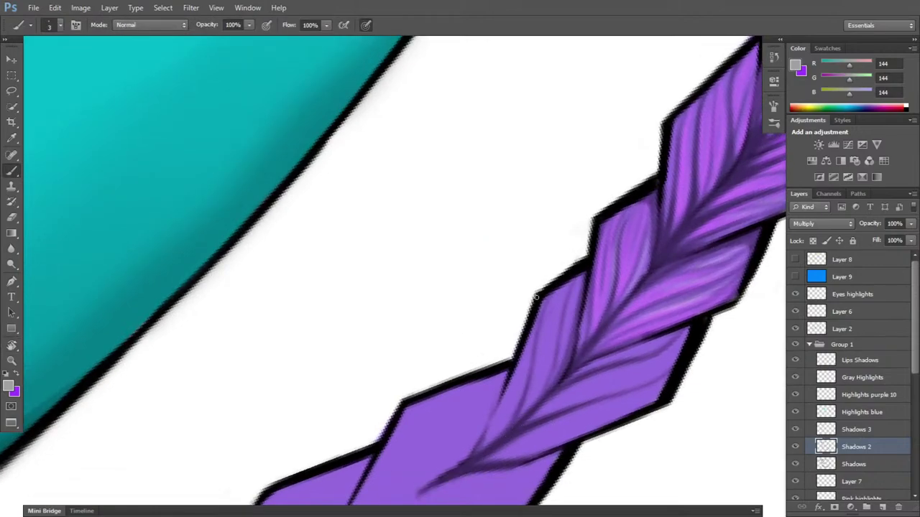
click(865, 467)
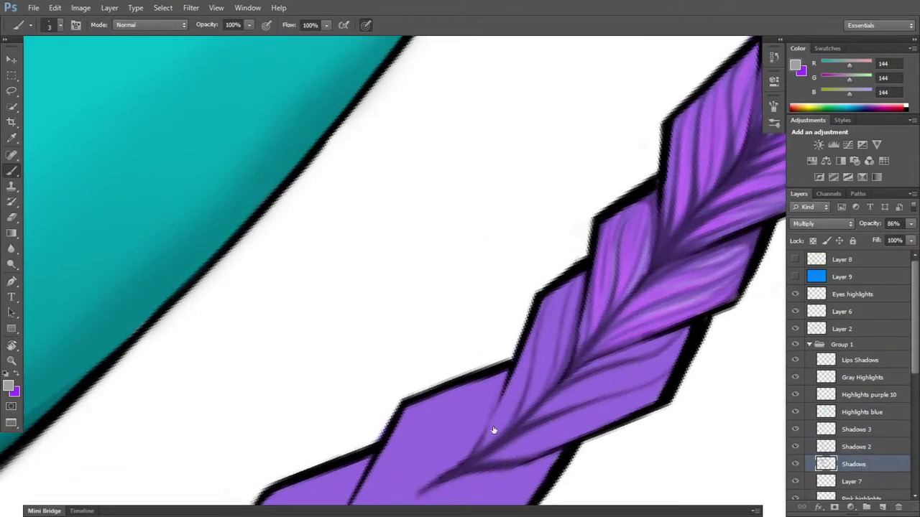
drag(487, 452, 509, 397)
drag(542, 370, 538, 385)
- Thin the left half's strand shadows with the Eraser, reducing the eraser size to 3, and touch them up with the brush
key(e)
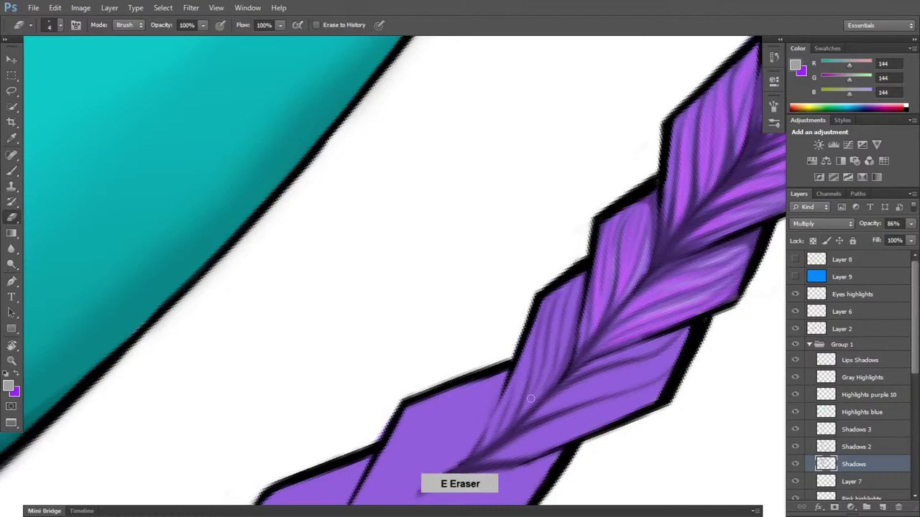
drag(535, 389, 555, 312)
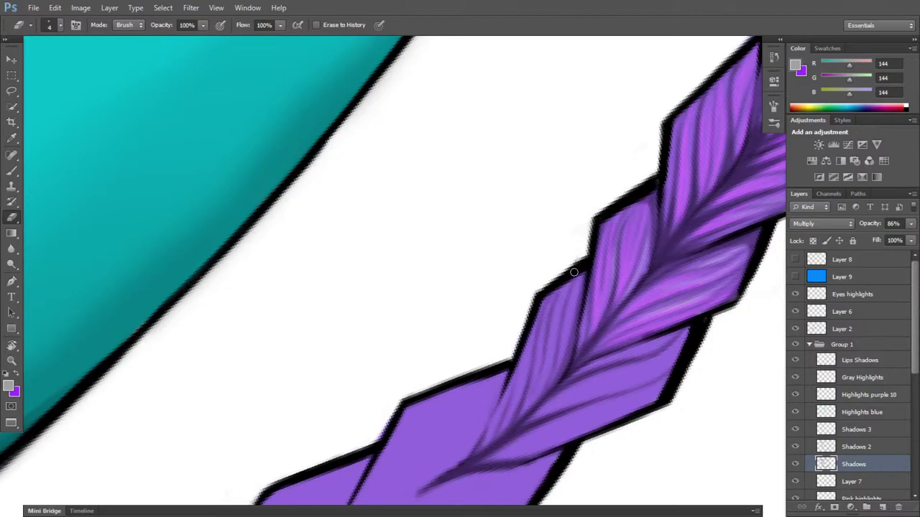
key([)
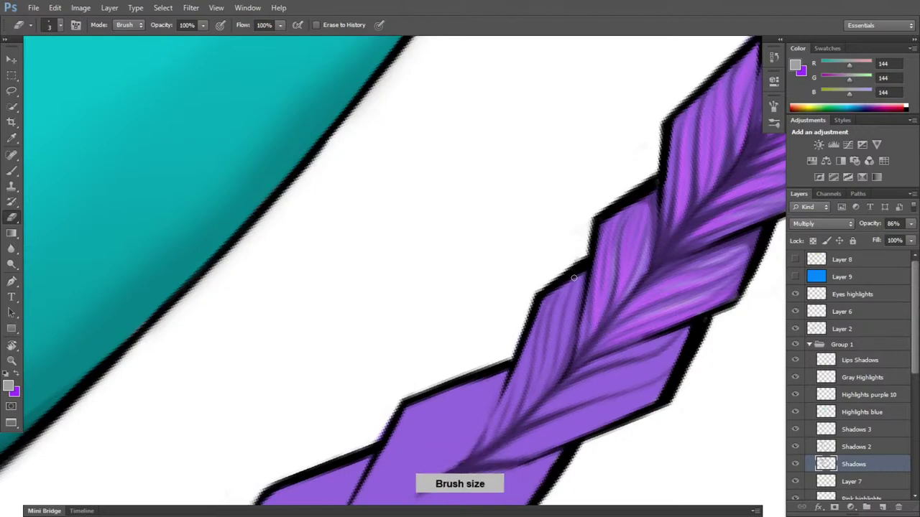
key(b)
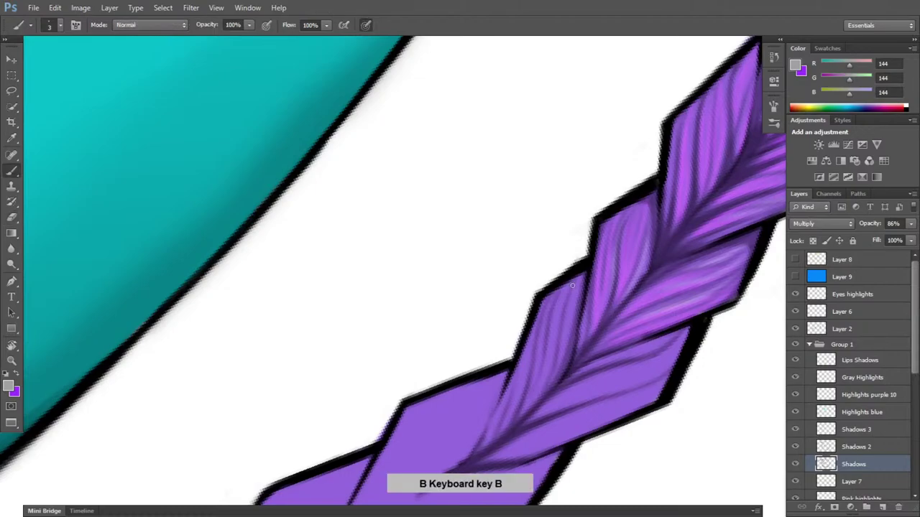
key(e)
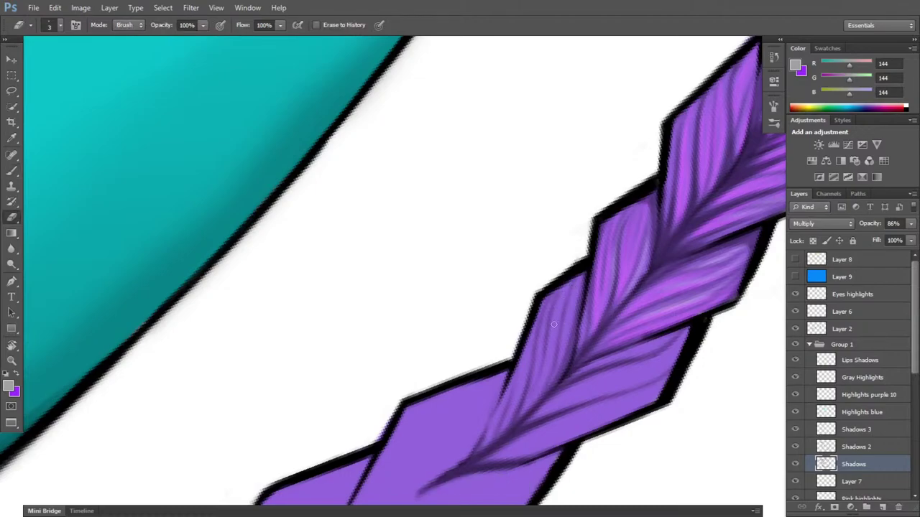
key(b)
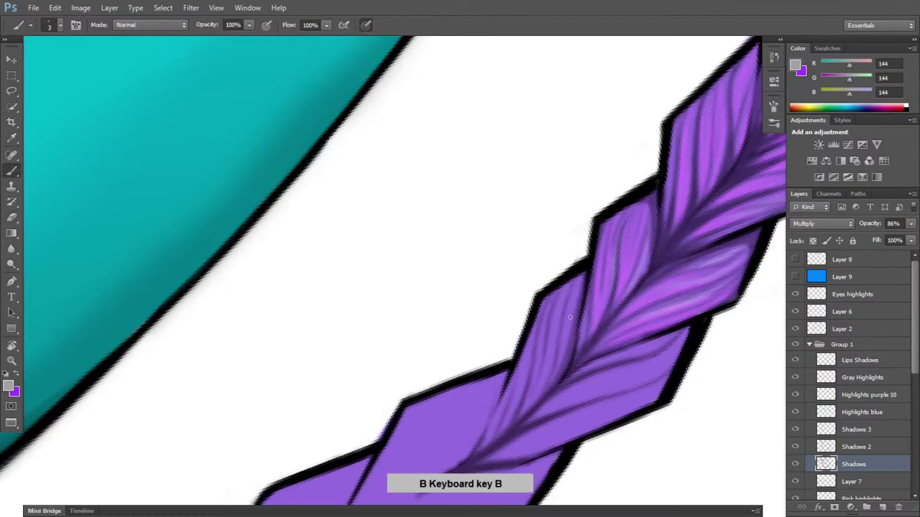
- Add finer hair-strand shadows between the existing ones on the segment's right half
key(r)
mouse_move(688, 404)
mouse_down()
mouse_move(709, 384)
mouse_move(678, 261)
mouse_up()
key(b)
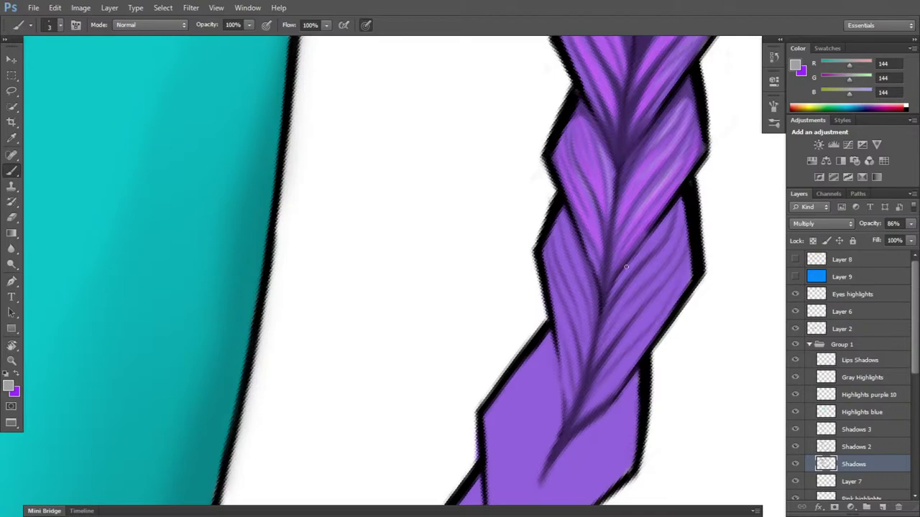
drag(626, 266, 650, 246)
- On the Highlights purple 10 layer, paint highlight strands over the segment's right half with the bright purple color
click(868, 379)
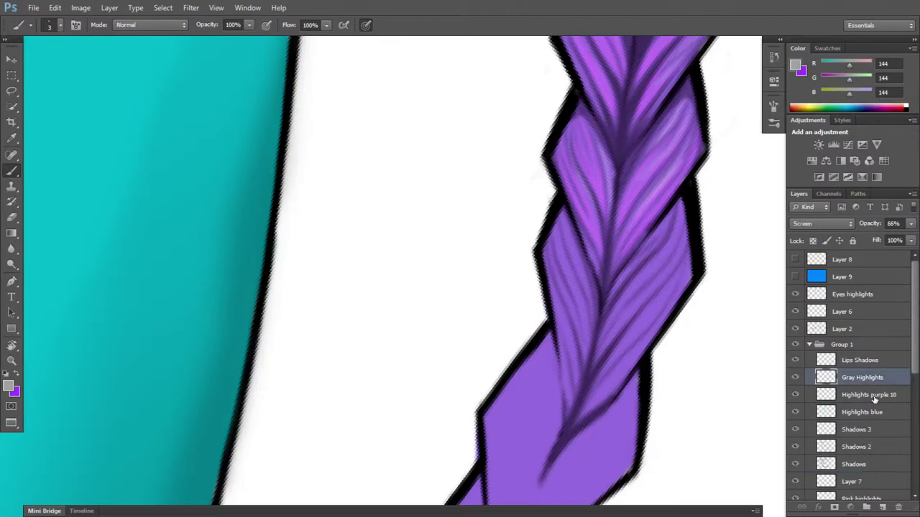
click(878, 396)
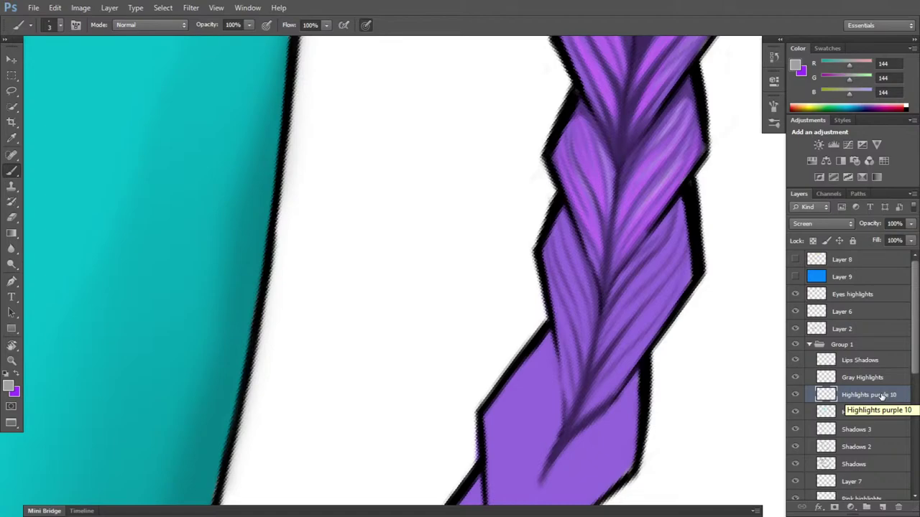
key(x)
key(b)
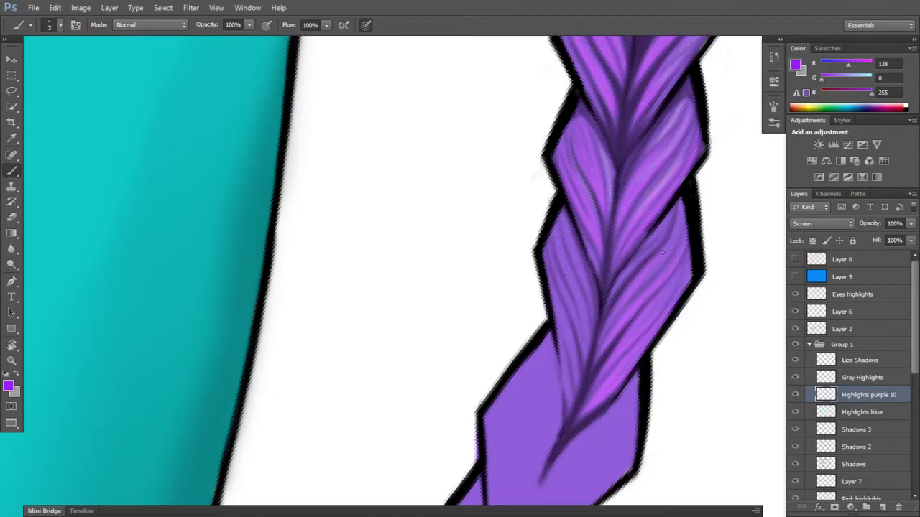
- Paint purple highlight strands over the segment's left half and refine them with the Eraser
key(r)
mouse_move(678, 375)
mouse_down()
mouse_move(577, 474)
mouse_move(546, 475)
mouse_up()
key(b)
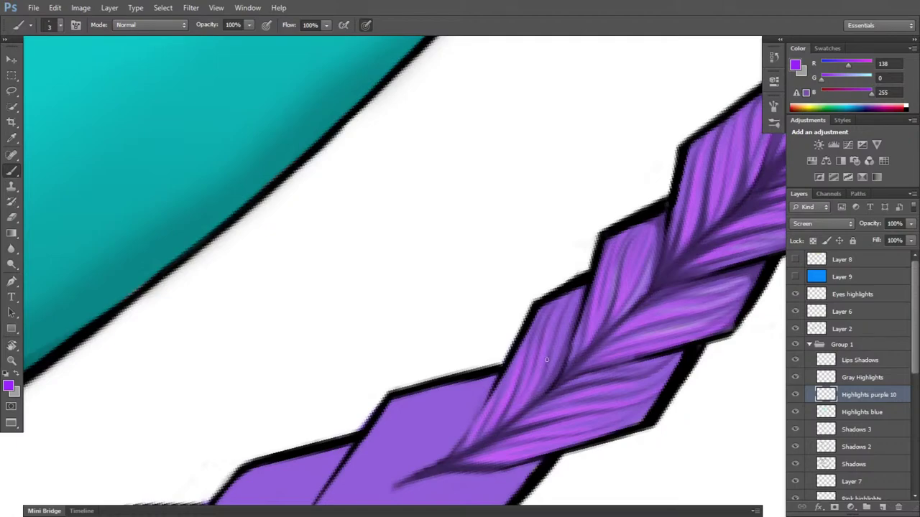
key(e)
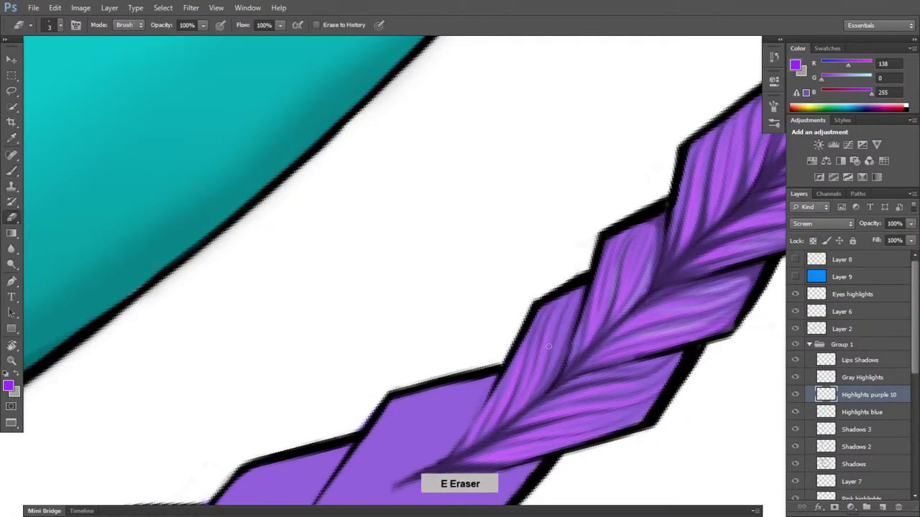
key(b)
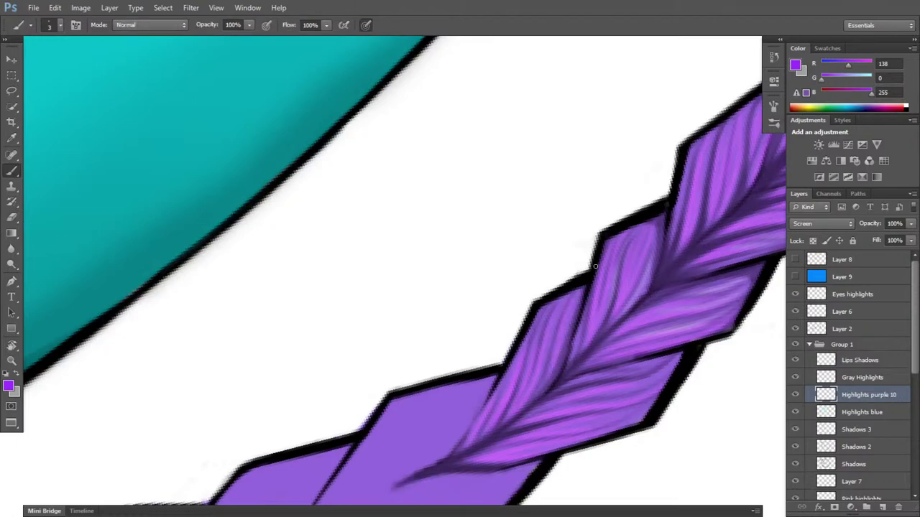
key(e)
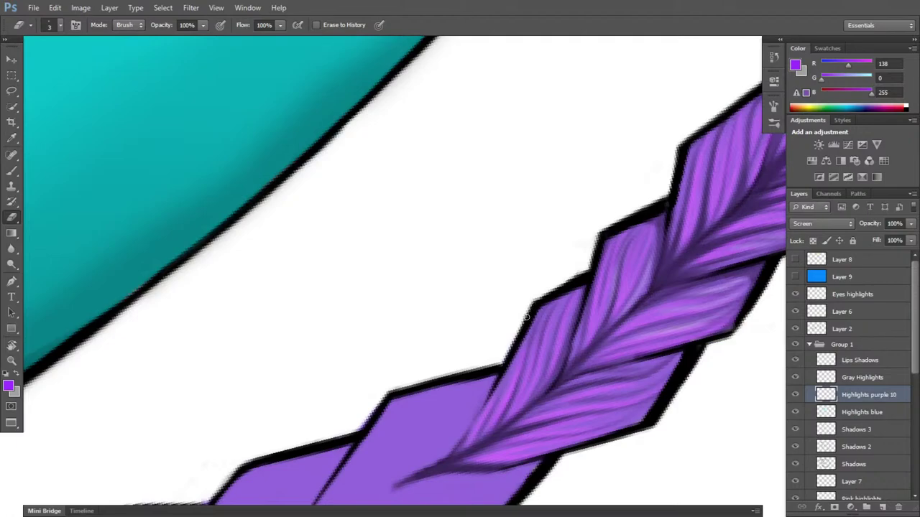
- On the Gray Highlights layer, paint gray highlight strands over the right half of the lowest shaded braid segment
key(r)
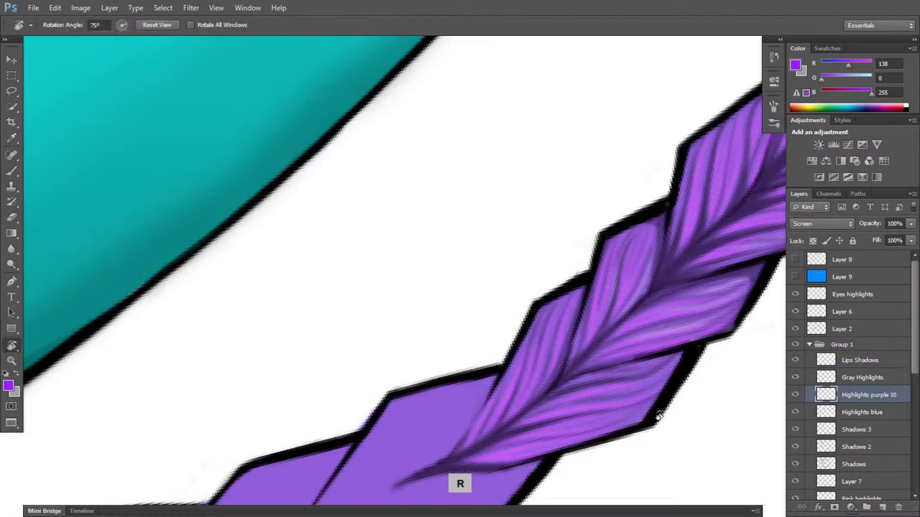
drag(659, 415, 695, 224)
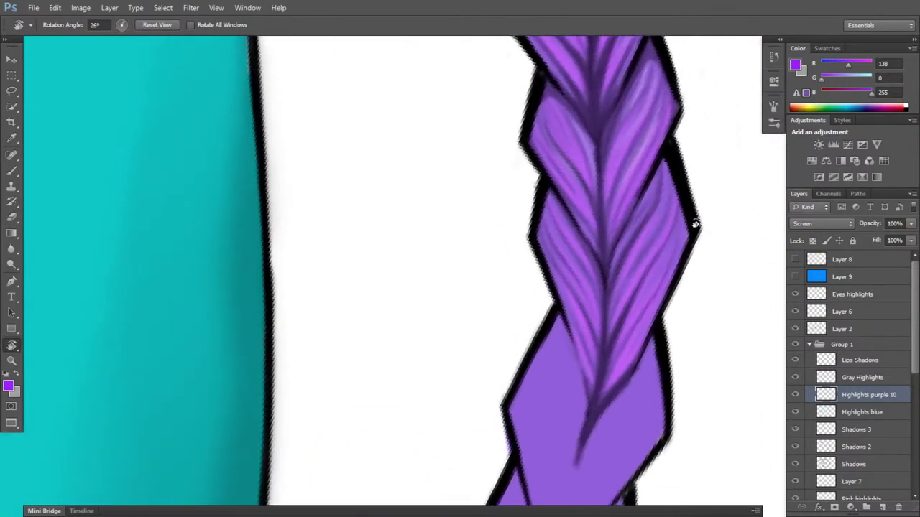
click(871, 378)
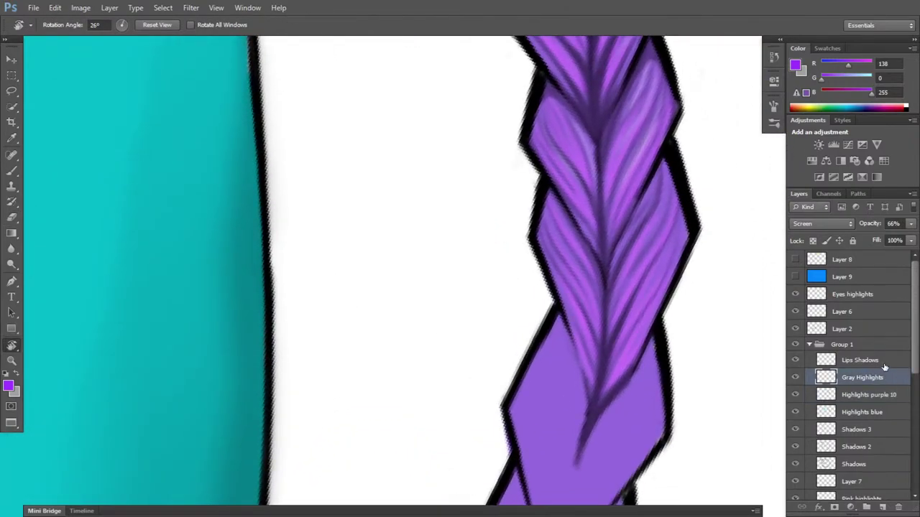
key(x)
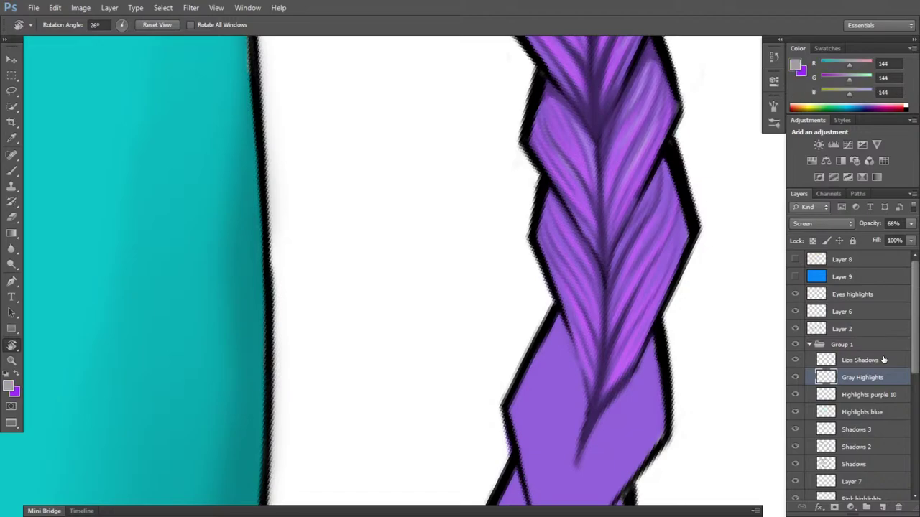
key(b)
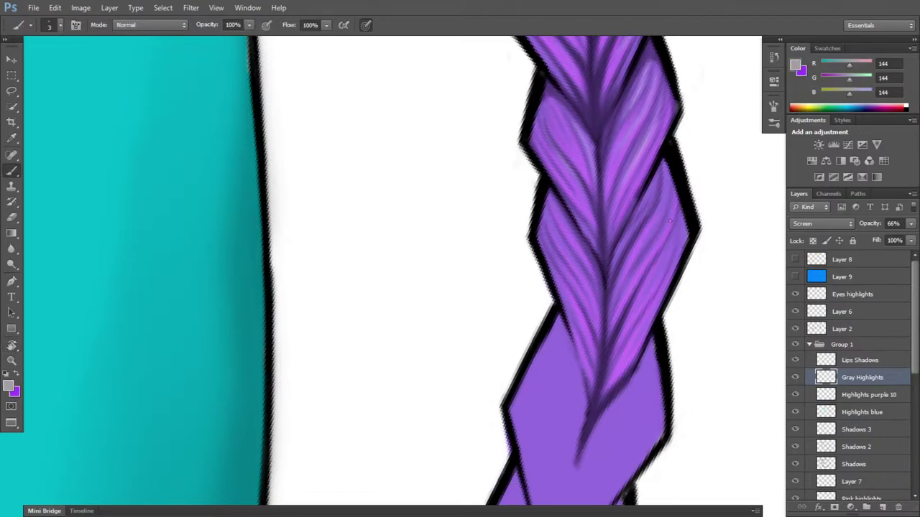
drag(645, 294, 666, 249)
drag(682, 202, 668, 273)
drag(649, 235, 664, 157)
- Paint gray highlight strands over the left half of the same braid segment
key(r)
mouse_move(656, 122)
mouse_down()
mouse_move(657, 384)
mouse_move(499, 429)
mouse_up()
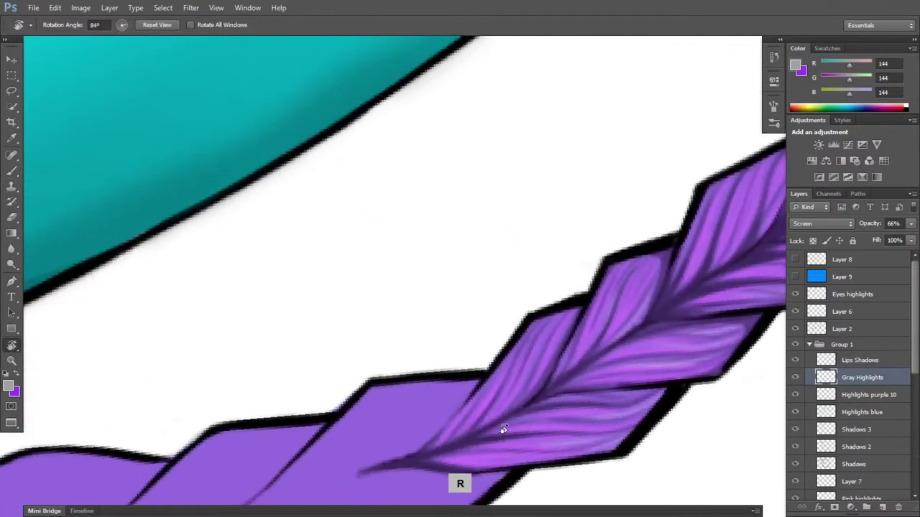
key(b)
drag(532, 375, 558, 323)
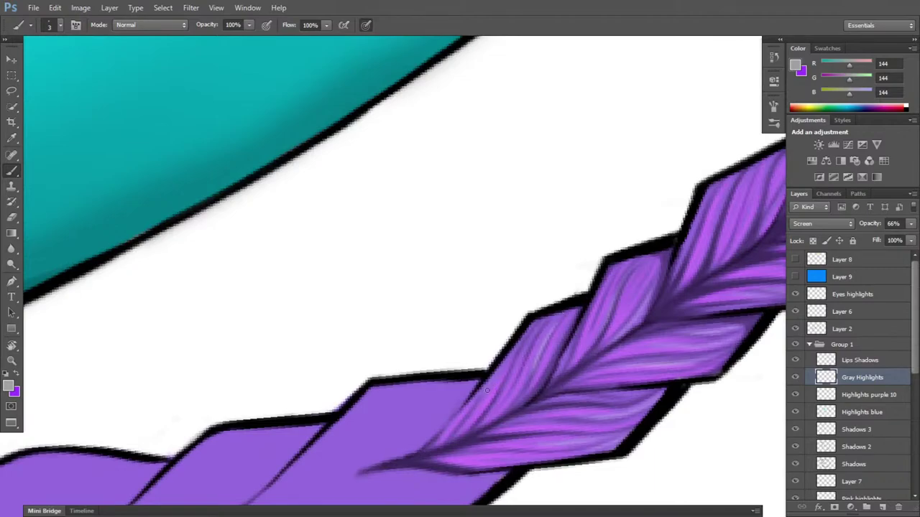
drag(496, 378, 536, 324)
- Review the braid's shading against the whole figure with the canvas rotation back at 0°
key(r)
drag(695, 304, 513, 145)
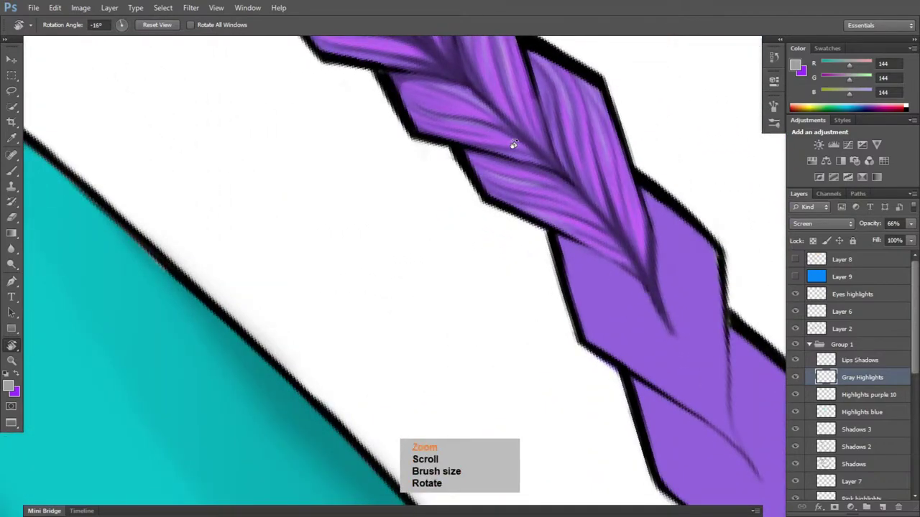
key(ctrl+minus)
key(ctrl+minus)
key(ctrl+minus)
key(ctrl+minus)
key(ctrl+minus)
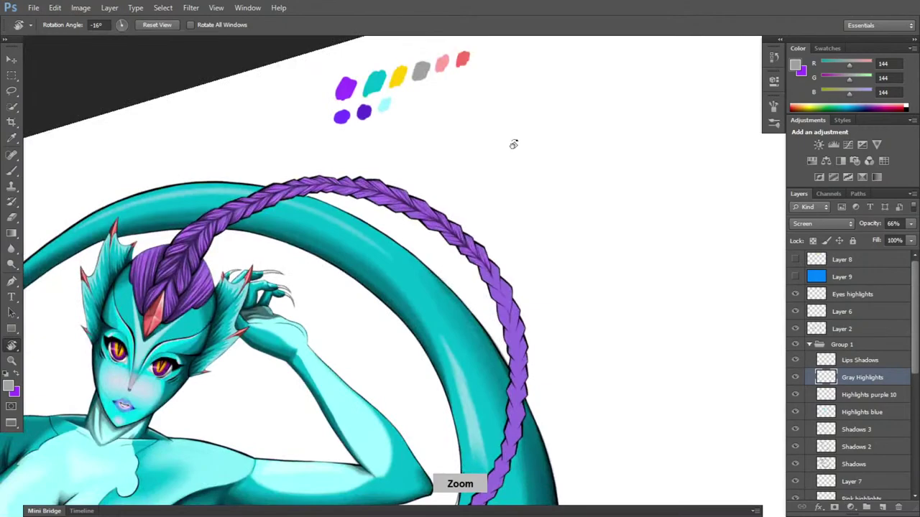
key(ctrl+minus)
drag(513, 145, 633, 451)
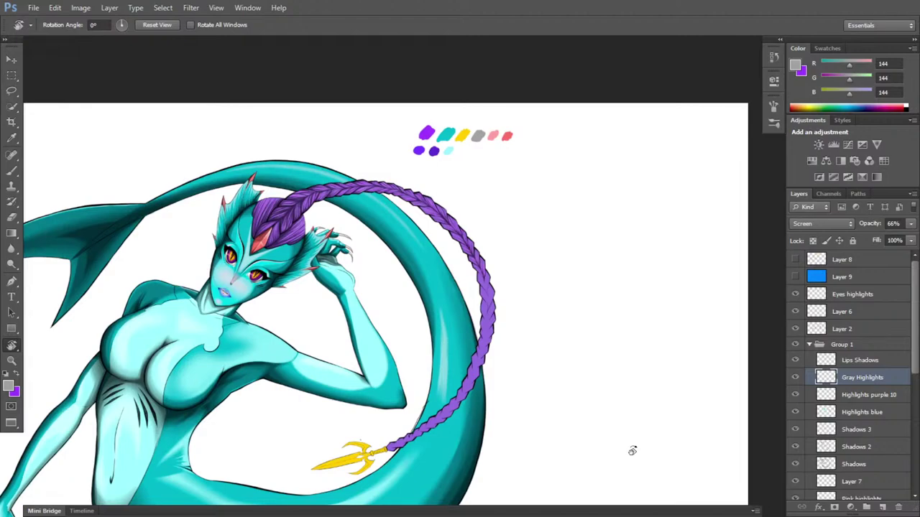
- On the Shadows layer, paint the center line and the V-shaped base shadow of the next unshaded braid segment
key(ctrl+plus)
key(ctrl+plus)
key(ctrl+plus)
key(ctrl+plus)
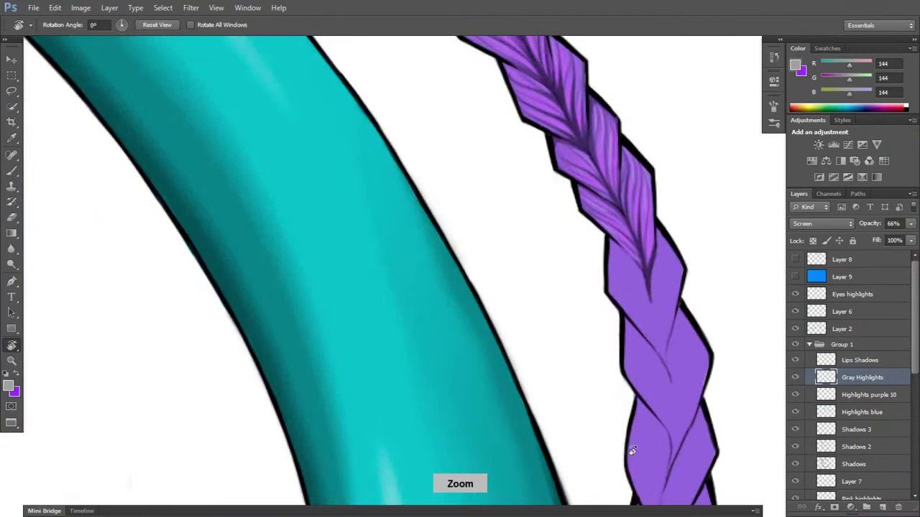
key(r)
drag(670, 361, 495, 345)
key(space)
key(r)
drag(614, 366, 529, 441)
key(space)
drag(520, 303, 615, 313)
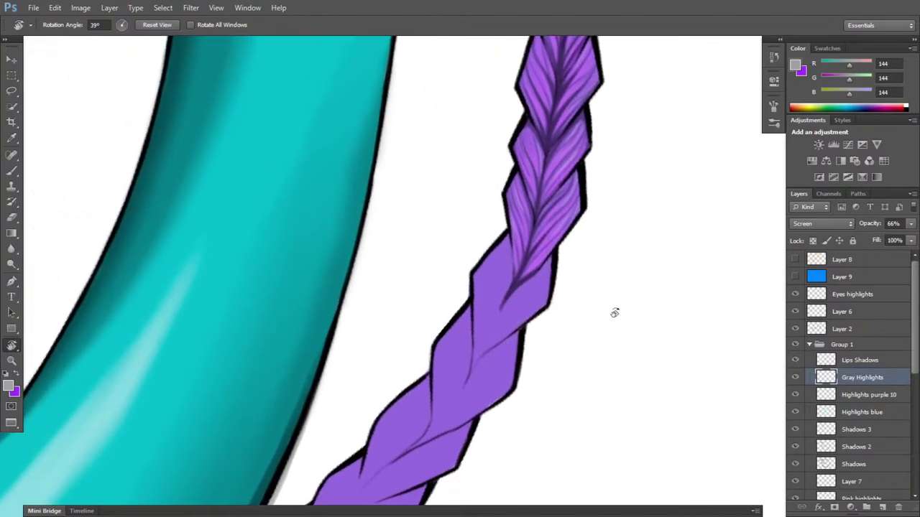
key(ctrl+plus)
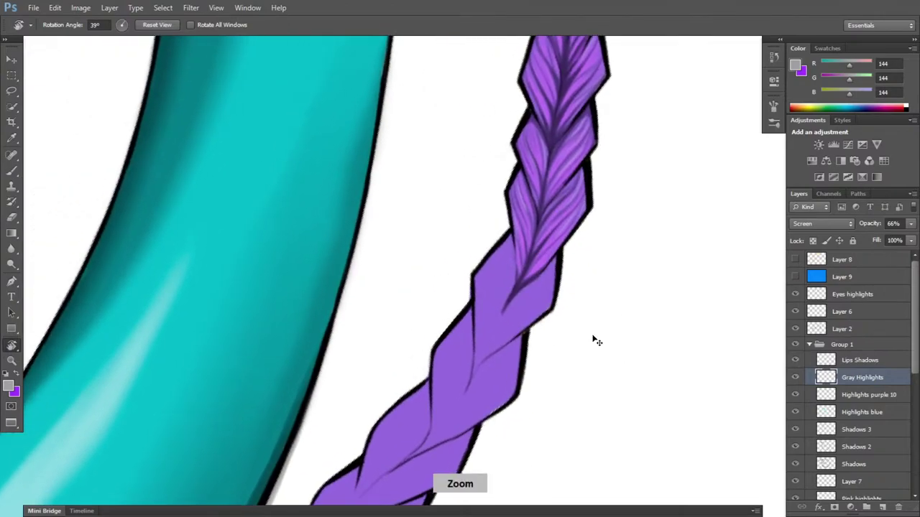
click(864, 461)
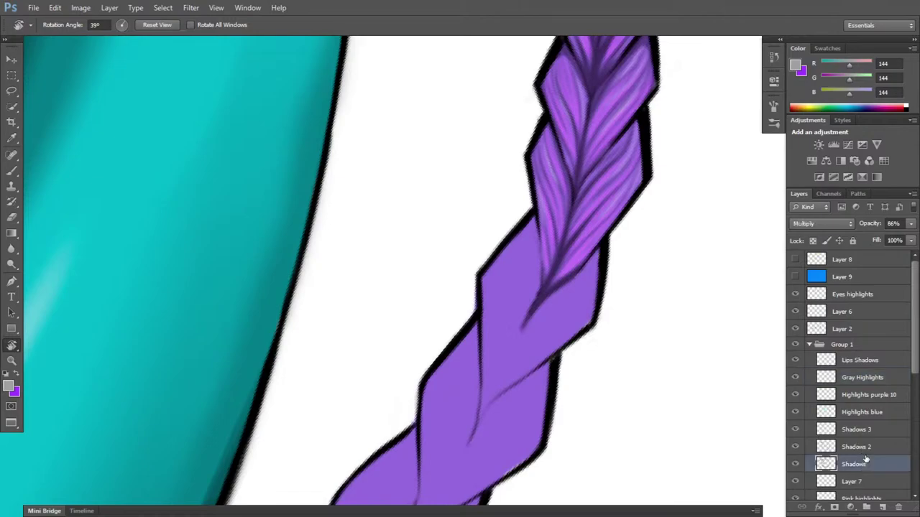
key(b)
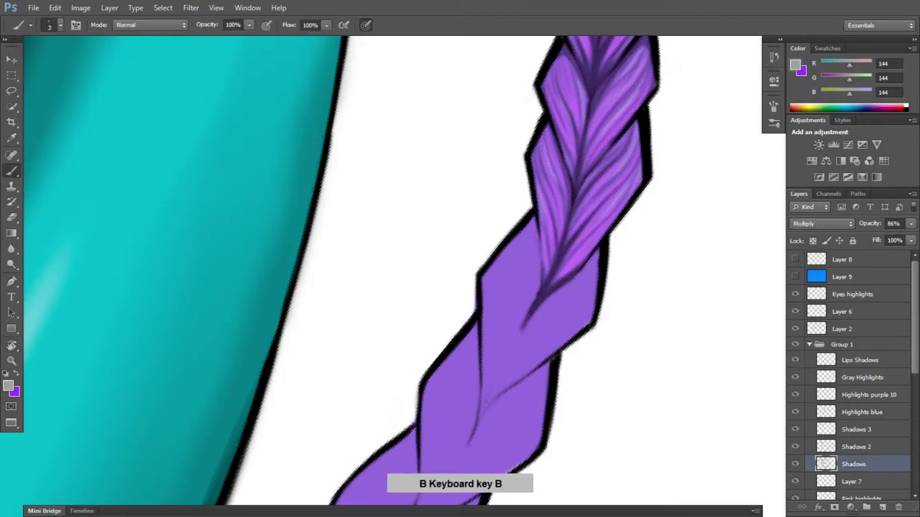
drag(485, 402, 538, 298)
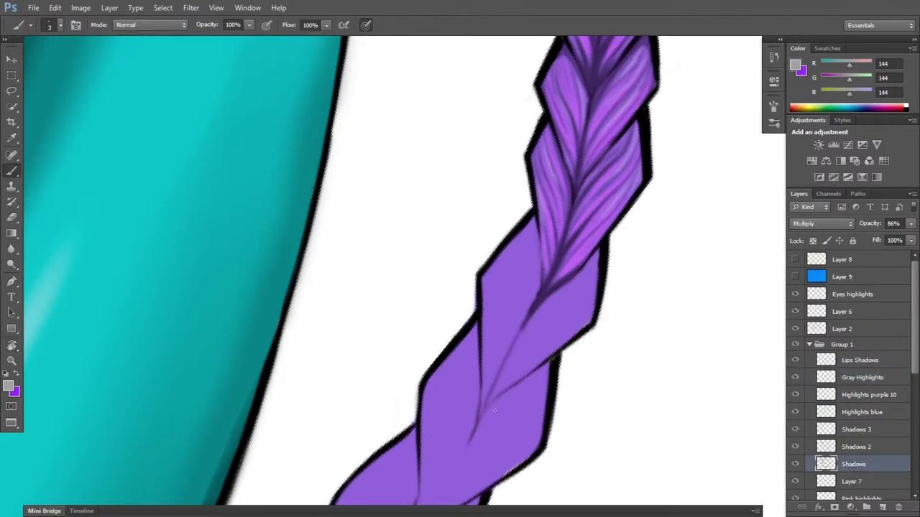
mouse_move(497, 392)
mouse_down()
mouse_move(487, 406)
mouse_move(497, 384)
mouse_move(555, 353)
mouse_up()
mouse_move(484, 385)
mouse_down()
mouse_move(481, 406)
mouse_move(485, 358)
mouse_move(489, 375)
mouse_move(517, 328)
mouse_up()
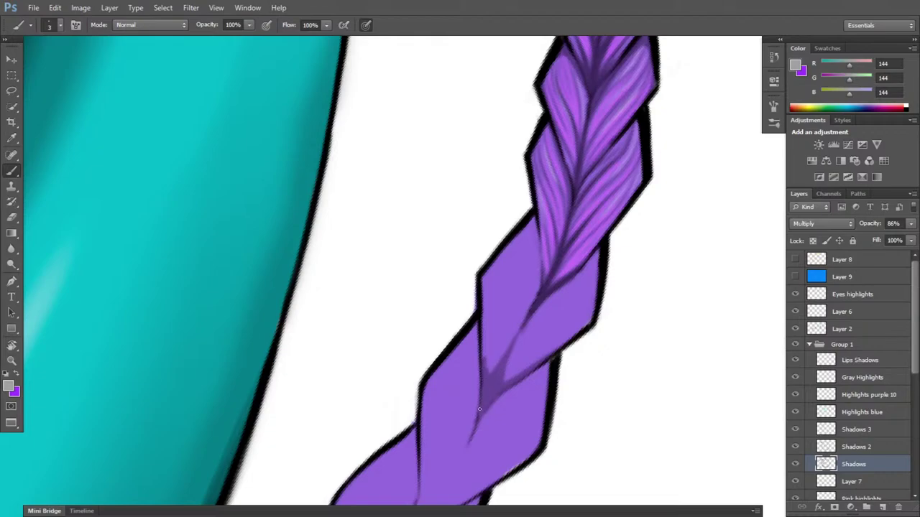
- Paint hair-strand shadows over the segment's left half, fanning up from the base shadow
drag(479, 409, 481, 339)
mouse_move(501, 379)
mouse_down()
mouse_move(521, 334)
mouse_move(502, 357)
mouse_move(510, 313)
mouse_up()
drag(510, 253, 508, 287)
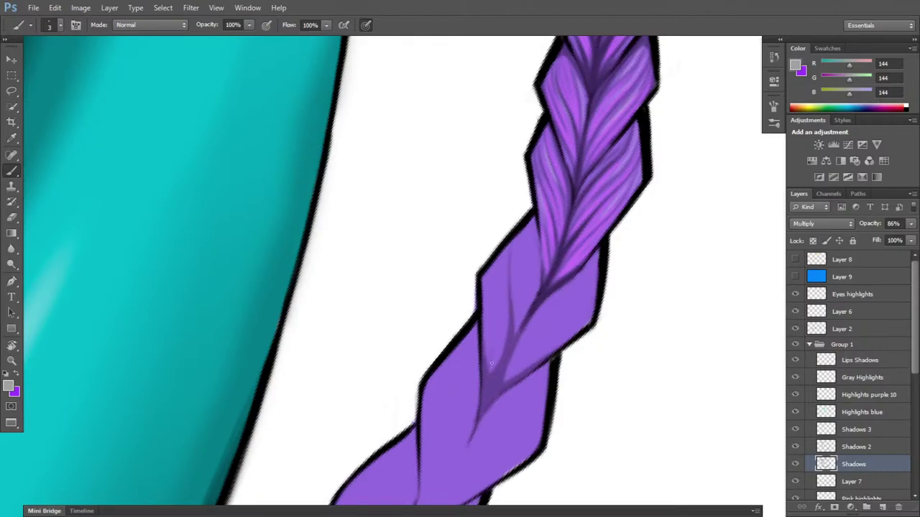
mouse_move(490, 360)
mouse_down()
mouse_move(492, 374)
mouse_move(490, 367)
mouse_up()
drag(493, 323, 491, 342)
drag(519, 323, 527, 251)
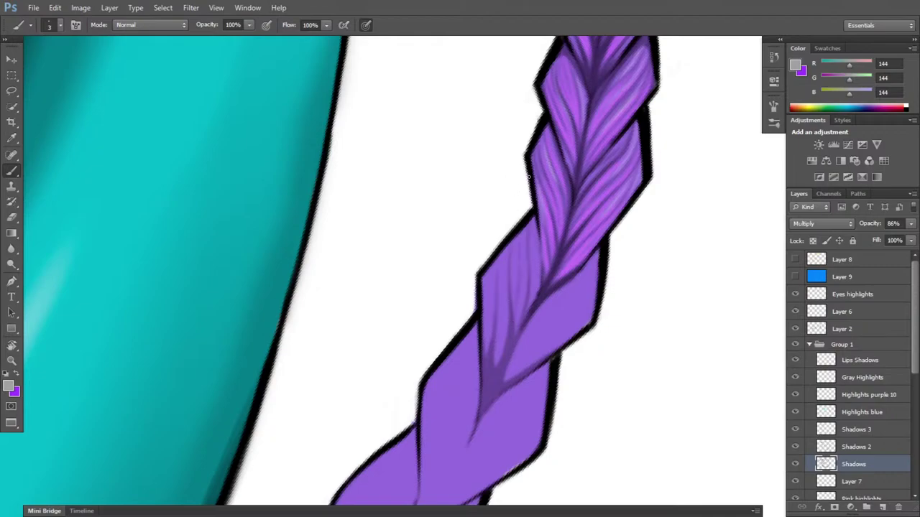
- Paint hair-strand shadows over the segment's right half and thin the upper ones with the Eraser
key(r)
mouse_move(647, 364)
mouse_down()
mouse_move(667, 345)
mouse_move(641, 273)
mouse_up()
key(b)
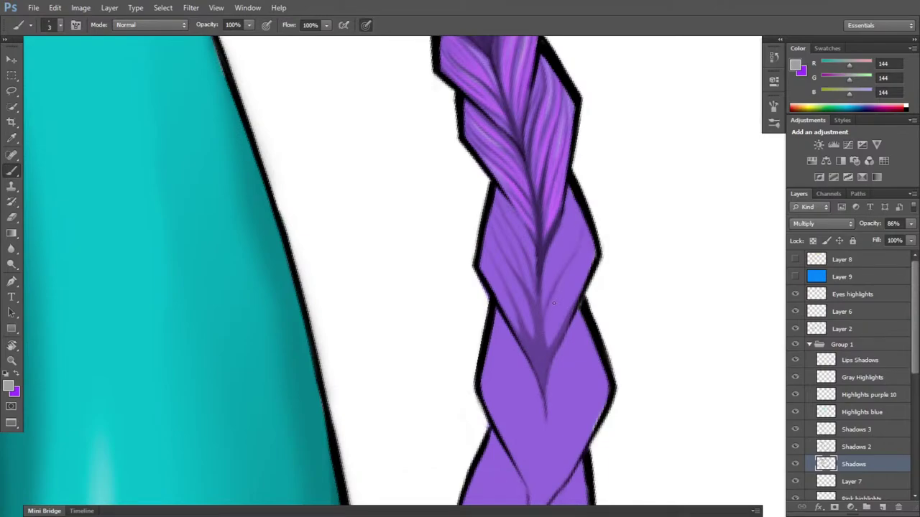
drag(562, 272, 586, 224)
drag(559, 285, 575, 252)
key(e)
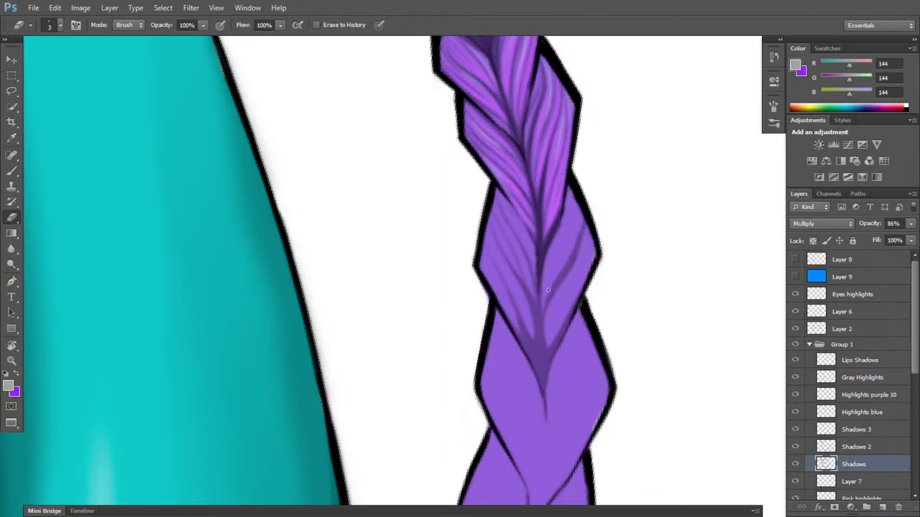
drag(564, 260, 586, 203)
key(b)
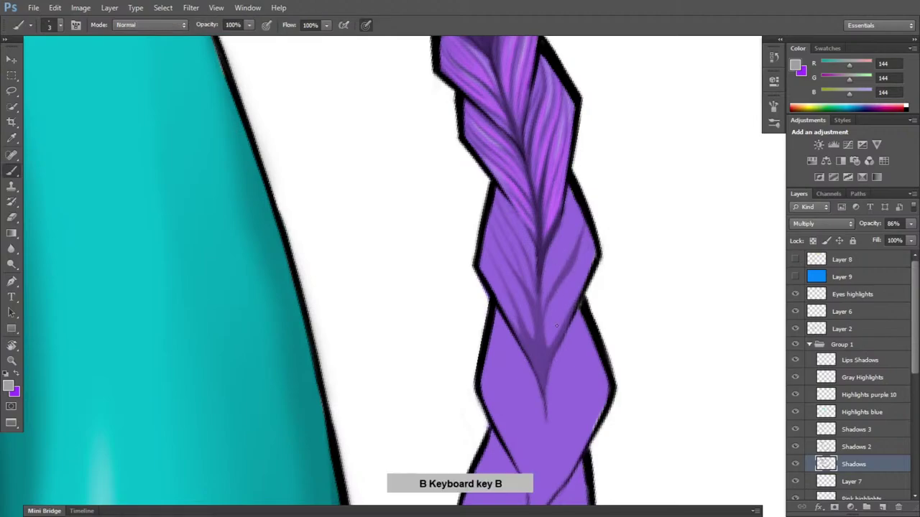
drag(553, 341, 572, 289)
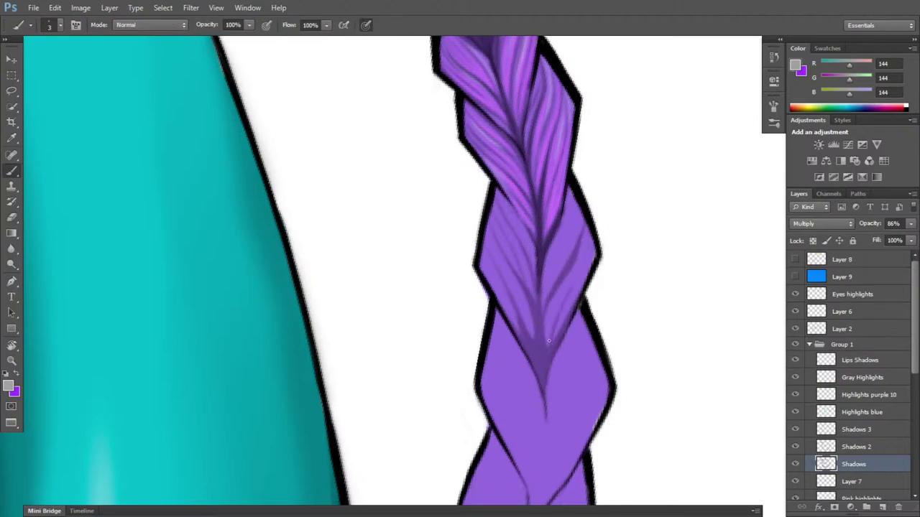
drag(547, 344, 575, 279)
- Add finer strand shadows near the right half's outer edge and top, refining them with the Eraser
key(e)
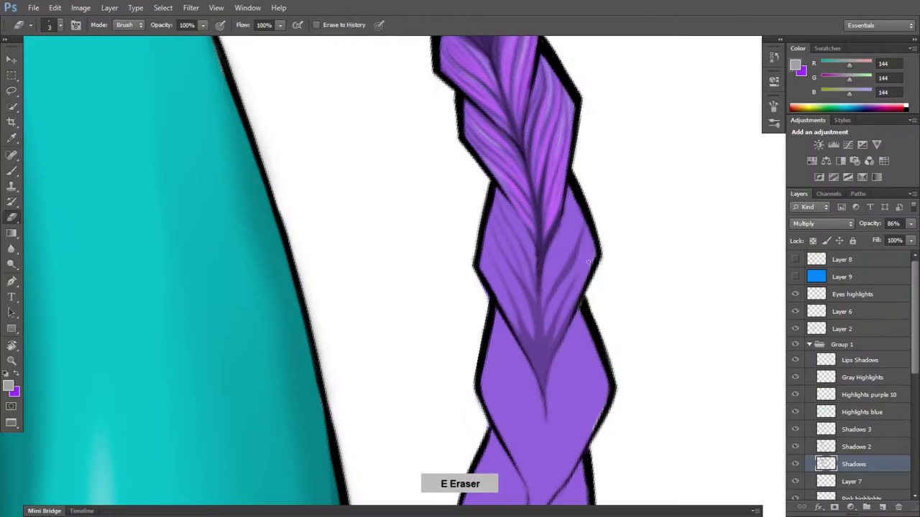
key(b)
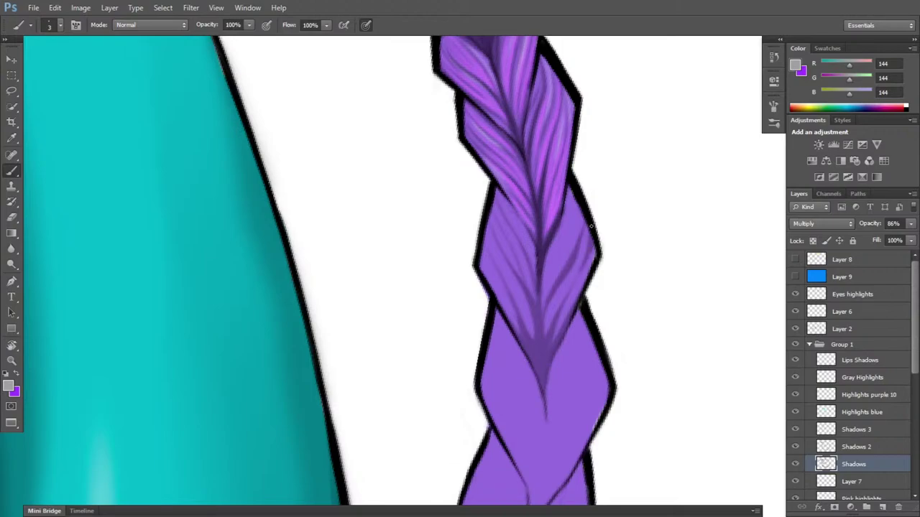
key(b)
key(e)
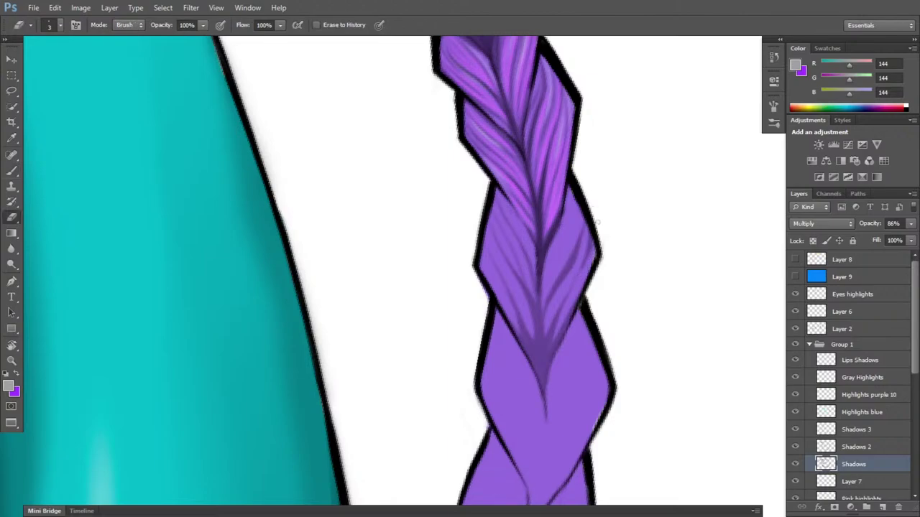
key(b)
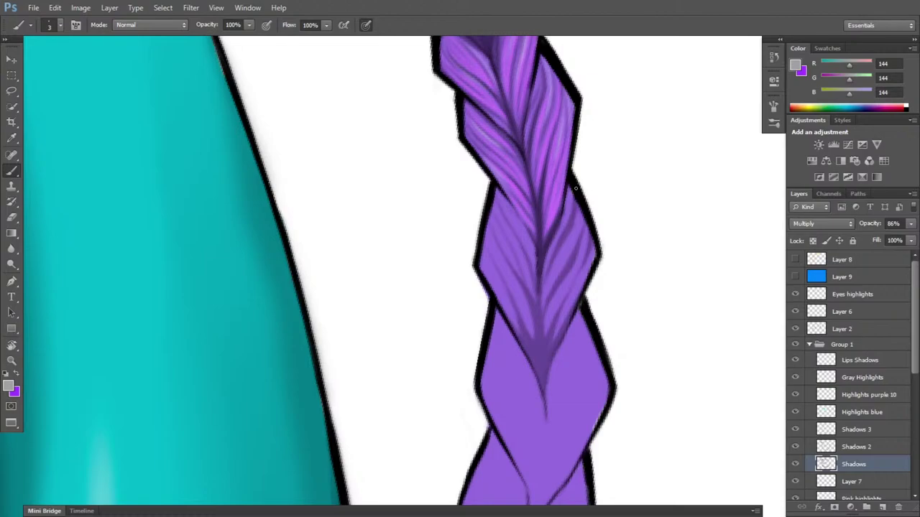
key(e)
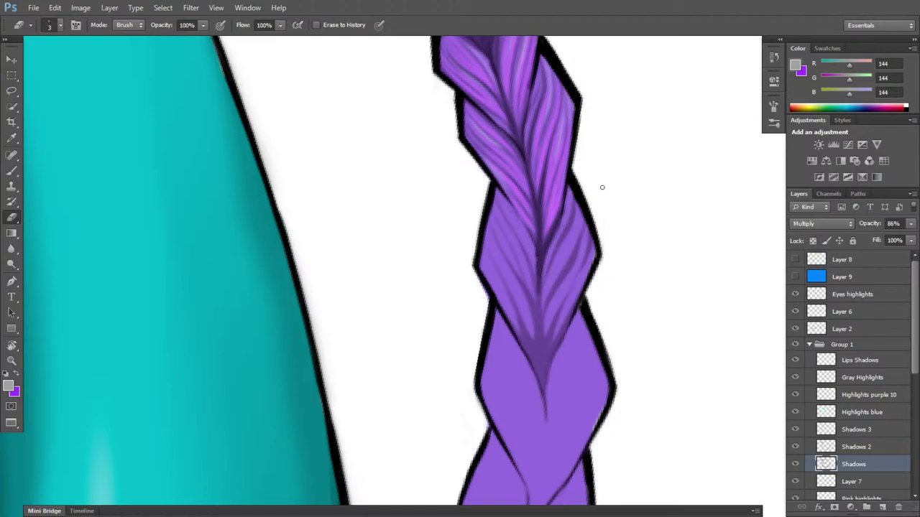
- On the Shadows 2 layer, paint deeper shadows at the segment's lower tip and along its left half's base
key(r)
mouse_move(606, 179)
mouse_down()
mouse_move(597, 300)
mouse_move(528, 375)
mouse_move(516, 373)
mouse_up()
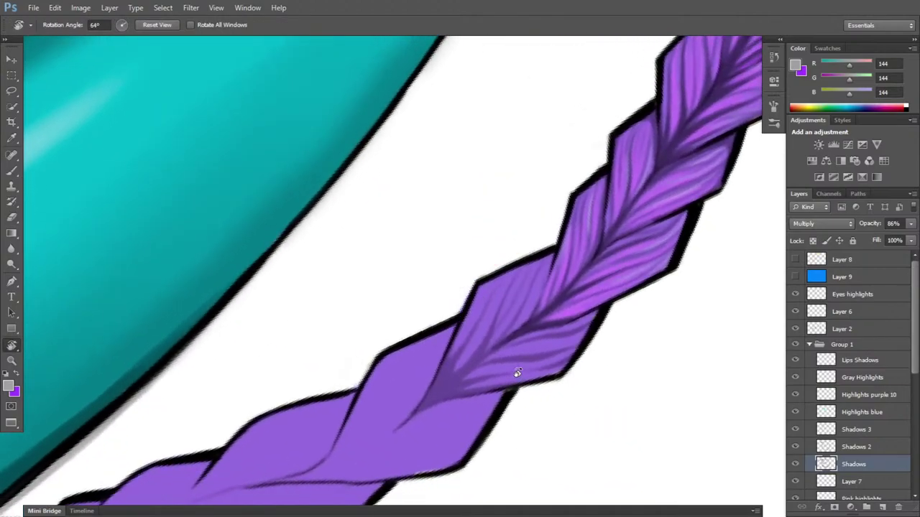
key(b)
click(855, 445)
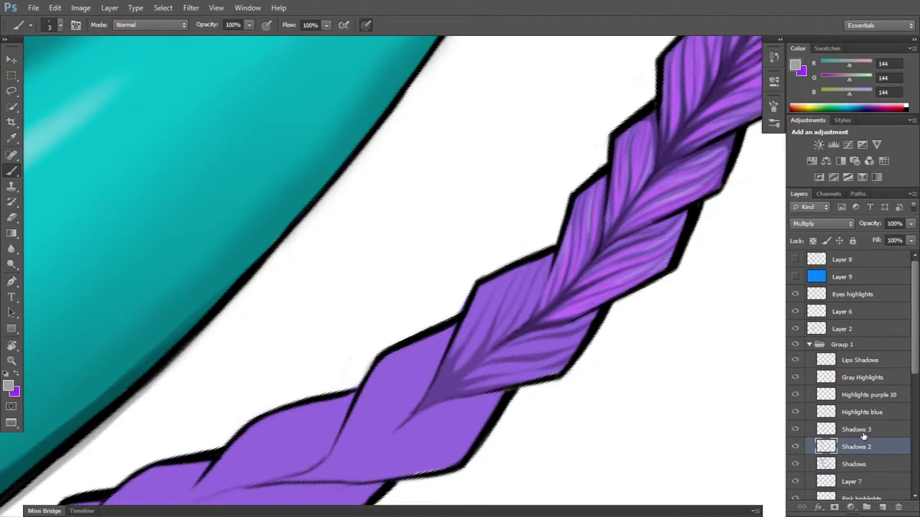
drag(468, 369, 420, 412)
drag(481, 360, 415, 412)
mouse_move(480, 361)
mouse_down()
mouse_move(420, 408)
mouse_move(448, 359)
mouse_move(425, 403)
mouse_move(442, 373)
mouse_move(429, 392)
mouse_up()
drag(454, 357, 434, 389)
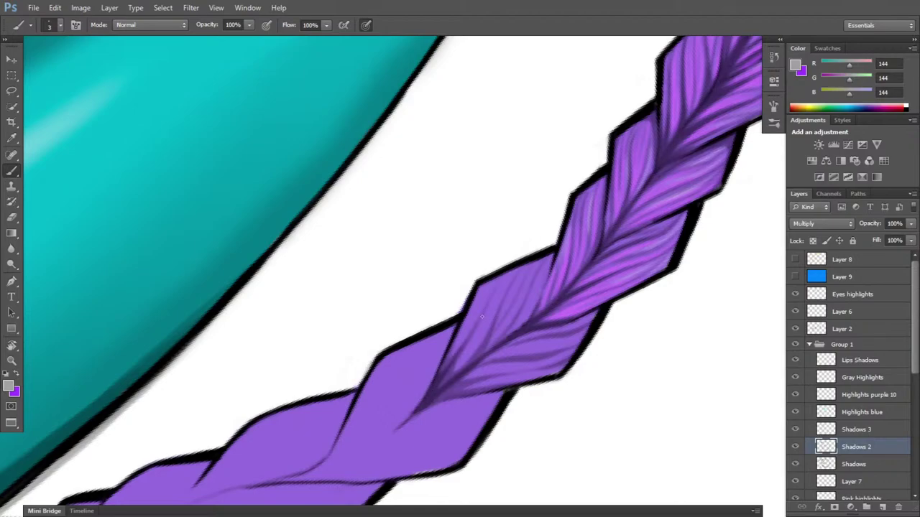
- Paint deeper strand shadows over the segment's right half, from its base up to the outer edge and top, refining them with the Eraser
key(r)
mouse_move(515, 378)
mouse_down()
mouse_move(625, 345)
mouse_move(628, 243)
mouse_up()
key(b)
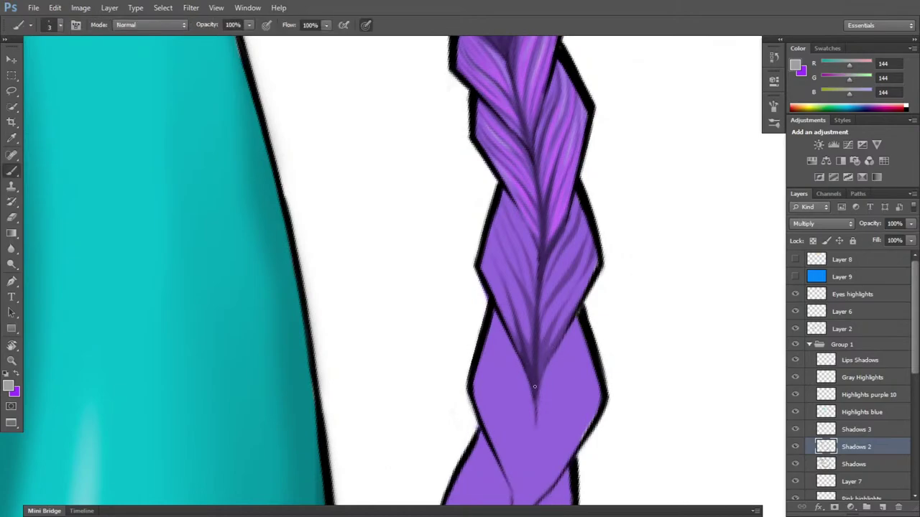
mouse_move(560, 341)
mouse_down()
mouse_move(536, 378)
mouse_move(570, 317)
mouse_move(537, 377)
mouse_move(537, 368)
mouse_up()
drag(549, 332, 538, 356)
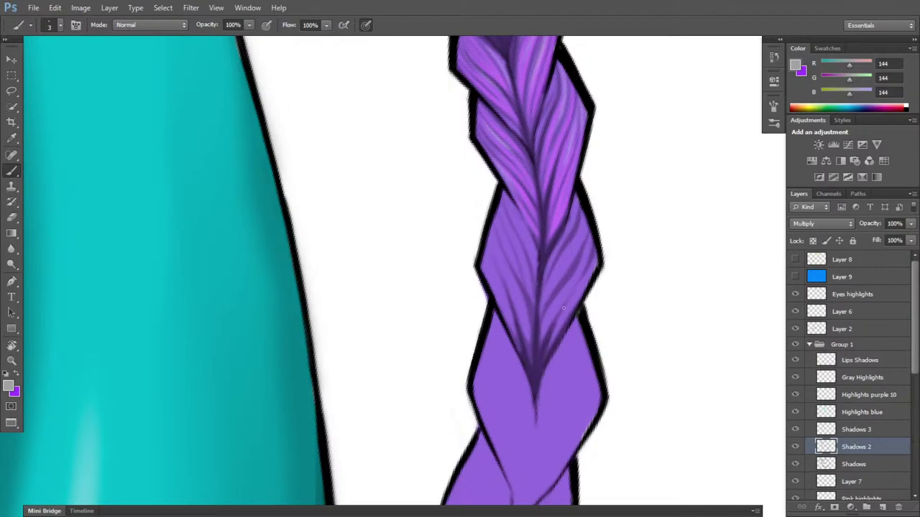
drag(542, 315, 550, 300)
drag(572, 271, 554, 295)
drag(589, 235, 582, 251)
key(e)
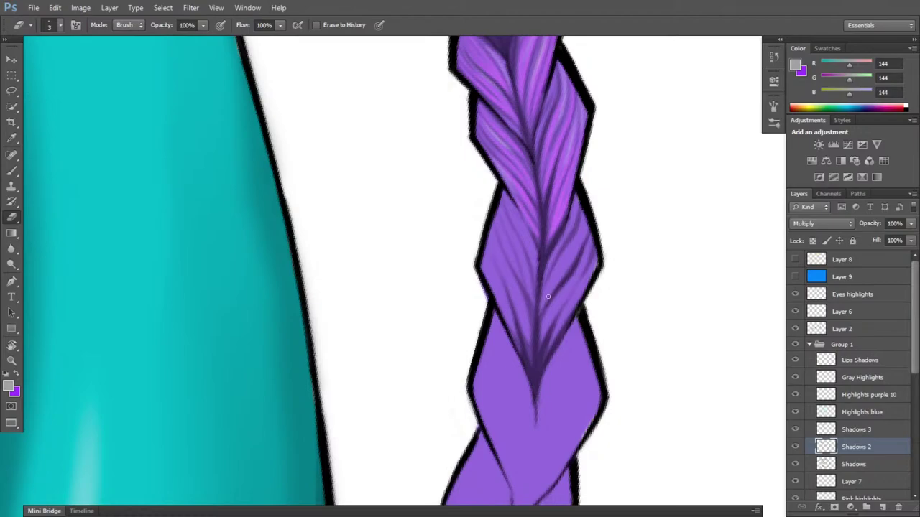
key(b)
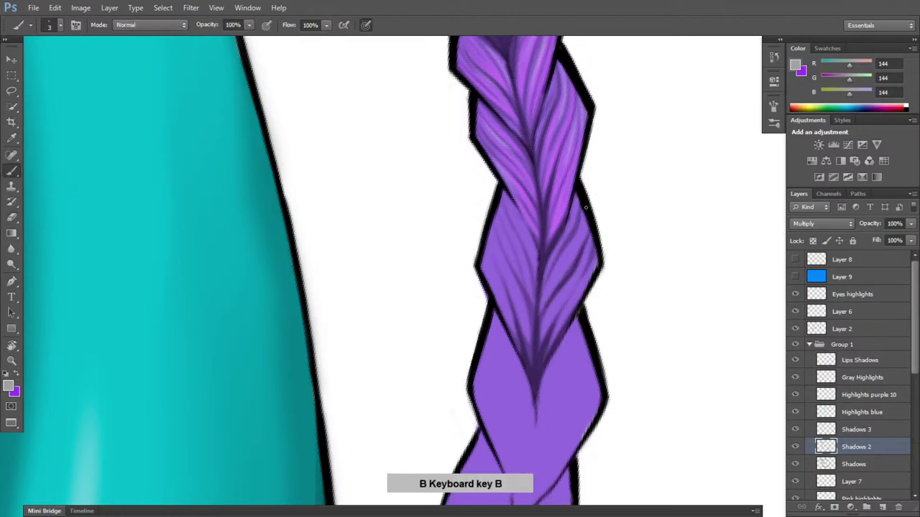
drag(554, 267, 573, 237)
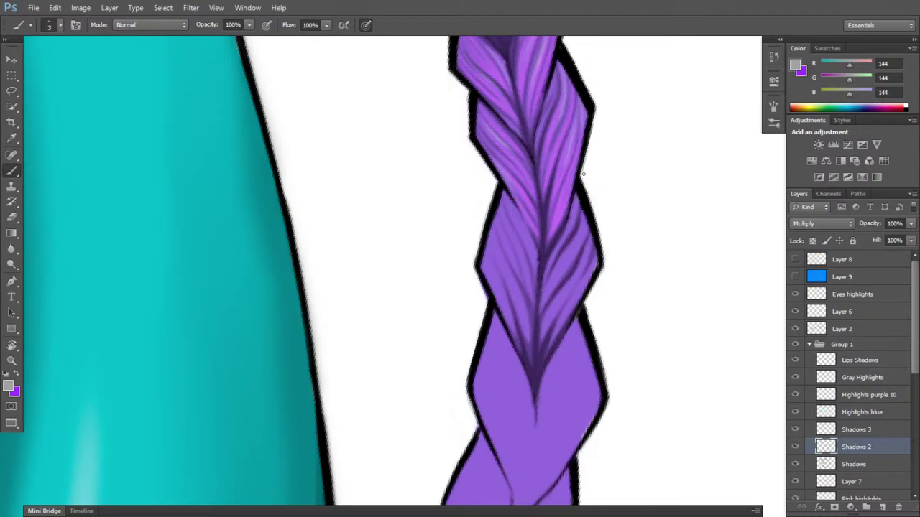
- Paint deeper shadows along the upper edge of the segment's left half and add strand shadows toward its outer edge
key(r)
mouse_move(585, 179)
mouse_down()
mouse_move(520, 432)
mouse_move(493, 380)
mouse_up()
key(b)
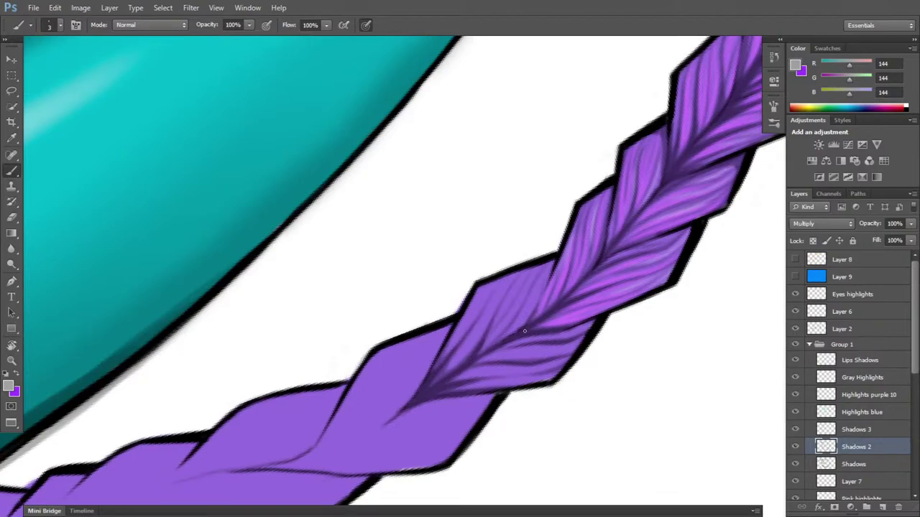
mouse_move(530, 320)
mouse_down()
mouse_move(549, 260)
mouse_move(546, 271)
mouse_up()
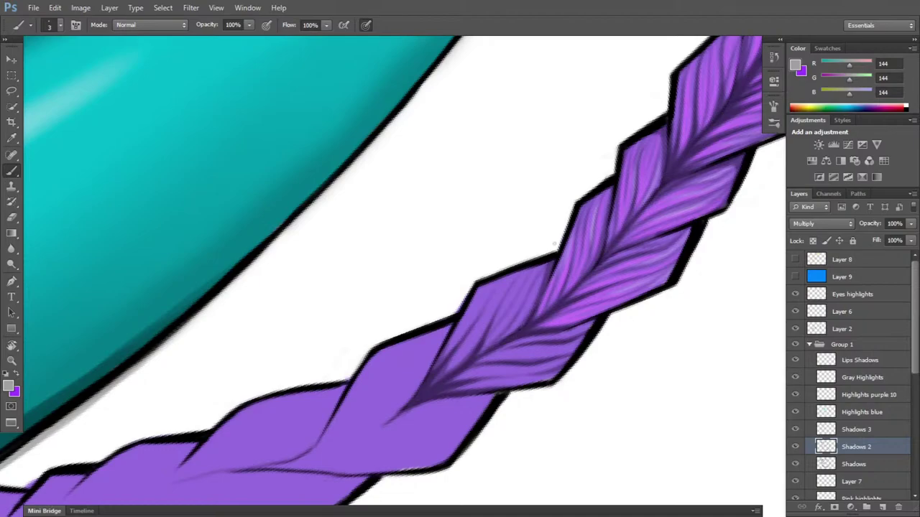
key(r)
drag(624, 315, 593, 228)
key(b)
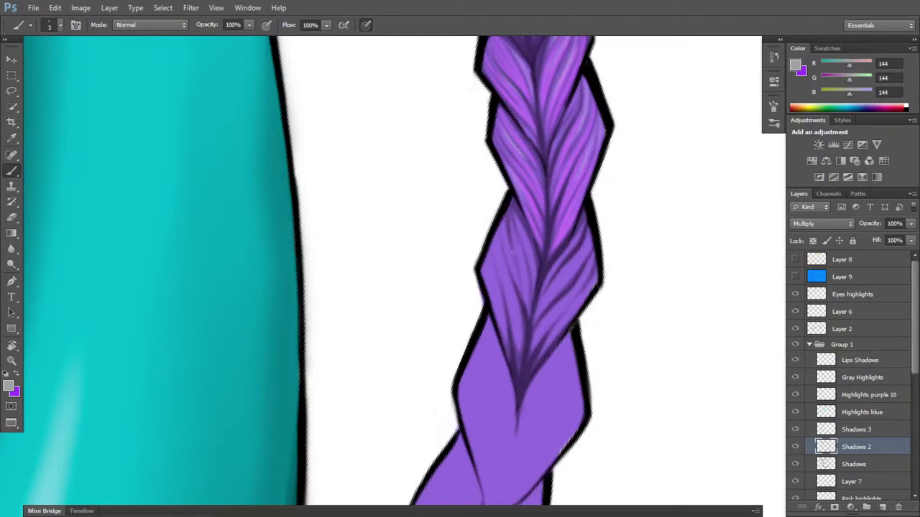
mouse_move(499, 227)
mouse_down()
mouse_move(504, 249)
mouse_move(504, 235)
mouse_move(492, 264)
mouse_up()
drag(490, 266, 493, 303)
drag(491, 263, 492, 284)
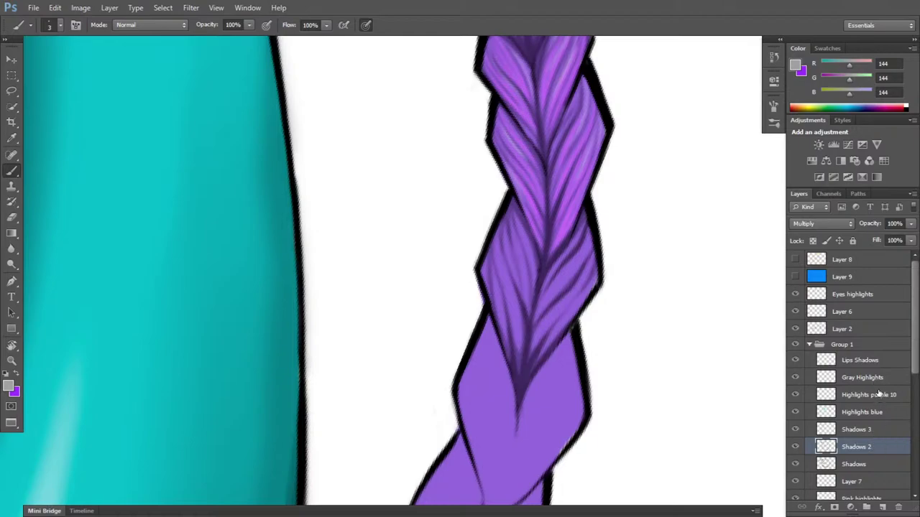
- On the Highlights purple 10 layer, paint purple highlights between the strand shadows on both halves of the segment
click(874, 397)
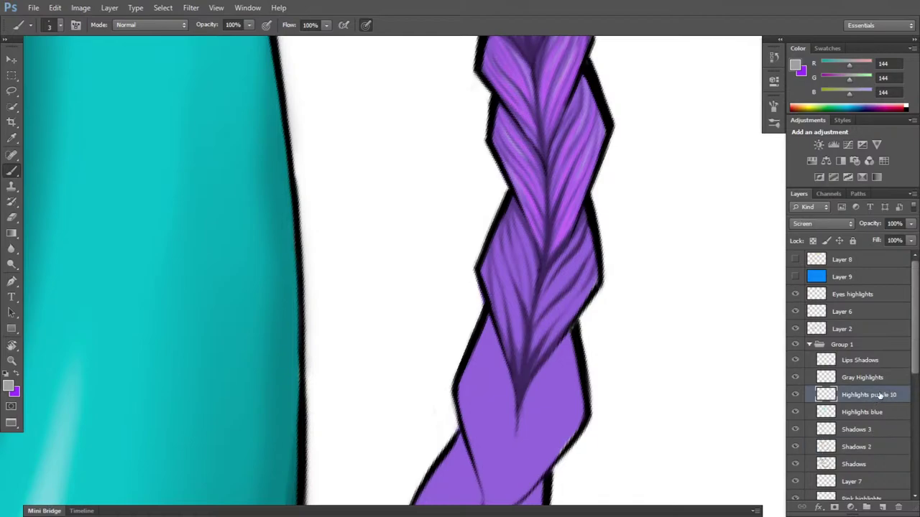
key(x)
key(b)
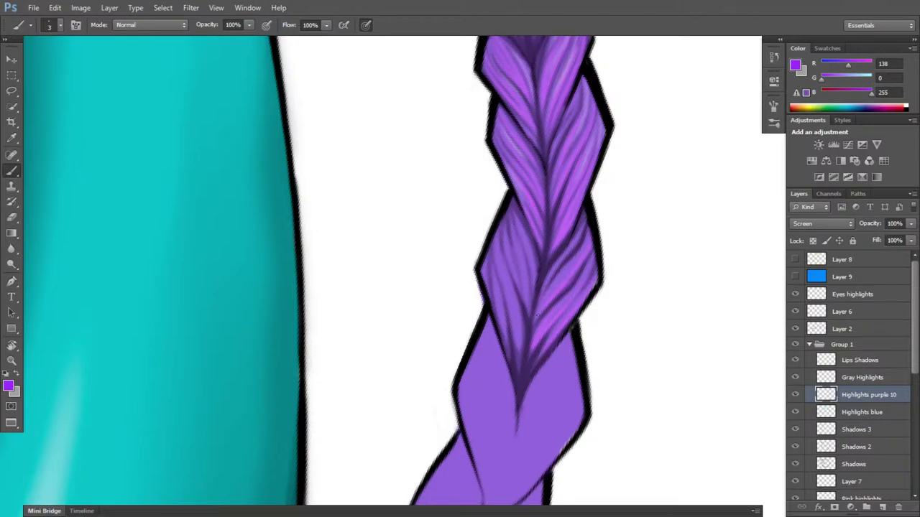
key(r)
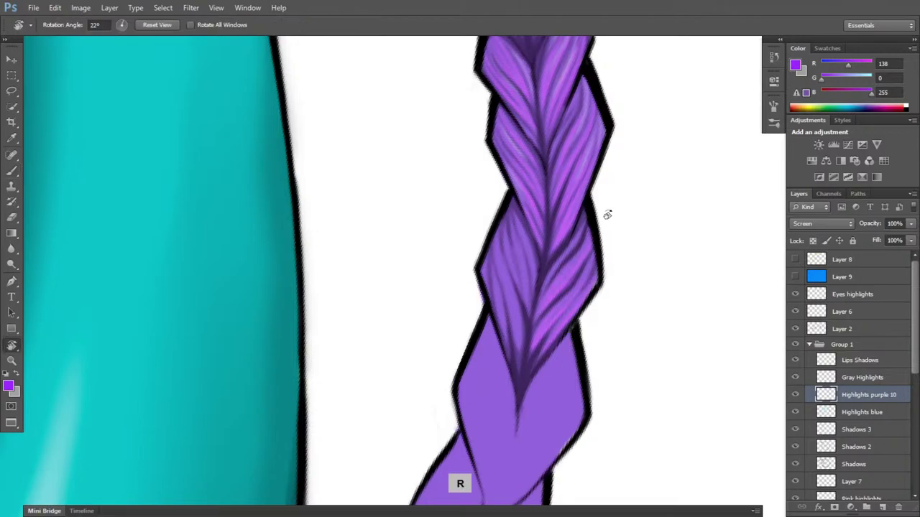
mouse_move(606, 212)
mouse_down()
mouse_move(513, 436)
mouse_move(503, 439)
mouse_up()
key(b)
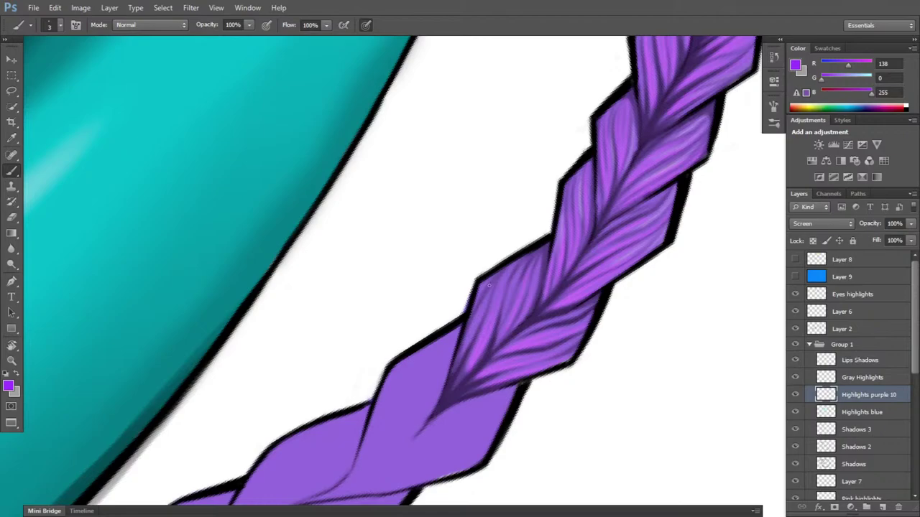
- On the Gray Highlights layer, paint gray strand highlights over the segment's right half
key(r)
drag(675, 388, 653, 193)
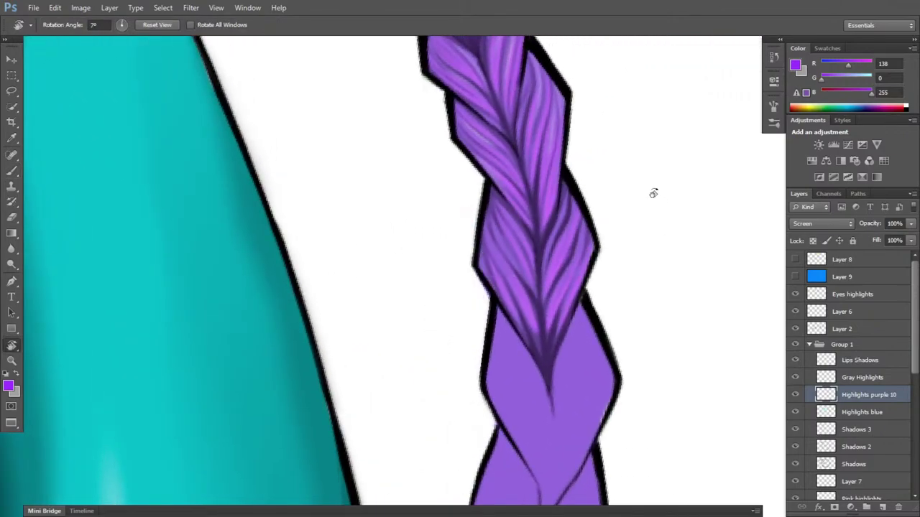
click(890, 375)
key(x)
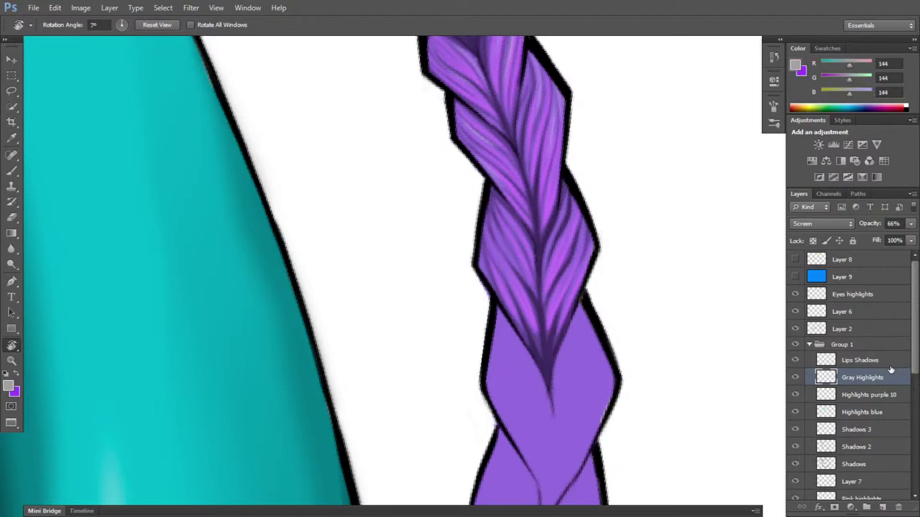
mouse_move(597, 302)
mouse_down()
mouse_move(624, 349)
mouse_move(577, 262)
mouse_up()
key(b)
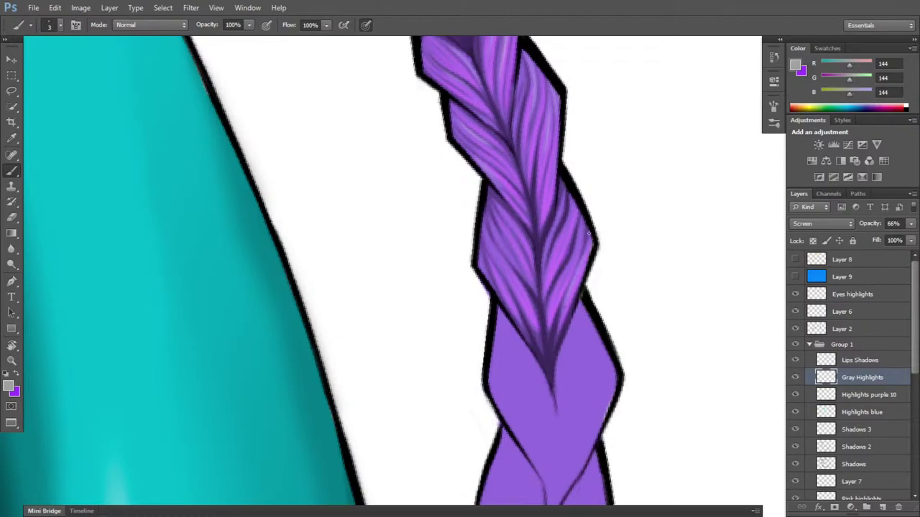
mouse_move(563, 287)
mouse_down()
mouse_move(584, 233)
mouse_move(557, 291)
mouse_move(584, 196)
mouse_move(556, 244)
mouse_move(567, 218)
mouse_move(557, 261)
mouse_move(575, 216)
mouse_move(580, 312)
mouse_move(523, 389)
mouse_move(473, 414)
mouse_move(503, 320)
mouse_up()
- Paint gray strand highlights over the segment's left half, undoing a stray stroke and softening the rest with the Eraser
key(r)
key(b)
key(v)
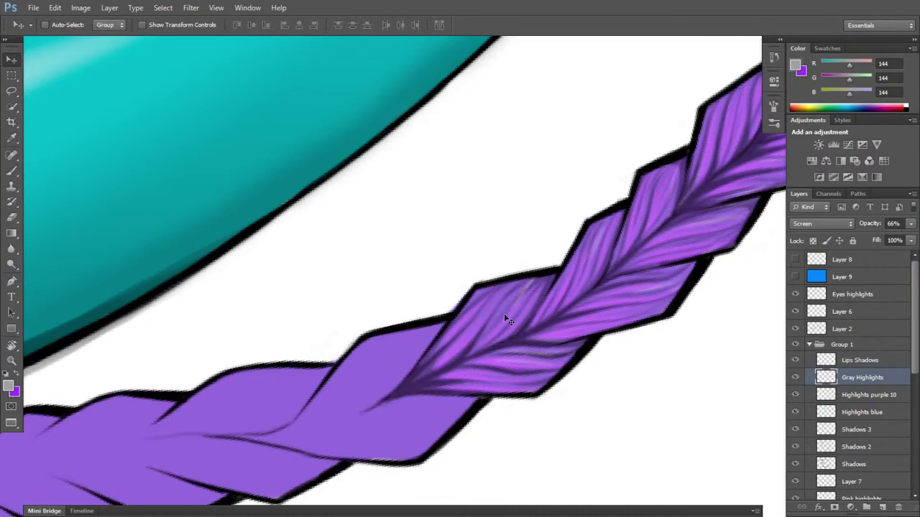
key(ctrl+z)
key(e)
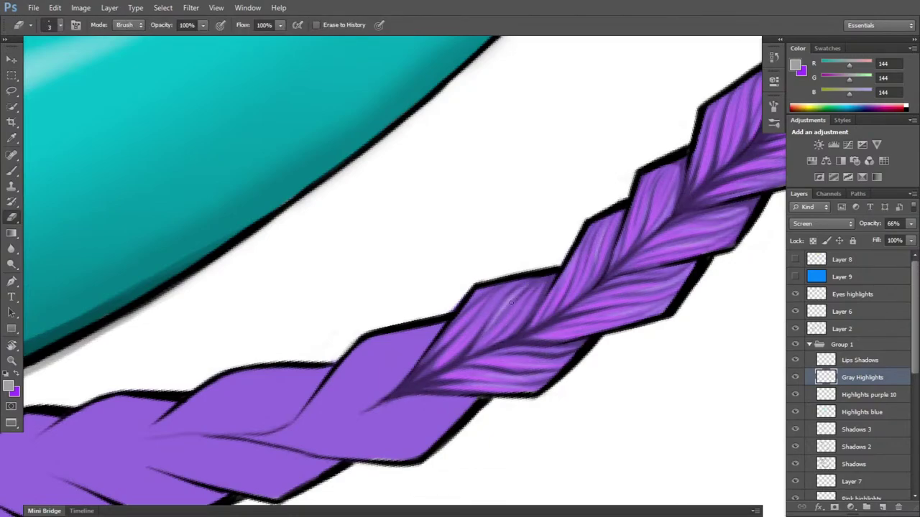
key(b)
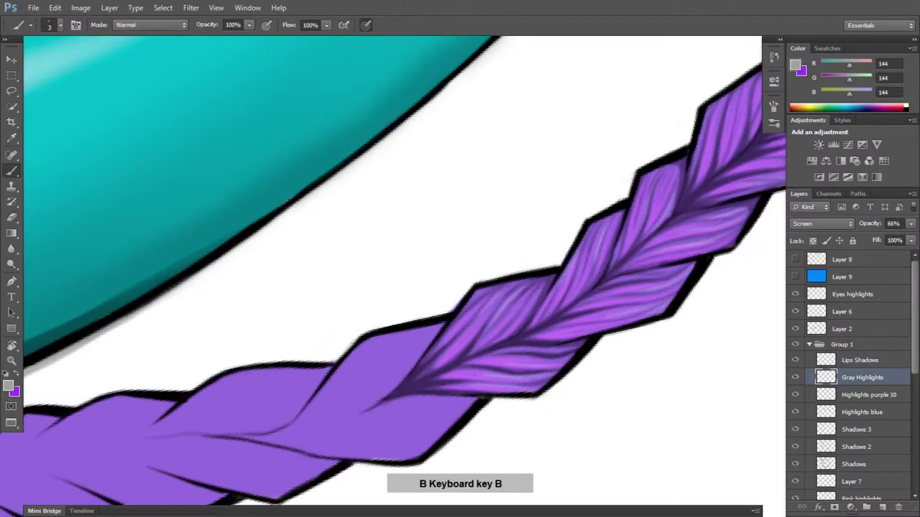
- On the Shadows layer, paint the next segment's base shadow along its lower tip and right edge, plus a central line up to the previous segment
key(r)
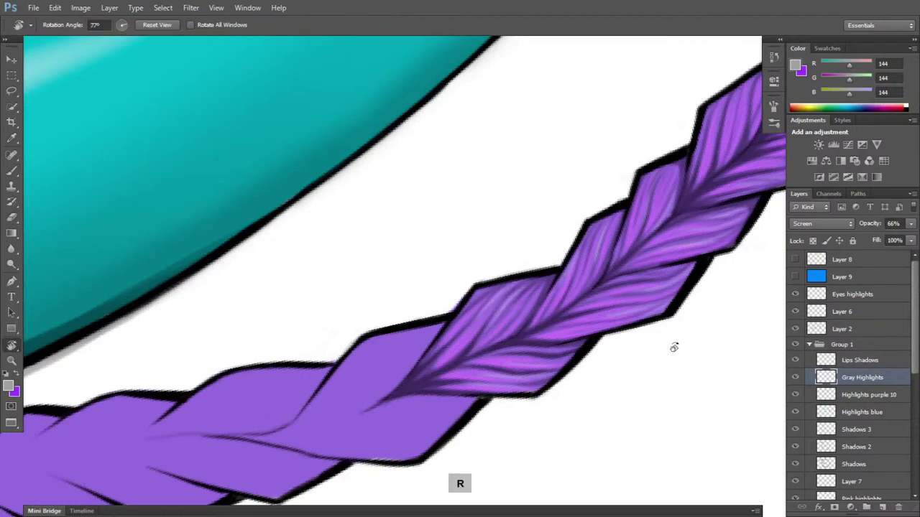
mouse_move(692, 374)
mouse_down()
mouse_move(501, 109)
mouse_move(423, 142)
mouse_move(498, 190)
mouse_move(524, 277)
mouse_up()
key(b)
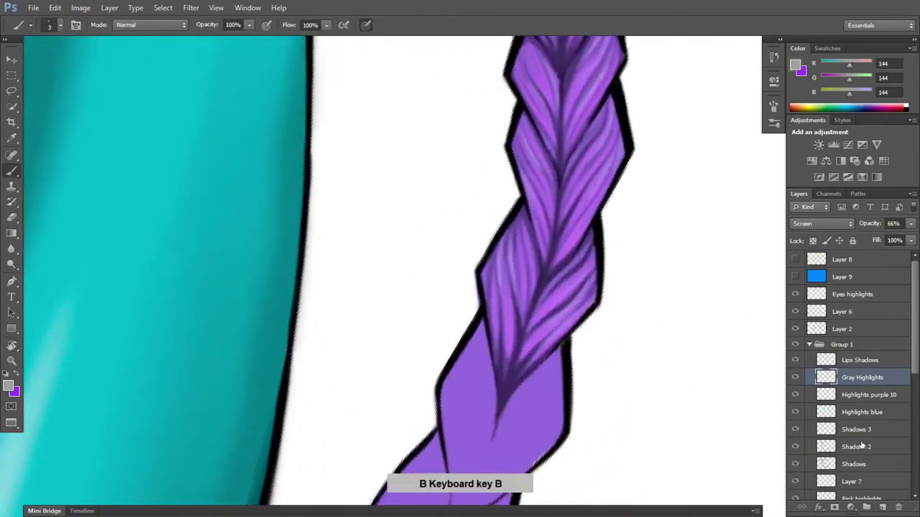
click(854, 465)
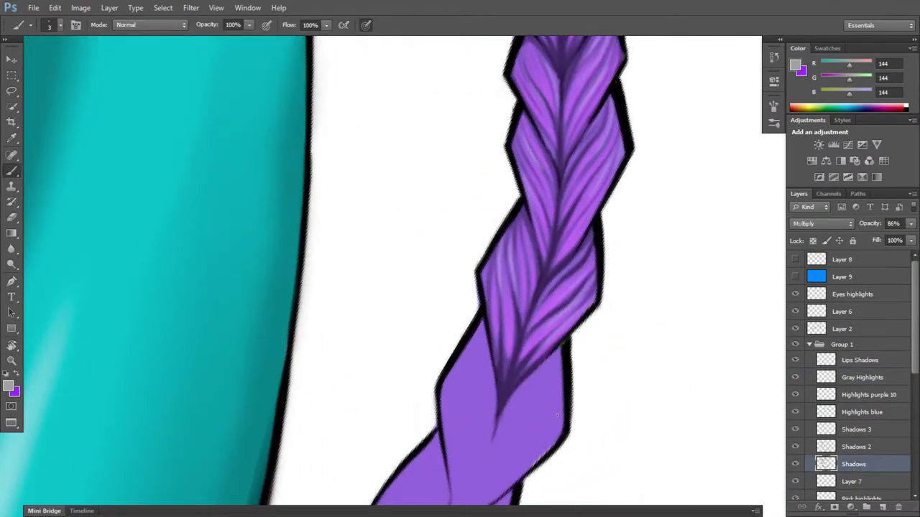
drag(557, 414, 582, 242)
key(b)
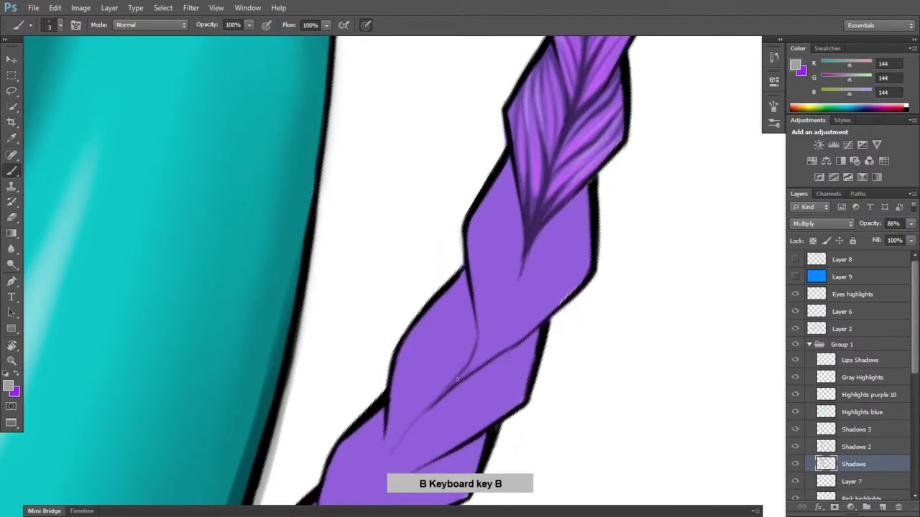
mouse_move(457, 379)
mouse_down()
mouse_move(555, 310)
mouse_move(577, 285)
mouse_move(540, 321)
mouse_move(592, 264)
mouse_move(534, 324)
mouse_move(588, 230)
mouse_up()
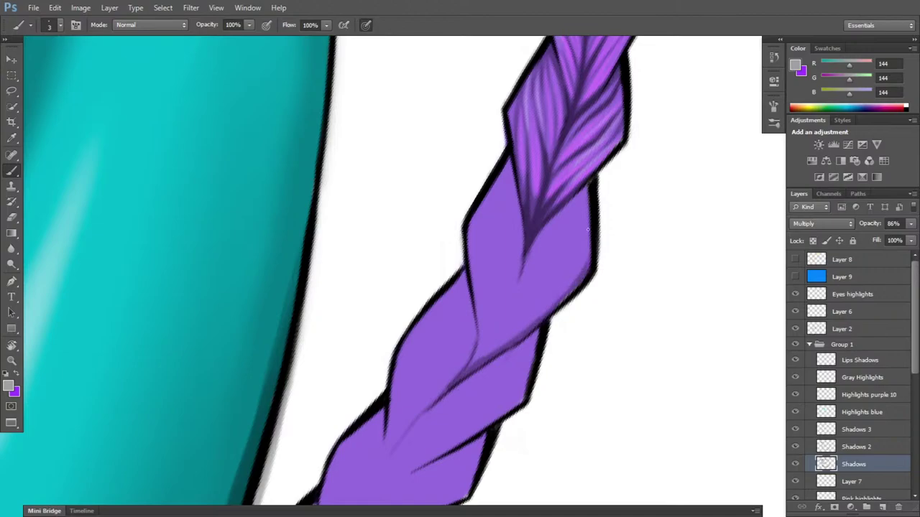
mouse_move(469, 372)
mouse_down()
mouse_move(512, 302)
mouse_move(494, 329)
mouse_move(525, 256)
mouse_move(492, 334)
mouse_move(527, 248)
mouse_up()
drag(494, 336, 530, 231)
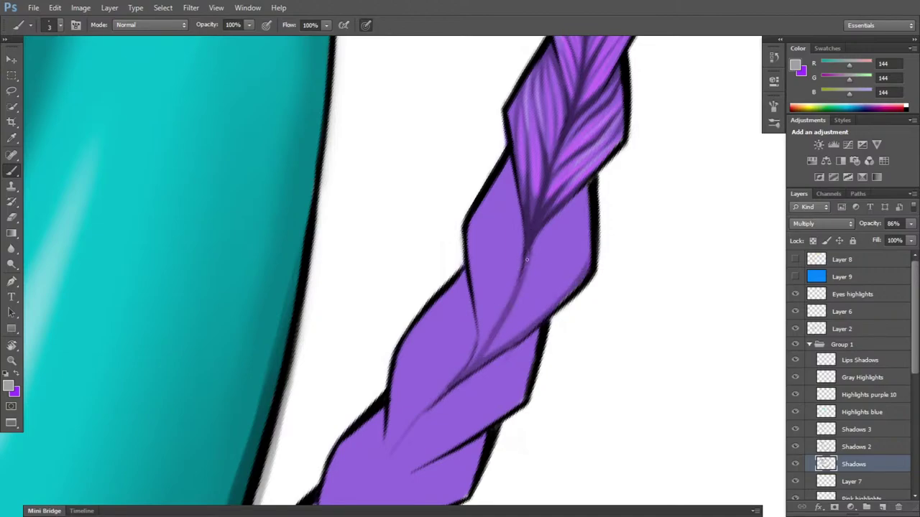
mouse_move(470, 368)
mouse_down()
mouse_move(481, 347)
mouse_move(471, 360)
mouse_up()
- Paint a hair-strand shadow curving up the new segment's left half from the central line and thin it with the Eraser
key(r)
mouse_move(533, 244)
mouse_down()
mouse_move(548, 405)
mouse_move(451, 330)
mouse_move(466, 292)
mouse_up()
key(b)
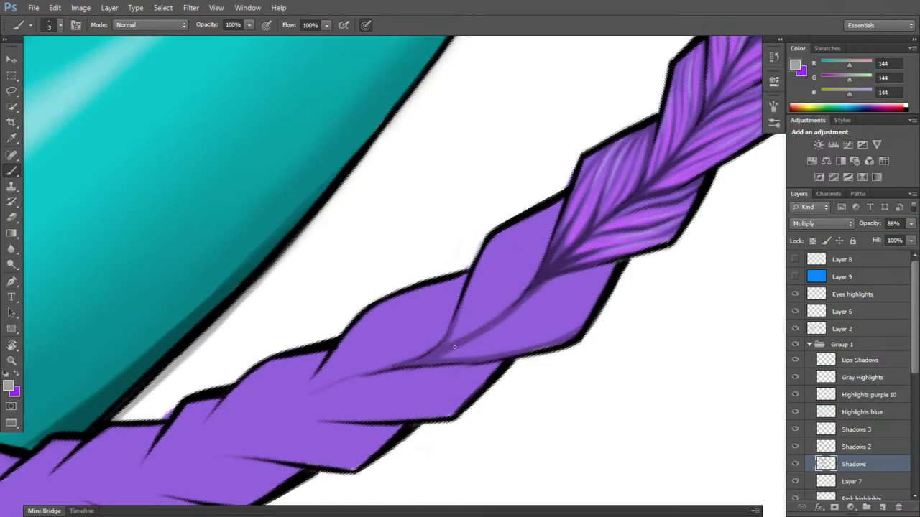
mouse_move(472, 332)
mouse_down()
mouse_move(494, 297)
mouse_move(457, 347)
mouse_move(501, 281)
mouse_move(468, 343)
mouse_move(510, 252)
mouse_move(485, 317)
mouse_move(513, 233)
mouse_up()
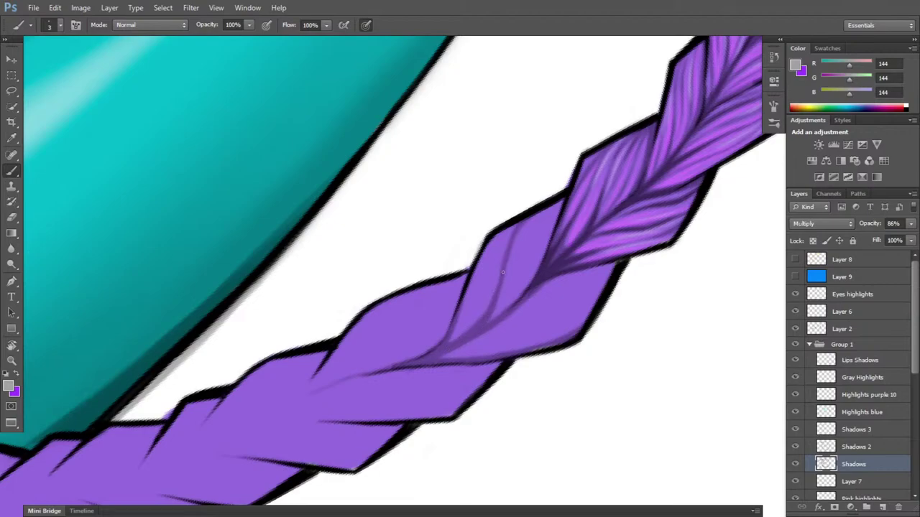
key(e)
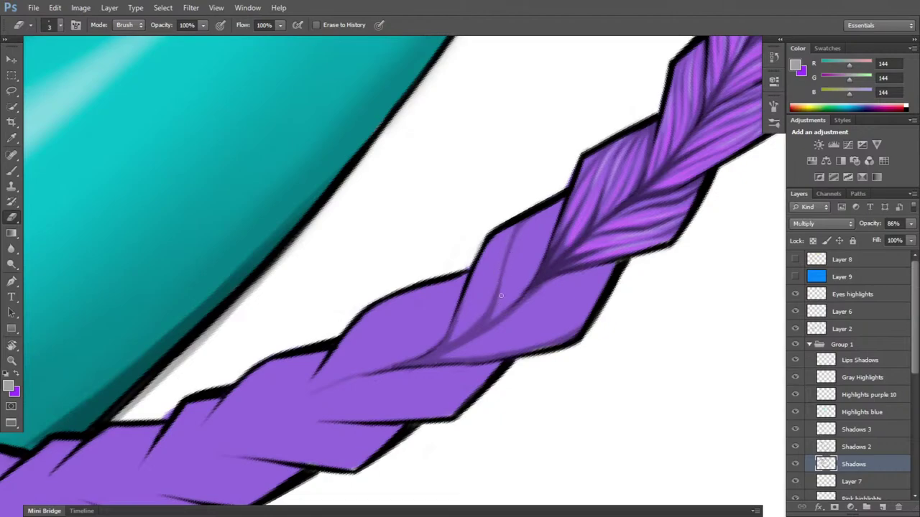
key(b)
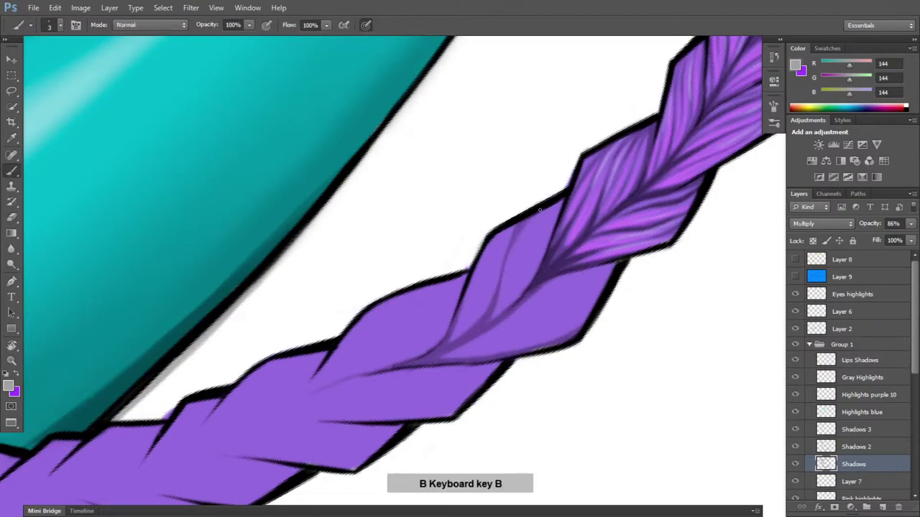
key(e)
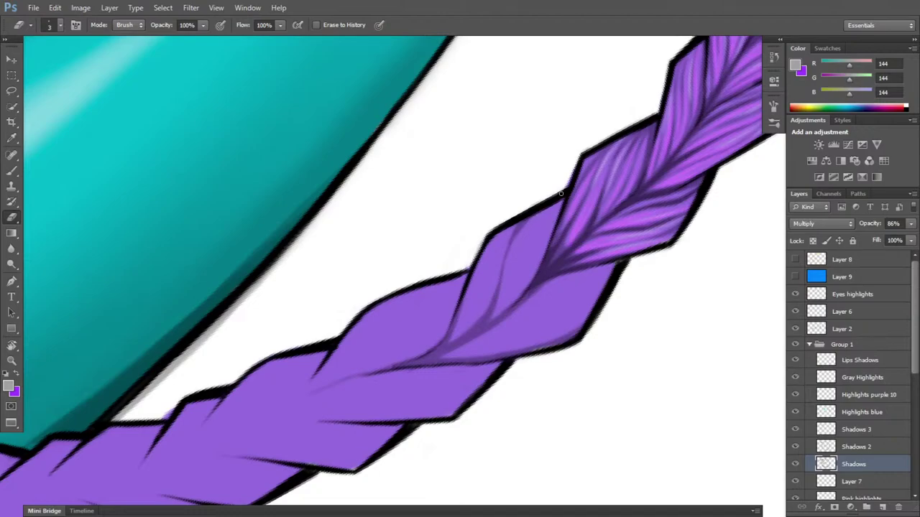
key(b)
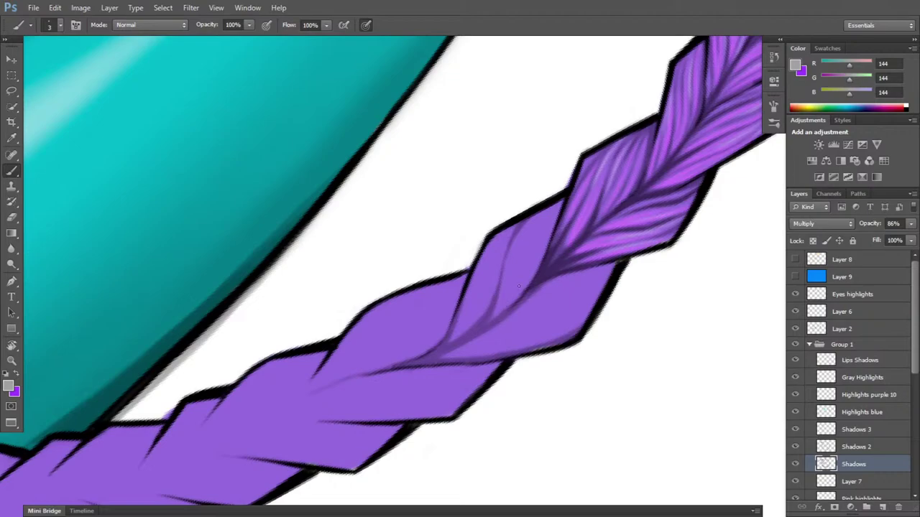
- Paint thin gray shadow strands on the Shadows layer across the teal-facing half of the next unshaded braid segment, erasing any excess
mouse_move(517, 290)
mouse_down()
mouse_move(533, 246)
mouse_move(513, 306)
mouse_move(560, 194)
mouse_up()
drag(545, 214, 531, 252)
key(e)
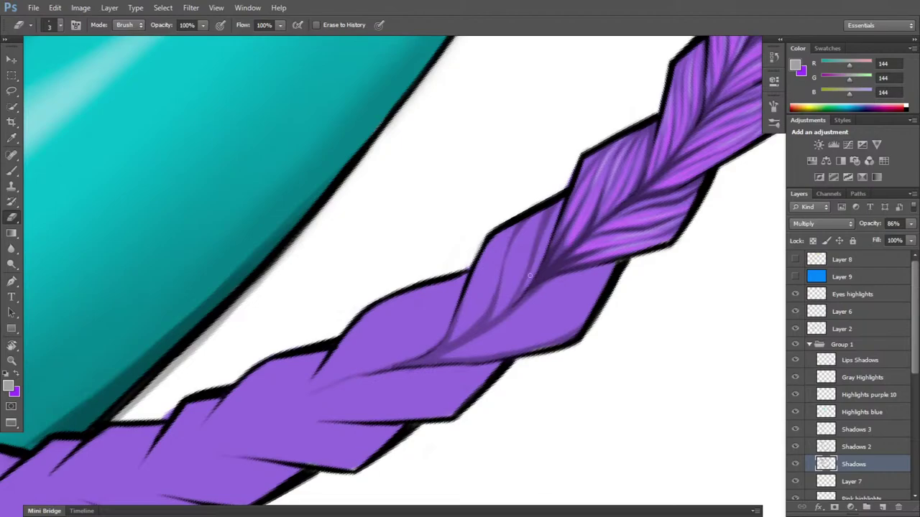
drag(539, 247, 533, 260)
key(b)
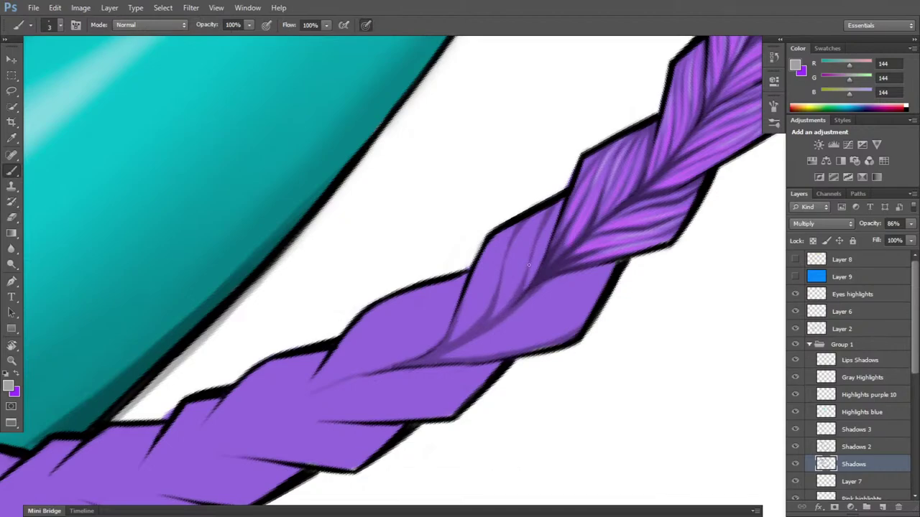
drag(524, 287, 537, 241)
- Paint curved shadow strands on the outer half of the same braid segment, branching from the center groove toward the outline
key(r)
mouse_move(646, 307)
mouse_down()
mouse_move(671, 311)
mouse_move(641, 160)
mouse_up()
key(b)
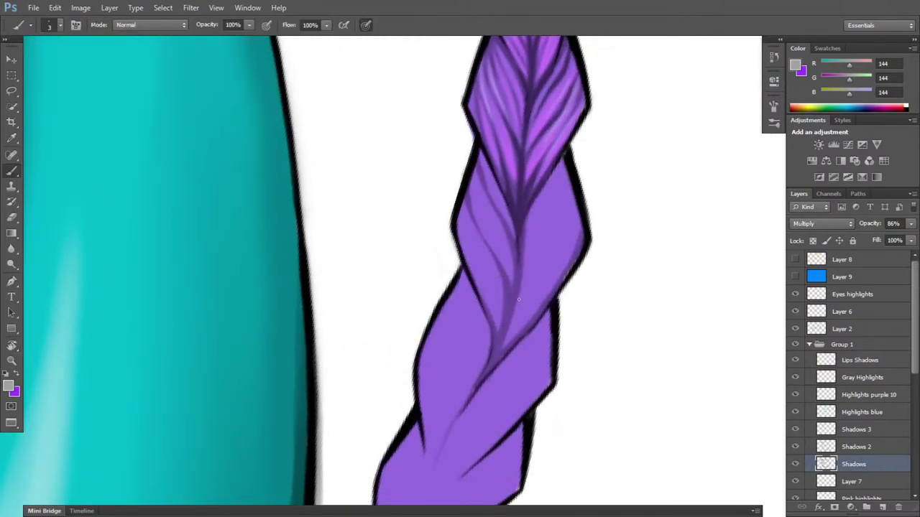
mouse_move(529, 281)
mouse_down()
mouse_move(519, 300)
mouse_move(522, 293)
mouse_up()
drag(547, 257, 541, 264)
mouse_move(562, 233)
mouse_down()
mouse_move(534, 273)
mouse_move(569, 197)
mouse_move(555, 242)
mouse_up()
drag(574, 197, 564, 229)
drag(572, 195, 567, 218)
drag(572, 176, 570, 212)
key(e)
key(b)
drag(518, 294, 538, 266)
key(e)
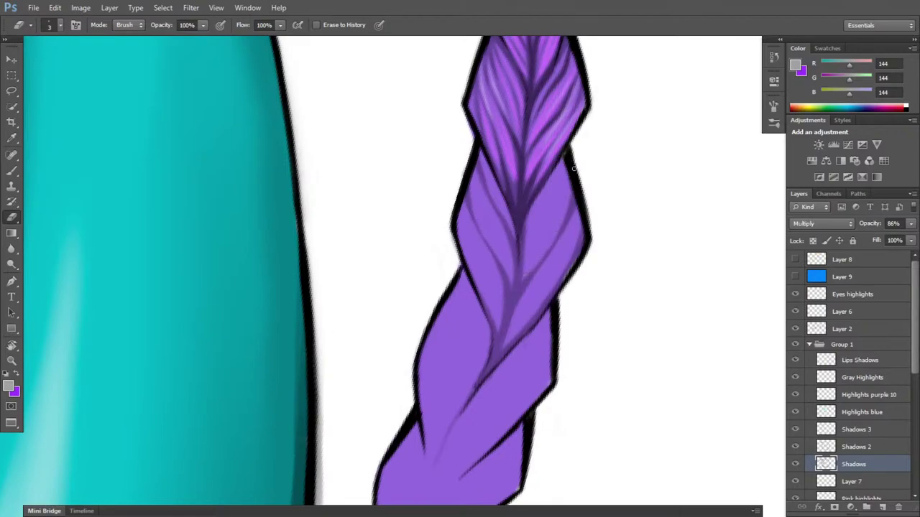
- Add shadow strands near the upper tip of the segment's outer half and extend its lower strand toward the outer edge
key(b)
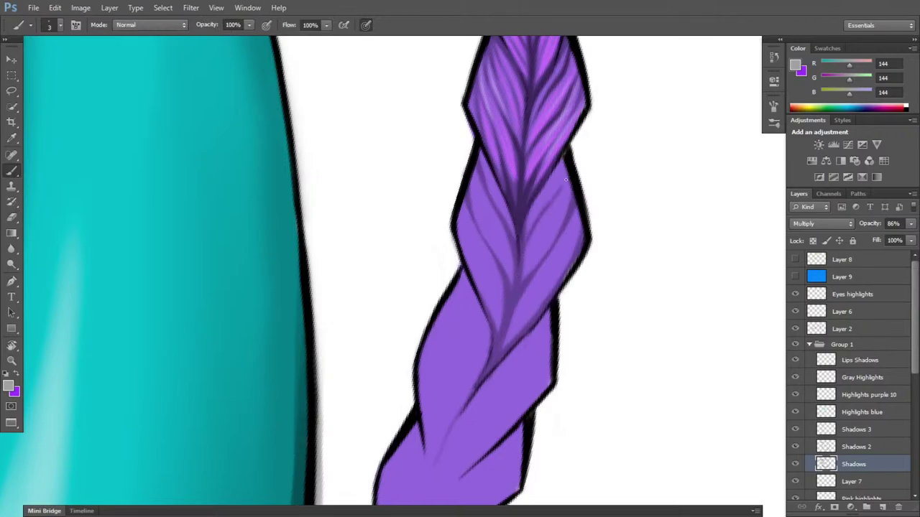
drag(566, 179, 550, 206)
drag(569, 174, 545, 203)
drag(567, 166, 560, 183)
key(e)
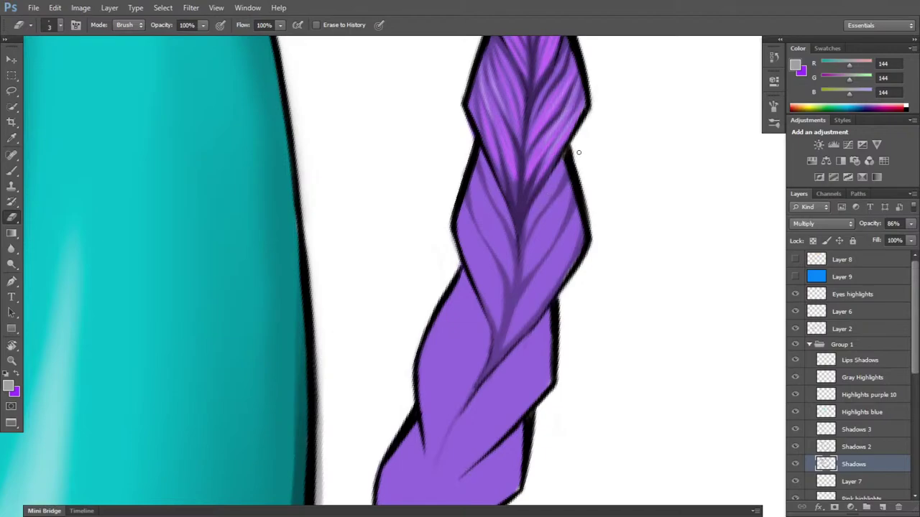
key(b)
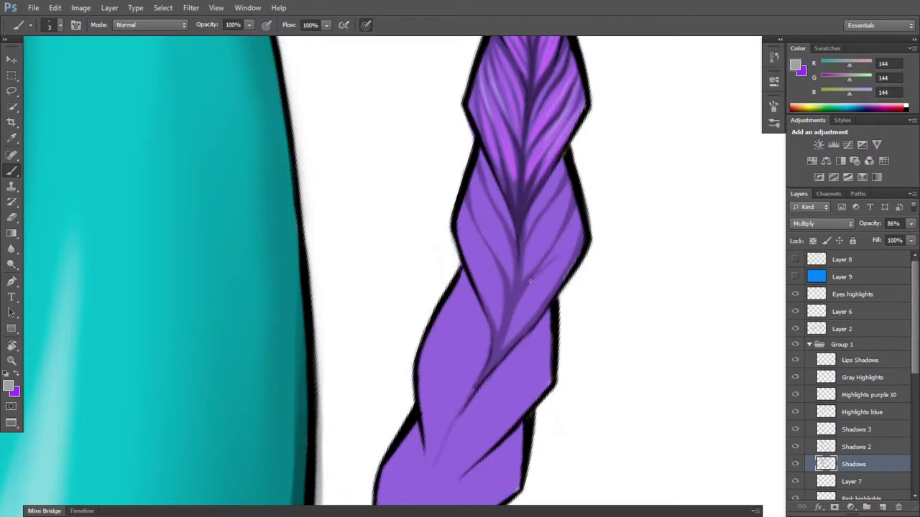
drag(554, 258, 572, 237)
key(e)
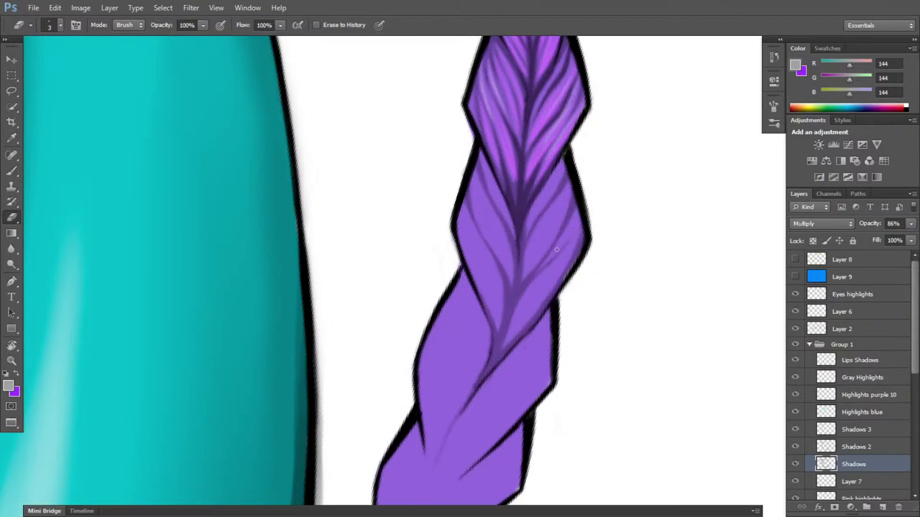
- On the Shadows 2 layer, darken the segment's center groove and the base of the strands branching from it
key(r)
mouse_move(554, 246)
mouse_down()
mouse_move(580, 394)
mouse_move(513, 425)
mouse_up()
key(b)
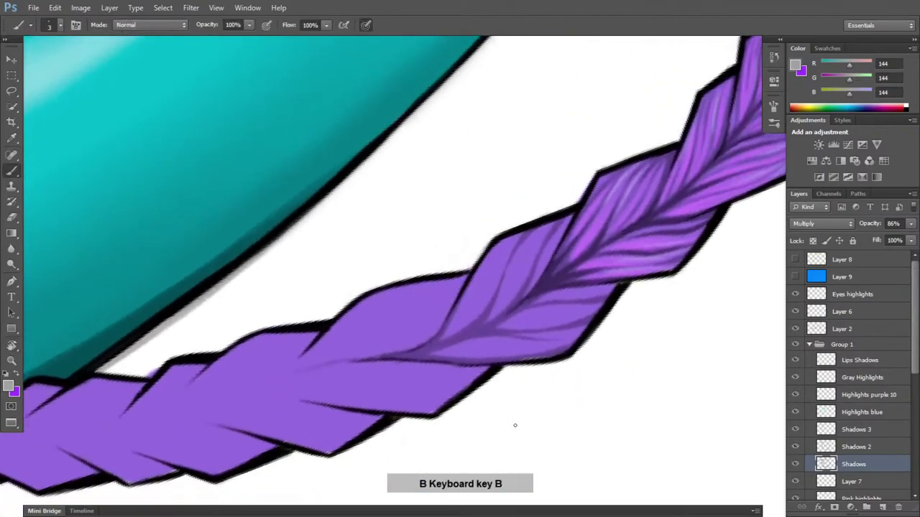
click(859, 448)
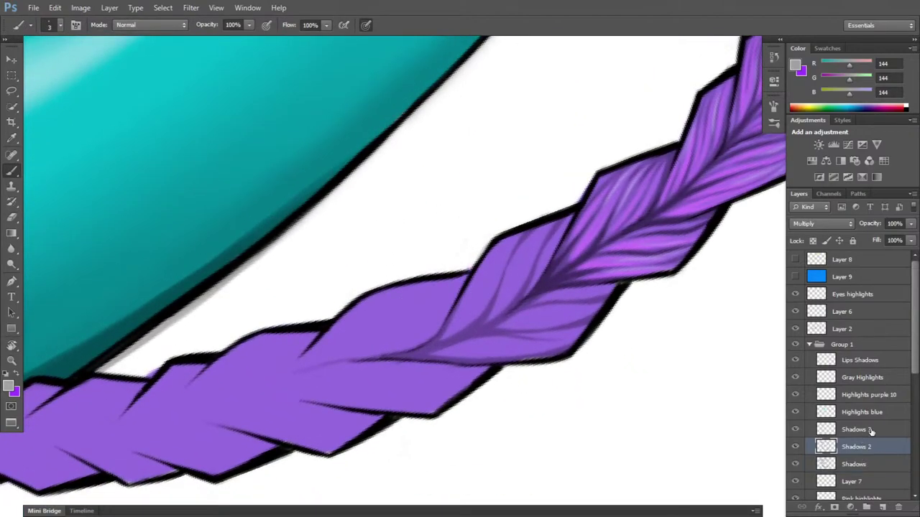
key(r)
drag(611, 364, 612, 288)
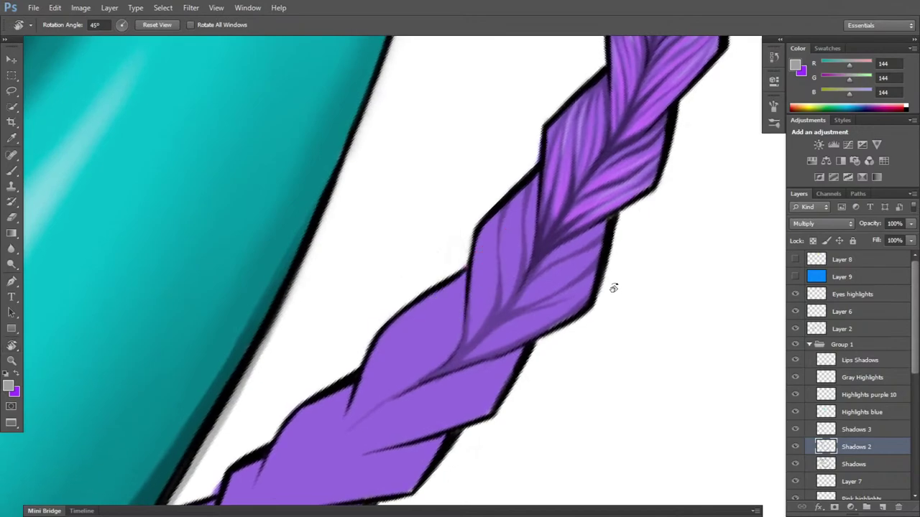
key(b)
drag(434, 376, 522, 293)
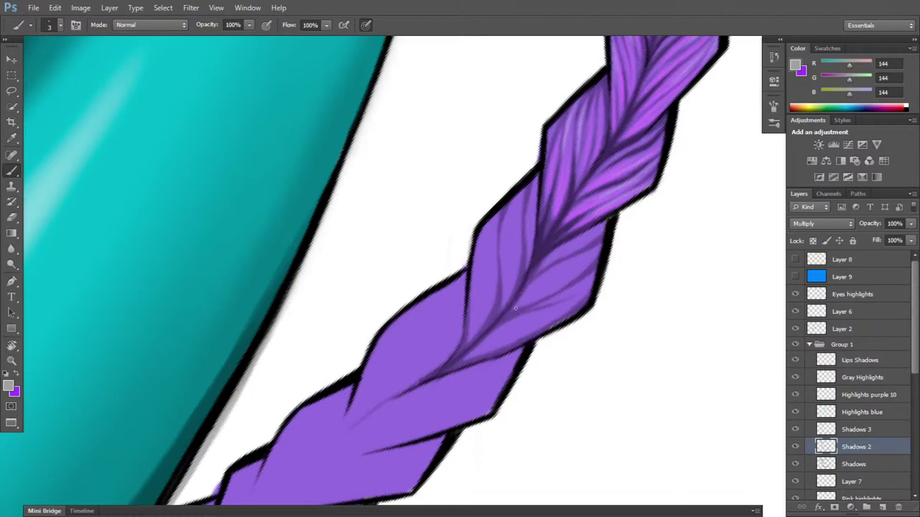
drag(497, 325, 521, 310)
- Deepen the shadow along the lower outer edge of the segment and down the crease into the next segment
key(r)
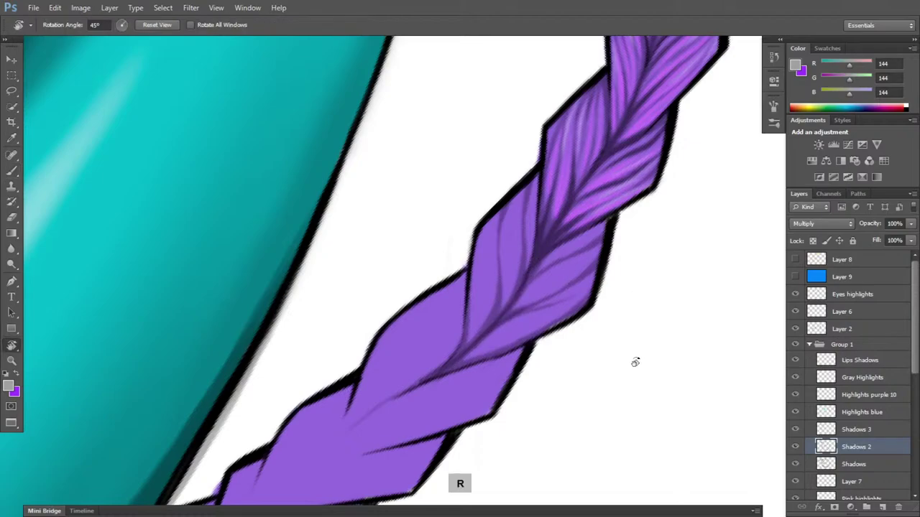
drag(635, 361, 649, 256)
key(b)
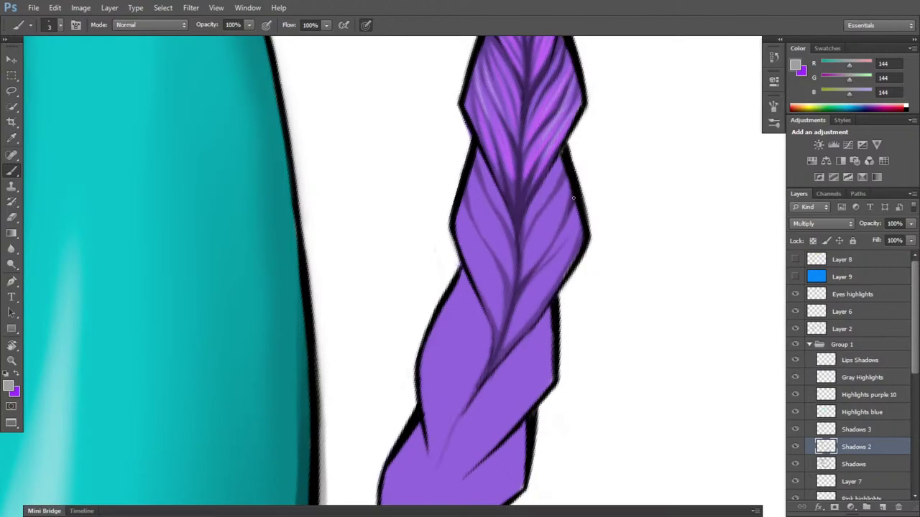
drag(578, 249, 558, 284)
drag(503, 354, 491, 371)
drag(538, 317, 514, 342)
drag(557, 283, 540, 310)
mouse_move(496, 354)
mouse_down()
mouse_move(500, 327)
mouse_move(482, 390)
mouse_move(454, 399)
mouse_up()
- Paint fine extra shadow strands on the Shadows 2 layer across the segment's teal-facing half
key(r)
key(b)
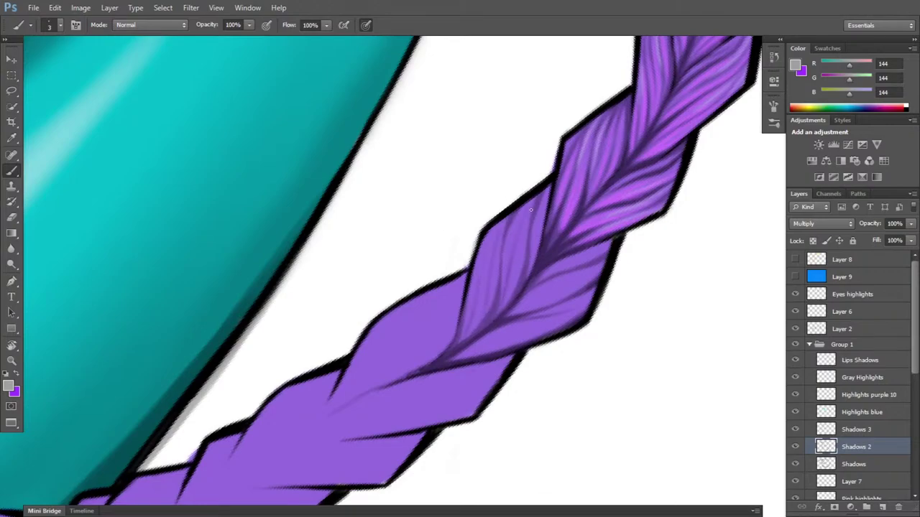
key(e)
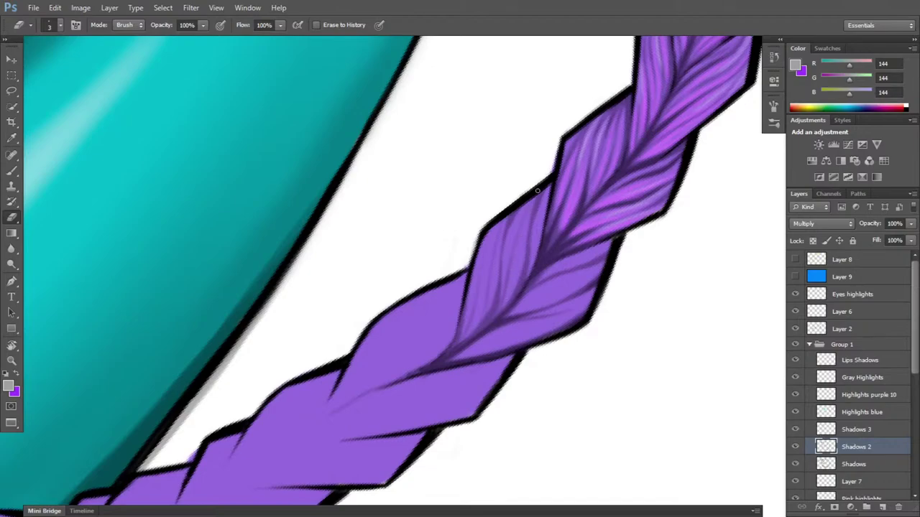
key(b)
- Fill the segment's outer half with fine shadow strands on the Shadows 2 layer, from its lower tip up to the top
key(r)
drag(666, 362, 618, 166)
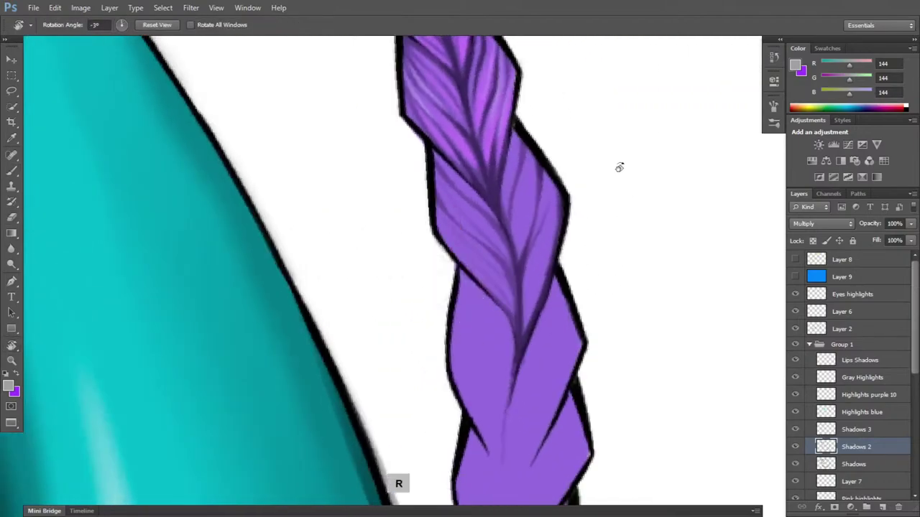
key(b)
drag(538, 267, 522, 326)
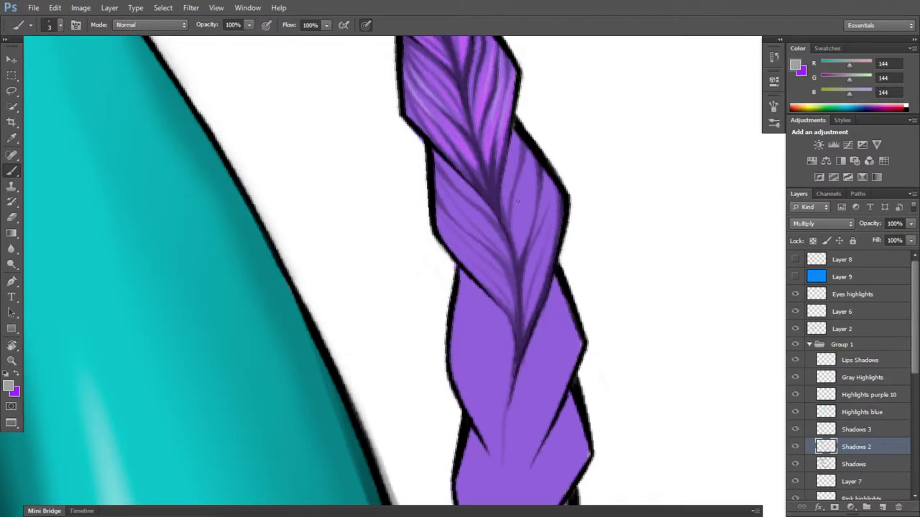
drag(516, 242, 515, 209)
drag(505, 203, 511, 160)
- On the Highlights purple 10 layer, paint bright purple highlight strands between the shadows of the segment's outer half
click(877, 395)
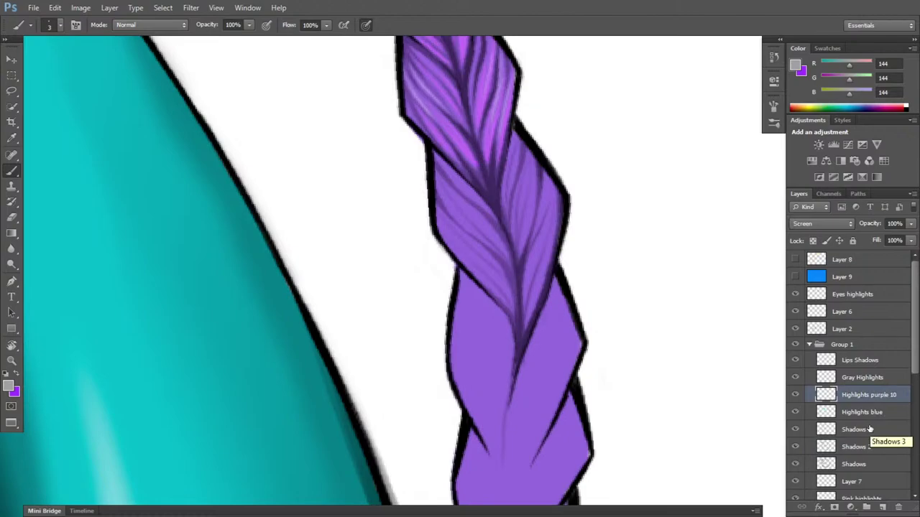
key(x)
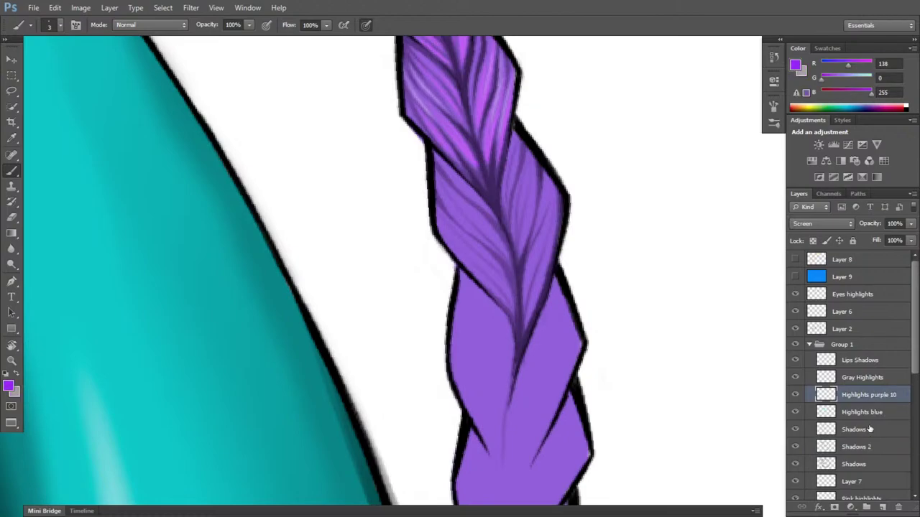
key(b)
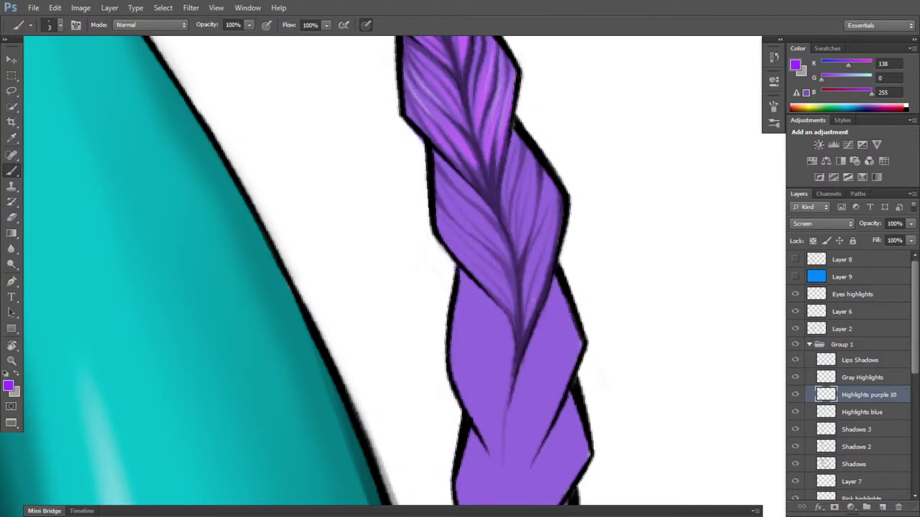
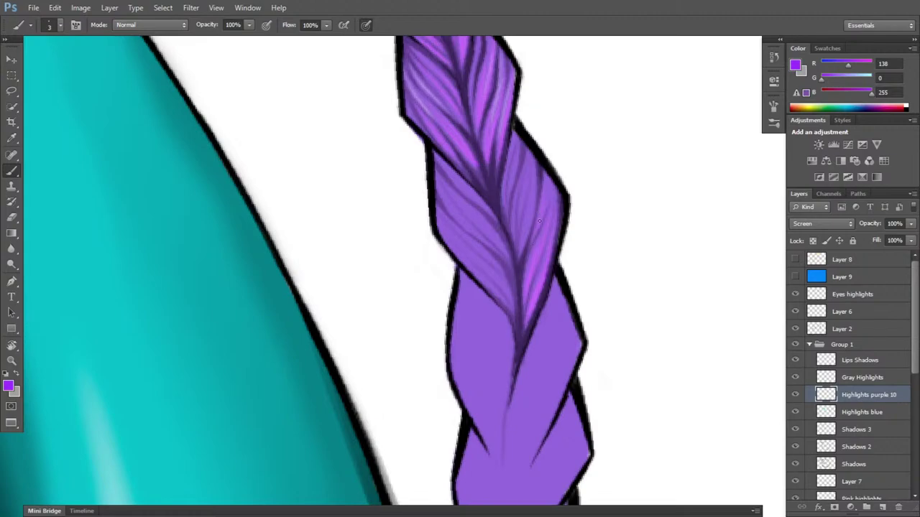
key(r)
mouse_move(548, 157)
mouse_down()
mouse_move(596, 323)
mouse_move(590, 314)
mouse_up()
key(b)
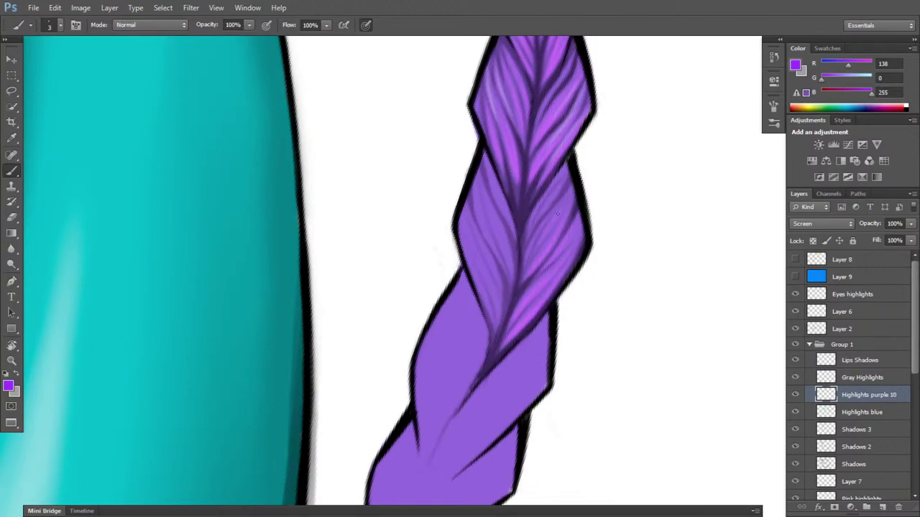
- Paint bright purple highlight strands between the shadows of the segment's teal-facing half on the same highlights layer
key(r)
drag(604, 309, 509, 417)
key(b)
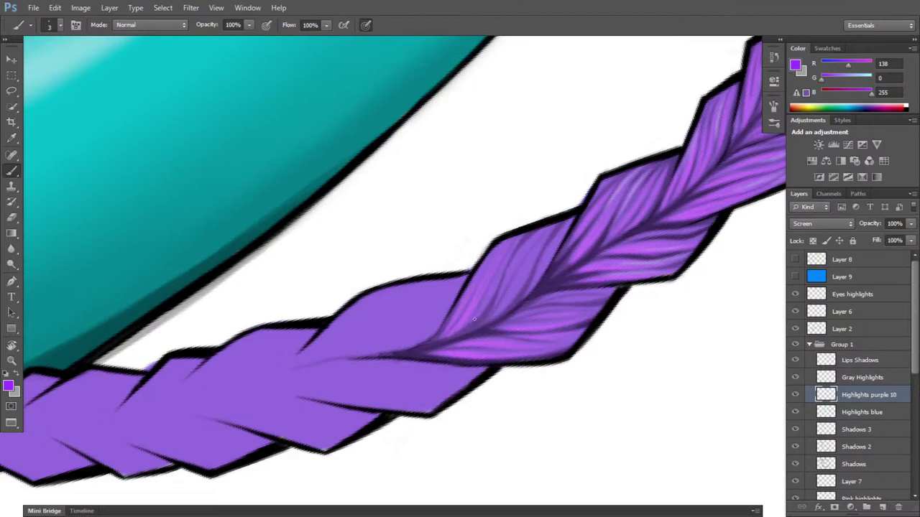
key(b)
key(r)
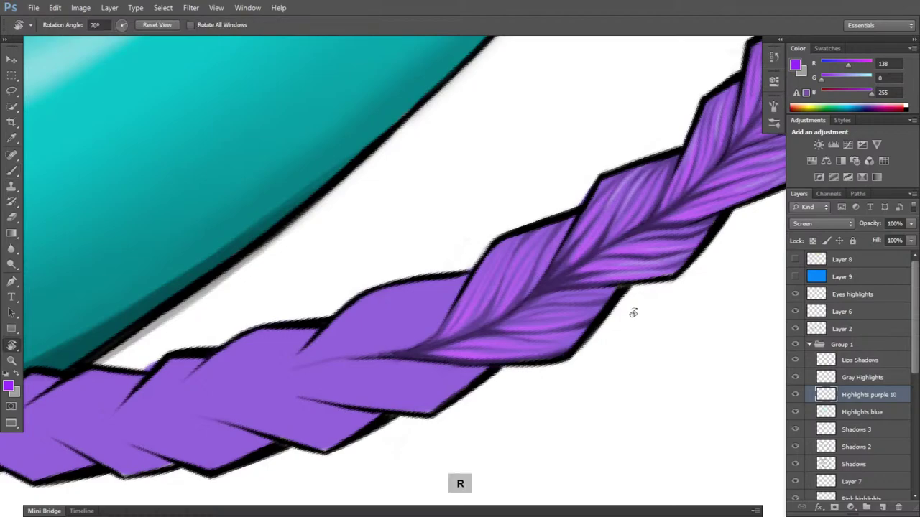
mouse_move(633, 312)
mouse_down()
mouse_move(661, 216)
mouse_move(645, 169)
mouse_up()
key(b)
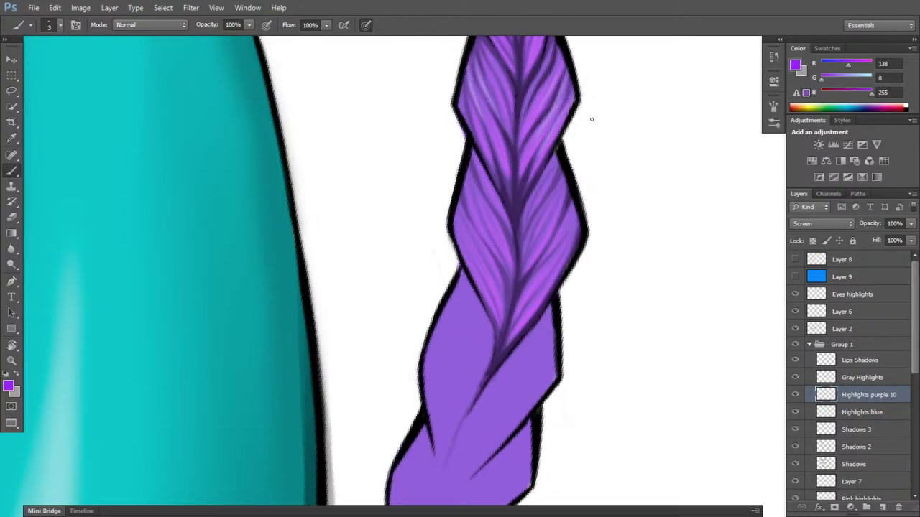
- On the Gray Highlights layer, paint thin gray highlight strands over the segment's teal-facing half, using the gray swatch color
click(875, 379)
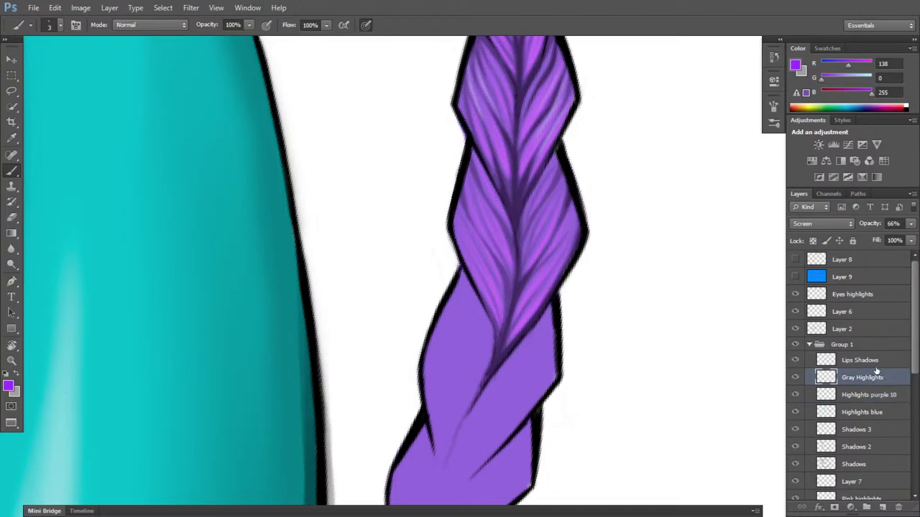
key(x)
key(b)
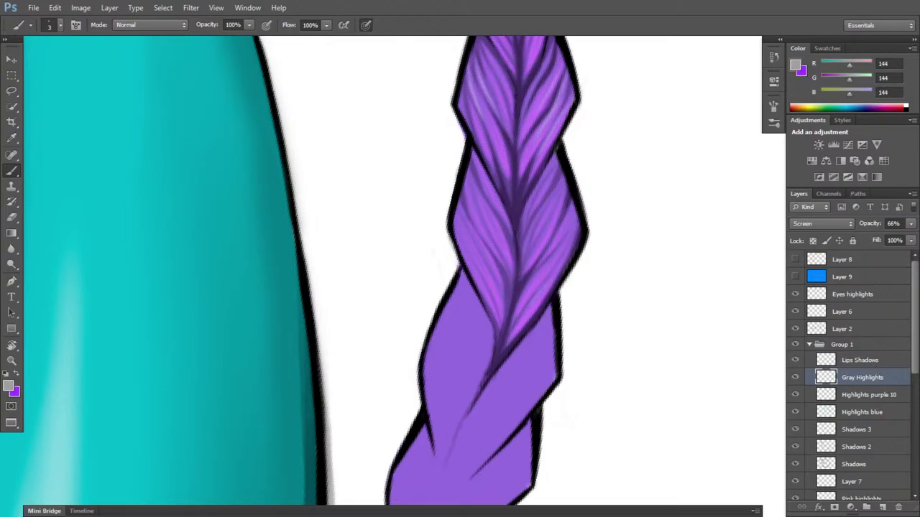
key(r)
mouse_move(581, 281)
mouse_down()
mouse_move(554, 342)
mouse_move(514, 261)
mouse_up()
key(b)
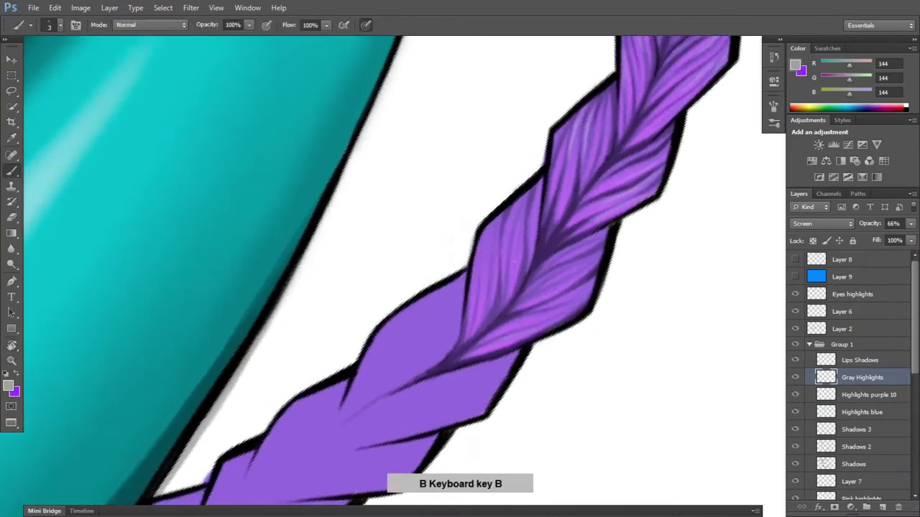
drag(484, 311, 494, 253)
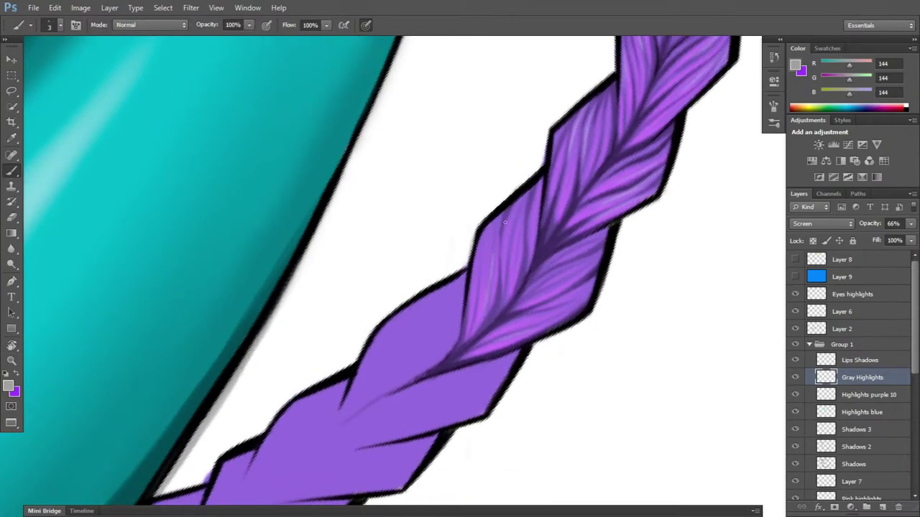
key(e)
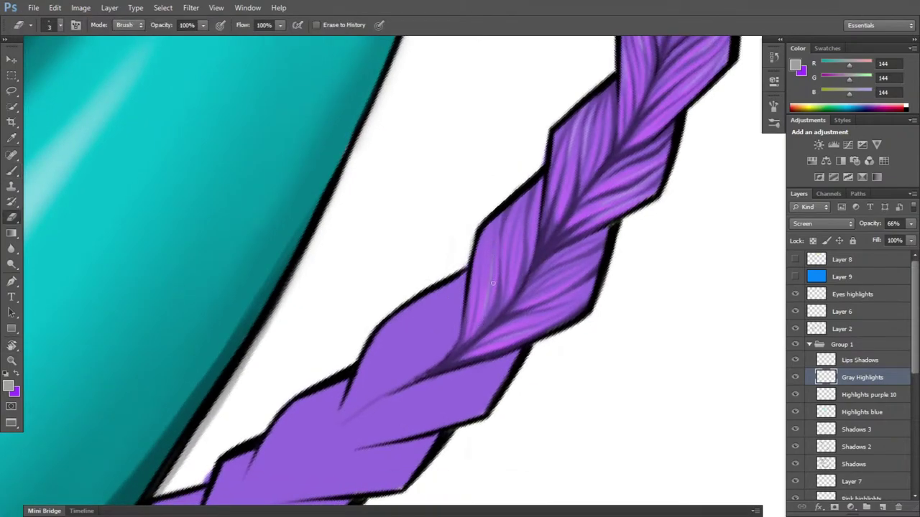
key(b)
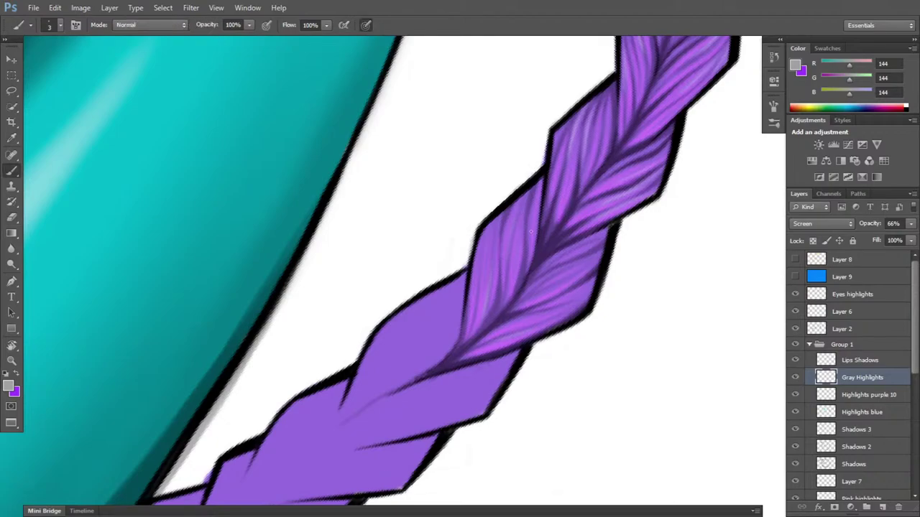
drag(530, 237, 531, 205)
- Paint thin gray highlight strands over the outer half of the same braid segment on the Gray Highlights layer
key(r)
drag(669, 376, 679, 203)
key(b)
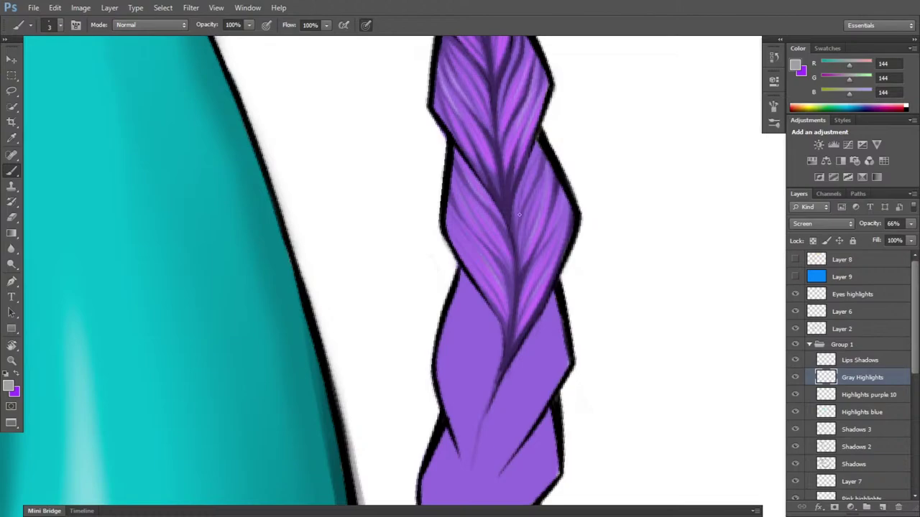
drag(516, 213, 533, 166)
key(e)
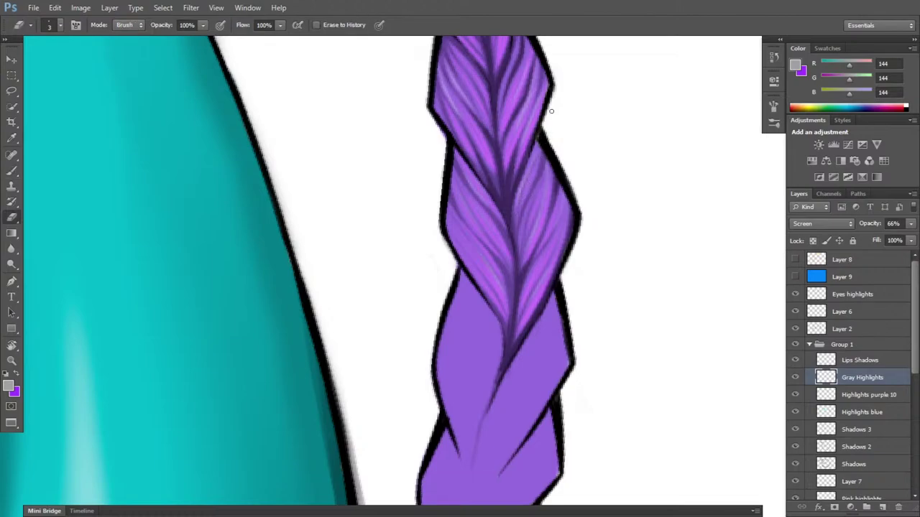
key(r)
drag(665, 332, 631, 196)
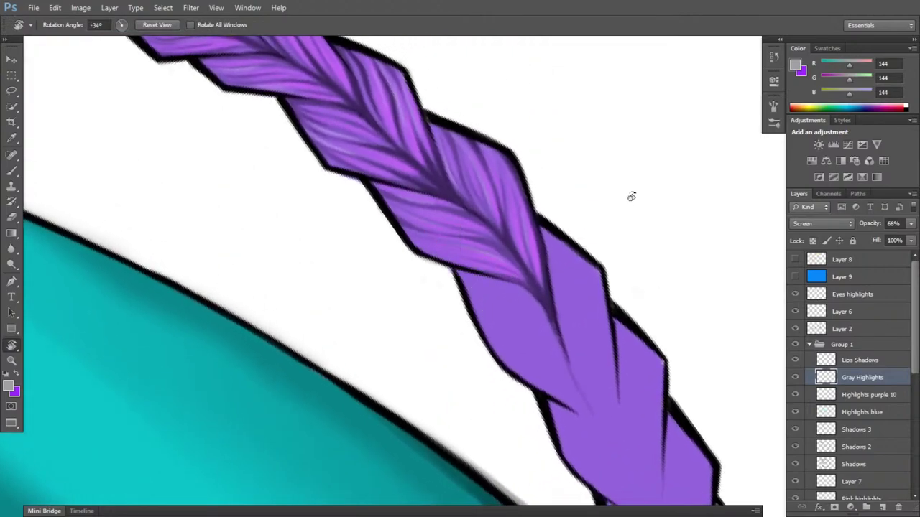
key(b)
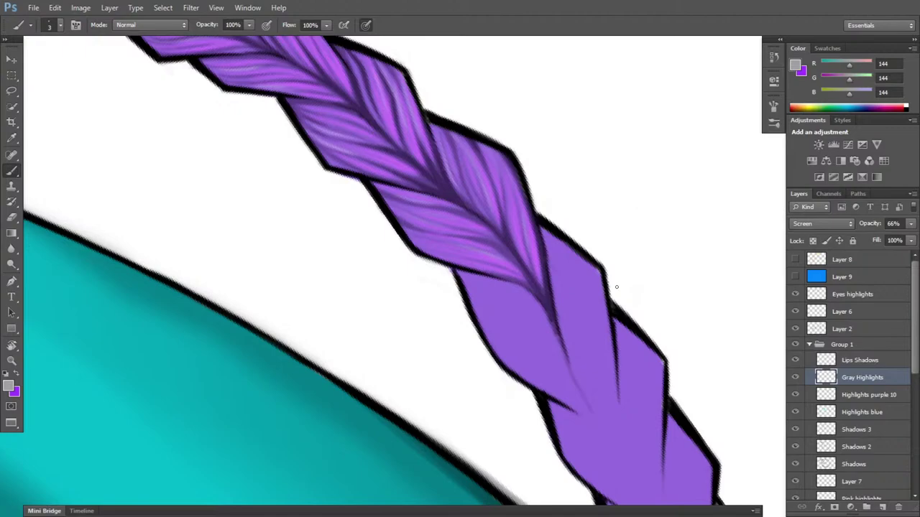
mouse_move(642, 344)
mouse_down()
mouse_move(612, 385)
mouse_move(690, 378)
mouse_move(539, 483)
mouse_up()
key(ctrl+z)
- On the Shadows layer, paint the V-shaped shadow at the next braid segment's lower tip and up along its center line
key(r)
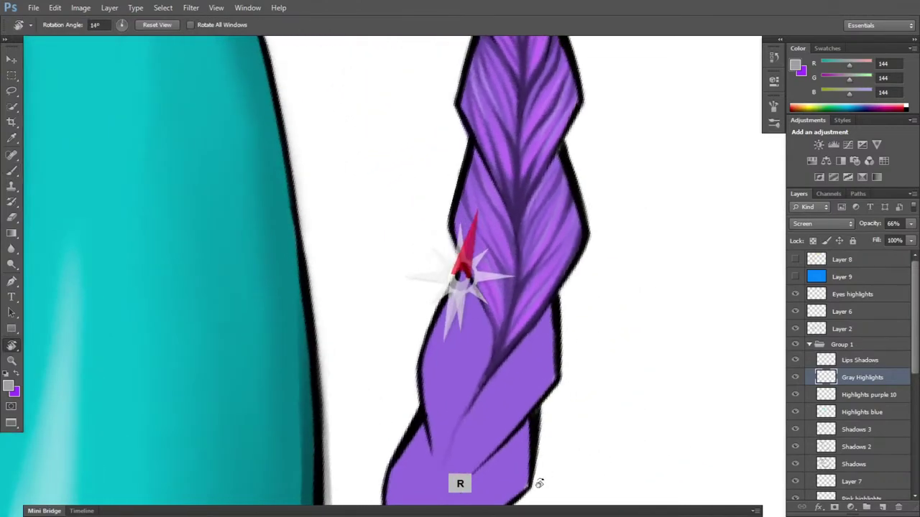
key(space)
drag(544, 391, 568, 226)
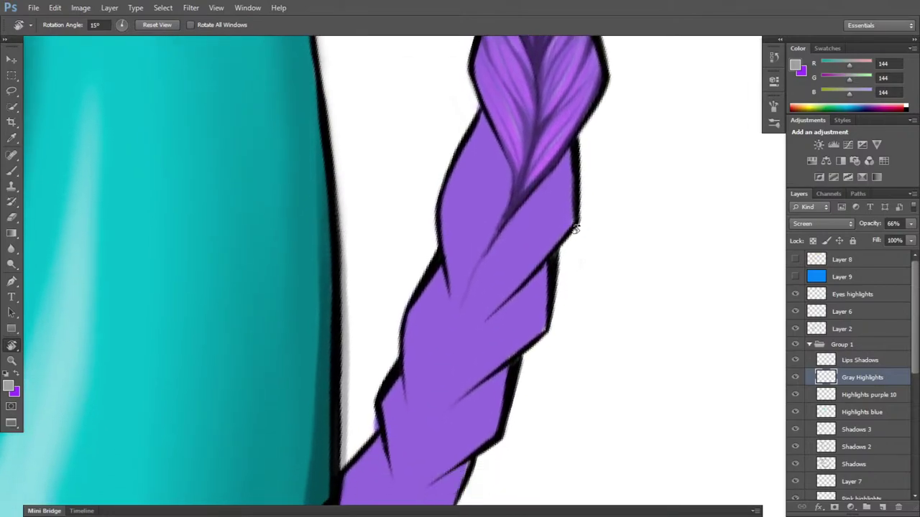
click(855, 464)
key(b)
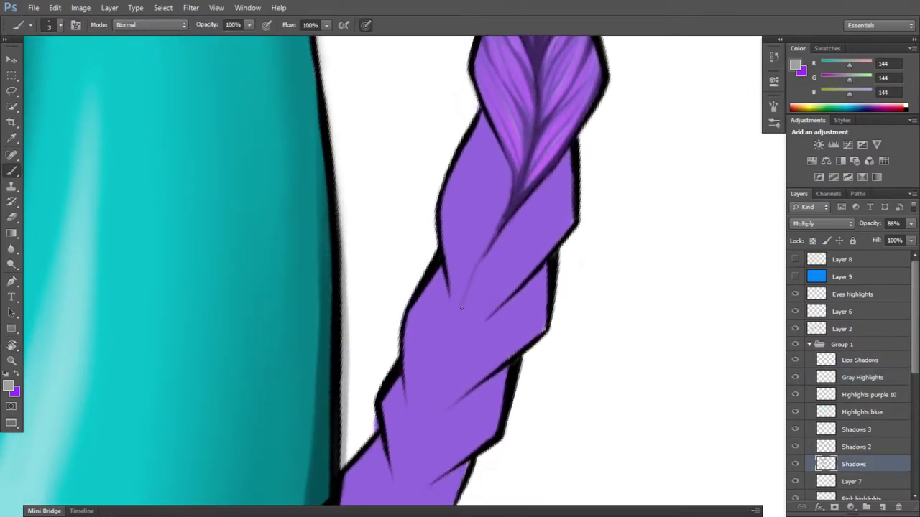
mouse_move(450, 296)
mouse_down()
mouse_move(458, 333)
mouse_move(501, 303)
mouse_up()
drag(481, 259, 460, 335)
drag(473, 277, 458, 327)
drag(486, 257, 458, 332)
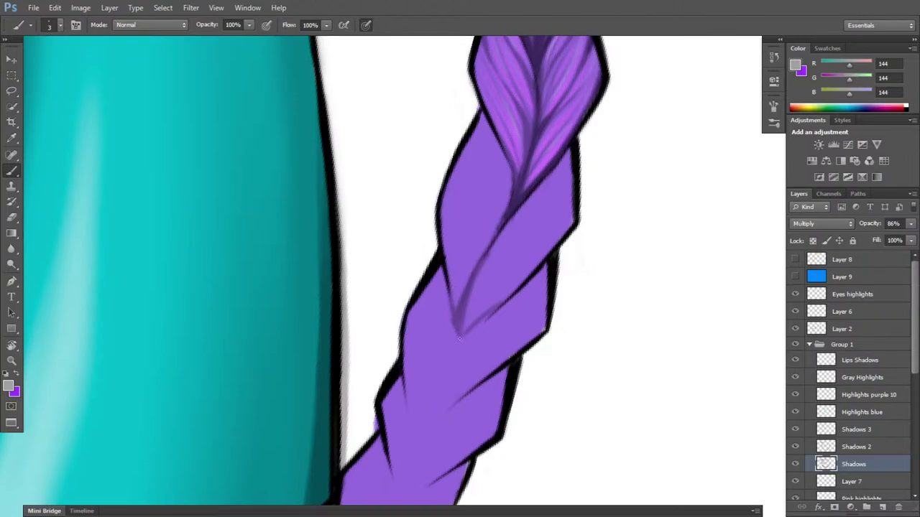
drag(470, 274, 455, 306)
drag(470, 273, 453, 301)
drag(472, 265, 486, 249)
mouse_move(467, 285)
mouse_down()
mouse_move(465, 329)
mouse_move(479, 275)
mouse_move(466, 326)
mouse_move(513, 292)
mouse_up()
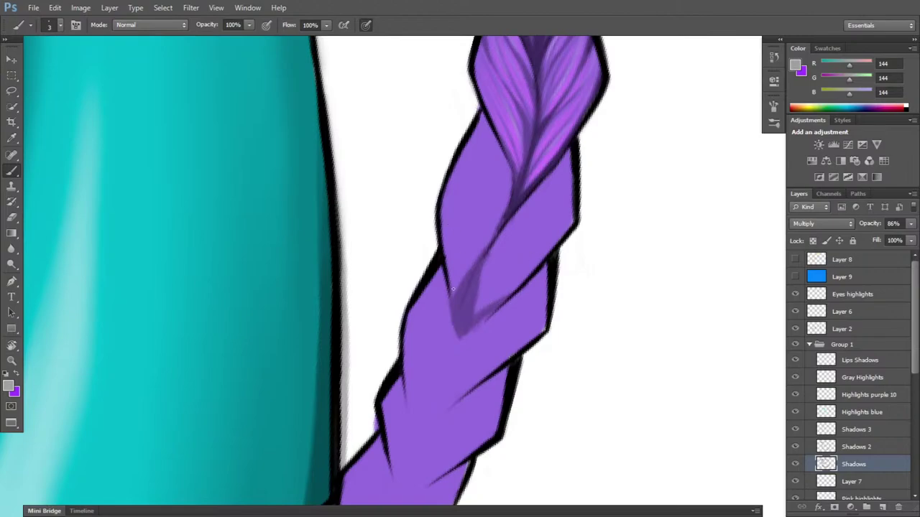
- Paint curved shadow strands fanning from the center line over both halves of the segment on the Shadows layer
drag(474, 270, 464, 162)
mouse_move(486, 245)
mouse_down()
mouse_move(498, 217)
mouse_move(487, 127)
mouse_up()
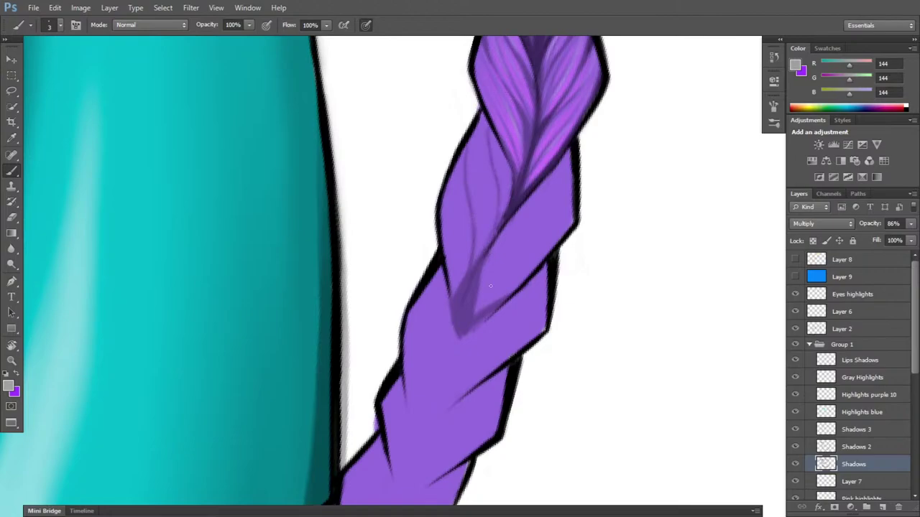
key(r)
mouse_move(584, 295)
mouse_down()
mouse_move(621, 246)
mouse_move(509, 213)
mouse_up()
key(b)
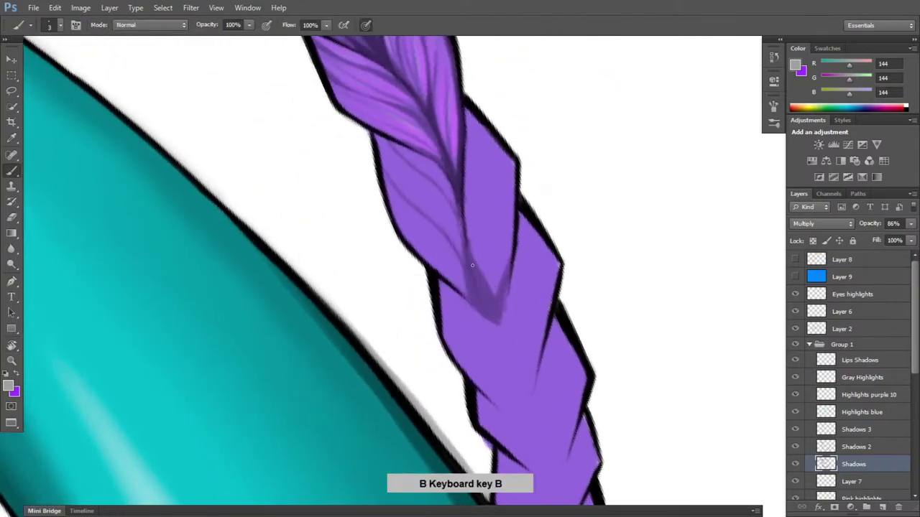
drag(478, 262, 487, 130)
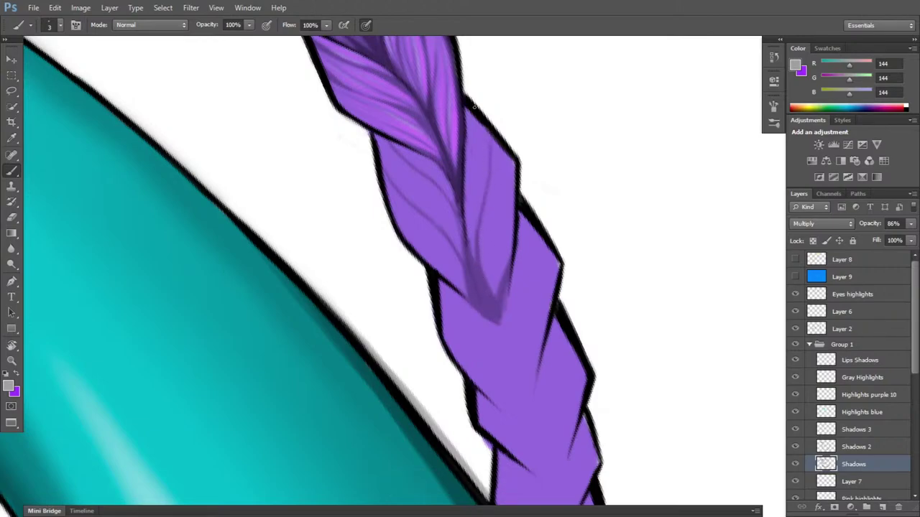
drag(491, 290, 506, 127)
drag(471, 248, 468, 127)
- Add more shadow strands between the existing ones on the segment's teal-facing half
key(r)
mouse_move(539, 189)
mouse_down()
mouse_move(597, 273)
mouse_move(468, 282)
mouse_move(468, 232)
mouse_up()
key(b)
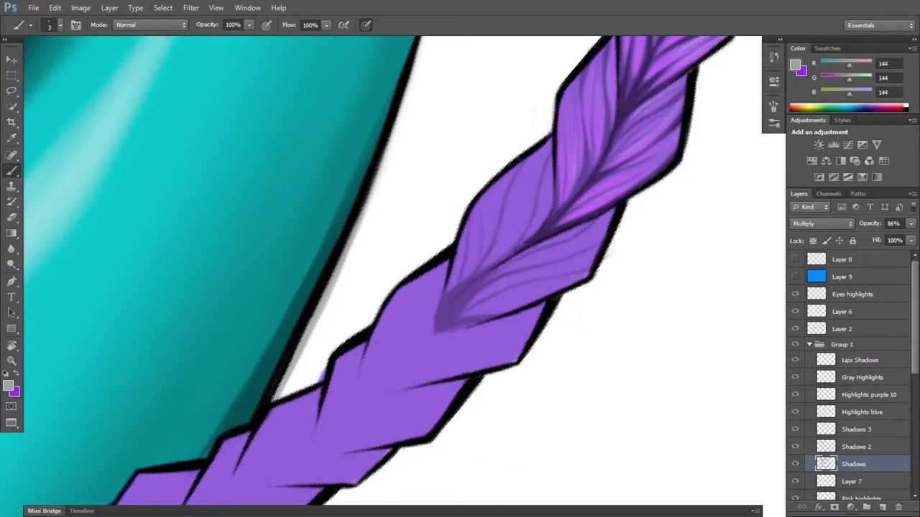
mouse_move(494, 267)
mouse_down()
mouse_move(520, 209)
mouse_move(516, 237)
mouse_move(527, 176)
mouse_move(575, 104)
mouse_move(554, 145)
mouse_move(482, 226)
mouse_move(485, 249)
mouse_move(501, 177)
mouse_move(534, 129)
mouse_move(496, 231)
mouse_move(503, 179)
mouse_up()
- On the Shadows 2 layer, darken the segment's lower tip and the base of its center line
click(855, 446)
key(b)
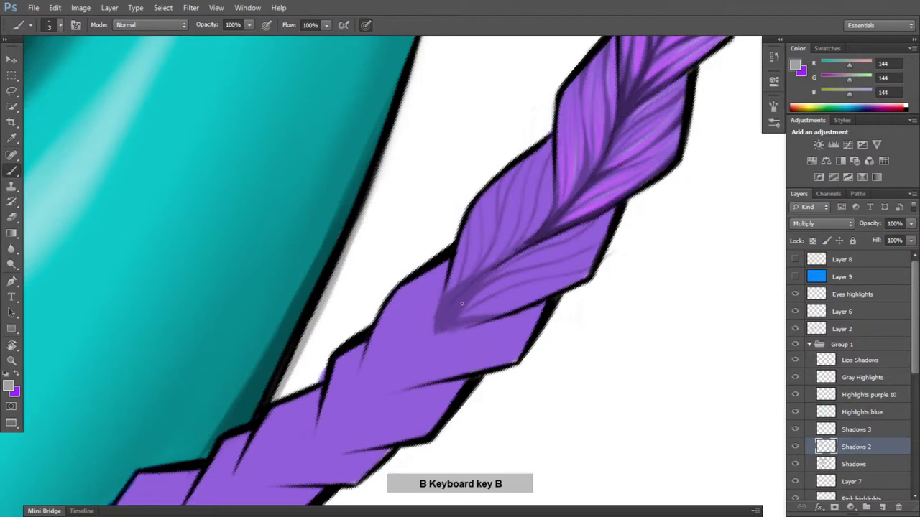
mouse_move(445, 320)
mouse_down()
mouse_move(481, 283)
mouse_move(439, 328)
mouse_move(445, 295)
mouse_move(435, 333)
mouse_move(476, 281)
mouse_move(441, 328)
mouse_move(495, 317)
mouse_move(442, 333)
mouse_move(496, 318)
mouse_up()
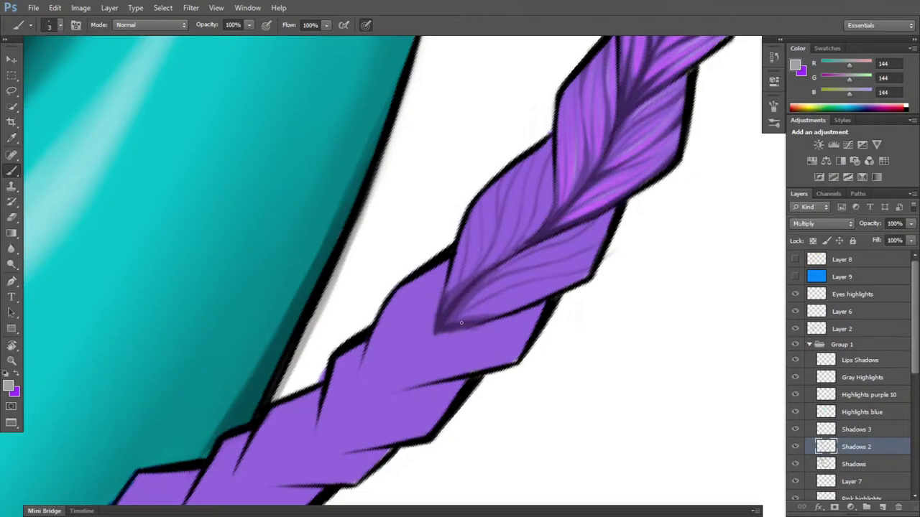
key(e)
key(b)
- Paint fine, darker shadow strands over the segment's outer half on the Shadows 2 layer
key(r)
drag(628, 343, 639, 232)
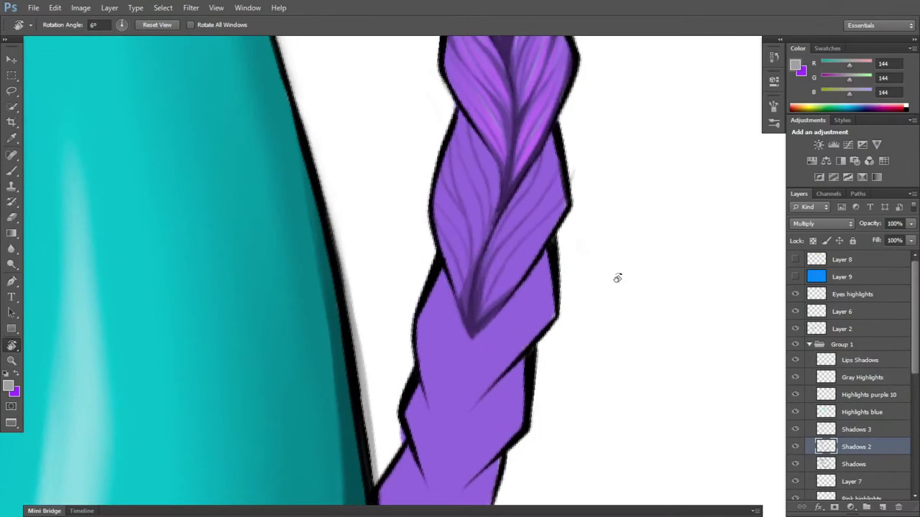
key(b)
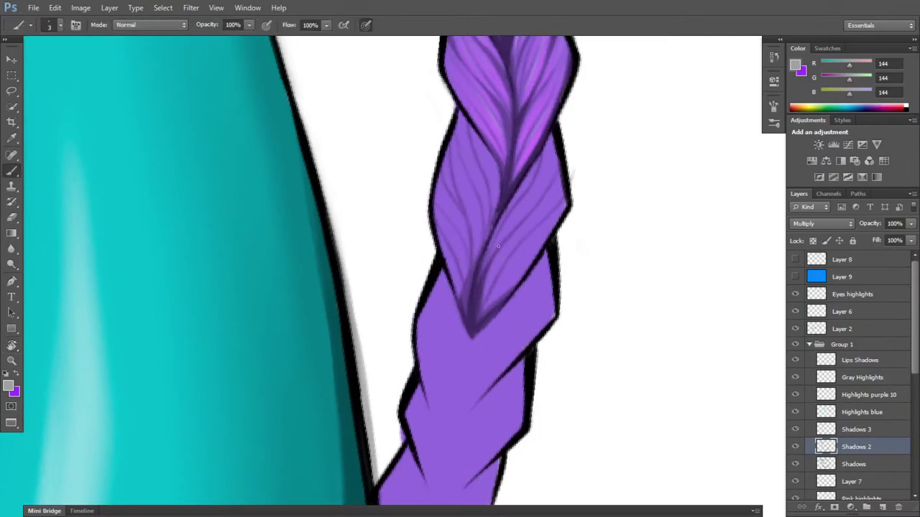
mouse_move(484, 299)
mouse_down()
mouse_move(517, 248)
mouse_move(518, 263)
mouse_up()
drag(523, 244, 534, 232)
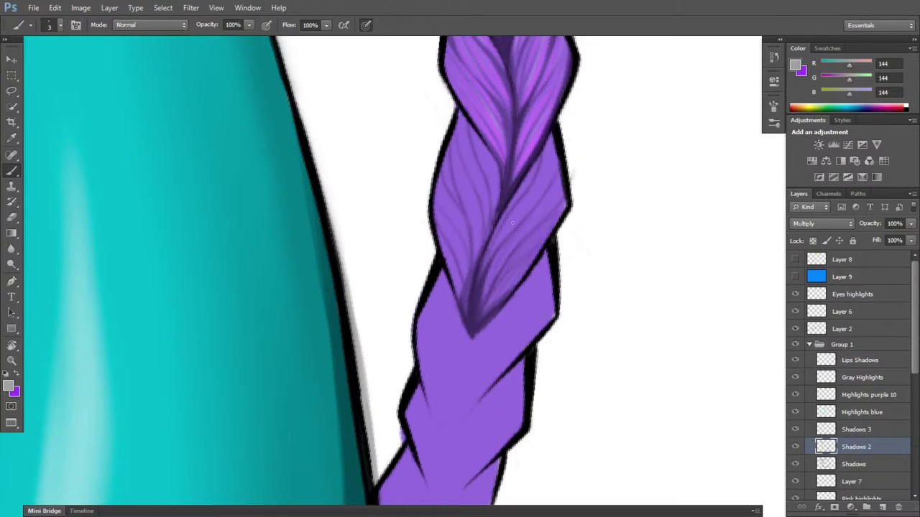
drag(529, 204, 501, 243)
- Deepen the segment's tip and the shadow strands of its teal-facing half on the Shadows 2 layer
drag(468, 336, 481, 246)
key(r)
mouse_move(579, 330)
mouse_down()
mouse_move(548, 384)
mouse_move(516, 365)
mouse_up()
key(b)
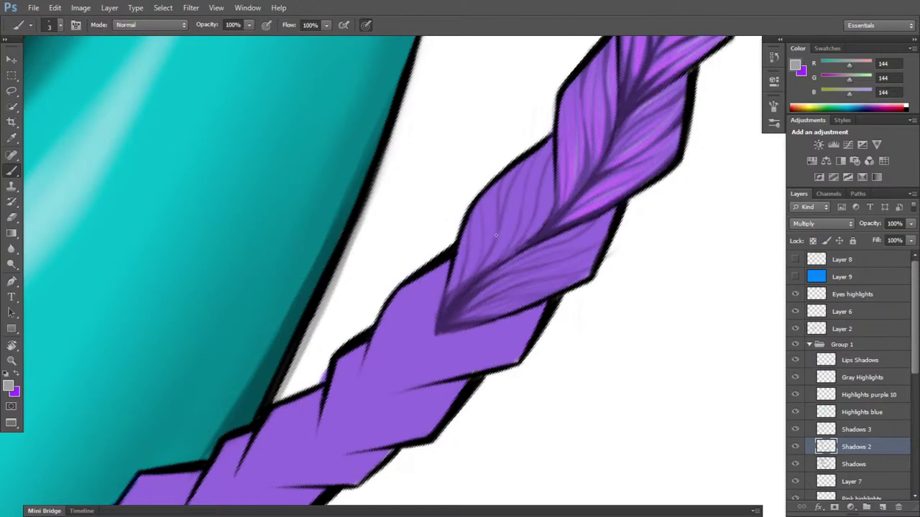
drag(496, 227, 485, 259)
key(r)
mouse_move(553, 103)
mouse_down()
mouse_move(688, 292)
mouse_move(664, 179)
mouse_up()
key(b)
key(e)
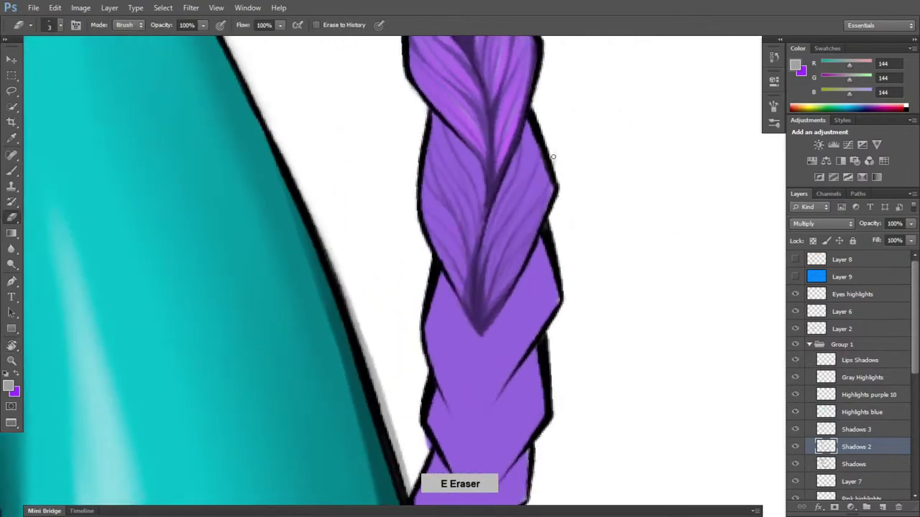
- Return to the Shadows layer and thicken the shadow strands near the center line of the segment's teal-facing half
scroll(553, 156, down, 5)
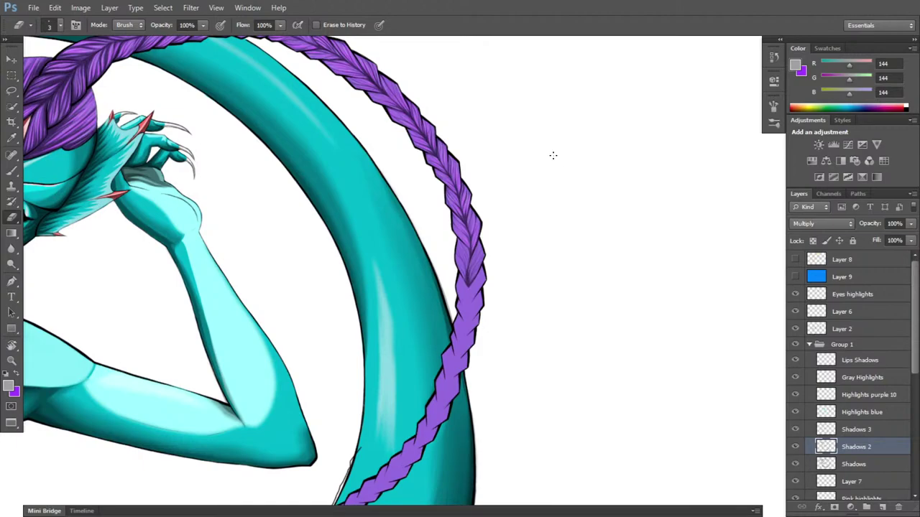
scroll(553, 156, up, 5)
key(r)
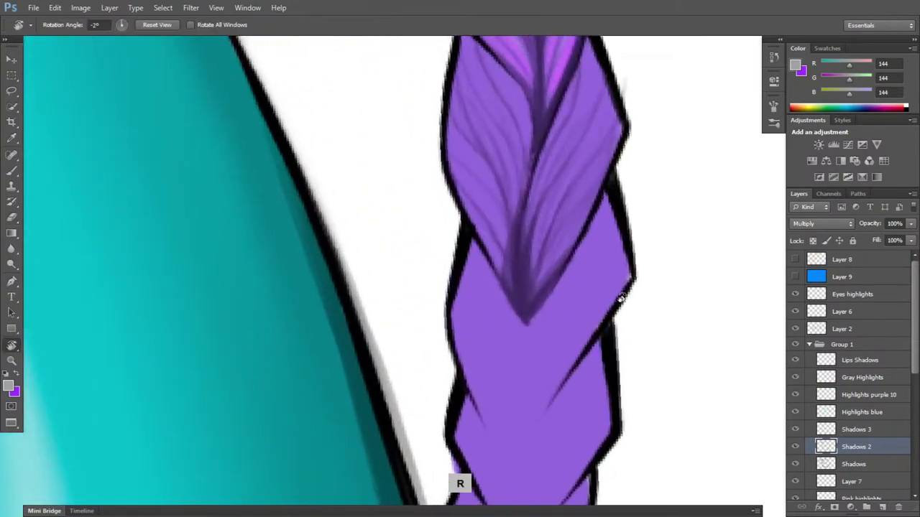
drag(621, 299, 604, 396)
click(855, 464)
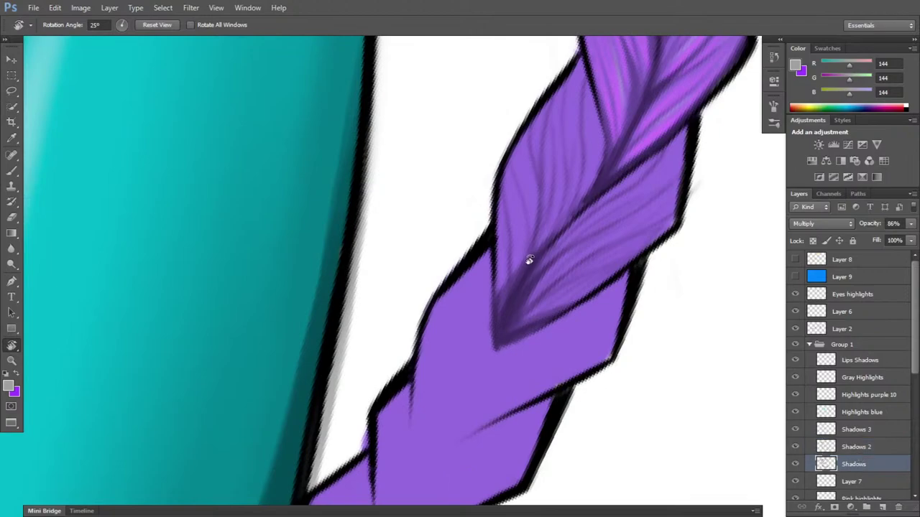
key(b)
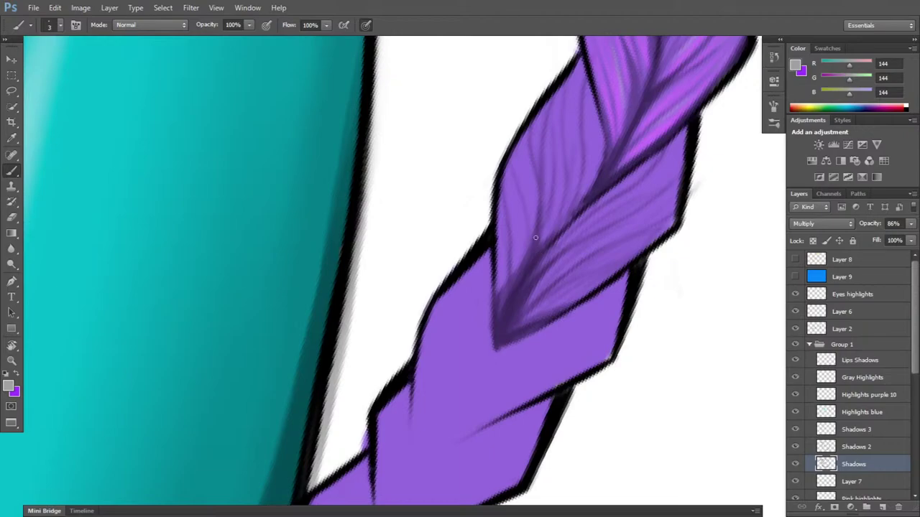
drag(544, 249, 568, 149)
key(e)
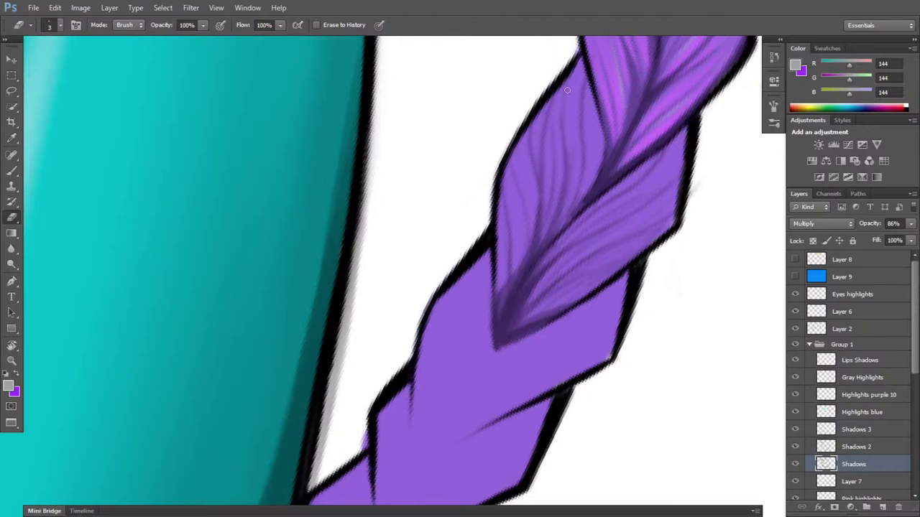
key(b)
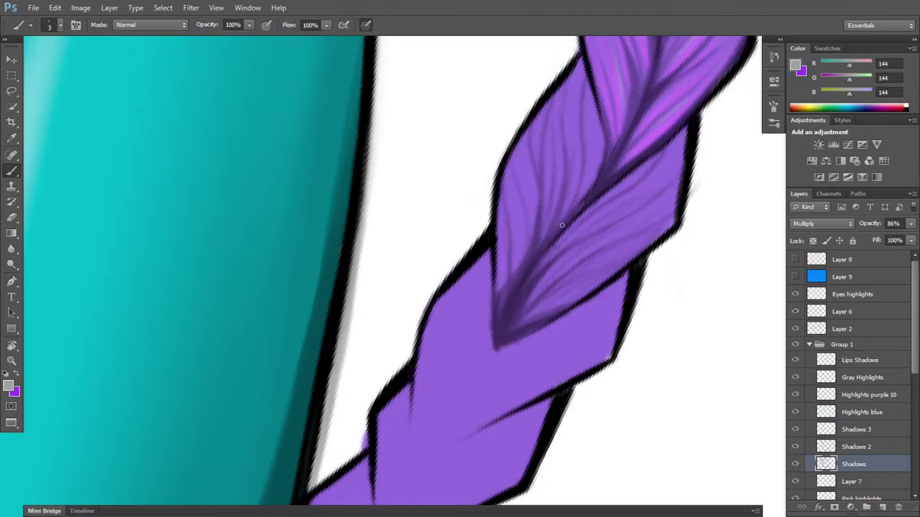
drag(582, 184, 579, 206)
drag(588, 167, 582, 191)
- On the Highlights purple 10 layer, paint purple highlight strands between the shadows of the segment's outer half, using the purple swatch color
key(r)
mouse_move(678, 329)
mouse_down()
mouse_move(688, 207)
mouse_move(674, 168)
mouse_up()
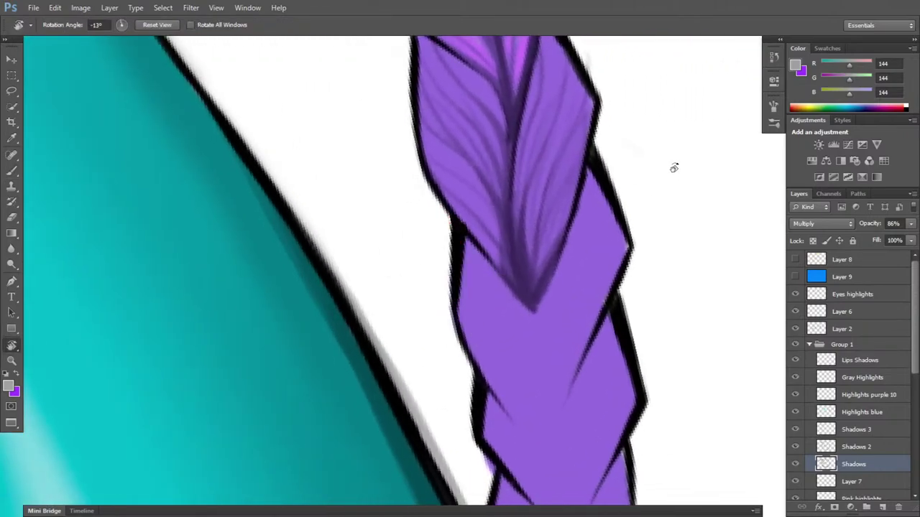
click(877, 400)
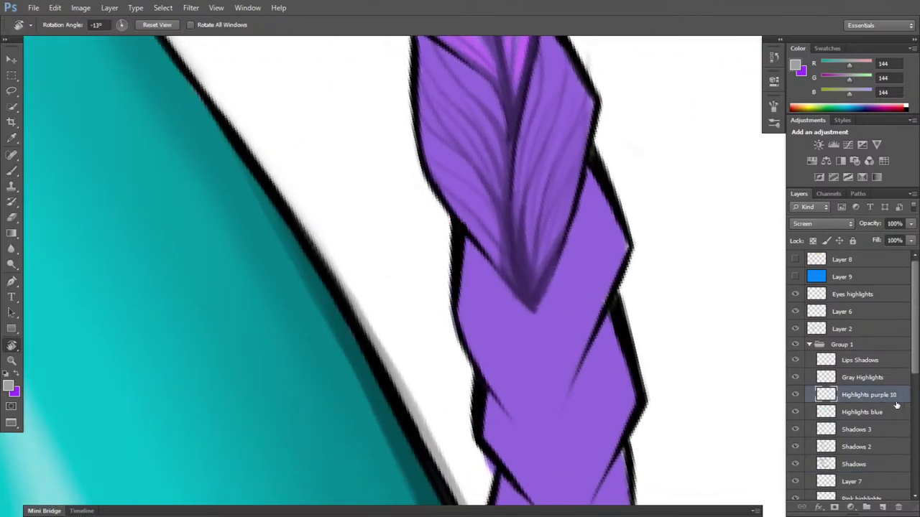
key(x)
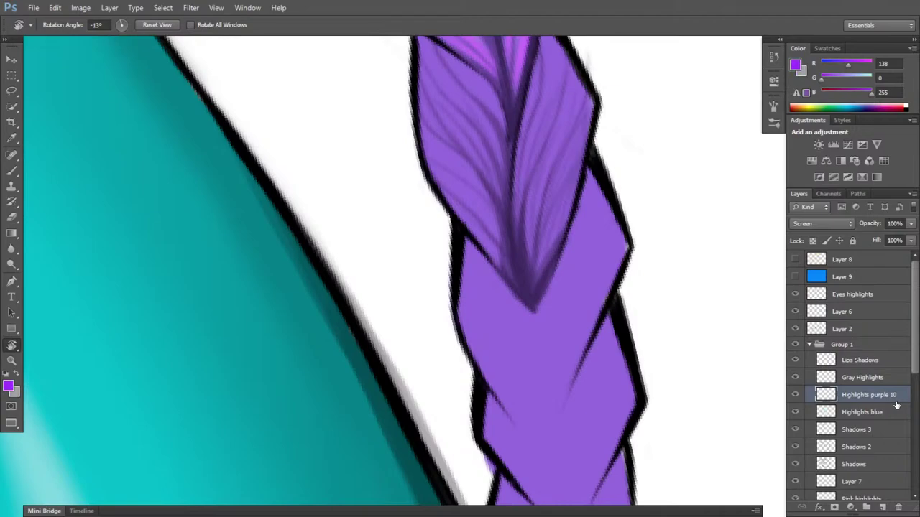
key(b)
key(space)
mouse_move(590, 255)
mouse_down()
mouse_move(577, 316)
mouse_move(471, 332)
mouse_up()
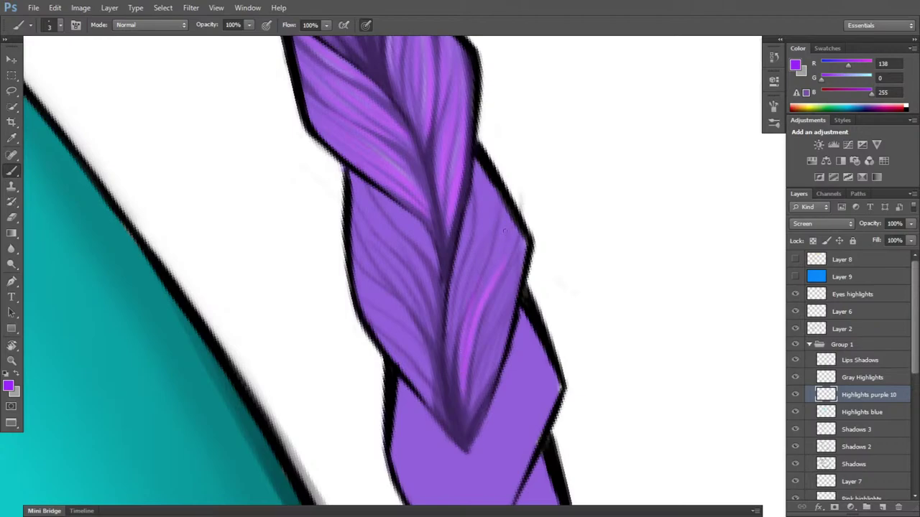
key(e)
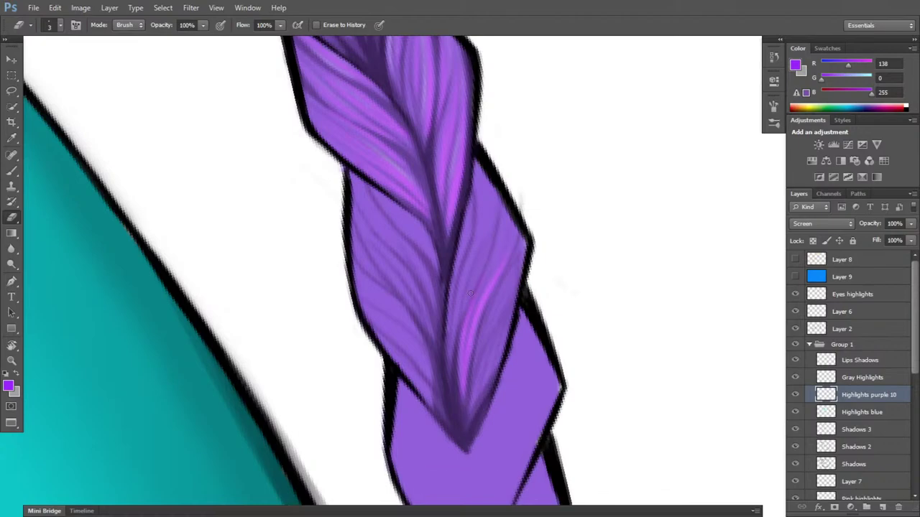
key(b)
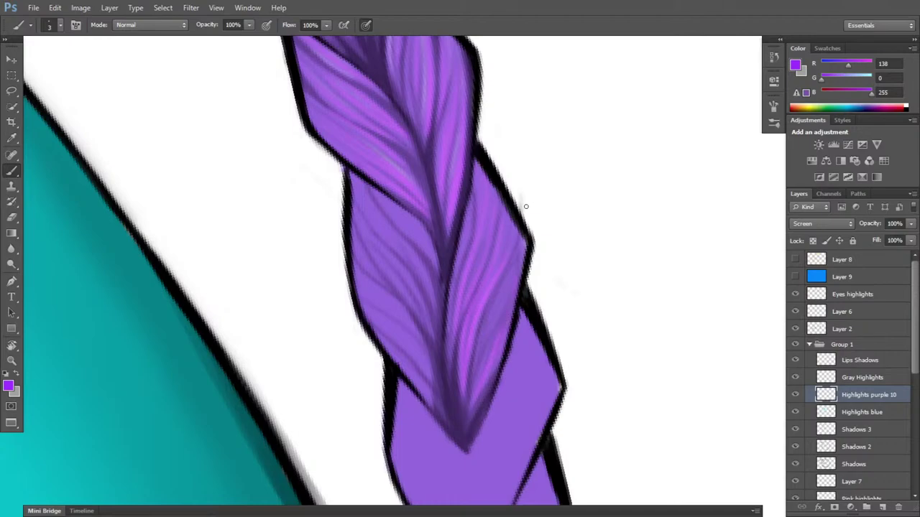
- Refine the purple highlight strands toward the outer half's edge and erase overspill along the outline
key(r)
mouse_move(607, 299)
mouse_down()
mouse_move(580, 393)
mouse_move(568, 335)
mouse_up()
key(b)
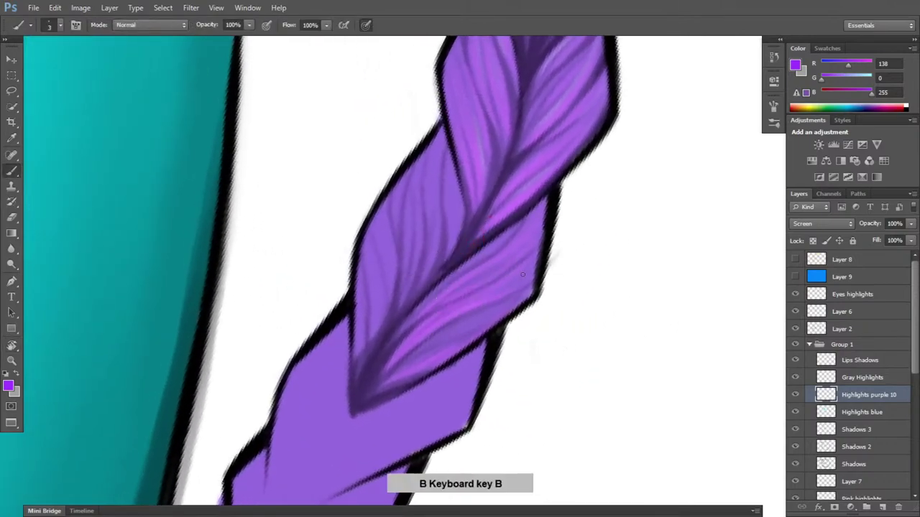
key(e)
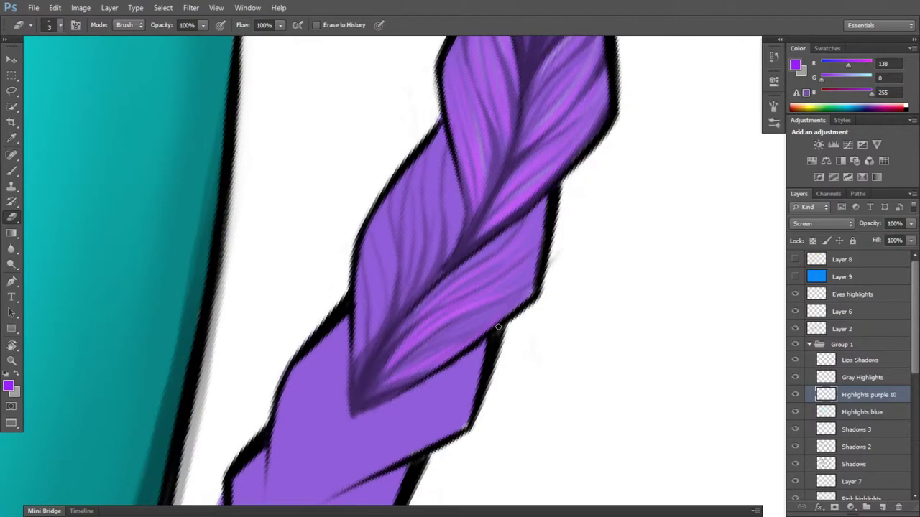
- Paint purple highlight strands near the tip of the segment's teal-facing half on the Highlights purple 10 layer
key(b)
drag(626, 349, 571, 441)
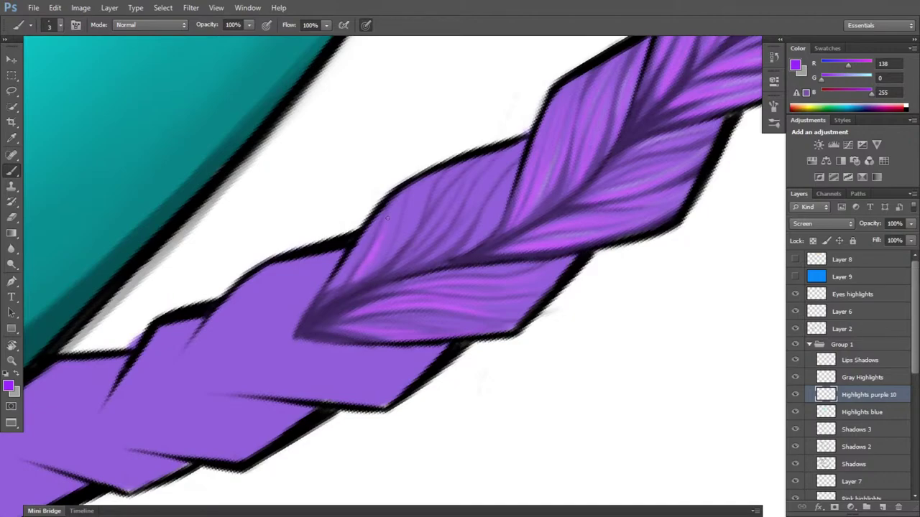
key(r)
drag(611, 403, 651, 158)
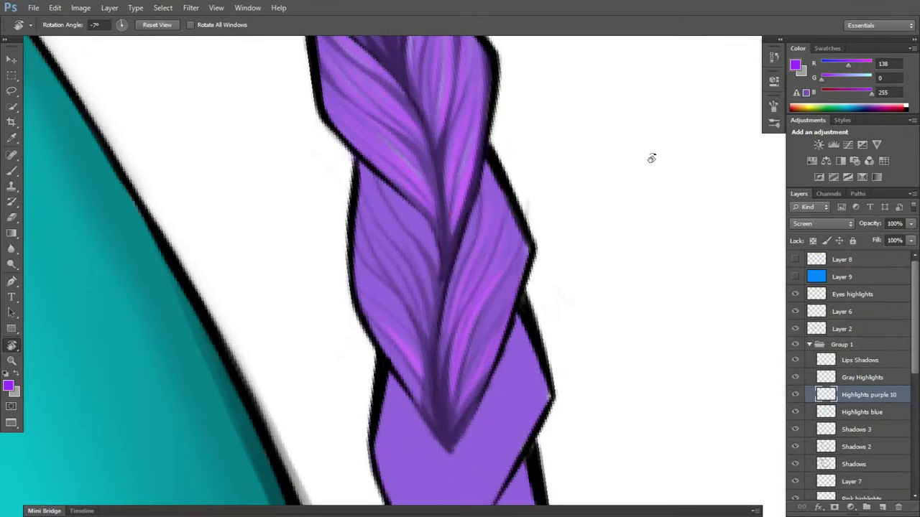
- Erase the segment's shadow strands on the Shadows layer with a size 20 eraser
key(e)
click(867, 446)
click(868, 466)
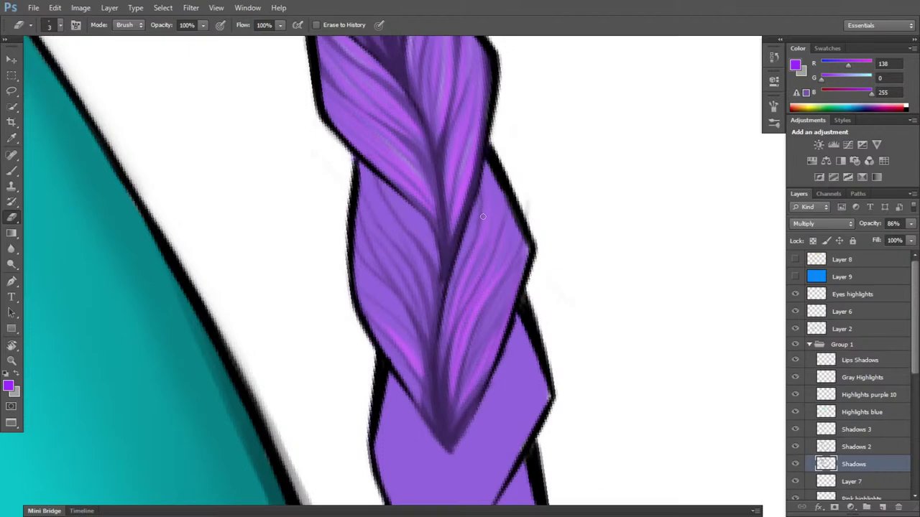
scroll(488, 220, up, 2)
scroll(491, 225, down, 2)
scroll(486, 232, up, 1)
scroll(487, 235, up, 1)
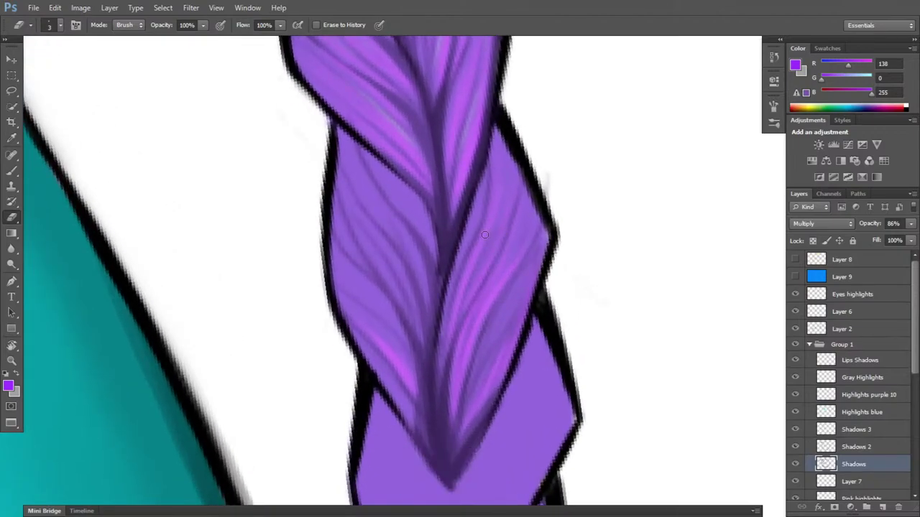
scroll(500, 216, down, 2)
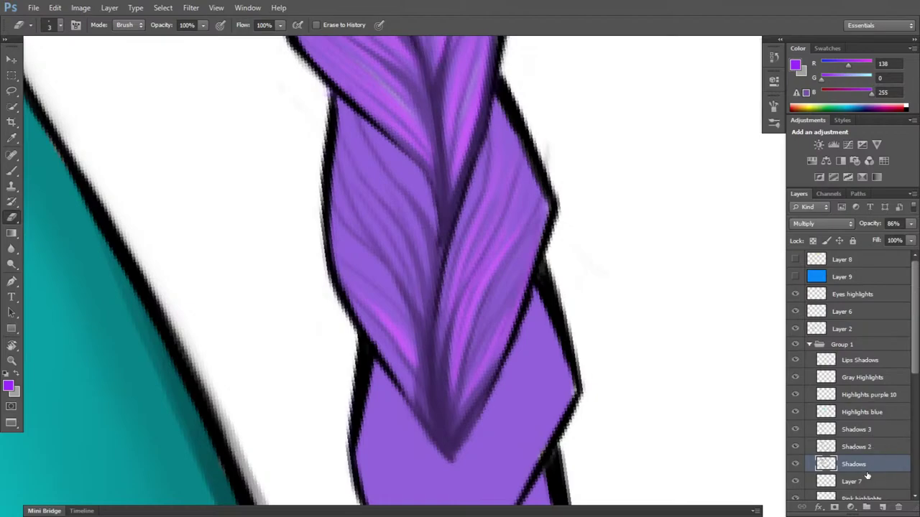
key(e)
scroll(451, 224, down, 1)
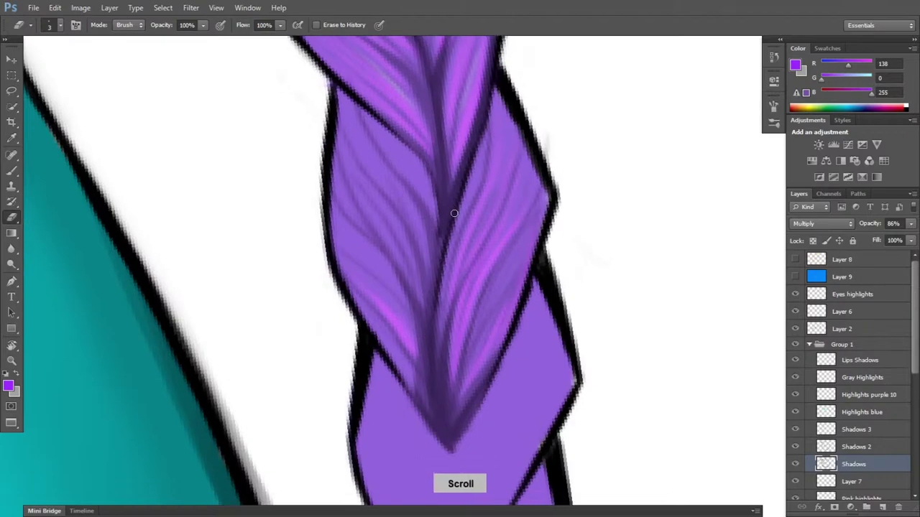
key(])
key(])
key(])
key(])
key(])
key(])
key(])
key(])
key(])
key(])
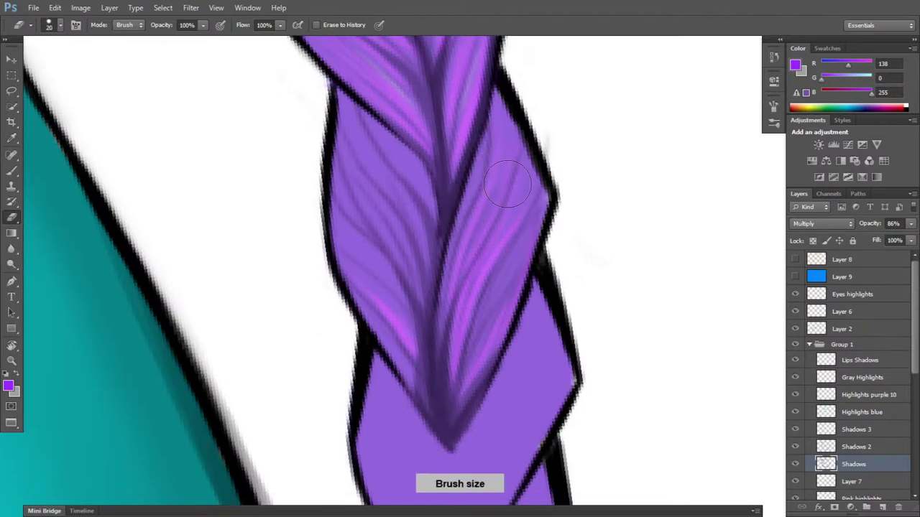
key([)
mouse_move(514, 164)
mouse_down()
mouse_move(484, 328)
mouse_move(511, 232)
mouse_move(518, 253)
mouse_move(461, 400)
mouse_move(462, 437)
mouse_move(422, 390)
mouse_move(401, 260)
mouse_move(465, 293)
mouse_move(516, 117)
mouse_move(494, 215)
mouse_move(373, 202)
mouse_move(397, 205)
mouse_move(427, 266)
mouse_move(343, 115)
mouse_move(405, 277)
mouse_move(350, 178)
mouse_move(355, 207)
mouse_move(442, 381)
mouse_up()
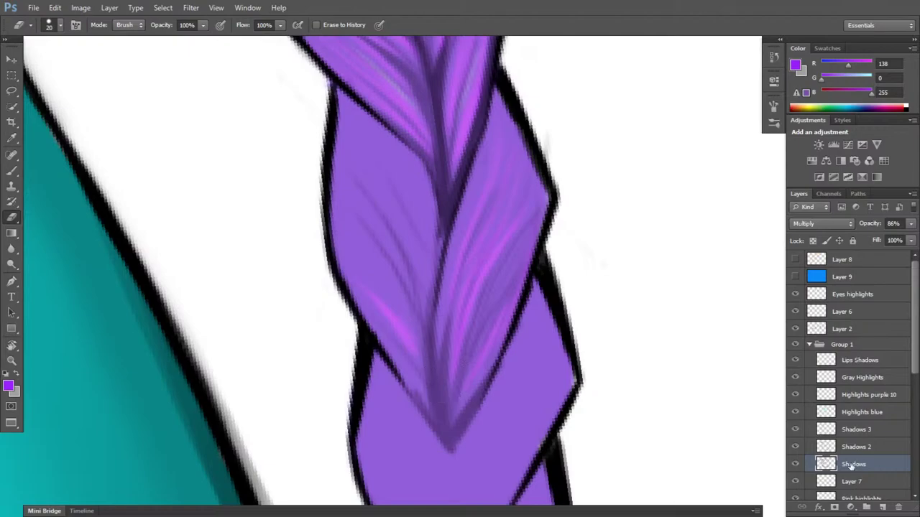
- Erase the segment's remaining shadows on the Shadows 2 layer and its highlights on the Highlights purple 10 layer
key(alt+bracketright)
mouse_move(542, 277)
mouse_down()
mouse_move(462, 393)
mouse_move(472, 385)
mouse_move(439, 463)
mouse_move(409, 359)
mouse_move(439, 318)
mouse_move(492, 191)
mouse_move(427, 429)
mouse_move(343, 155)
mouse_move(403, 231)
mouse_move(436, 334)
mouse_up()
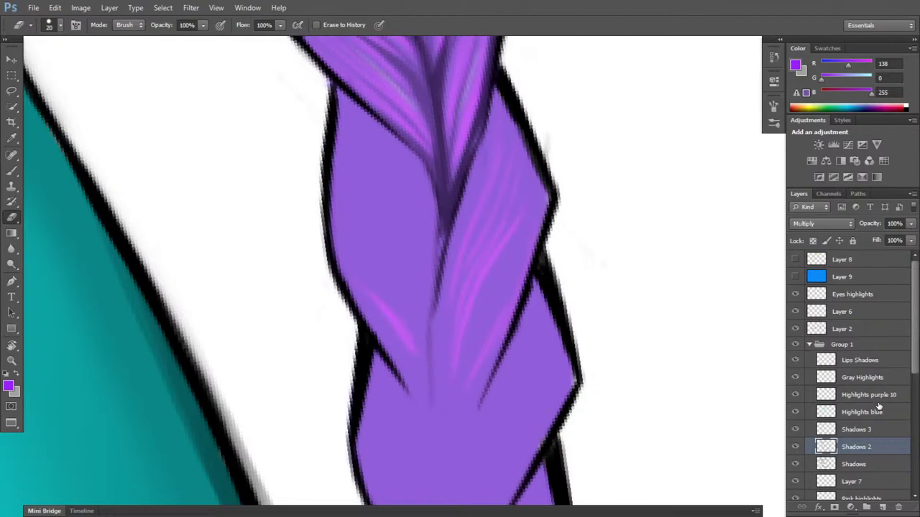
click(891, 395)
mouse_move(481, 349)
mouse_down()
mouse_move(488, 388)
mouse_move(511, 213)
mouse_move(457, 386)
mouse_move(525, 115)
mouse_move(496, 353)
mouse_move(411, 366)
mouse_up()
- On the Shadows layer, redraw the segment's V-shaped tip with thin brush strokes in the gray swatch color
key(b)
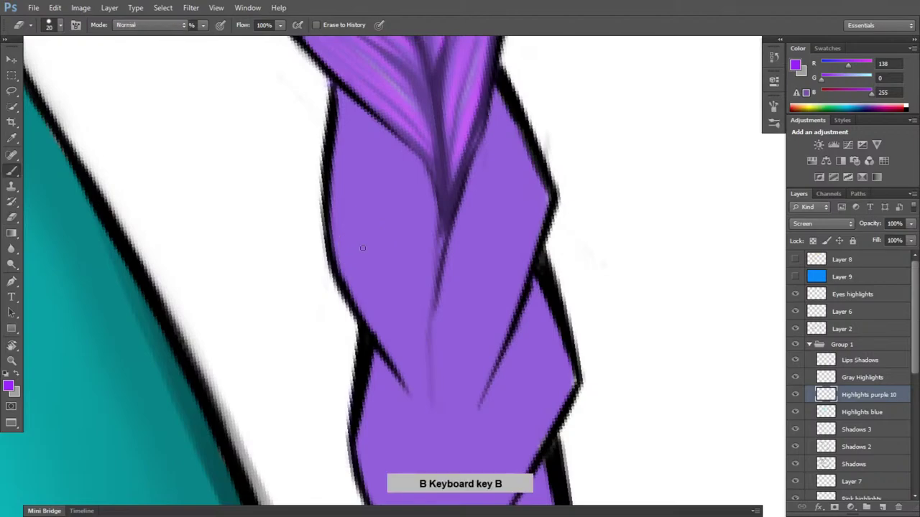
click(861, 465)
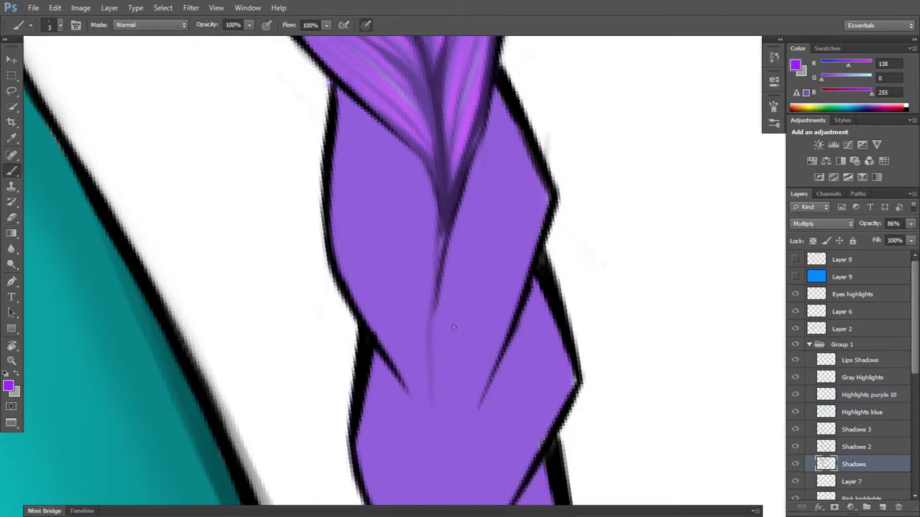
drag(439, 426, 431, 391)
key(ctrl+z)
key(e)
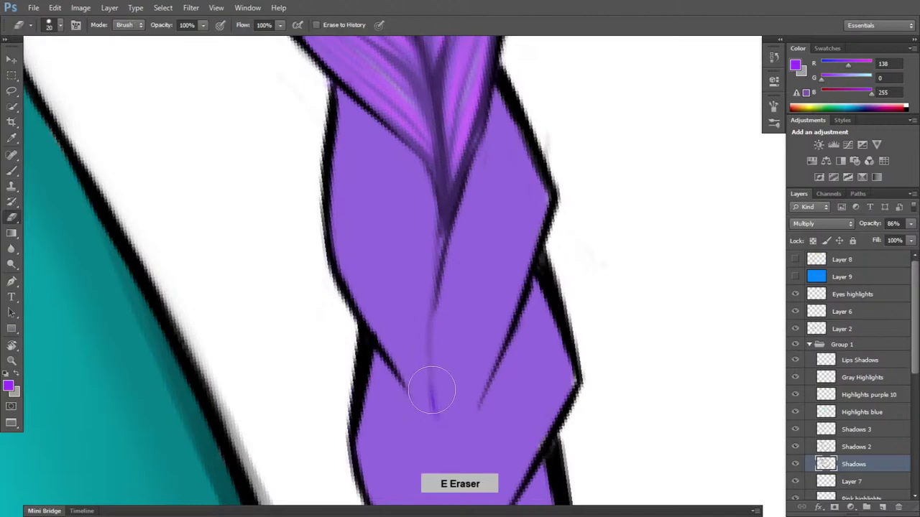
key(b)
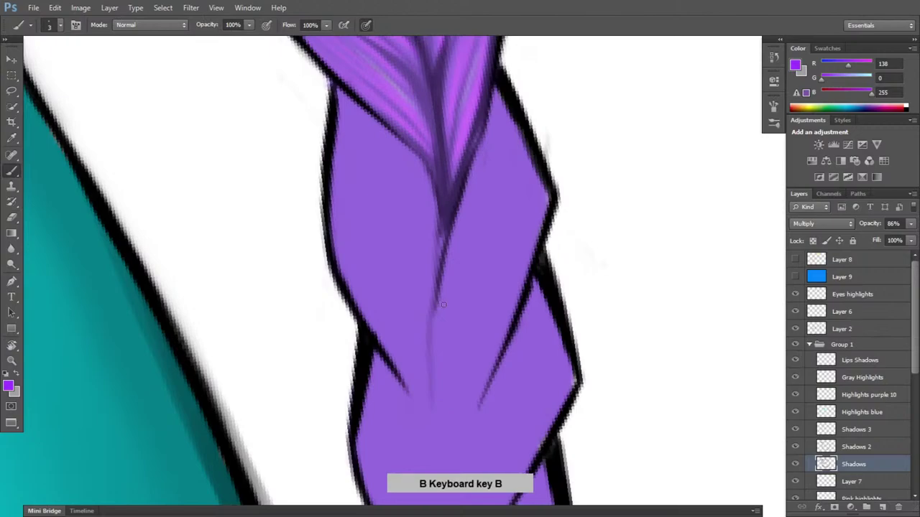
key(x)
mouse_move(434, 389)
mouse_down()
mouse_move(440, 439)
mouse_move(445, 414)
mouse_move(452, 428)
mouse_move(481, 392)
mouse_up()
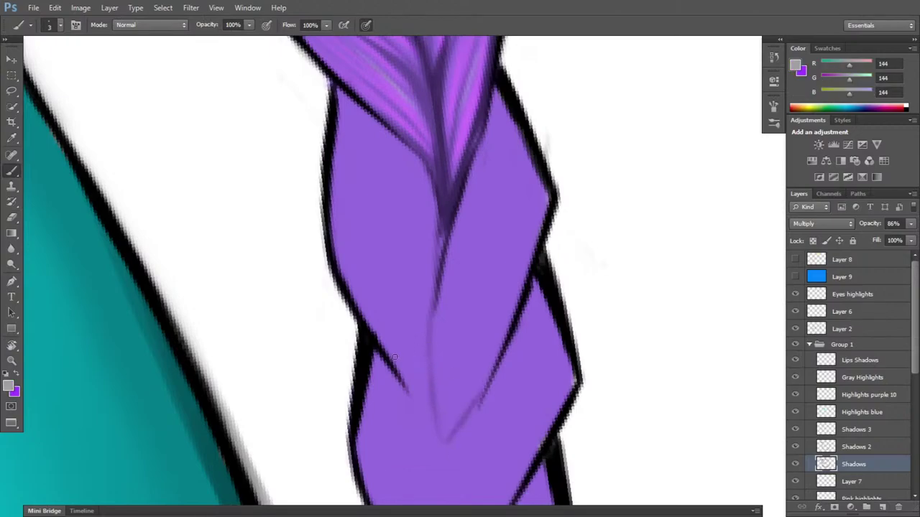
drag(432, 427, 408, 391)
- Thicken the shadows along both edges of the segment's tip and start a strand up from the center line
drag(442, 422, 438, 341)
drag(437, 421, 474, 270)
drag(439, 439, 475, 390)
drag(443, 444, 474, 397)
drag(453, 427, 508, 324)
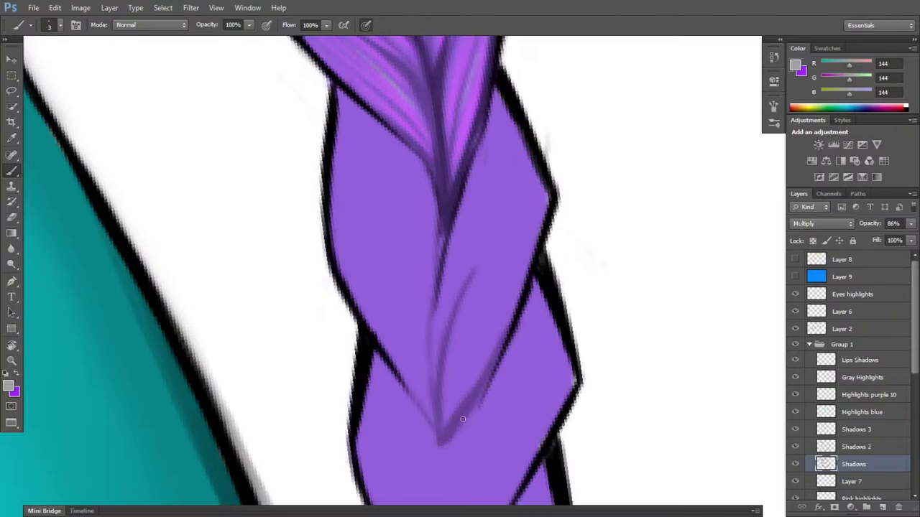
drag(440, 429, 385, 347)
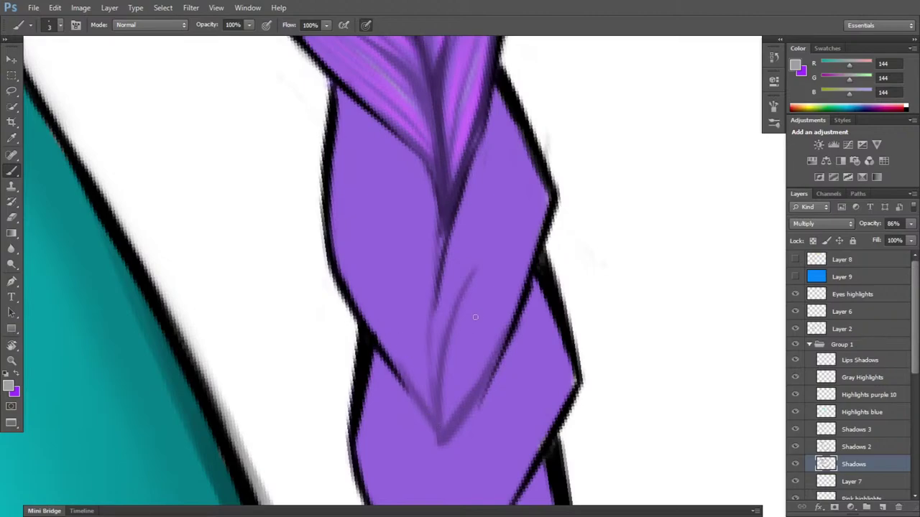
- Paint long curved shadow strands across the segment's outer half, running from the center line toward the outer edge
drag(475, 276, 527, 166)
drag(458, 253, 433, 361)
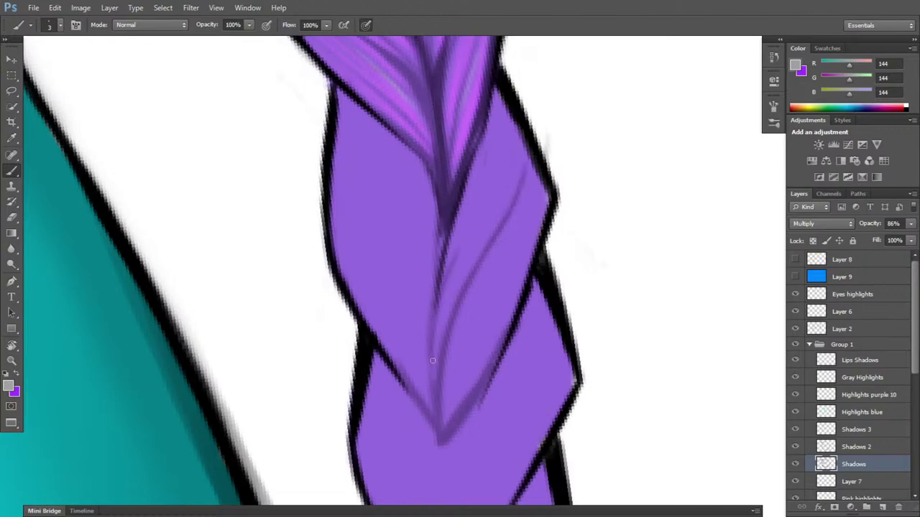
drag(433, 392, 454, 255)
mouse_move(435, 358)
mouse_down()
mouse_move(465, 236)
mouse_move(481, 213)
mouse_up()
drag(460, 247, 516, 120)
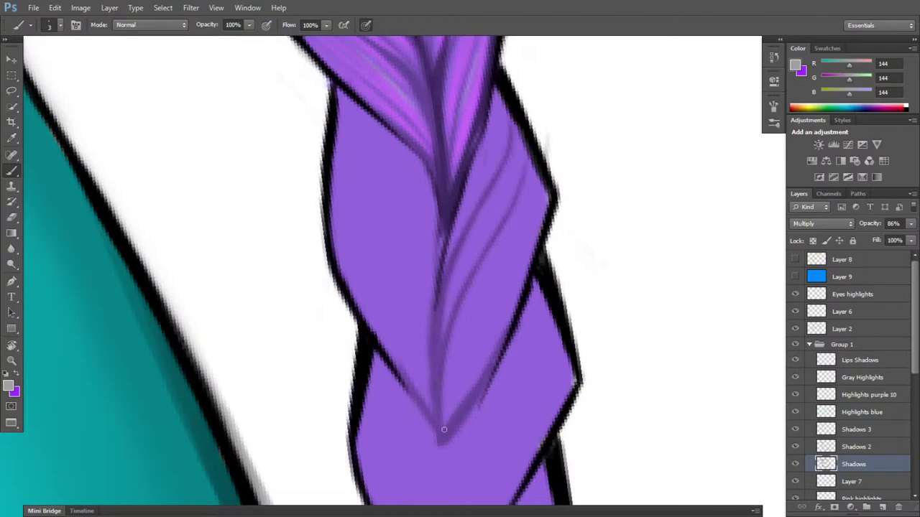
drag(445, 429, 506, 289)
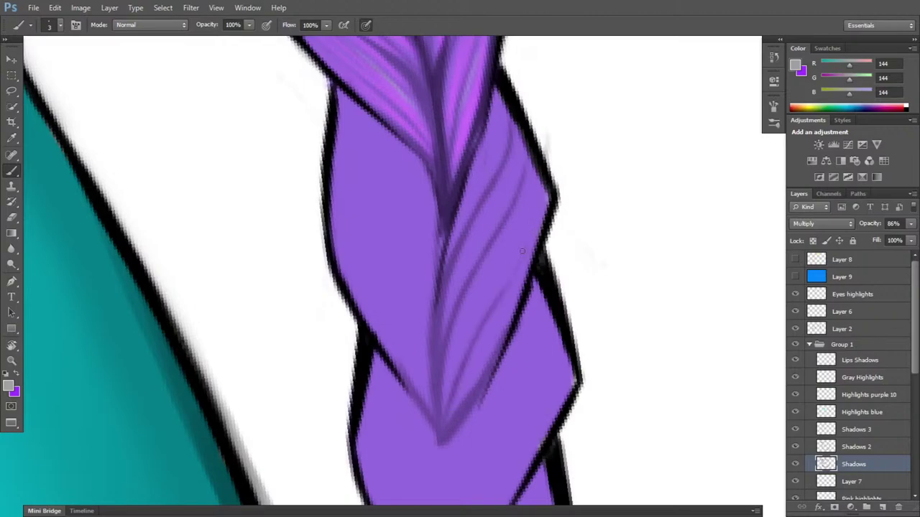
drag(522, 250, 539, 178)
- Reduce the eraser to size 3 and thin the ends of the outer half's shadow strands
key(e)
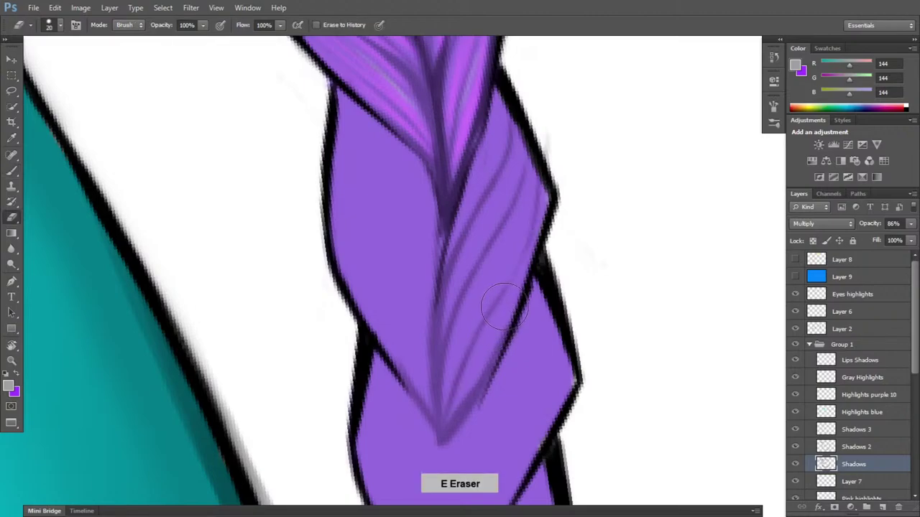
scroll(508, 301, down, 1)
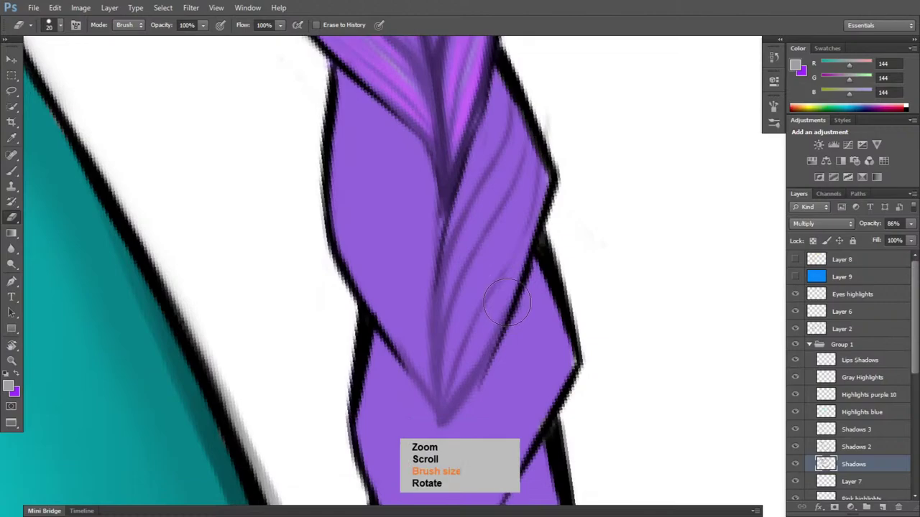
key(bracketleft)
key(bracketleft)
key(bracketleft)
key(bracketleft)
key(bracketleft)
key(bracketleft)
key(bracketleft)
key(bracketleft)
key(bracketleft)
key(bracketleft)
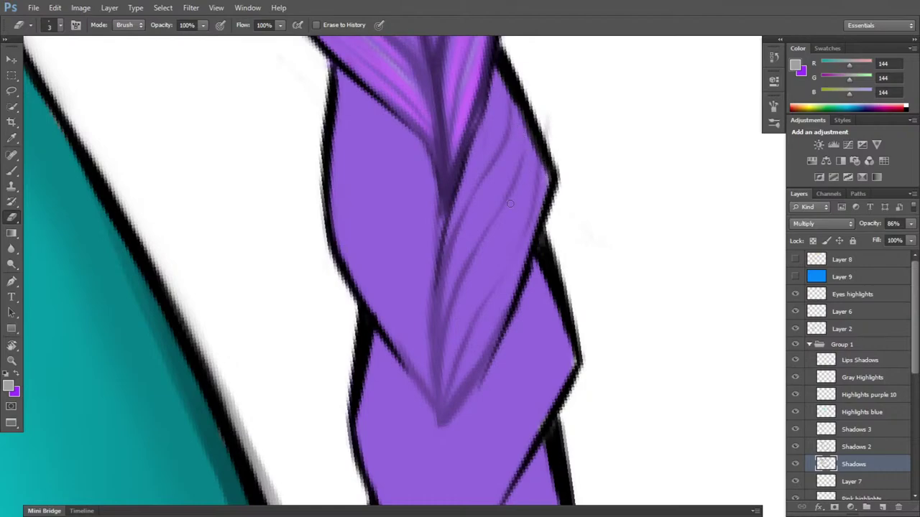
- Paint two long curved shadow strands across the segment's teal-facing half, from the center line to the outline
key(r)
drag(510, 202, 565, 328)
key(b)
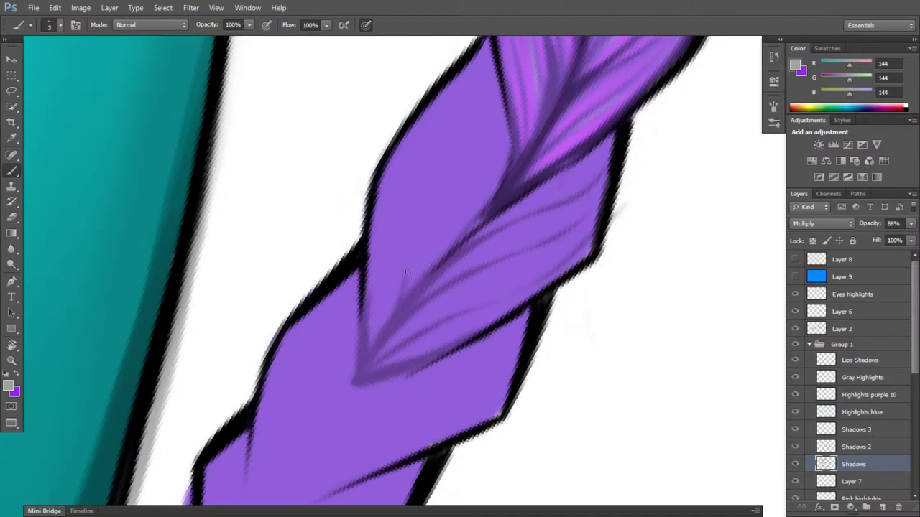
drag(415, 214, 409, 271)
mouse_move(414, 224)
mouse_down()
mouse_move(423, 160)
mouse_move(455, 90)
mouse_up()
drag(515, 207, 497, 312)
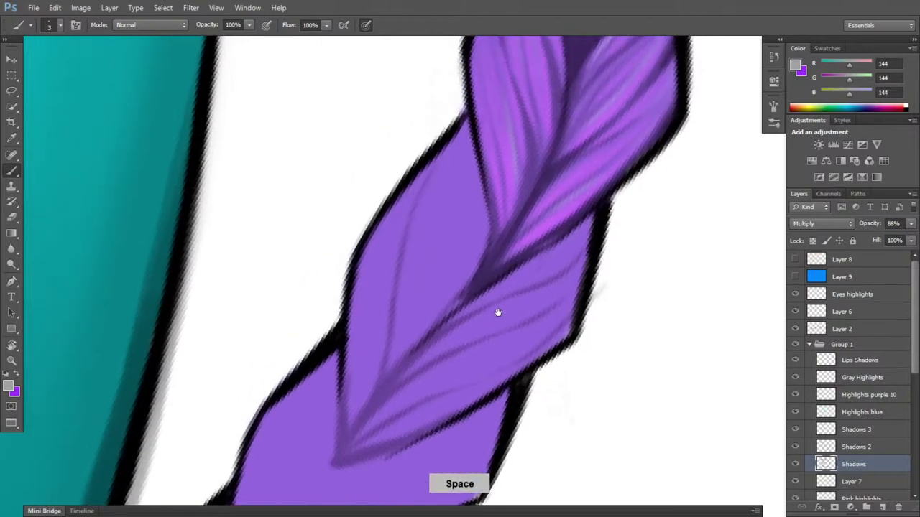
key(b)
mouse_move(411, 352)
mouse_down()
mouse_move(457, 210)
mouse_move(435, 302)
mouse_move(482, 106)
mouse_up()
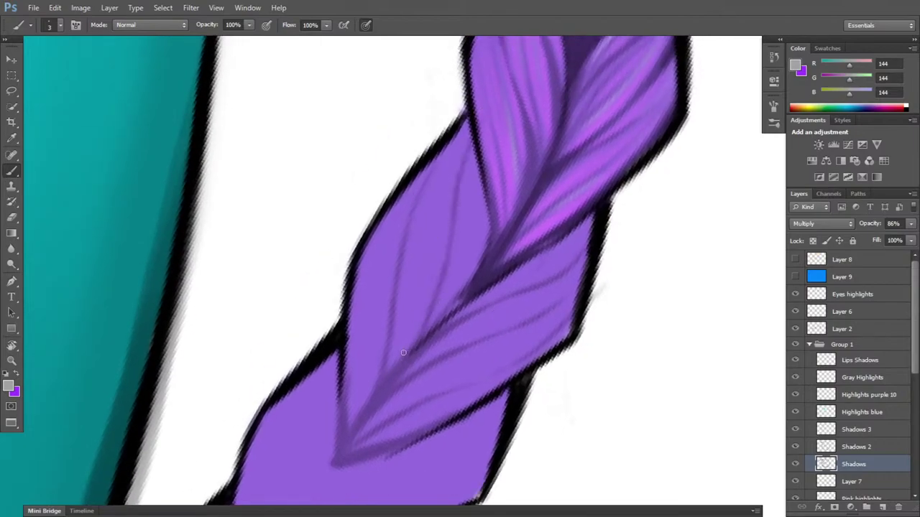
- Build up the teal-facing half's shadows along the center line, at the strand roots and beside the outline
drag(388, 374, 429, 310)
drag(376, 395, 425, 306)
drag(349, 432, 381, 359)
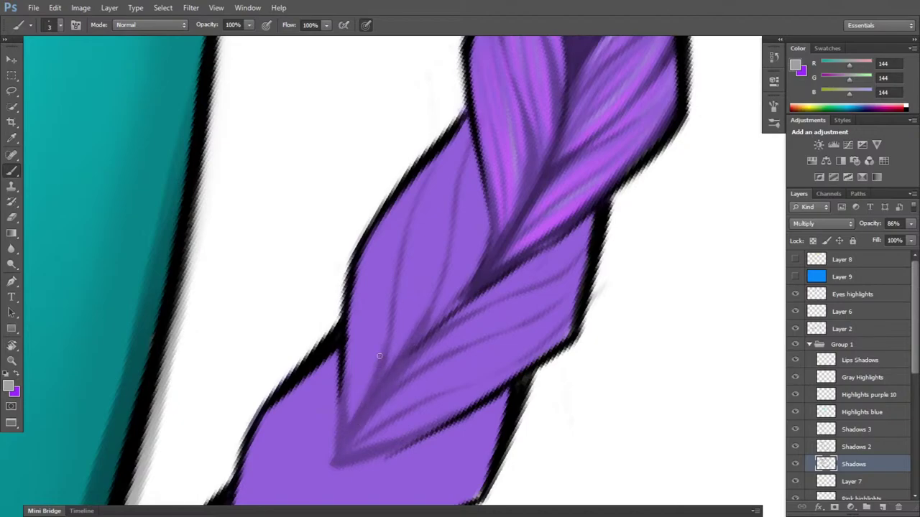
drag(347, 429, 354, 263)
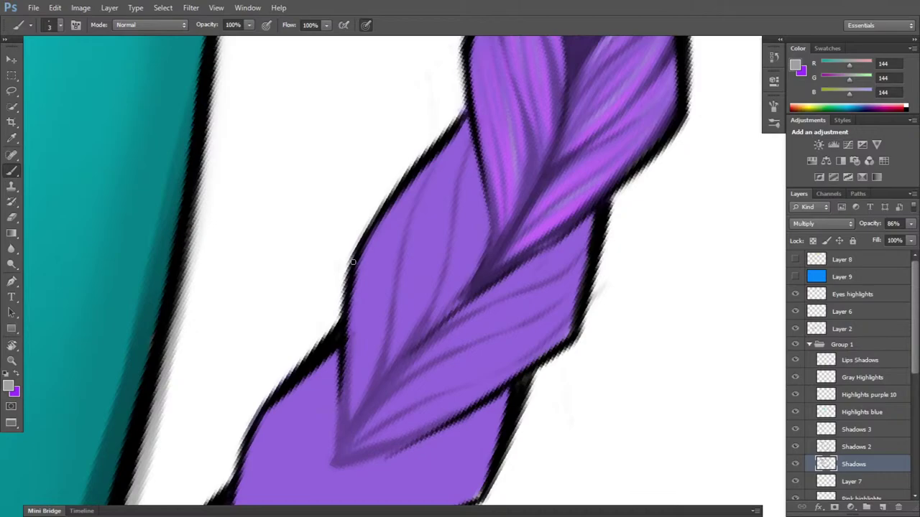
drag(347, 375, 360, 257)
drag(461, 286, 424, 338)
drag(477, 266, 449, 308)
drag(489, 229, 472, 273)
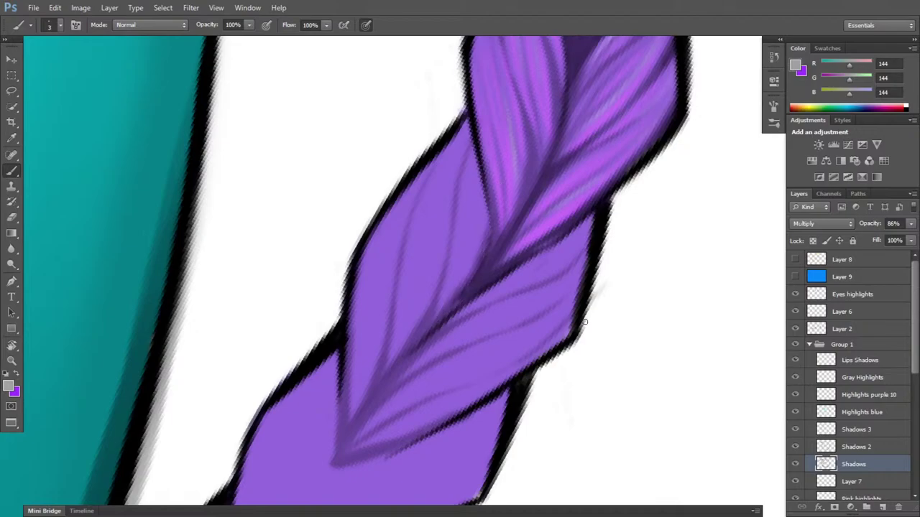
key(r)
mouse_move(573, 268)
mouse_down()
mouse_move(632, 238)
mouse_move(620, 205)
mouse_up()
key(b)
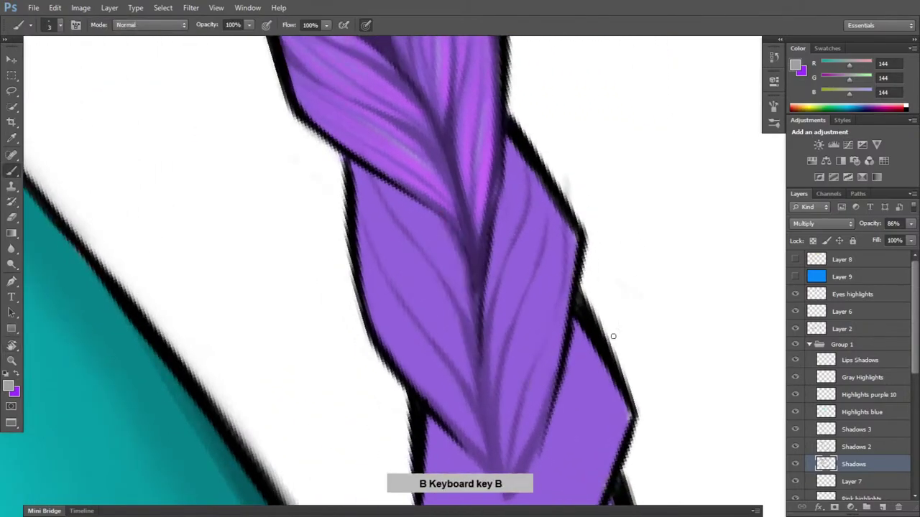
mouse_move(636, 339)
mouse_down()
mouse_move(637, 408)
mouse_move(603, 441)
mouse_up()
key(ctrl+z)
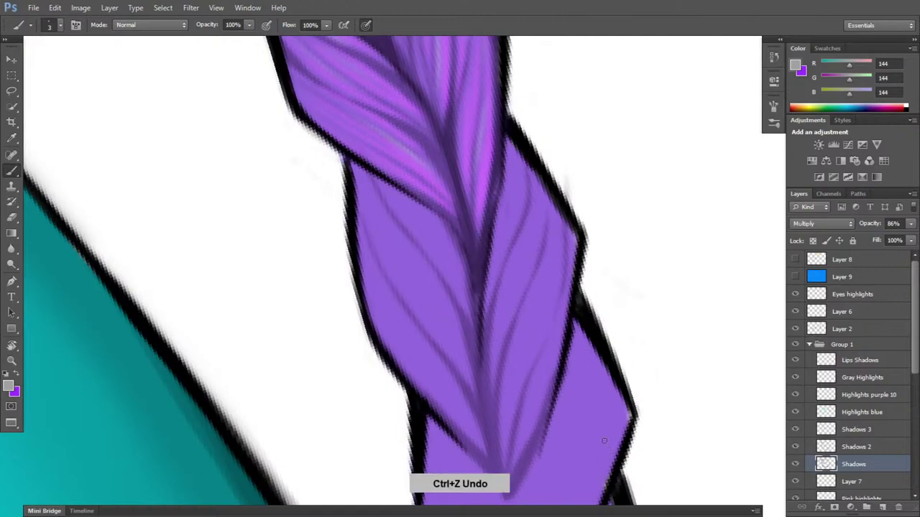
- Add finer shadow strands between the long ones on the segment's teal-facing half
key(r)
mouse_move(665, 357)
mouse_down()
mouse_move(524, 478)
mouse_move(524, 462)
mouse_up()
key(b)
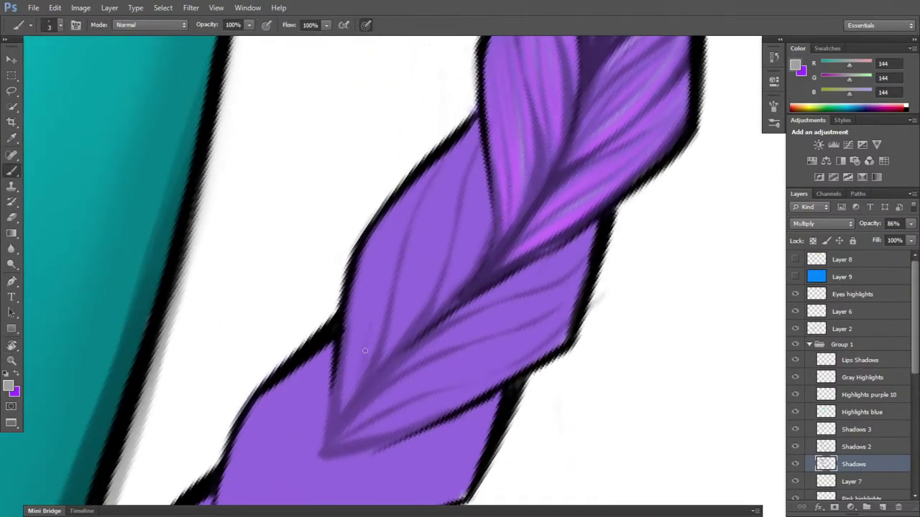
drag(370, 300, 365, 368)
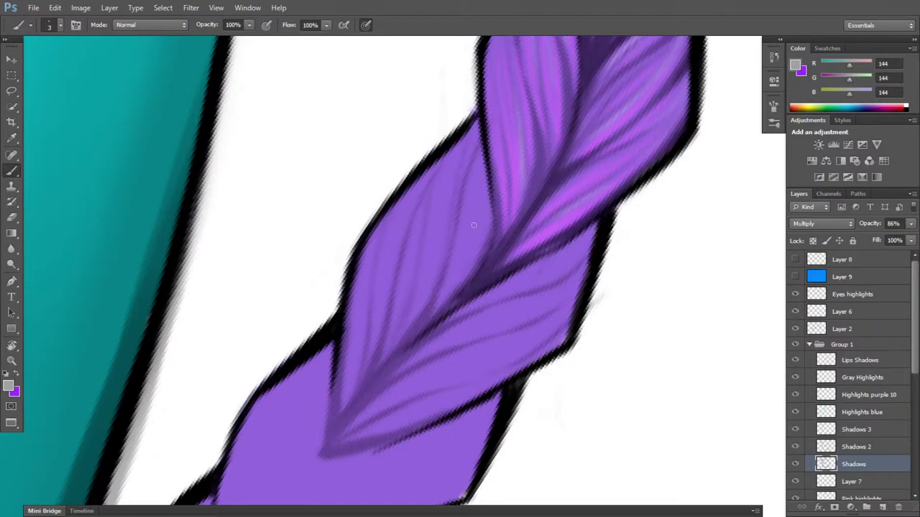
- Add finer shadow strands between the long ones on the segment's outer half, starting from the tip
key(r)
drag(613, 391, 633, 222)
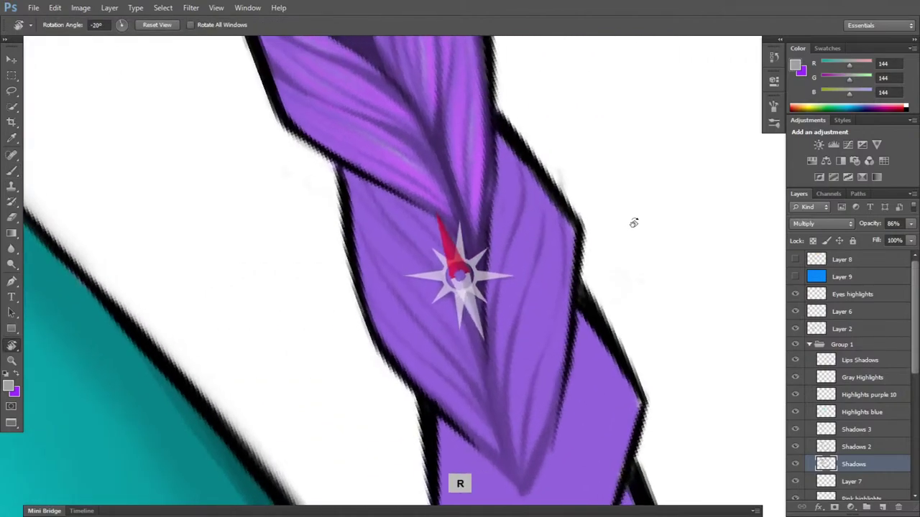
key(b)
drag(516, 447, 520, 381)
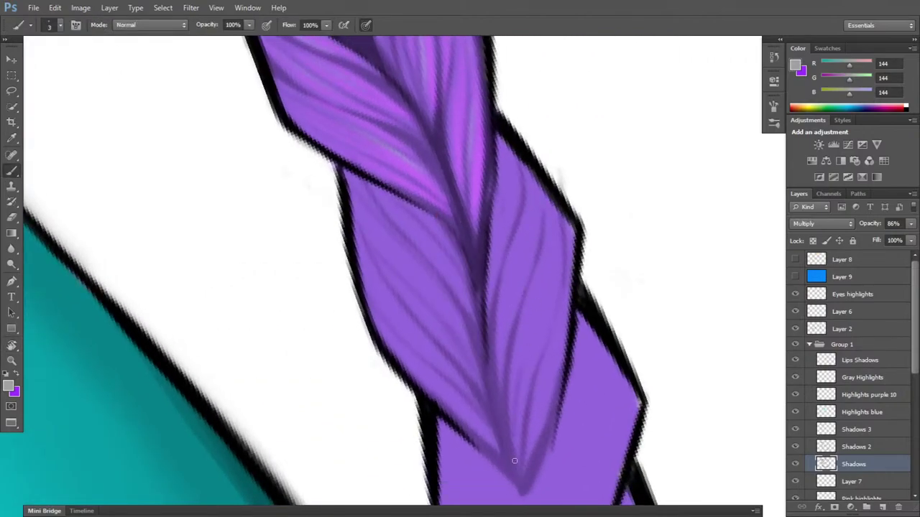
drag(514, 413, 553, 269)
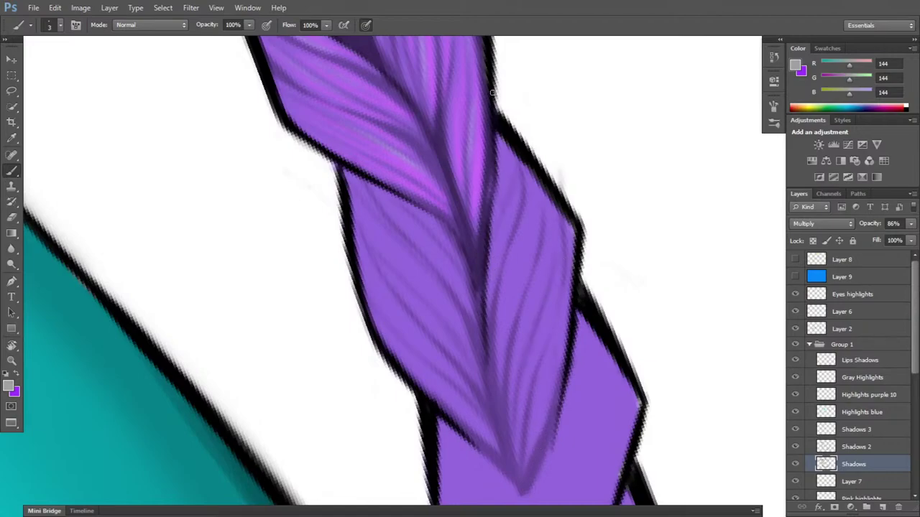
- Finish the outer half's fine shadow strands, and darken the segment's center line up from the tip on the Shadows 2 layer
drag(506, 291, 529, 216)
click(862, 447)
key(b)
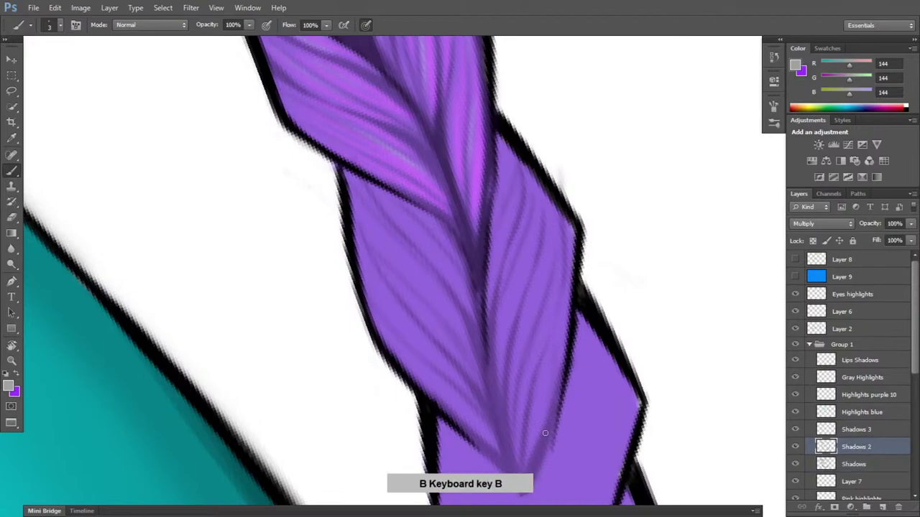
key(r)
mouse_move(590, 392)
mouse_down()
mouse_move(595, 419)
mouse_move(519, 445)
mouse_move(556, 304)
mouse_up()
key(space)
key(b)
drag(433, 377, 483, 210)
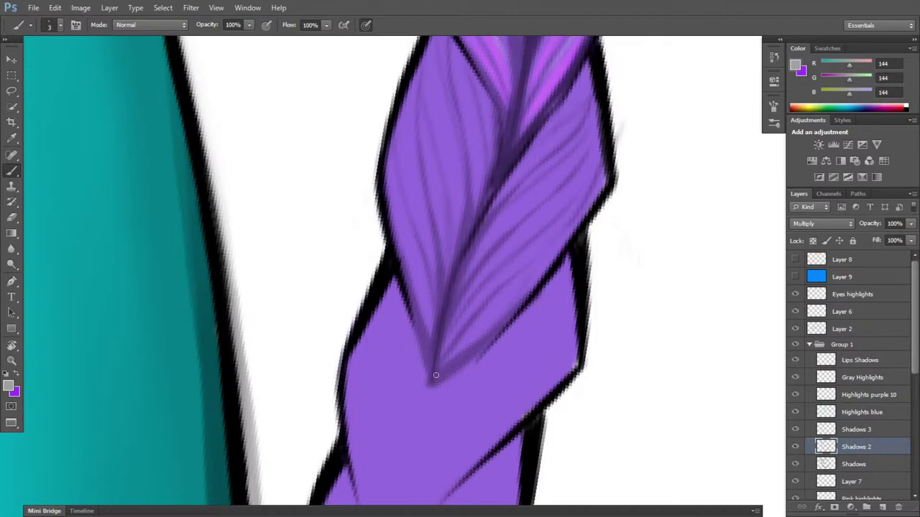
- Deepen the shadows on the outer half's lower edge near the tip and at its strand roots along the center line
mouse_move(432, 378)
mouse_down()
mouse_move(503, 327)
mouse_move(488, 337)
mouse_move(493, 329)
mouse_up()
drag(434, 379, 475, 316)
drag(435, 344, 499, 243)
drag(463, 276, 486, 225)
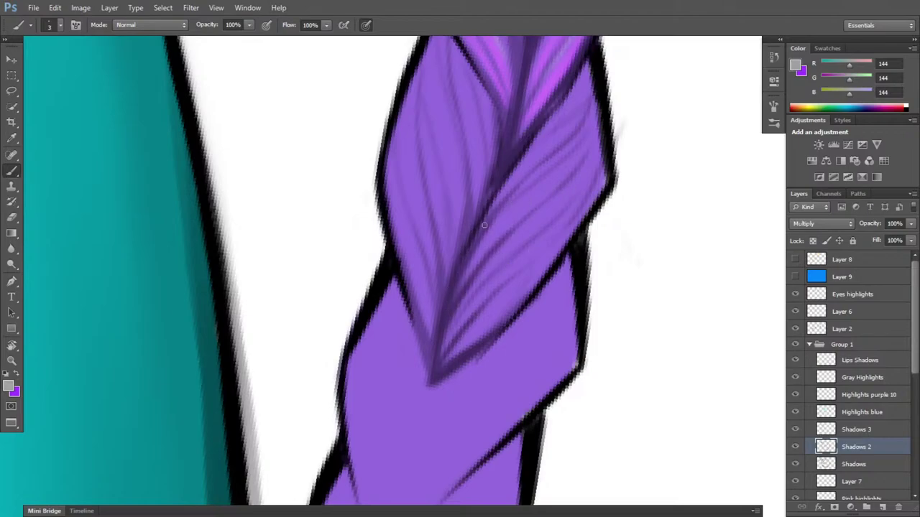
- Darken the teal-facing half's lower edge and its strand roots near the tip on the Shadows 2 layer
key(r)
mouse_move(477, 302)
mouse_down()
mouse_move(538, 400)
mouse_move(524, 405)
mouse_up()
key(b)
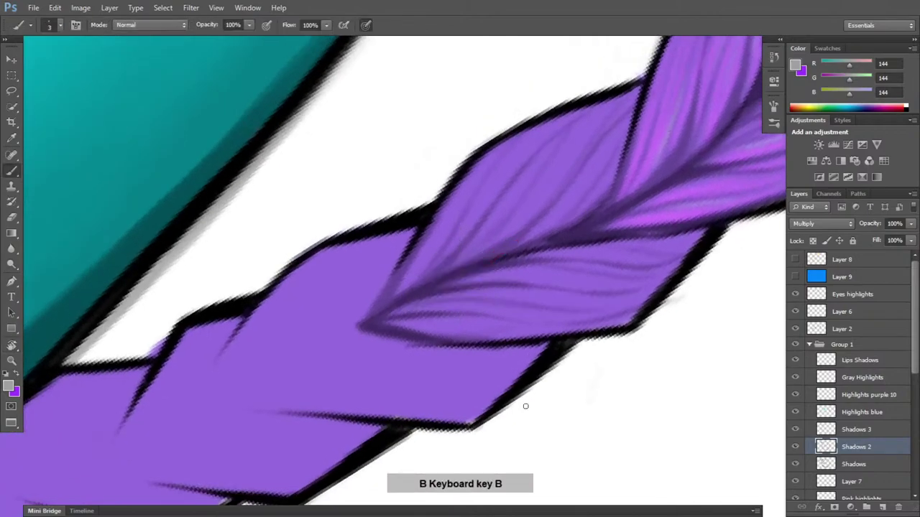
drag(385, 305, 424, 234)
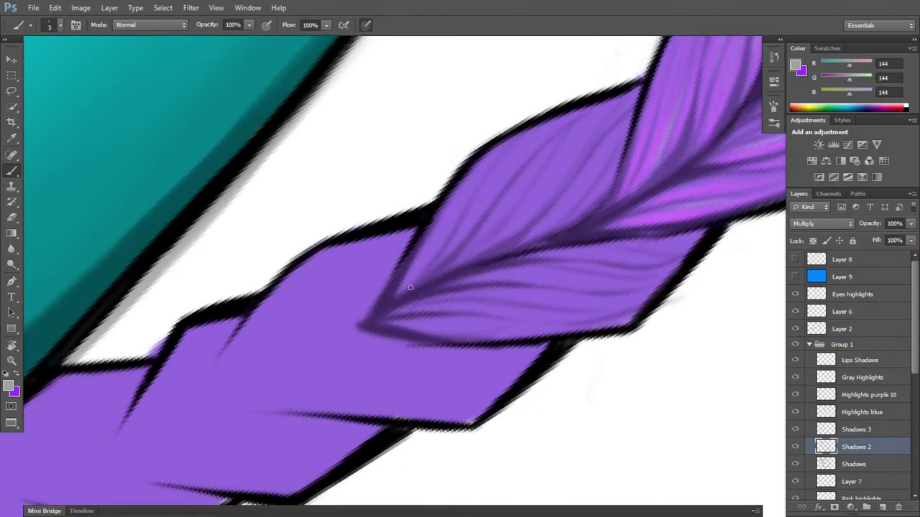
mouse_move(410, 287)
mouse_down()
mouse_move(480, 185)
mouse_move(464, 247)
mouse_up()
drag(432, 274, 473, 231)
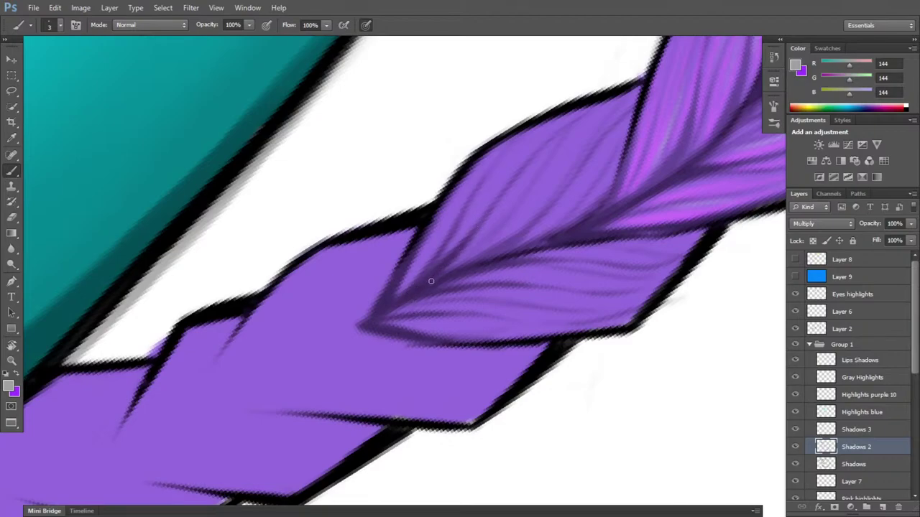
drag(431, 281, 503, 191)
- Extend the darker shadow strands on the teal-facing half from the center line toward the segment's upper end
key(r)
drag(544, 267, 586, 216)
key(b)
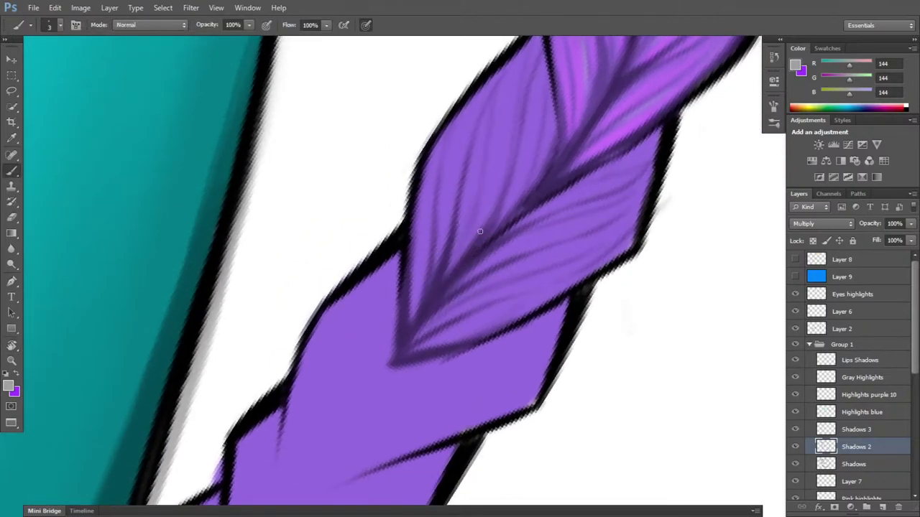
key(r)
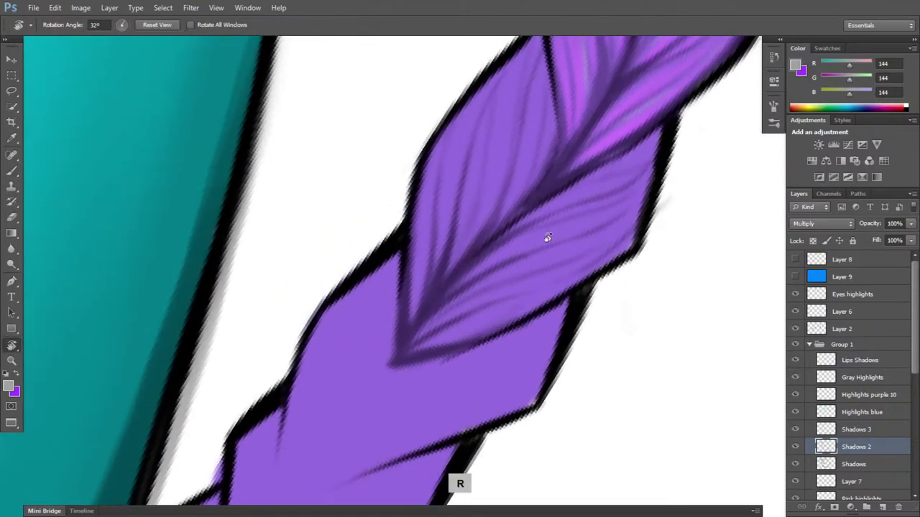
mouse_move(546, 239)
mouse_down()
mouse_move(534, 328)
mouse_move(515, 324)
mouse_up()
key(b)
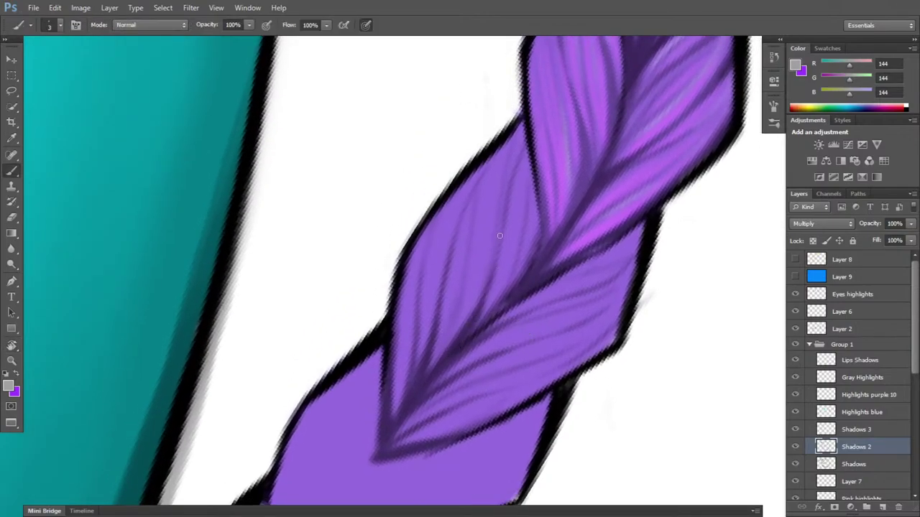
mouse_move(474, 327)
mouse_down()
mouse_move(529, 270)
mouse_move(542, 232)
mouse_move(516, 174)
mouse_up()
- Refine the outer half's shadow strands with the Eraser on the Shadows layer
key(r)
mouse_move(540, 124)
mouse_down()
mouse_move(671, 183)
mouse_move(663, 170)
mouse_up()
key(space)
drag(640, 366, 625, 217)
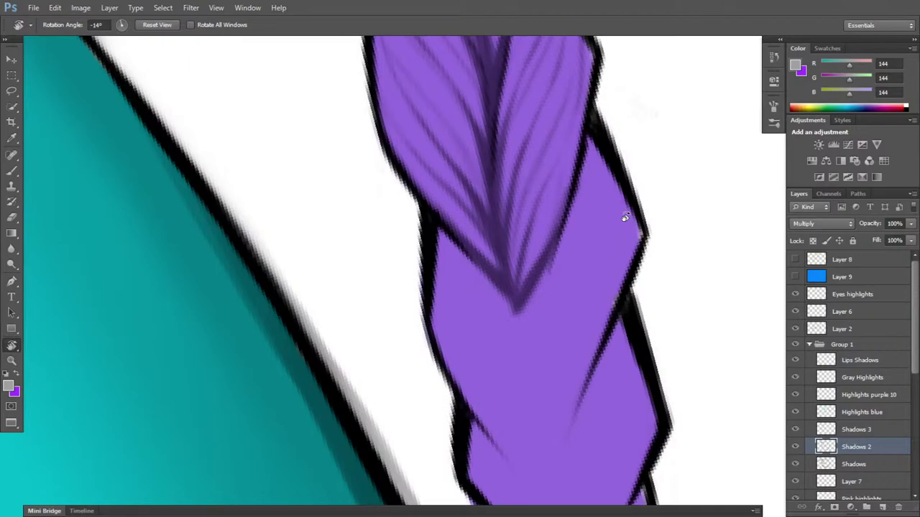
key(e)
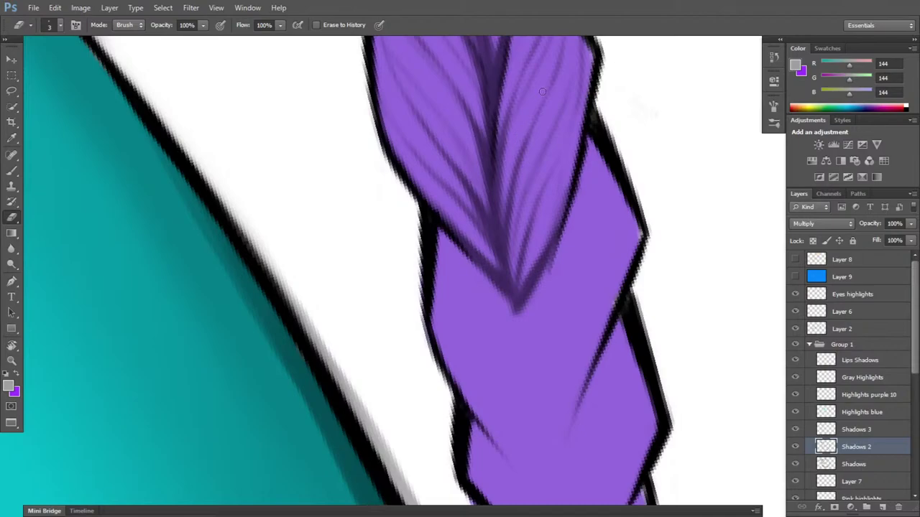
key(alt+bracketleft)
key(e)
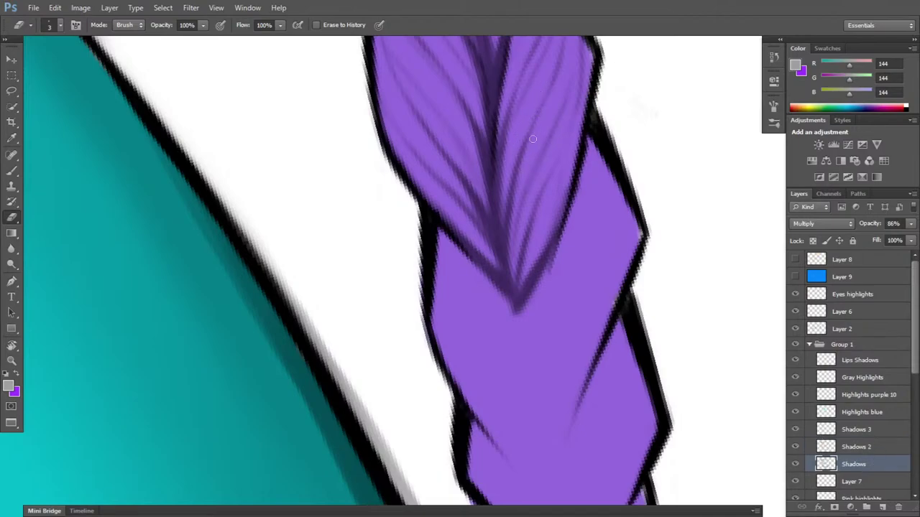
key(space)
drag(547, 172, 547, 244)
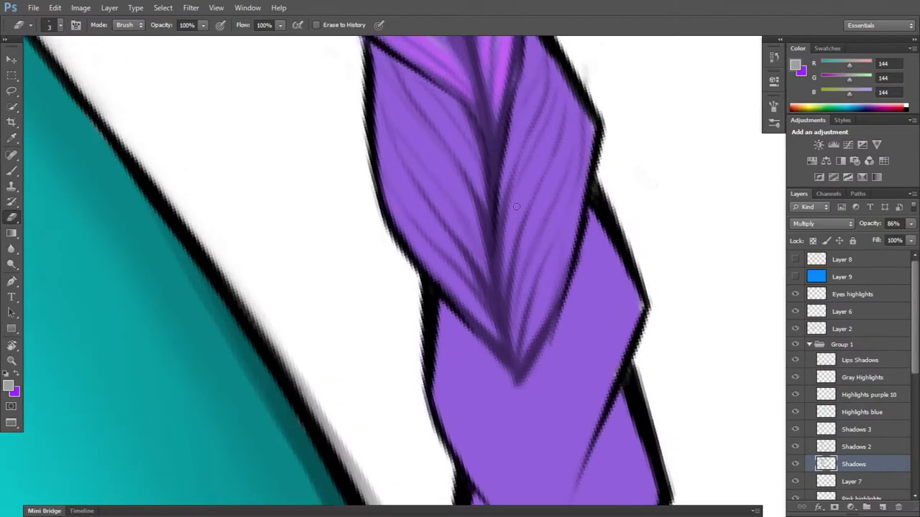
key(e)
key(space)
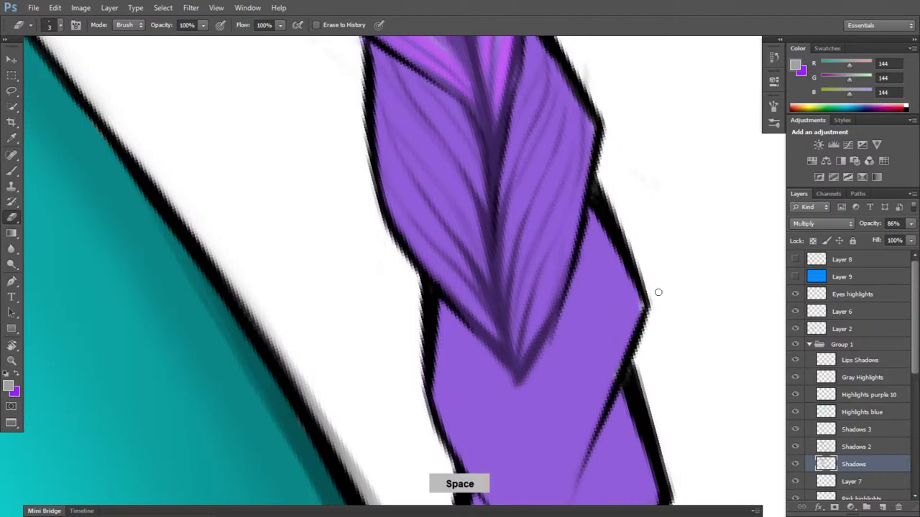
- Paint purple (138, 0, 255) highlights near the outer half's tip on the Highlights purple 10 layer and trim them with the Eraser
click(879, 399)
click(878, 397)
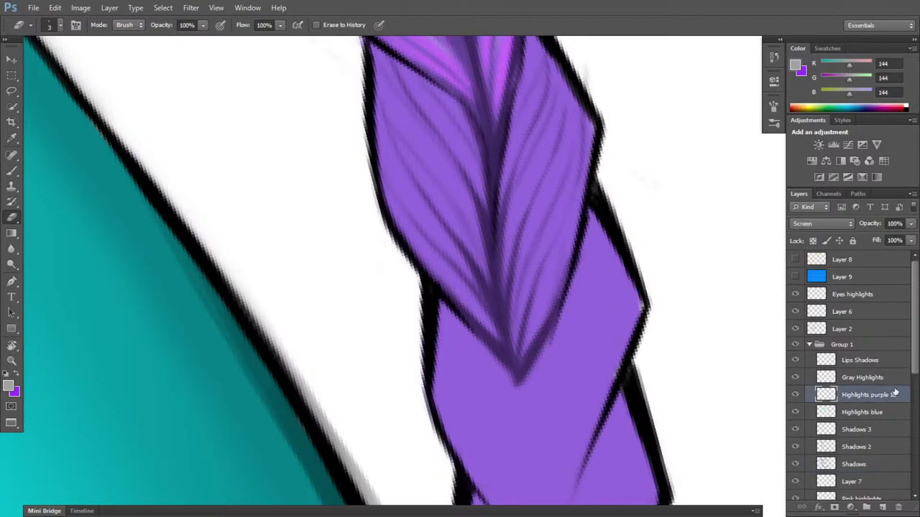
key(x)
key(b)
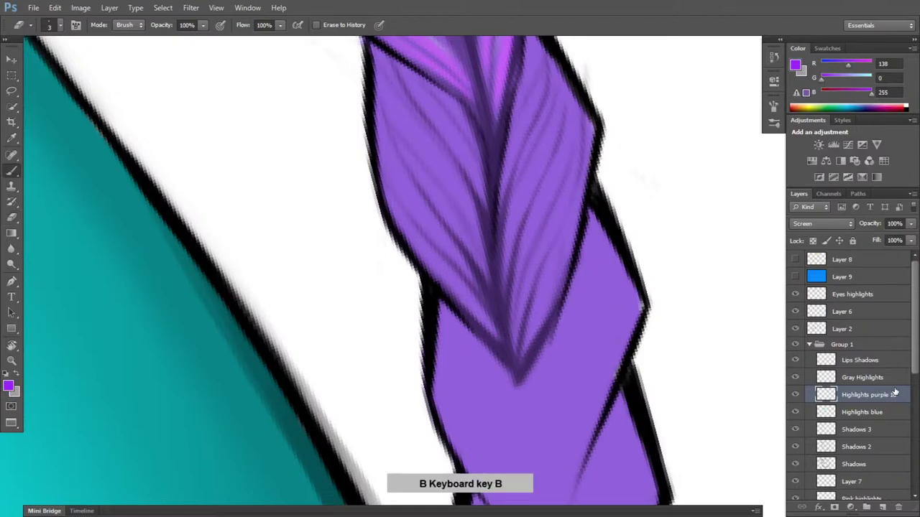
drag(524, 348, 557, 282)
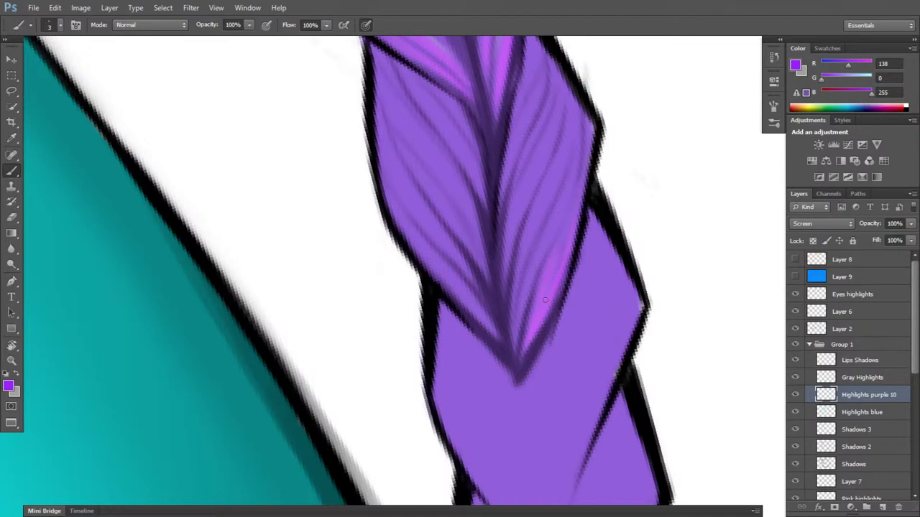
key(e)
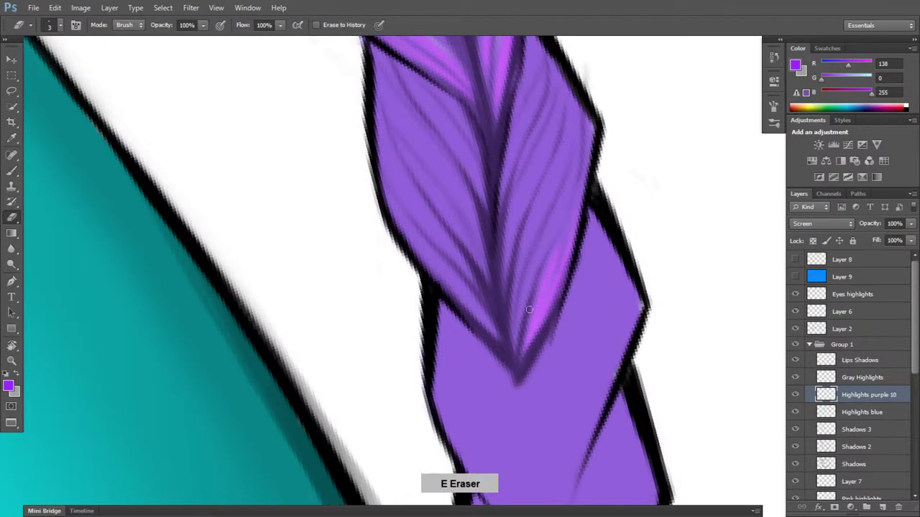
- Continue the purple highlights between the shadow strands over the rest of the segment's outer half
key(space)
drag(593, 208, 567, 340)
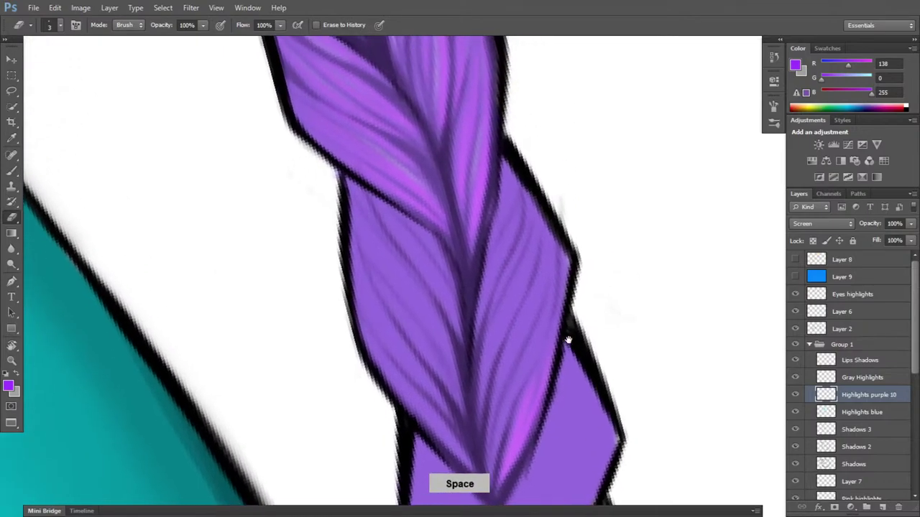
key(b)
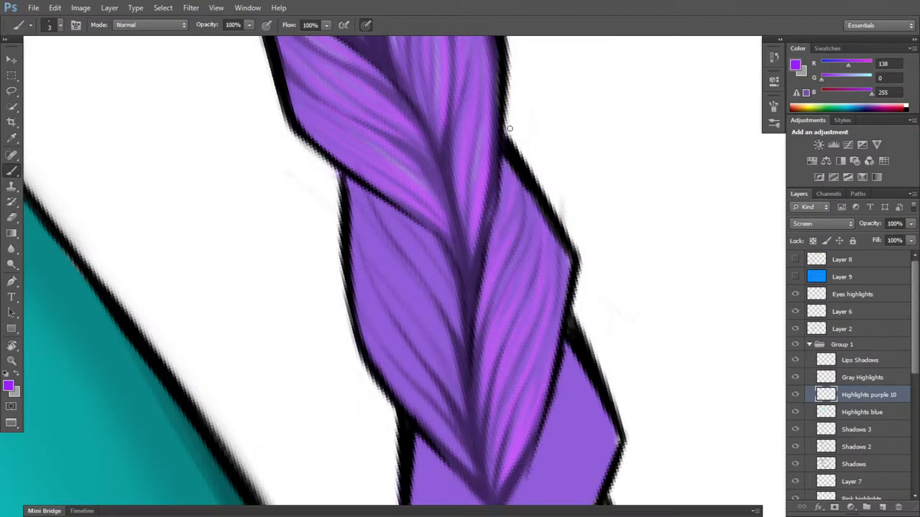
- Paint purple highlights between the shadow strands across the segment's teal-facing half
key(r)
mouse_move(626, 319)
mouse_down()
mouse_move(529, 493)
mouse_move(474, 496)
mouse_up()
key(b)
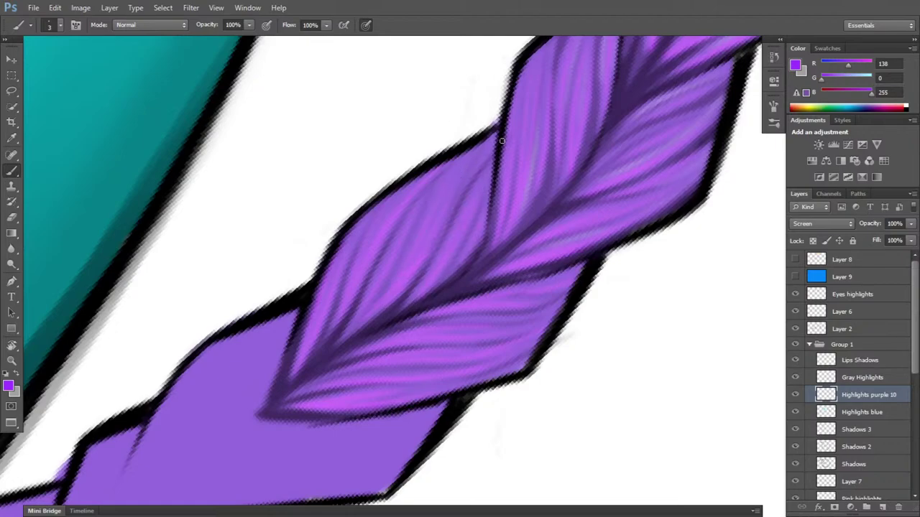
- Add thin gray (144, 144, 144) highlight strands to the segment's outer half on the Gray Highlights layer
key(r)
drag(654, 337, 570, 160)
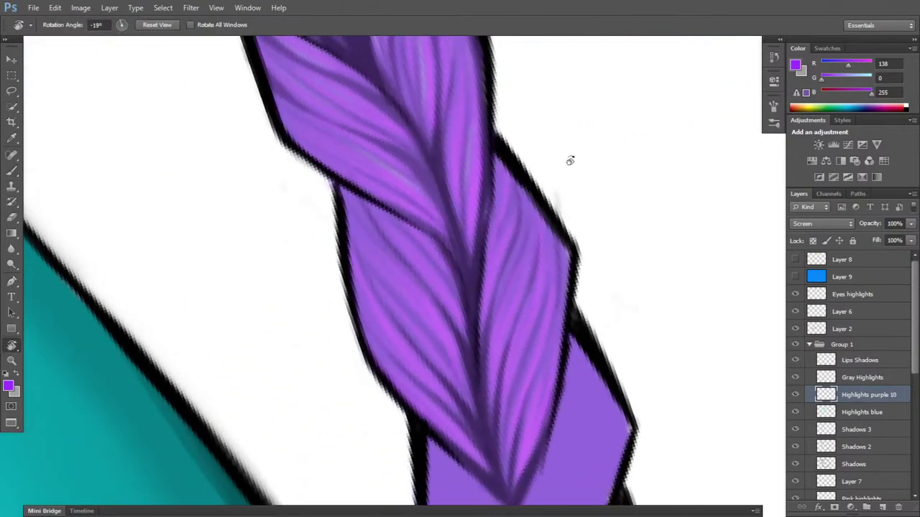
click(877, 379)
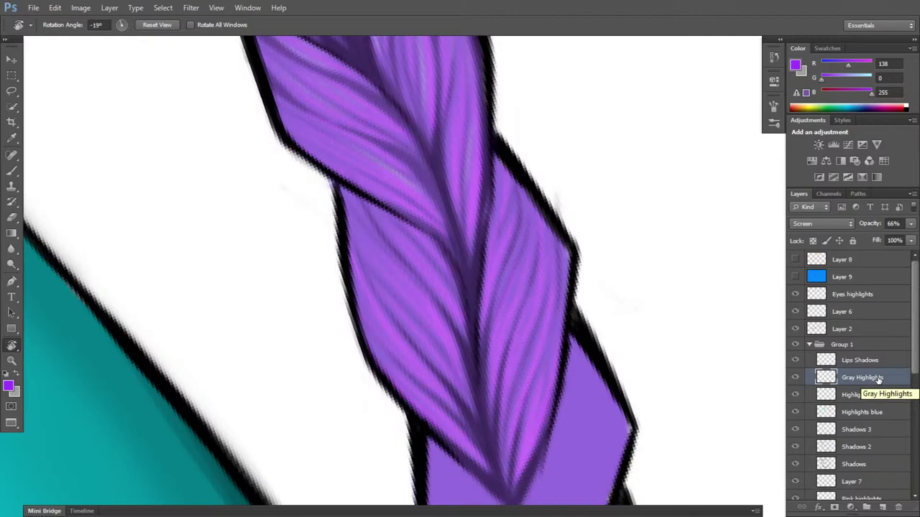
key(x)
key(b)
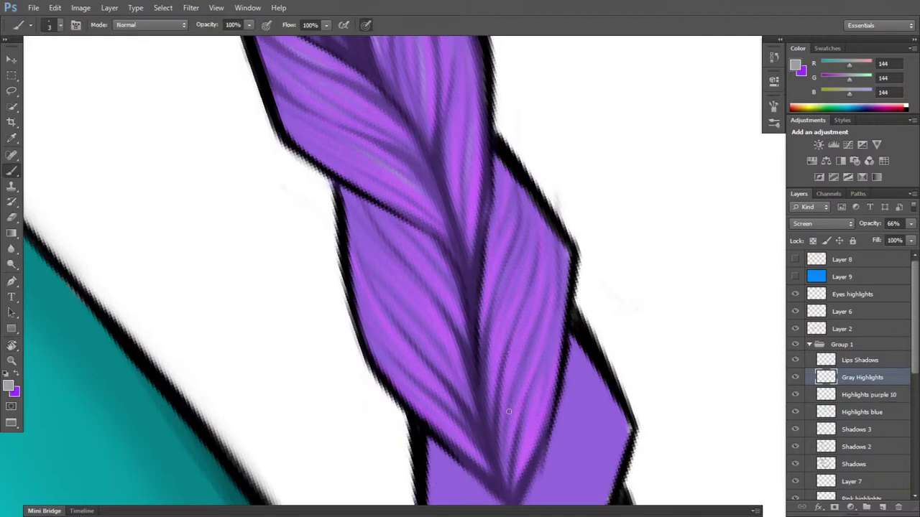
drag(517, 389, 540, 327)
drag(546, 376, 555, 316)
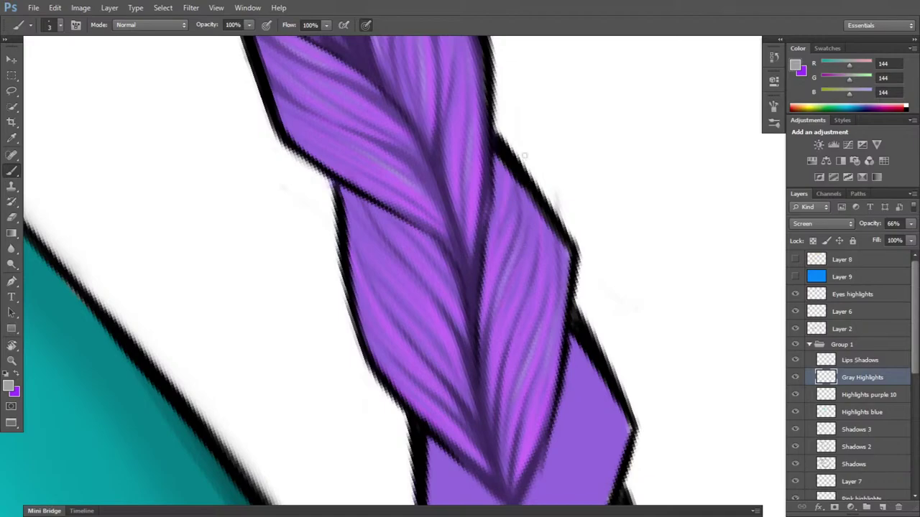
drag(492, 222, 499, 160)
- Add thin gray highlight strands to the teal-facing half, from mid-segment to the upper end, and clean them with the Eraser
key(r)
drag(623, 338, 468, 478)
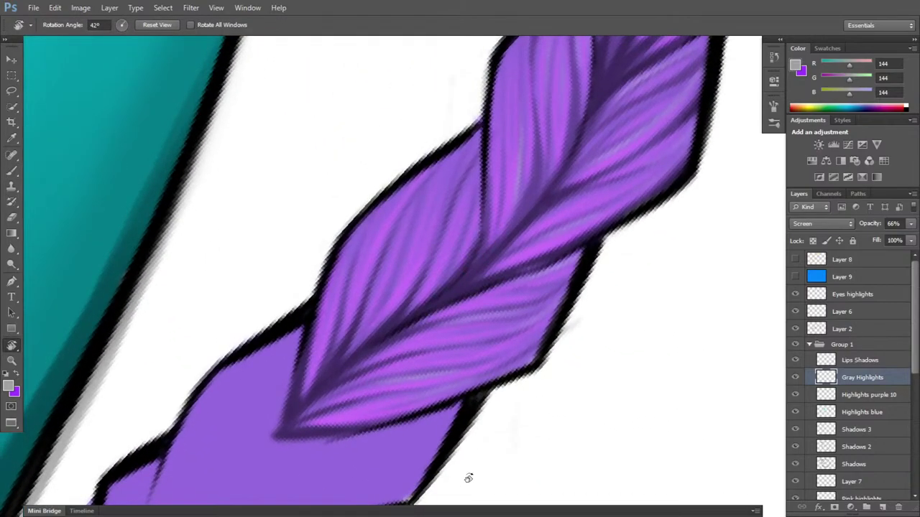
key(b)
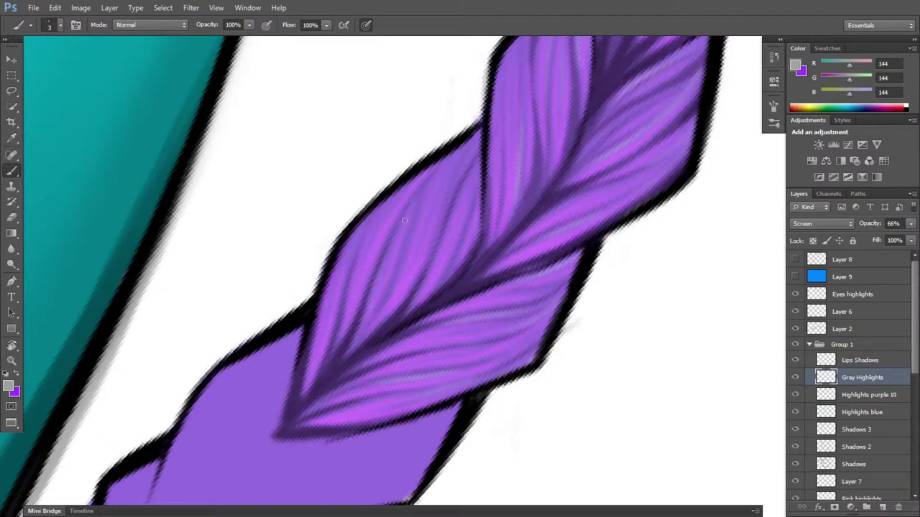
mouse_move(373, 298)
mouse_down()
mouse_move(428, 186)
mouse_move(389, 260)
mouse_move(421, 190)
mouse_up()
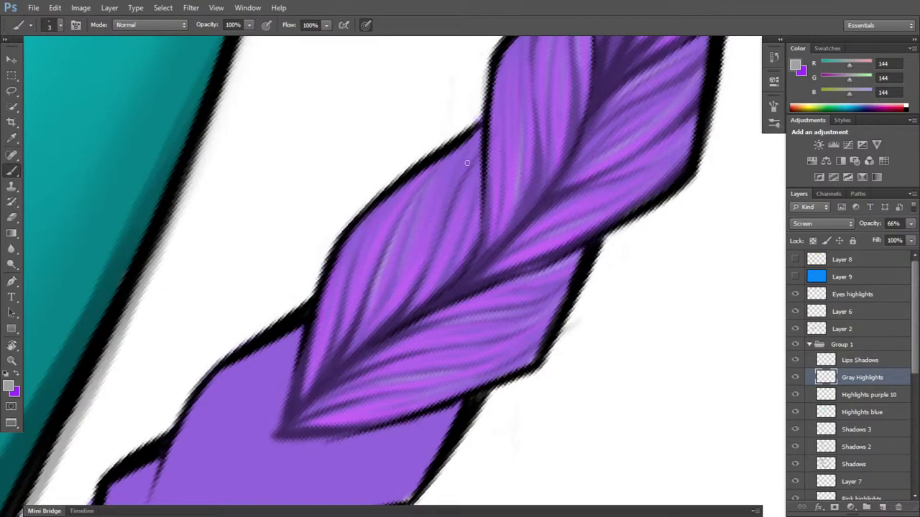
drag(447, 207, 471, 154)
key(e)
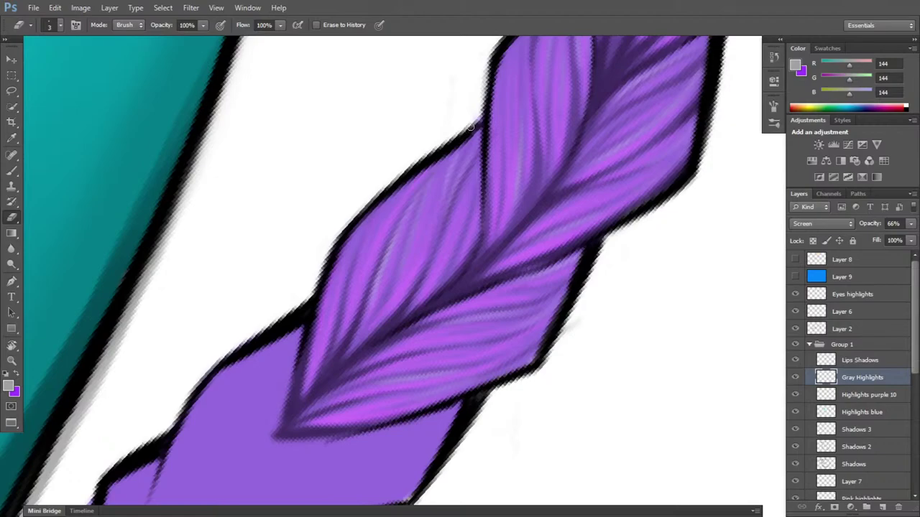
key(b)
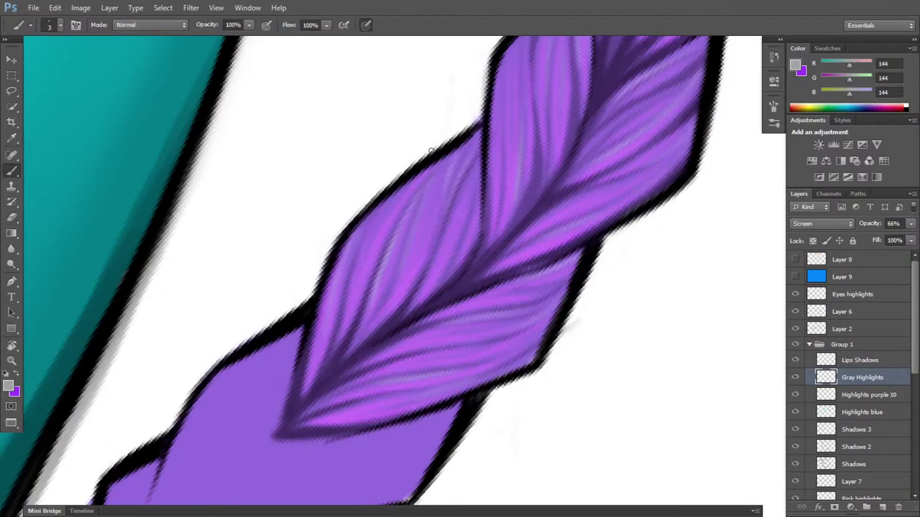
- Outline the V-shaped lower edge of the next unshaded braid segment with soft shadow strokes on the Shadows layer
key(r)
drag(671, 398, 637, 212)
key(space)
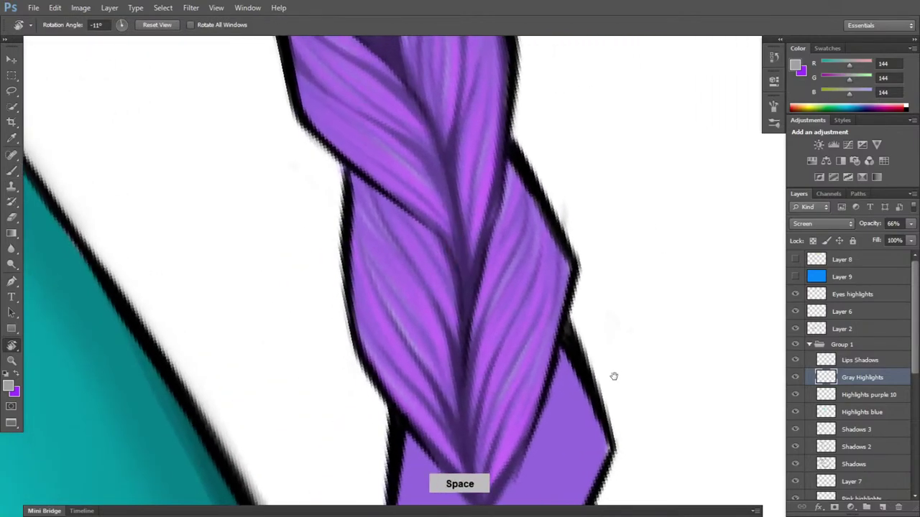
drag(614, 376, 583, 321)
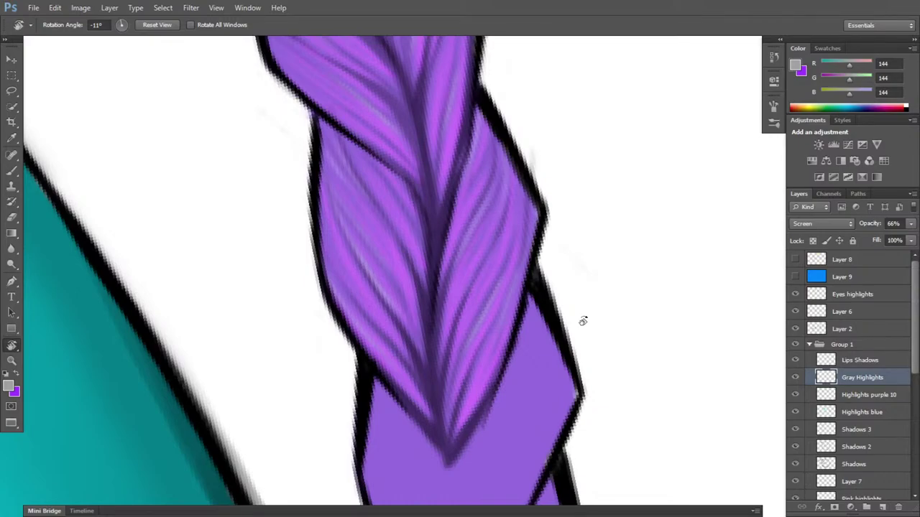
key(e)
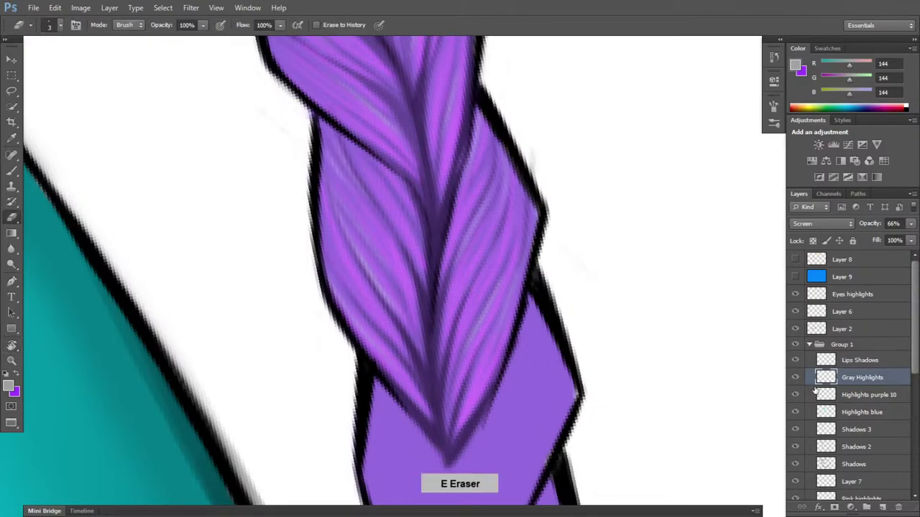
key(space)
drag(623, 378, 595, 291)
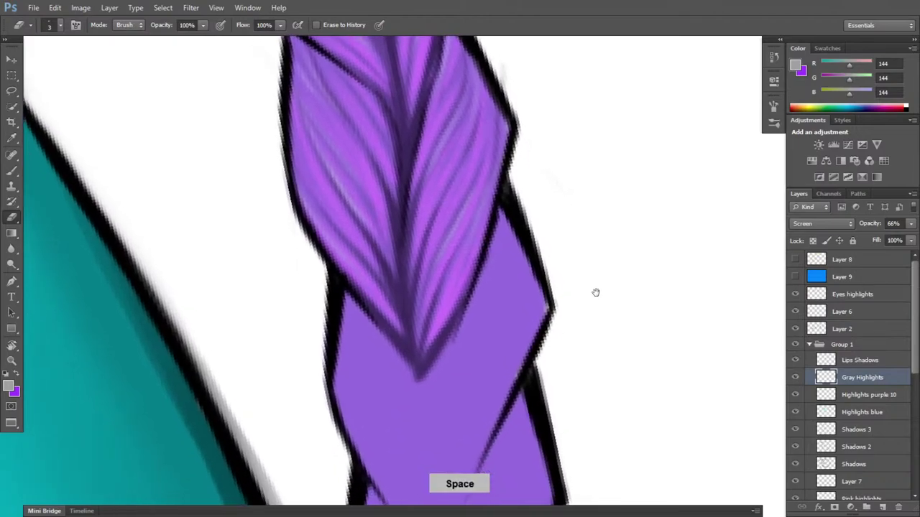
click(865, 468)
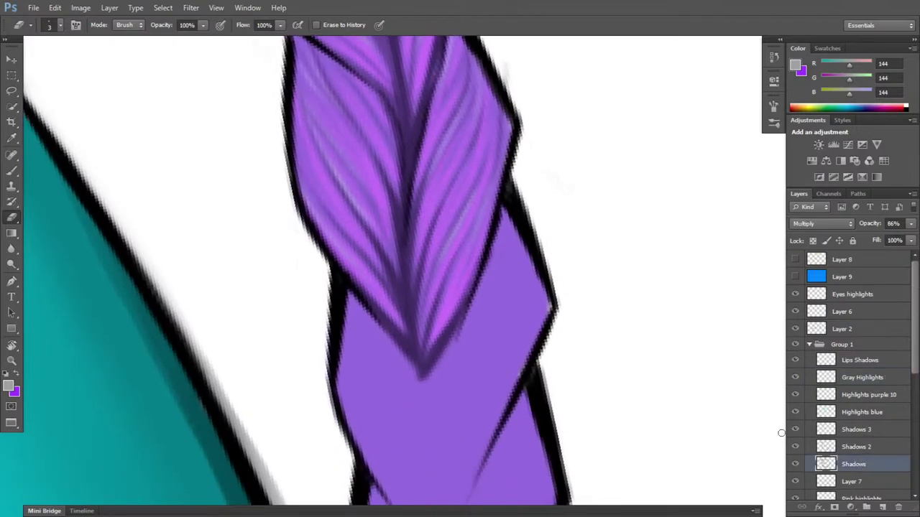
key(r)
drag(639, 358, 574, 400)
key(space)
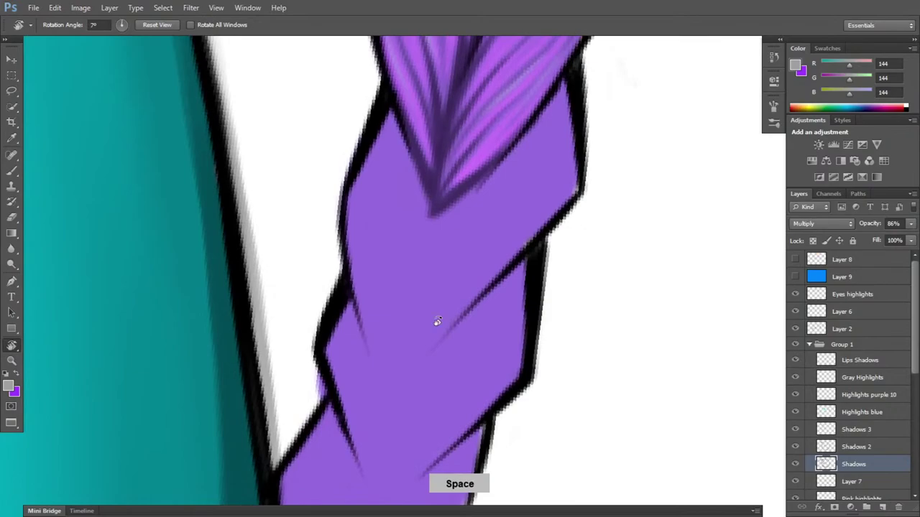
key(b)
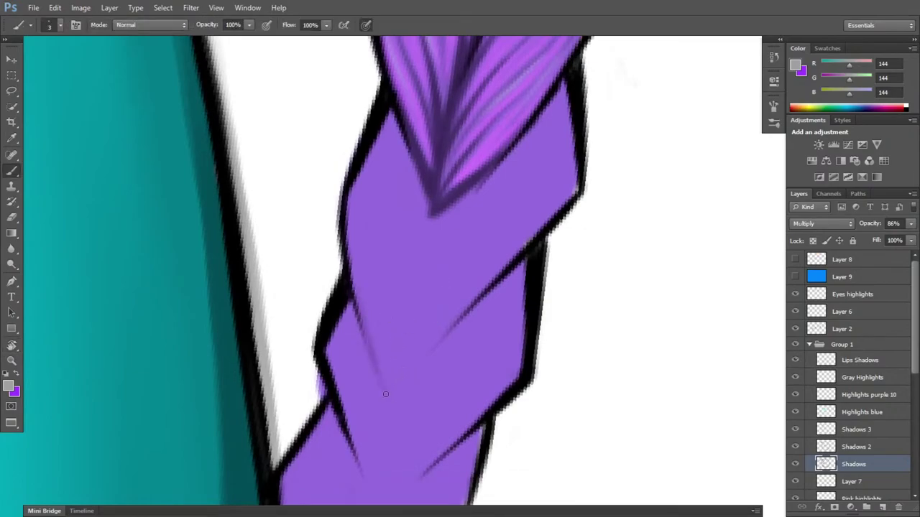
drag(388, 390, 510, 273)
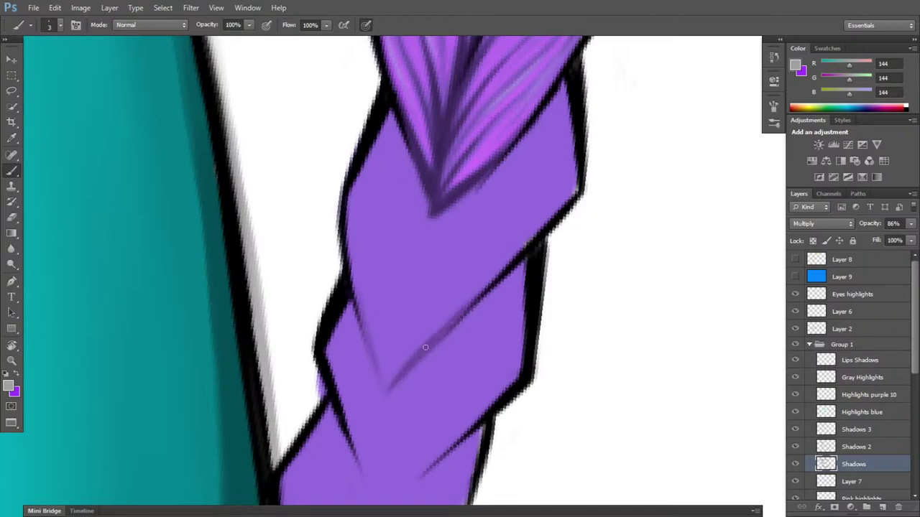
mouse_move(365, 334)
mouse_down()
mouse_move(390, 384)
mouse_move(360, 301)
mouse_up()
- Paint the segment's curved center line and the first shadow strands branching across its teal-facing half
mouse_move(390, 374)
mouse_down()
mouse_move(408, 266)
mouse_move(401, 298)
mouse_move(429, 217)
mouse_up()
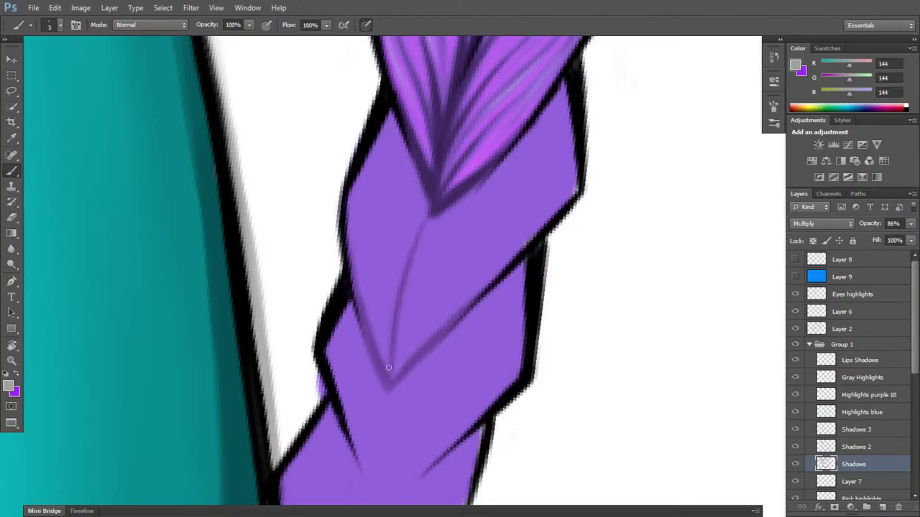
drag(391, 381, 398, 320)
drag(411, 263, 432, 213)
drag(393, 304, 365, 146)
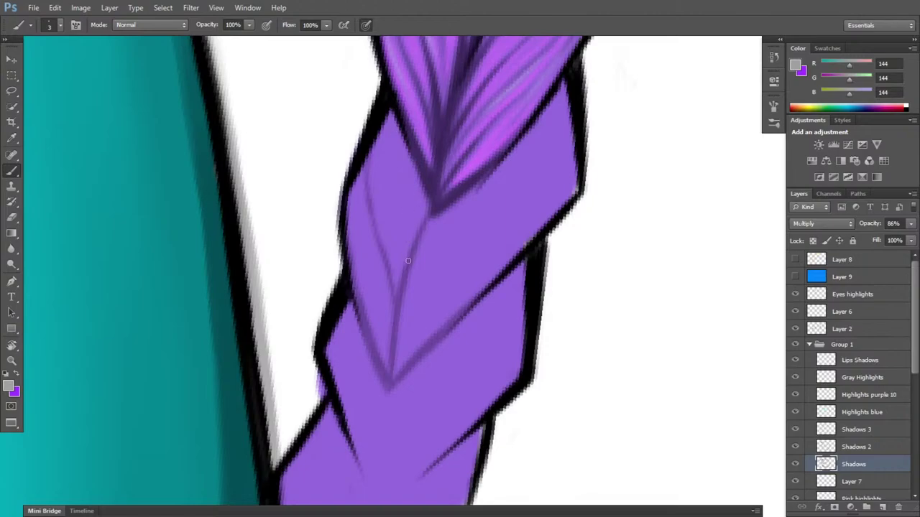
drag(410, 226, 390, 121)
mouse_move(413, 241)
mouse_down()
mouse_move(393, 166)
mouse_move(412, 209)
mouse_move(397, 135)
mouse_up()
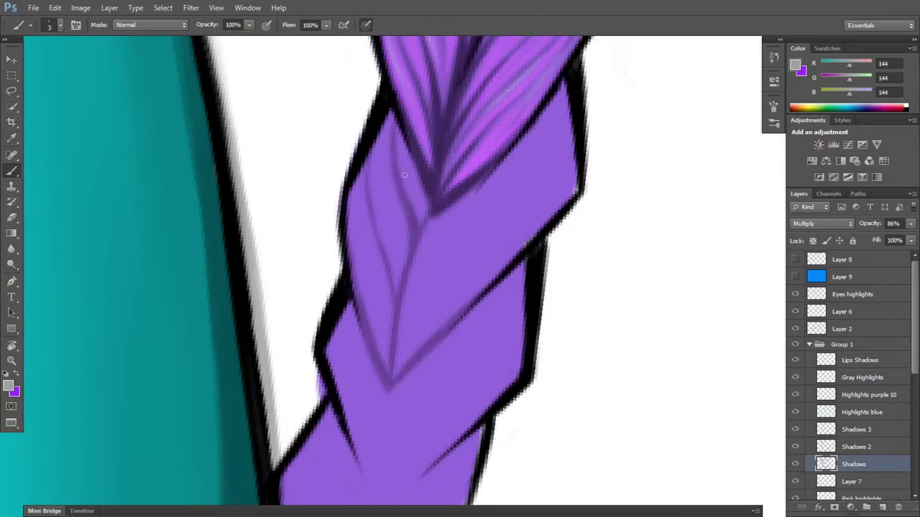
- Refine the teal-facing strands with the Eraser and thicken the lower strand where it meets the center line
key(e)
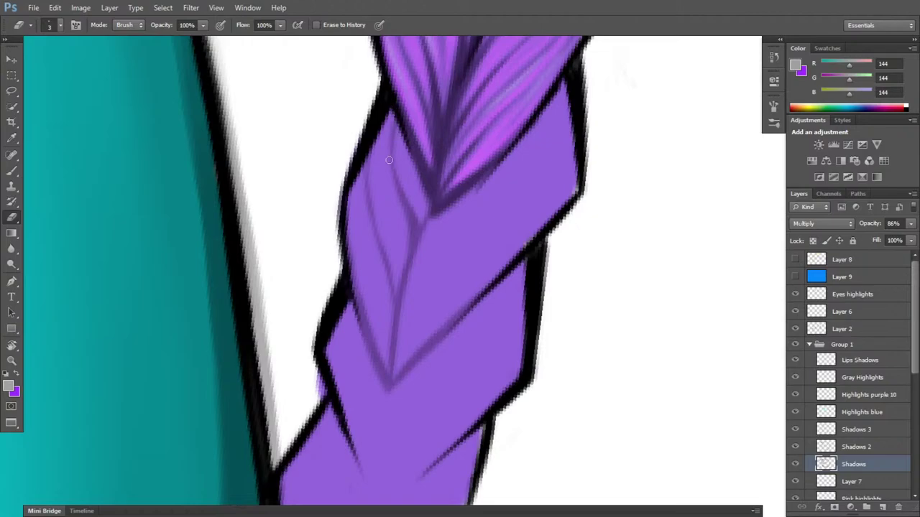
key(b)
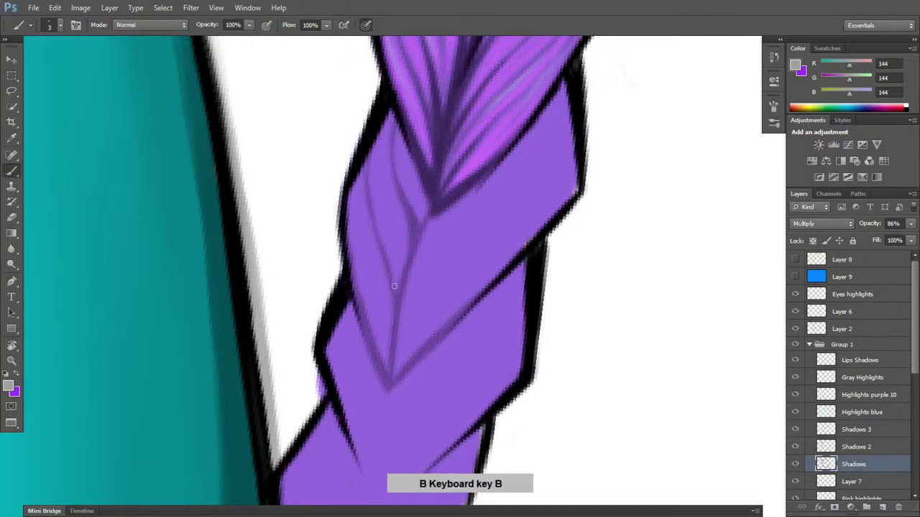
drag(393, 286, 386, 250)
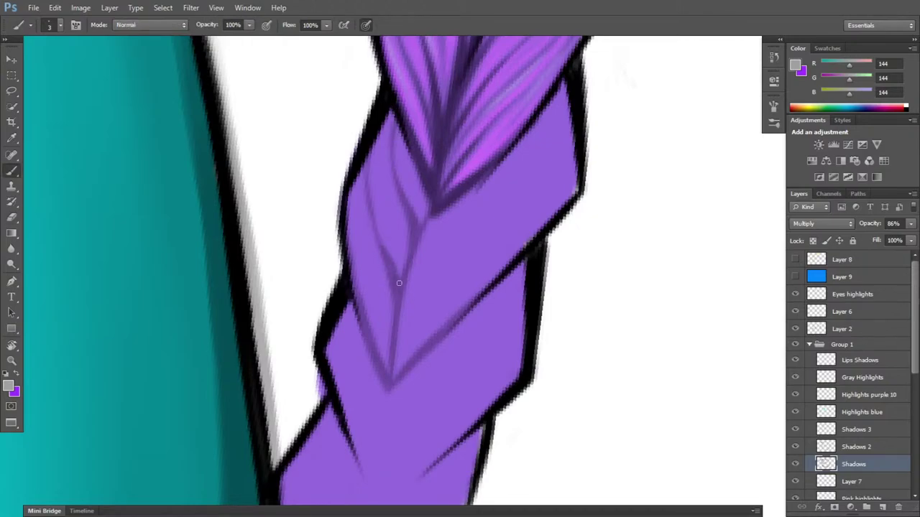
key(e)
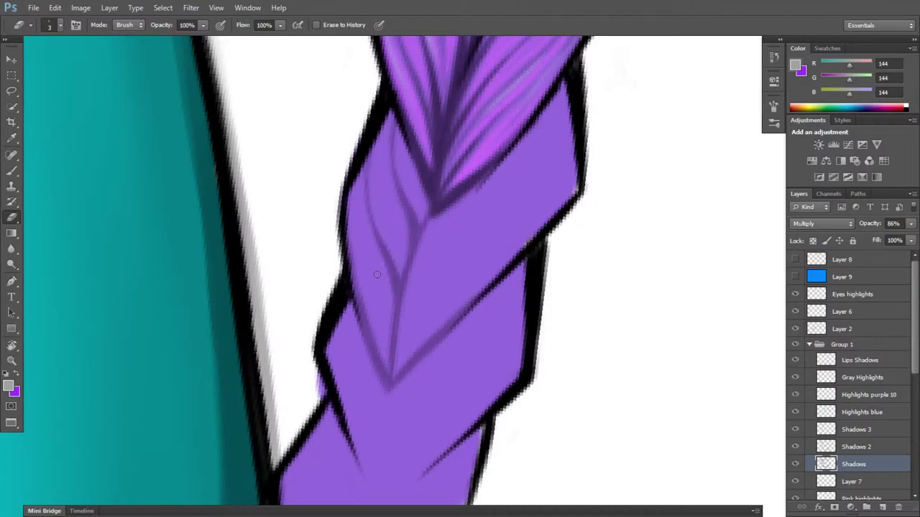
- Paint long curved shadow strands from the center line and lower tip across the segment's outer half
key(r)
mouse_move(618, 323)
mouse_down()
mouse_move(608, 364)
mouse_move(633, 258)
mouse_up()
key(b)
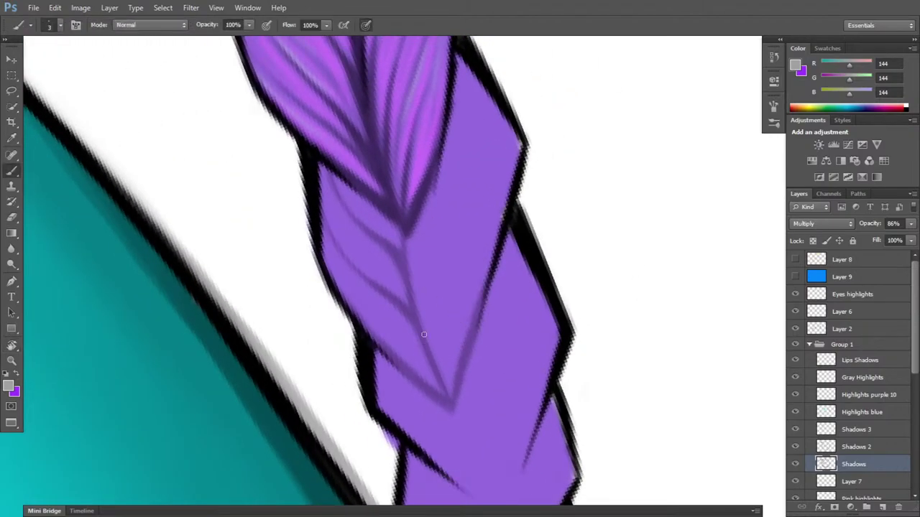
mouse_move(442, 265)
mouse_down()
mouse_move(429, 315)
mouse_move(492, 167)
mouse_move(501, 118)
mouse_up()
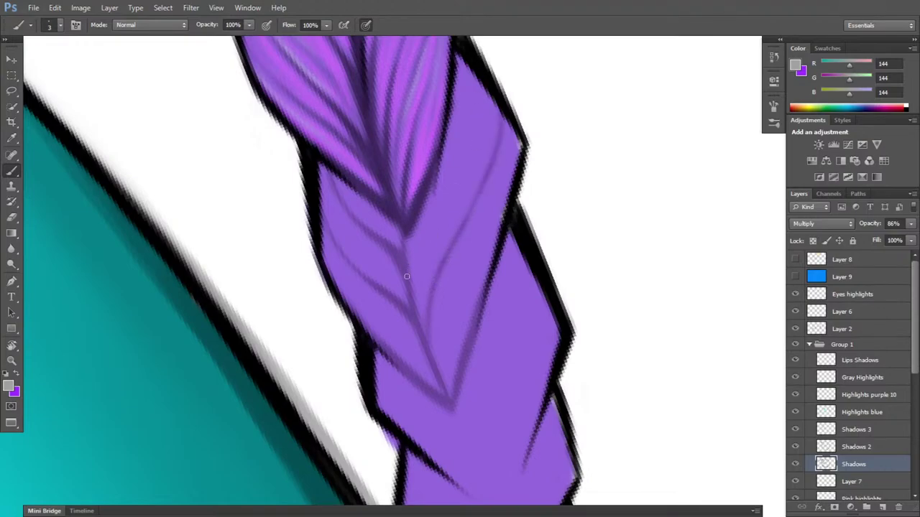
mouse_move(409, 255)
mouse_down()
mouse_move(473, 141)
mouse_move(431, 204)
mouse_move(475, 93)
mouse_up()
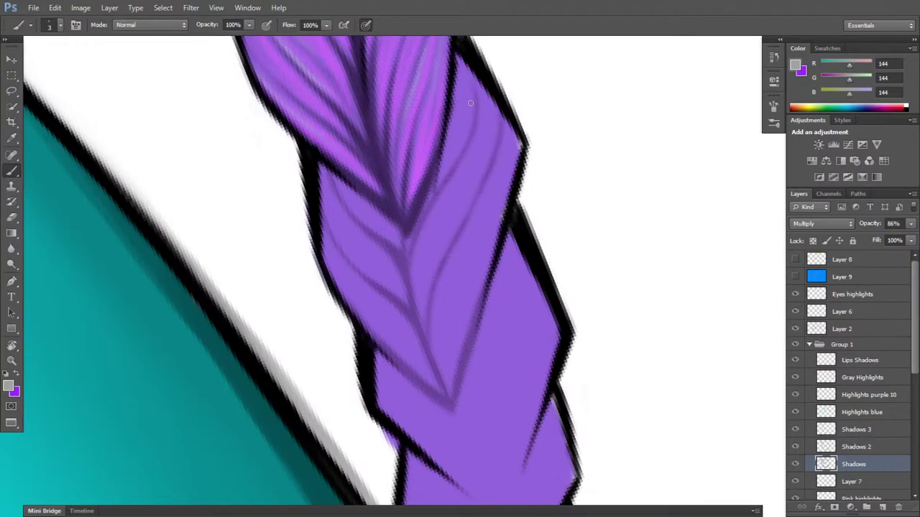
key(b)
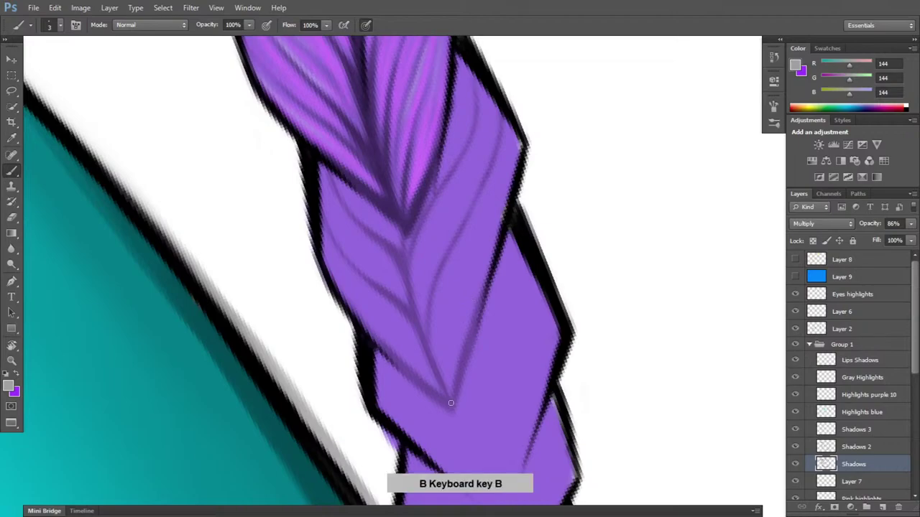
drag(450, 403, 467, 264)
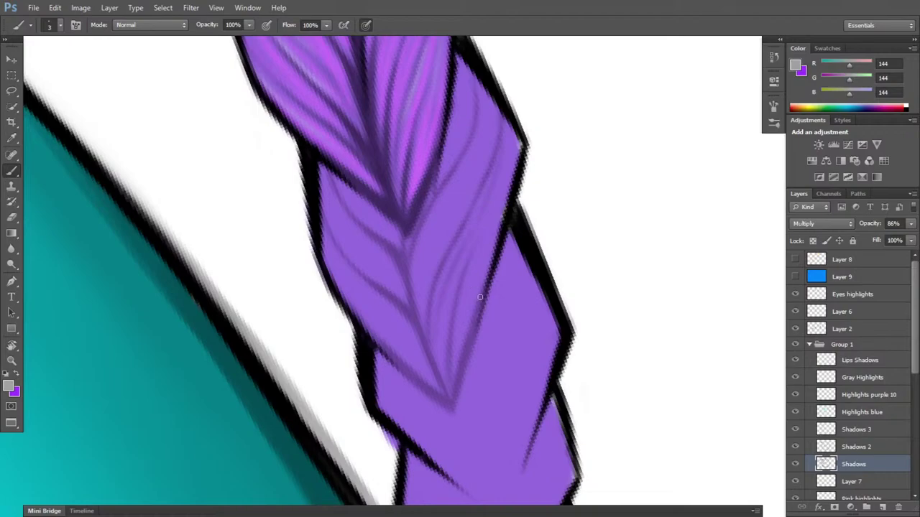
mouse_move(478, 294)
mouse_down()
mouse_move(498, 197)
mouse_move(438, 262)
mouse_move(374, 274)
mouse_up()
- Fill the gaps in the teal-facing half with additional thin shadow strands up to the segment's upper end
key(r)
key(b)
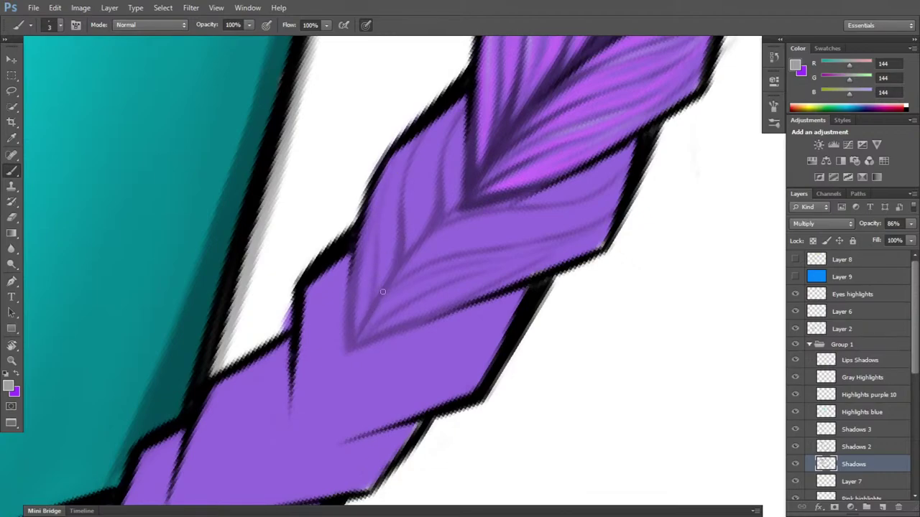
drag(377, 280, 398, 179)
drag(405, 250, 421, 186)
drag(413, 218, 447, 123)
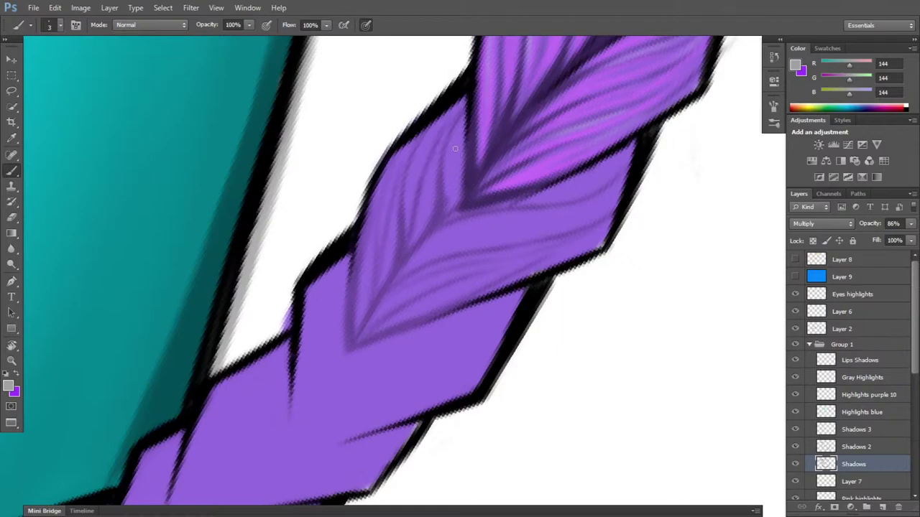
drag(450, 194, 459, 139)
- Add a further thin shadow strand from the center line across the segment's outer half
key(r)
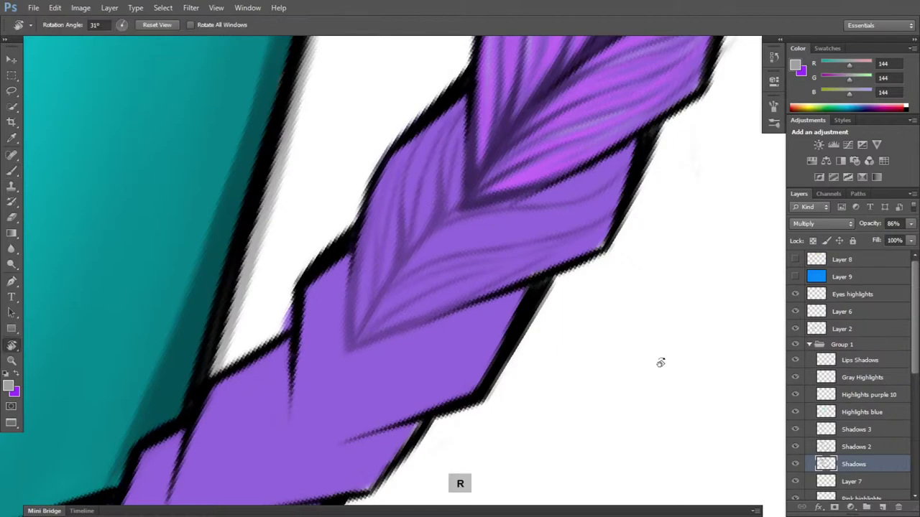
drag(659, 364, 659, 185)
key(b)
mouse_move(414, 294)
mouse_down()
mouse_move(453, 203)
mouse_move(509, 127)
mouse_up()
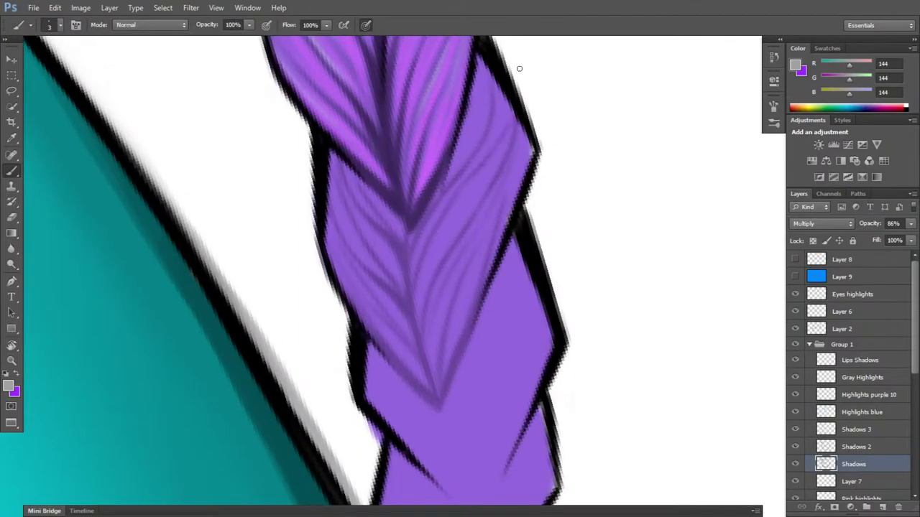
- Darken the segment's center line from the lower tip upward on the Shadows 2 layer
click(871, 448)
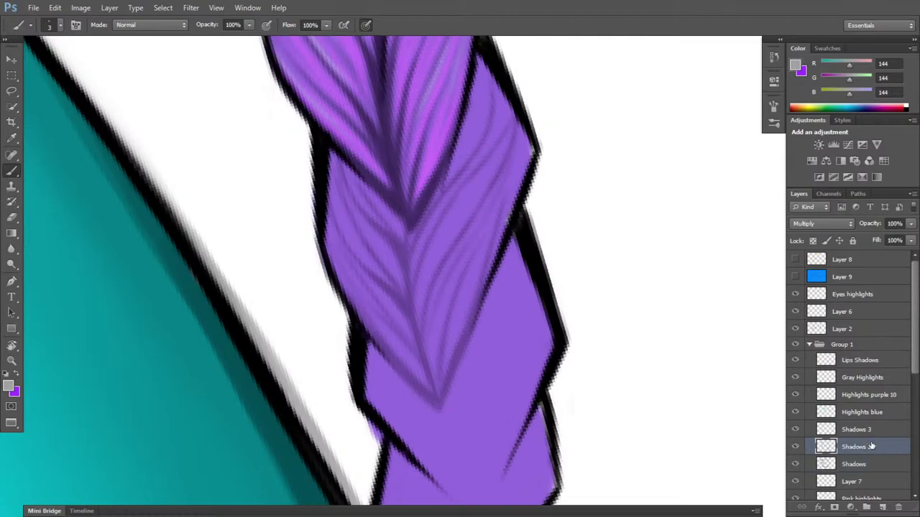
key(r)
mouse_move(608, 312)
mouse_down()
mouse_move(529, 472)
mouse_move(521, 469)
mouse_up()
key(b)
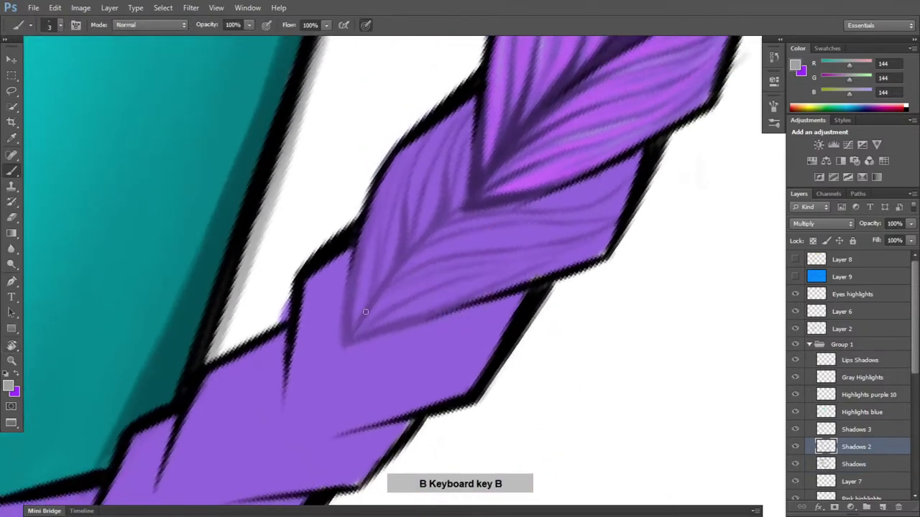
drag(350, 336, 427, 239)
drag(383, 292, 449, 214)
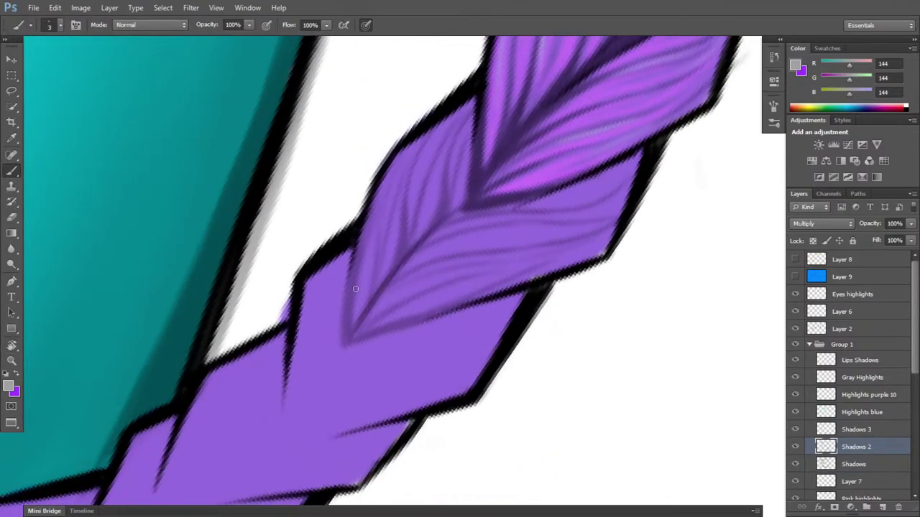
- Deepen the teal-facing half's lower edge and strand bases with darker strokes on the Shadows 2 layer
mouse_move(346, 335)
mouse_down()
mouse_move(358, 245)
mouse_move(372, 219)
mouse_move(364, 232)
mouse_up()
drag(355, 281, 382, 195)
drag(371, 299, 384, 213)
drag(394, 274, 402, 208)
drag(401, 244, 406, 211)
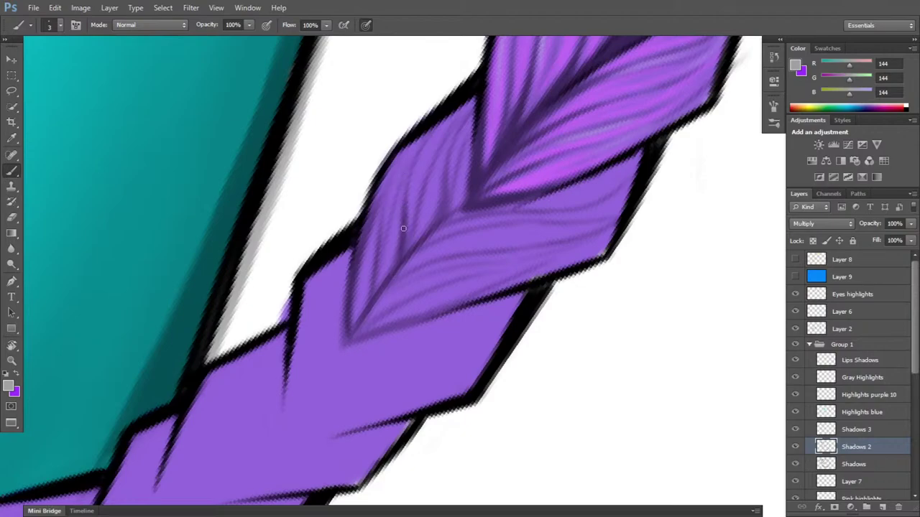
key(r)
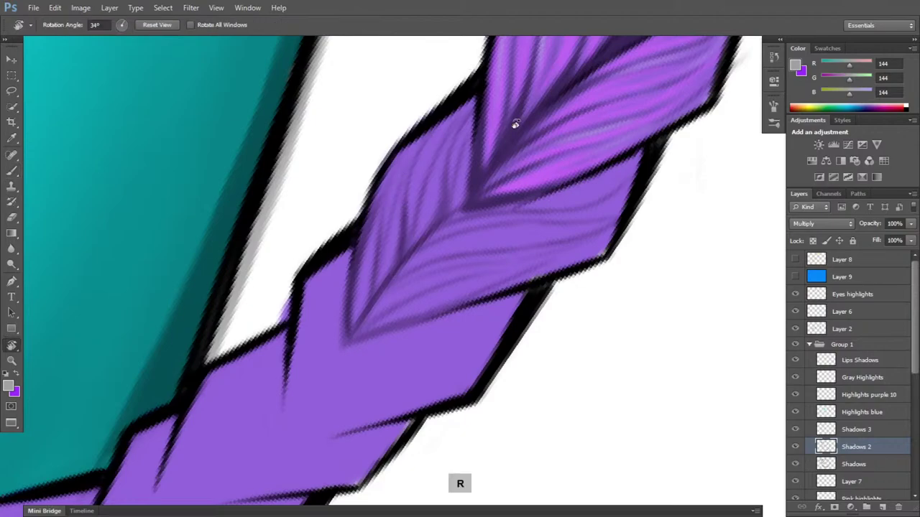
drag(516, 123, 417, 115)
key(b)
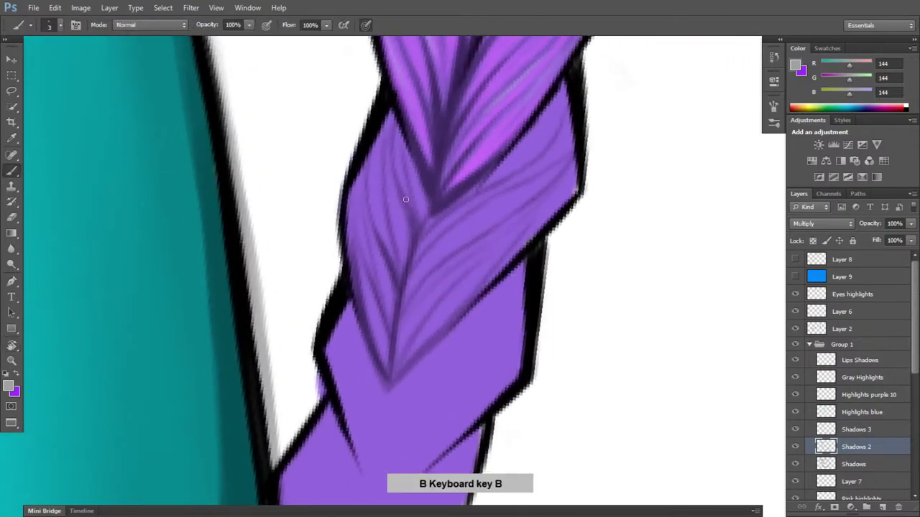
mouse_move(413, 235)
mouse_down()
mouse_move(388, 174)
mouse_move(392, 148)
mouse_up()
- Deepen the outer half's strands, lower tip and outer edge with darker strokes on the Shadows 2 layer
key(r)
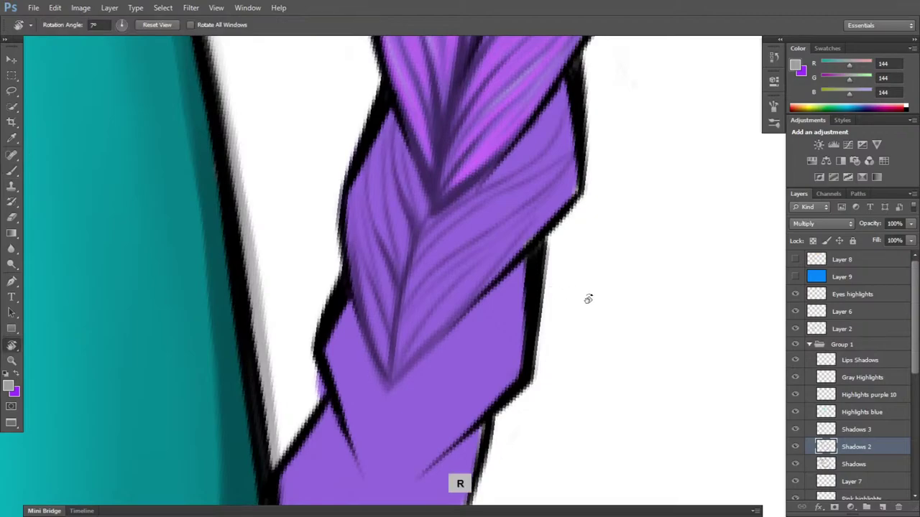
drag(589, 300, 592, 214)
key(b)
mouse_move(433, 362)
mouse_down()
mouse_move(430, 316)
mouse_move(472, 198)
mouse_up()
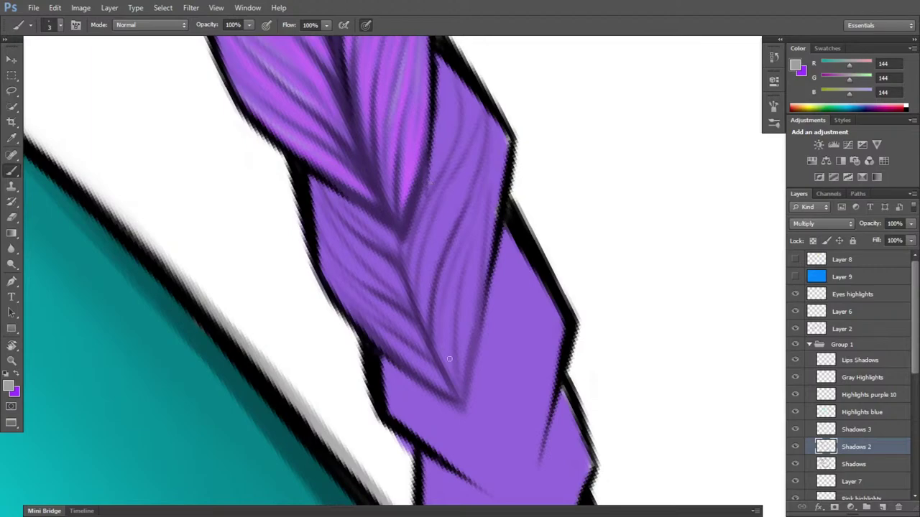
drag(462, 392, 454, 333)
mouse_move(463, 399)
mouse_down()
mouse_move(452, 277)
mouse_move(471, 356)
mouse_move(481, 278)
mouse_up()
mouse_move(475, 315)
mouse_down()
mouse_move(487, 211)
mouse_move(483, 129)
mouse_up()
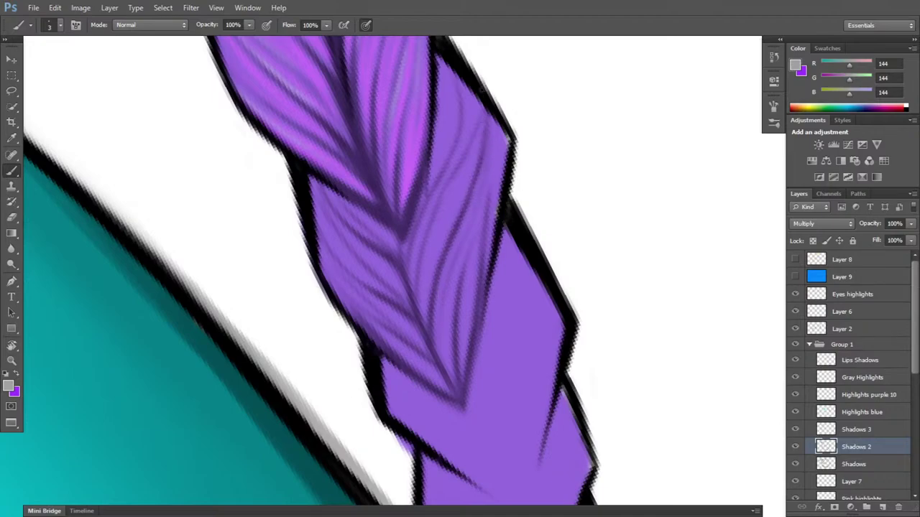
- Darken the upper center line and the junction with the segment above on the Shadows 2 layer
mouse_move(406, 280)
mouse_down()
mouse_move(421, 208)
mouse_move(405, 260)
mouse_move(400, 253)
mouse_up()
drag(421, 196, 417, 222)
drag(428, 177, 422, 205)
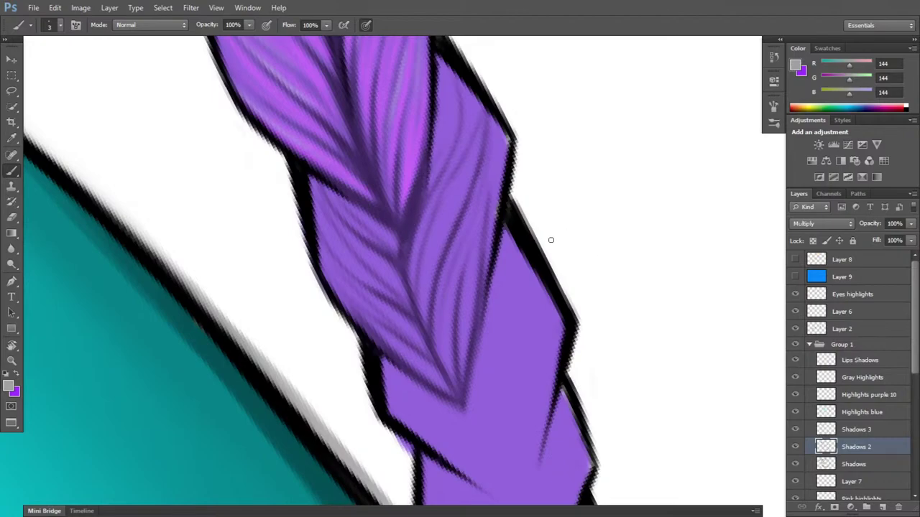
- Add darker strokes along the outer half's upper inner edge, beside the segment above, on the Shadows 2 layer
key(space)
drag(552, 235, 544, 409)
key(b)
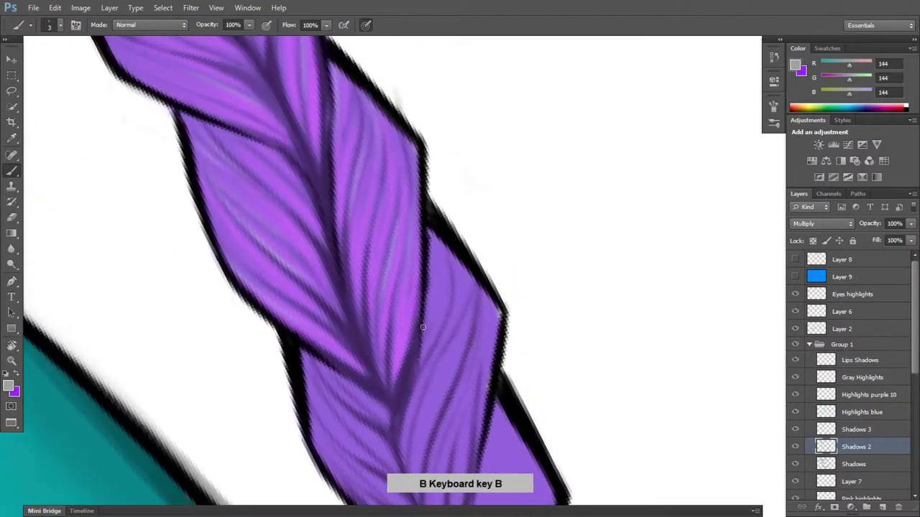
drag(423, 327, 431, 232)
mouse_move(426, 325)
mouse_down()
mouse_move(433, 262)
mouse_move(415, 370)
mouse_move(438, 204)
mouse_move(427, 235)
mouse_move(445, 297)
mouse_up()
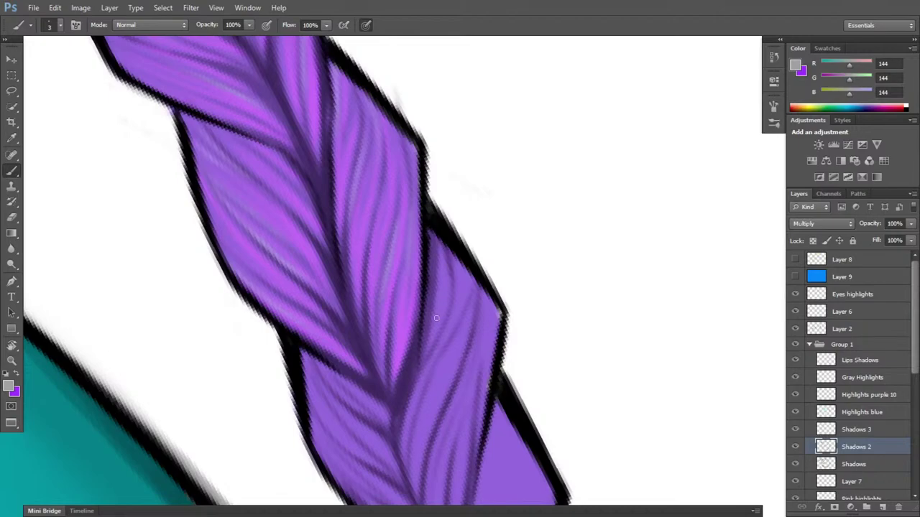
- Paint purple highlight strands between the shadows of the segment's outer half on the Highlights purple 10 layer, trimming them with the eraser
drag(589, 350, 559, 255)
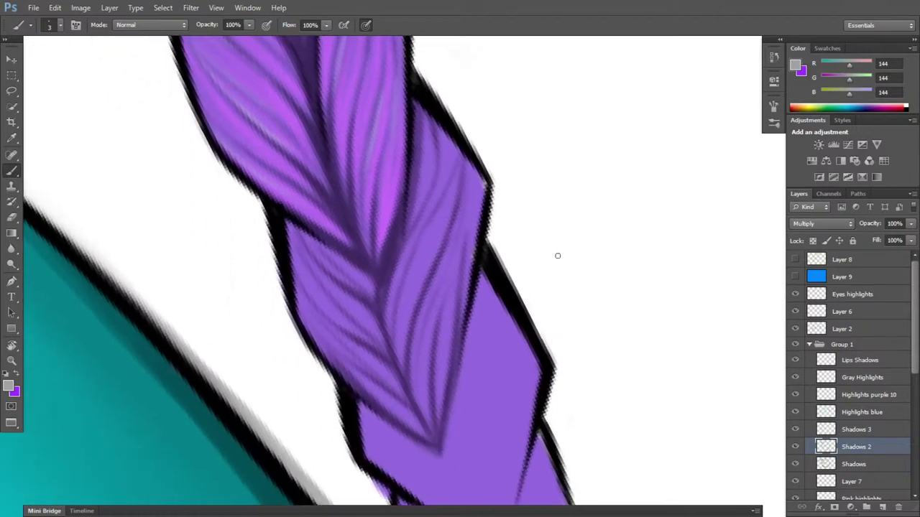
click(875, 396)
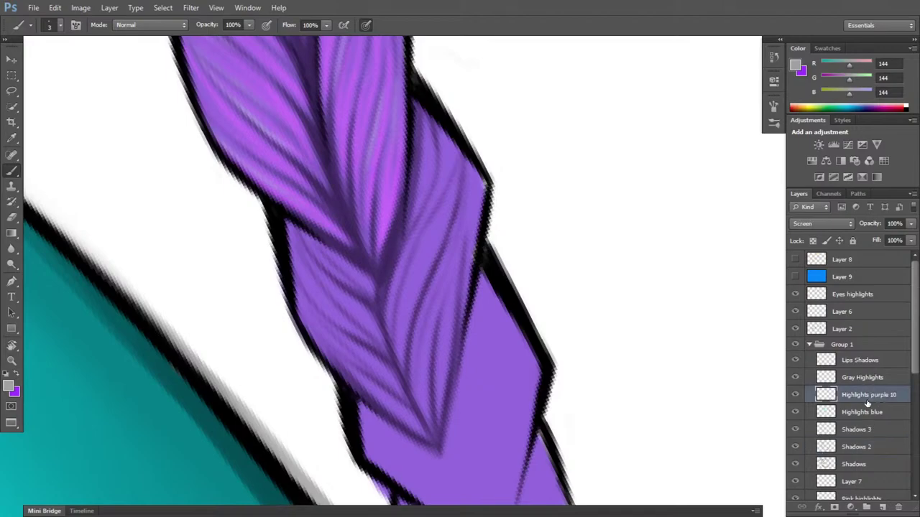
key(x)
key(b)
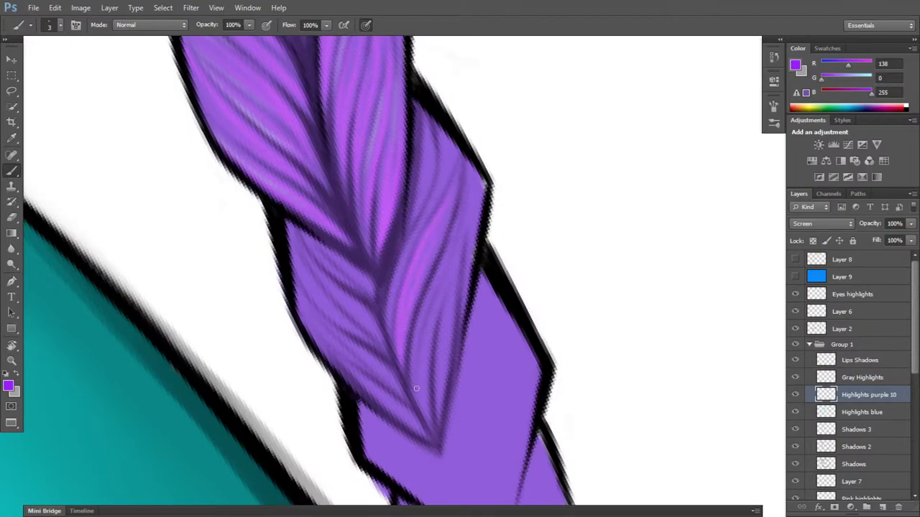
drag(423, 322, 416, 357)
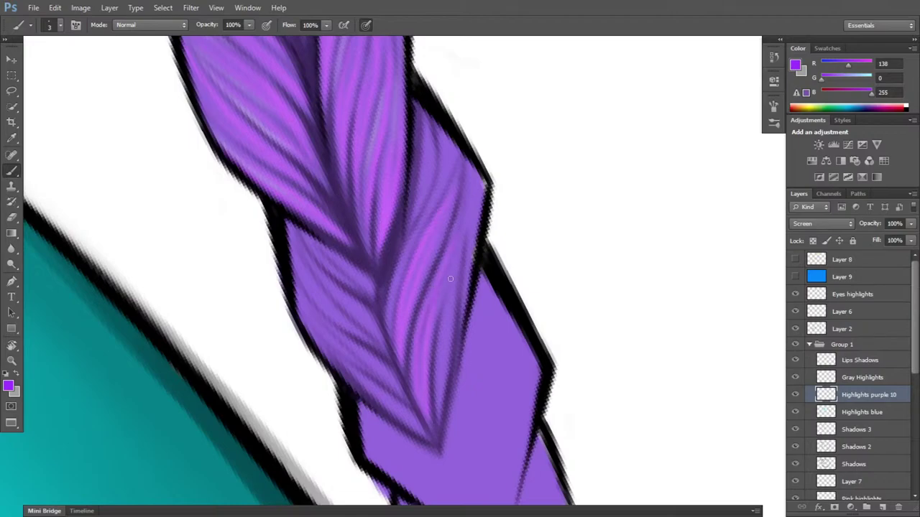
key(e)
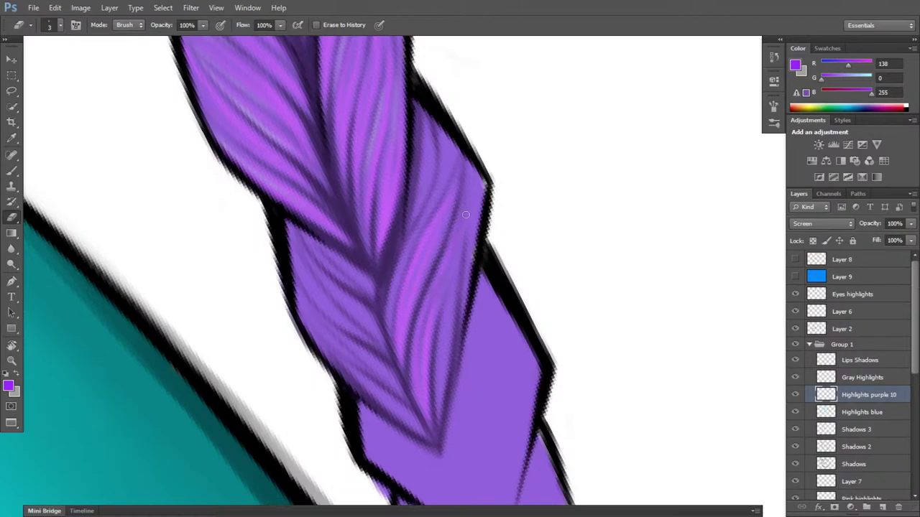
key(b)
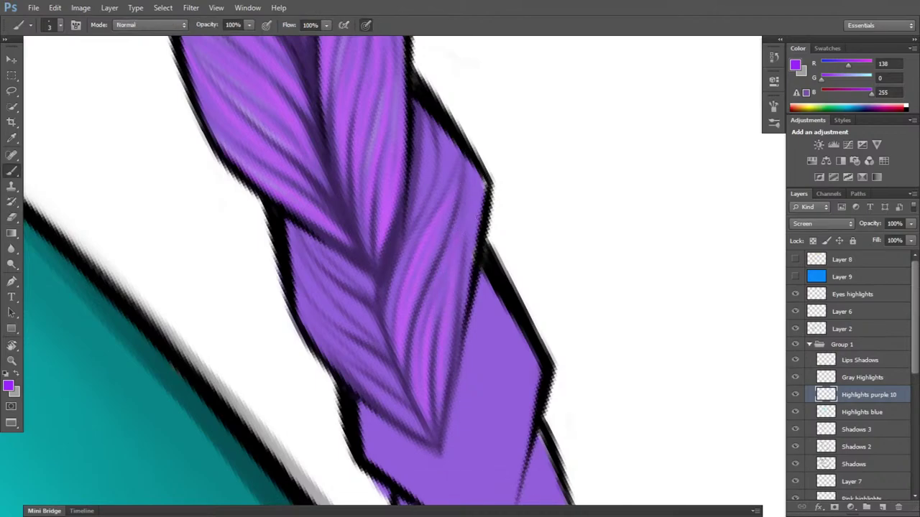
key(e)
key(b)
- Extend the purple highlights into the outer half's upper corner and erase the excess
key(space)
drag(468, 256, 475, 303)
key(b)
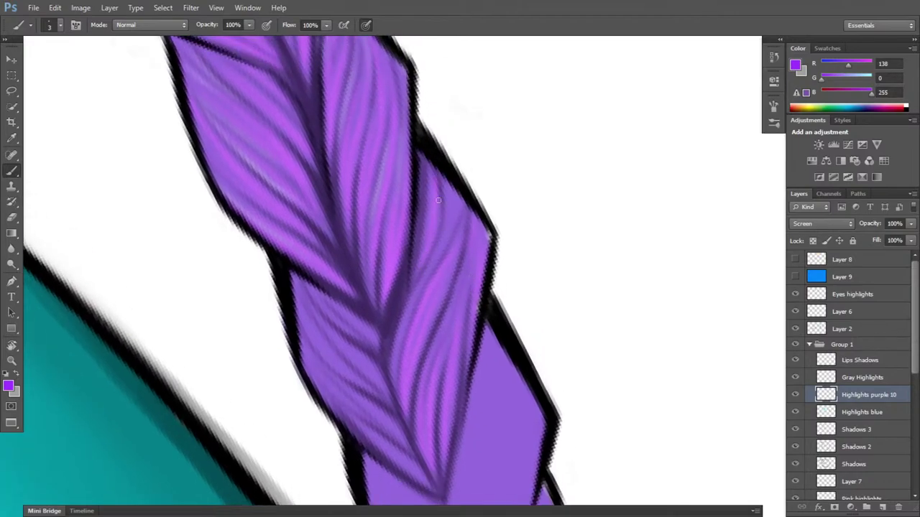
key(e)
key(b)
key(e)
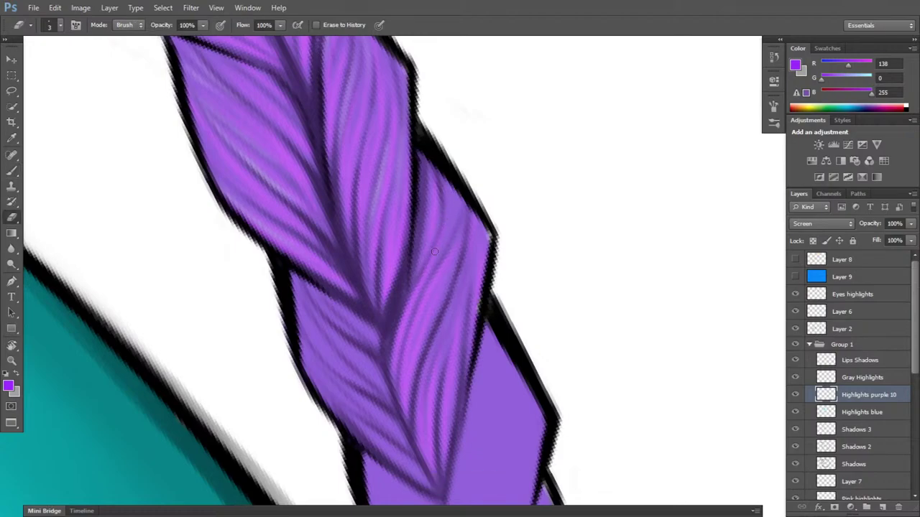
- Paint purple highlight strands between the shadows of the segment's teal-facing half
key(r)
mouse_move(568, 209)
mouse_down()
mouse_move(563, 424)
mouse_move(525, 457)
mouse_up()
key(b)
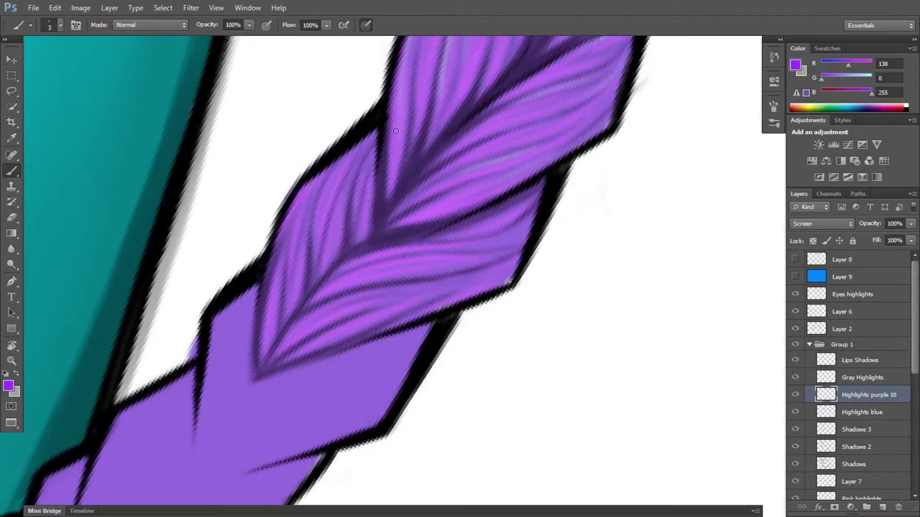
- Outline the next lower segment's tip and center line with thin gray strokes on the Shadows layer
key(r)
mouse_move(630, 355)
mouse_down()
mouse_move(639, 335)
mouse_move(614, 199)
mouse_move(620, 191)
mouse_up()
key(space)
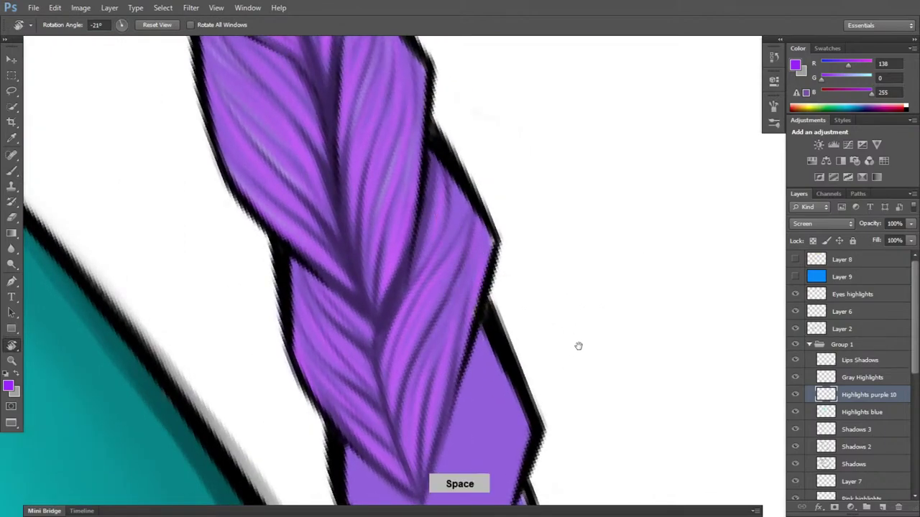
drag(576, 353, 563, 246)
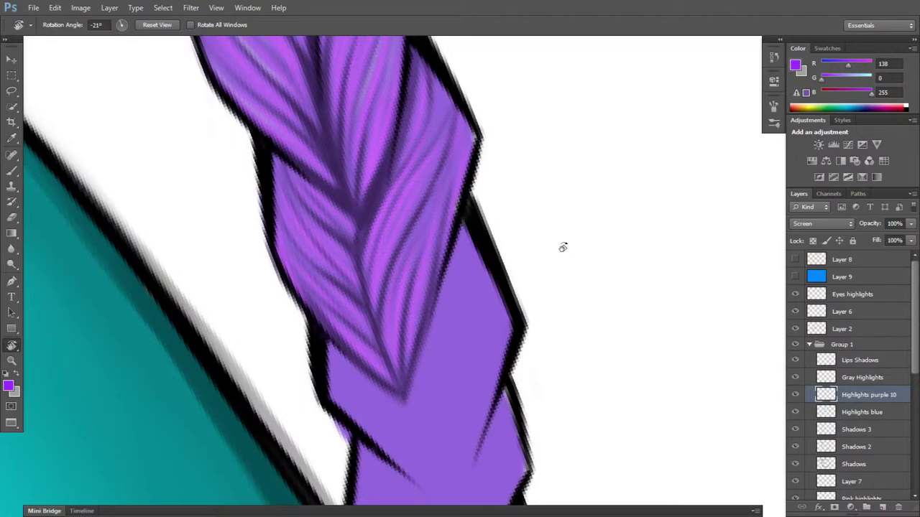
key(x)
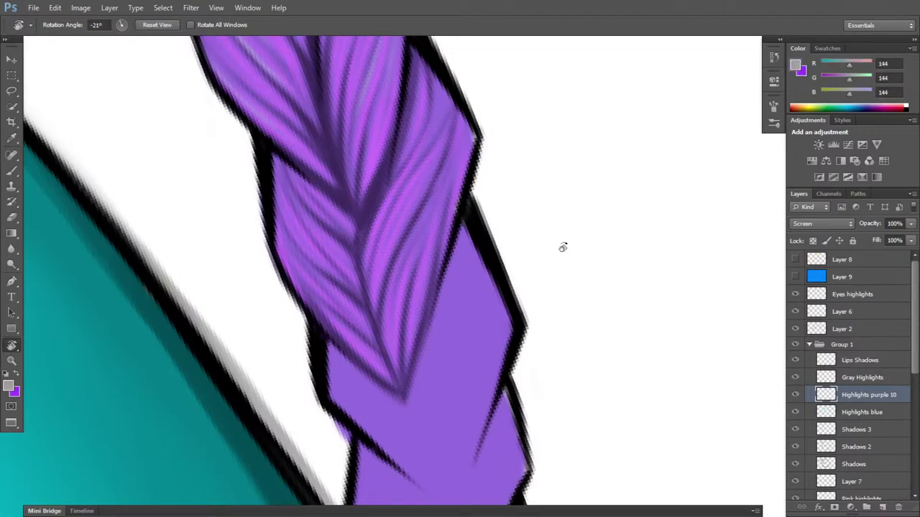
click(868, 460)
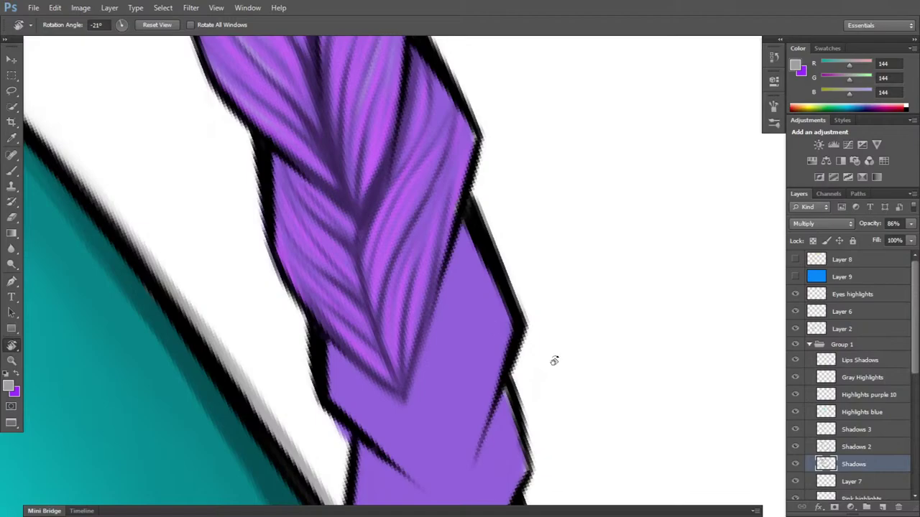
mouse_move(563, 353)
mouse_down()
mouse_move(534, 323)
mouse_move(524, 245)
mouse_move(594, 349)
mouse_move(569, 374)
mouse_up()
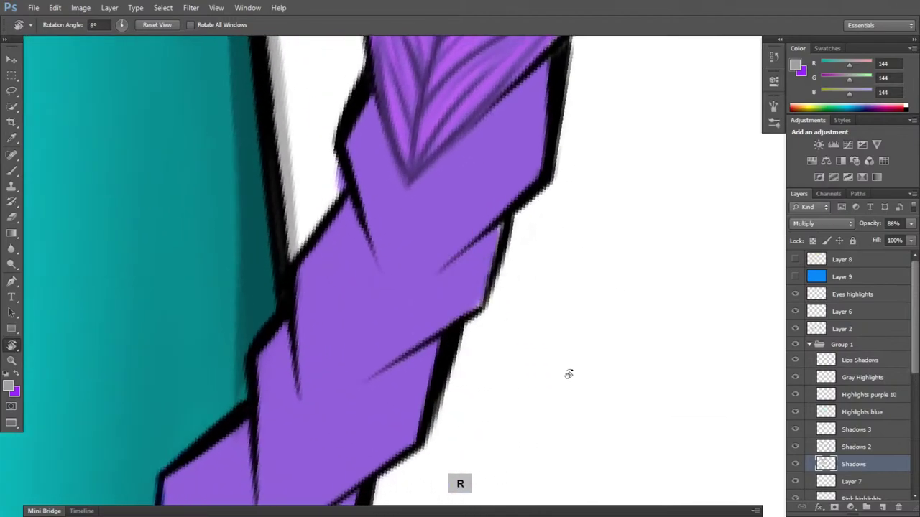
key(b)
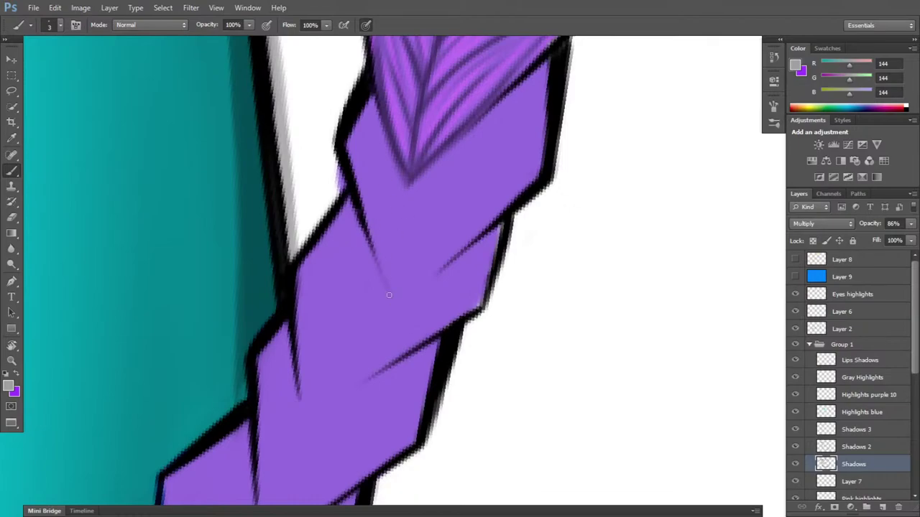
mouse_move(388, 294)
mouse_down()
mouse_move(462, 249)
mouse_move(404, 298)
mouse_move(476, 224)
mouse_up()
drag(395, 296, 407, 184)
drag(395, 287, 413, 186)
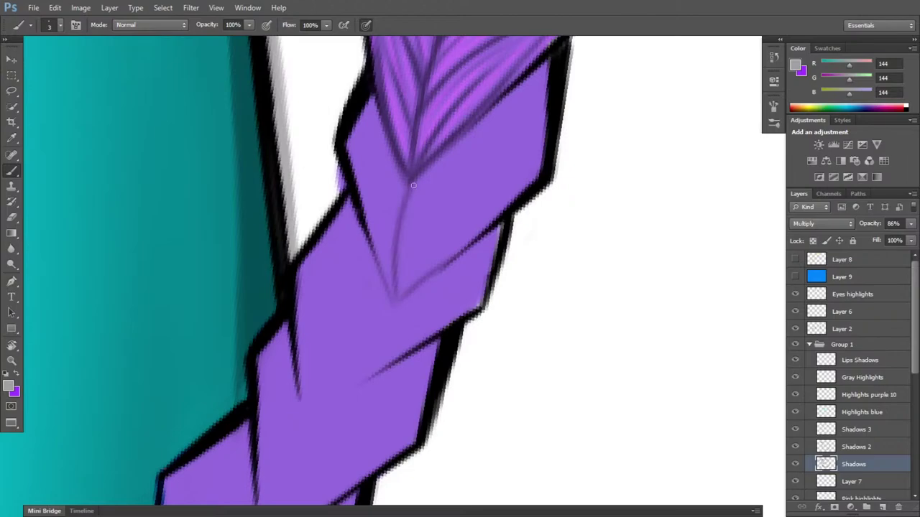
- Thicken the shadow at the new segment's lower tip, along its center line and both lower edges, erasing any overflow
drag(370, 229, 390, 286)
mouse_move(376, 247)
mouse_down()
mouse_move(395, 281)
mouse_move(388, 243)
mouse_move(401, 204)
mouse_up()
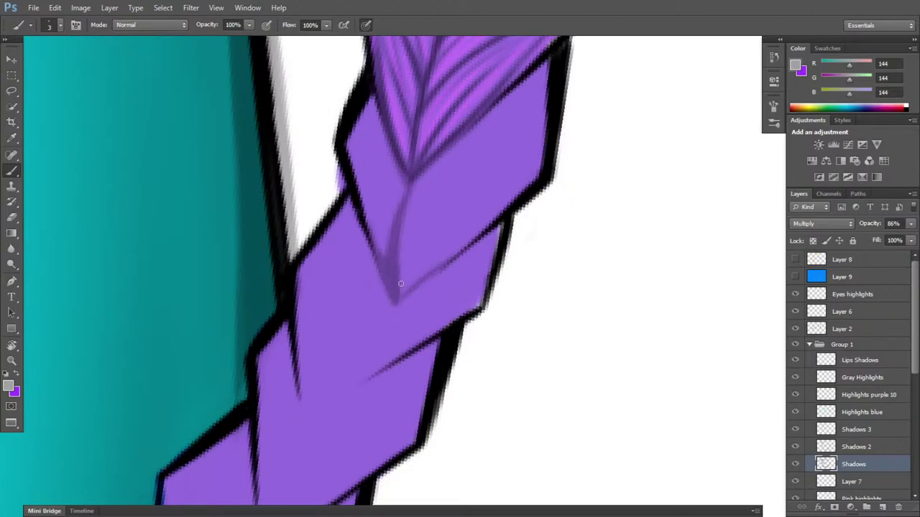
mouse_move(401, 284)
mouse_down()
mouse_move(435, 267)
mouse_move(413, 289)
mouse_move(471, 242)
mouse_up()
key(e)
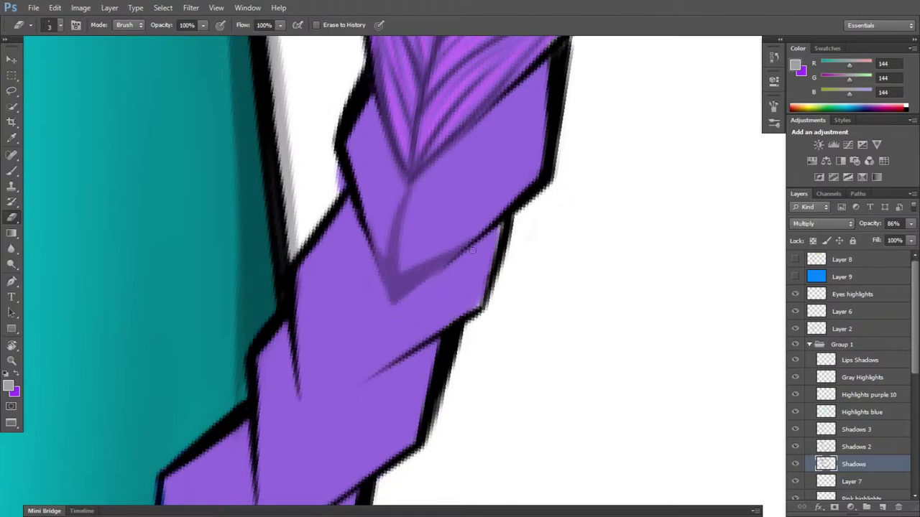
key(b)
- Paint thin shadow strands from the center line across the new segment's teal-facing half
key(r)
mouse_move(413, 229)
mouse_down()
mouse_move(454, 167)
mouse_move(472, 219)
mouse_move(476, 177)
mouse_move(484, 281)
mouse_up()
key(space)
key(b)
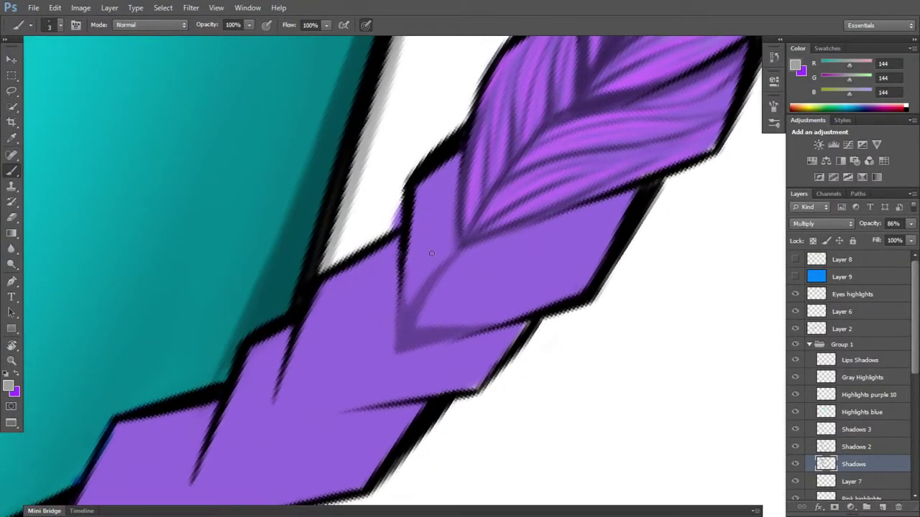
mouse_move(421, 288)
mouse_down()
mouse_move(432, 193)
mouse_move(439, 170)
mouse_up()
drag(445, 253, 444, 165)
- Paint a long curved shadow strand from the lower tip up through the new segment's outer half
key(r)
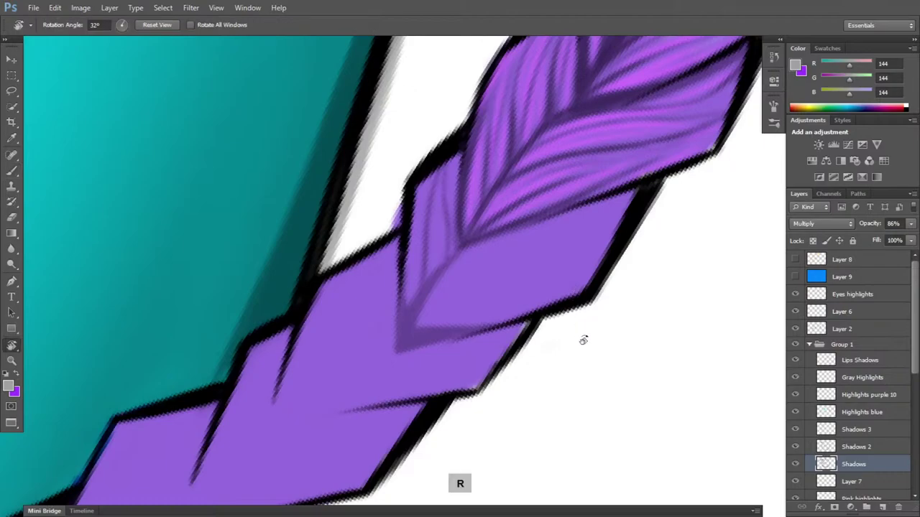
drag(583, 339, 600, 196)
key(b)
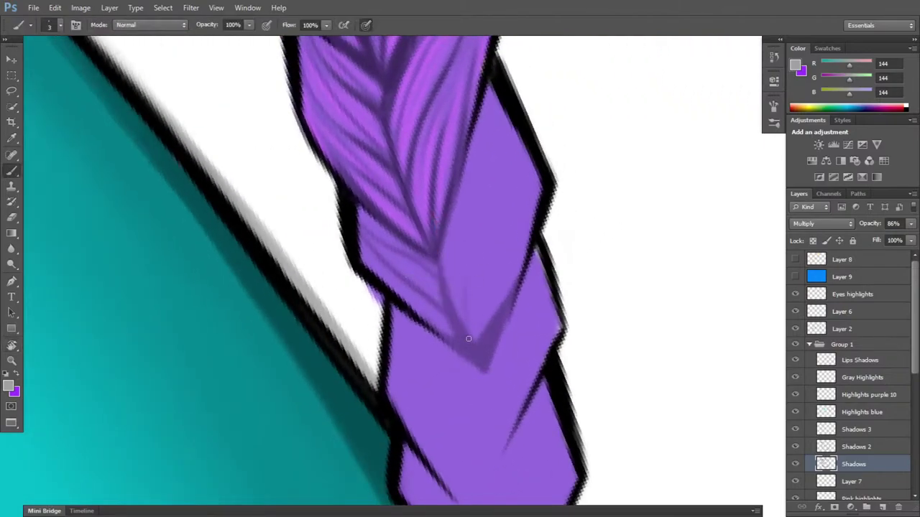
drag(467, 316, 491, 216)
drag(465, 313, 504, 183)
drag(488, 227, 512, 141)
drag(500, 190, 515, 131)
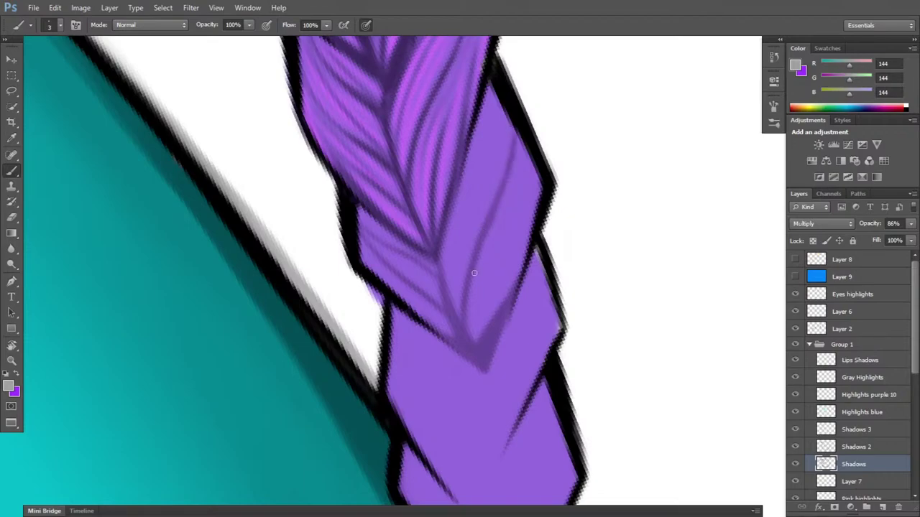
- Thicken the strand's base and center line, and shade the outer half's inner edge below the segment above
key(b)
drag(468, 326, 471, 284)
drag(452, 330, 440, 310)
drag(445, 301, 460, 191)
drag(445, 266, 454, 215)
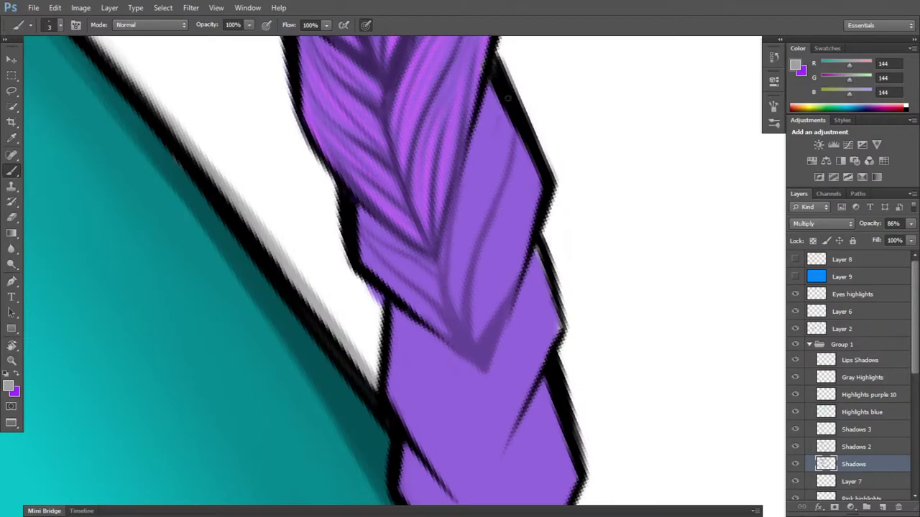
- Add a second shadow strand from the outer half's upper edge to the center line, and refine both strands with brush and eraser
mouse_move(503, 113)
mouse_down()
mouse_move(453, 196)
mouse_move(490, 146)
mouse_move(449, 242)
mouse_up()
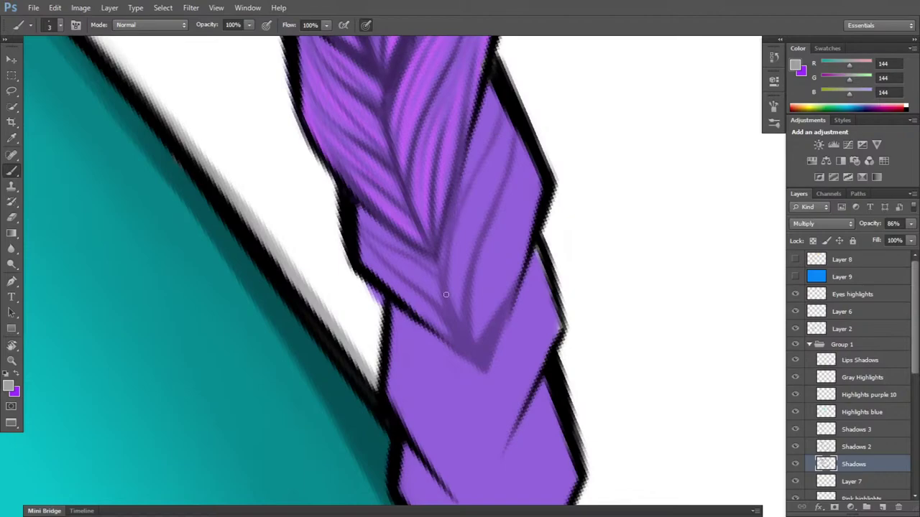
drag(501, 108, 490, 144)
key(e)
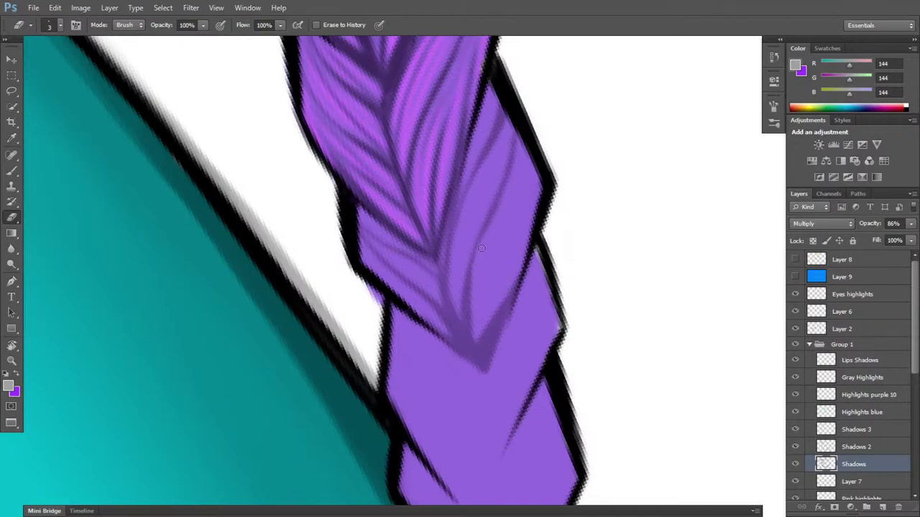
key(b)
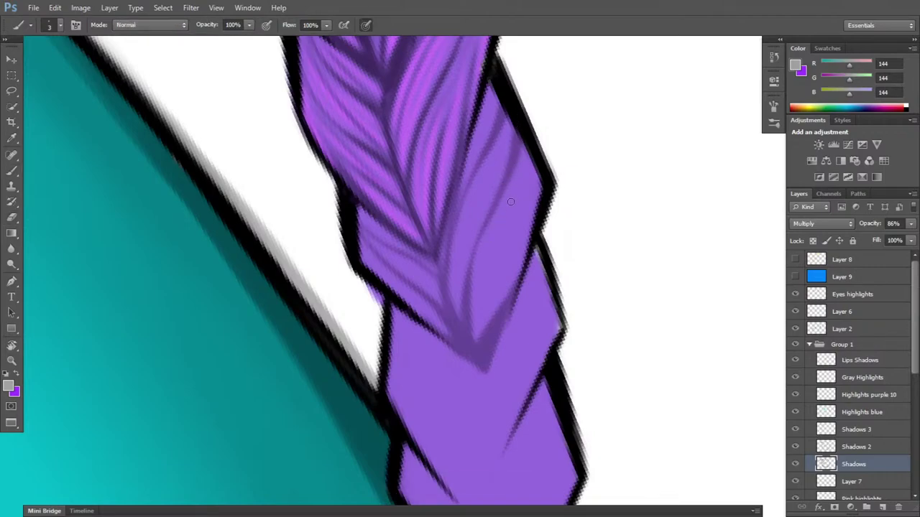
key(e)
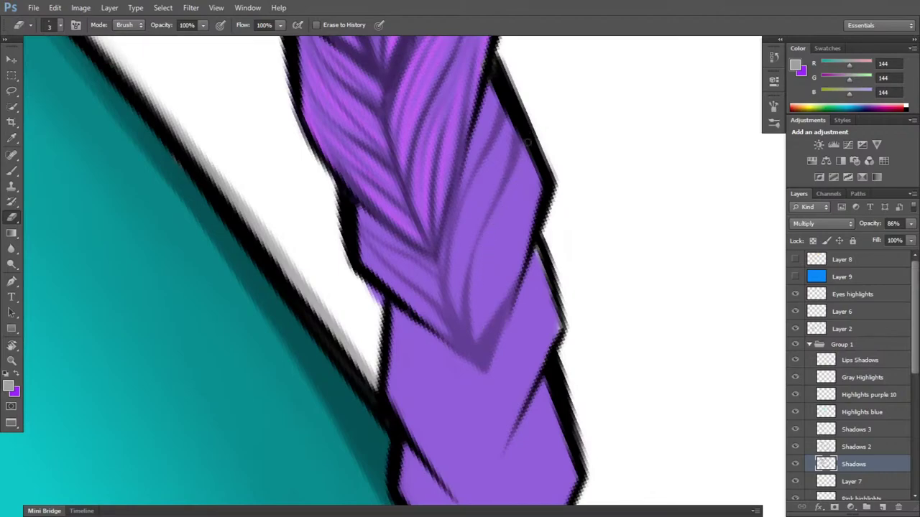
key(b)
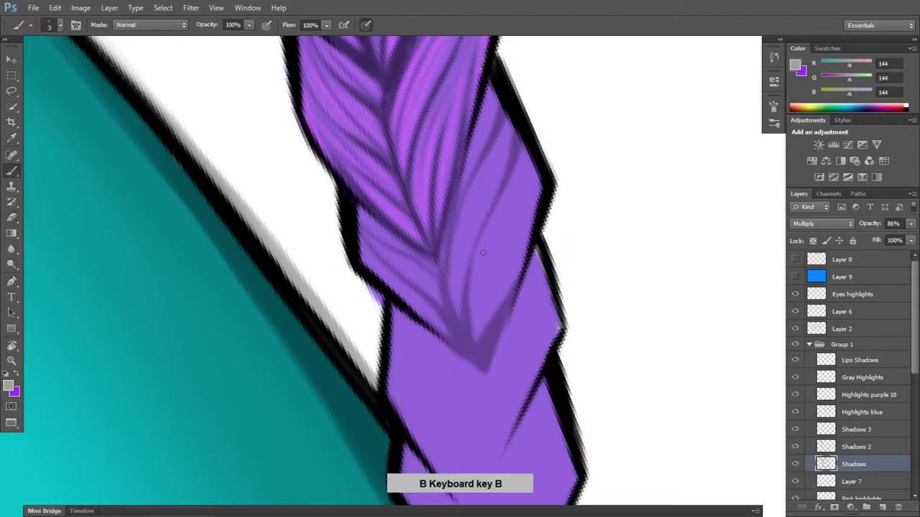
- Touch up the teal-facing half's shadow near the lower tip with eraser and brush
key(r)
mouse_move(538, 251)
mouse_down()
mouse_move(548, 294)
mouse_move(523, 348)
mouse_up()
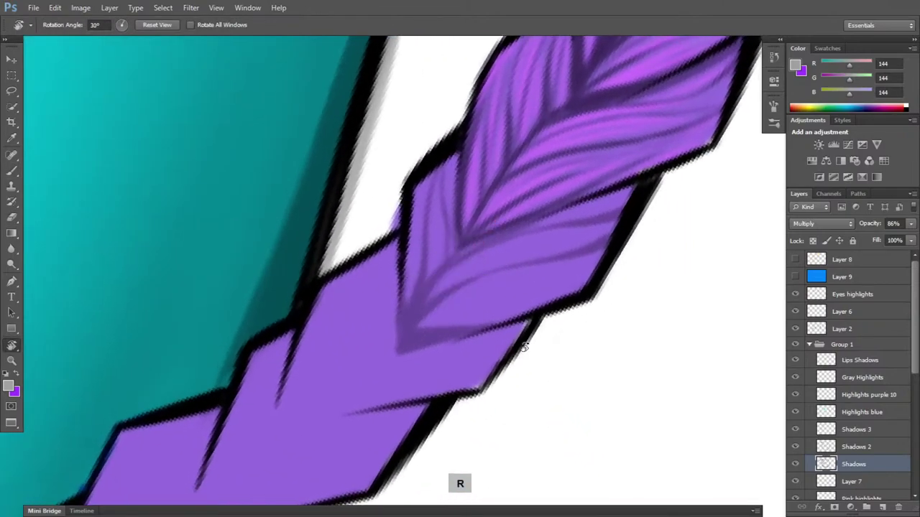
key(b)
key(e)
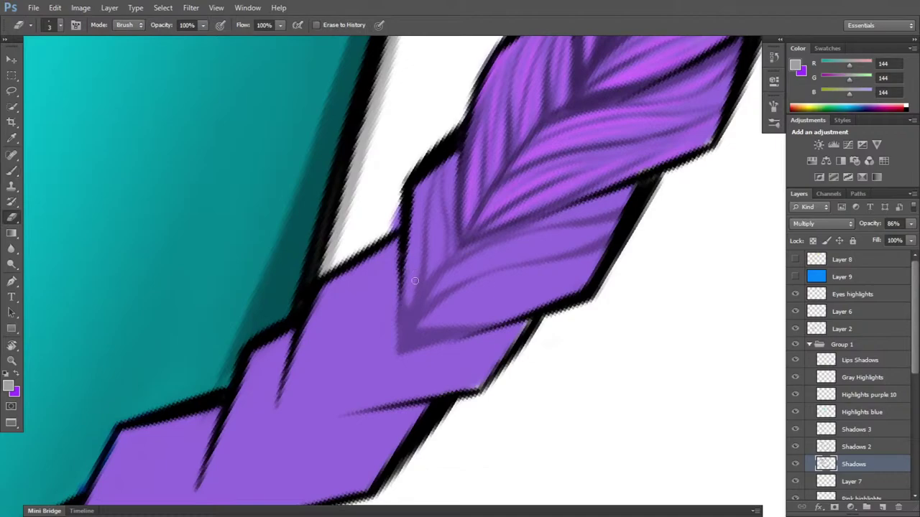
key(b)
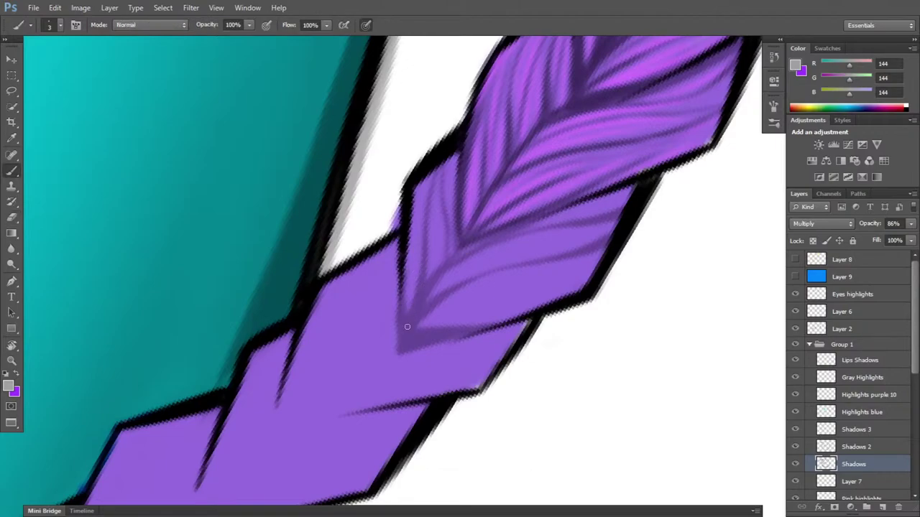
key(r)
drag(419, 289, 633, 240)
key(b)
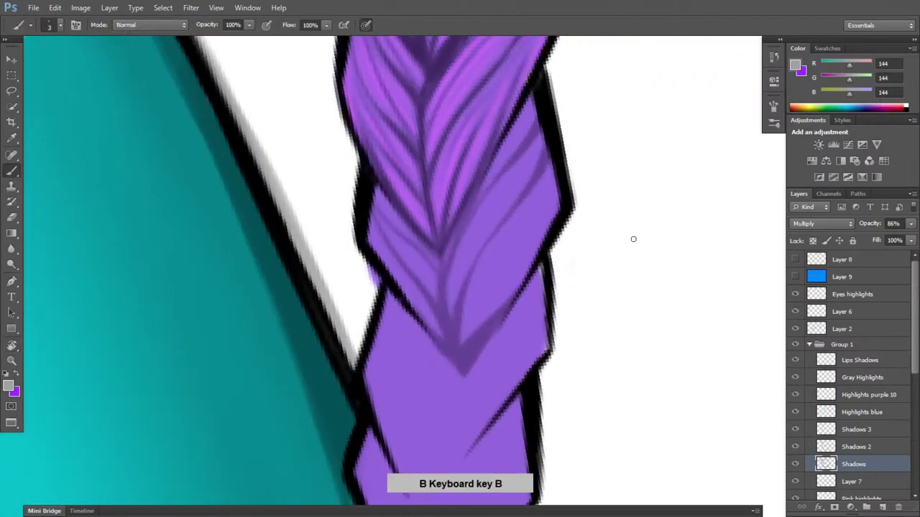
- Add finer shadow strands to the segment's outer half, and paint purple highlights between them on the Highlights purple 10 layer
mouse_move(458, 337)
mouse_down()
mouse_move(465, 310)
mouse_move(528, 224)
mouse_move(552, 154)
mouse_up()
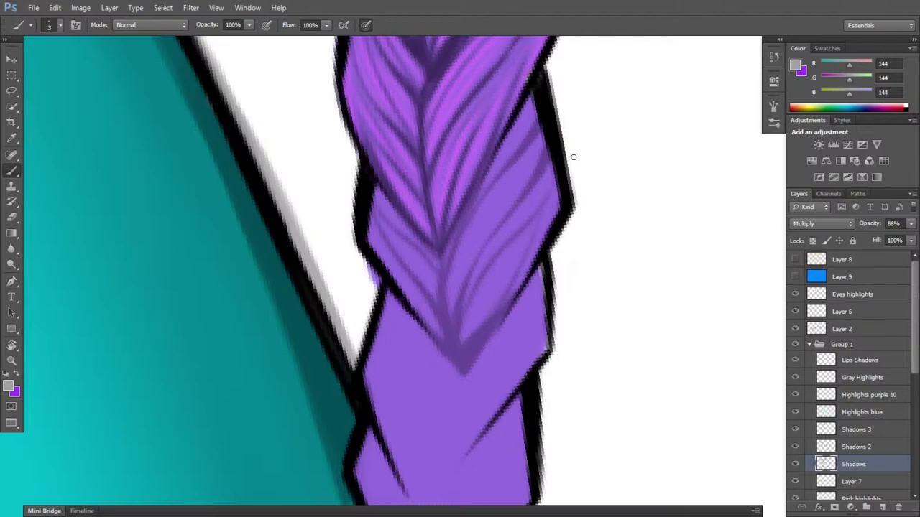
click(881, 393)
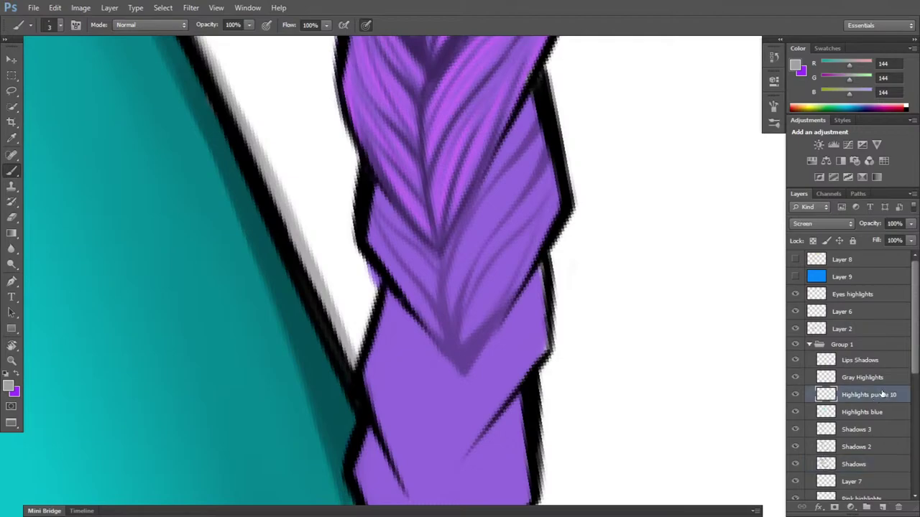
key(x)
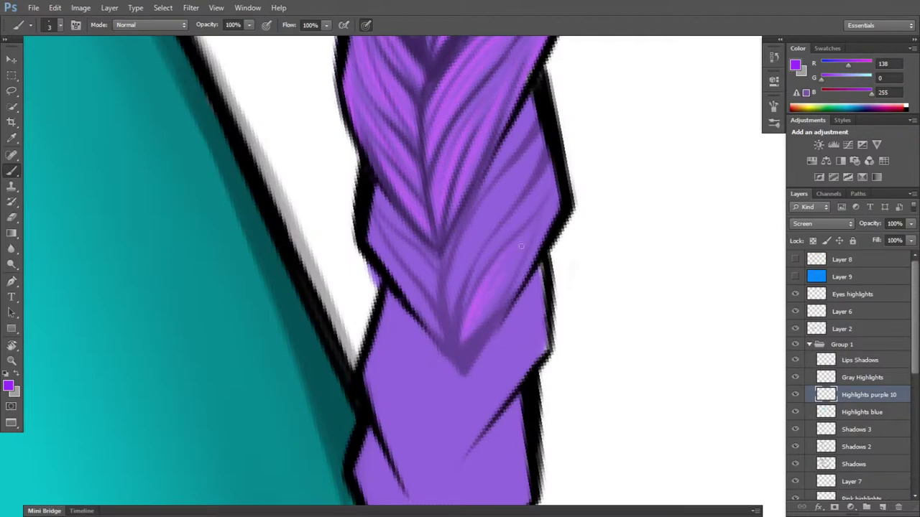
drag(490, 295, 545, 198)
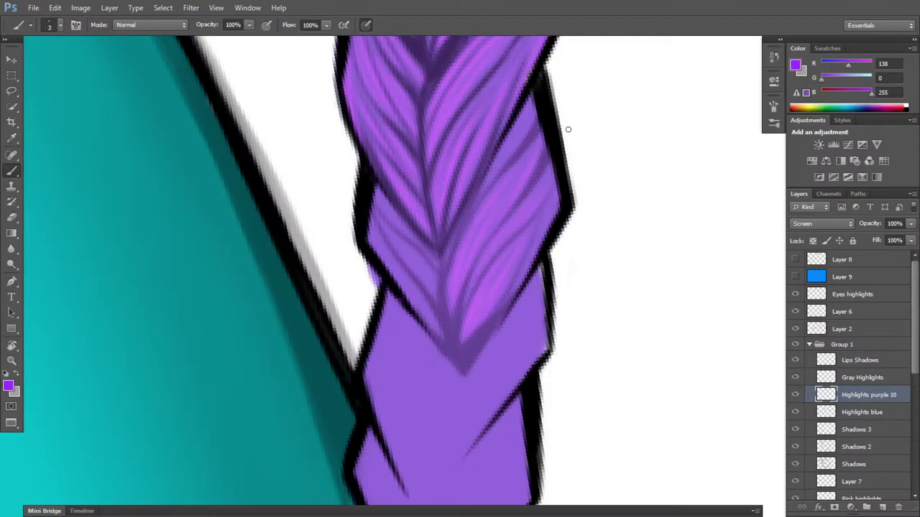
- Paint purple highlight strands on the new segment's teal-facing half and refine them with eraser and brush
key(space)
drag(577, 252, 490, 258)
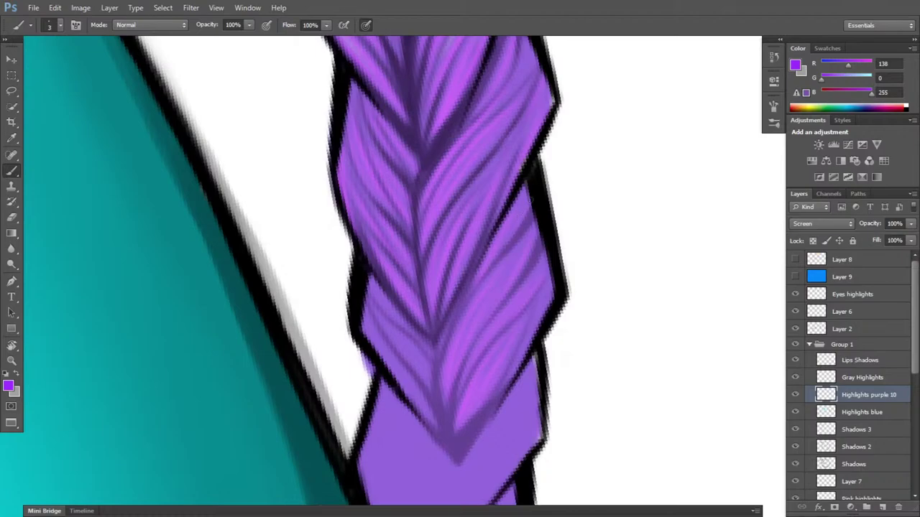
key(r)
mouse_move(629, 289)
mouse_down()
mouse_move(540, 465)
mouse_move(477, 485)
mouse_up()
key(b)
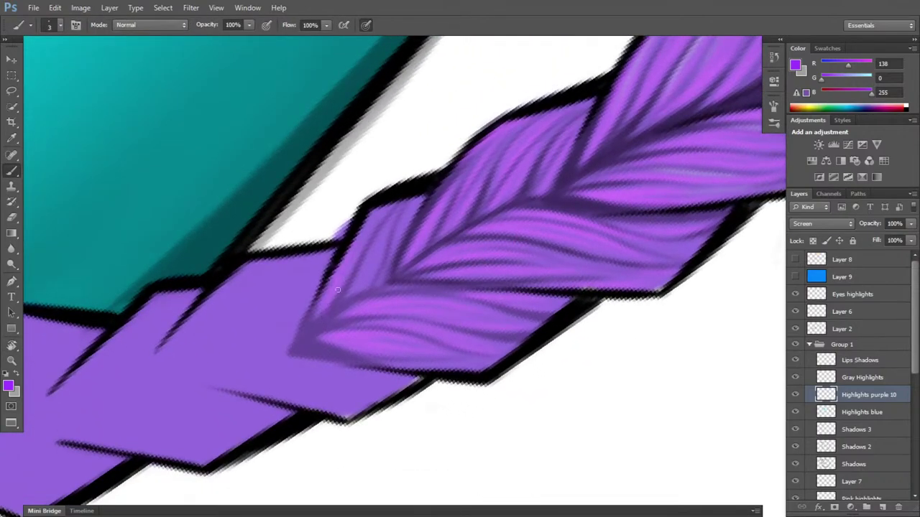
key(e)
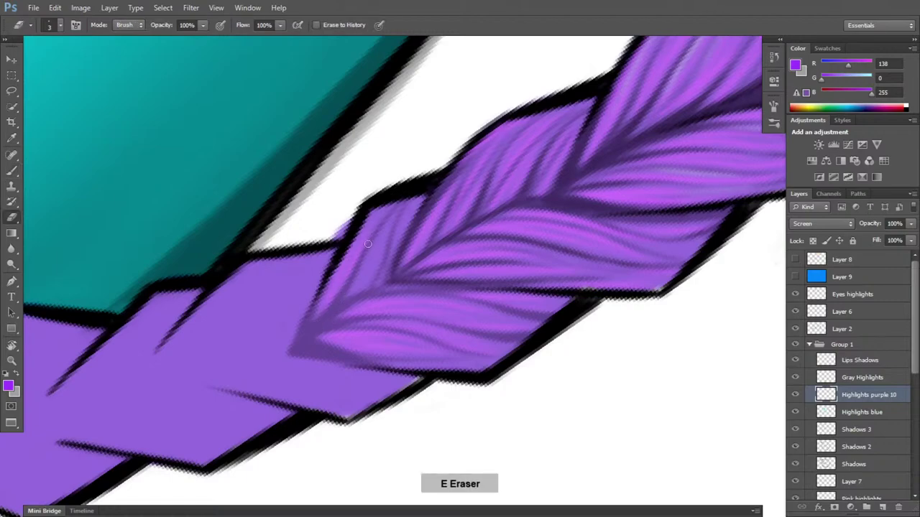
key(b)
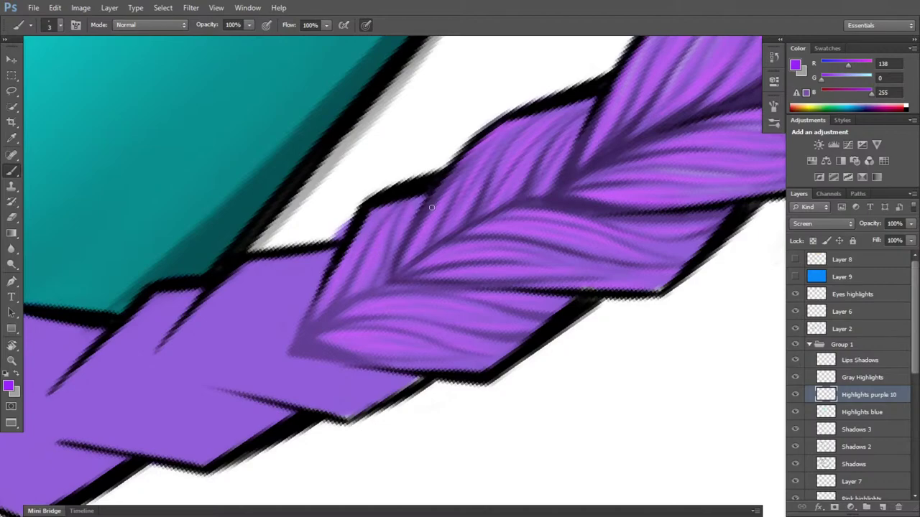
key(r)
mouse_move(432, 208)
mouse_down()
mouse_move(416, 214)
mouse_move(424, 191)
mouse_move(400, 283)
mouse_move(405, 211)
mouse_move(386, 214)
mouse_up()
key(e)
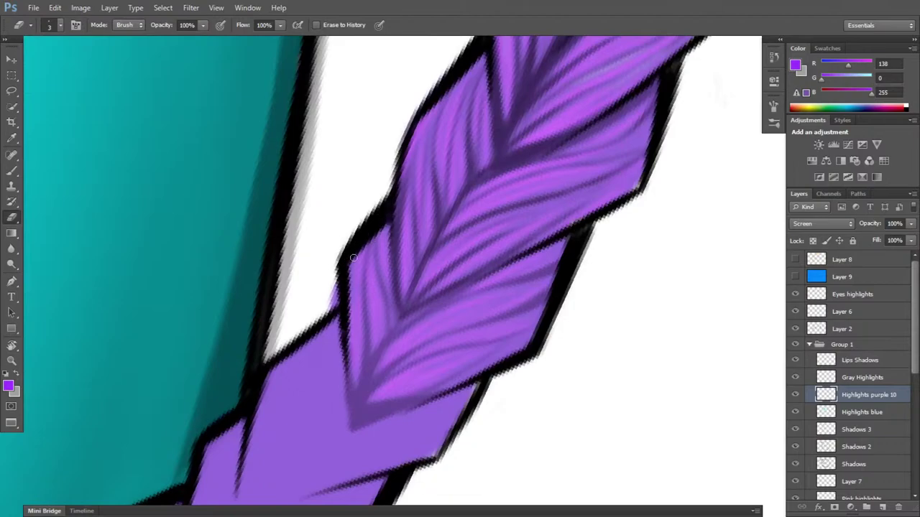
- Paint gray highlight strands on the outer half of the segment above, using the Gray Highlights layer and the gray color
key(r)
drag(714, 343, 661, 247)
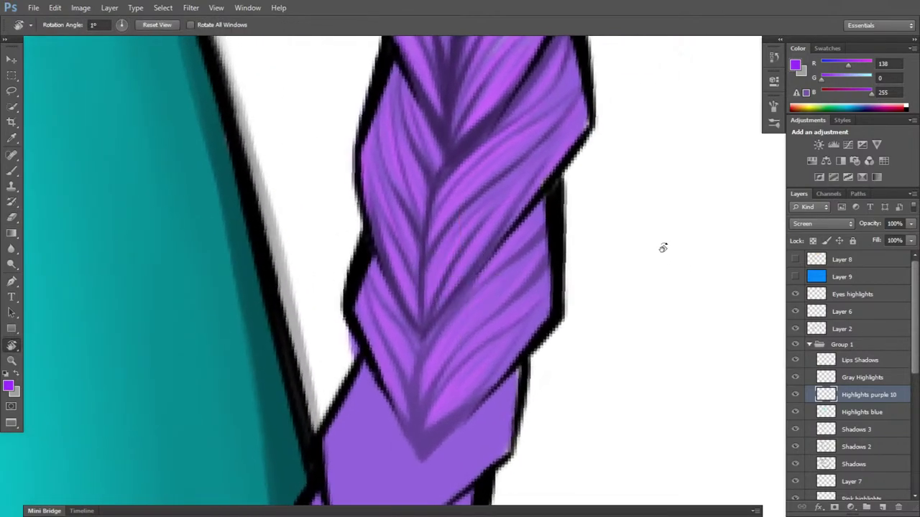
click(881, 379)
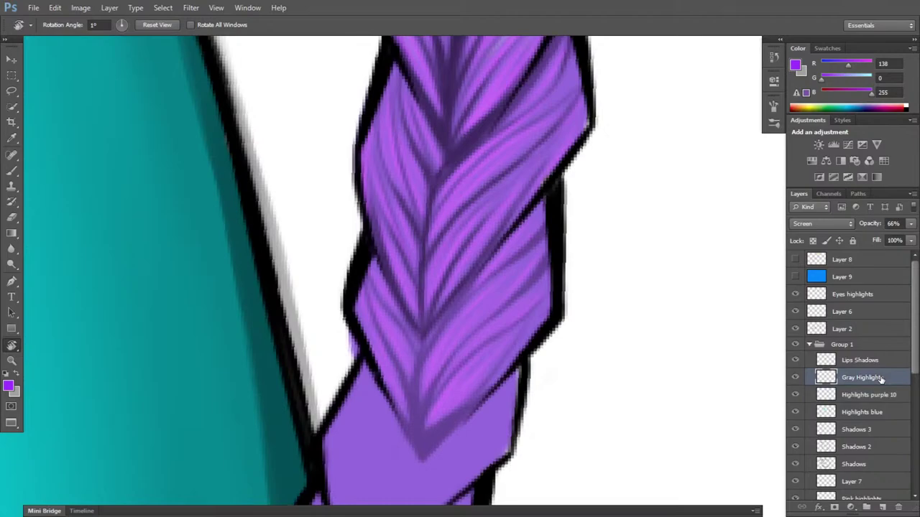
key(x)
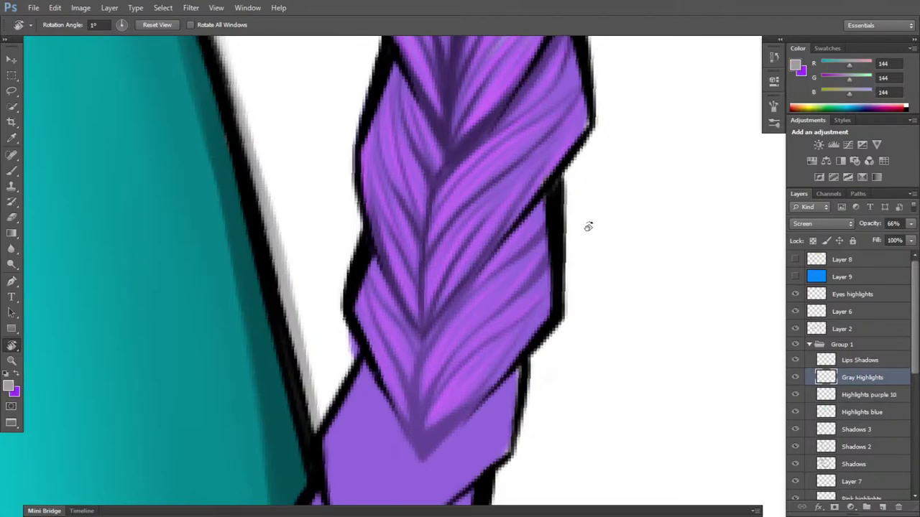
key(space)
mouse_move(539, 255)
mouse_down()
mouse_move(522, 338)
mouse_move(519, 322)
mouse_up()
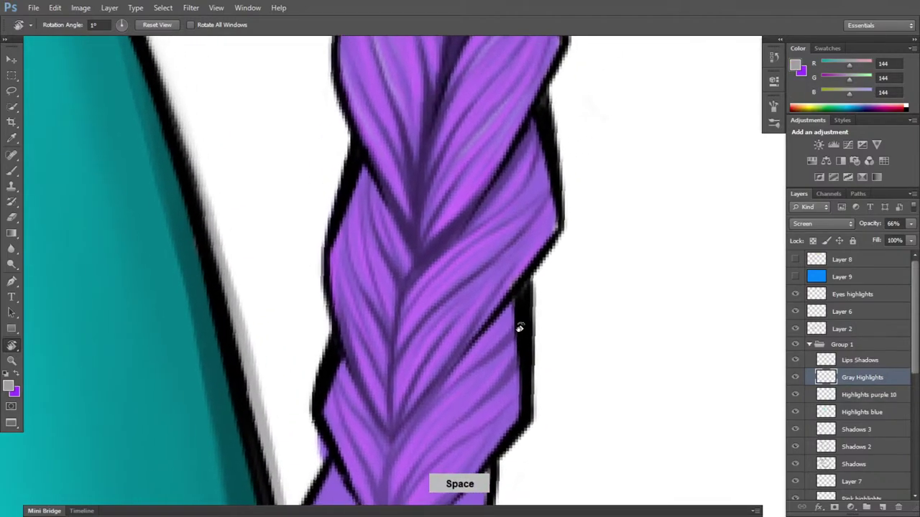
key(b)
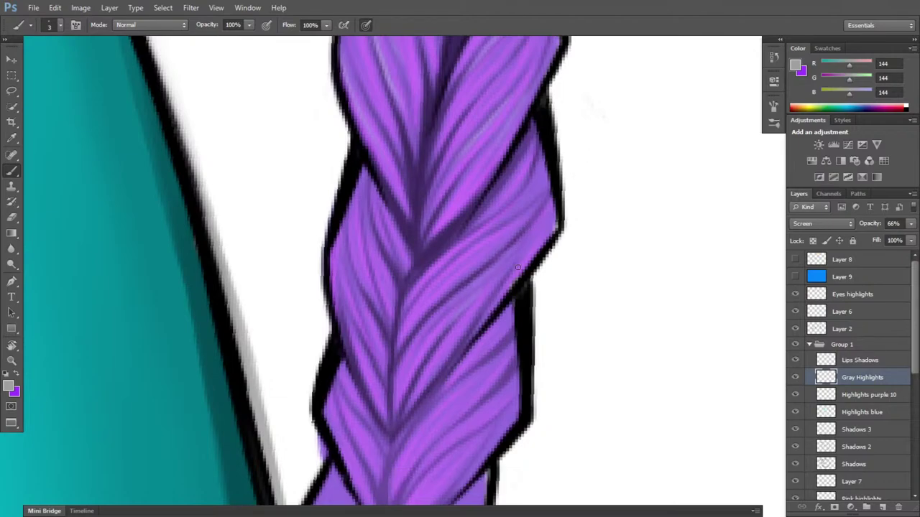
drag(518, 267, 559, 188)
drag(469, 272, 552, 159)
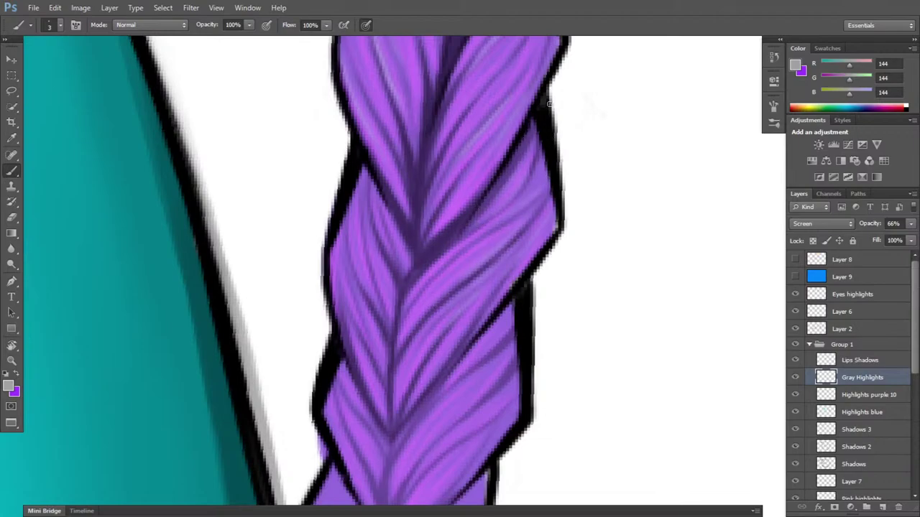
- Paint gray highlight strands along the teal-facing half of the segment above the newest one
key(r)
mouse_move(548, 103)
mouse_down()
mouse_move(518, 446)
mouse_move(502, 439)
mouse_up()
key(b)
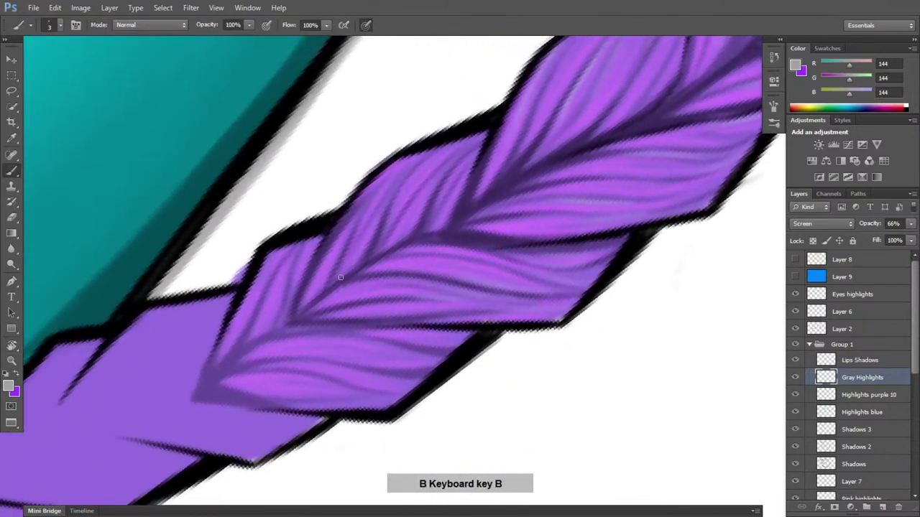
drag(348, 268, 393, 185)
drag(355, 253, 402, 173)
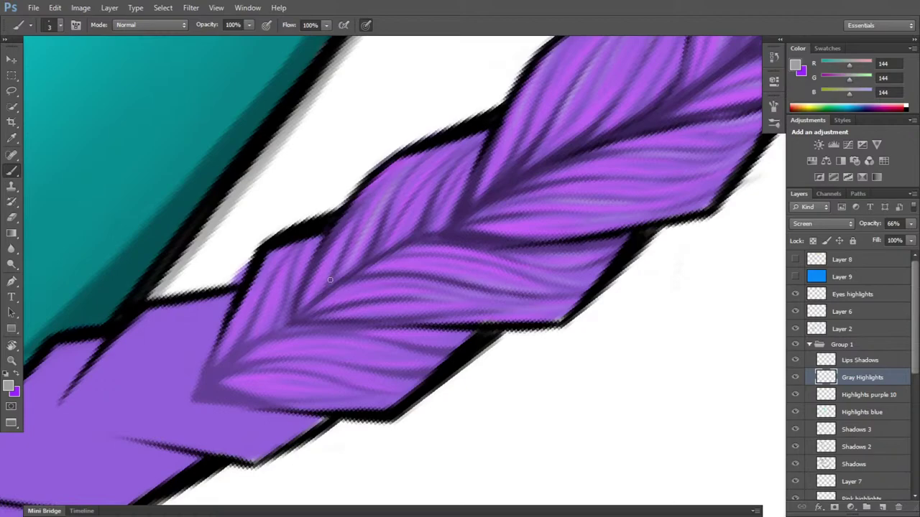
drag(330, 279, 398, 157)
drag(440, 180, 480, 136)
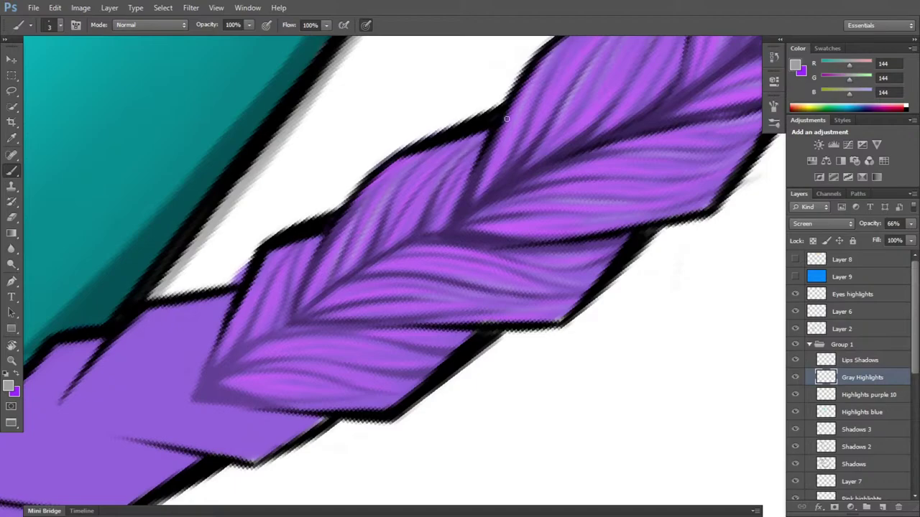
- Review the shaded part of the braid against the whole figure and locate the next unshaded segments
key(r)
drag(638, 359, 577, 210)
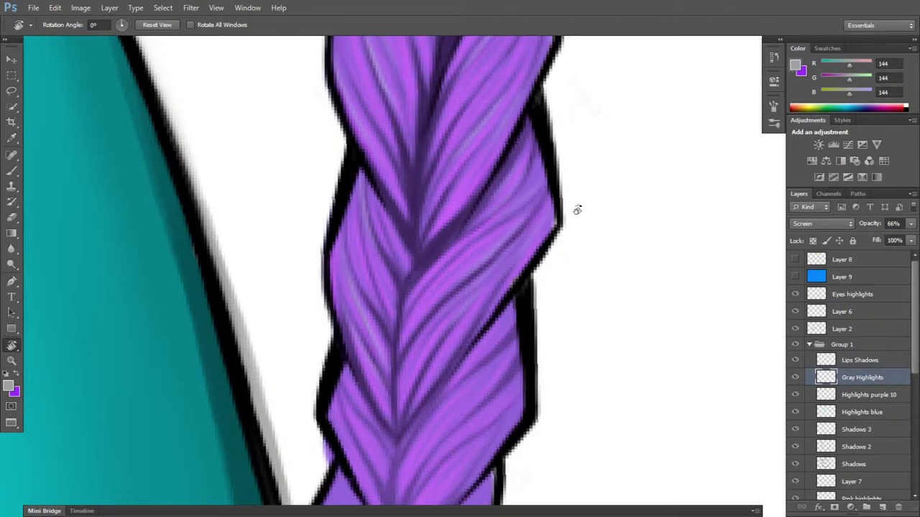
mouse_move(641, 312)
mouse_down()
mouse_move(575, 154)
mouse_move(584, 164)
mouse_up()
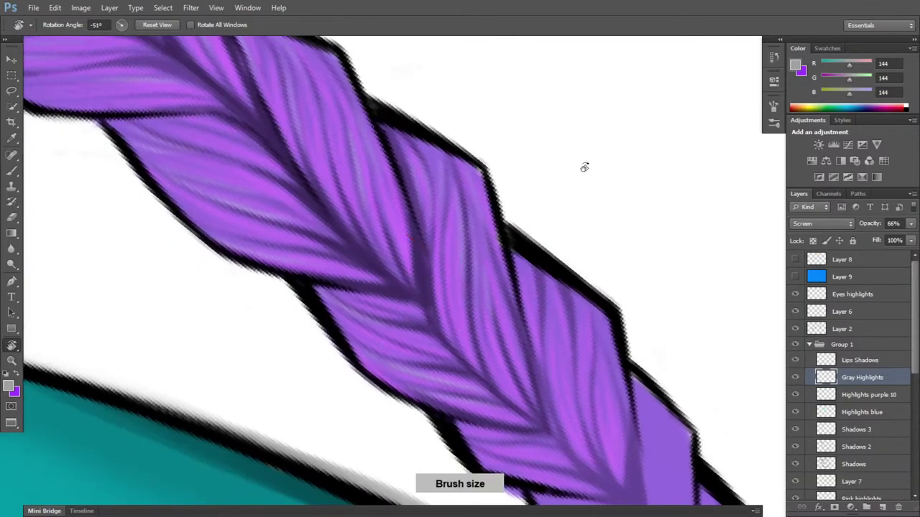
key(ctrl+minus)
key(ctrl+minus)
key(ctrl+minus)
key(ctrl+minus)
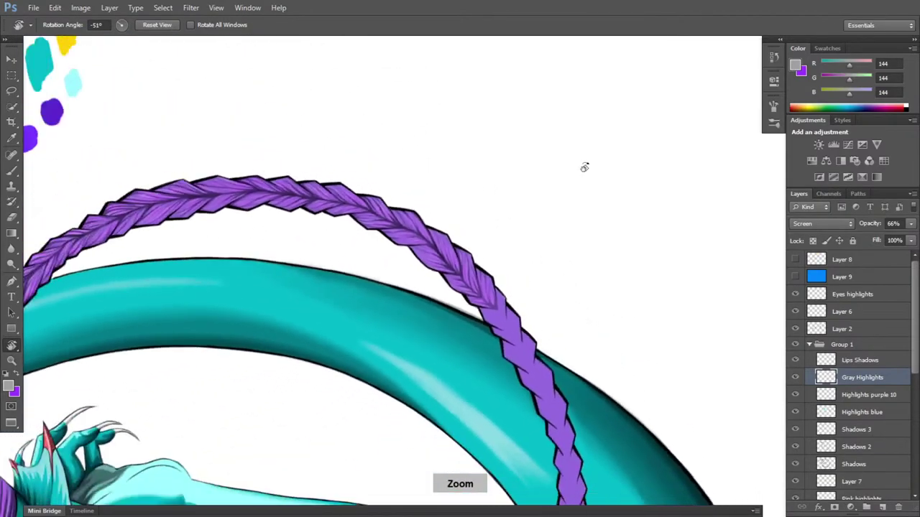
scroll(584, 167, down, 3)
key(space)
drag(365, 390, 434, 237)
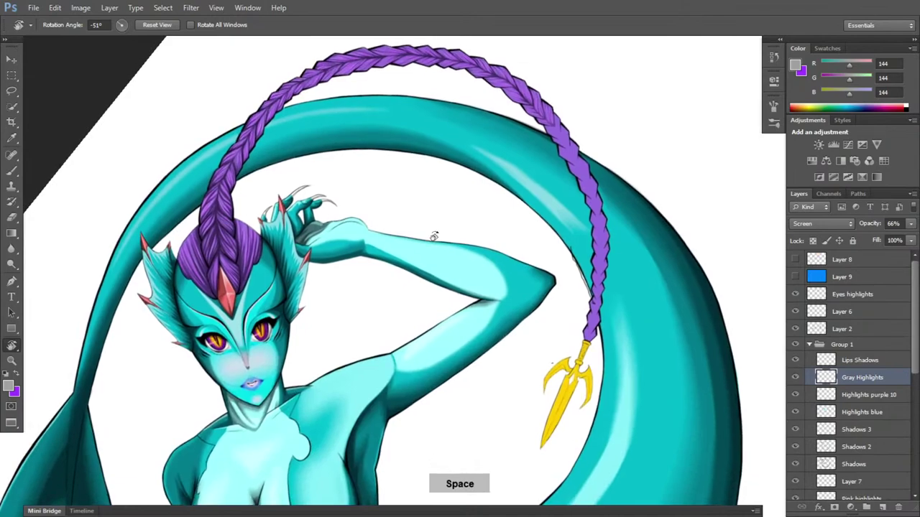
scroll(349, 349, up, 6)
key(space)
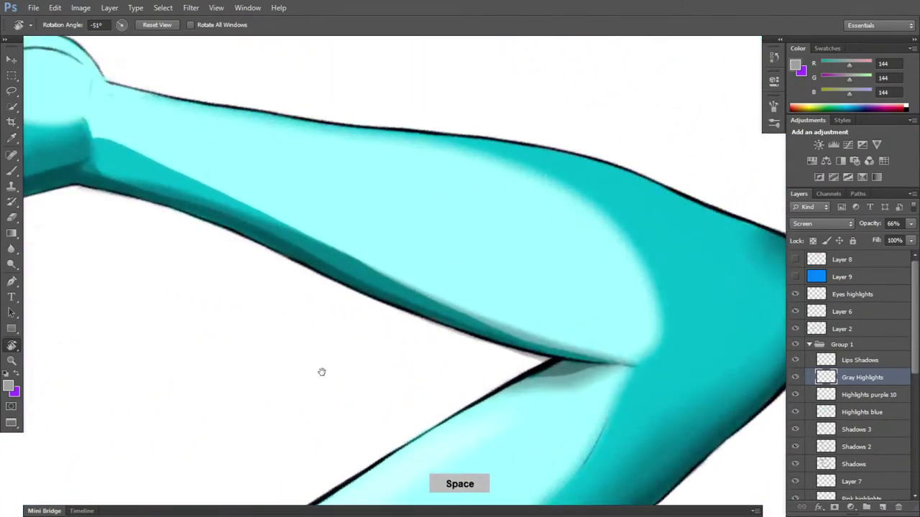
drag(331, 374, 781, 111)
drag(413, 344, 320, 58)
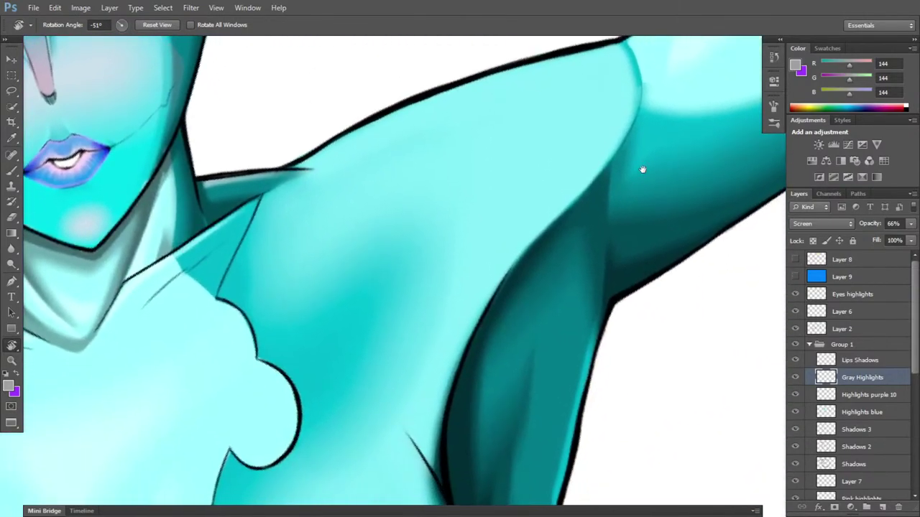
drag(643, 170, 394, 481)
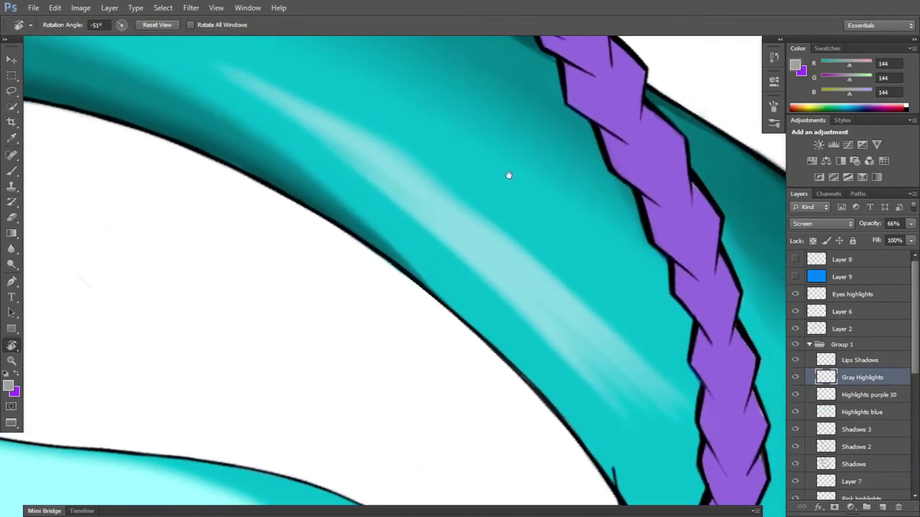
drag(508, 175, 440, 429)
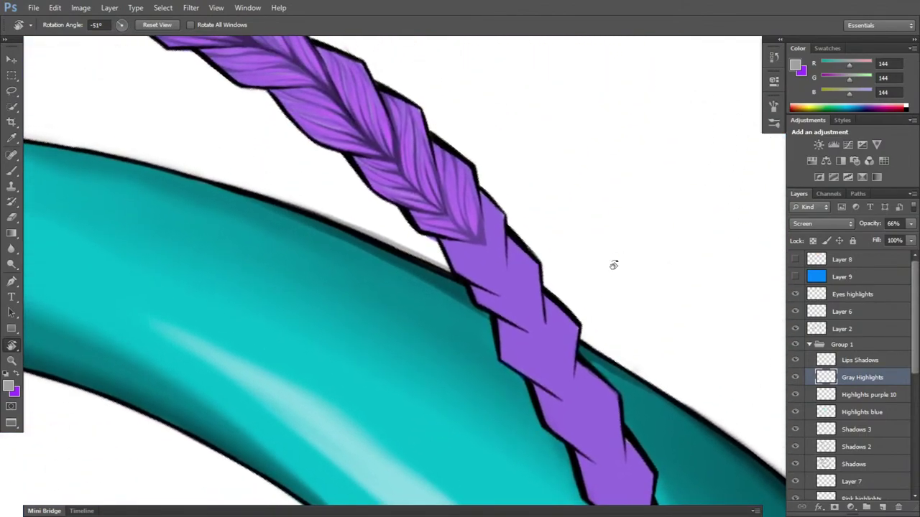
drag(600, 251, 490, 454)
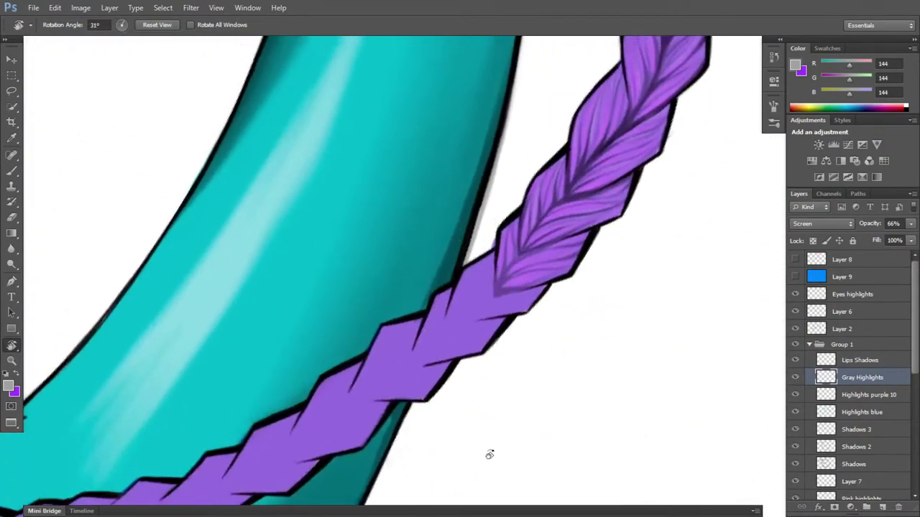
- Erase the stray purple outside the braid's teal-facing outline on the Hair Purple layer
key(ctrl+plus)
key(ctrl+plus)
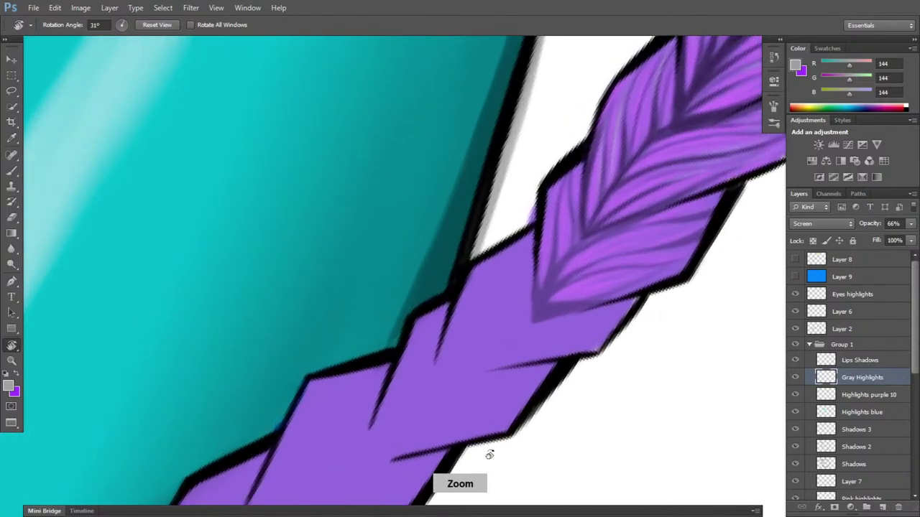
drag(697, 310, 694, 237)
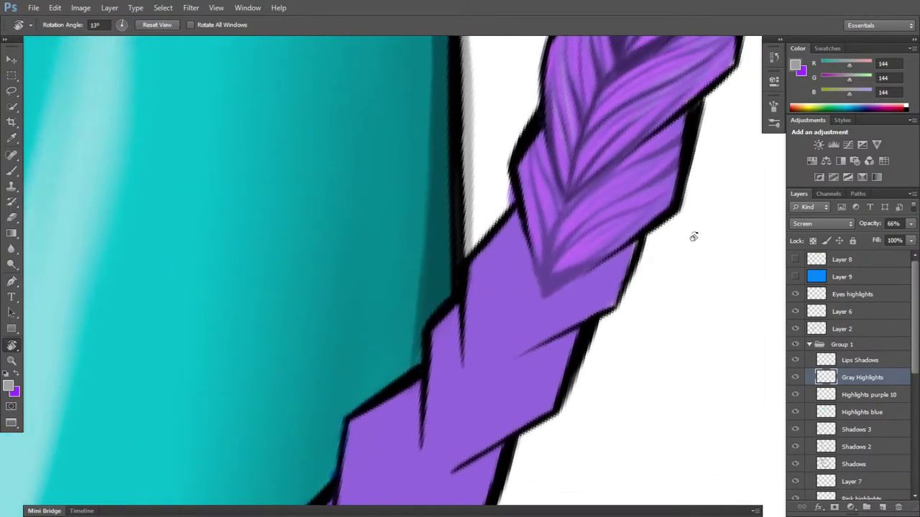
key(e)
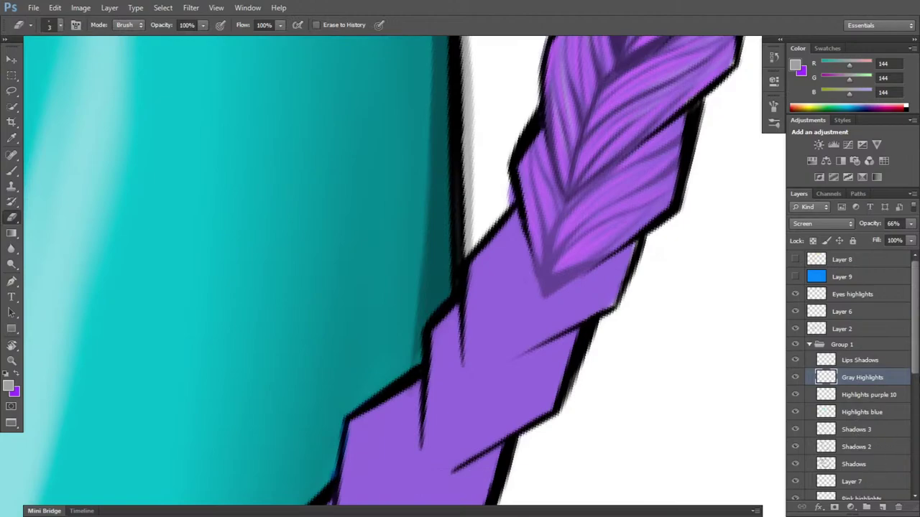
drag(916, 368, 916, 424)
scroll(866, 431, down, 4)
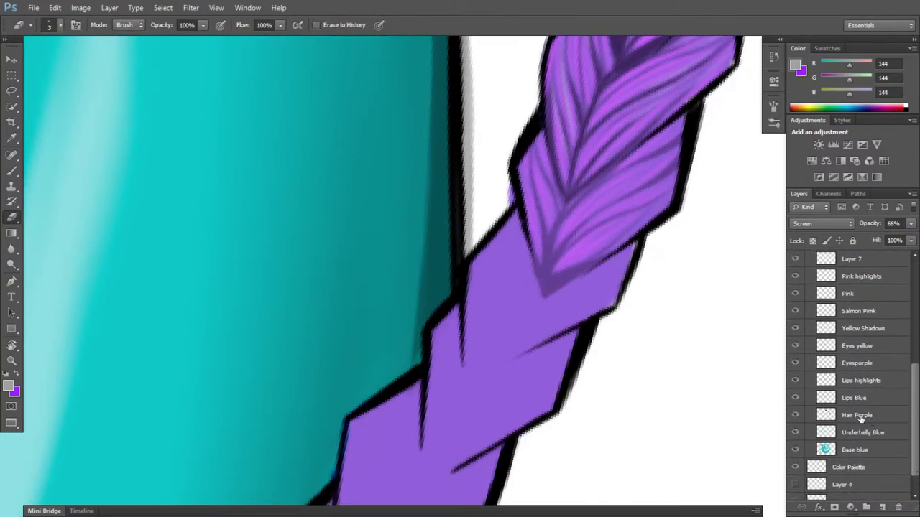
click(867, 420)
mouse_move(507, 195)
mouse_down()
mouse_move(505, 181)
mouse_move(513, 194)
mouse_up()
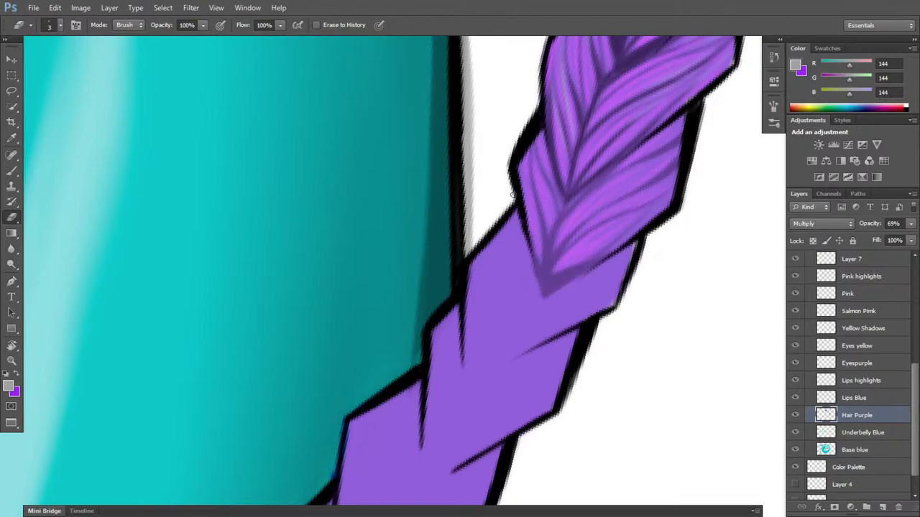
- Try to touch up the unshaded segment's outer corner with sampled purple, and undo the recent Hair Purple layer edits
key(b)
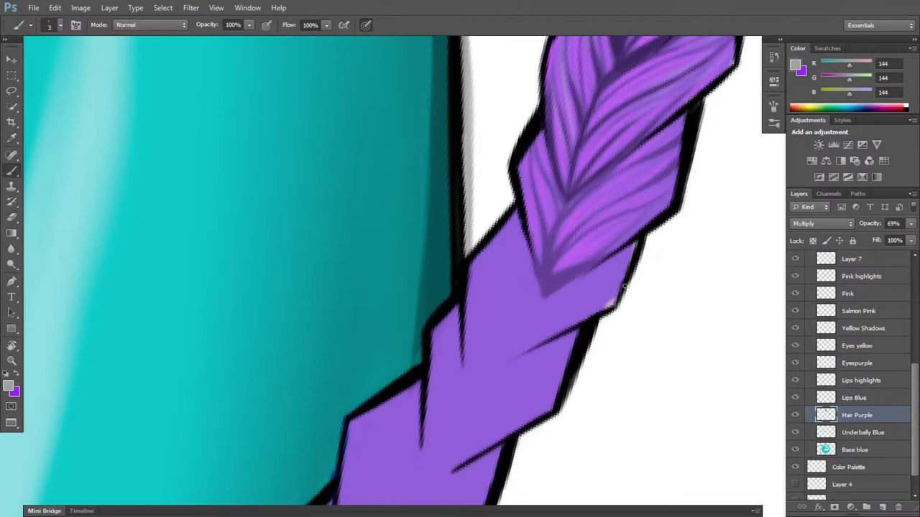
alt+click(617, 294)
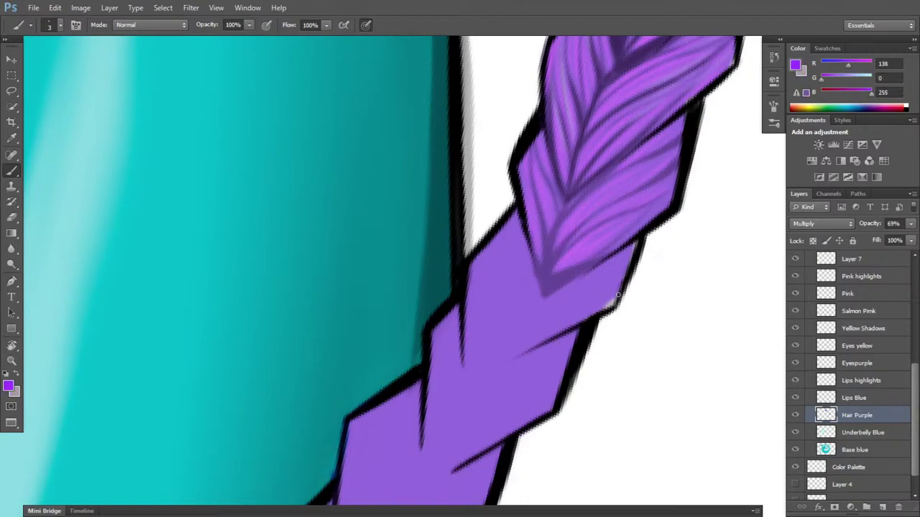
mouse_move(608, 296)
mouse_down()
mouse_move(612, 306)
mouse_move(618, 299)
mouse_up()
key(ctrl+alt+z)
key(ctrl+alt+z)
key(ctrl+alt+z)
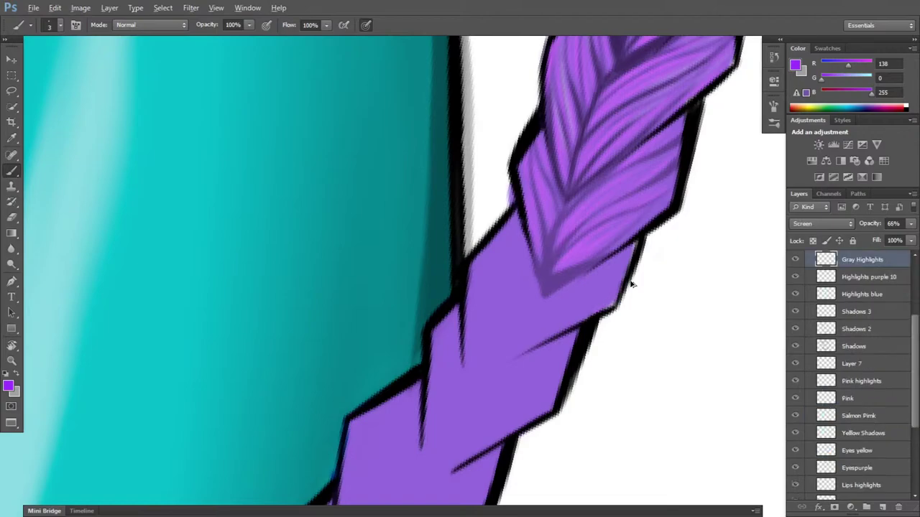
- Erase the stray purple outside the teal-facing outline beside the newest shaded segment on the Hair Purple layer
key(e)
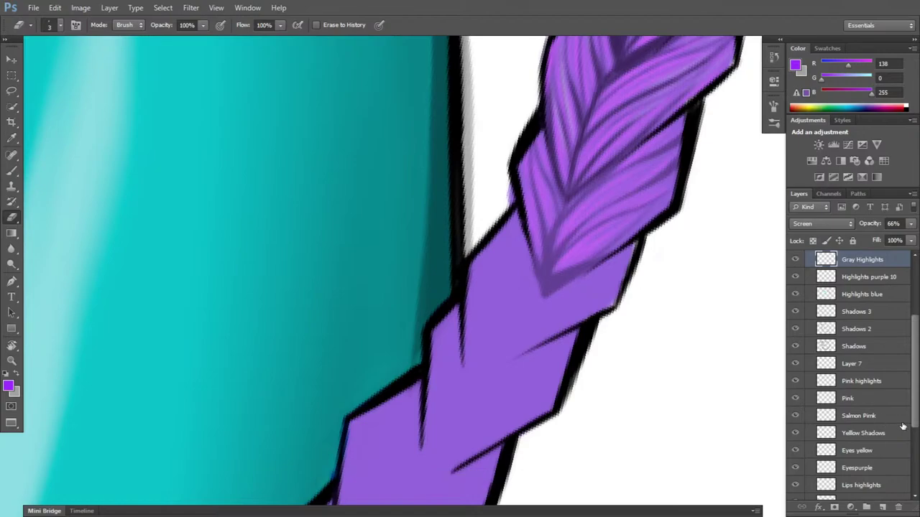
drag(916, 416, 917, 446)
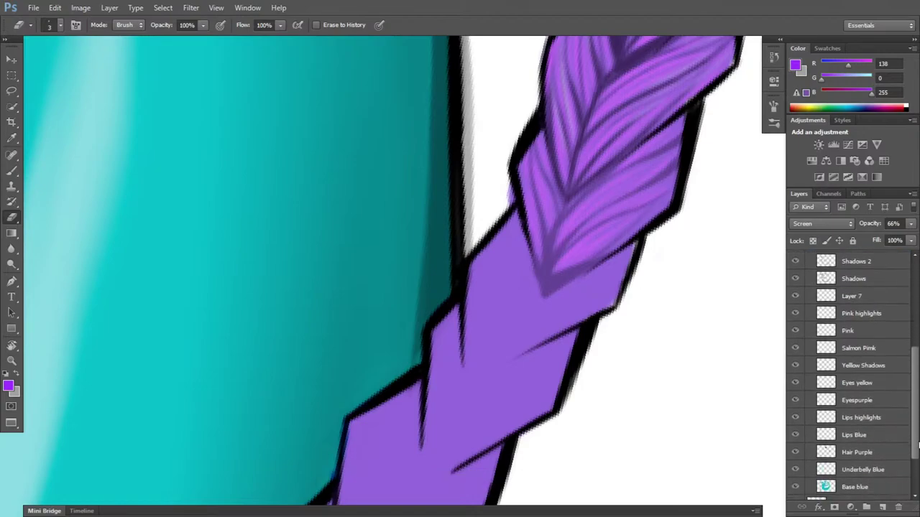
click(857, 451)
drag(506, 183, 510, 191)
- Paint gray strands along the lower edge of the newest shaded segment's outer half on the Gray Highlights layer
drag(916, 374, 908, 322)
click(855, 384)
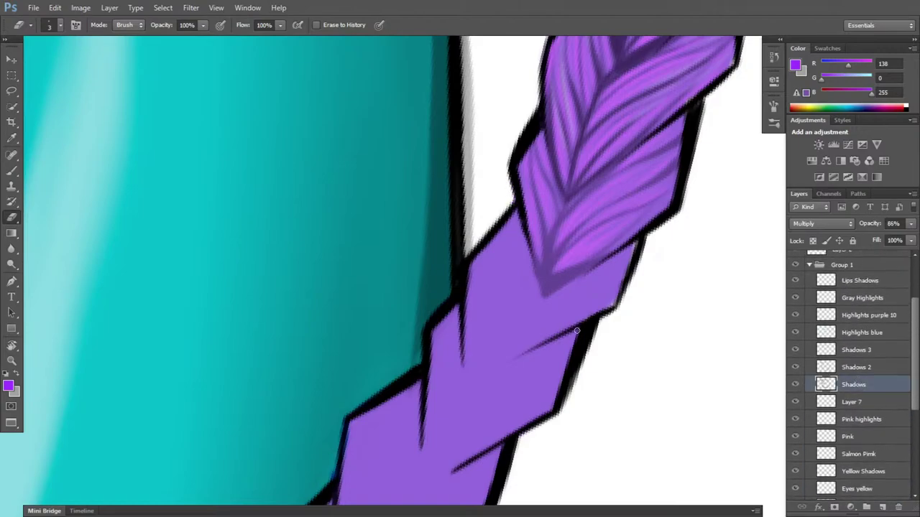
drag(651, 295, 610, 325)
key(b)
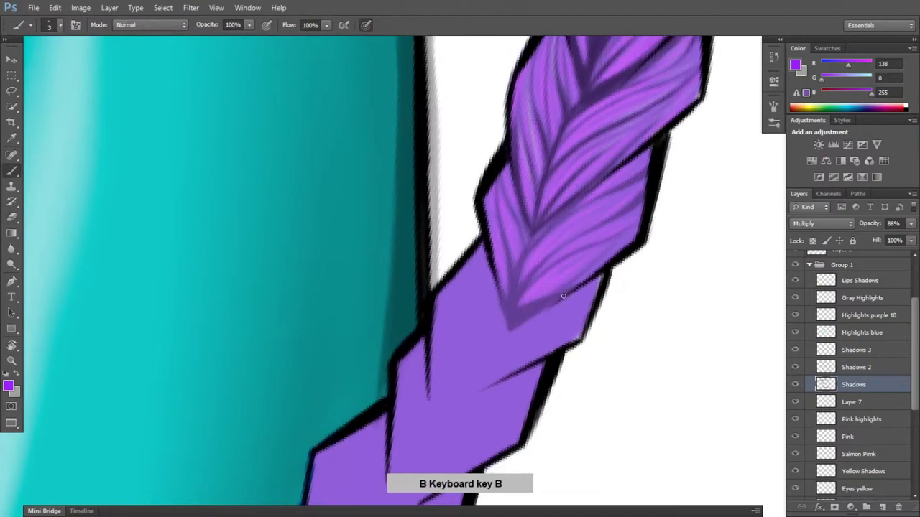
key(x)
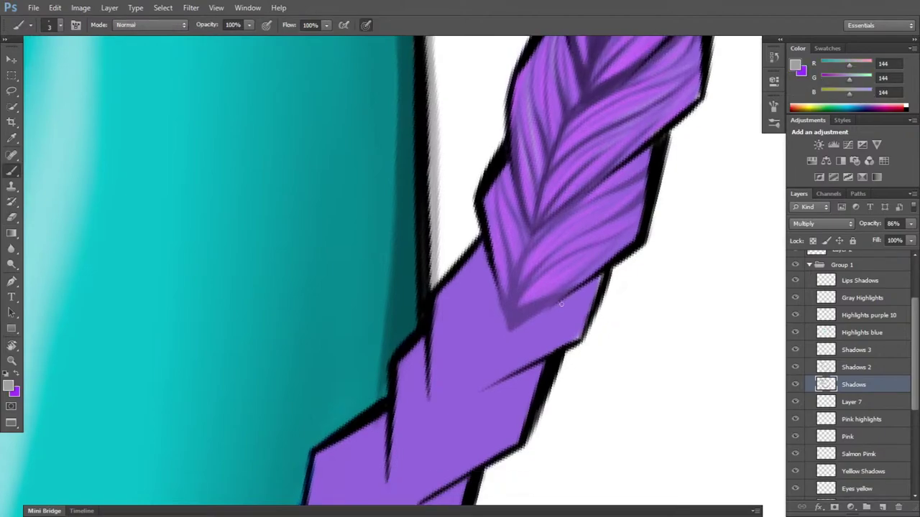
click(866, 297)
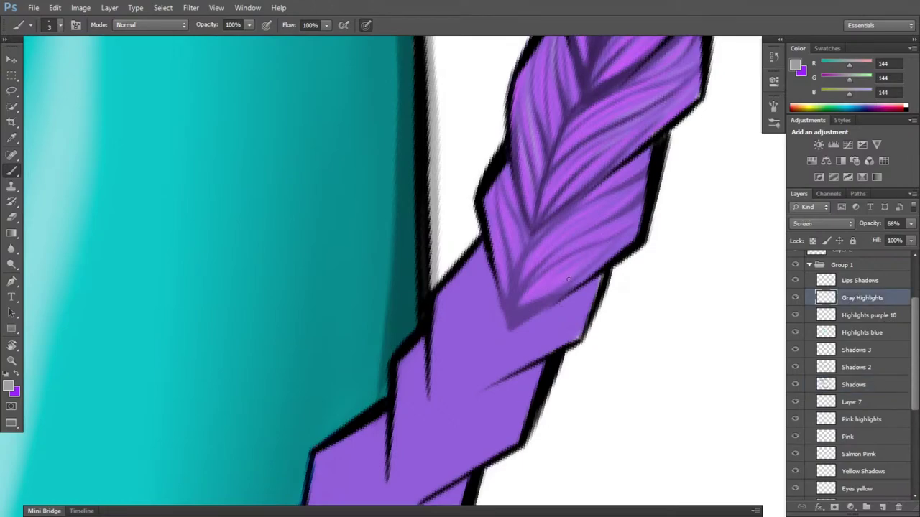
drag(581, 269, 597, 257)
mouse_move(562, 282)
mouse_down()
mouse_move(605, 265)
mouse_move(590, 271)
mouse_move(634, 228)
mouse_up()
- Add gray highlight strands through the middle and upper part of the same segment's outer half
key(e)
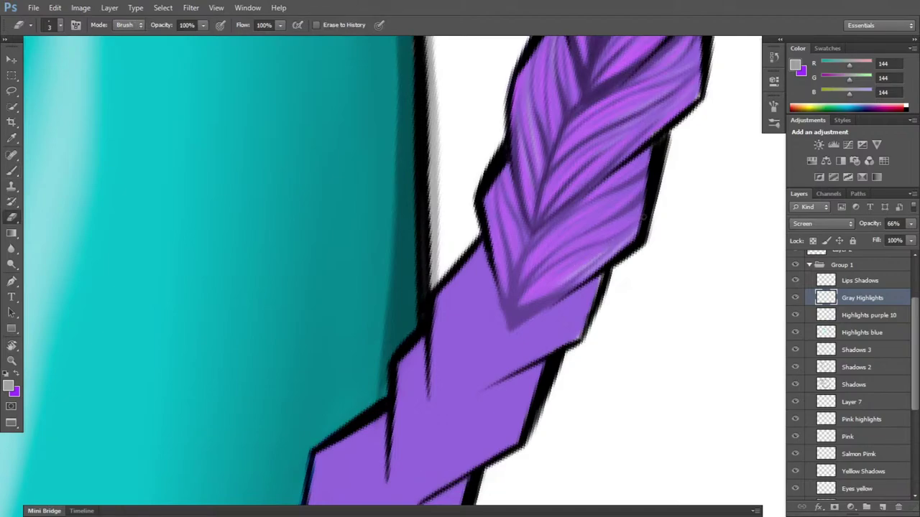
key(b)
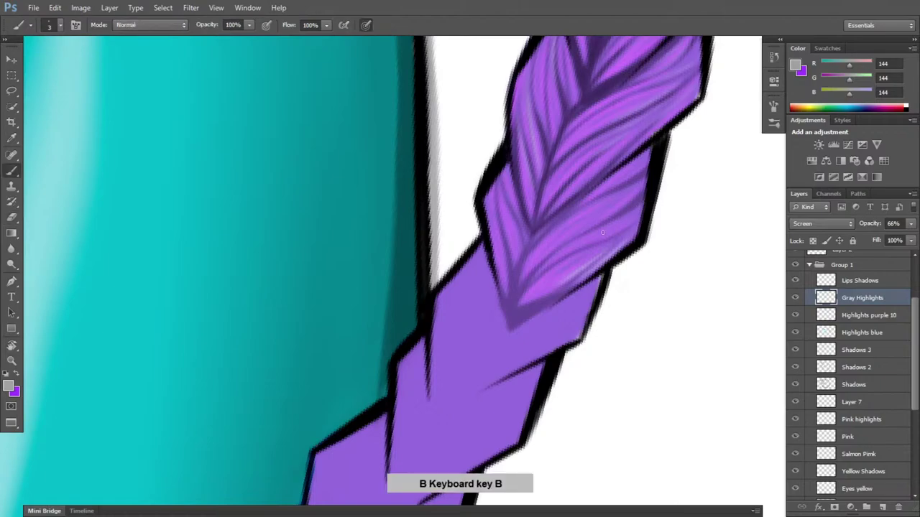
drag(601, 238, 641, 207)
key(e)
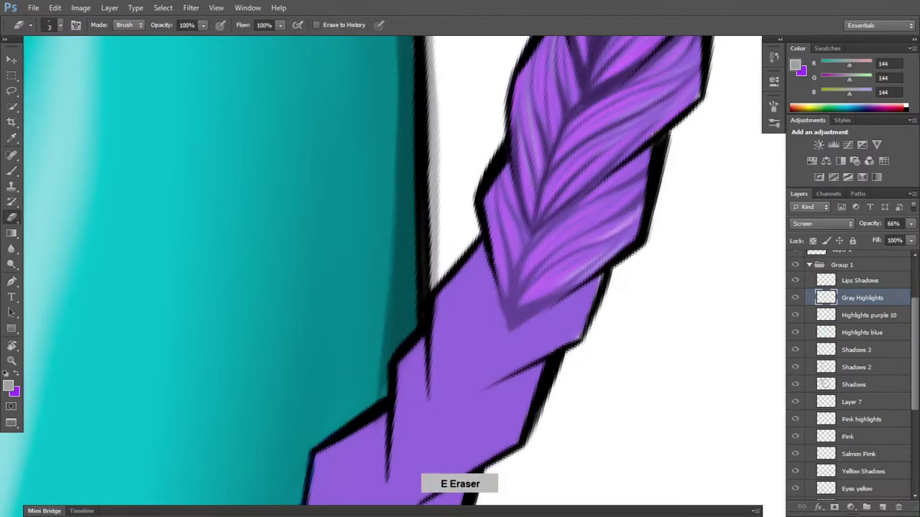
key(b)
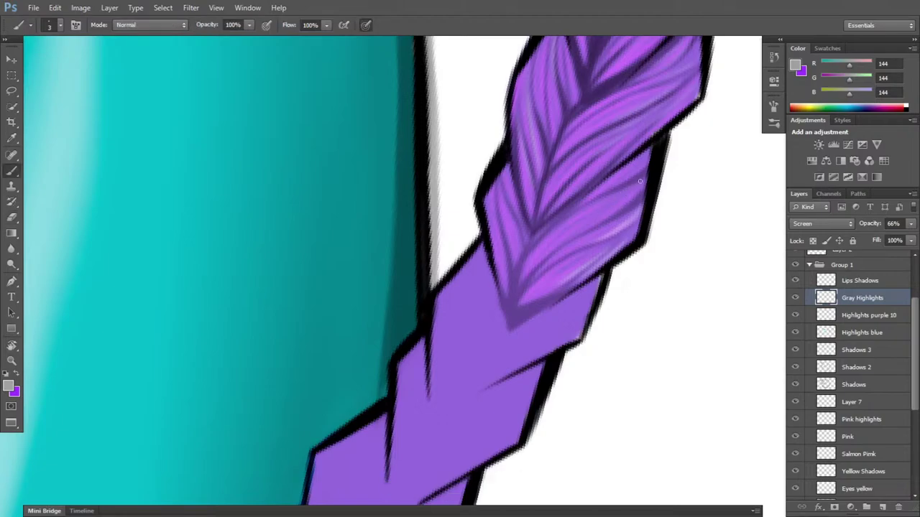
drag(591, 222, 637, 182)
drag(565, 239, 615, 207)
key(e)
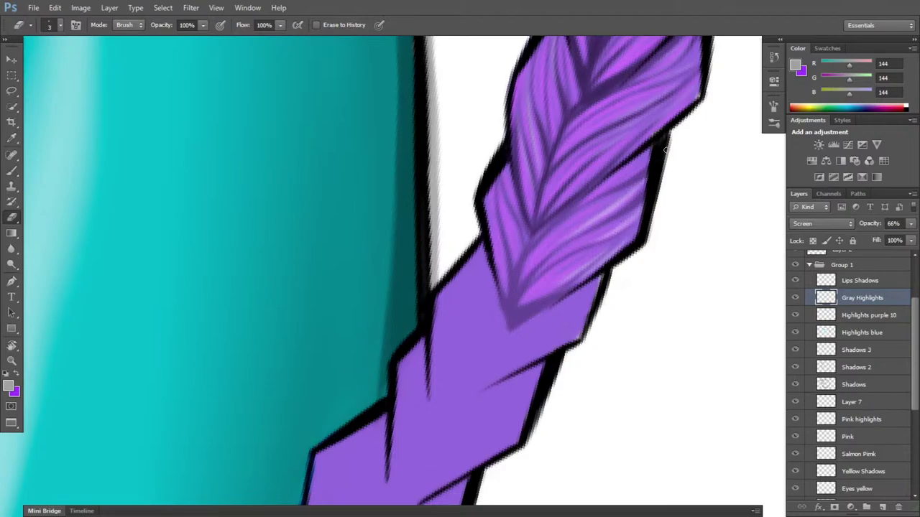
key(b)
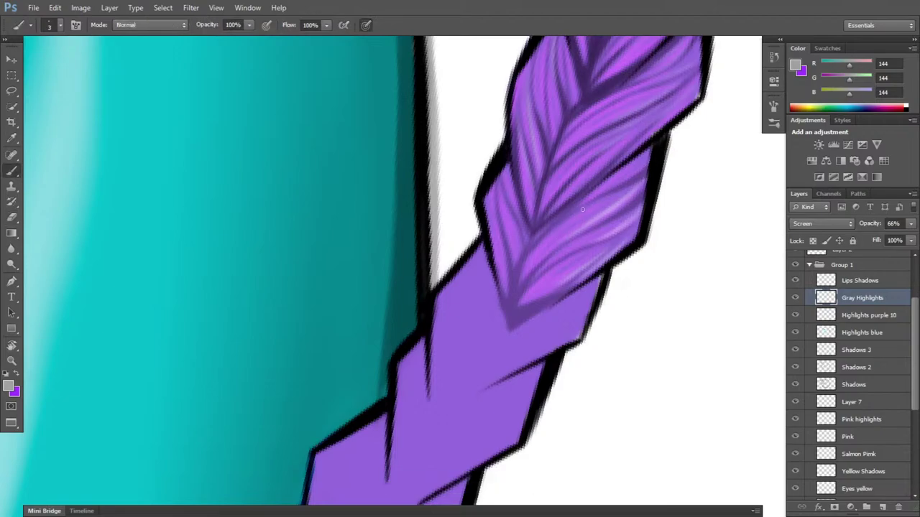
drag(619, 178, 657, 136)
- Paint gray highlight strands on the teal-facing half of the newest shaded segment
key(r)
mouse_move(642, 250)
mouse_down()
mouse_move(616, 335)
mouse_move(586, 372)
mouse_up()
key(b)
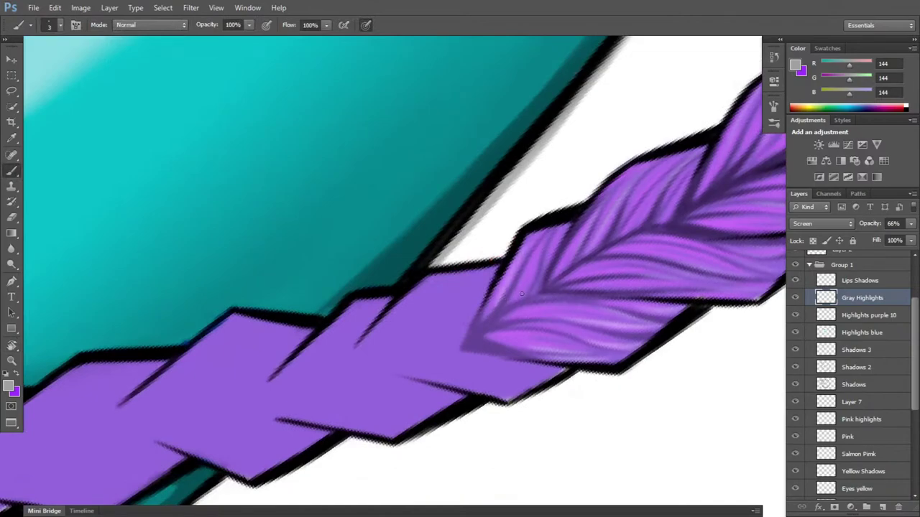
key(e)
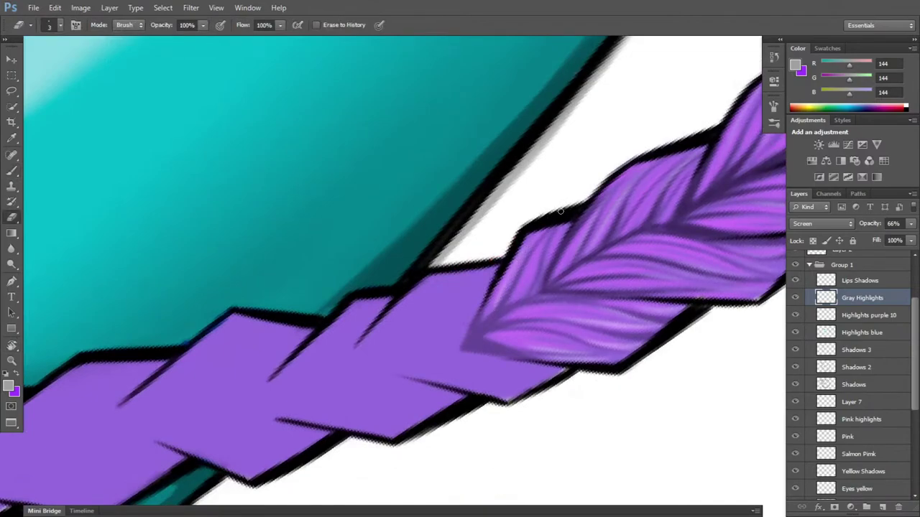
key(b)
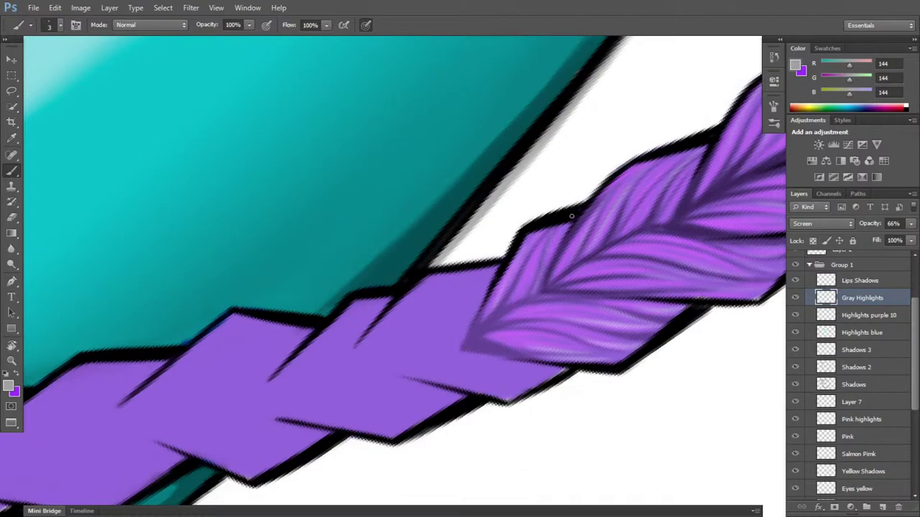
key(e)
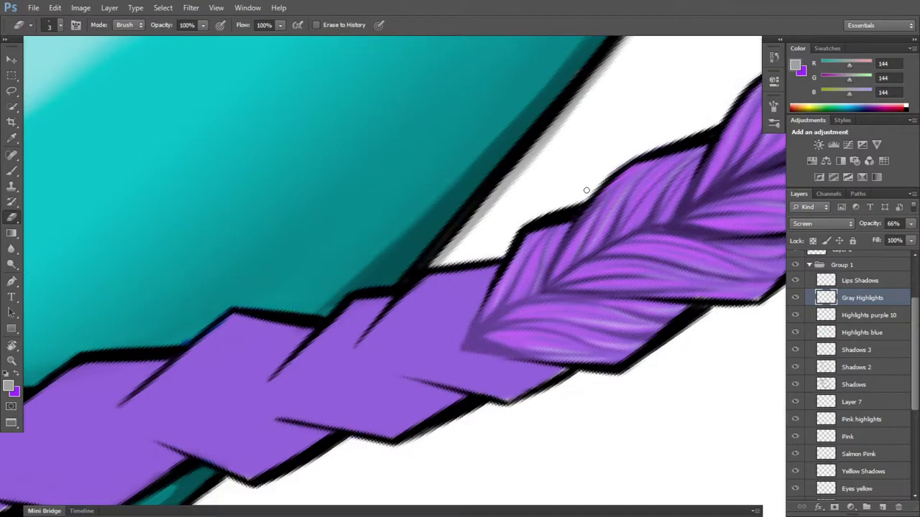
- Darken the newest shaded segment's center line, lower outer edge and outer-half strand gaps on the Shadows 2 layer
key(r)
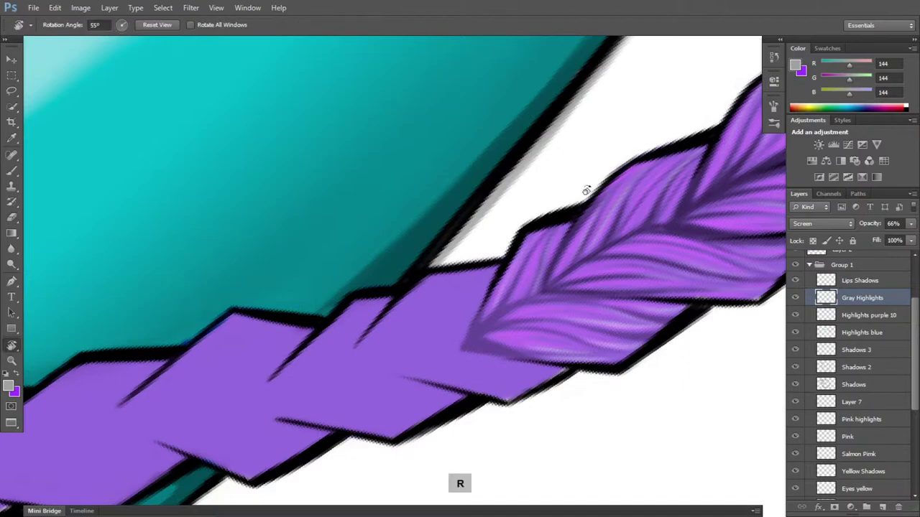
mouse_move(643, 372)
mouse_down()
mouse_move(664, 345)
mouse_move(629, 227)
mouse_move(595, 200)
mouse_up()
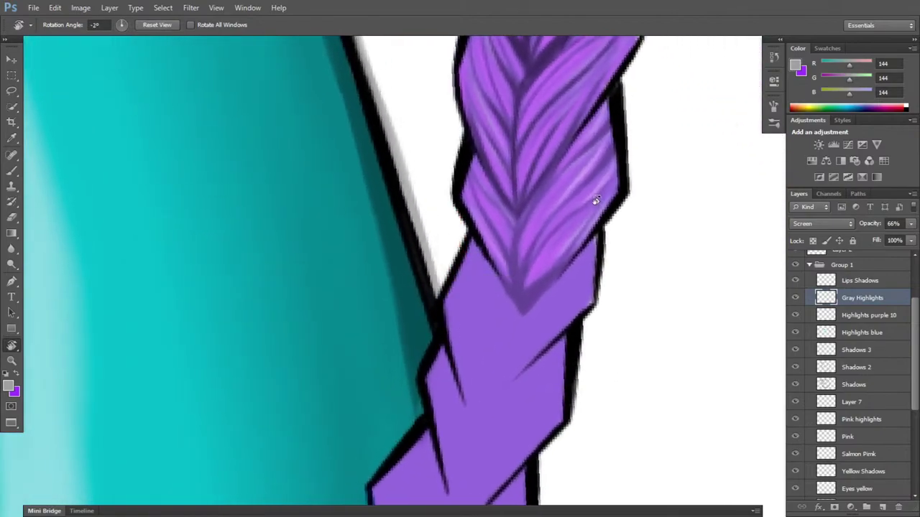
key(b)
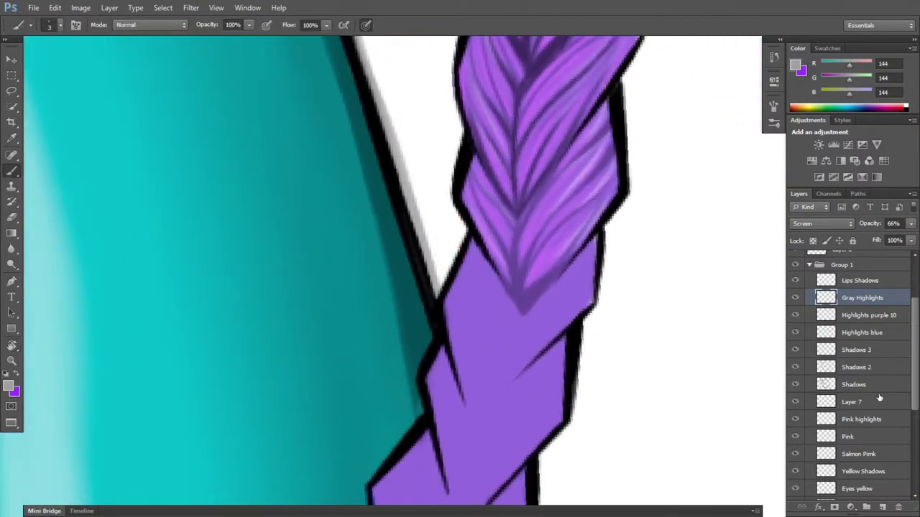
click(870, 368)
key(b)
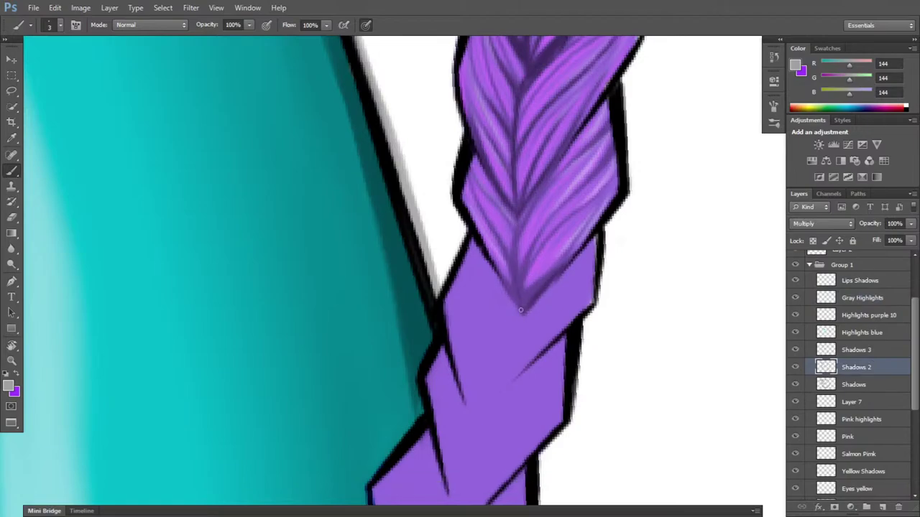
drag(521, 310, 513, 219)
drag(523, 306, 581, 240)
mouse_move(519, 294)
mouse_down()
mouse_move(530, 250)
mouse_move(543, 240)
mouse_move(519, 248)
mouse_move(546, 191)
mouse_up()
drag(523, 222, 552, 174)
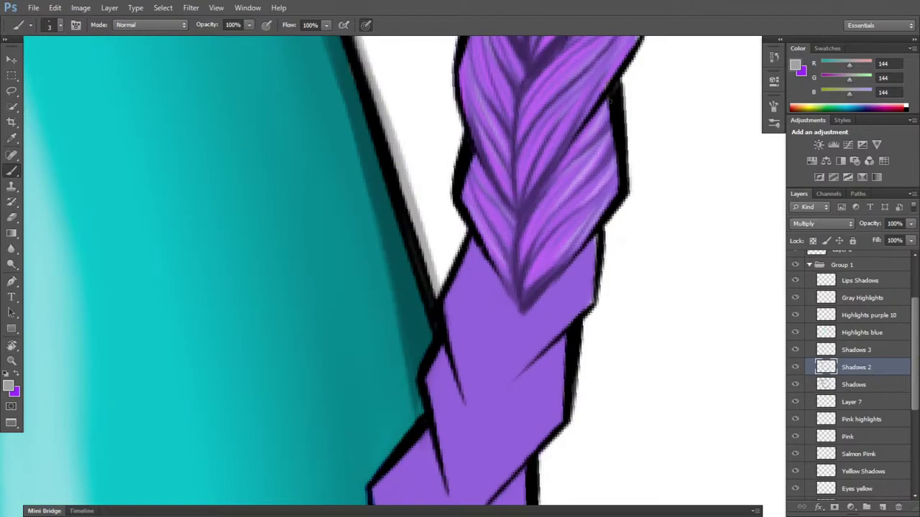
drag(593, 140, 611, 121)
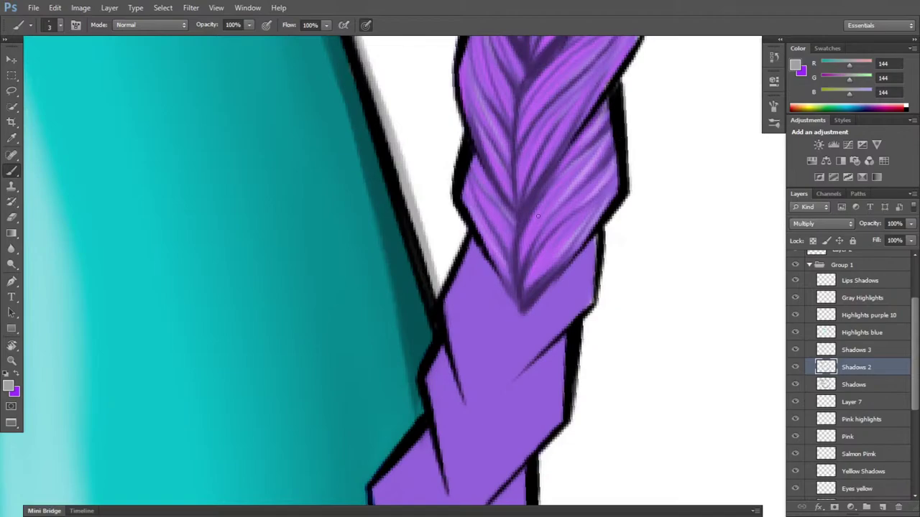
- Deepen the shadow strands on the teal-facing half of the same segment on the Shadows 2 layer
key(r)
mouse_move(615, 305)
mouse_down()
mouse_move(591, 369)
mouse_move(540, 390)
mouse_up()
key(b)
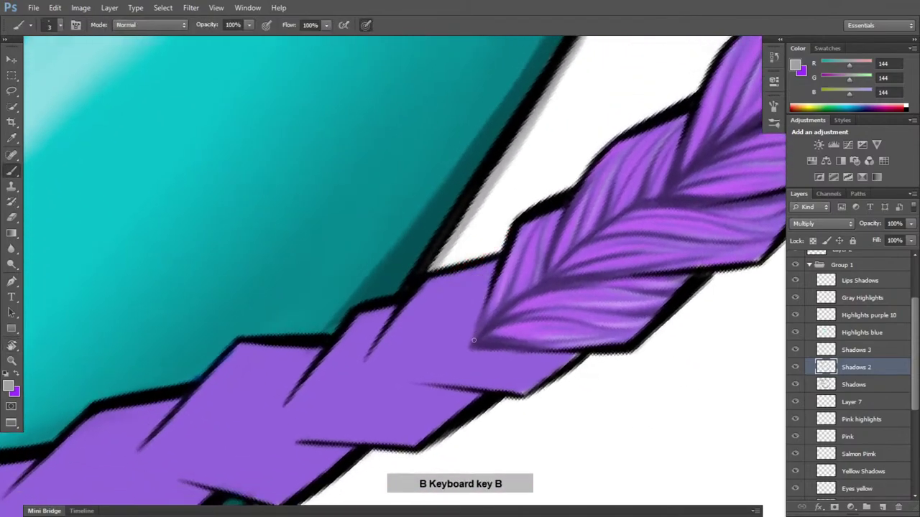
drag(480, 326, 520, 228)
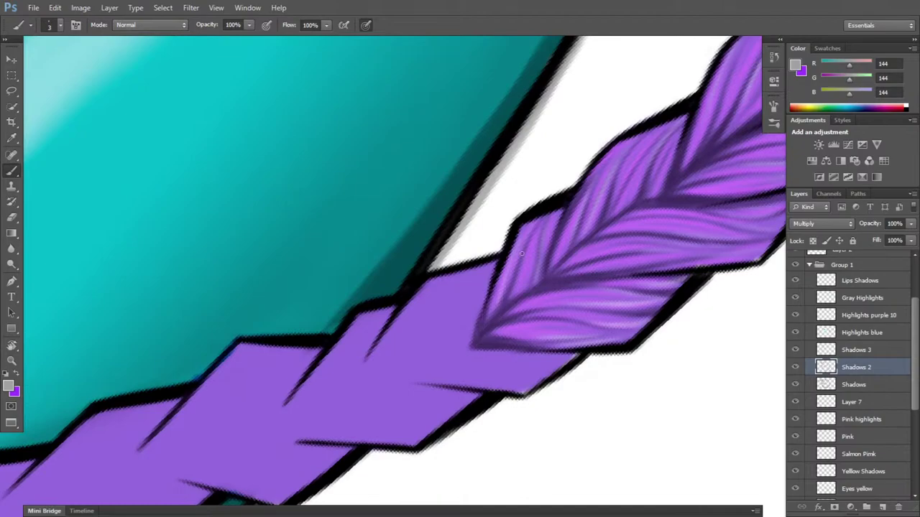
- Paint the next unshaded segment's curved center line and V-shaped lower edges in gray on the Shadows layer
key(r)
drag(682, 406, 649, 120)
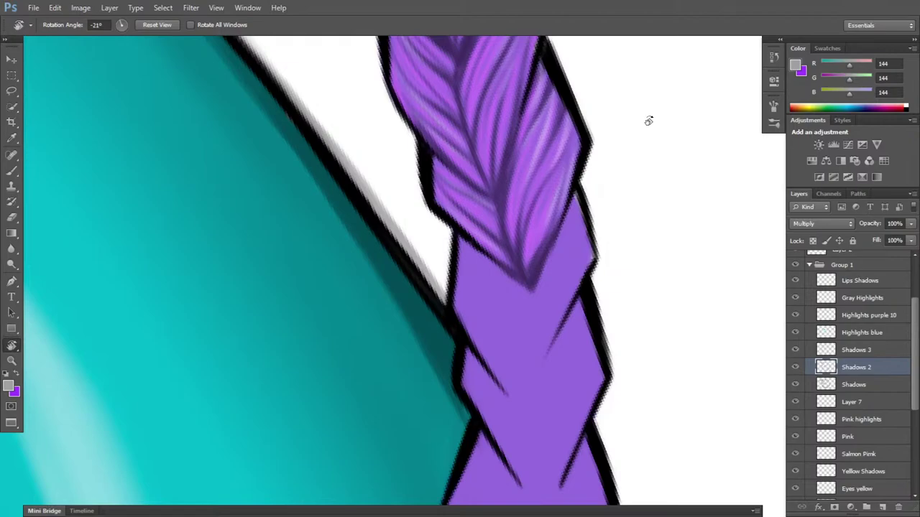
click(865, 387)
key(b)
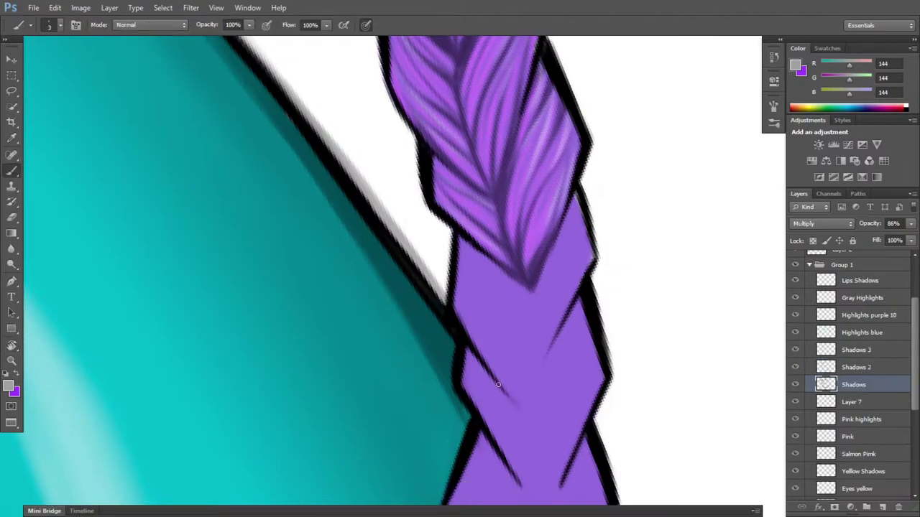
drag(517, 402, 556, 332)
mouse_move(523, 297)
mouse_down()
mouse_move(518, 402)
mouse_move(518, 316)
mouse_up()
drag(531, 282, 516, 326)
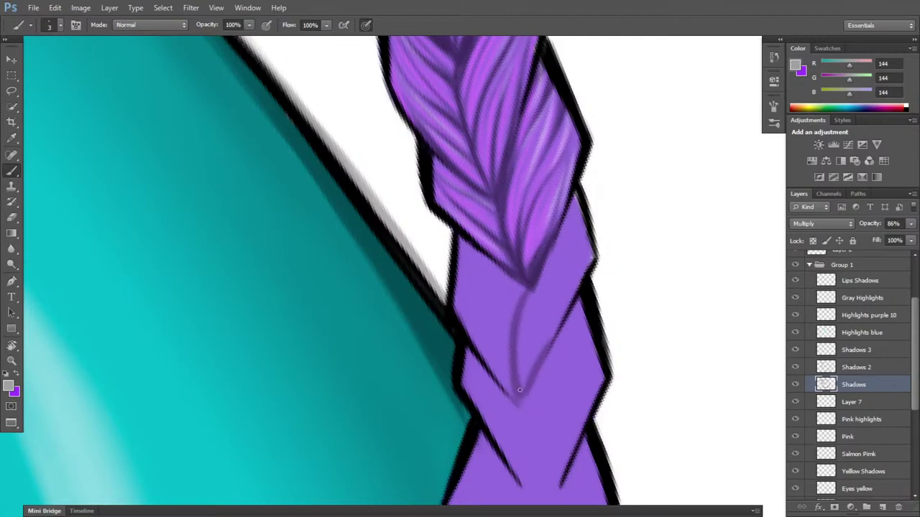
drag(505, 387, 493, 376)
drag(524, 401, 519, 409)
key(e)
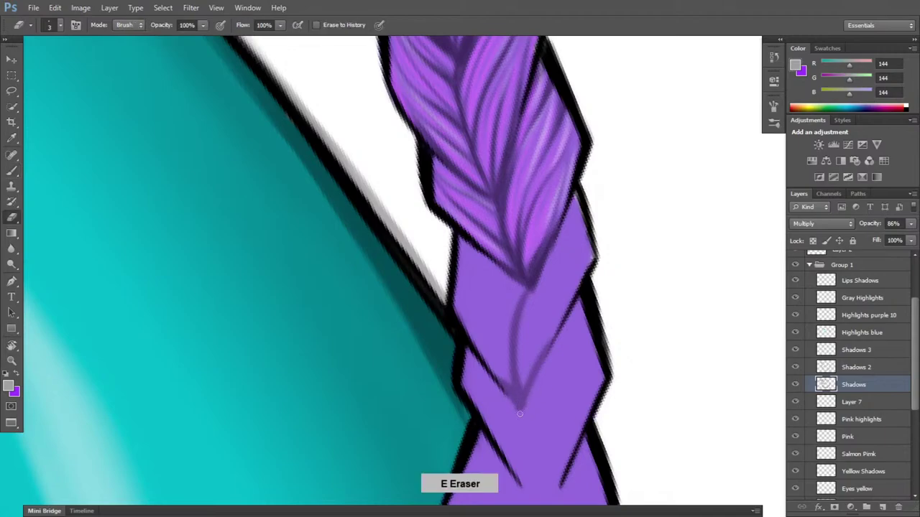
key(b)
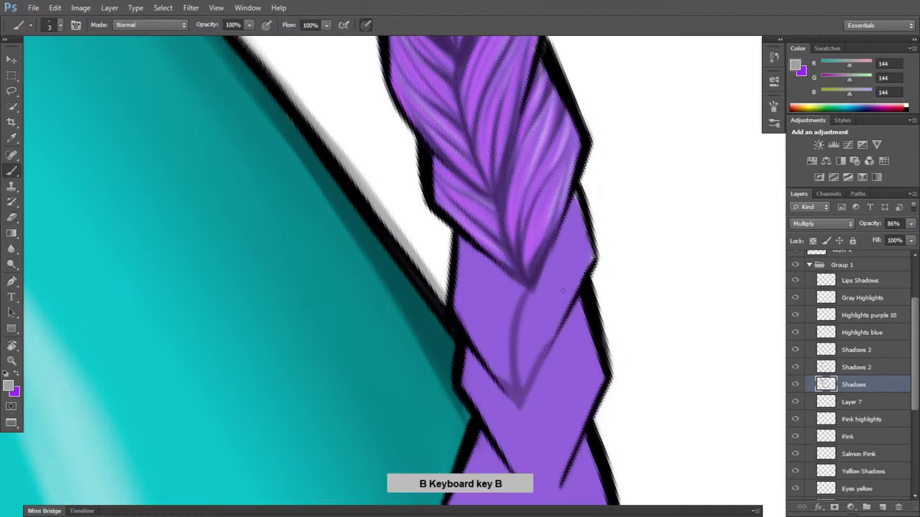
- Paint curved shadow strands across both halves of that segment and shade beneath the segment above it
mouse_move(515, 361)
mouse_down()
mouse_move(563, 278)
mouse_move(531, 319)
mouse_move(575, 192)
mouse_up()
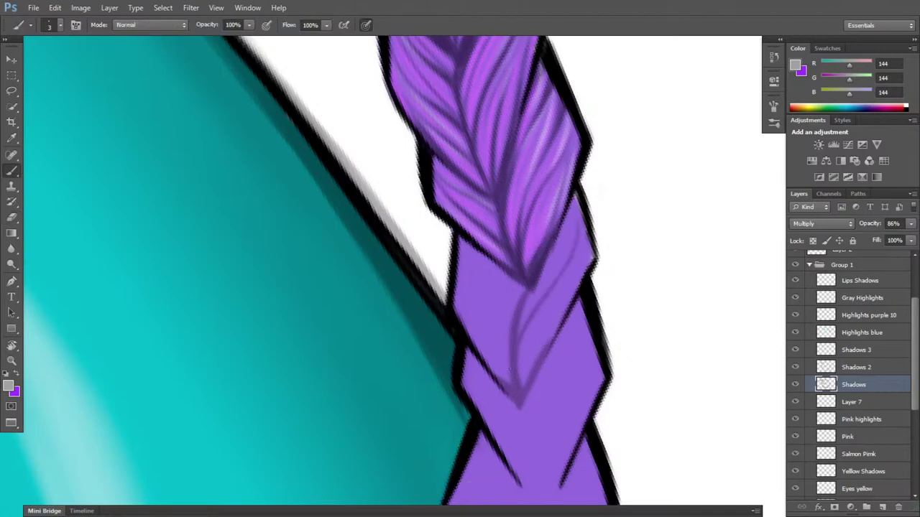
drag(503, 332, 468, 292)
drag(497, 330, 462, 268)
drag(476, 345, 464, 294)
mouse_move(512, 320)
mouse_down()
mouse_move(475, 225)
mouse_move(494, 288)
mouse_move(454, 241)
mouse_move(508, 278)
mouse_up()
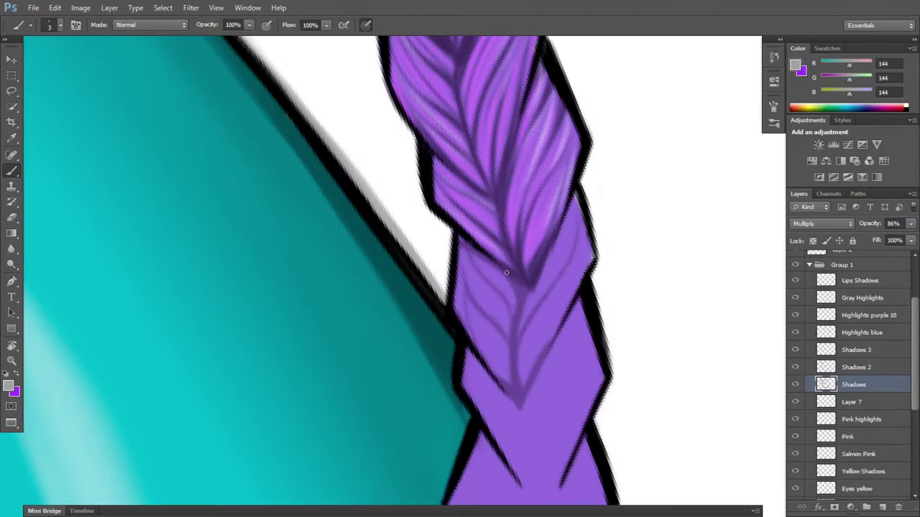
drag(461, 243, 456, 313)
drag(530, 293, 512, 332)
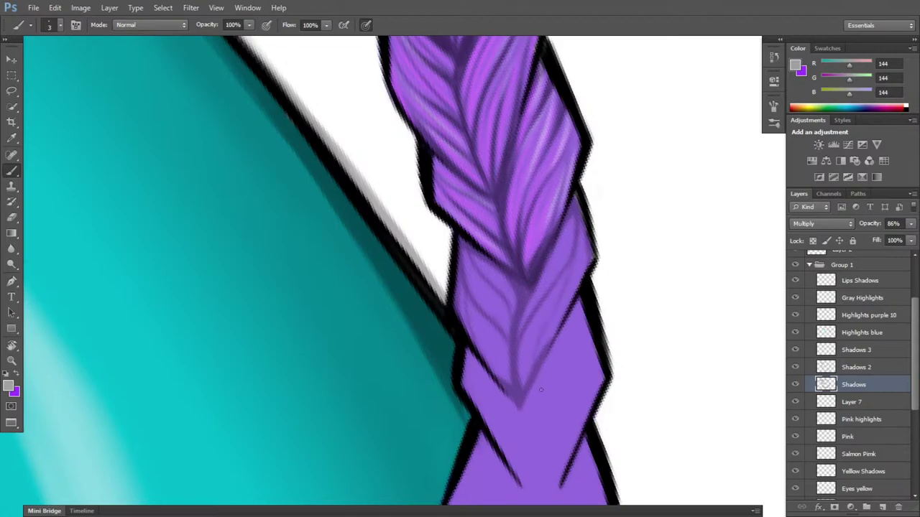
- Darken the newly shaded braid segment's center line and V-shaped lower edges in gray on the Shadows 2 layer
click(866, 367)
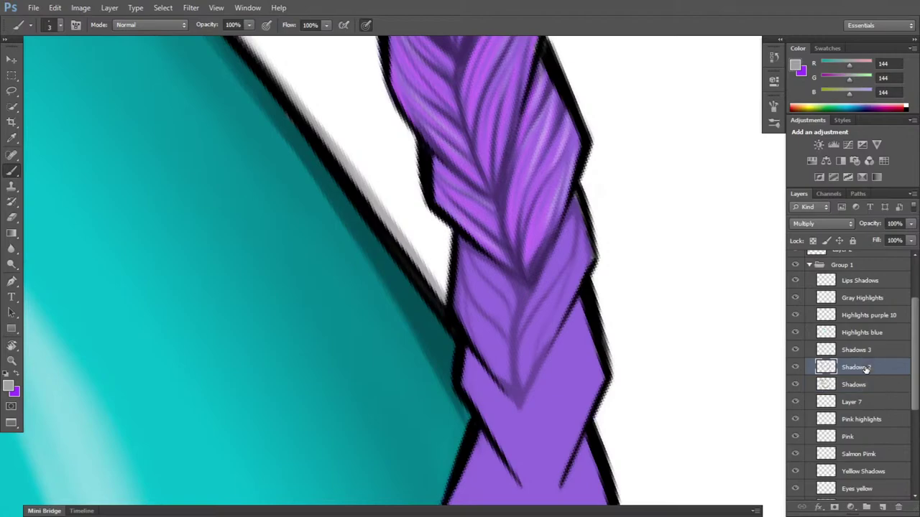
drag(521, 399, 553, 336)
drag(517, 403, 512, 344)
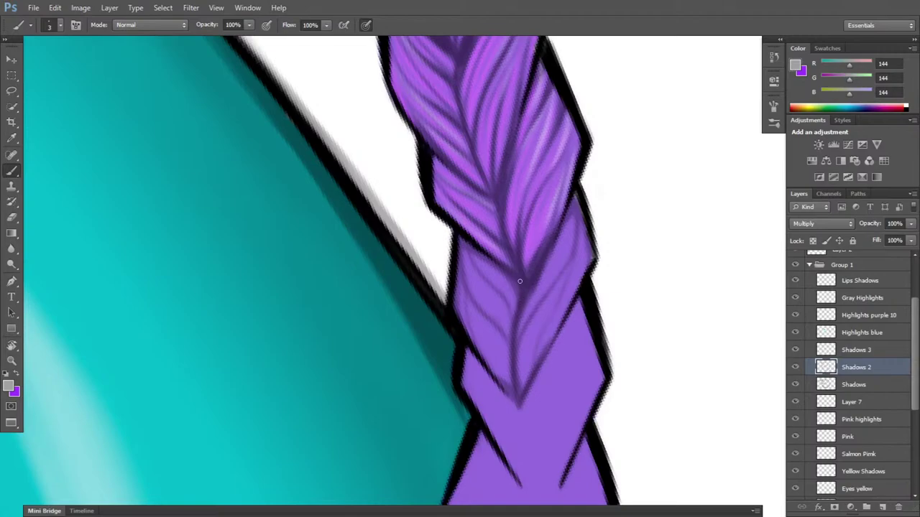
drag(518, 405, 495, 377)
- Deepen the curved shadow strands on both halves of that segment, up to its outer corner, on the Shadows 2 layer
drag(501, 331, 458, 244)
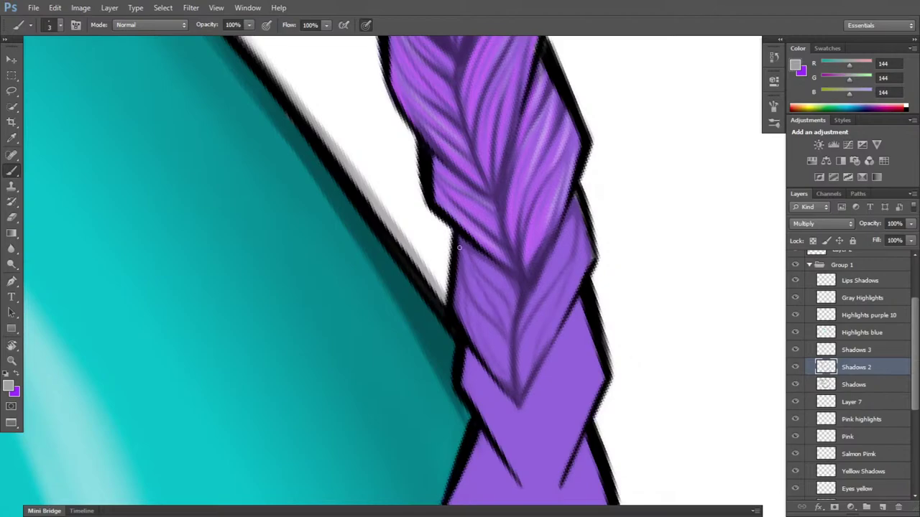
mouse_move(523, 374)
mouse_down()
mouse_move(543, 305)
mouse_move(560, 282)
mouse_up()
drag(525, 337, 583, 210)
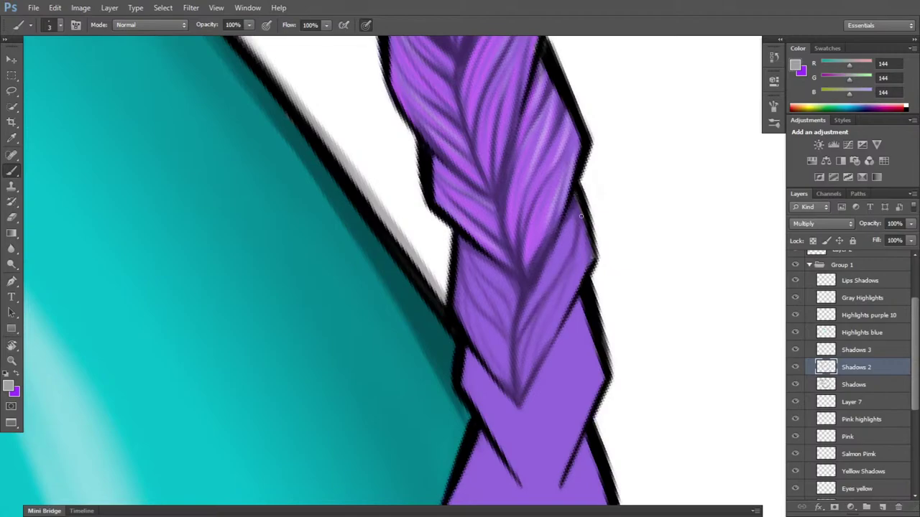
mouse_move(579, 215)
mouse_down()
mouse_move(590, 264)
mouse_move(590, 242)
mouse_up()
- Paint bright purple highlight strands on the segment's outer half on the Highlights purple 10 layer and erase the excess
click(884, 316)
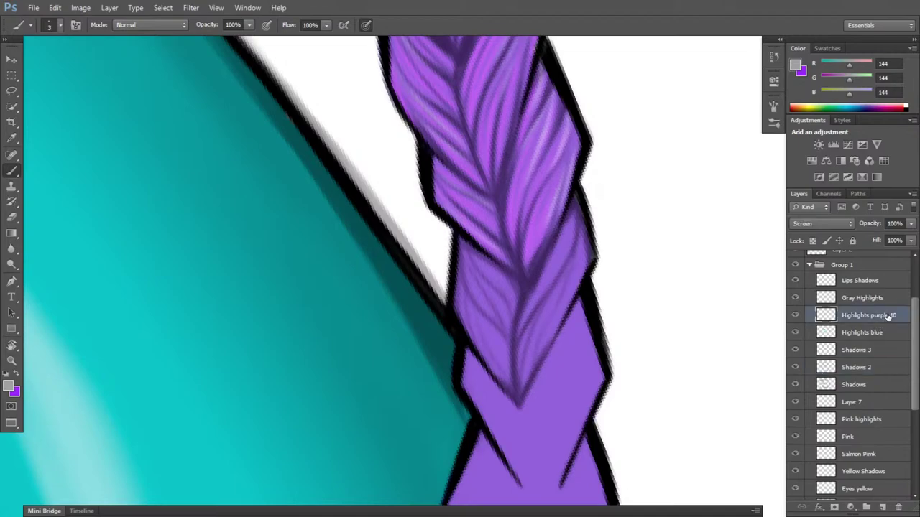
key(x)
key(b)
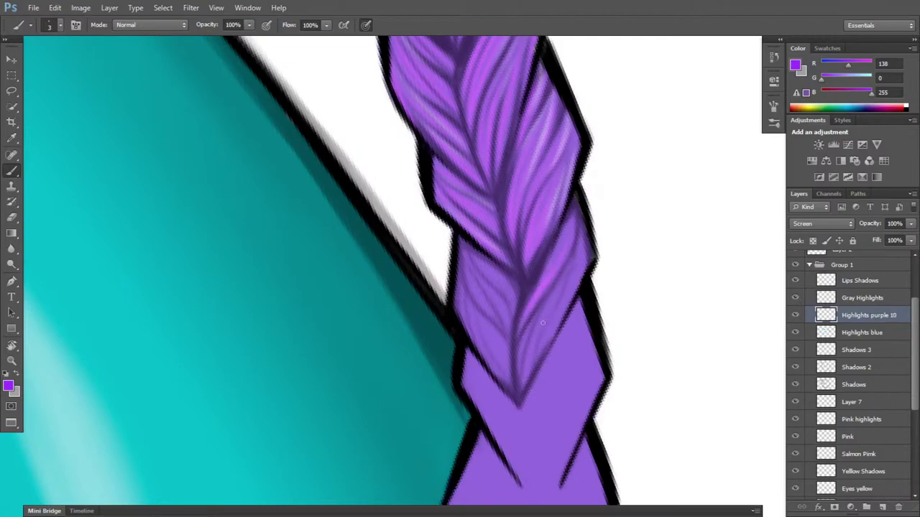
drag(533, 349, 550, 299)
key(e)
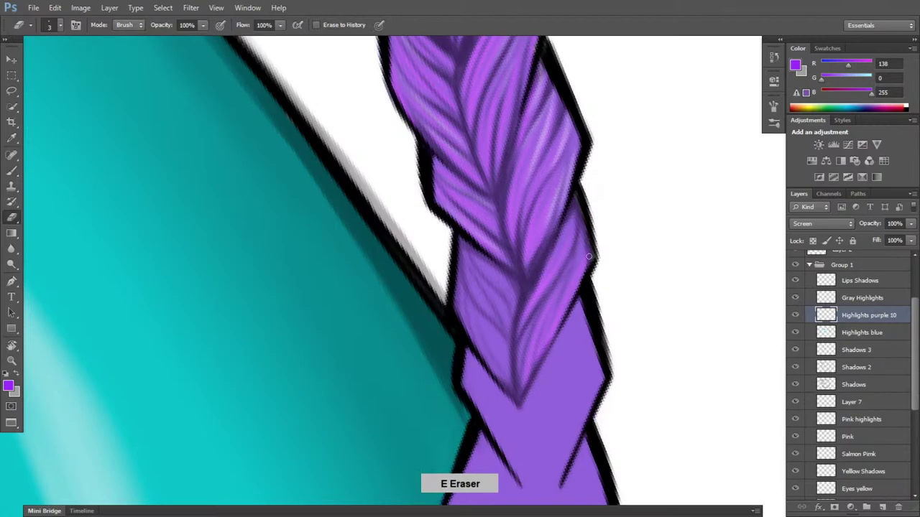
- Add purple highlight strands to the segment's teal-facing half on the same layer and trim them with the Eraser
key(r)
mouse_move(595, 222)
mouse_down()
mouse_move(641, 355)
mouse_move(556, 436)
mouse_up()
key(b)
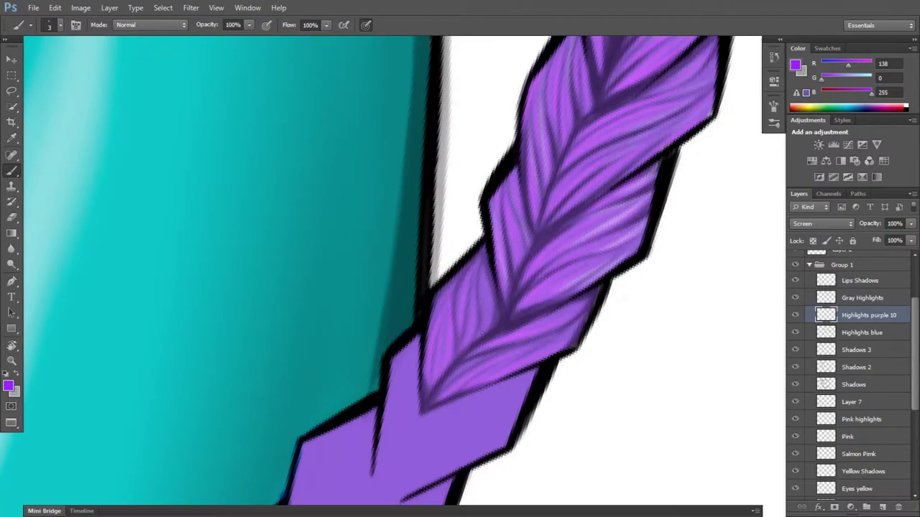
key(e)
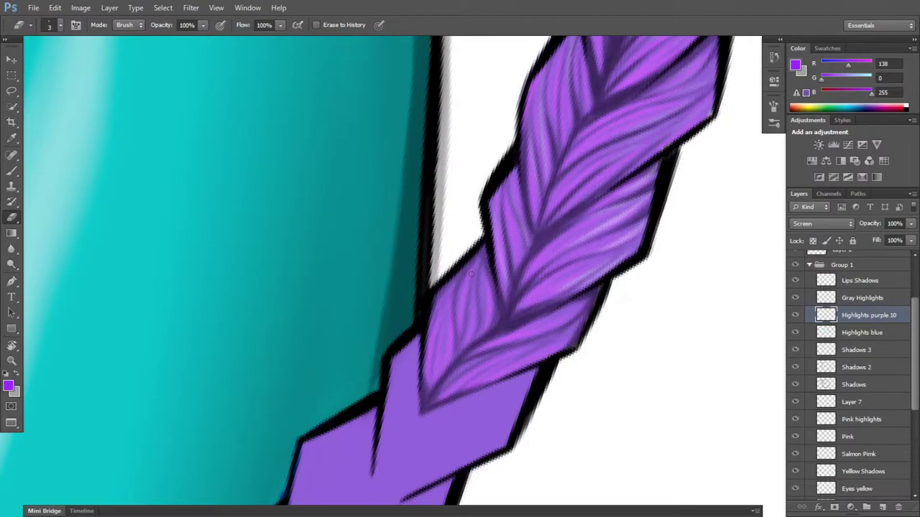
- Paint gray highlight strands along the segment's outer half on the Gray Highlights layer and clean up their ends
key(r)
drag(669, 359, 668, 216)
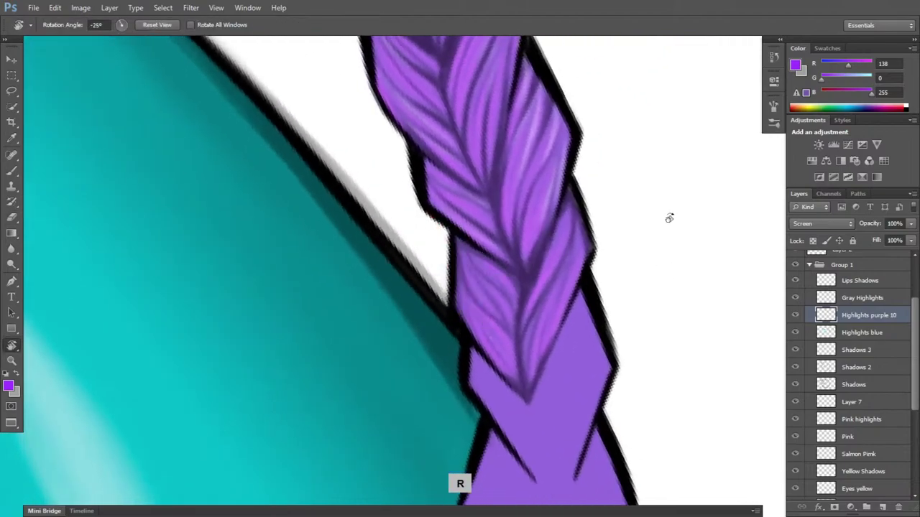
click(886, 299)
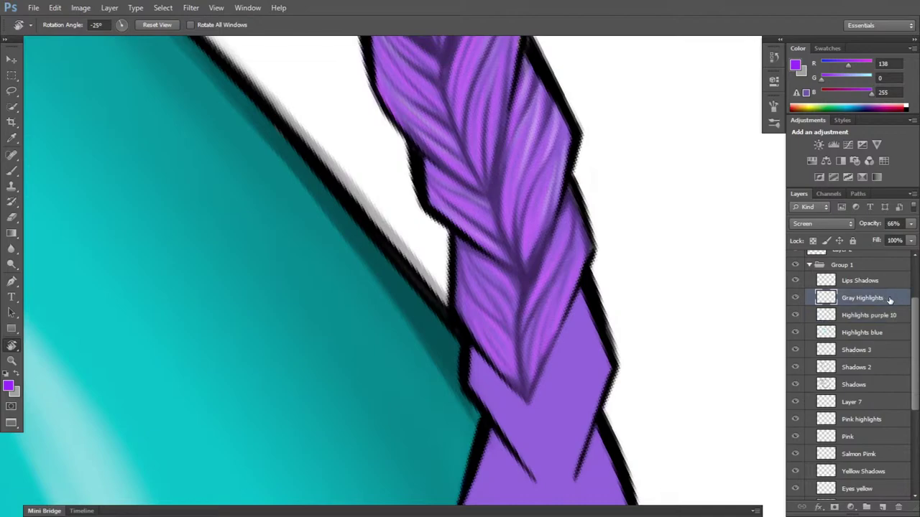
key(b)
key(x)
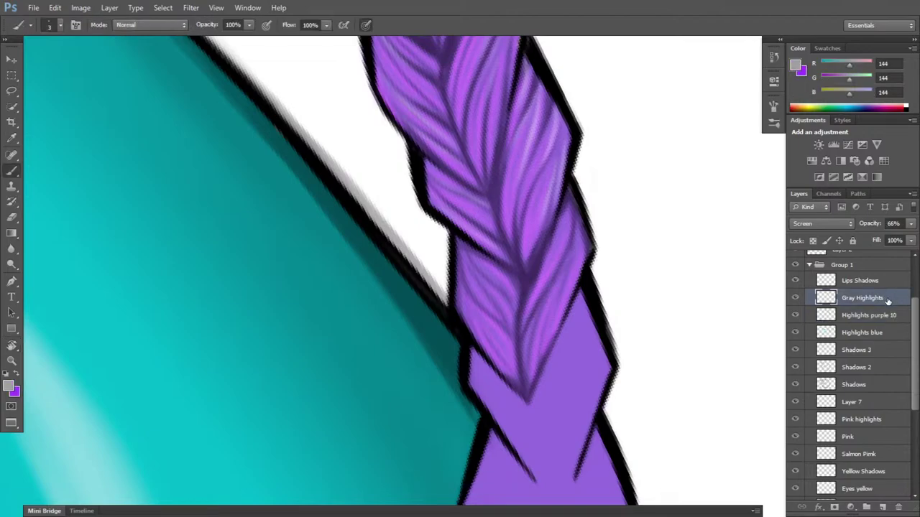
mouse_move(527, 344)
mouse_down()
mouse_move(568, 270)
mouse_move(573, 222)
mouse_up()
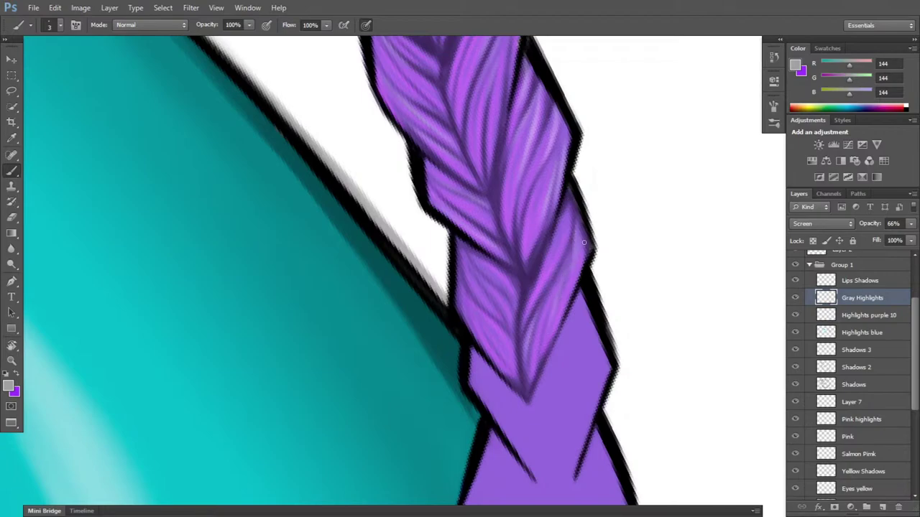
key(e)
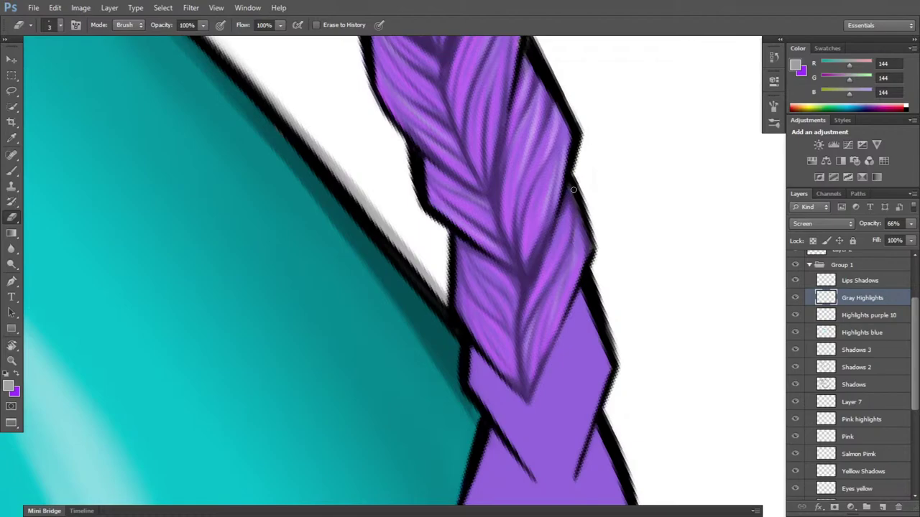
- Paint gray highlight strands on the segment's teal-facing half on the Gray Highlights layer, softening them with the Eraser
key(r)
mouse_move(625, 312)
mouse_down()
mouse_move(641, 409)
mouse_move(575, 465)
mouse_up()
key(b)
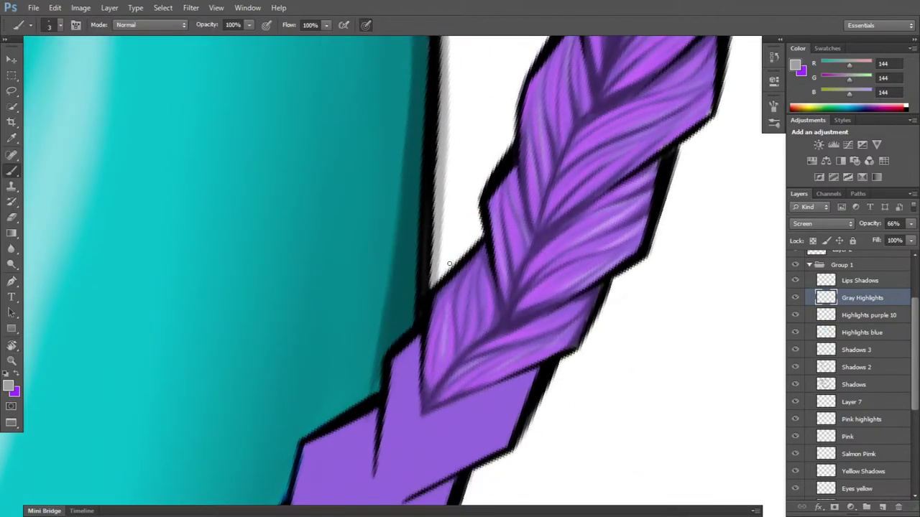
key(e)
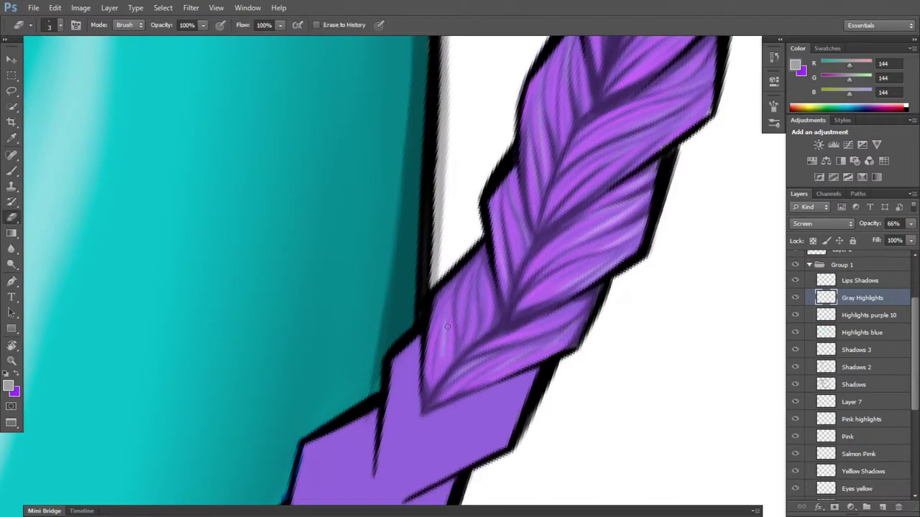
key(b)
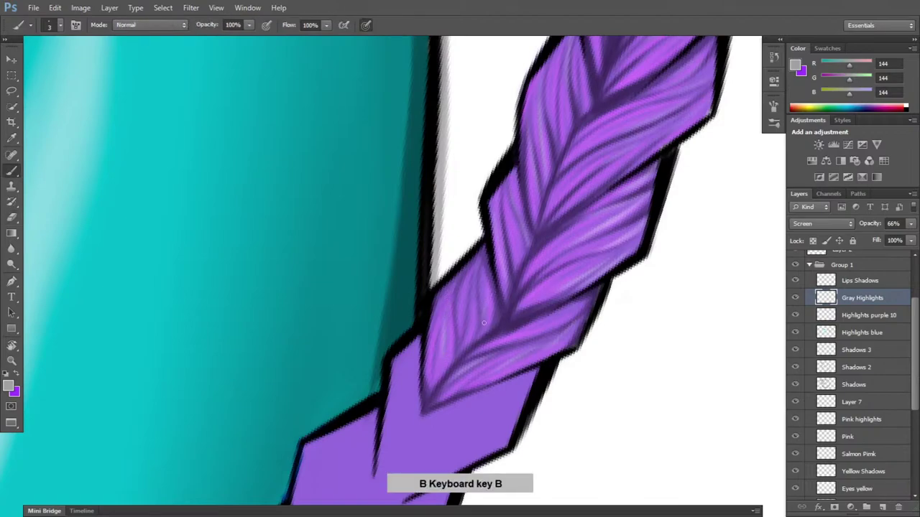
key(e)
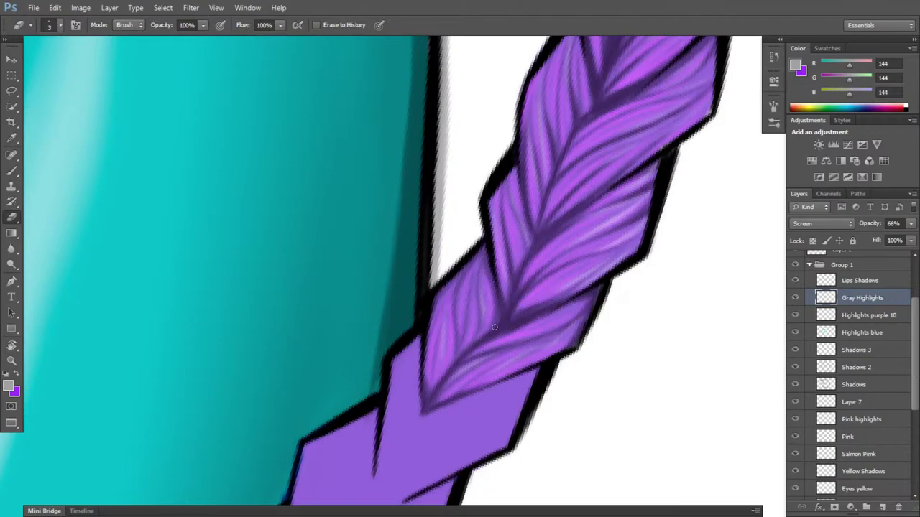
- Paint the next unshaded segment's center line and V-shaped lower tip in gray on the Shadows layer, undoing the stray last stroke
key(r)
drag(678, 386, 647, 203)
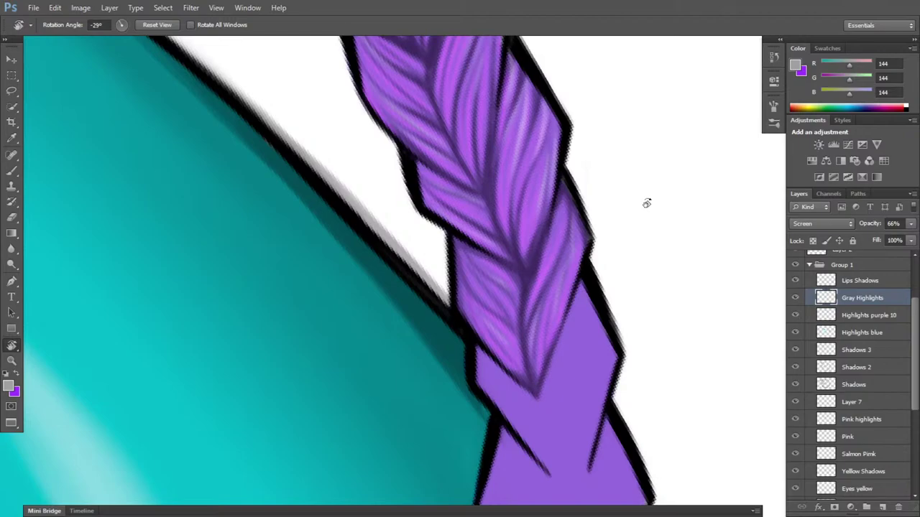
key(r)
drag(658, 361, 618, 469)
key(space)
drag(597, 375, 591, 261)
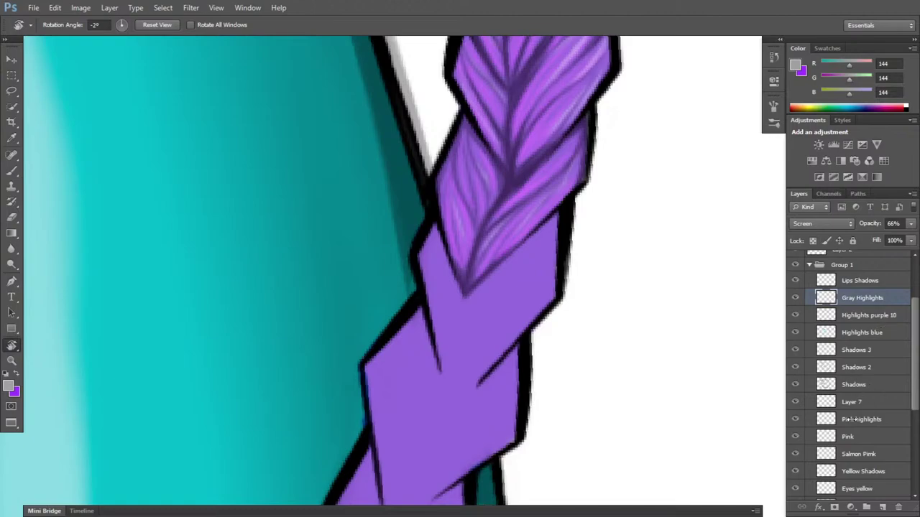
click(859, 366)
click(854, 385)
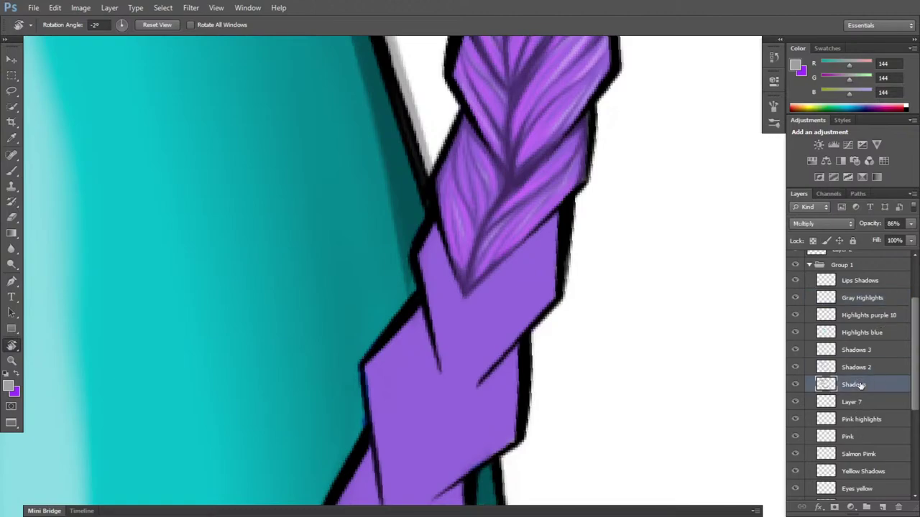
key(b)
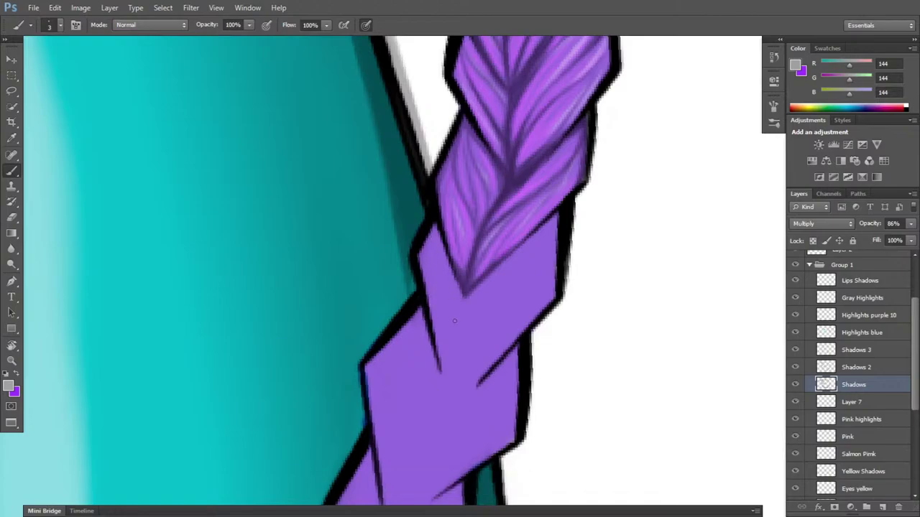
drag(463, 295, 461, 397)
mouse_move(435, 349)
mouse_down()
mouse_move(458, 404)
mouse_move(486, 373)
mouse_move(462, 366)
mouse_move(457, 400)
mouse_up()
mouse_move(463, 307)
mouse_down()
mouse_move(458, 394)
mouse_move(433, 349)
mouse_move(432, 323)
mouse_up()
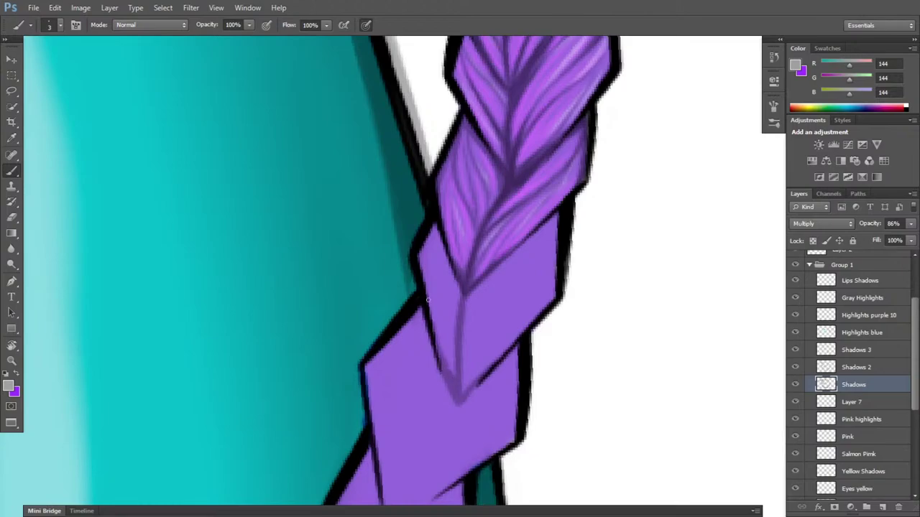
drag(454, 353, 459, 309)
drag(457, 398, 476, 378)
key(ctrl+z)
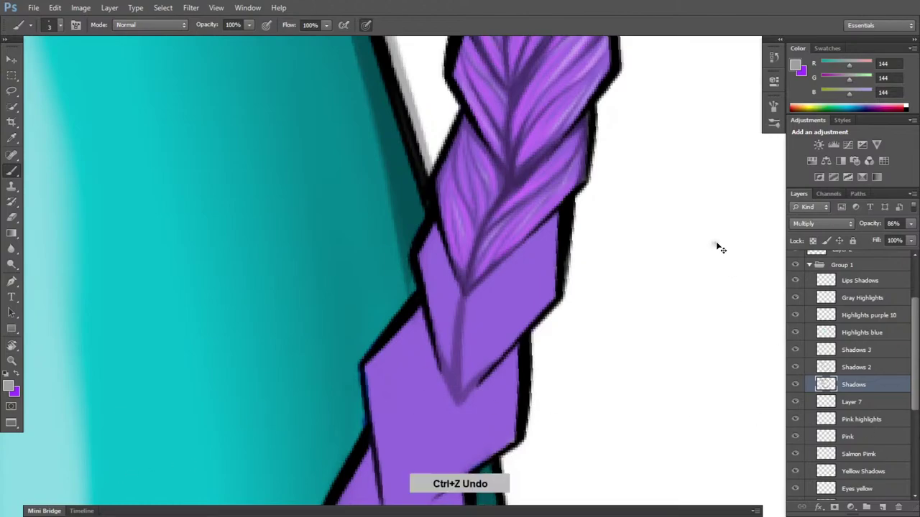
- Paint curved gray shadow strands fanning from the center line across that segment's outer half on the Shadows layer
mouse_move(480, 375)
mouse_down()
mouse_move(489, 322)
mouse_move(460, 373)
mouse_move(499, 307)
mouse_move(471, 347)
mouse_move(558, 237)
mouse_move(529, 270)
mouse_move(544, 246)
mouse_up()
drag(467, 321, 499, 270)
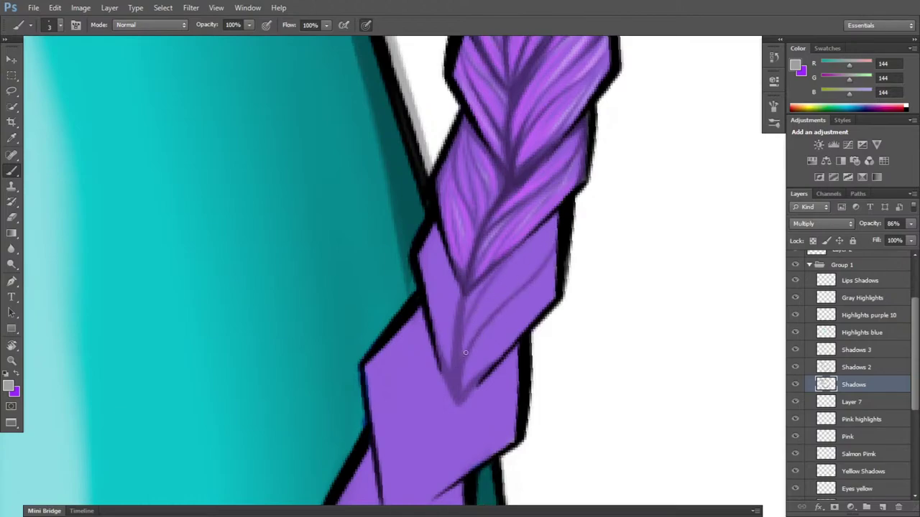
drag(463, 368, 470, 357)
key(e)
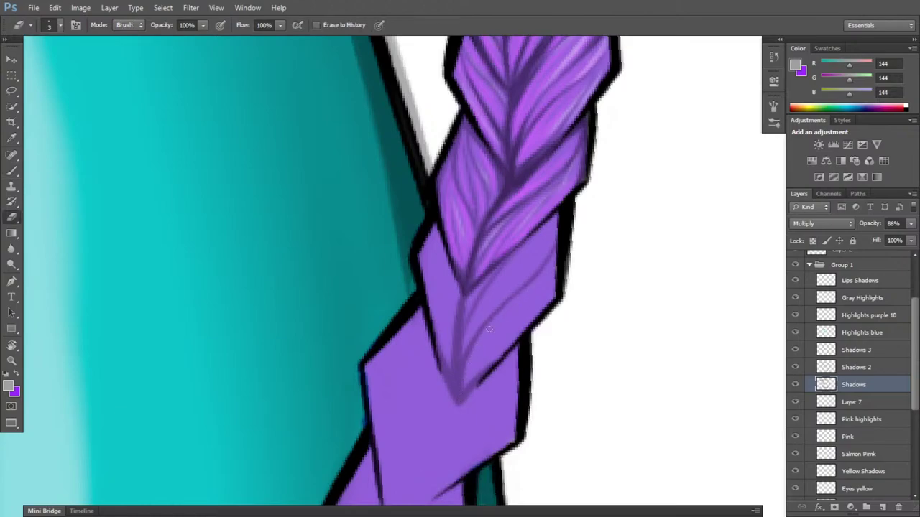
key(b)
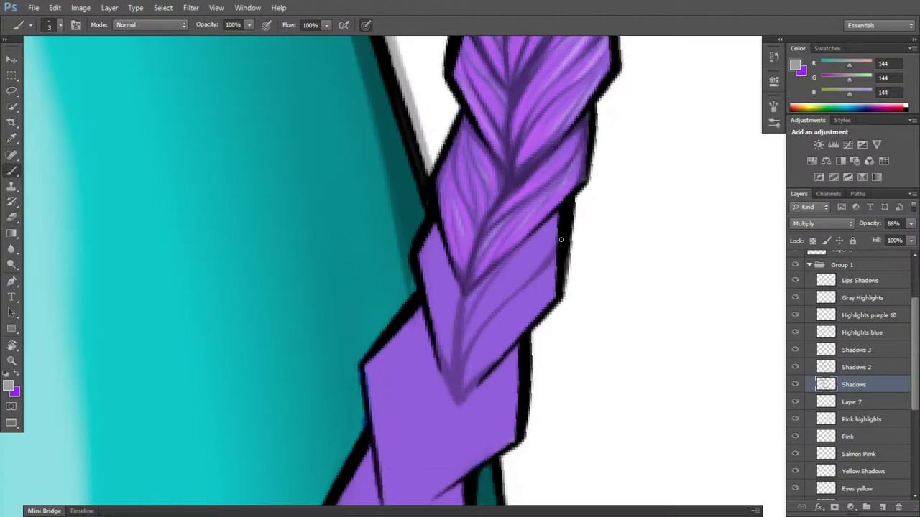